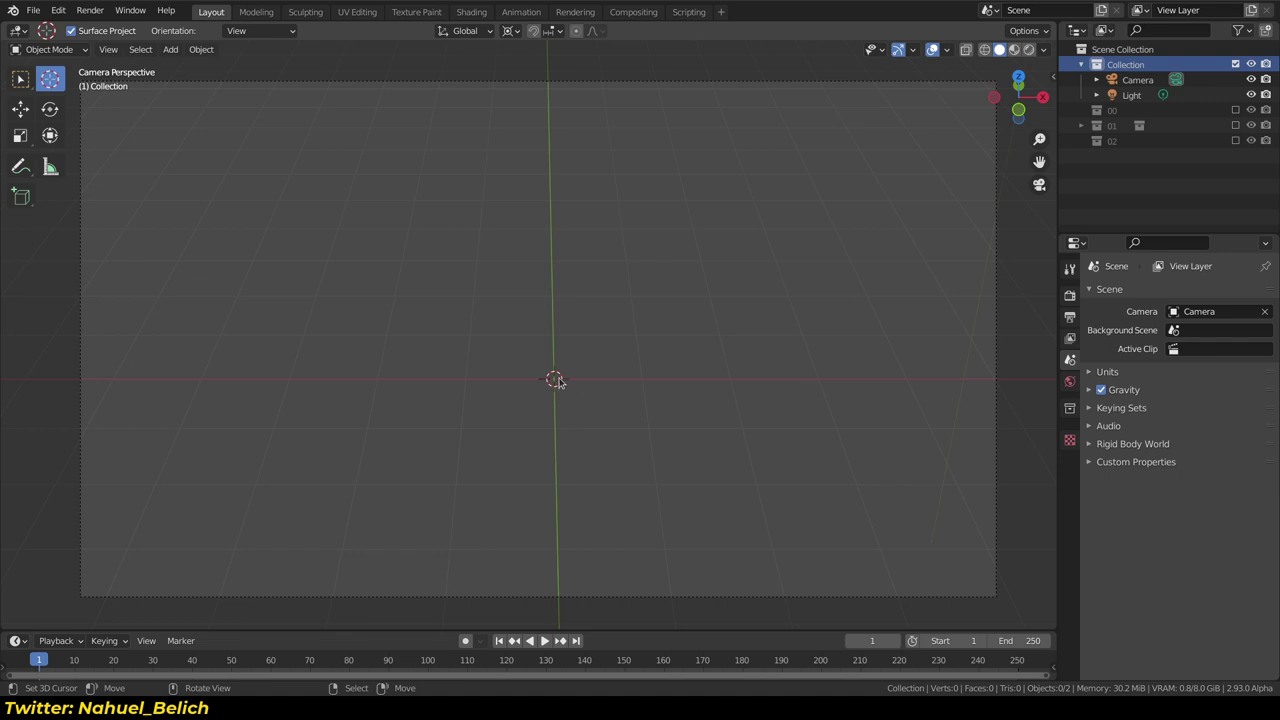
Add a cone and raise it 1.144 m along Z so its base sits at the origin
{"action": "key", "text": "shift+a"}
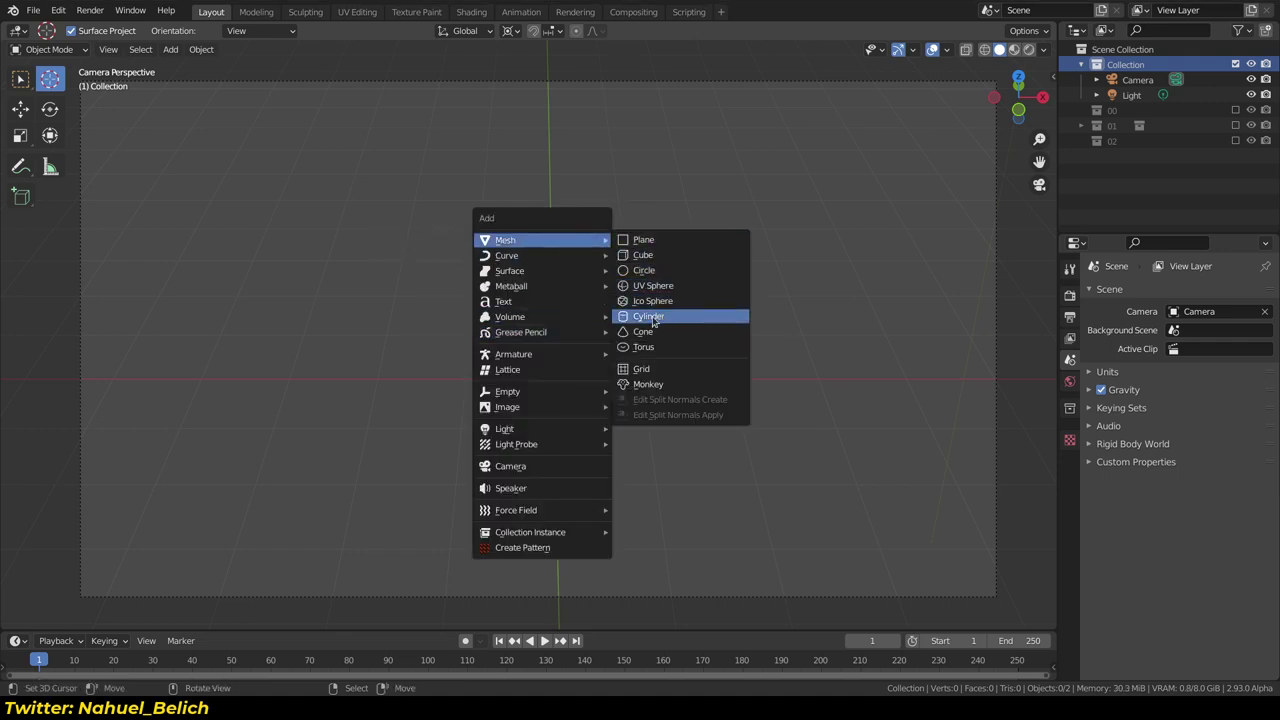
{"action": "left_click", "coordinate": [659, 338]}
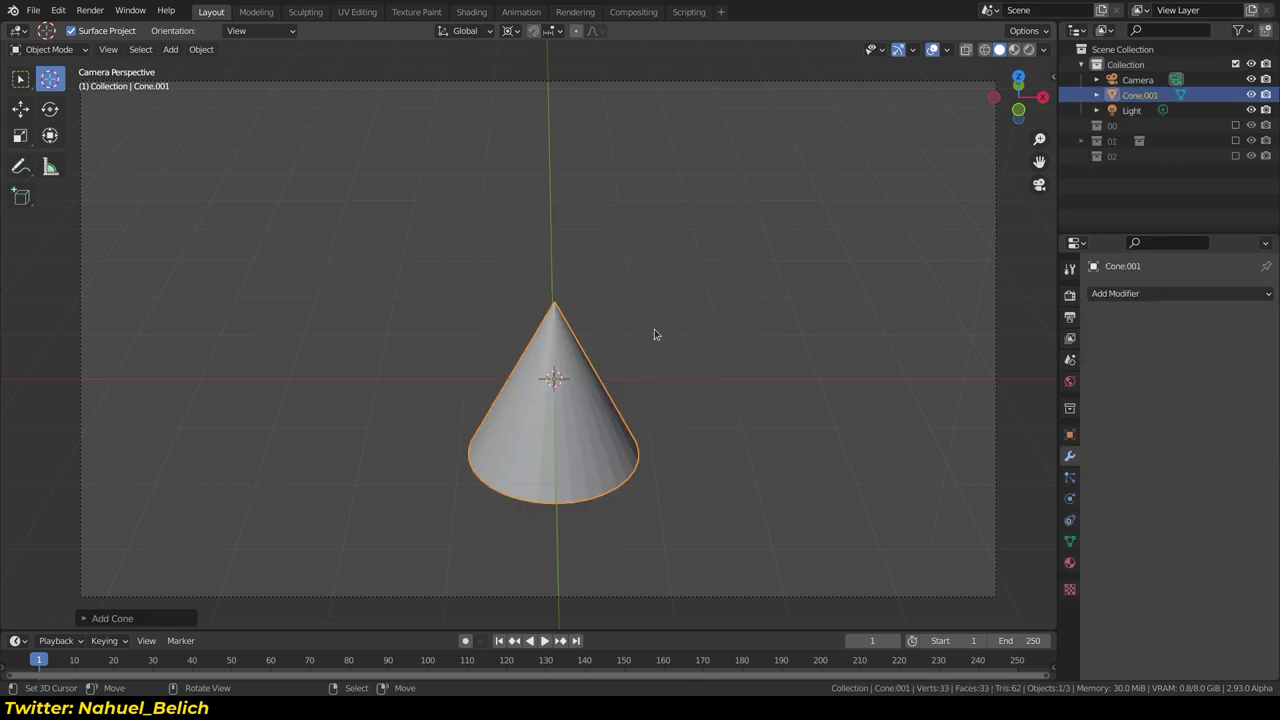
{"action": "key", "text": "g"}
{"action": "key", "text": "z"}
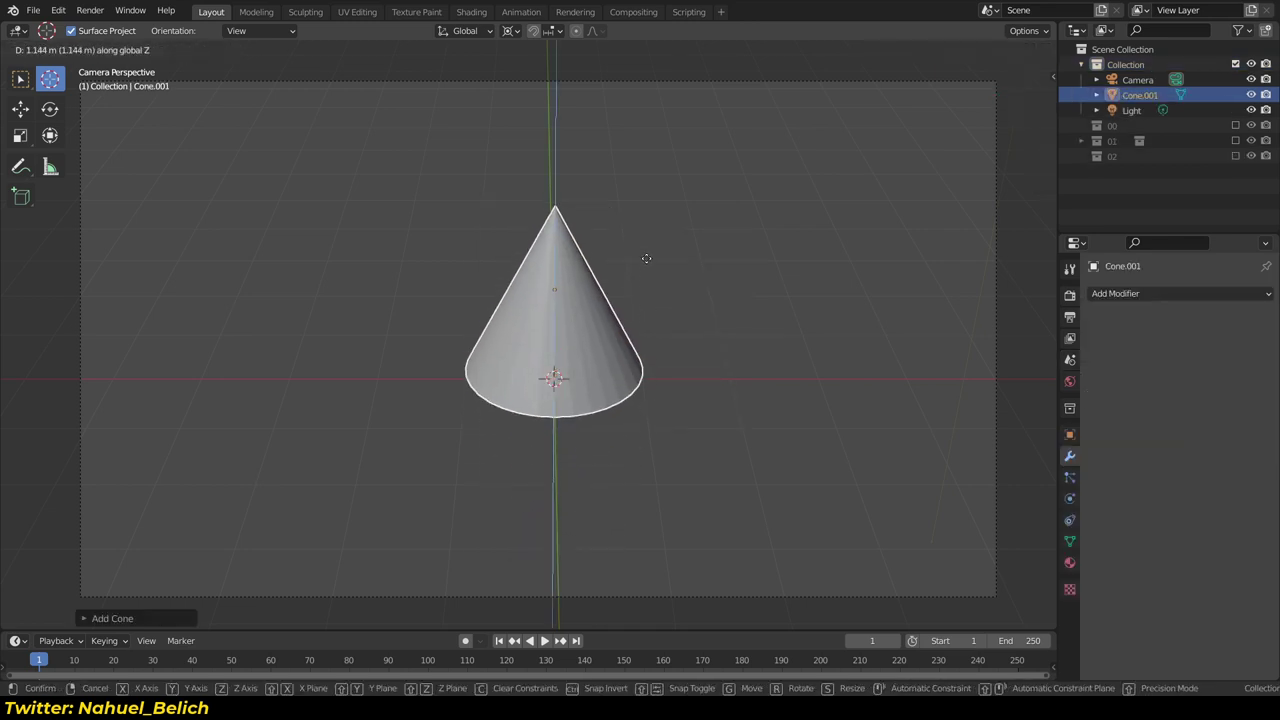
{"action": "left_click", "coordinate": [755, 288]}
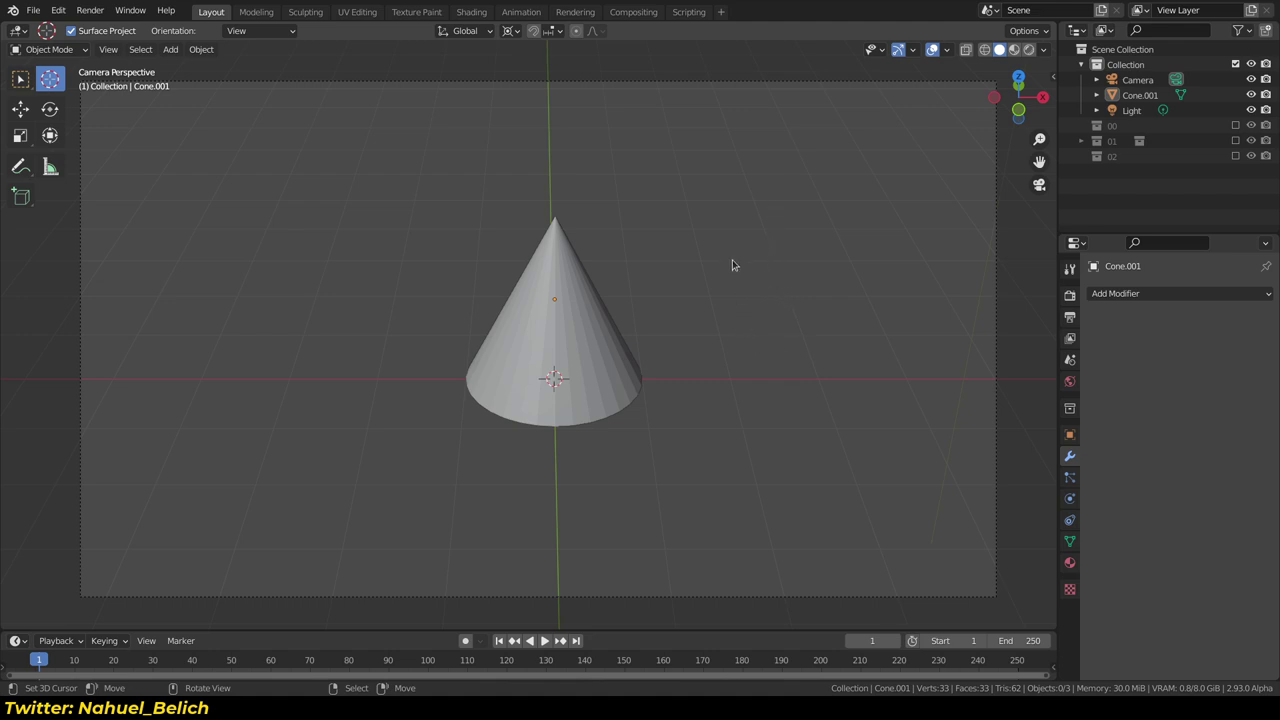
{"action": "left_click", "coordinate": [574, 320]}
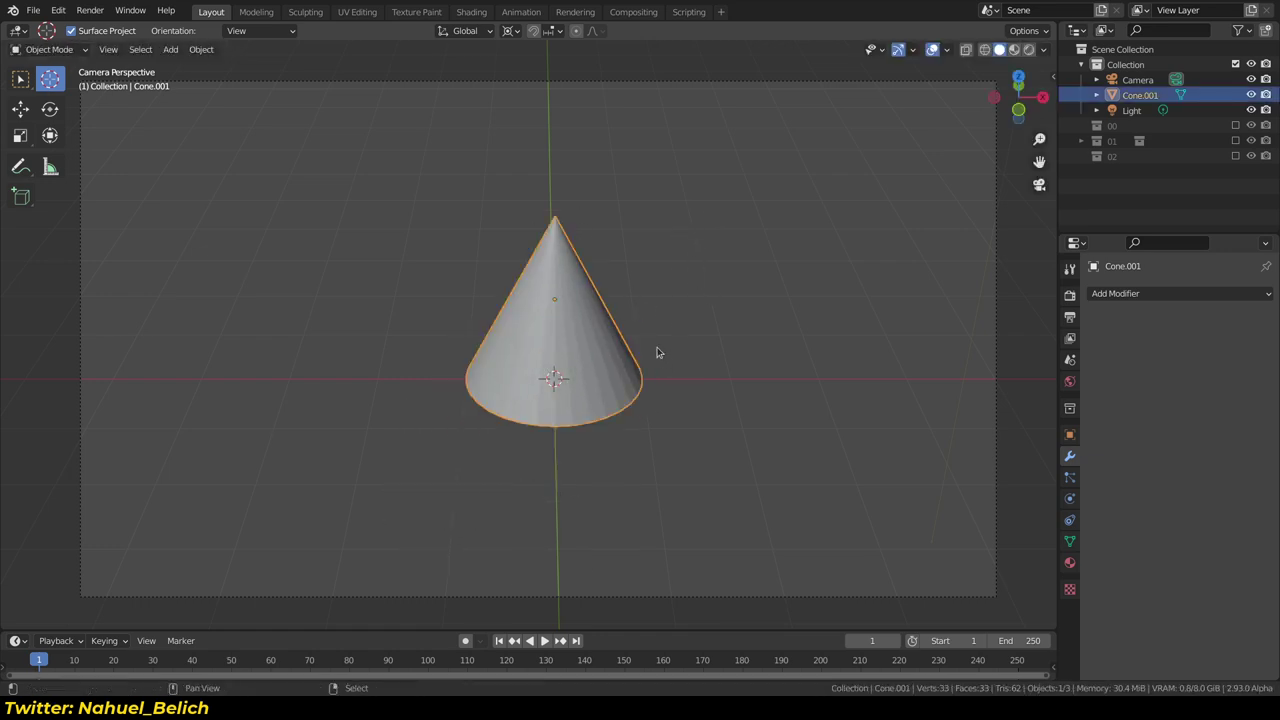
{"action": "key", "text": "shift+a"}
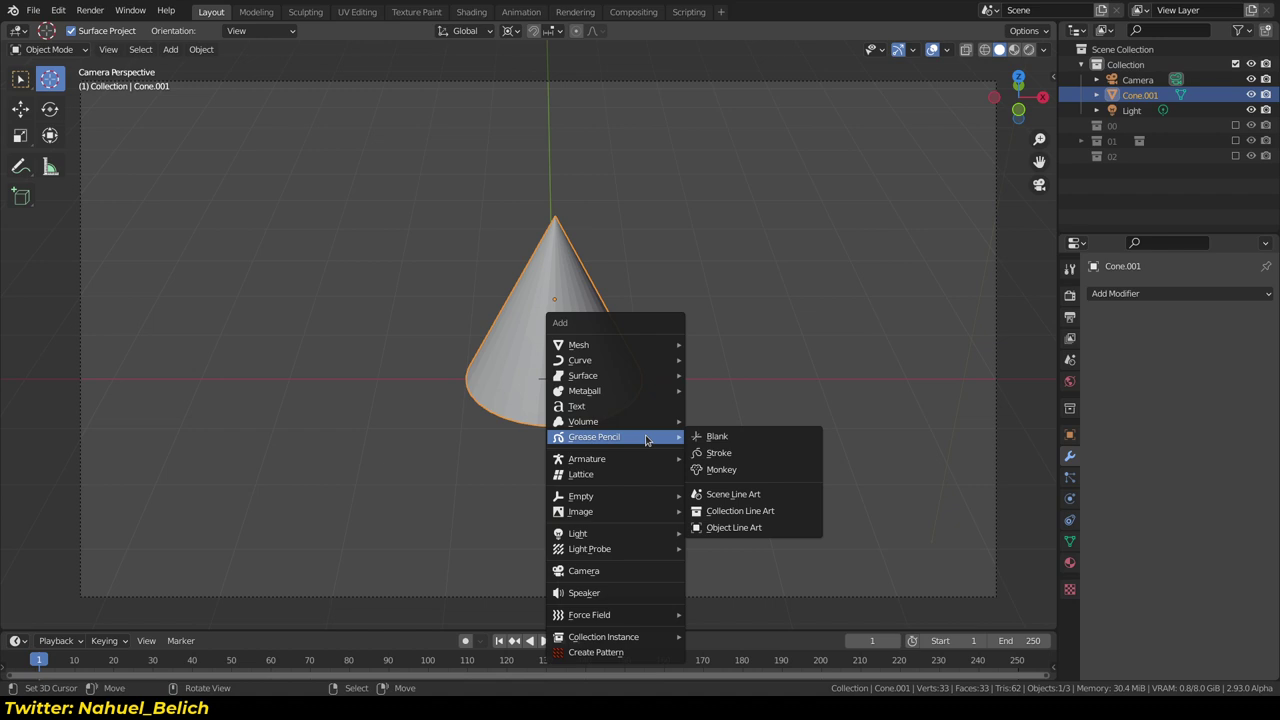
Add a Collection Line Art object, Line Art.003, outlining the cone in black
{"action": "left_click", "coordinate": [772, 511]}
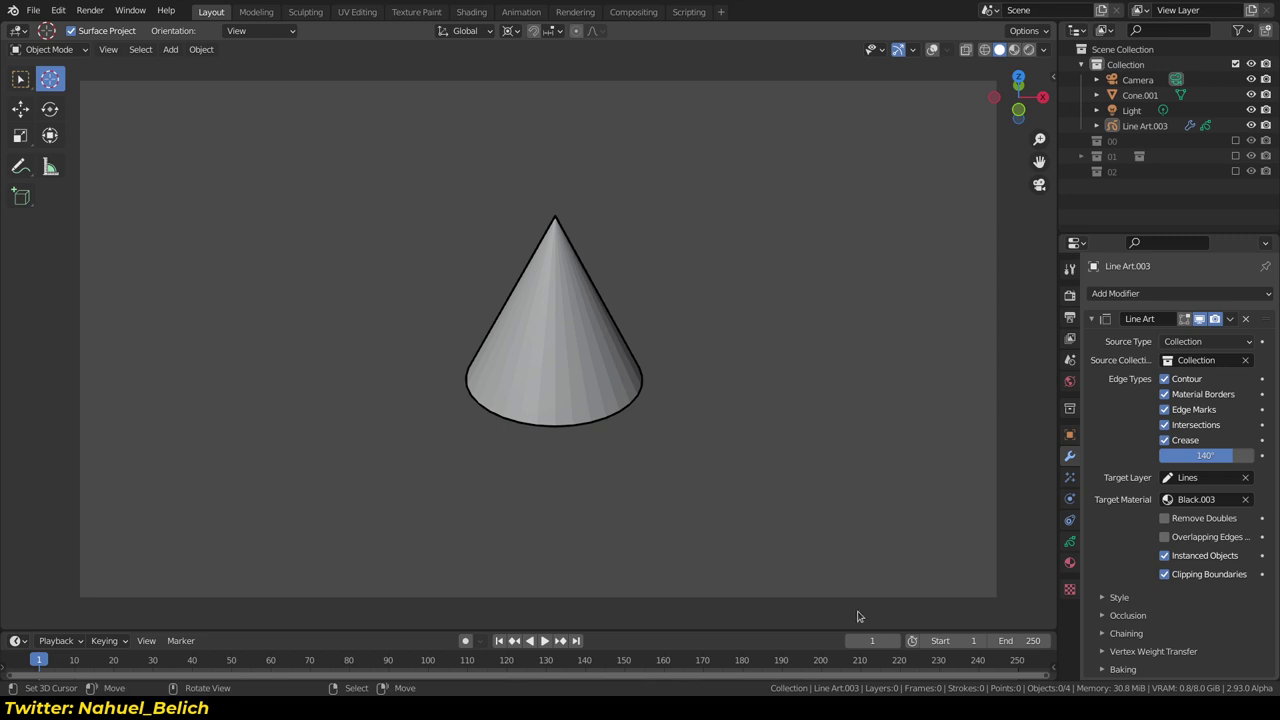
Split the viewport, enlarge the properties area and show Line Art.003's Line Art modifier
{"action": "left_click_drag", "start_coordinate": [1015, 37], "coordinate": [552, 170]}
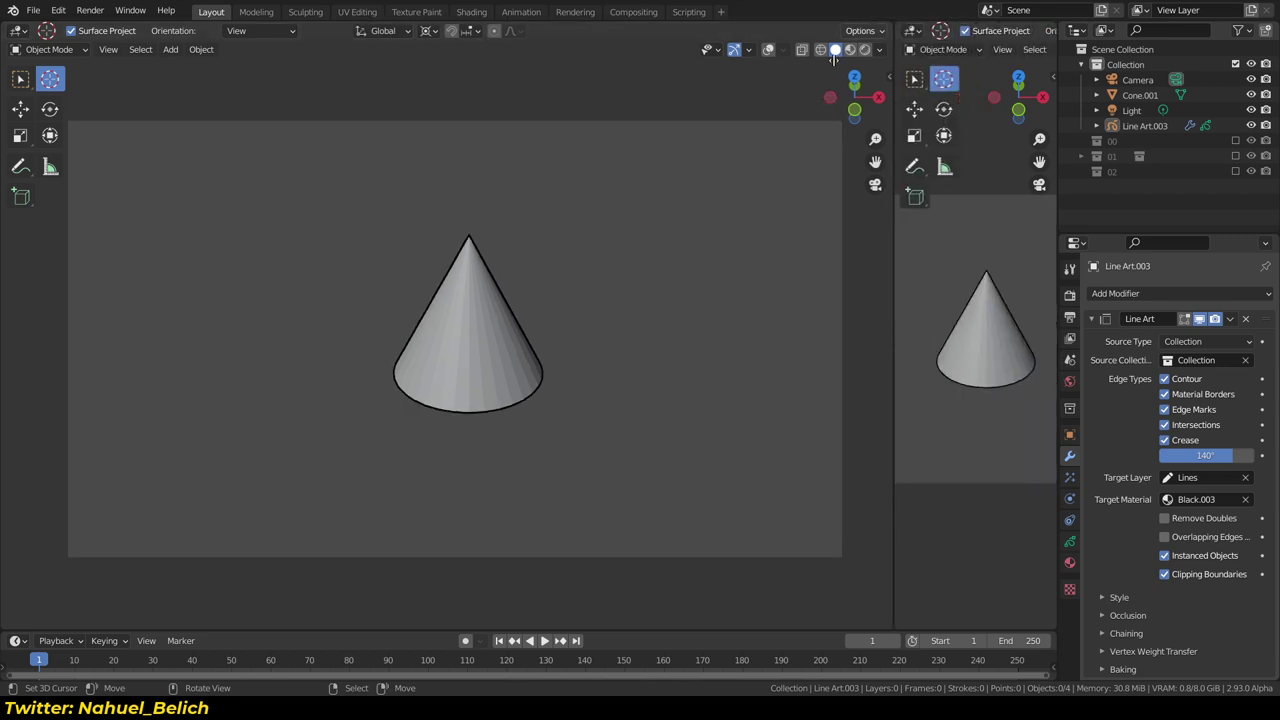
{"action": "mouse_move", "coordinate": [836, 320]}
{"action": "middle_mouse_down"}
{"action": "mouse_move", "coordinate": [825, 350]}
{"action": "mouse_move", "coordinate": [854, 380]}
{"action": "middle_mouse_up"}
{"action": "scroll", "coordinate": [781, 383], "scroll_direction": "up", "scroll_amount": 5}
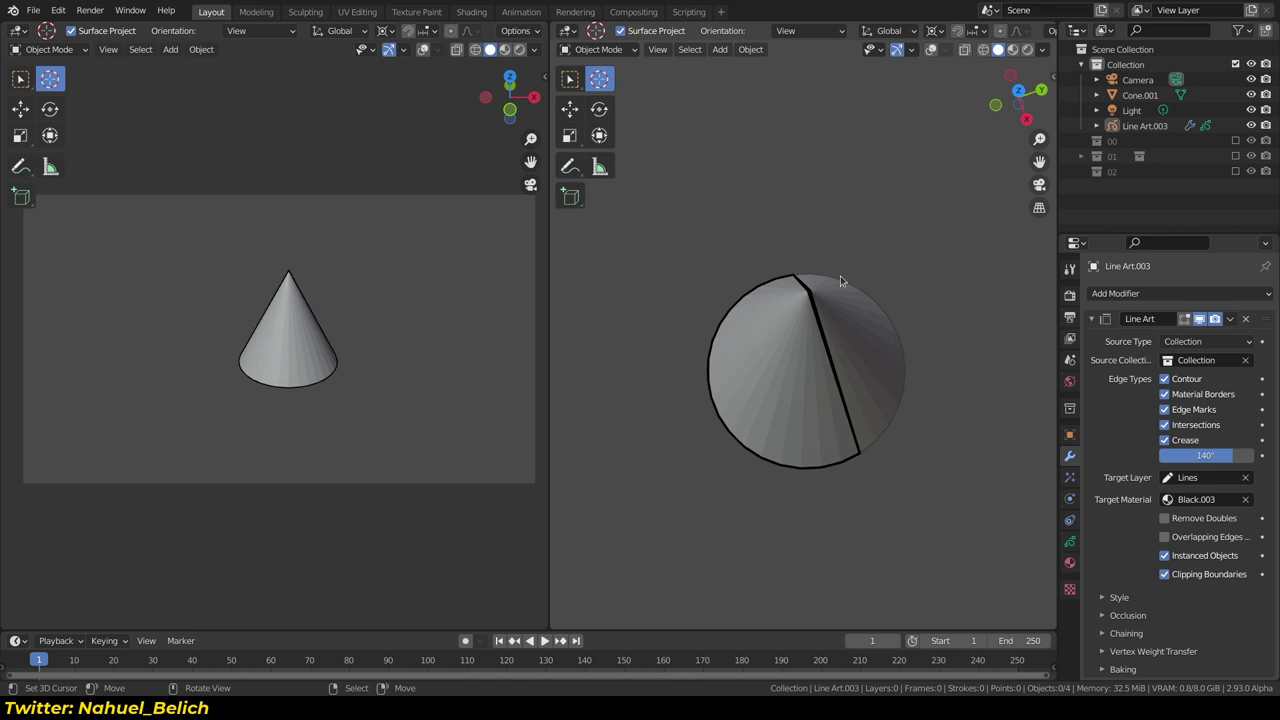
{"action": "left_click_drag", "start_coordinate": [1219, 233], "coordinate": [1212, 140]}
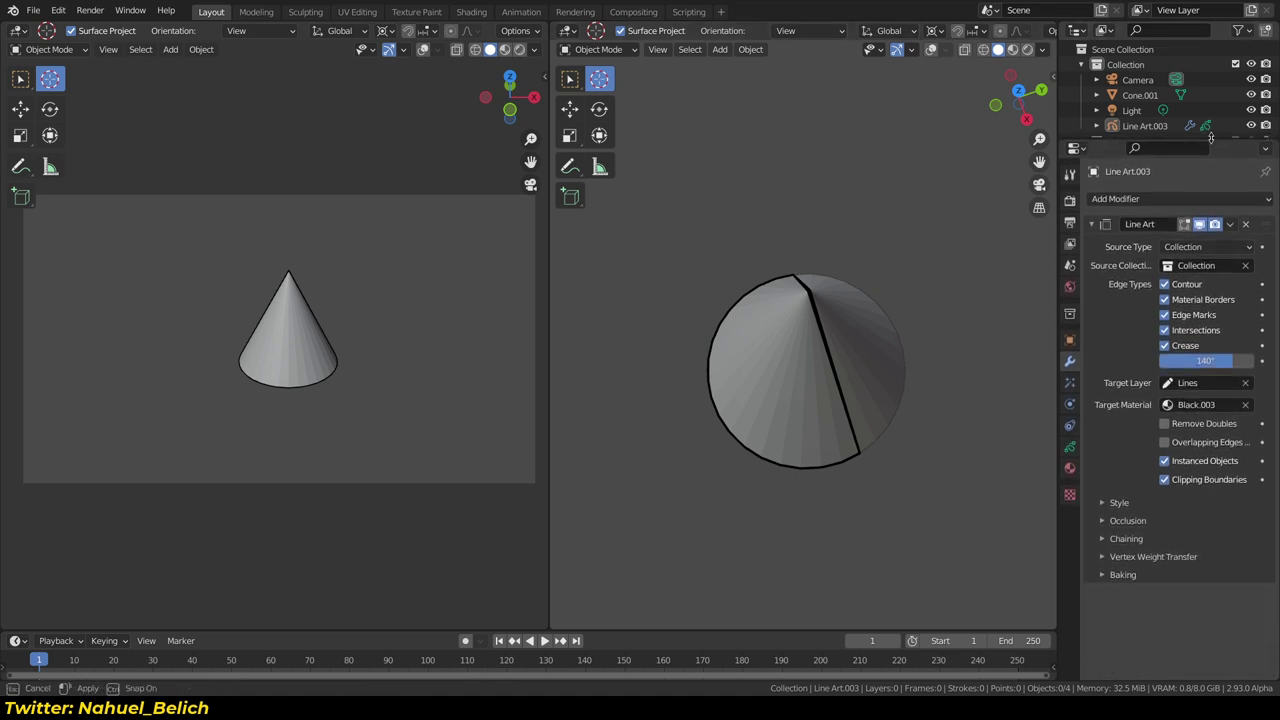
{"action": "left_click", "coordinate": [1111, 128]}
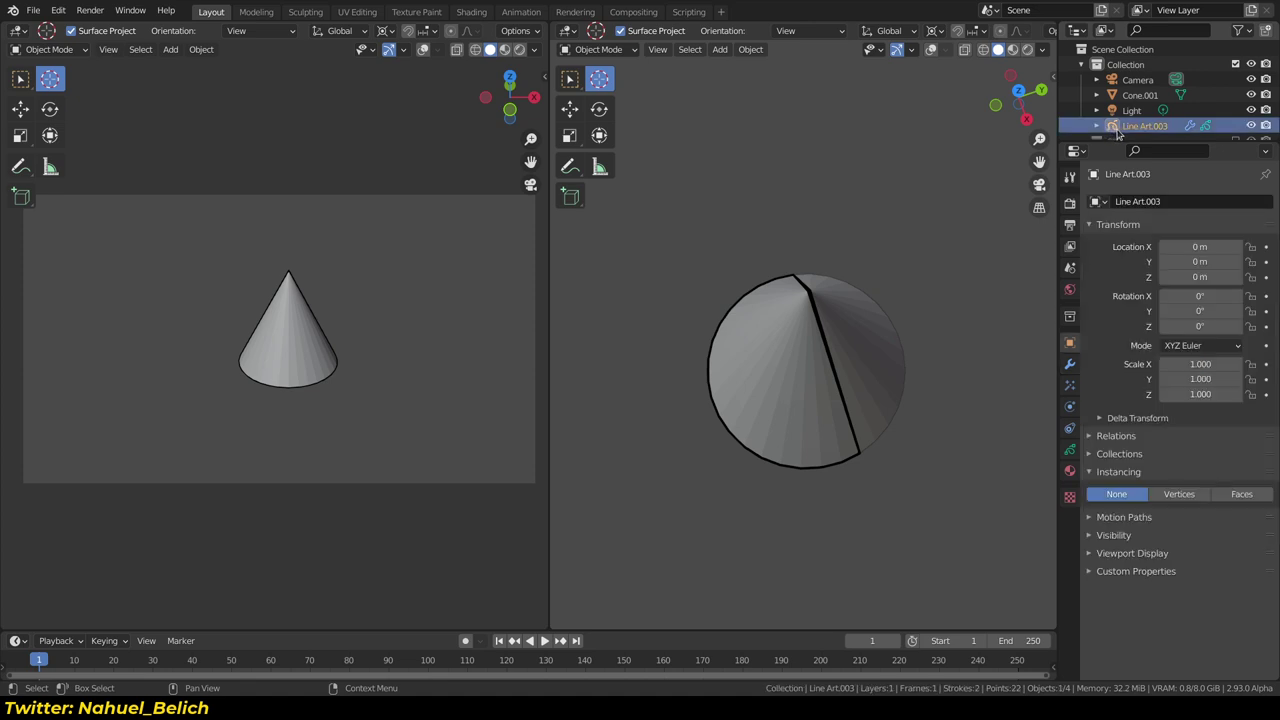
{"action": "left_click", "coordinate": [1071, 364]}
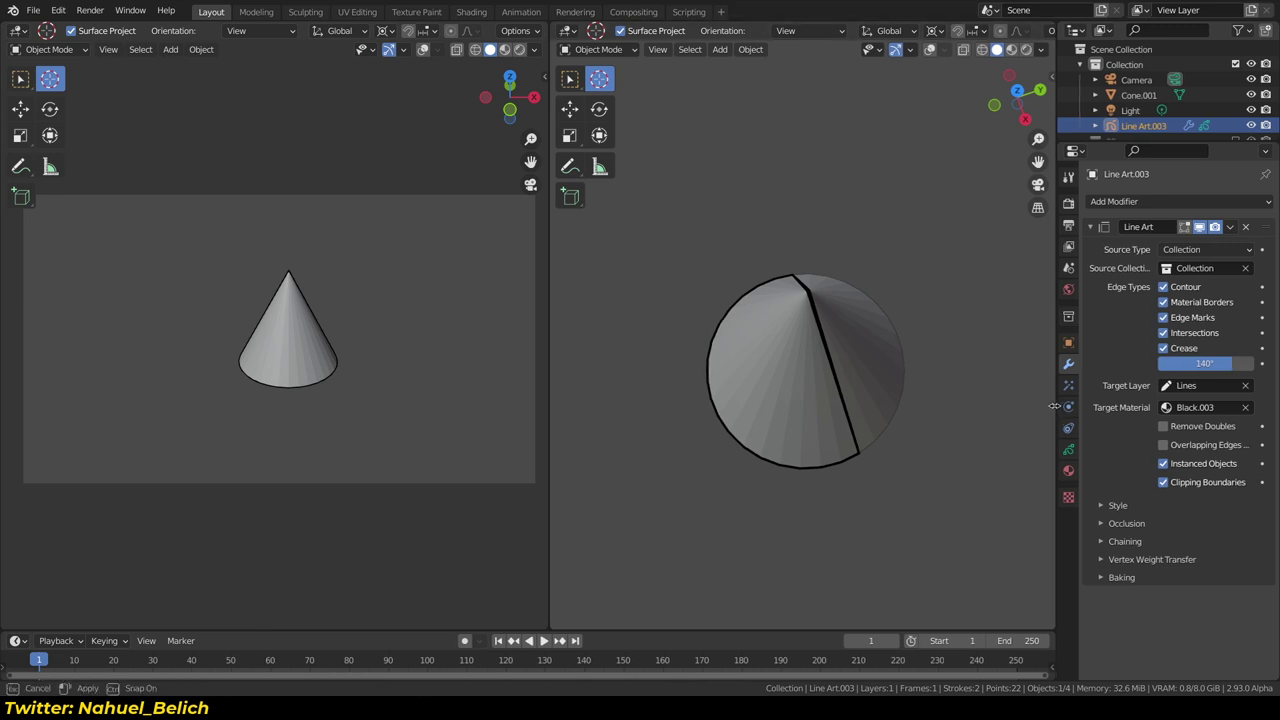
Resize the properties and outliner areas, then merge the two 3D views back into one
{"action": "left_click_drag", "start_coordinate": [1056, 406], "coordinate": [965, 400]}
{"action": "middle_click_drag", "start_coordinate": [1036, 390], "coordinate": [1068, 323], "text": "ctrl"}
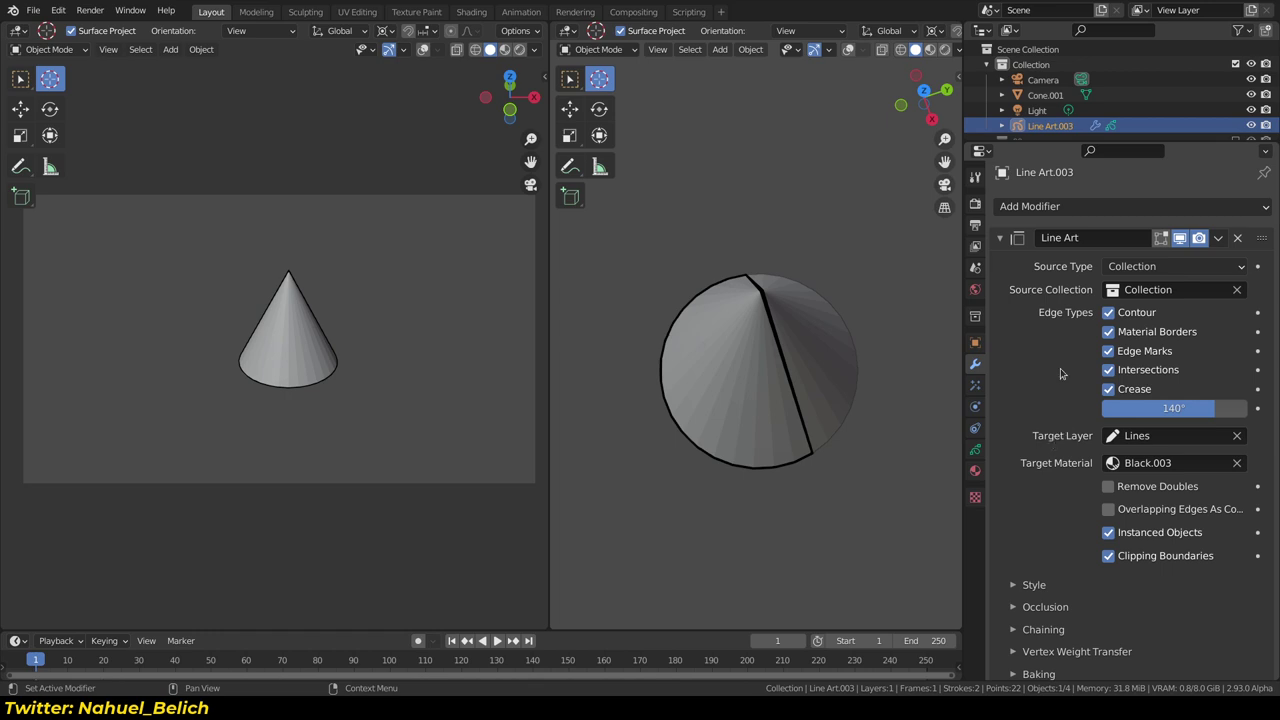
{"action": "left_click_drag", "start_coordinate": [1069, 141], "coordinate": [1070, 182]}
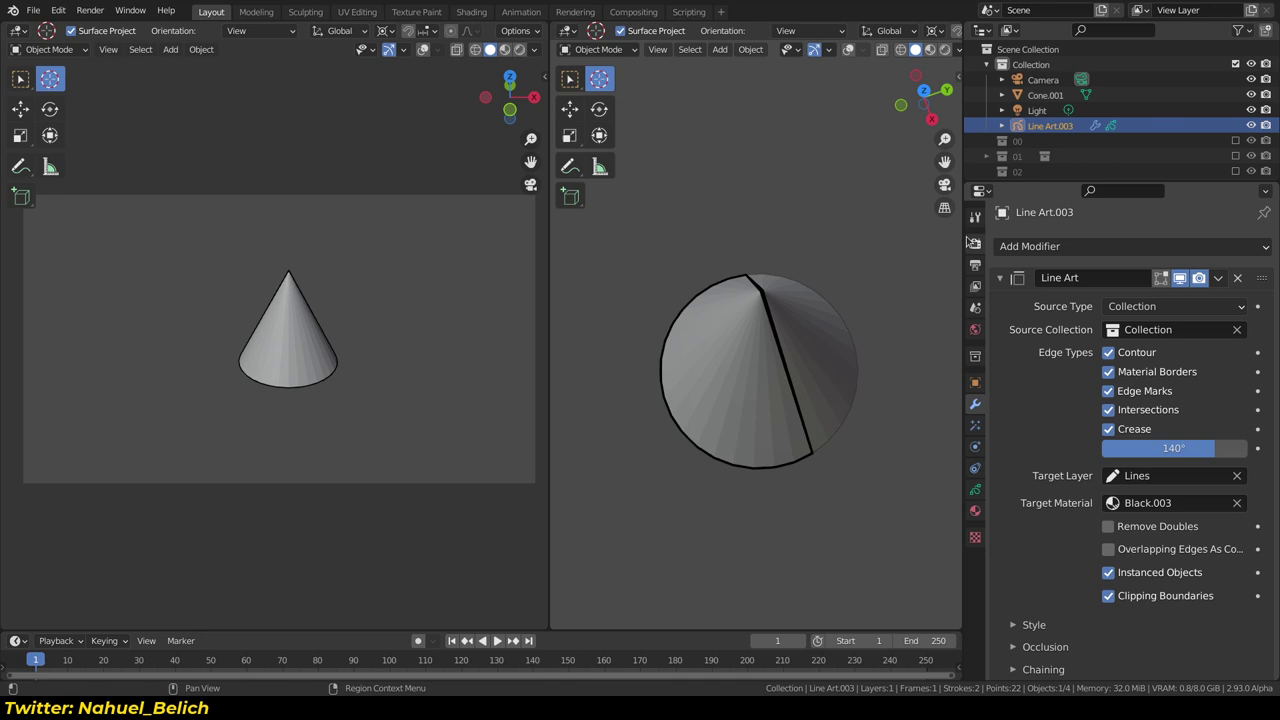
{"action": "left_click_drag", "start_coordinate": [960, 242], "coordinate": [1064, 242]}
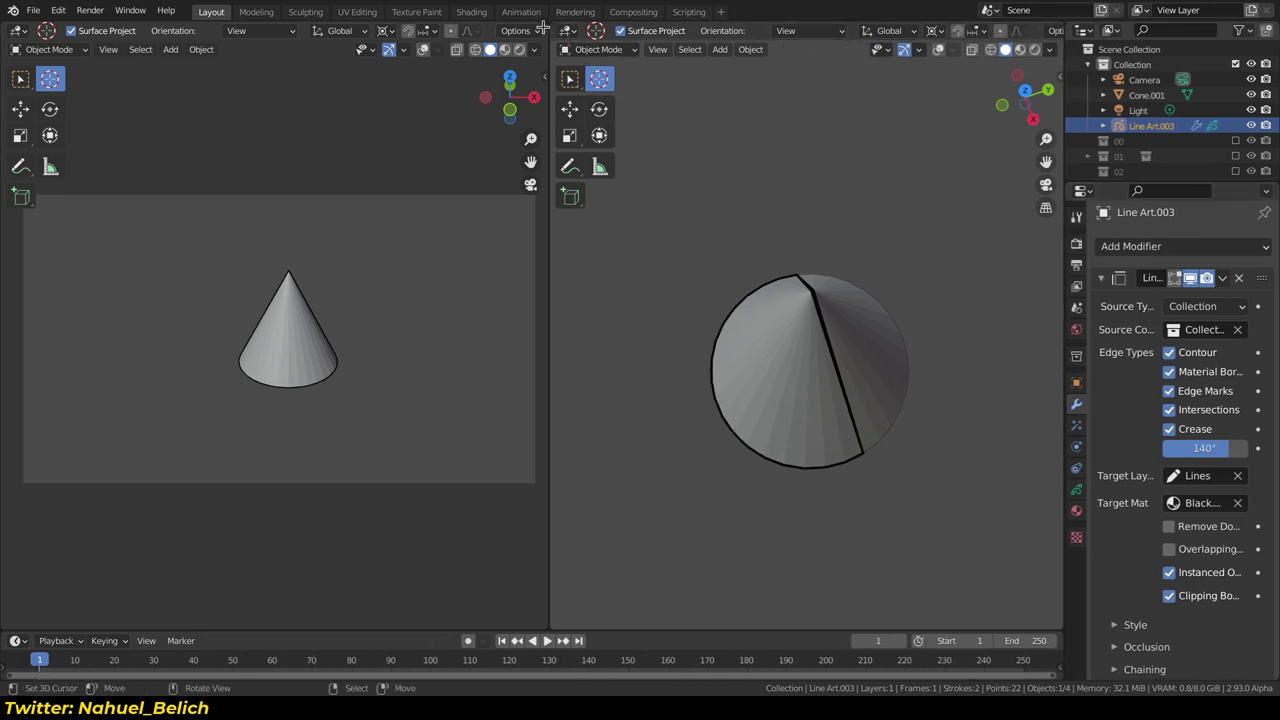
{"action": "left_click_drag", "start_coordinate": [543, 26], "coordinate": [676, 81]}
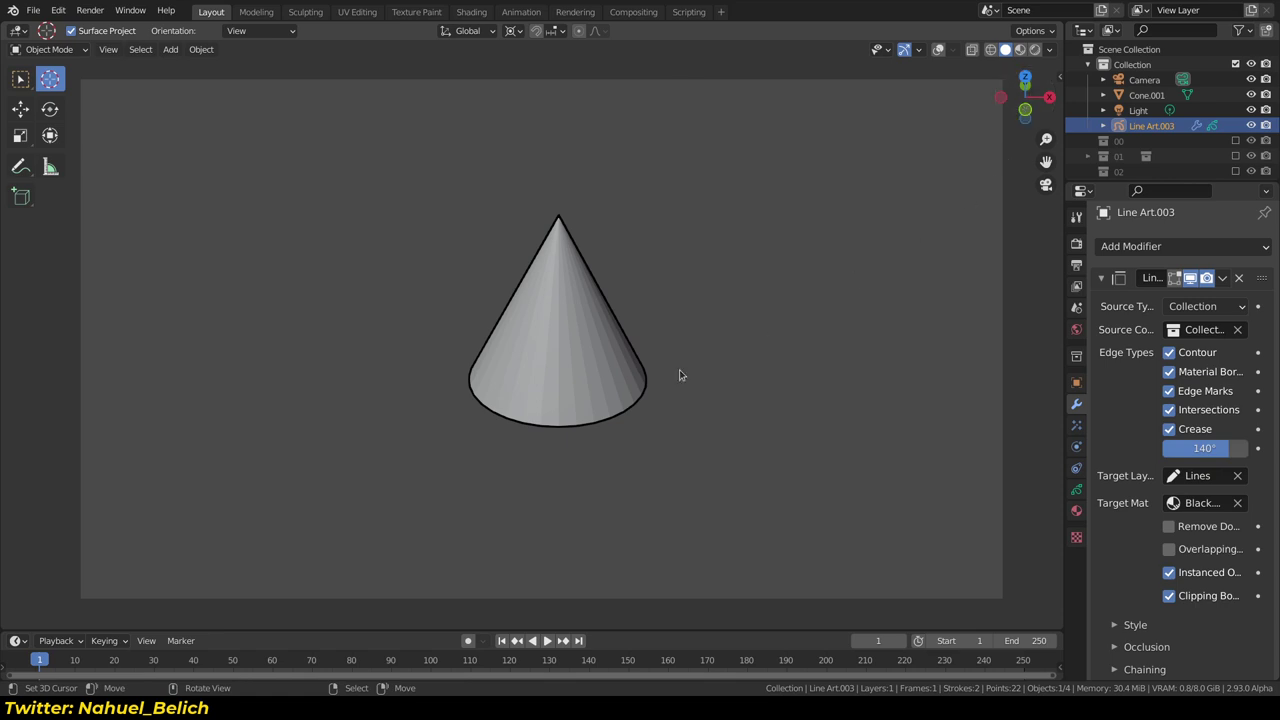
Enable collection 00 to bring in the torus, delete the cone, and select the torus
{"action": "left_click", "coordinate": [1236, 141]}
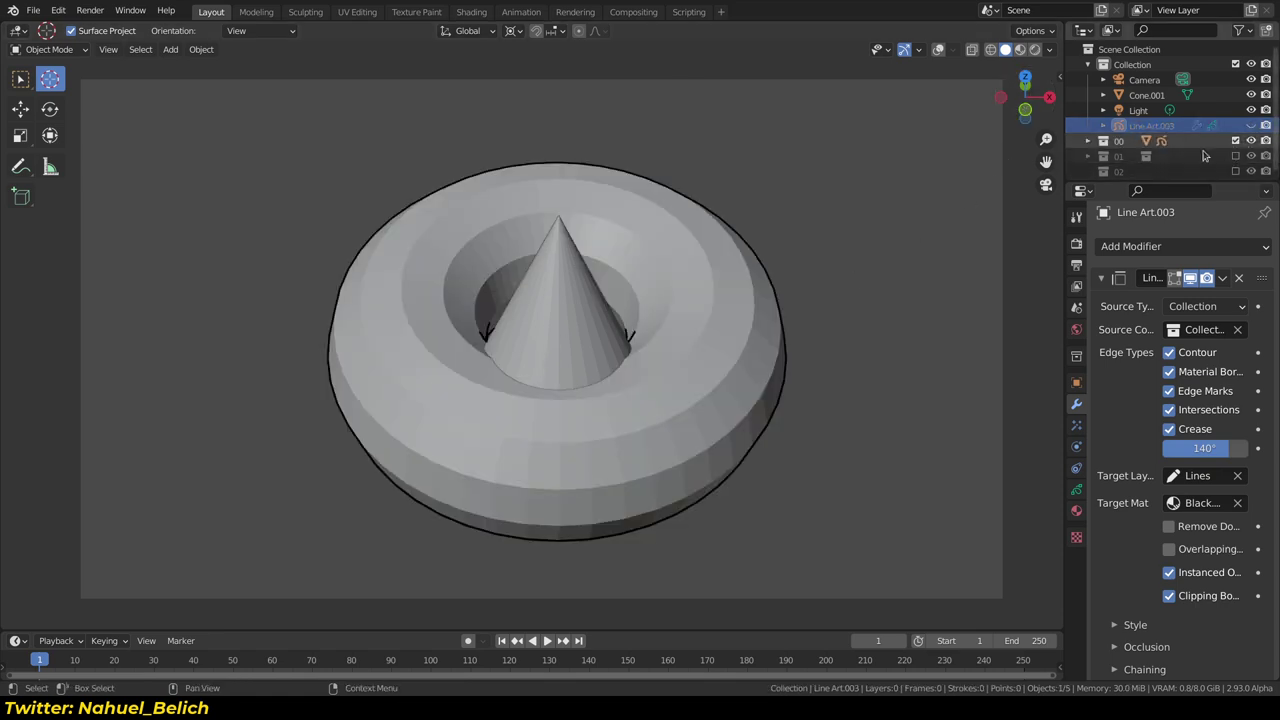
{"action": "left_click", "coordinate": [564, 322]}
{"action": "key", "text": "Delete"}
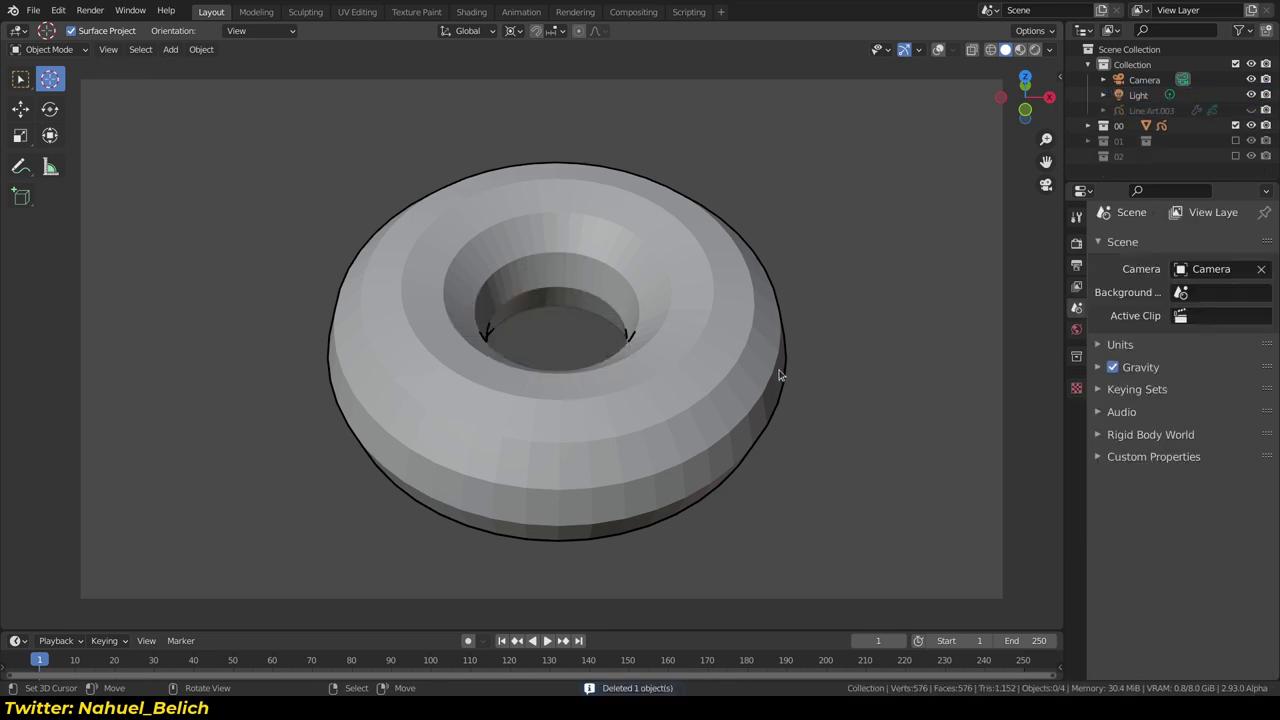
{"action": "left_click", "coordinate": [721, 333]}
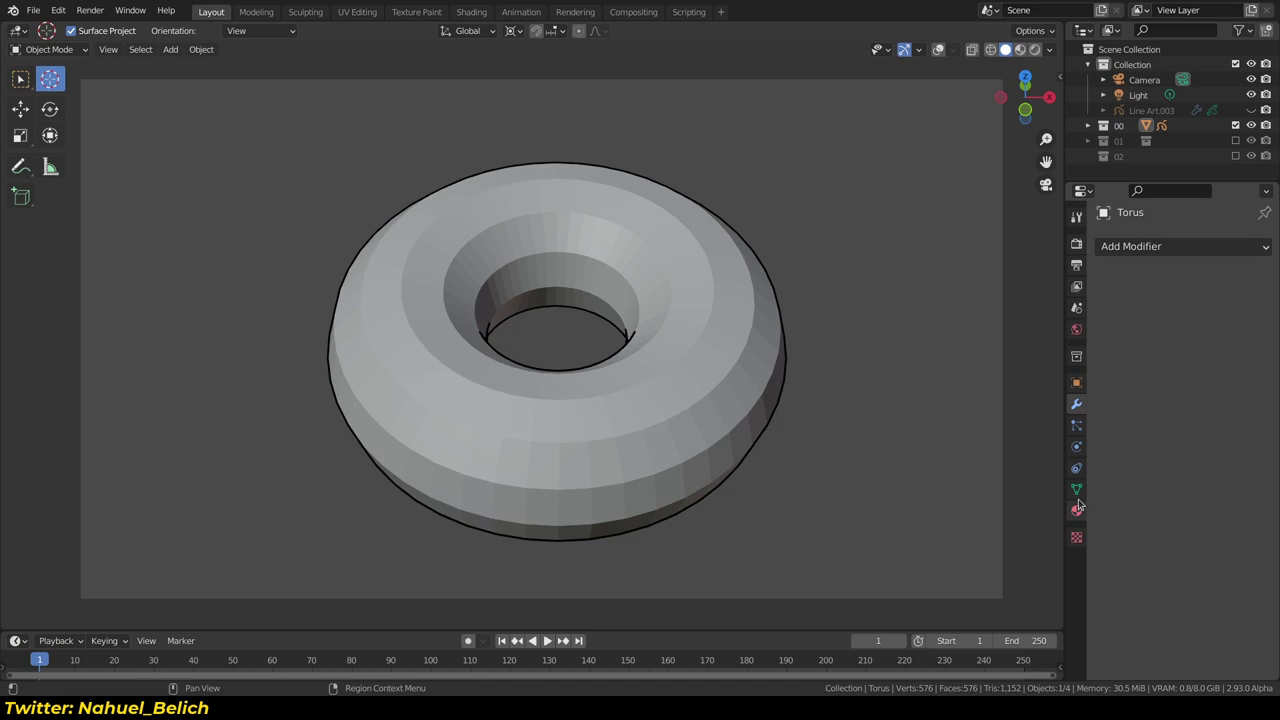
Select the torus's line art, expand collection 00, and open its Line Art modifier settings
{"action": "left_click", "coordinate": [768, 436]}
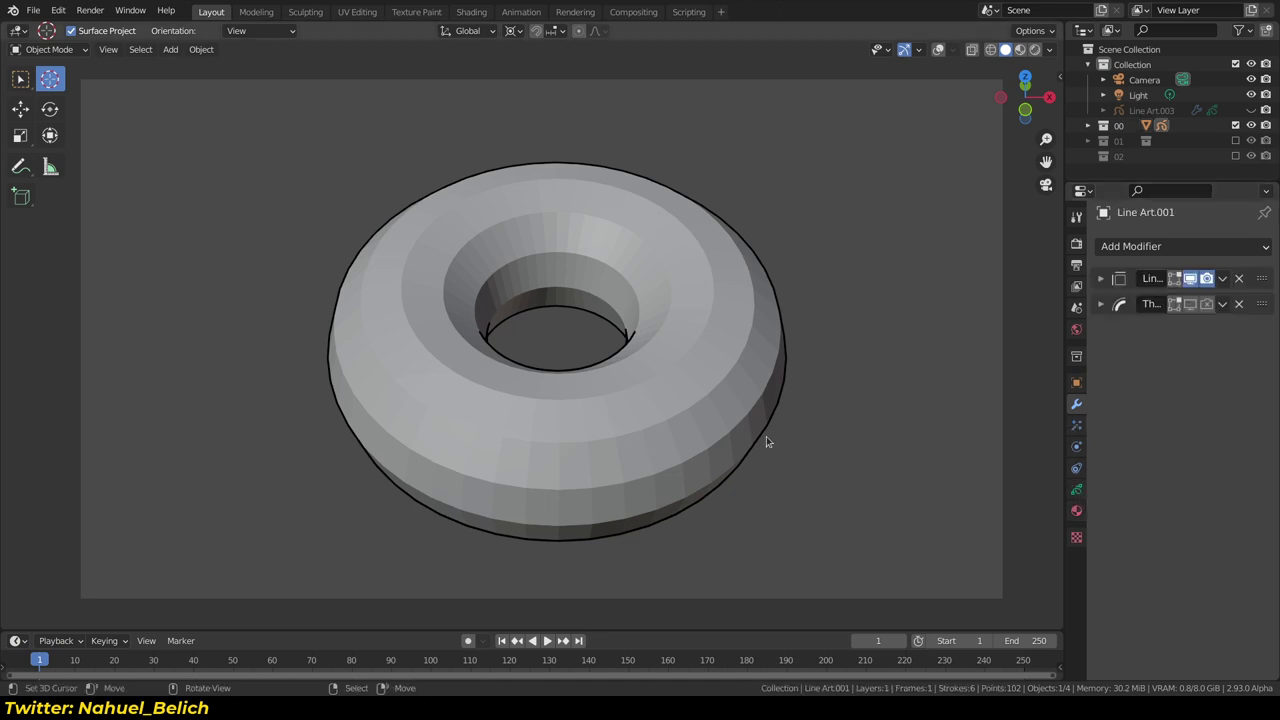
{"action": "left_click", "coordinate": [1088, 126]}
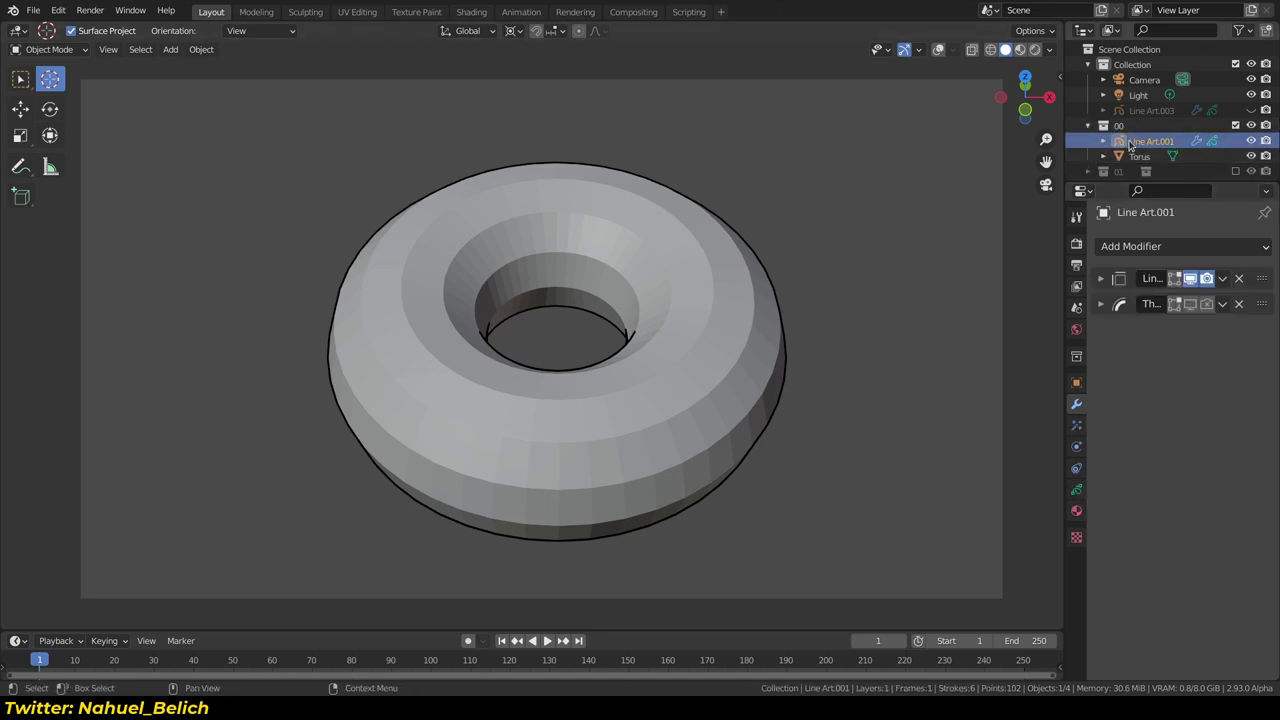
{"action": "left_click", "coordinate": [1102, 280]}
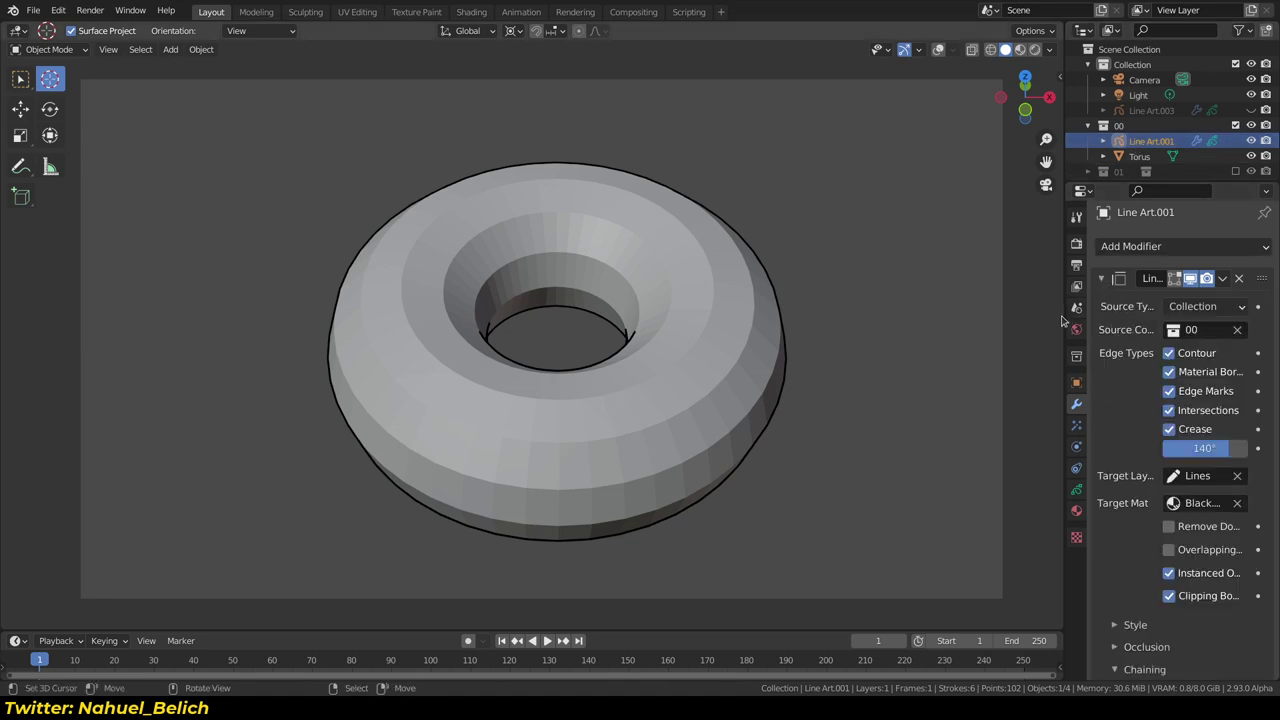
{"action": "left_click_drag", "start_coordinate": [1064, 360], "coordinate": [888, 360]}
{"action": "scroll", "coordinate": [965, 400], "scroll_direction": "down", "scroll_amount": 4}
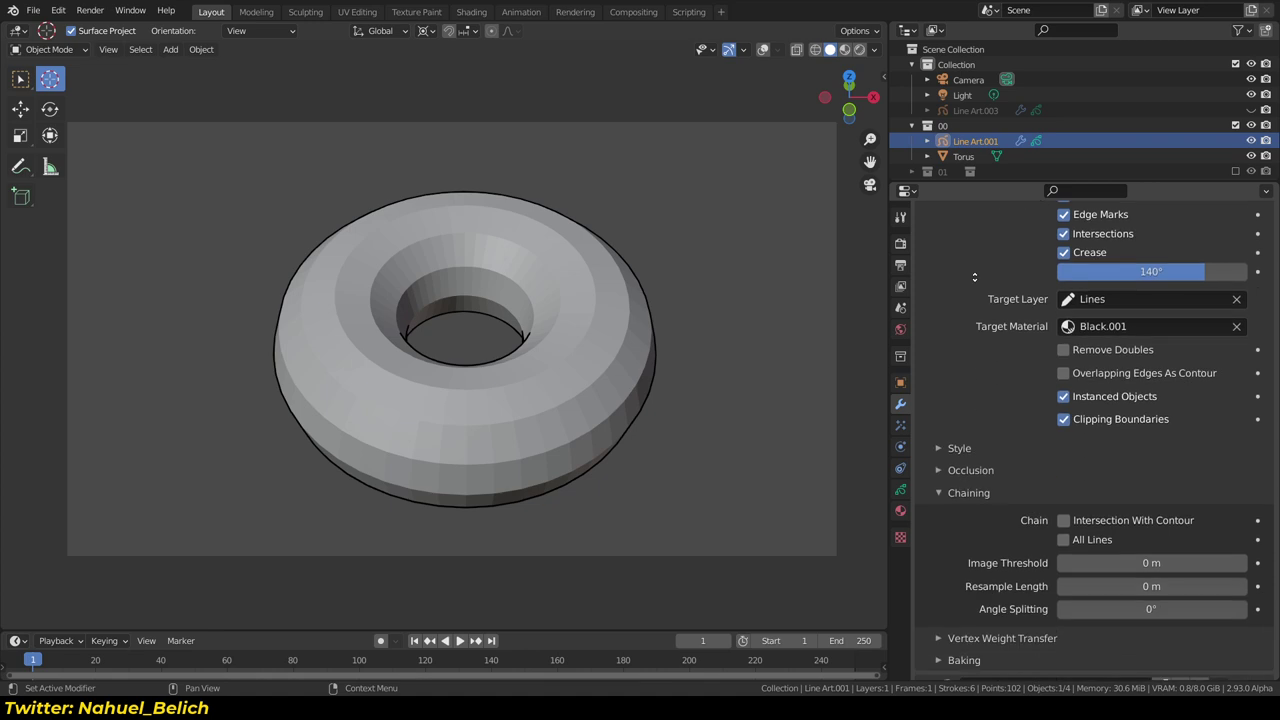
{"action": "scroll", "coordinate": [949, 283], "scroll_direction": "up", "scroll_amount": 4}
Inspect the Thickness modifier and line art source types, then show the single Lines layer
{"action": "left_click", "coordinate": [949, 283]}
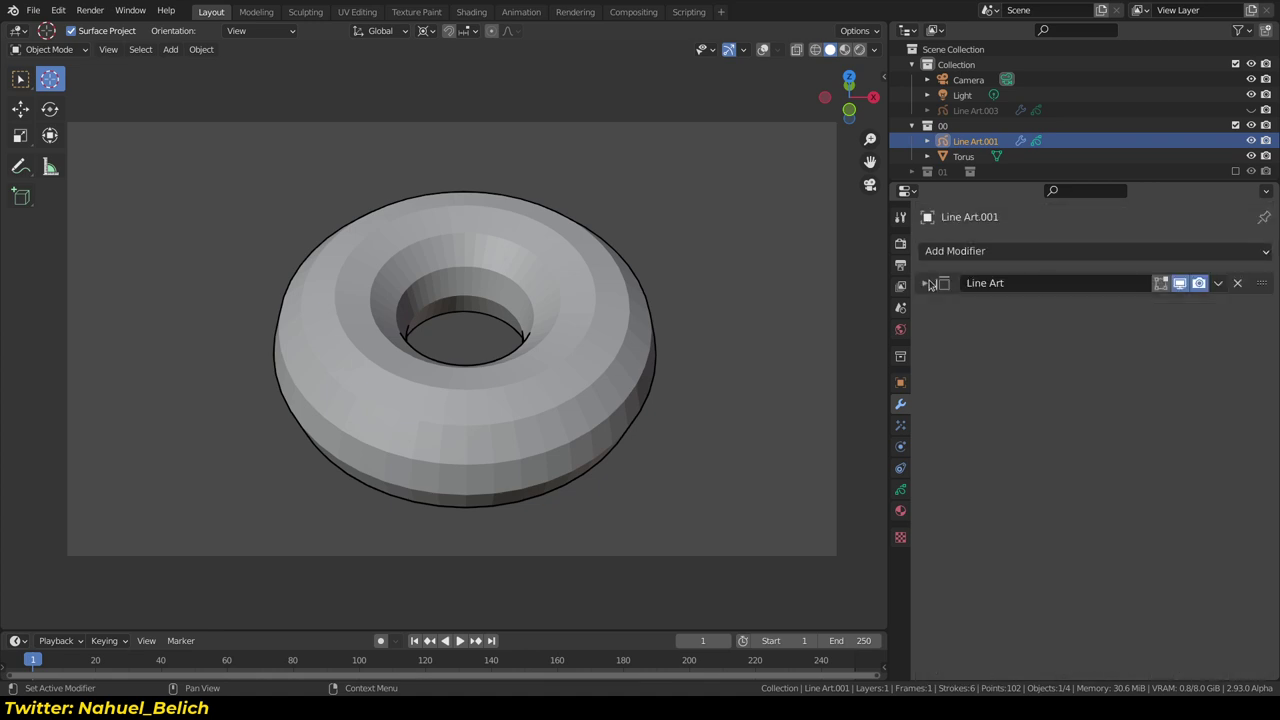
{"action": "left_click", "coordinate": [930, 310]}
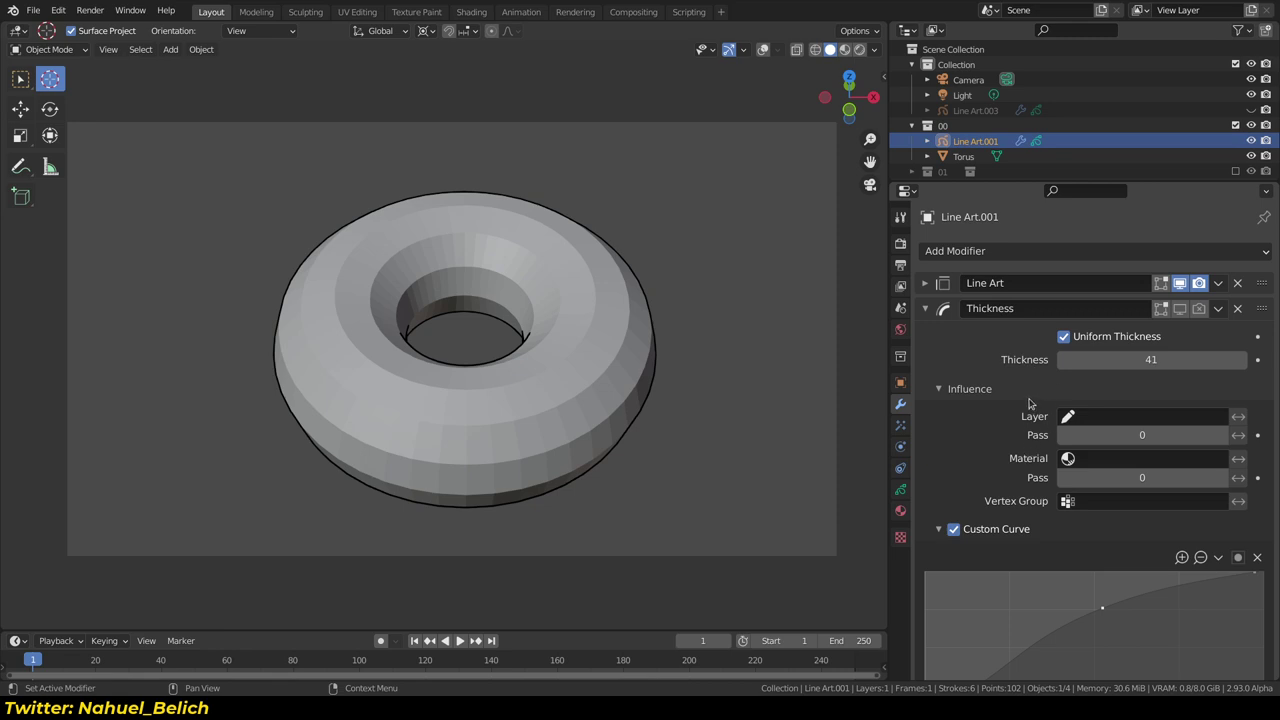
{"action": "left_click", "coordinate": [931, 313]}
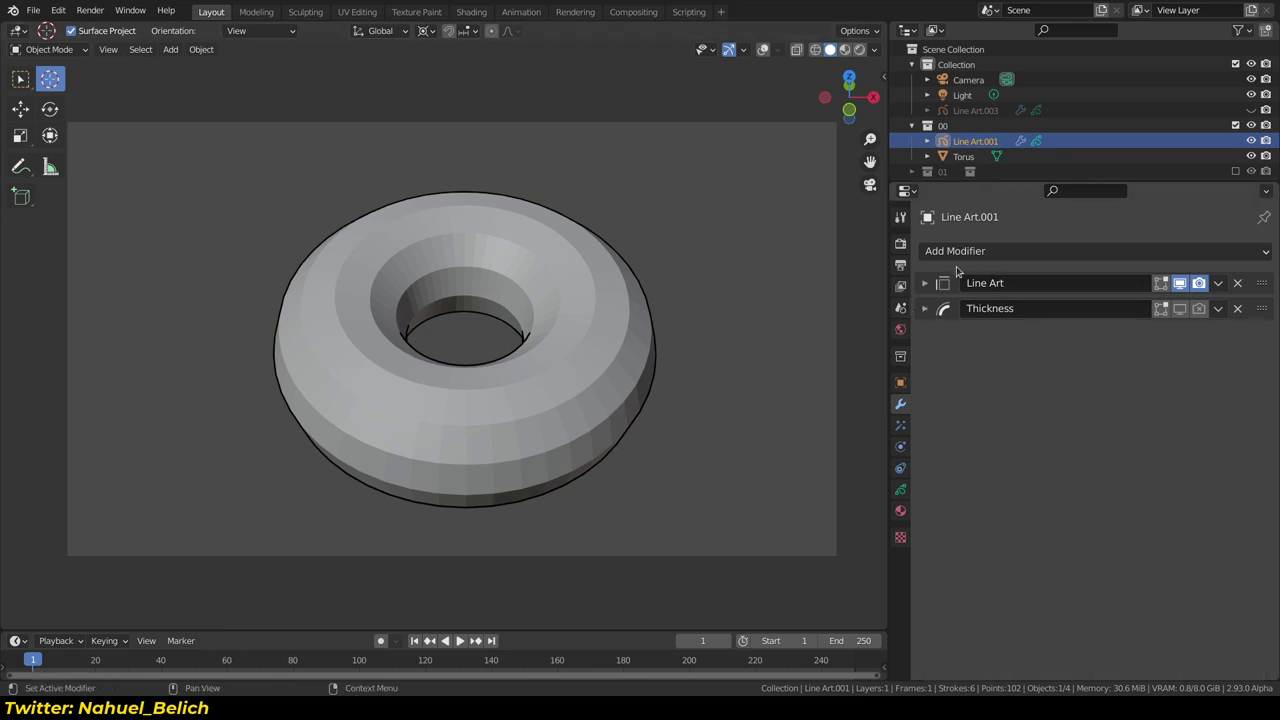
{"action": "left_click", "coordinate": [925, 284]}
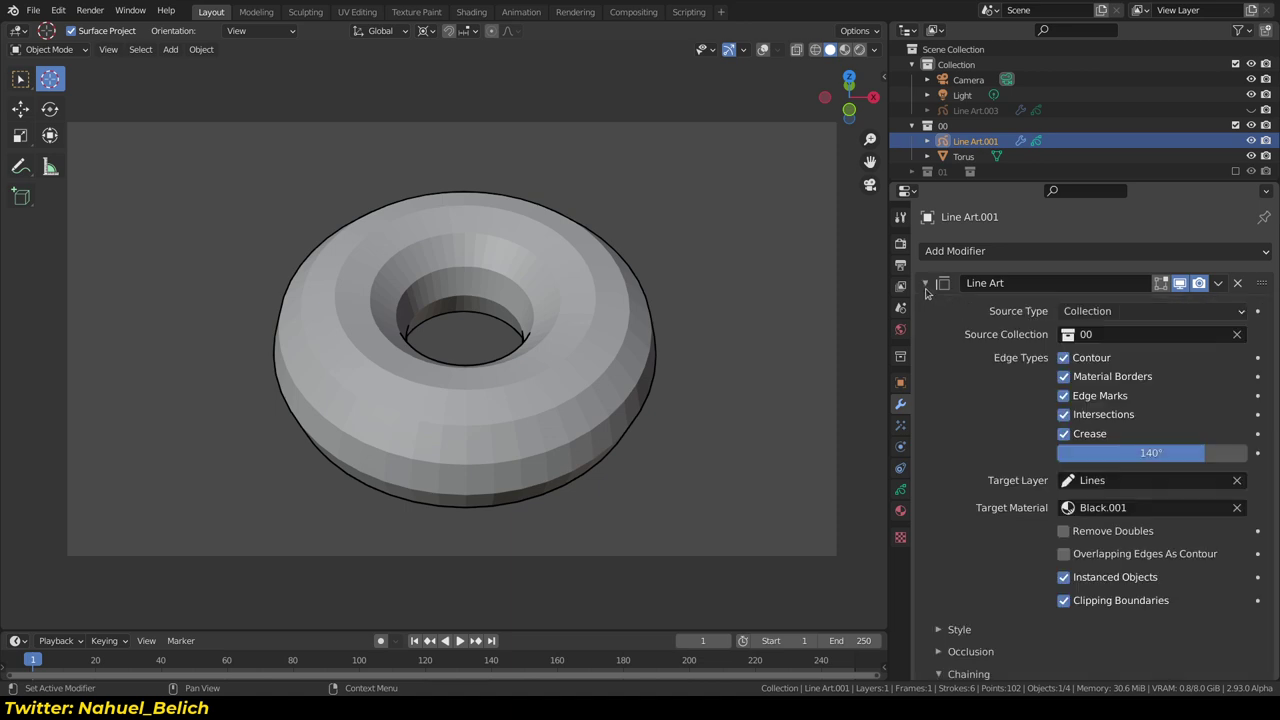
{"action": "left_click", "coordinate": [1124, 313]}
{"action": "left_click", "coordinate": [900, 489]}
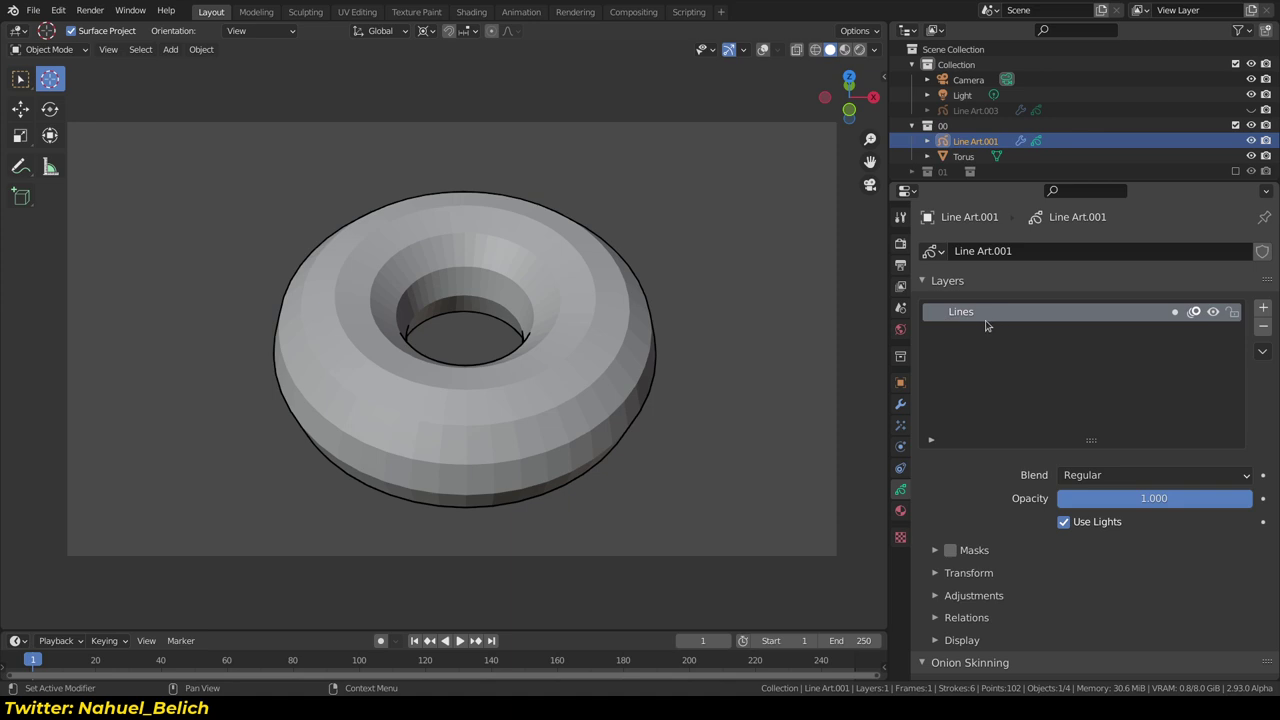
{"action": "key", "text": "shift+a"}
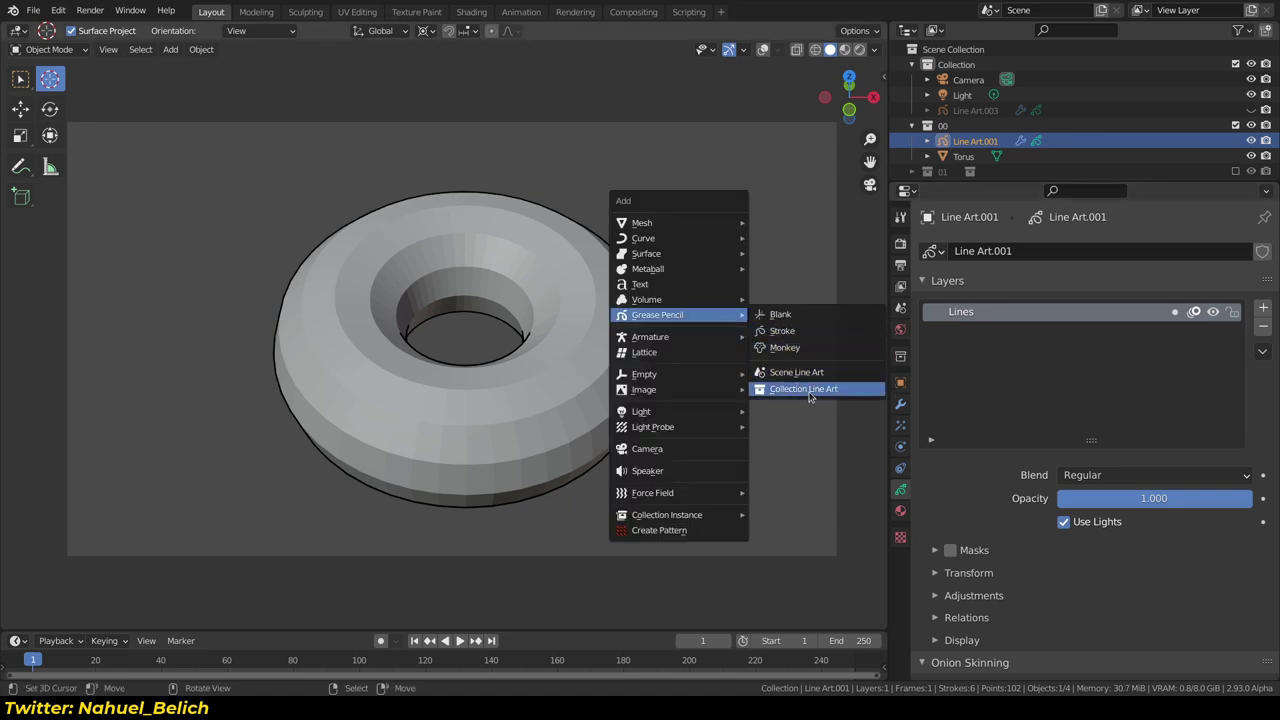
{"action": "left_click", "coordinate": [901, 511]}
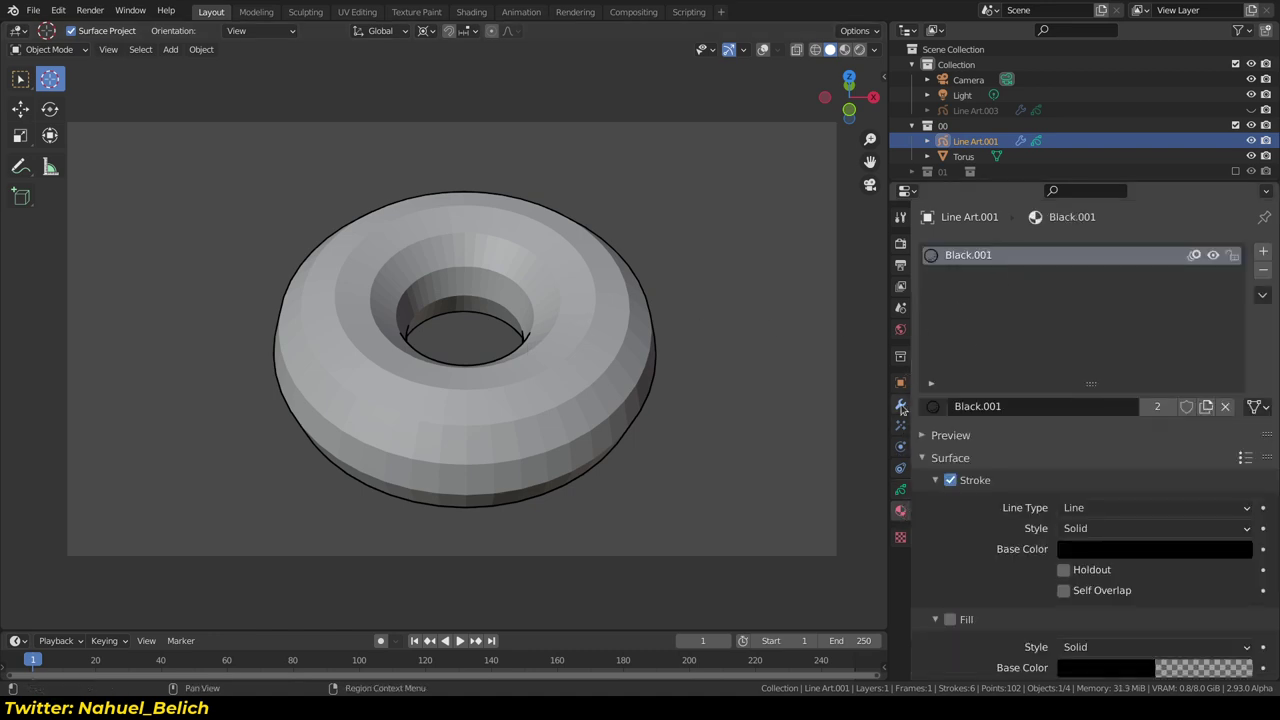
{"action": "left_click", "coordinate": [900, 404]}
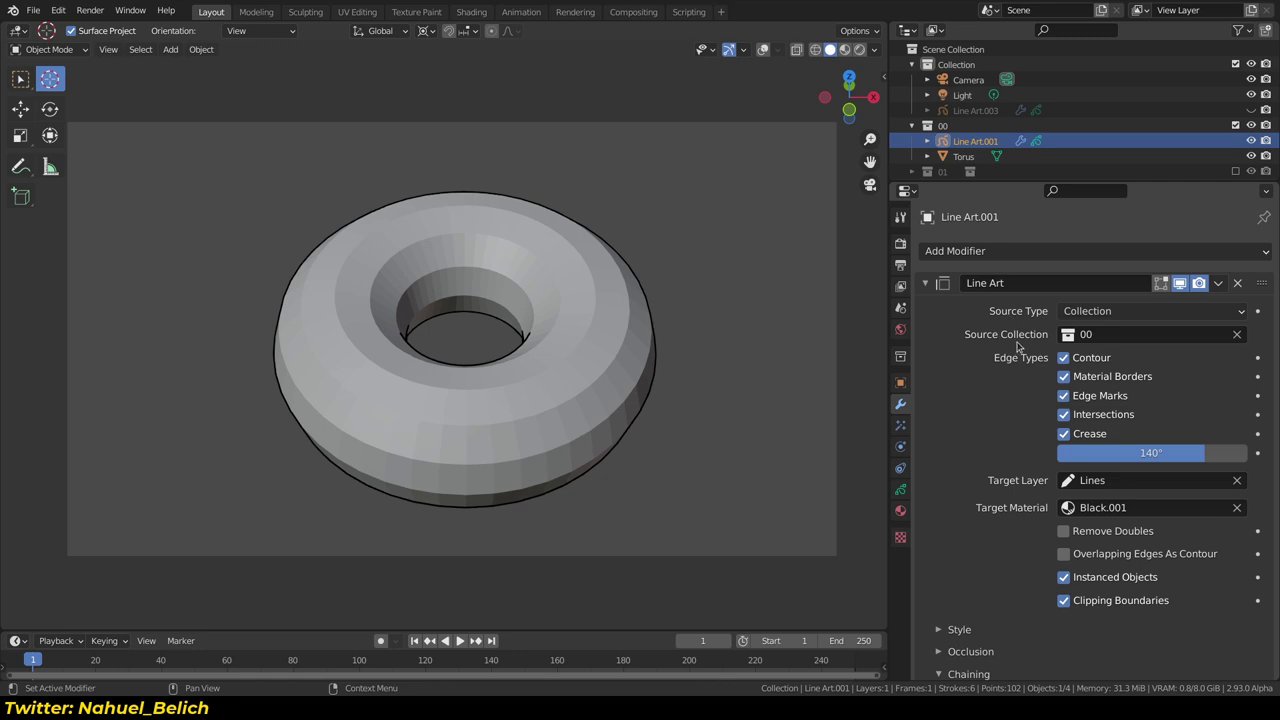
{"action": "left_click", "coordinate": [1110, 345]}
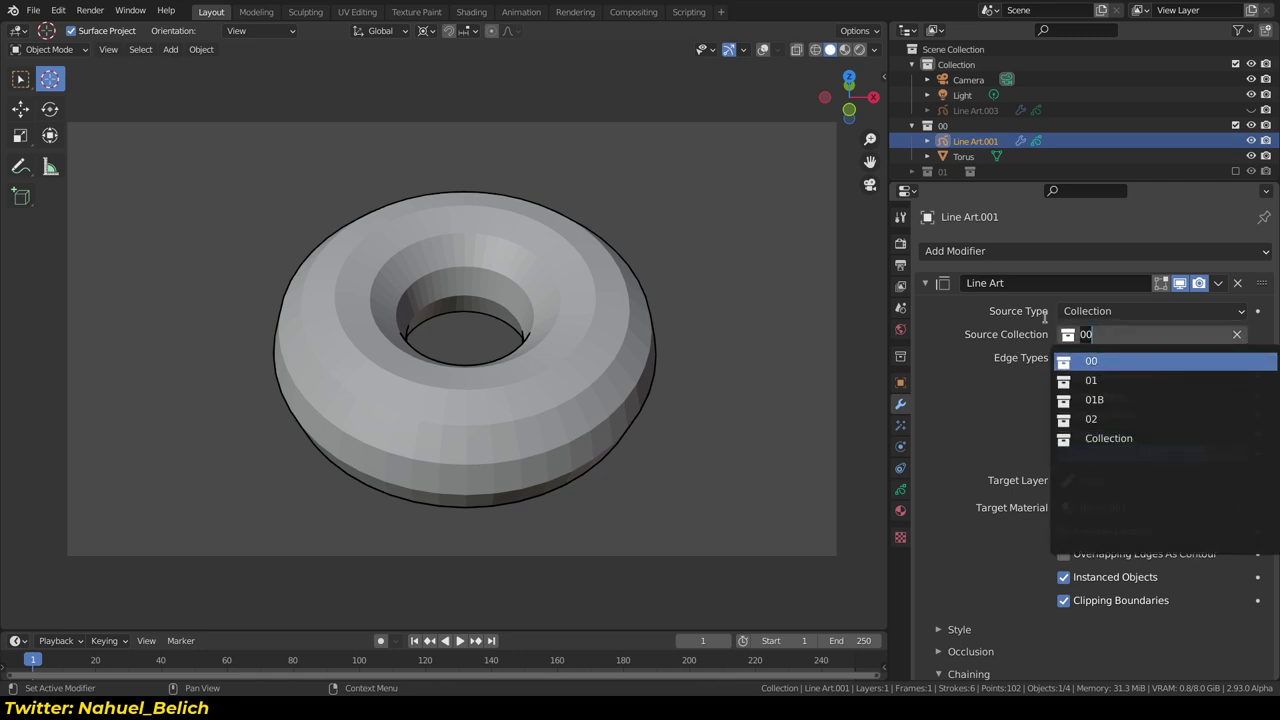
{"action": "left_click", "coordinate": [1082, 358]}
{"action": "left_click", "coordinate": [1086, 311]}
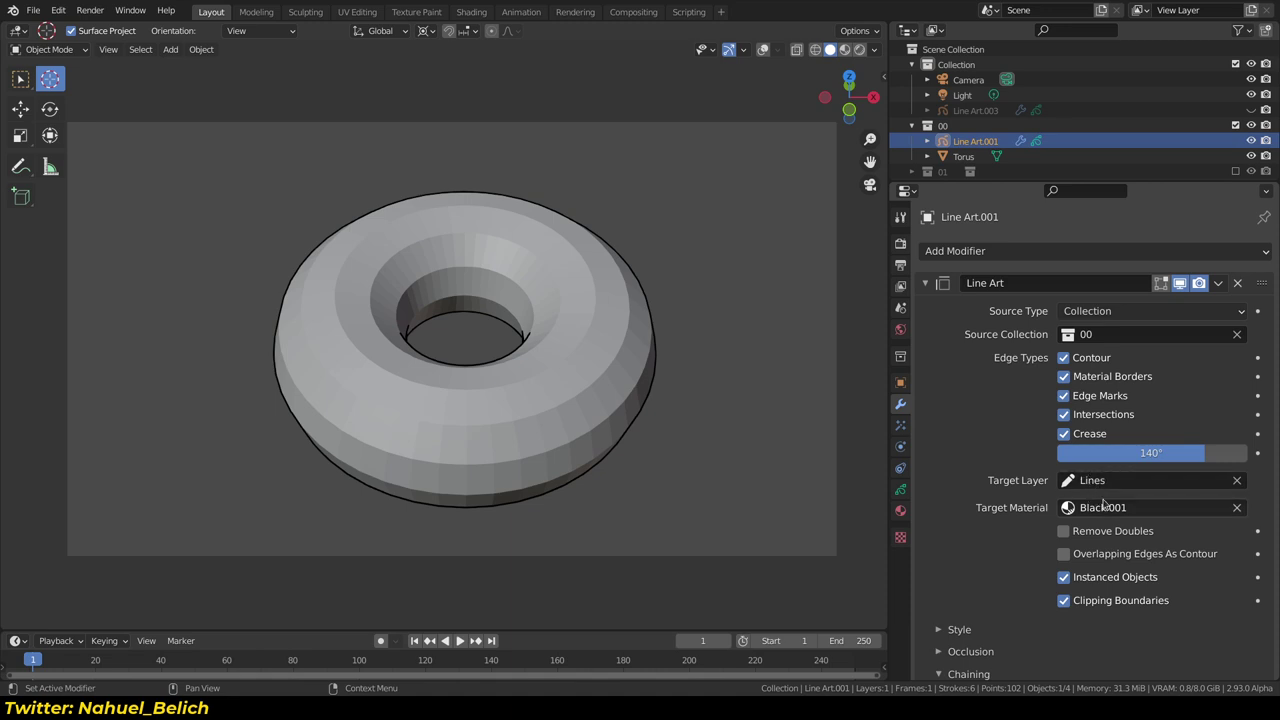
Zoom out to the camera frame and set the line art style thickness to 97
{"action": "scroll", "coordinate": [615, 361], "scroll_direction": "up", "scroll_amount": 3}
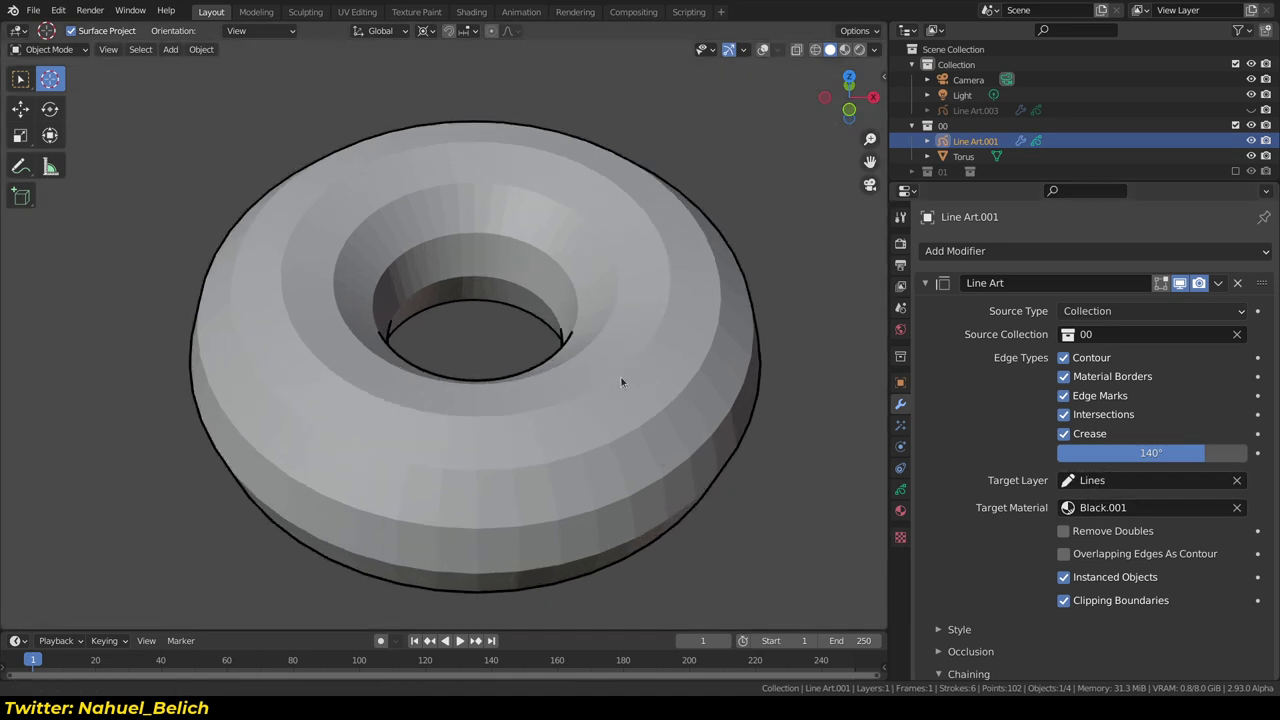
{"action": "scroll", "coordinate": [585, 381], "scroll_direction": "up", "scroll_amount": 2}
{"action": "middle_click_drag", "start_coordinate": [841, 348], "coordinate": [693, 261], "text": "ctrl"}
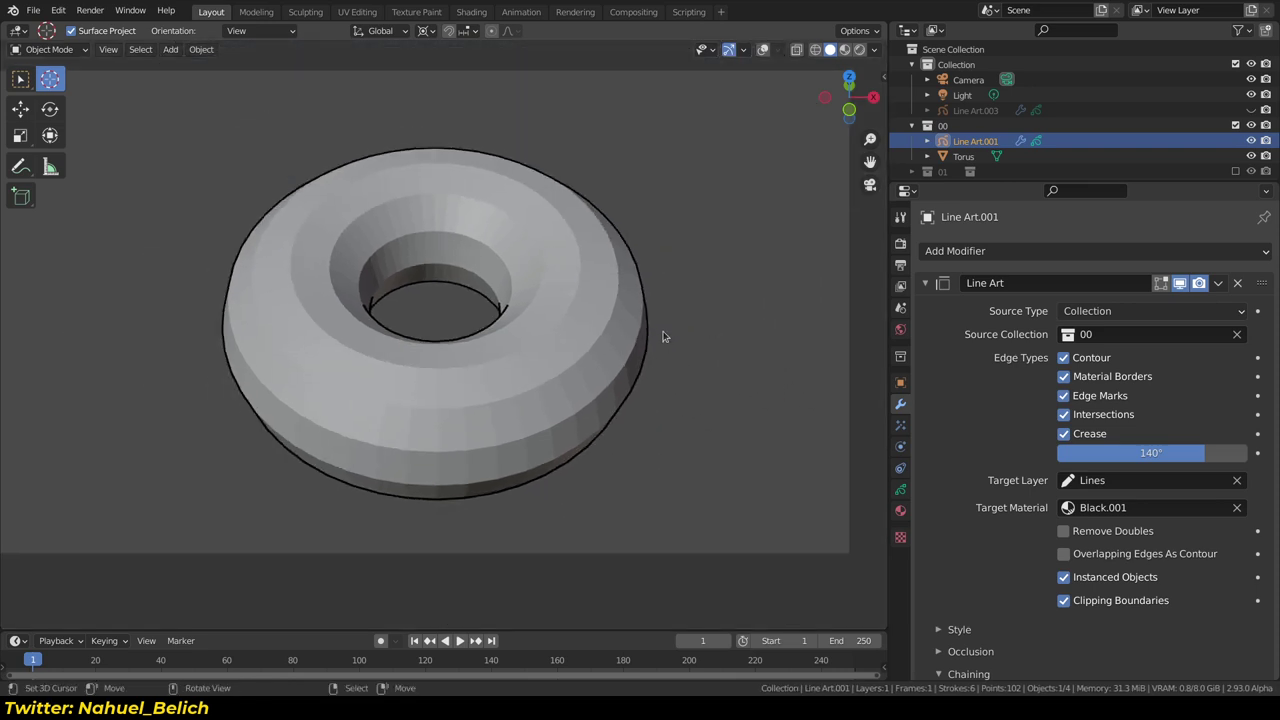
{"action": "left_click", "coordinate": [958, 629]}
{"action": "scroll", "coordinate": [958, 629], "scroll_direction": "down", "scroll_amount": 1}
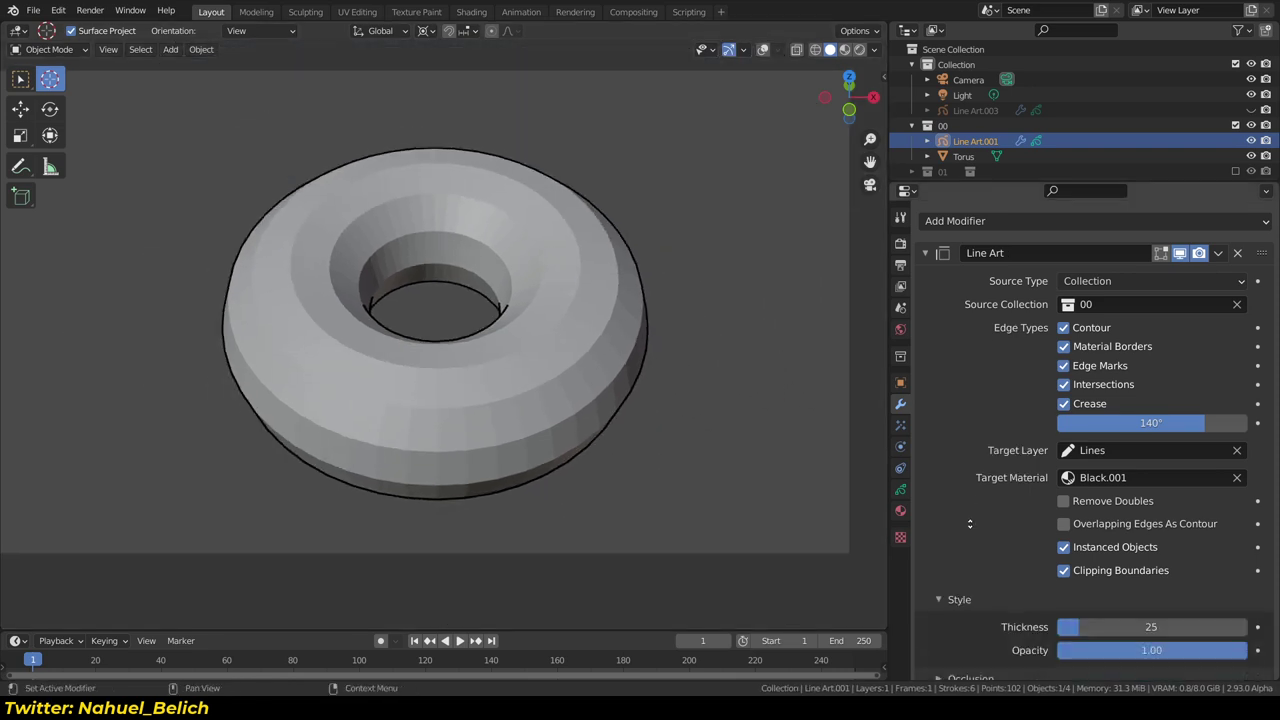
{"action": "scroll", "coordinate": [1000, 600], "scroll_direction": "down", "scroll_amount": 3}
{"action": "left_click_drag", "start_coordinate": [1095, 517], "coordinate": [1175, 517]}
Turn overlays back on and sketch, then erase, annotation marks beside the torus
{"action": "left_click", "coordinate": [20, 167]}
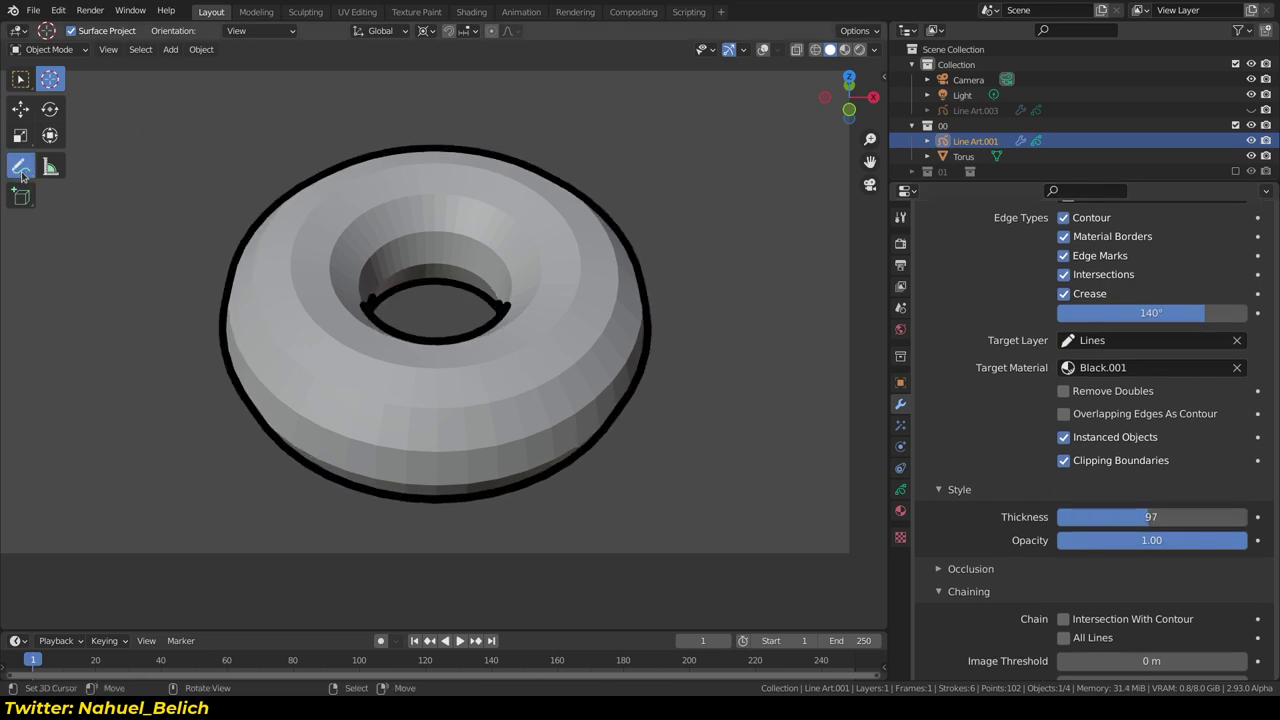
{"action": "key", "text": "shift+alt+z"}
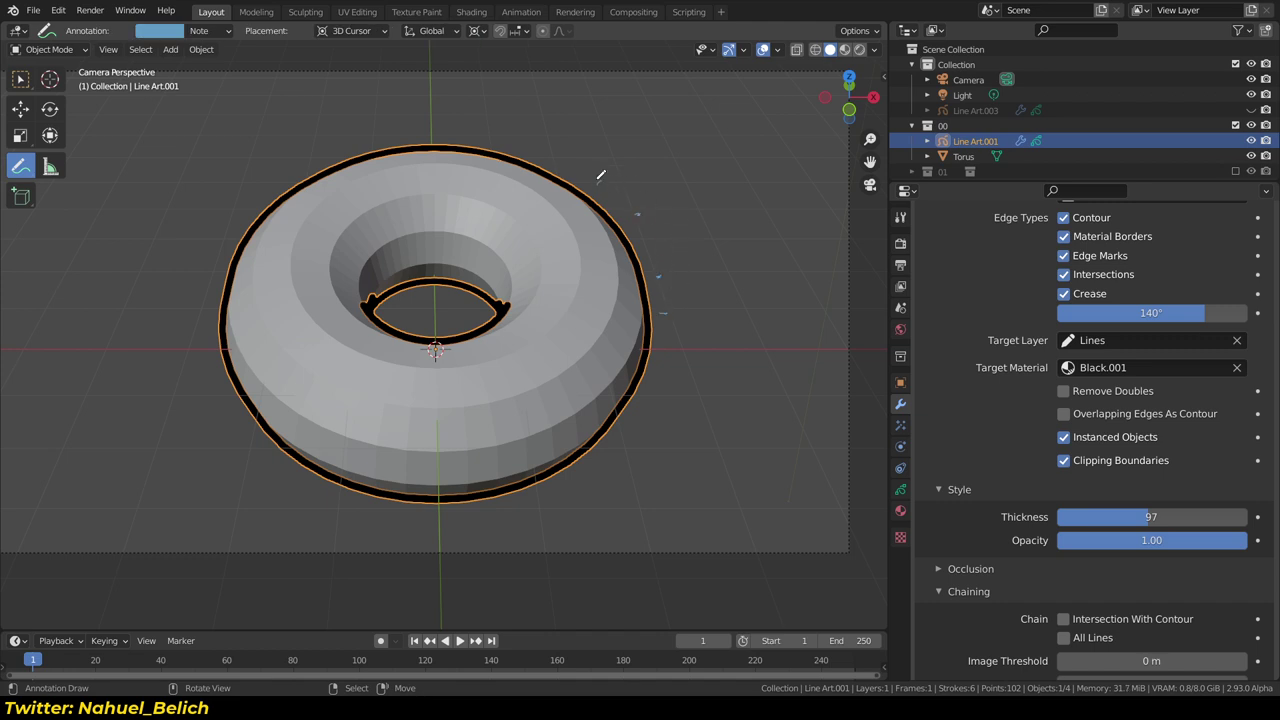
{"action": "mouse_move", "coordinate": [599, 183]}
{"action": "left_mouse_down"}
{"action": "mouse_move", "coordinate": [633, 201]}
{"action": "mouse_move", "coordinate": [668, 316]}
{"action": "left_mouse_up"}
{"action": "left_click_drag", "start_coordinate": [603, 165], "coordinate": [663, 402], "text": "ctrl"}
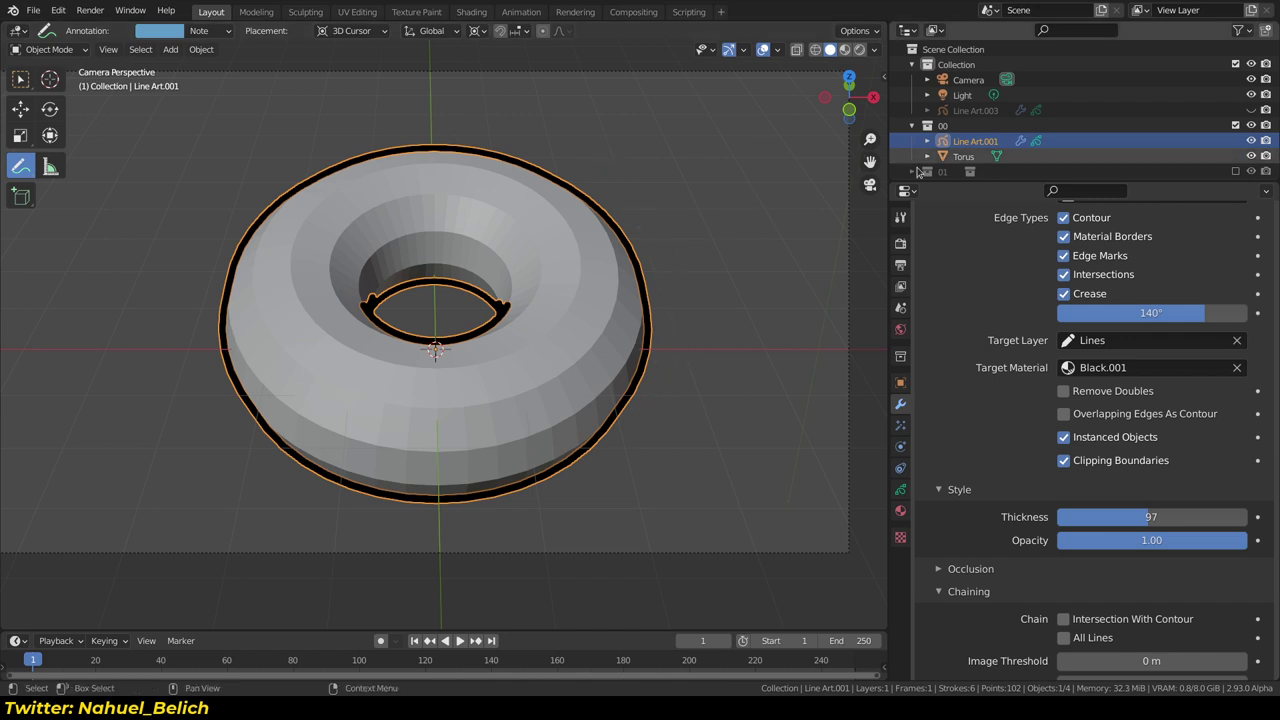
{"action": "scroll", "coordinate": [930, 300], "scroll_direction": "up", "scroll_amount": 2}
{"action": "scroll", "coordinate": [930, 300], "scroll_direction": "up", "scroll_amount": 3}
Enable the Thickness modifier for viewport and render and raise its thickness to 197
{"action": "left_click", "coordinate": [924, 280]}
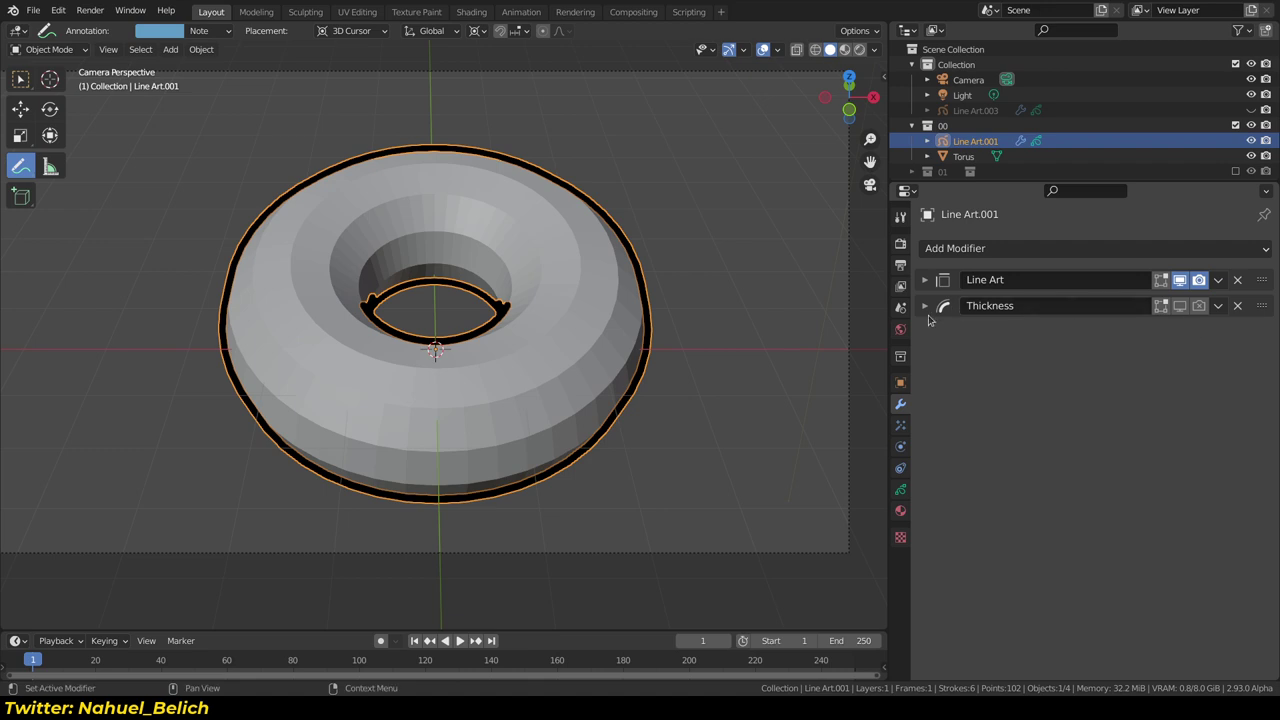
{"action": "left_click", "coordinate": [946, 308]}
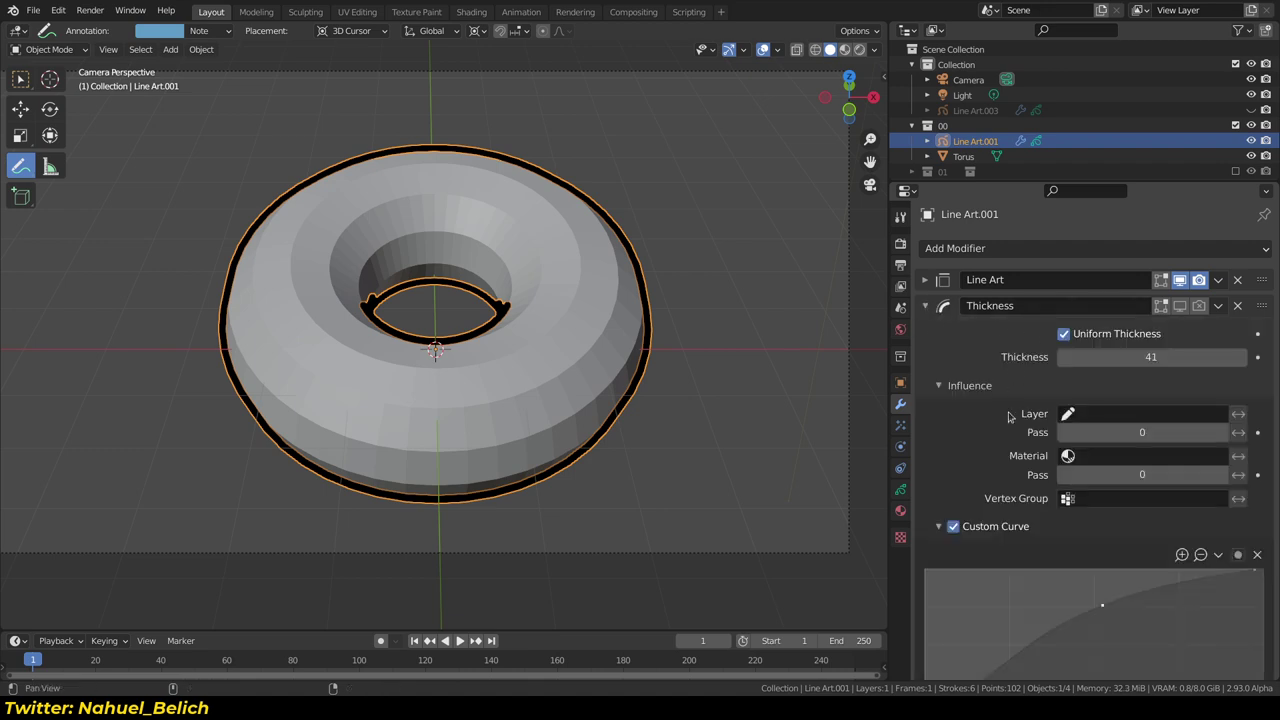
{"action": "scroll", "coordinate": [1010, 417], "scroll_direction": "down", "scroll_amount": 3}
{"action": "left_click", "coordinate": [1180, 237]}
{"action": "left_click", "coordinate": [1199, 237]}
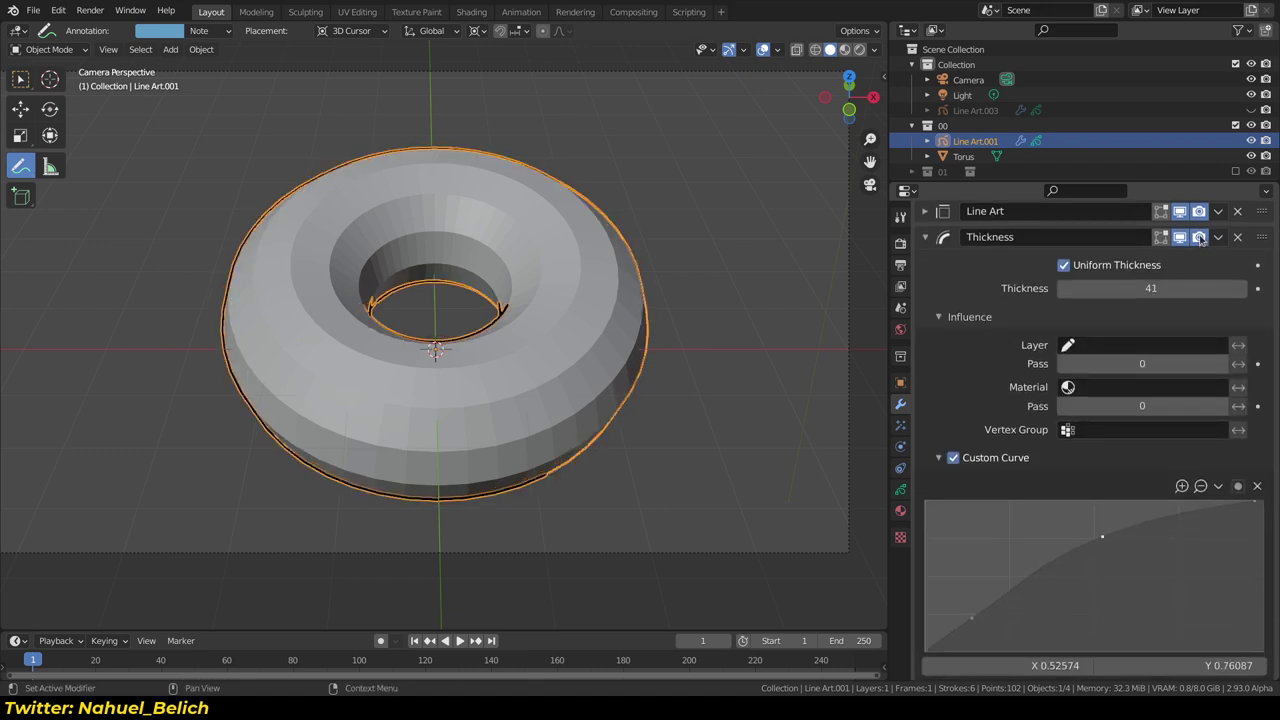
{"action": "key", "text": "alt+a"}
{"action": "left_click_drag", "start_coordinate": [1148, 290], "coordinate": [1230, 290]}
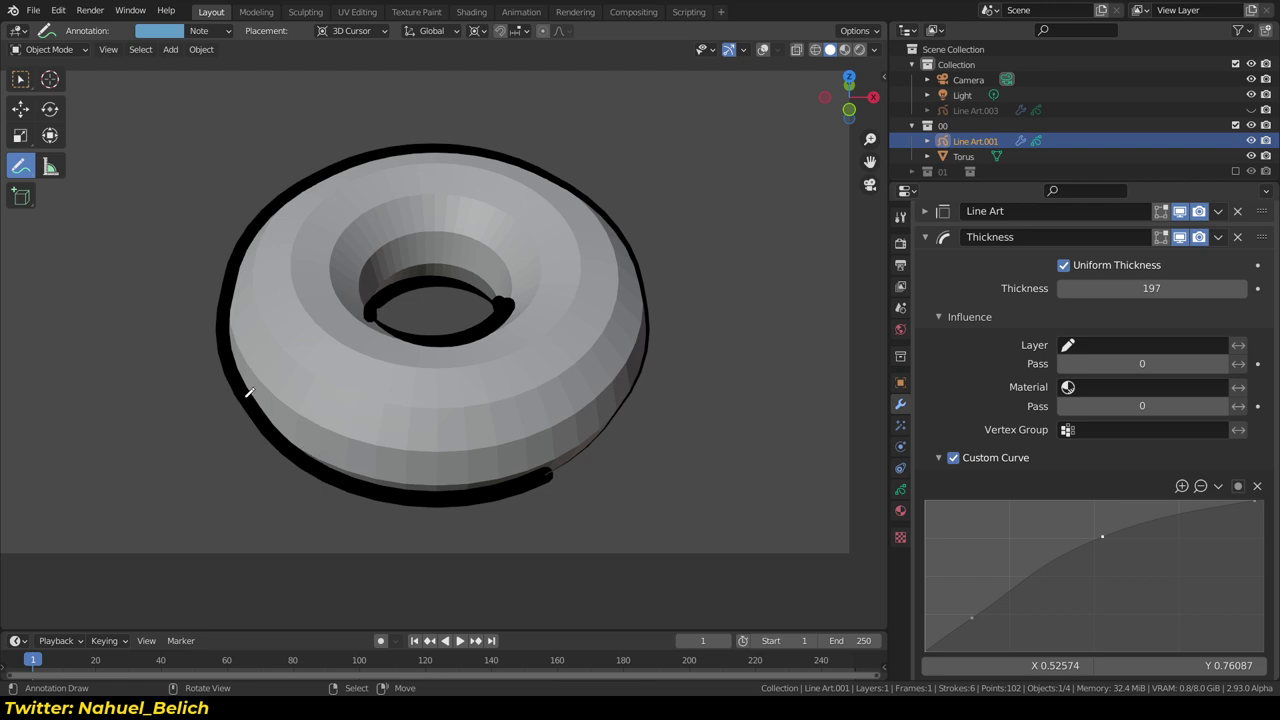
Turn overlays on with Text Info, 3D Cursor and Outline Selected unchecked
{"action": "key", "text": "shift+alt+z"}
{"action": "left_click", "coordinate": [779, 50]}
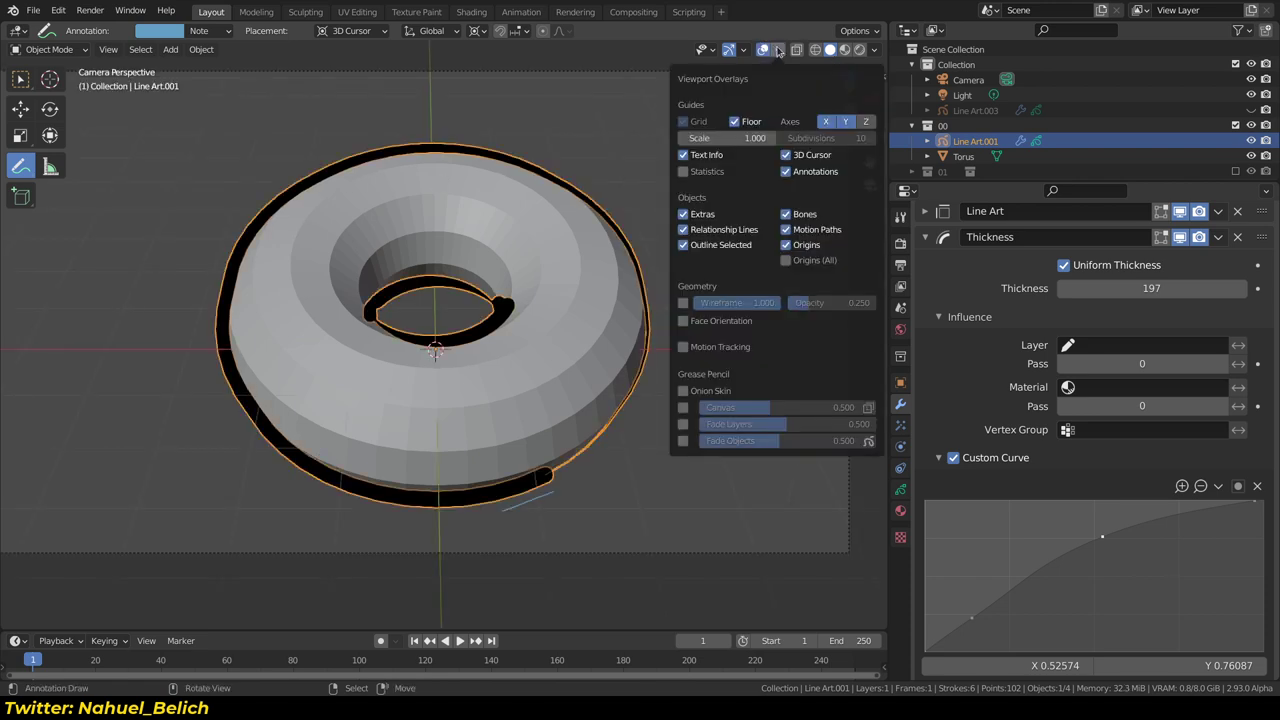
{"action": "left_click", "coordinate": [683, 155]}
{"action": "left_click", "coordinate": [786, 155]}
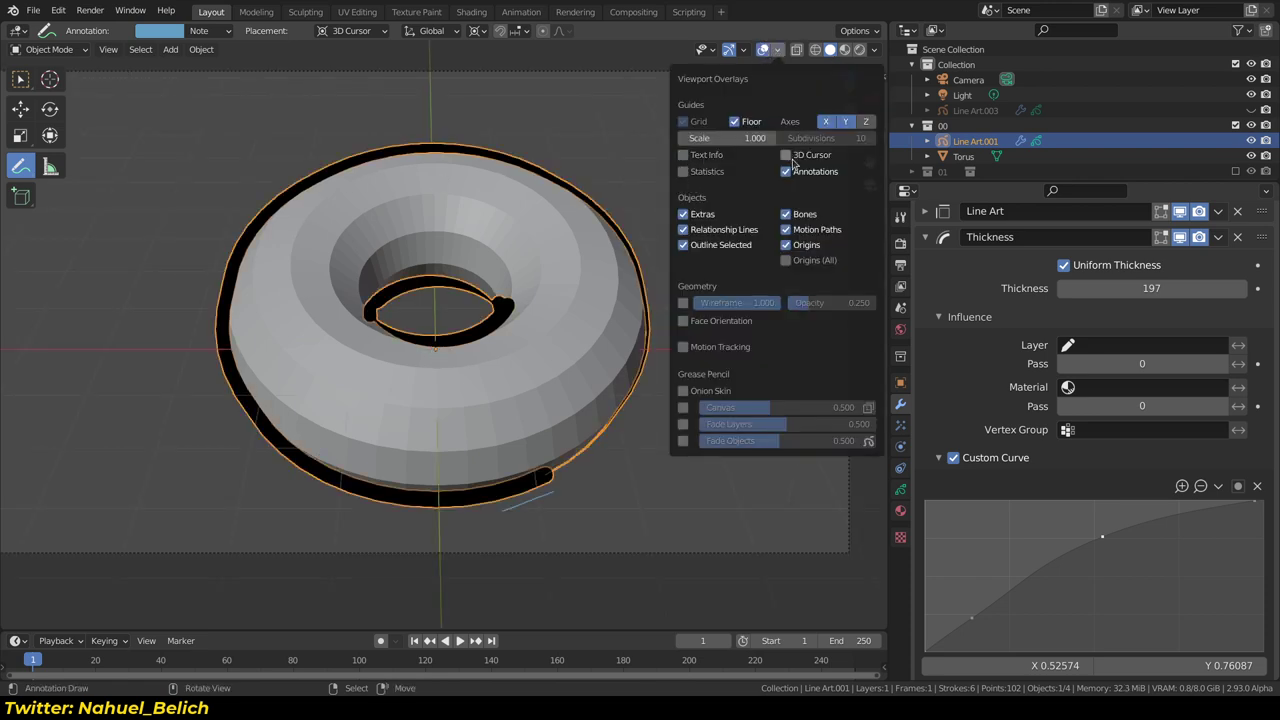
{"action": "left_click", "coordinate": [683, 245]}
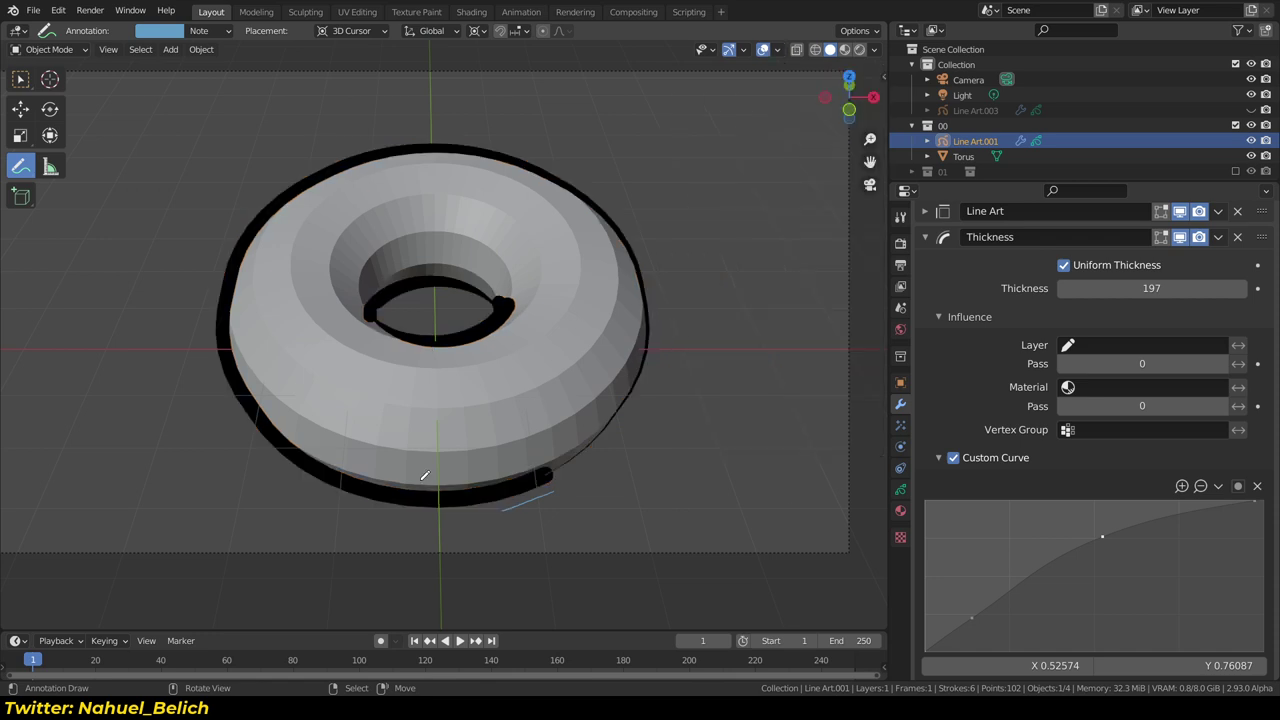
Draw and erase annotation marks around the torus
{"action": "left_click_drag", "start_coordinate": [544, 486], "coordinate": [510, 504]}
{"action": "left_click_drag", "start_coordinate": [421, 505], "coordinate": [315, 487]}
{"action": "mouse_move", "coordinate": [669, 350]}
{"action": "left_mouse_down", "text": "ctrl"}
{"action": "mouse_move", "coordinate": [206, 345]}
{"action": "mouse_move", "coordinate": [572, 493]}
{"action": "left_mouse_up", "text": "ctrl"}
{"action": "left_click_drag", "start_coordinate": [558, 488], "coordinate": [550, 494]}
Collapse the Thickness modifier and style settings, reopening the Line Art modifier panel
{"action": "left_click", "coordinate": [926, 238]}
{"action": "left_click", "coordinate": [926, 212]}
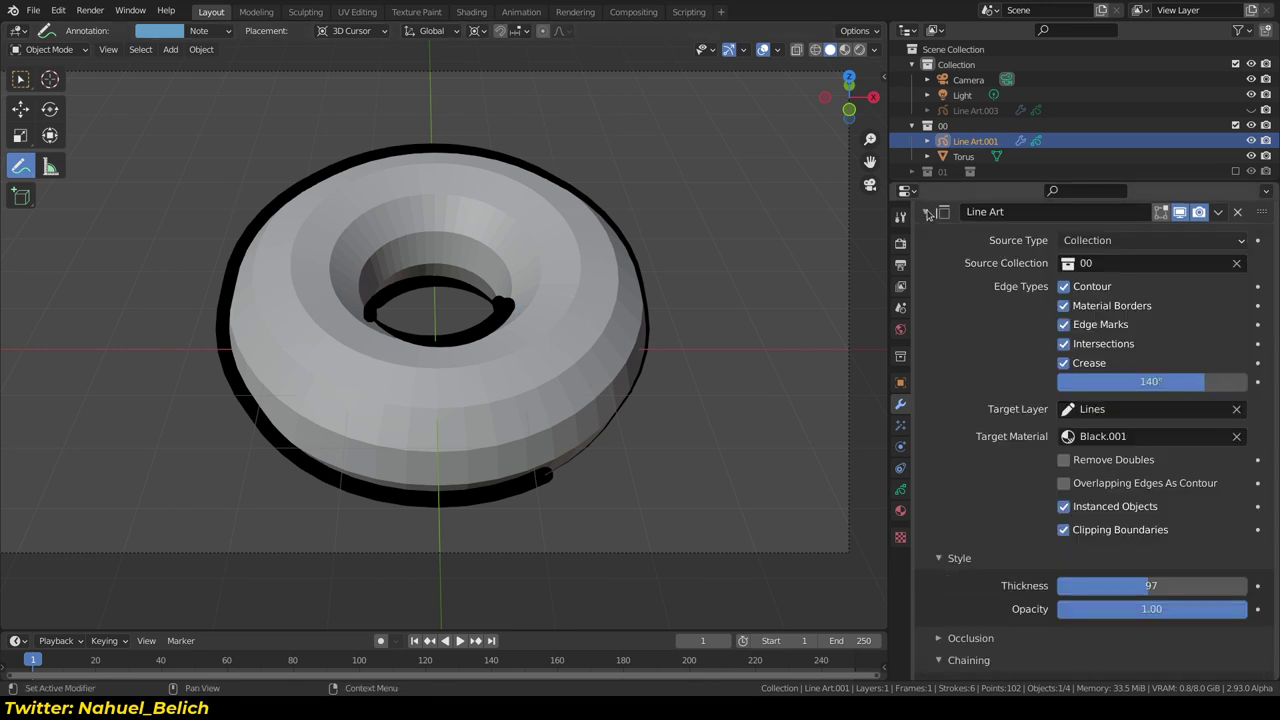
{"action": "scroll", "coordinate": [956, 417], "scroll_direction": "down", "scroll_amount": 2}
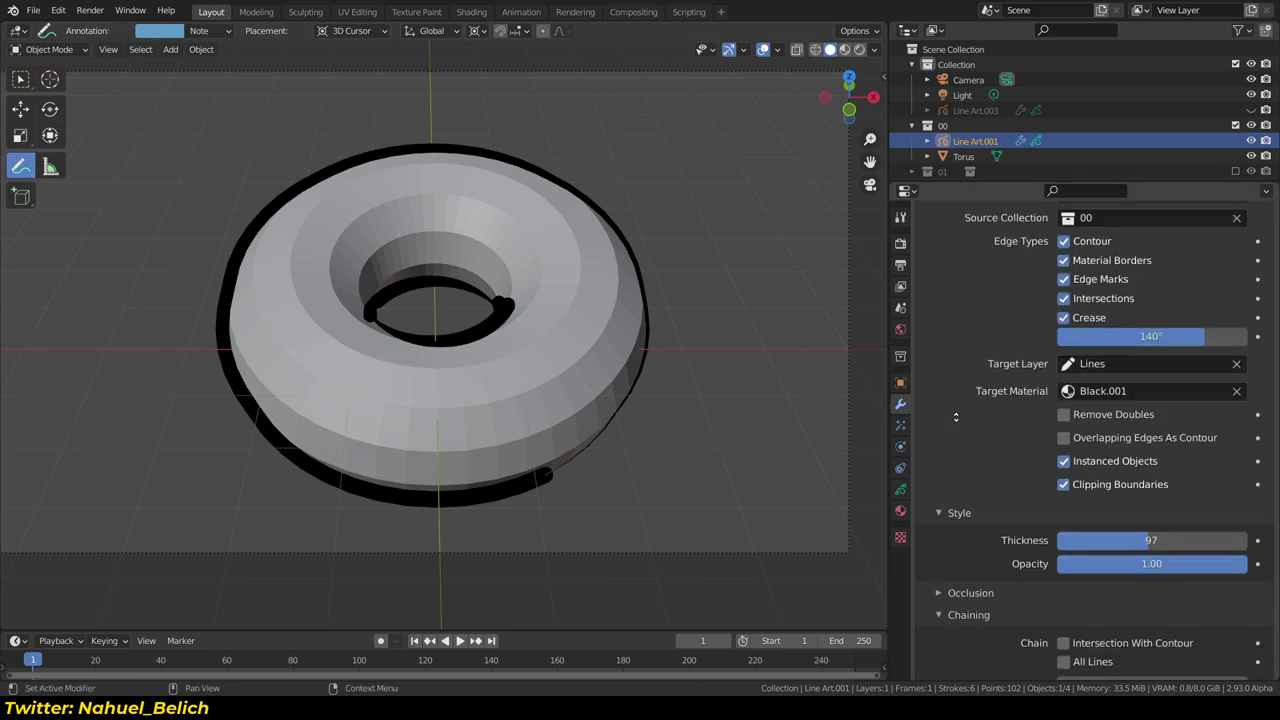
{"action": "scroll", "coordinate": [956, 417], "scroll_direction": "down", "scroll_amount": 1}
{"action": "left_click", "coordinate": [944, 478]}
{"action": "scroll", "coordinate": [972, 479], "scroll_direction": "down", "scroll_amount": 1}
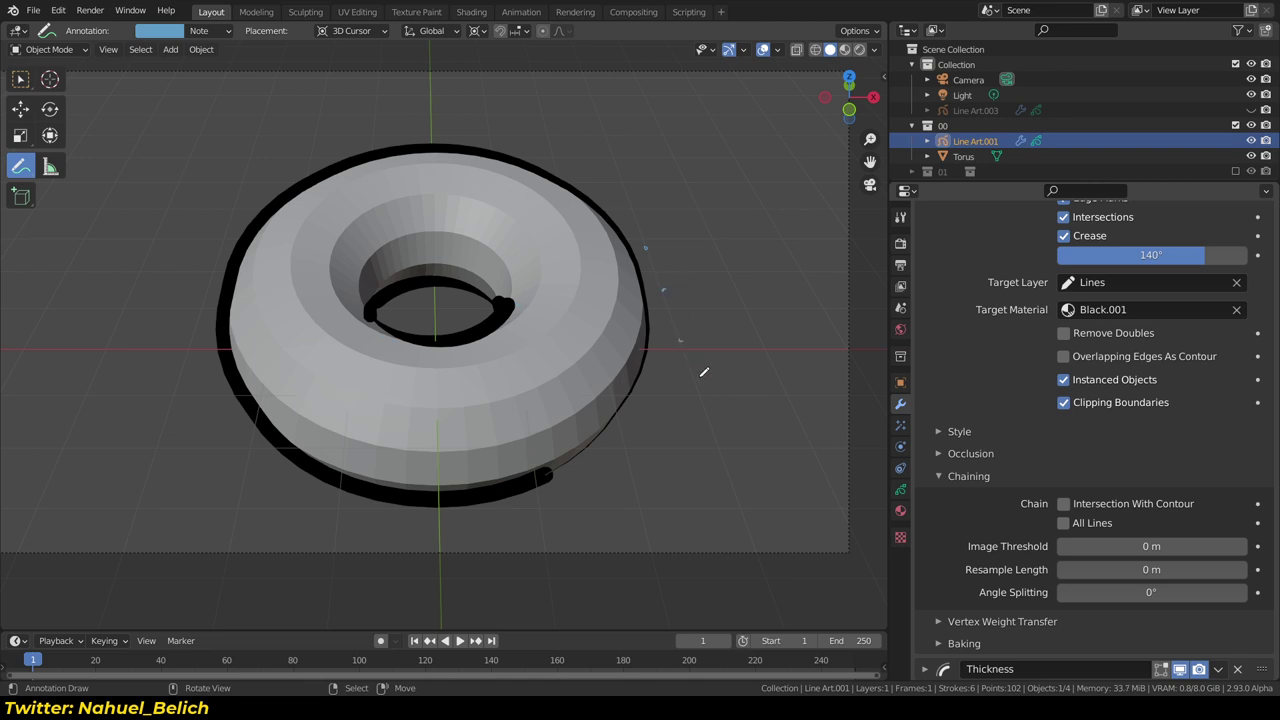
Sketch and erase annotations right of the torus, then raise Angle Splitting to 180°
{"action": "left_click_drag", "start_coordinate": [652, 249], "coordinate": [680, 340]}
{"action": "left_click_drag", "start_coordinate": [657, 250], "coordinate": [680, 338]}
{"action": "left_click_drag", "start_coordinate": [687, 350], "coordinate": [731, 448]}
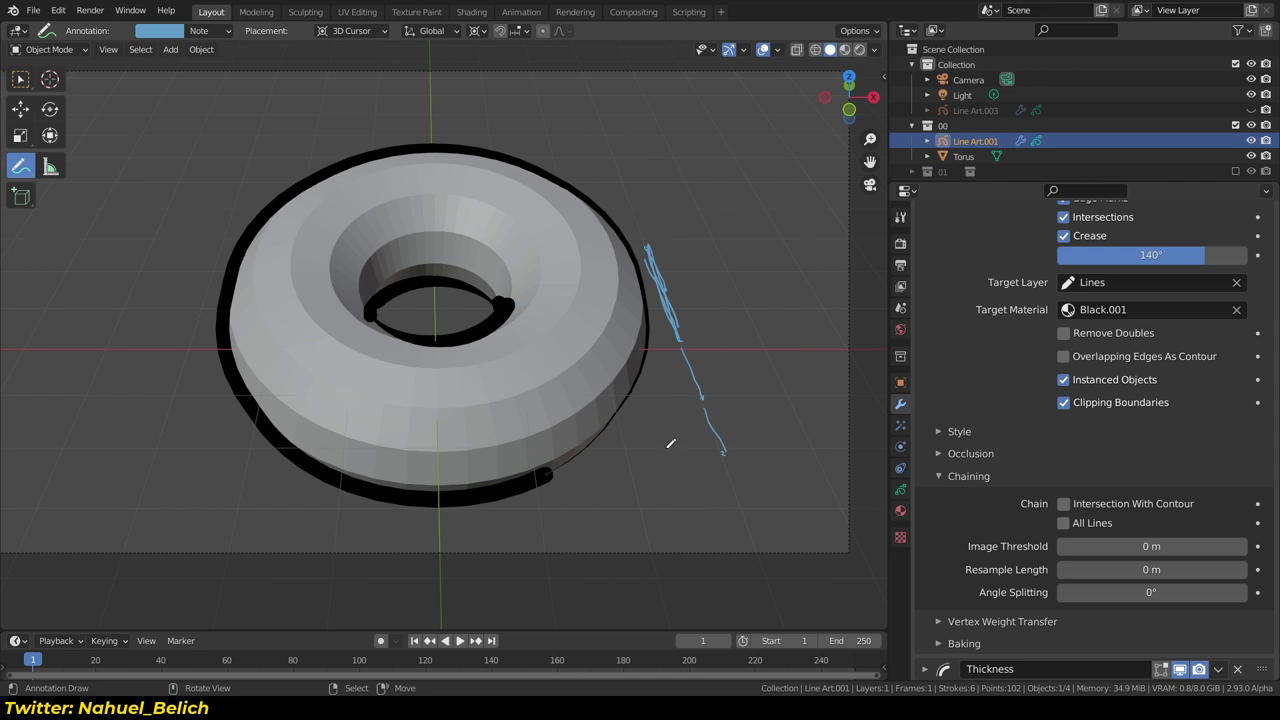
{"action": "left_click_drag", "start_coordinate": [651, 228], "coordinate": [756, 477], "text": "ctrl"}
{"action": "left_click_drag", "start_coordinate": [680, 354], "coordinate": [712, 425], "text": "ctrl"}
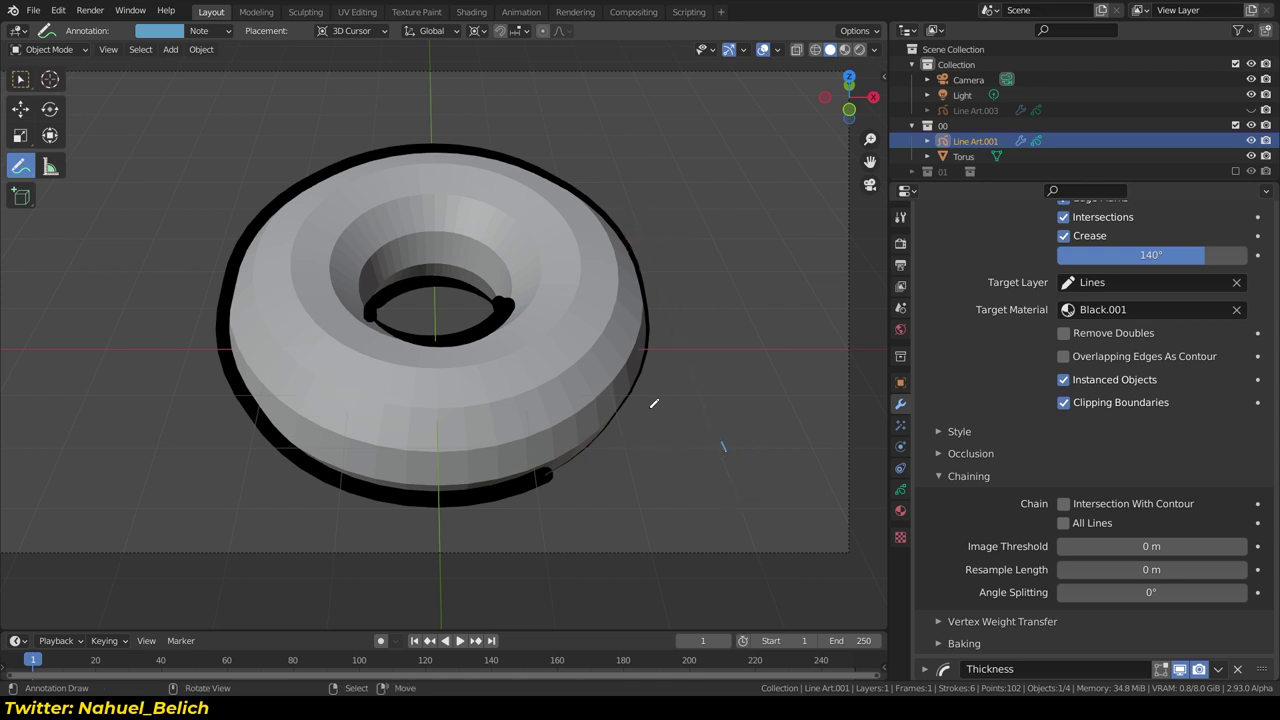
{"action": "left_click_drag", "start_coordinate": [1118, 595], "coordinate": [1247, 592]}
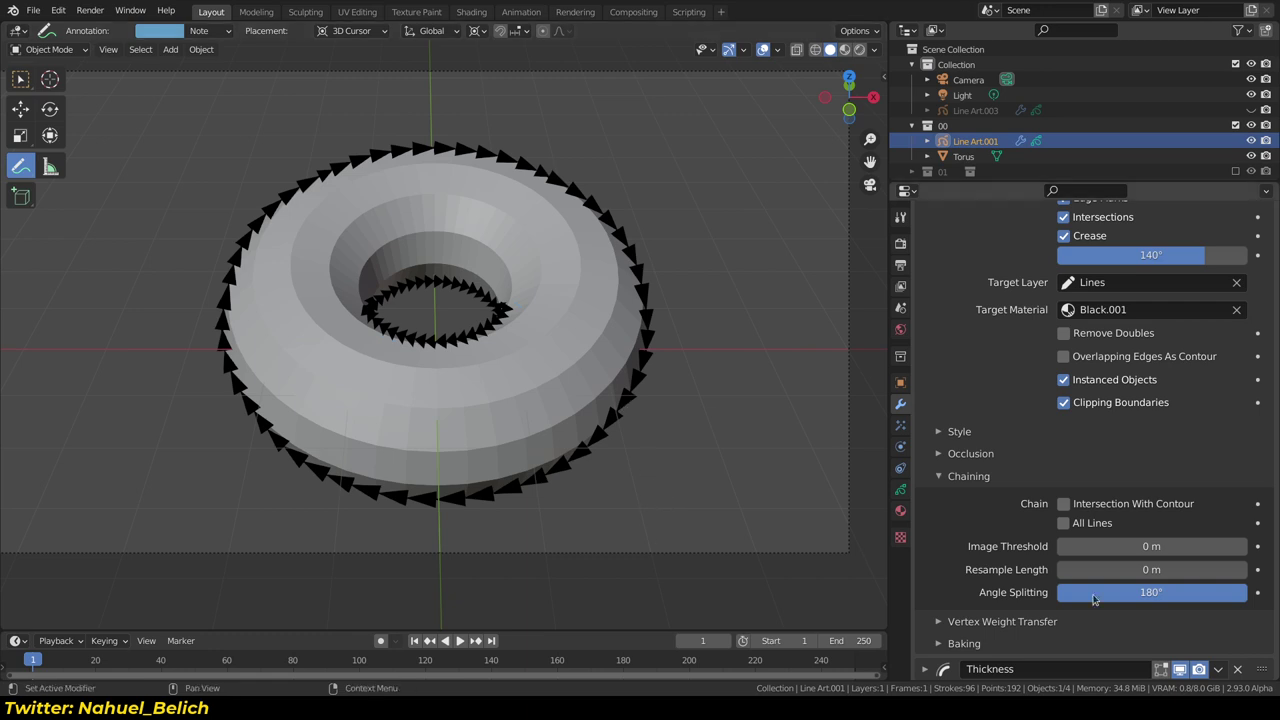
Lower Angle Splitting from 180° through 179° and 176° to 171°, then check the outline
{"action": "left_click_drag", "start_coordinate": [1229, 594], "coordinate": [1203, 598]}
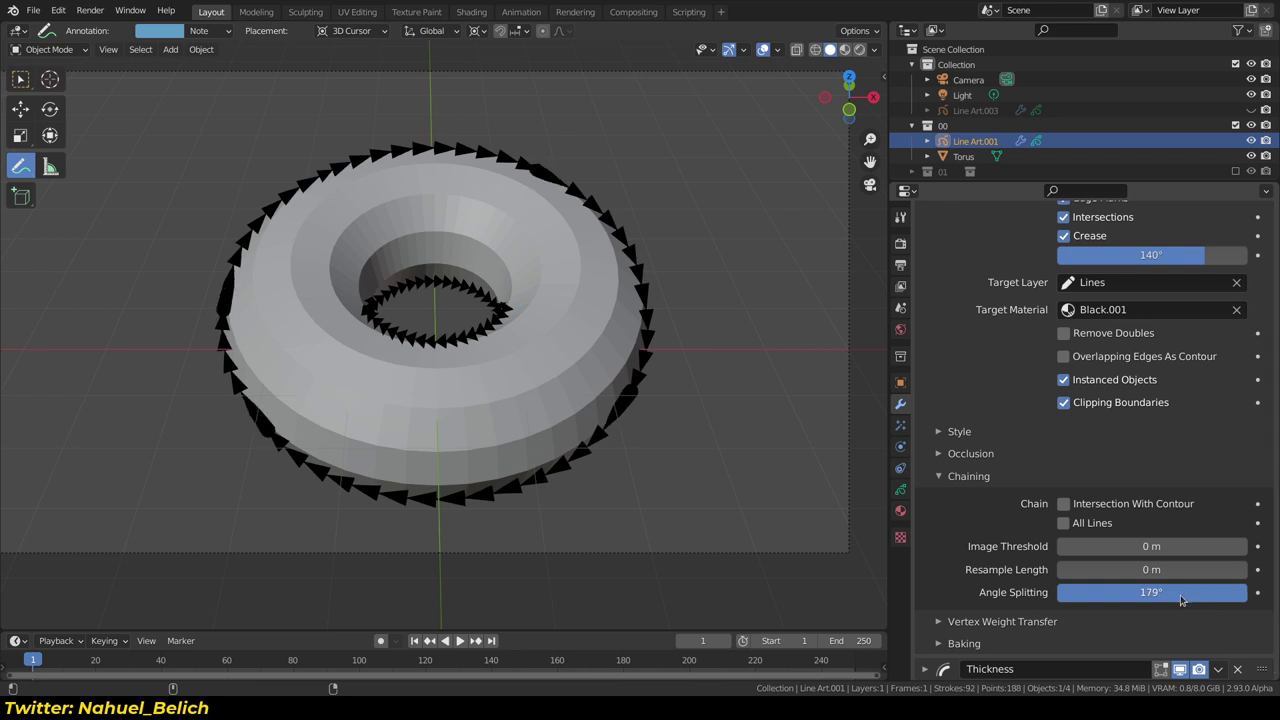
{"action": "left_click_drag", "start_coordinate": [1203, 595], "coordinate": [1115, 598]}
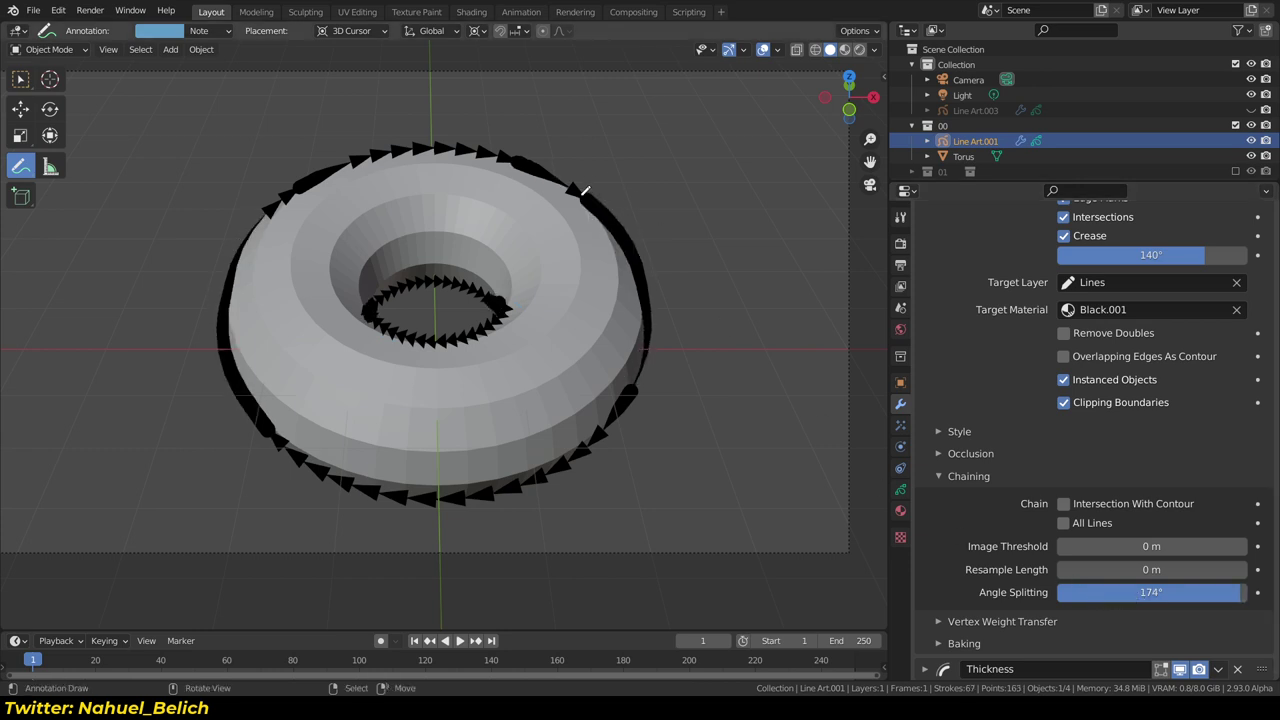
{"action": "mouse_move", "coordinate": [588, 194]}
{"action": "left_mouse_down"}
{"action": "mouse_move", "coordinate": [602, 187]}
{"action": "mouse_move", "coordinate": [655, 386]}
{"action": "mouse_move", "coordinate": [605, 434]}
{"action": "left_mouse_up"}
{"action": "left_click_drag", "start_coordinate": [1189, 608], "coordinate": [1148, 602]}
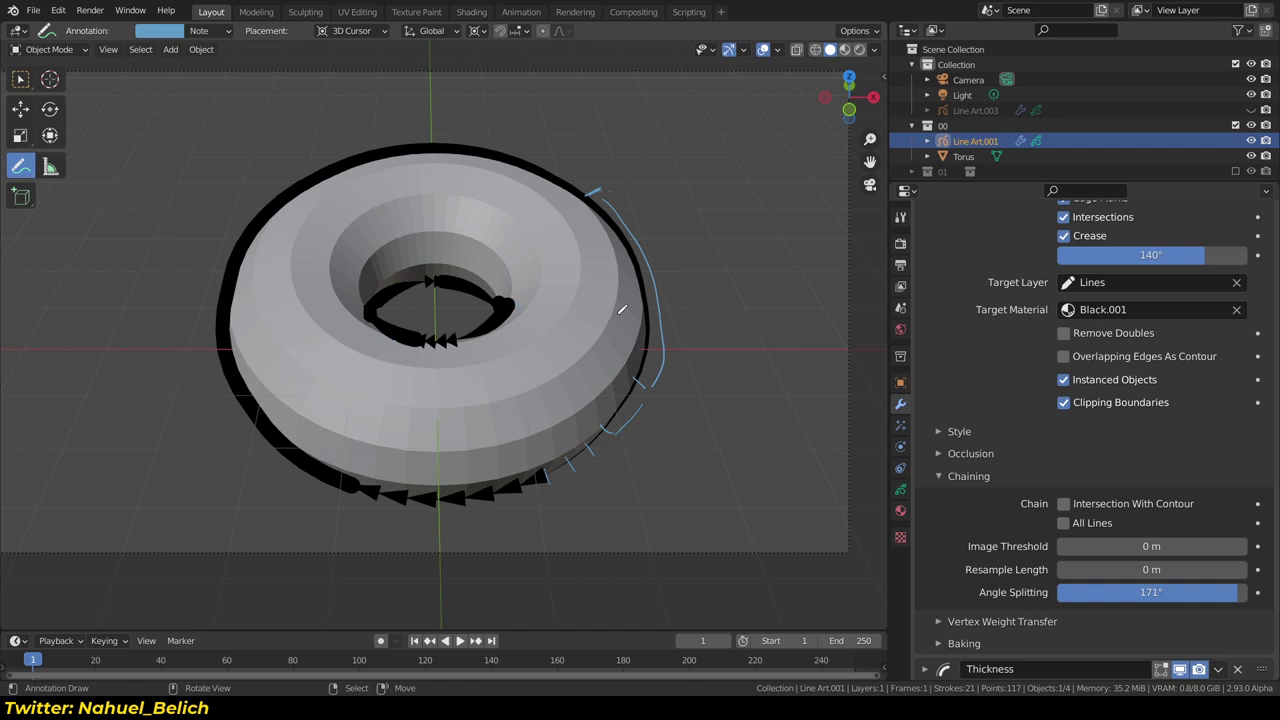
{"action": "scroll", "coordinate": [621, 310], "scroll_direction": "down", "scroll_amount": 4}
{"action": "mouse_move", "coordinate": [600, 330]}
{"action": "middle_mouse_down"}
{"action": "mouse_move", "coordinate": [557, 352]}
{"action": "mouse_move", "coordinate": [551, 257]}
{"action": "middle_mouse_up"}
{"action": "scroll", "coordinate": [547, 172], "scroll_direction": "up", "scroll_amount": 4}
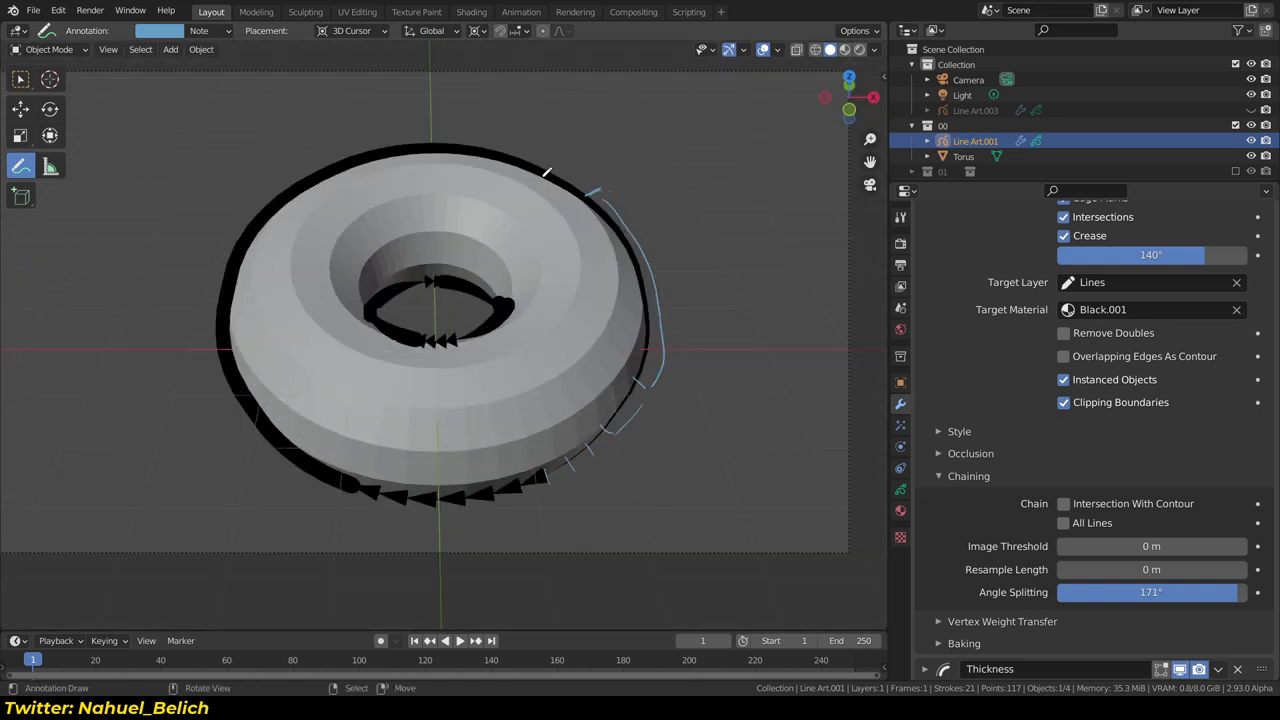
Show the sidebar's view settings and orbit around the torus from above and obliquely
{"action": "left_click", "coordinate": [882, 76]}
{"action": "left_click", "coordinate": [879, 142]}
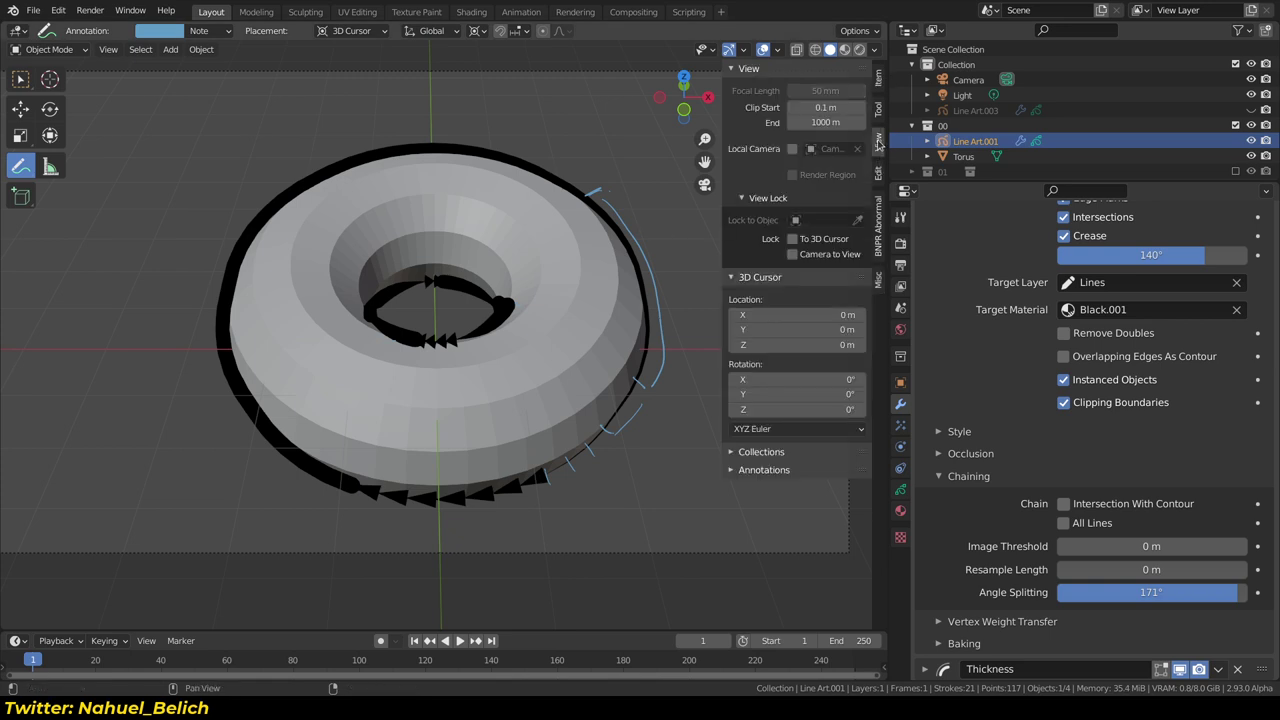
{"action": "mouse_move", "coordinate": [517, 386]}
{"action": "middle_mouse_down"}
{"action": "mouse_move", "coordinate": [629, 371]}
{"action": "mouse_move", "coordinate": [645, 355]}
{"action": "mouse_move", "coordinate": [604, 394]}
{"action": "middle_mouse_up"}
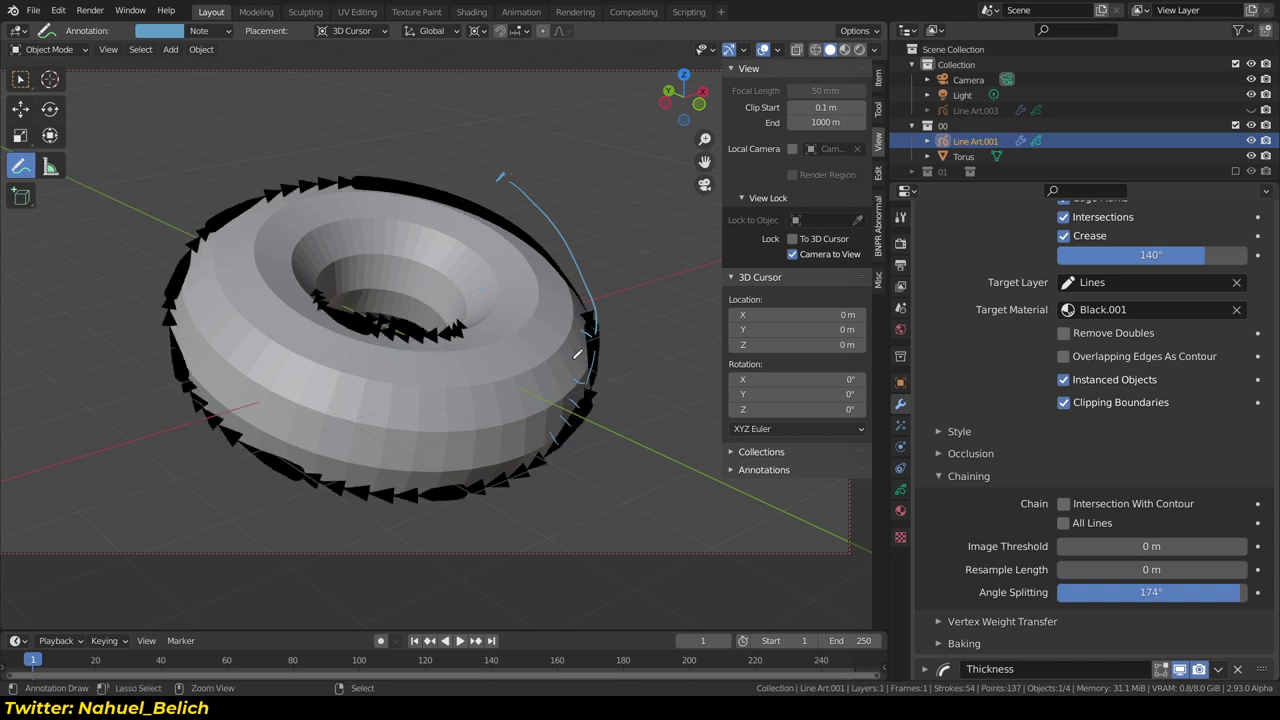
{"action": "middle_click_drag", "start_coordinate": [605, 354], "coordinate": [490, 412]}
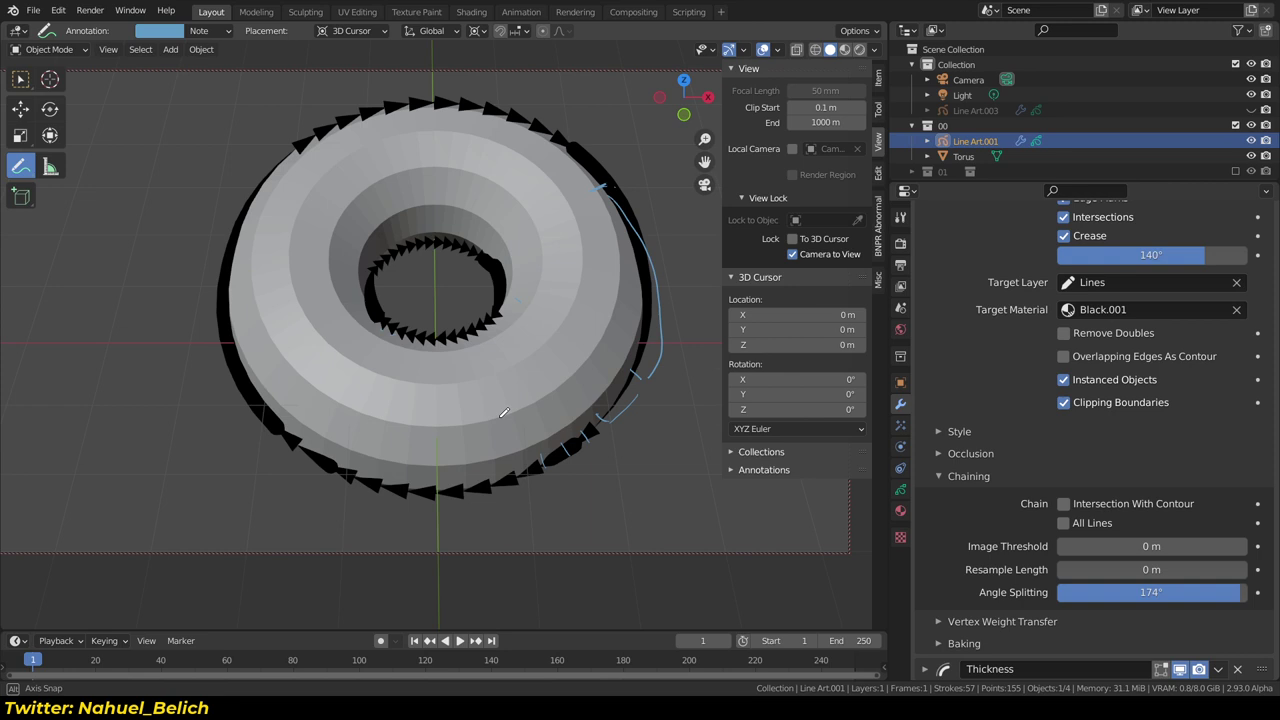
{"action": "middle_click_drag", "start_coordinate": [505, 362], "coordinate": [500, 328]}
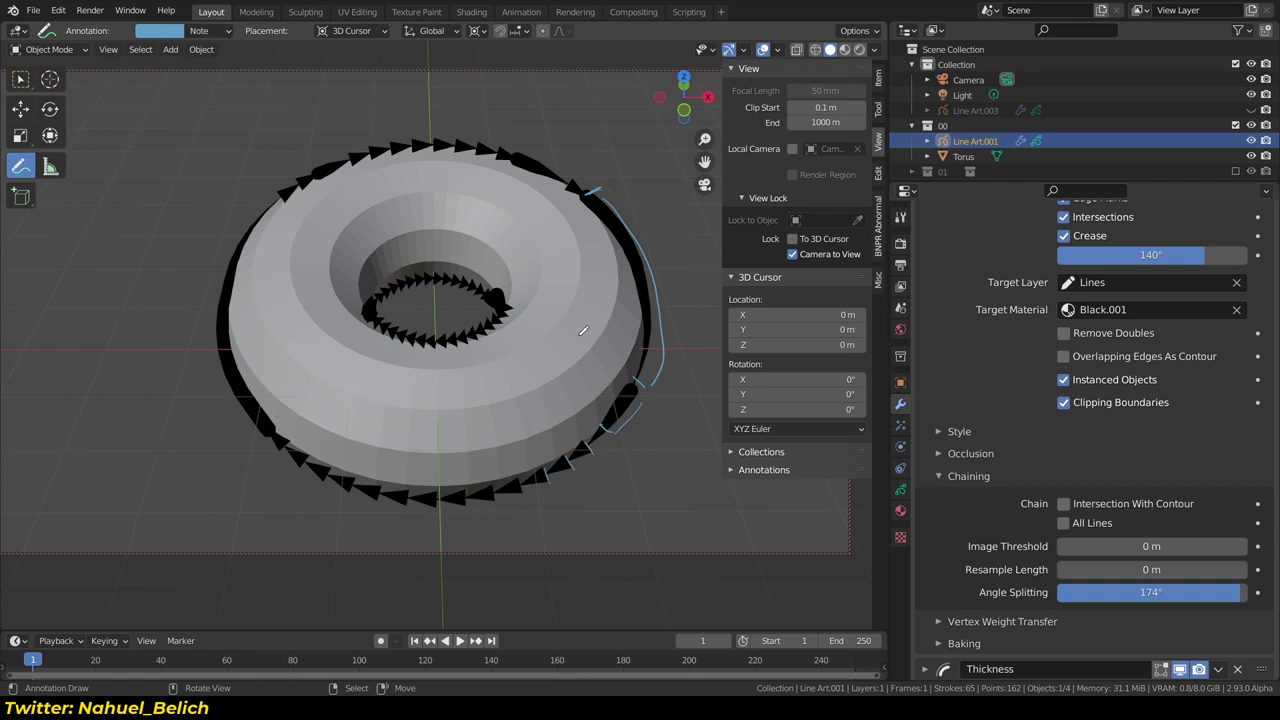
Clear the annotation marks and set Angle Splitting to 0° for continuous outlines
{"action": "left_click_drag", "start_coordinate": [508, 472], "coordinate": [510, 508]}
{"action": "mouse_move", "coordinate": [414, 491]}
{"action": "left_mouse_down", "text": "ctrl"}
{"action": "mouse_move", "coordinate": [652, 321]}
{"action": "mouse_move", "coordinate": [590, 192]}
{"action": "left_mouse_up", "text": "ctrl"}
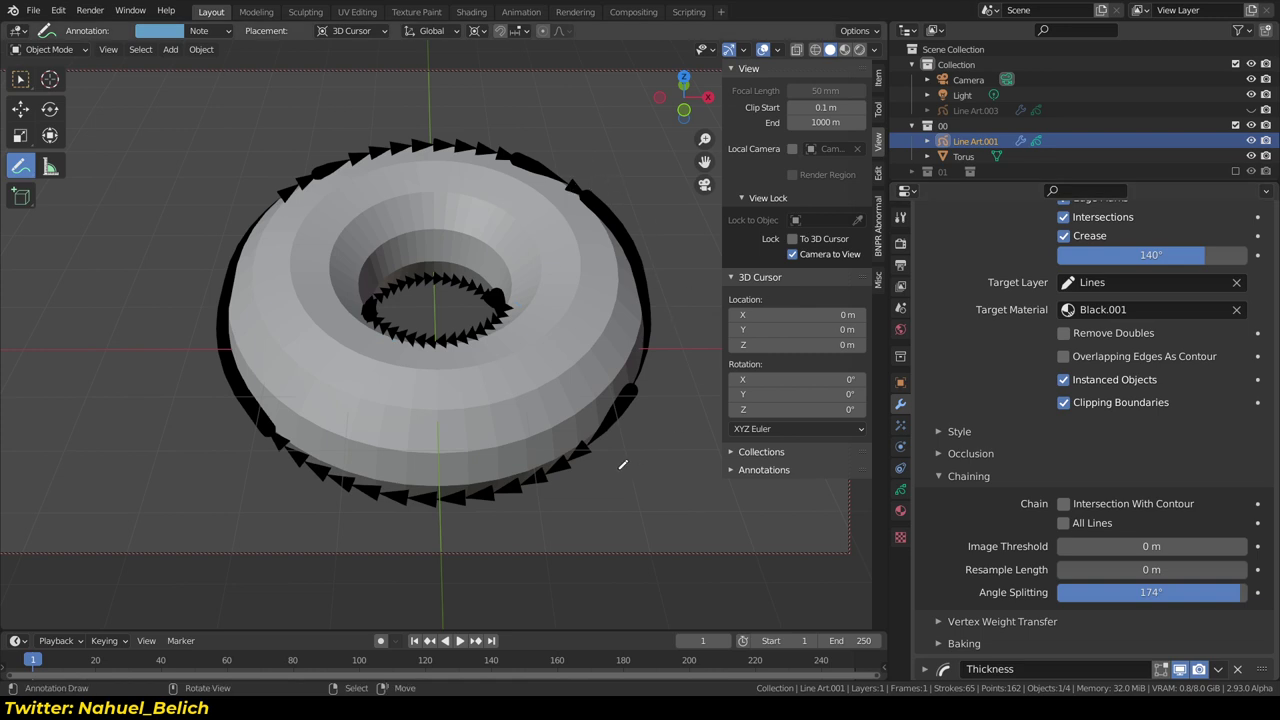
{"action": "left_click_drag", "start_coordinate": [1151, 592], "coordinate": [1245, 592]}
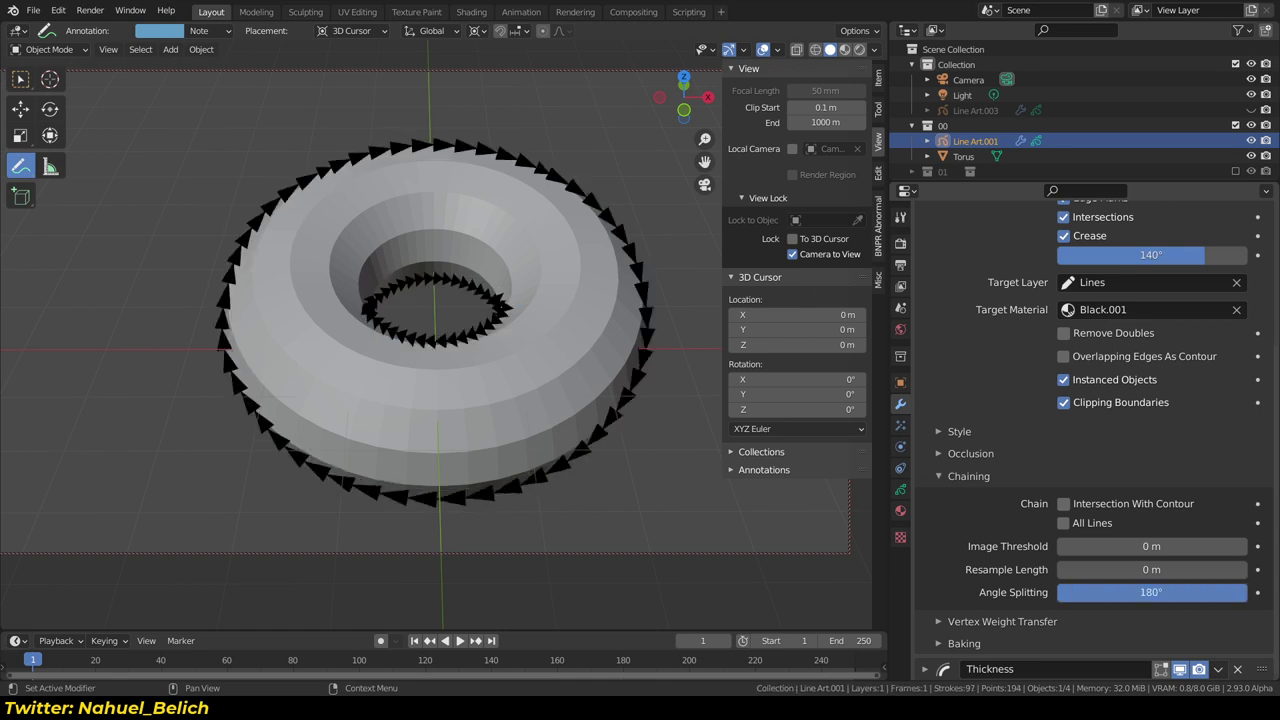
{"action": "left_click_drag", "start_coordinate": [1235, 592], "coordinate": [758, 567]}
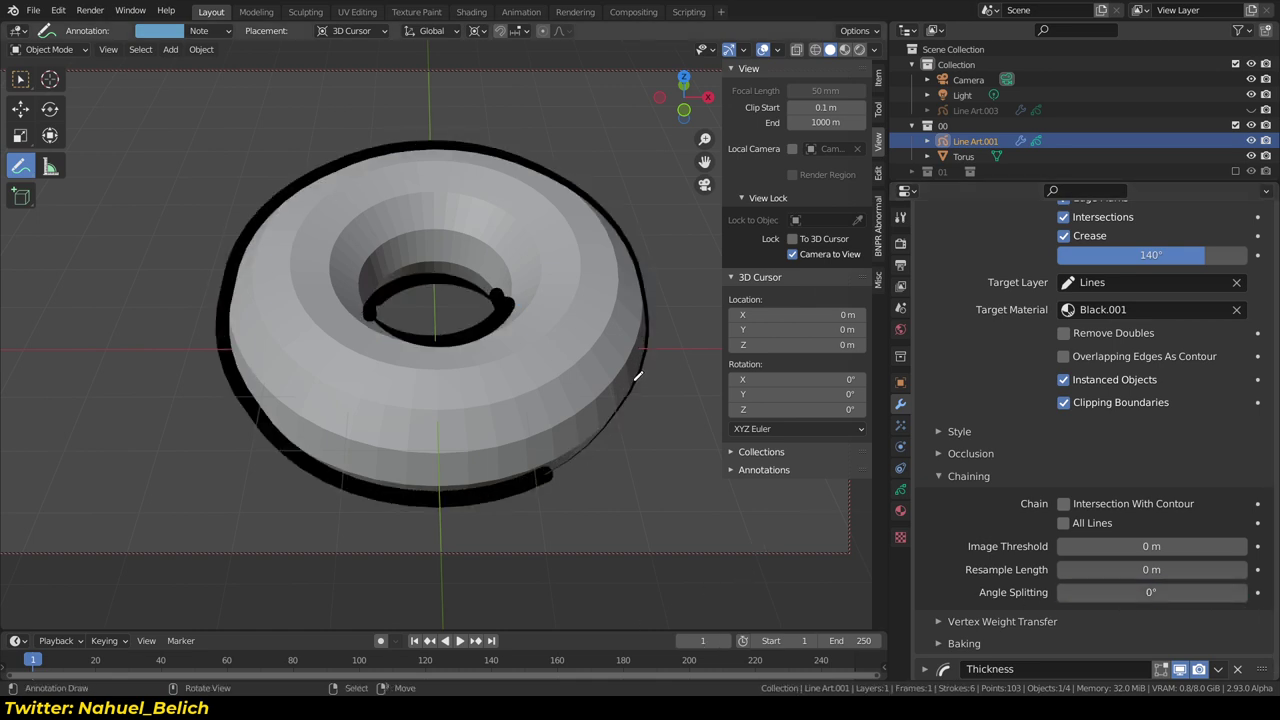
Collapse the Line Art modifier, exclude torus collection 00 and include monkeys collection 01
{"action": "scroll", "coordinate": [948, 238], "scroll_direction": "up", "scroll_amount": 1}
{"action": "scroll", "coordinate": [948, 238], "scroll_direction": "up", "scroll_amount": 4}
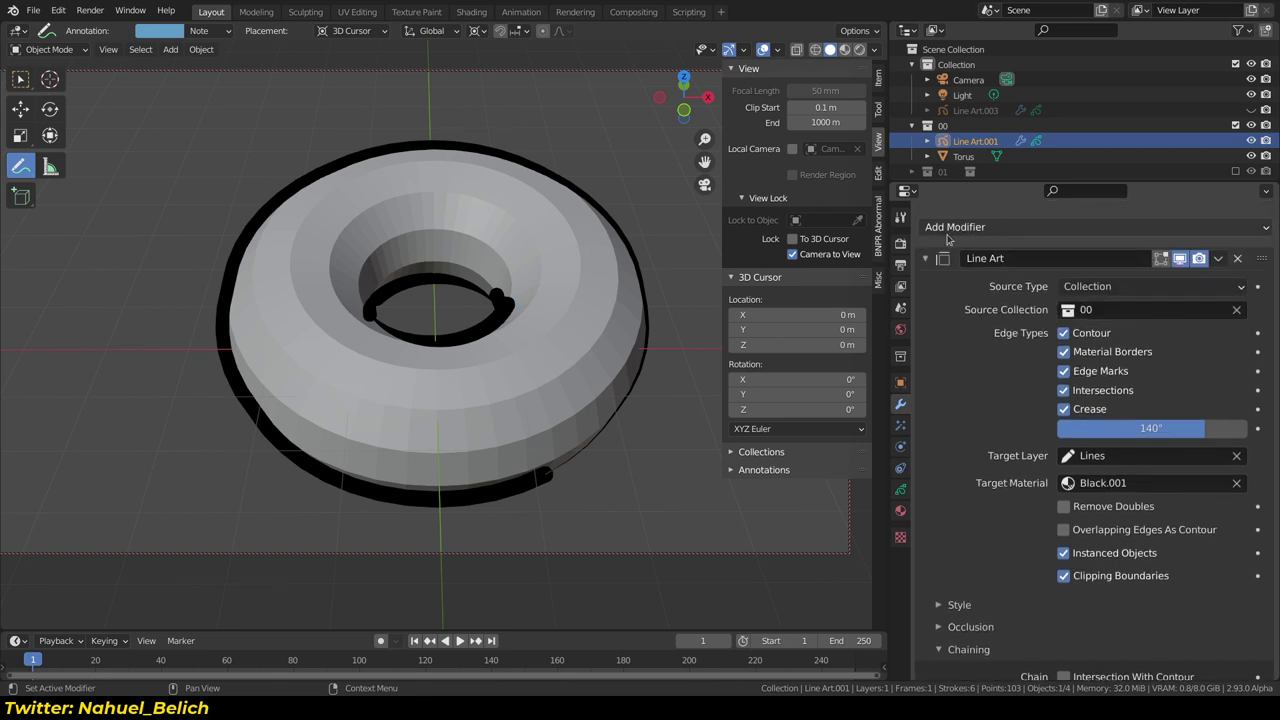
{"action": "left_click", "coordinate": [926, 260]}
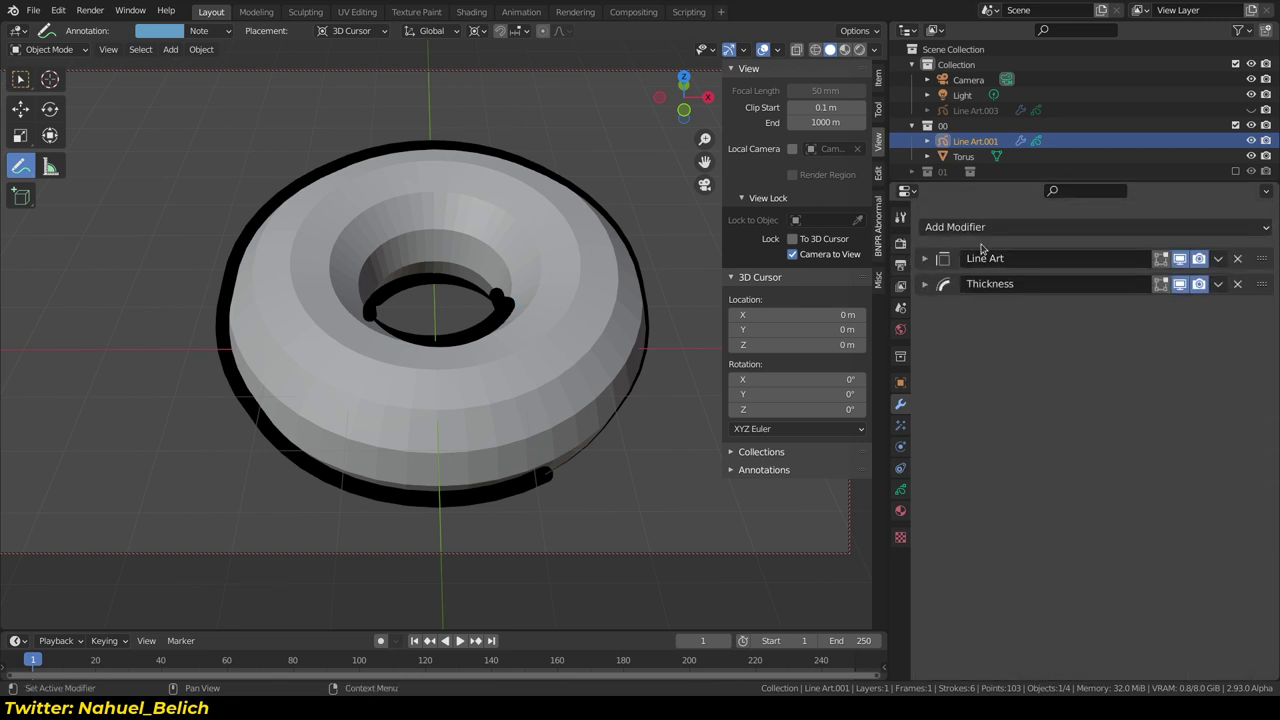
{"action": "left_click", "coordinate": [912, 126]}
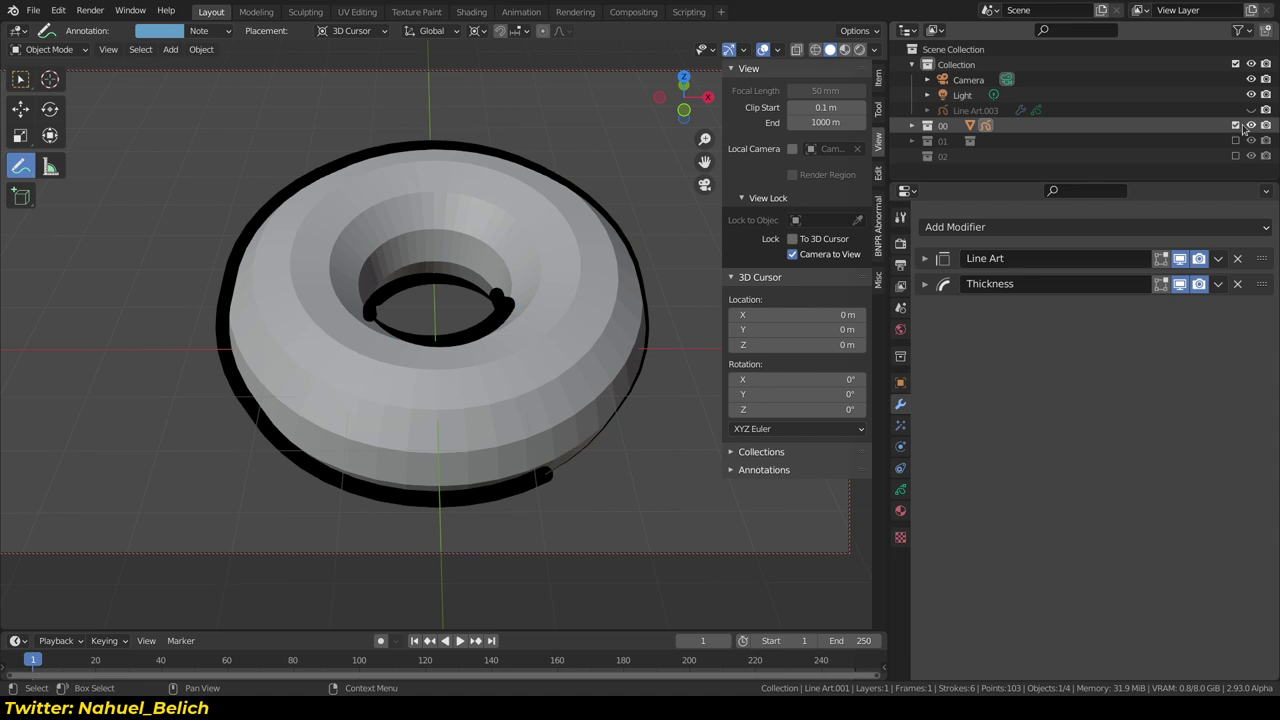
{"action": "left_click", "coordinate": [1235, 125]}
{"action": "left_click", "coordinate": [1235, 141]}
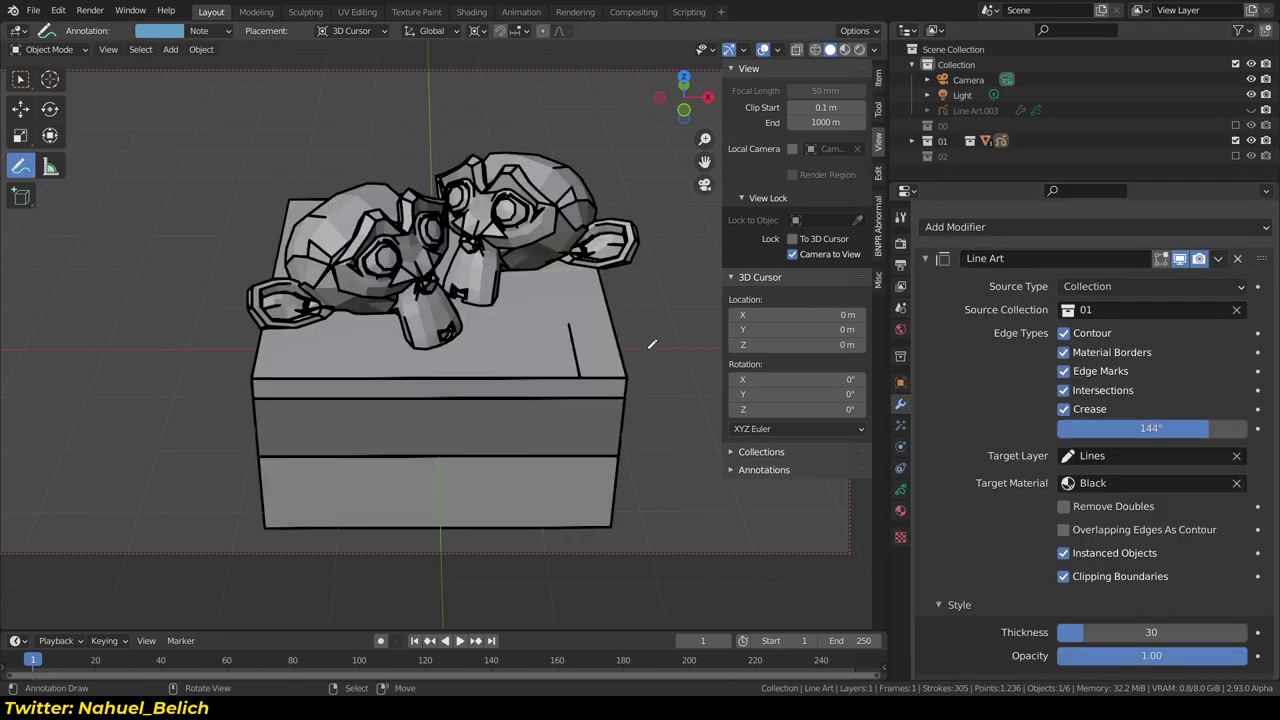
Switch to the Cursor tool and make the collection 01 Line Art object active
{"action": "key", "text": "shift+space"}
{"action": "key", "text": "c"}
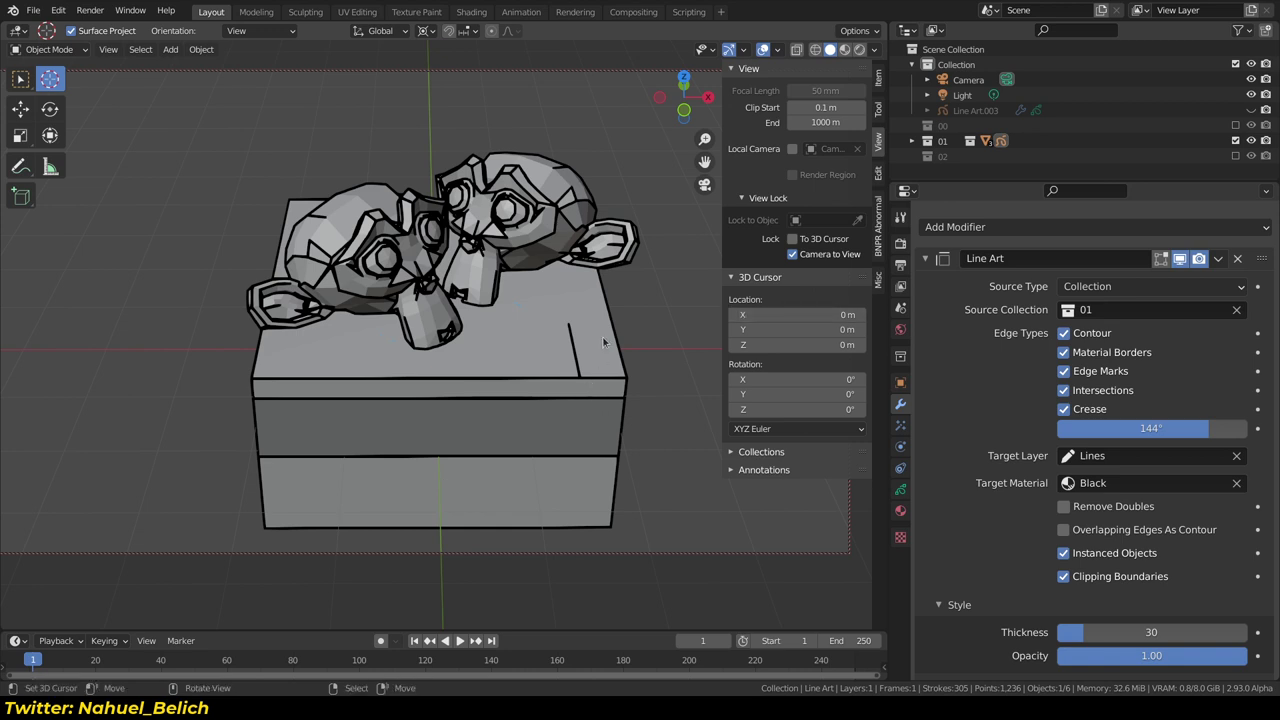
{"action": "key", "text": "shift+a"}
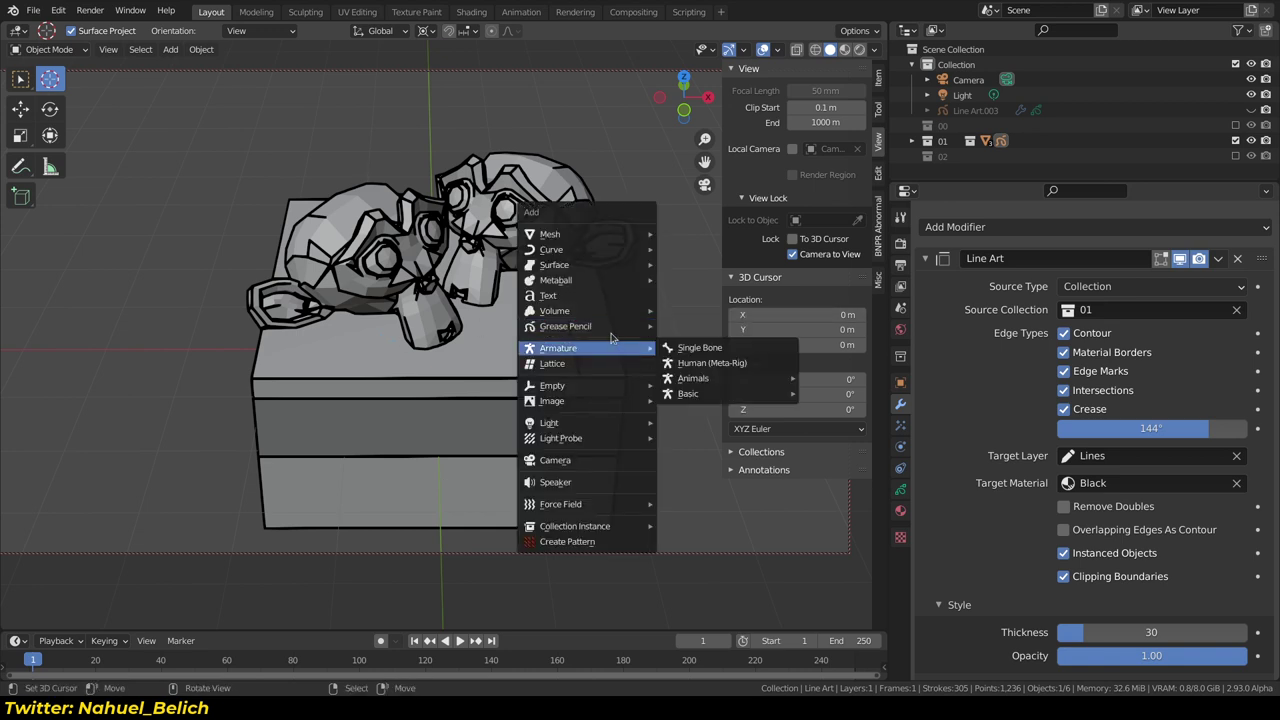
{"action": "mouse_move", "coordinate": [566, 326]}
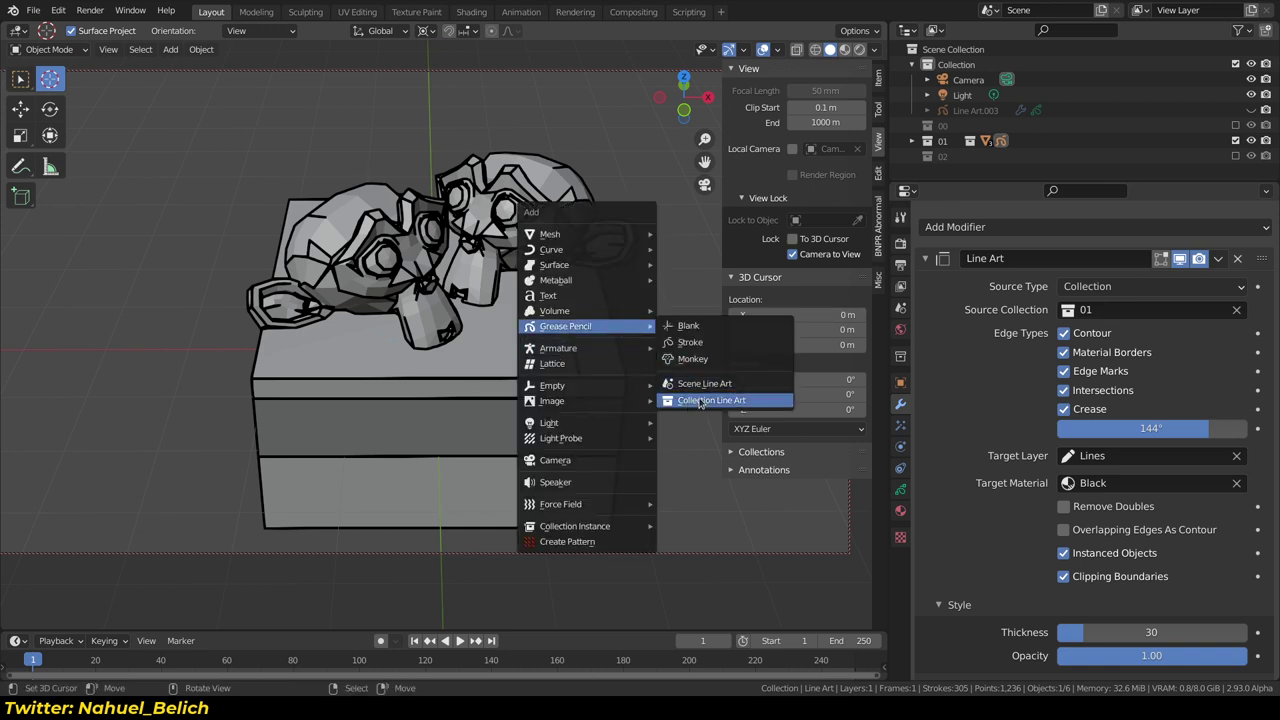
{"action": "key", "text": "Escape"}
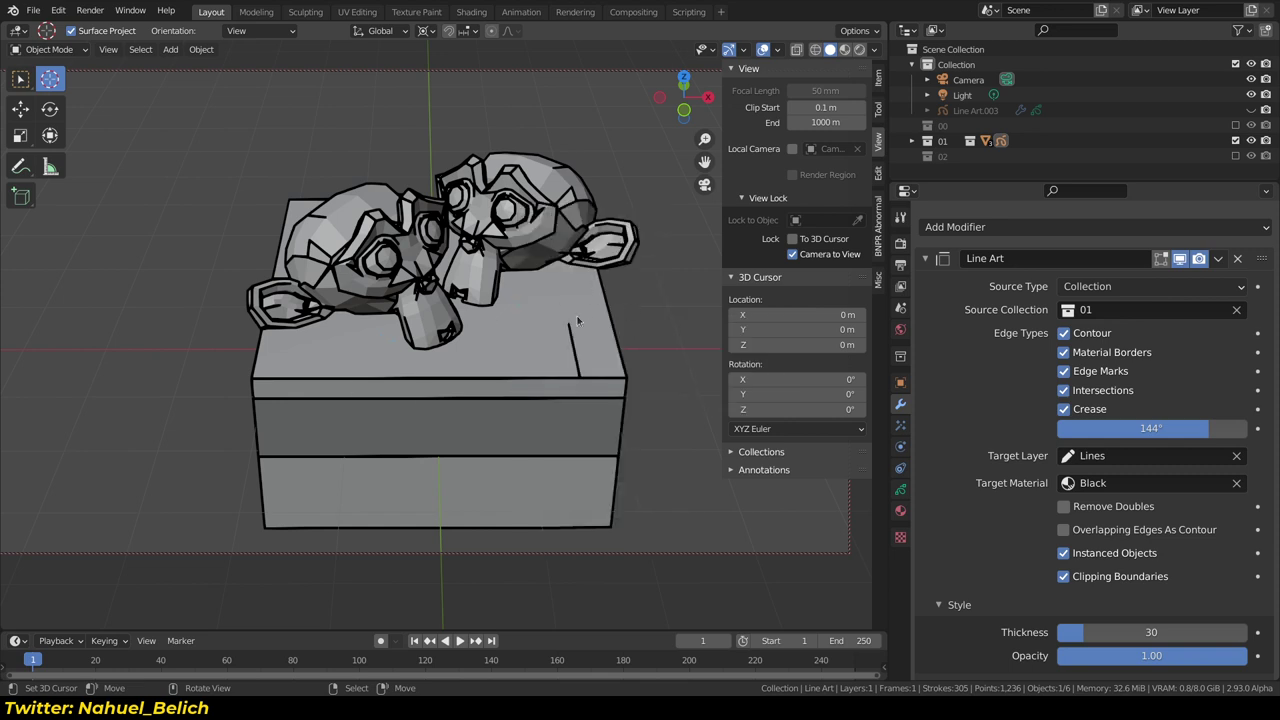
{"action": "left_click", "coordinate": [577, 320]}
{"action": "key", "text": "shift+a"}
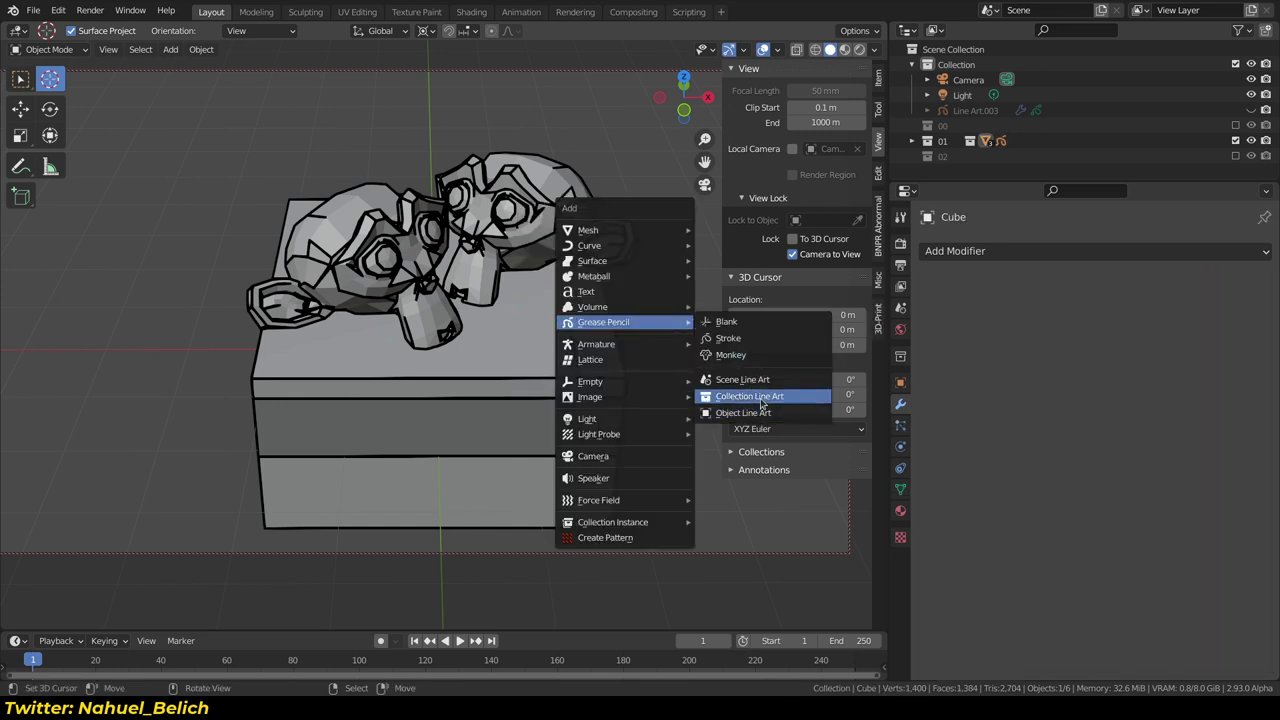
{"action": "key", "text": "Escape"}
{"action": "left_click", "coordinate": [598, 382]}
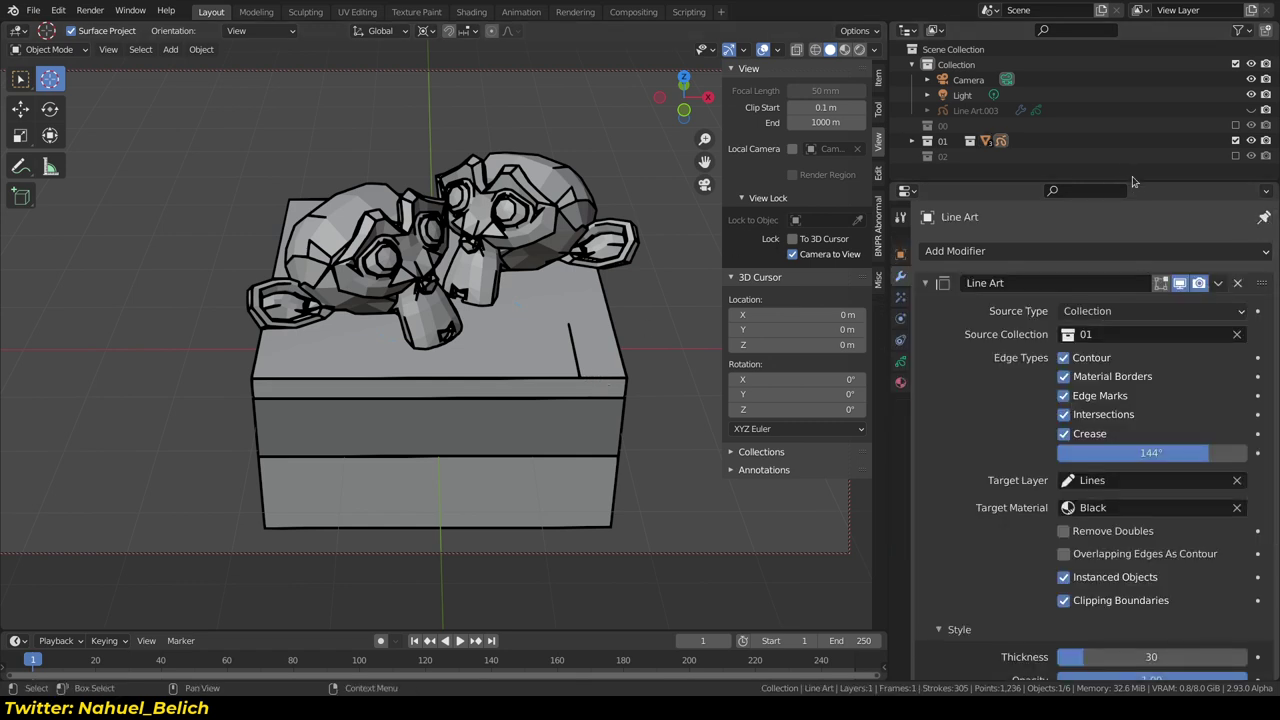
Enlarge the Properties editor, hide the viewport sidebar, and clear all Line Art edge types
{"action": "left_click_drag", "start_coordinate": [1134, 184], "coordinate": [1130, 64]}
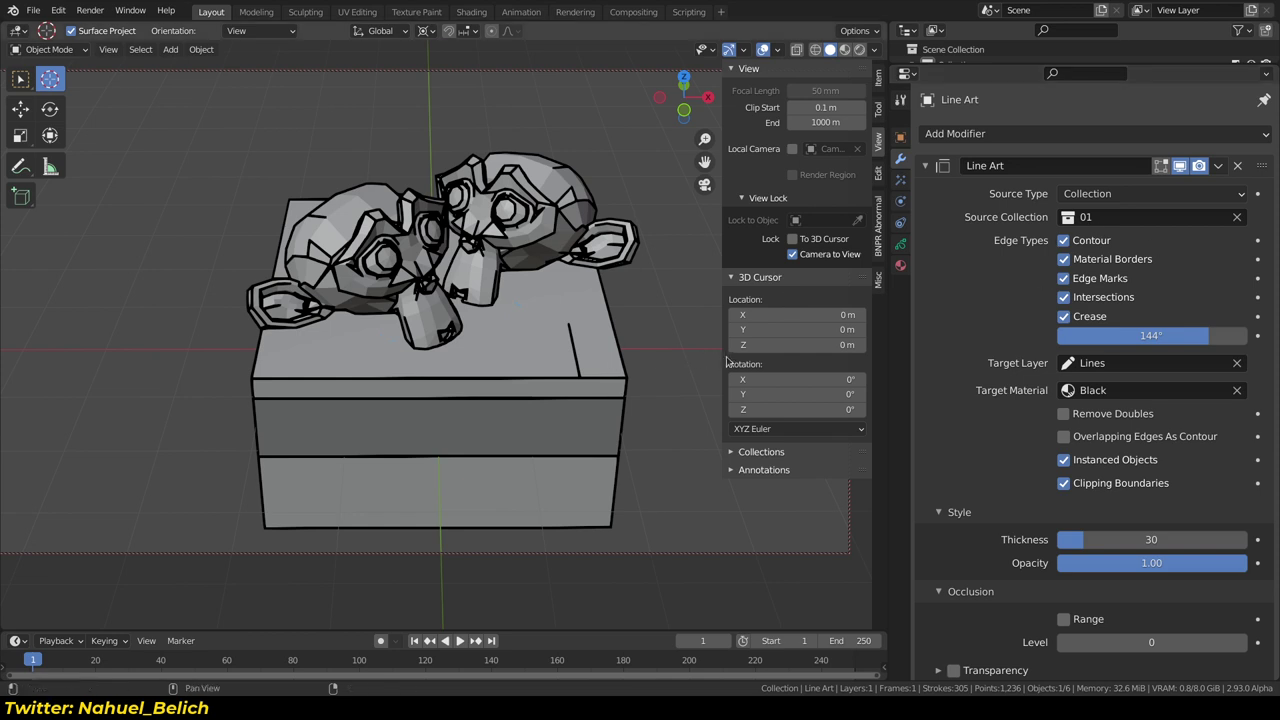
{"action": "left_click_drag", "start_coordinate": [727, 362], "coordinate": [880, 362]}
{"action": "scroll", "coordinate": [685, 345], "scroll_direction": "up", "scroll_amount": 3}
{"action": "scroll", "coordinate": [685, 345], "scroll_direction": "down", "scroll_amount": 3}
{"action": "middle_click_drag", "start_coordinate": [666, 394], "coordinate": [708, 346]}
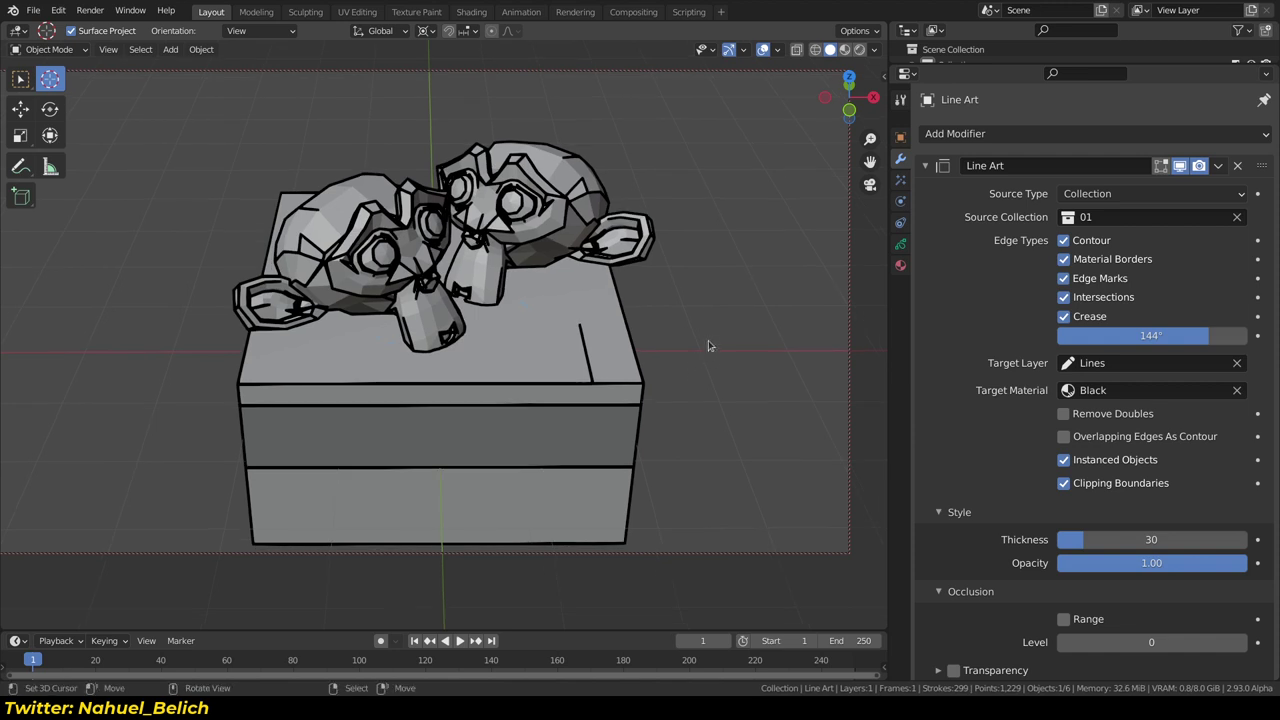
{"action": "key", "text": "n"}
{"action": "scroll", "coordinate": [615, 349], "scroll_direction": "up", "scroll_amount": 2}
{"action": "scroll", "coordinate": [615, 349], "scroll_direction": "up", "scroll_amount": 2}
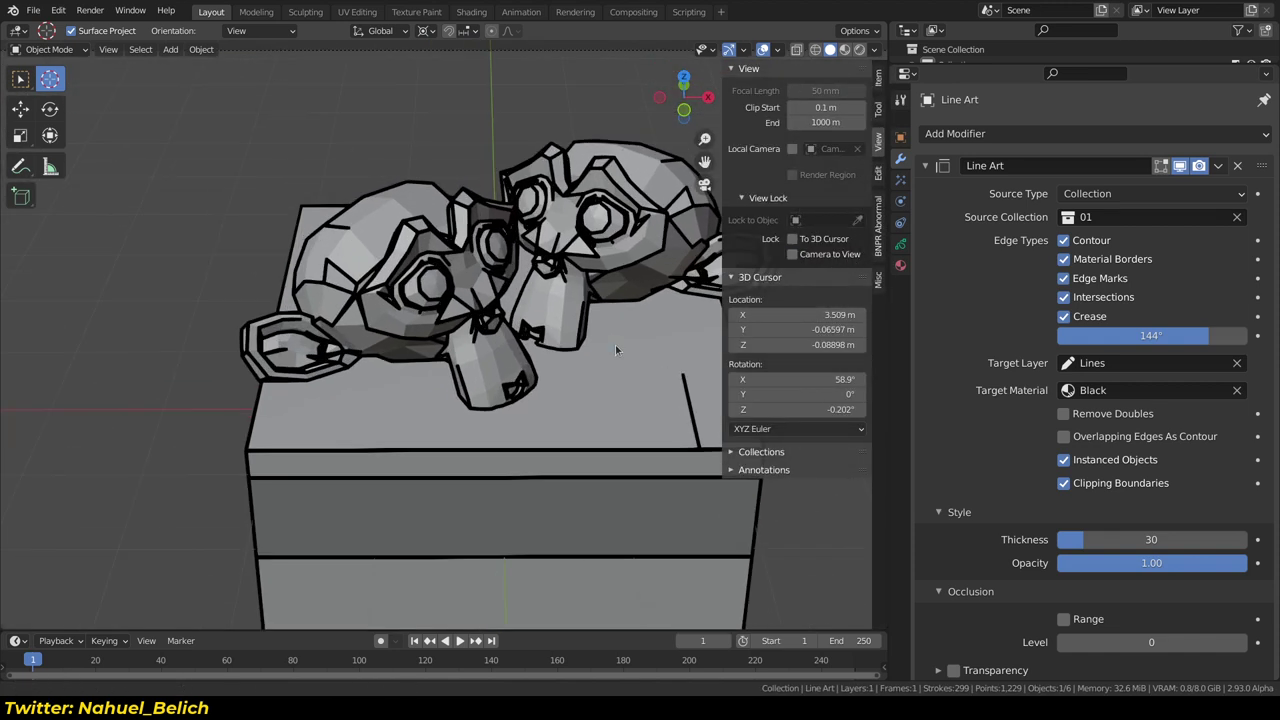
{"action": "scroll", "coordinate": [615, 349], "scroll_direction": "down", "scroll_amount": 3}
{"action": "key", "text": "n"}
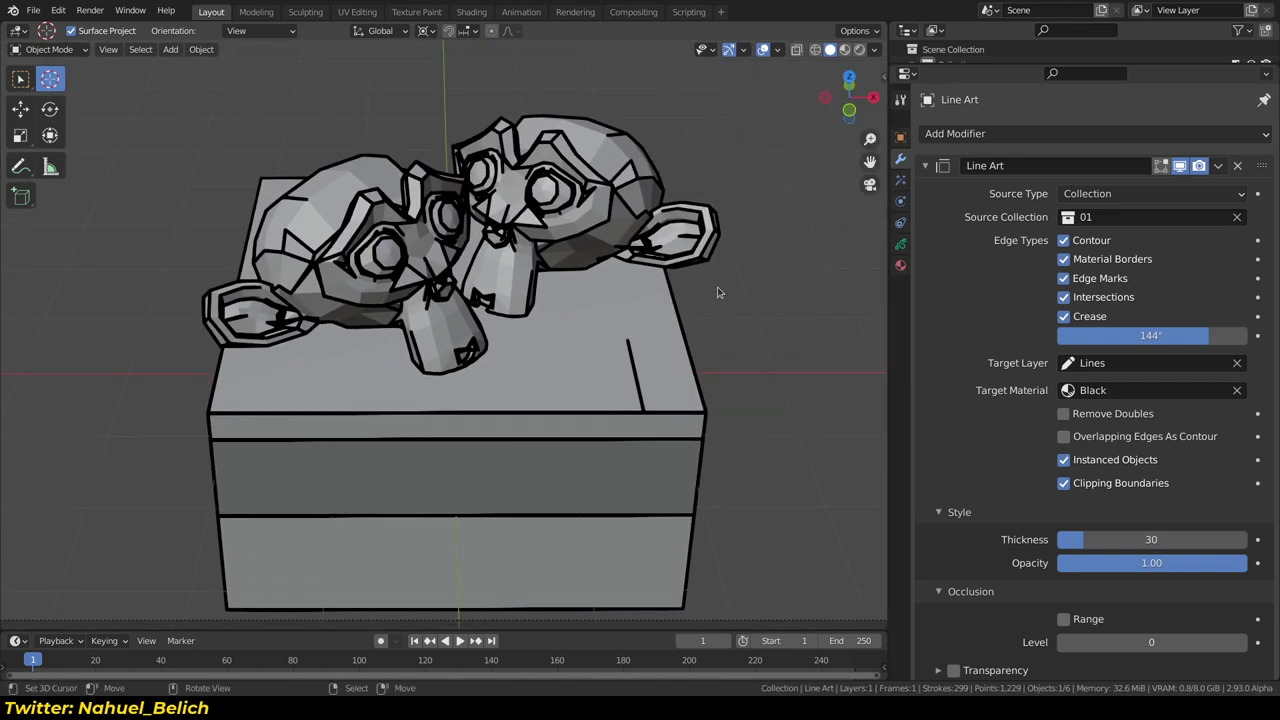
{"action": "left_click_drag", "start_coordinate": [1063, 240], "coordinate": [1064, 318]}
Enable only Contour edges and sketch a test annotation stroke above the monkeys
{"action": "left_click", "coordinate": [1064, 228]}
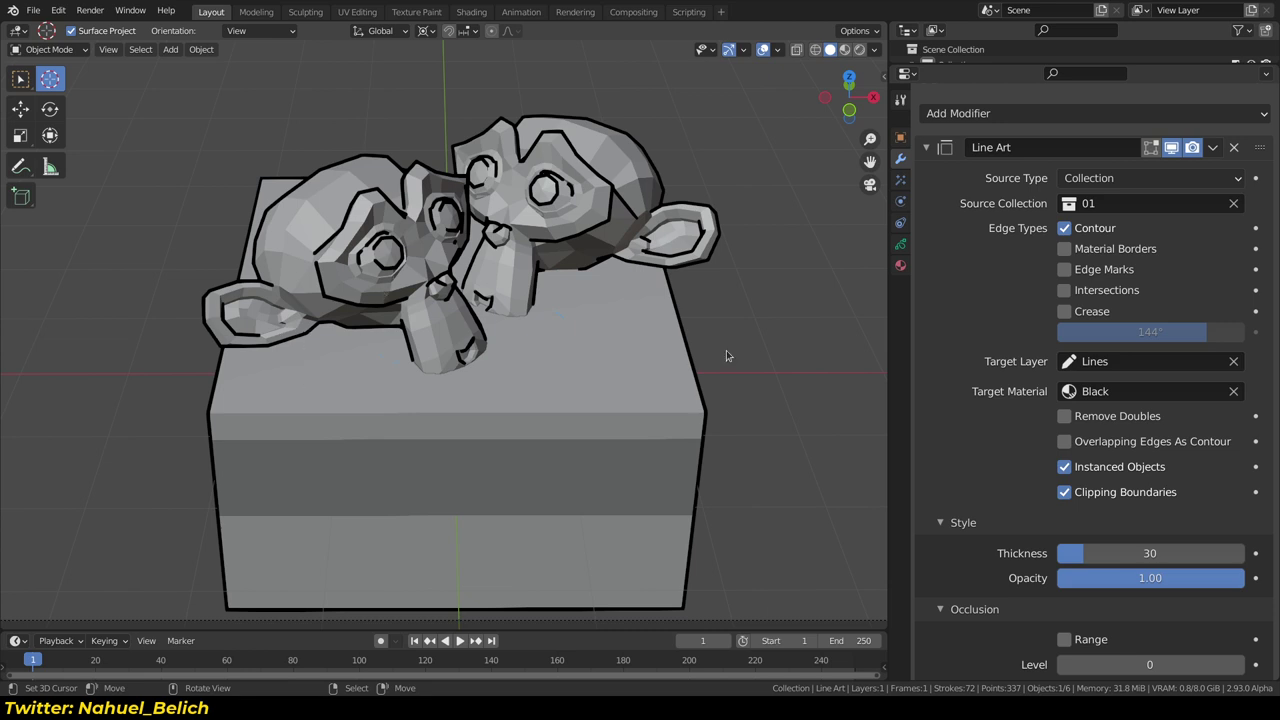
{"action": "left_click", "coordinate": [20, 166]}
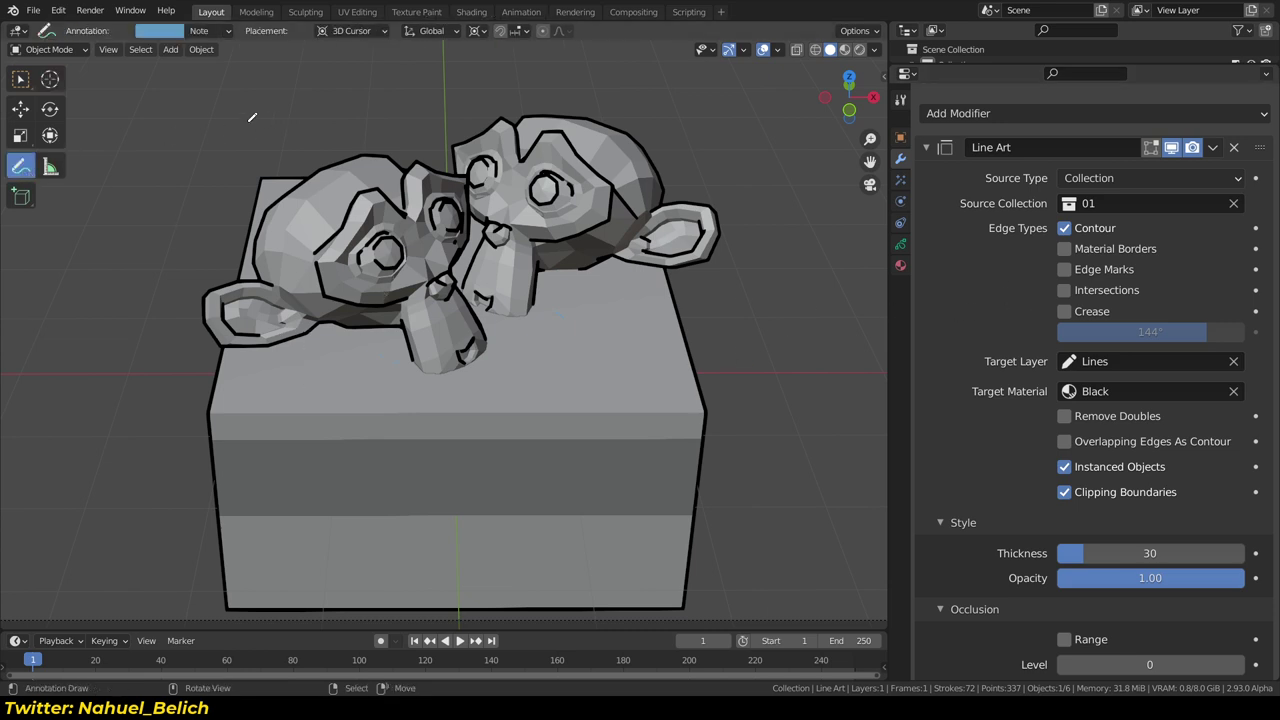
{"action": "left_click_drag", "start_coordinate": [165, 123], "coordinate": [179, 168]}
{"action": "left_click_drag", "start_coordinate": [72, 216], "coordinate": [110, 218]}
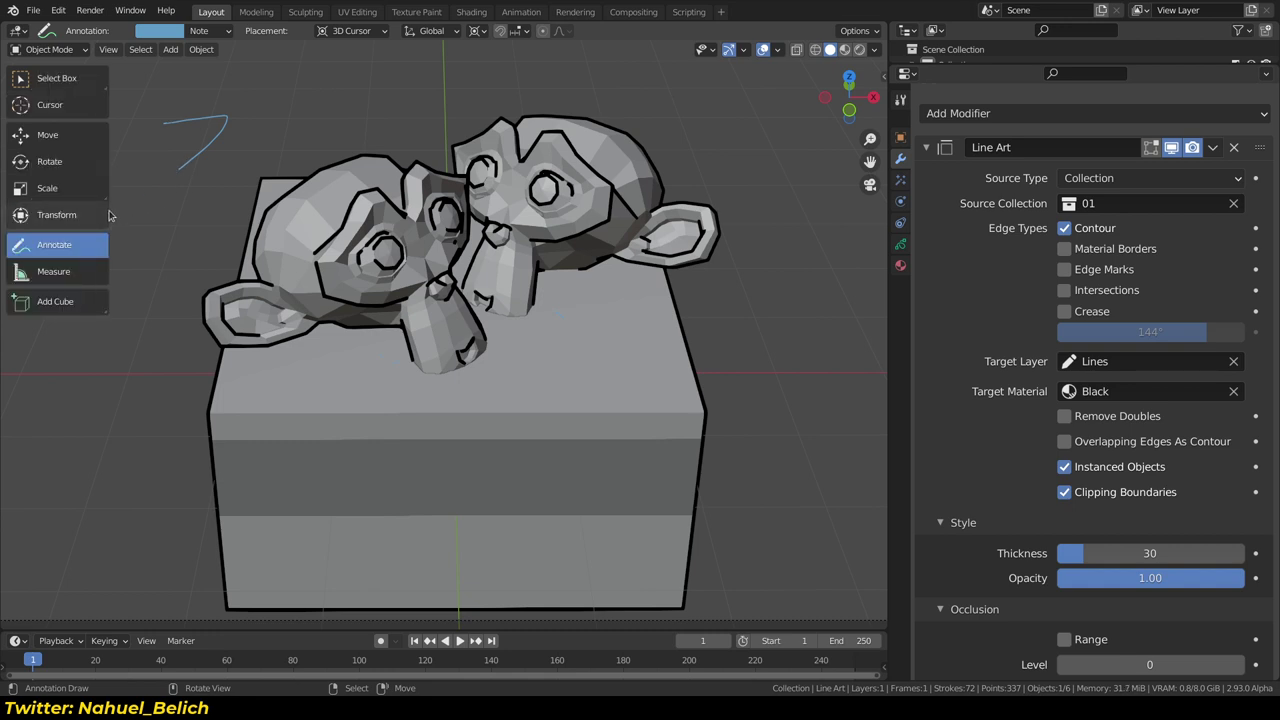
{"action": "mouse_move", "coordinate": [109, 208]}
{"action": "left_mouse_down"}
{"action": "mouse_move", "coordinate": [85, 210]}
{"action": "mouse_move", "coordinate": [120, 230]}
{"action": "mouse_move", "coordinate": [76, 180]}
{"action": "mouse_move", "coordinate": [104, 176]}
{"action": "mouse_move", "coordinate": [130, 193]}
{"action": "mouse_move", "coordinate": [33, 234]}
{"action": "left_mouse_up"}
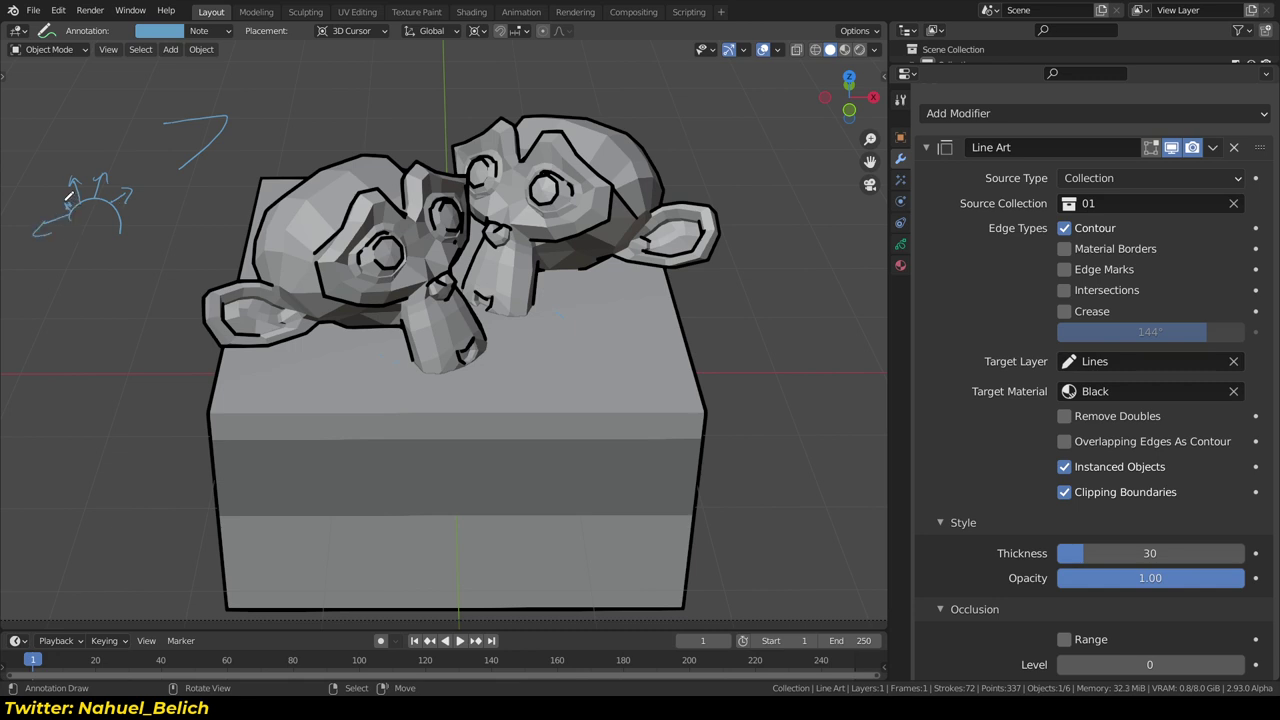
Erase the annotation and switch the edge type from Contour to Material Borders
{"action": "mouse_move", "coordinate": [79, 229]}
{"action": "left_mouse_down", "text": "ctrl"}
{"action": "mouse_move", "coordinate": [49, 206]}
{"action": "mouse_move", "coordinate": [200, 128]}
{"action": "mouse_move", "coordinate": [186, 120]}
{"action": "left_mouse_up", "text": "ctrl"}
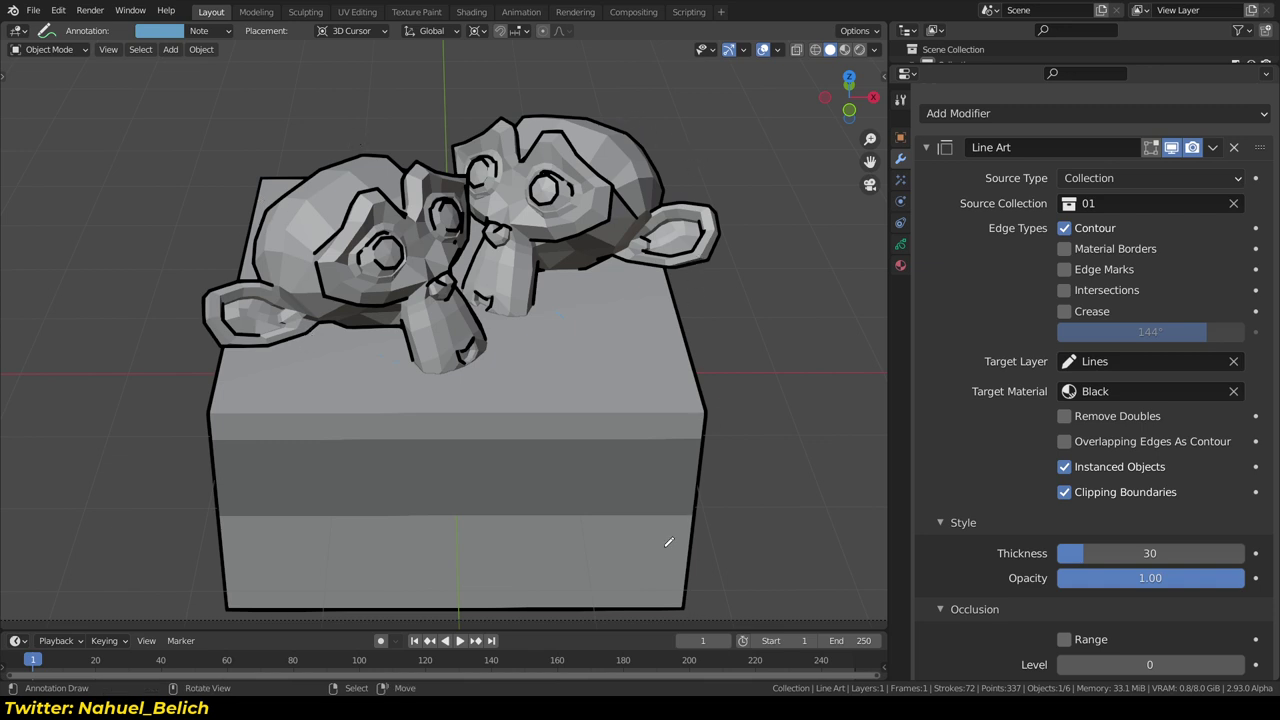
{"action": "left_click", "coordinate": [1064, 228]}
{"action": "left_click", "coordinate": [1065, 249]}
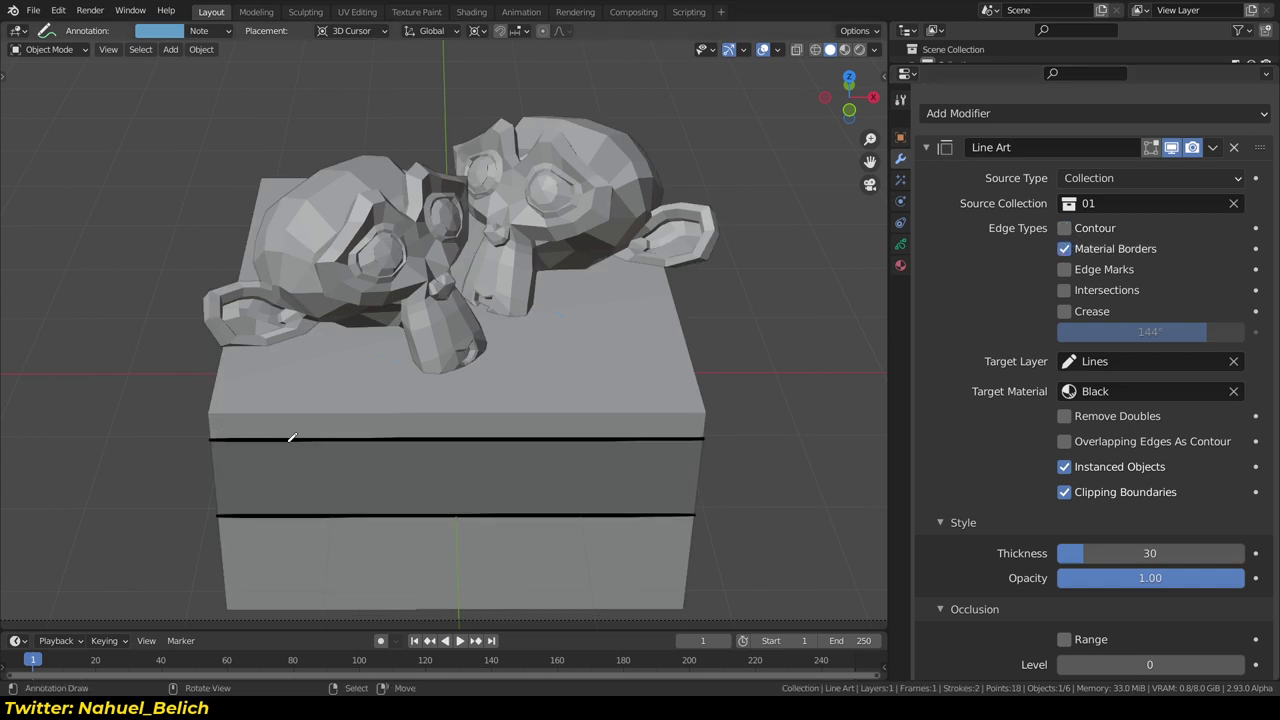
Enter Edit Mode on the box and select several faces on its front
{"action": "key", "text": "shift+space"}
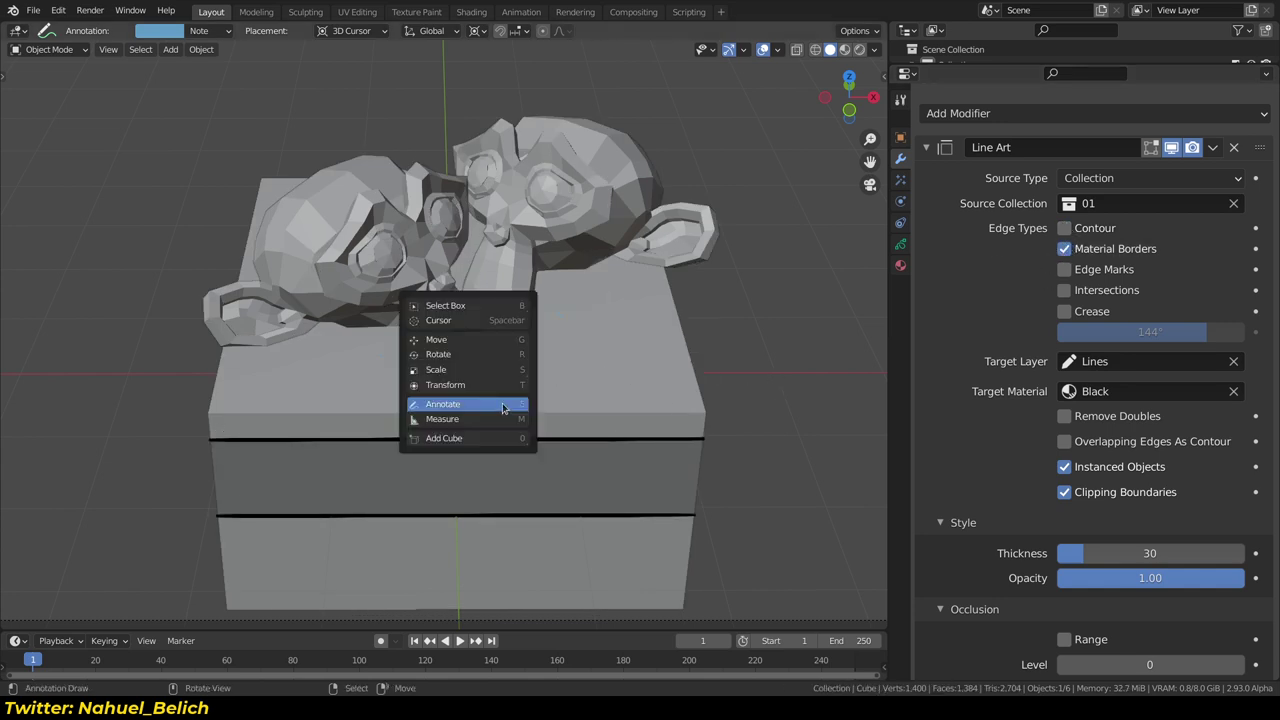
{"action": "left_click", "coordinate": [505, 406]}
{"action": "key", "text": "Tab"}
{"action": "key", "text": "Tab"}
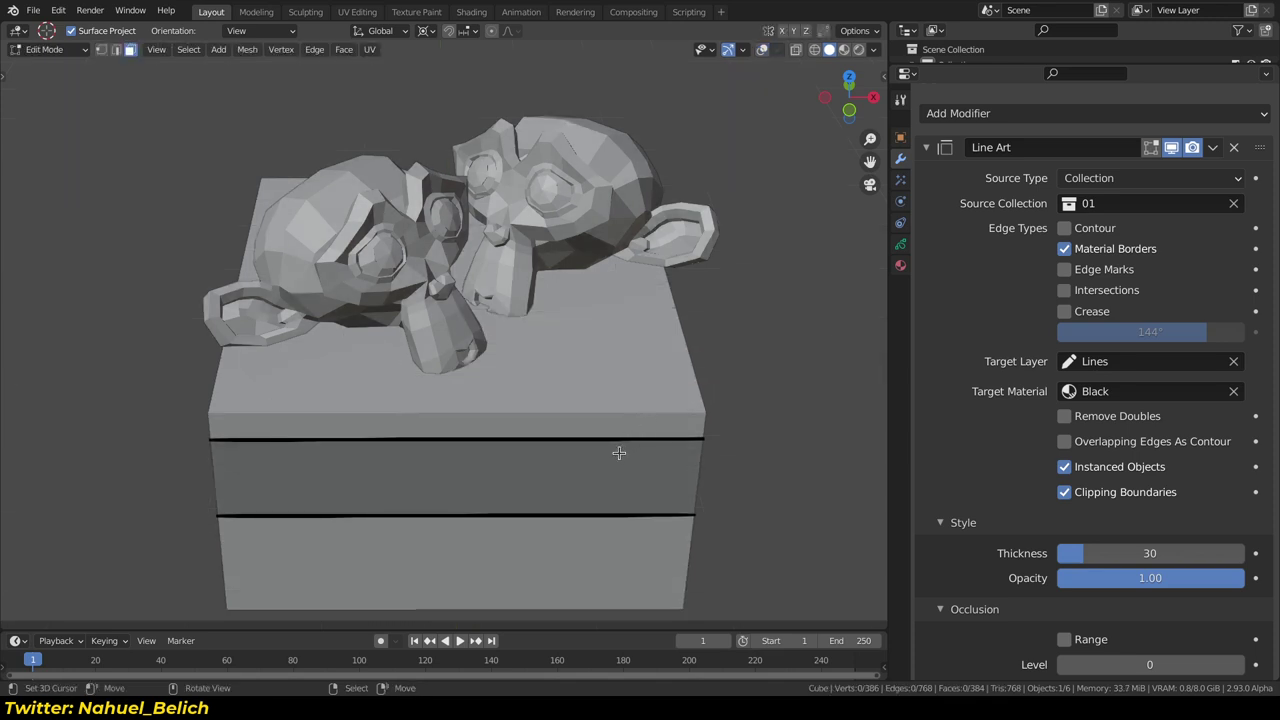
{"action": "key", "text": "Tab"}
{"action": "left_click", "coordinate": [614, 456]}
{"action": "left_click", "coordinate": [601, 478]}
{"action": "left_click", "coordinate": [607, 457]}
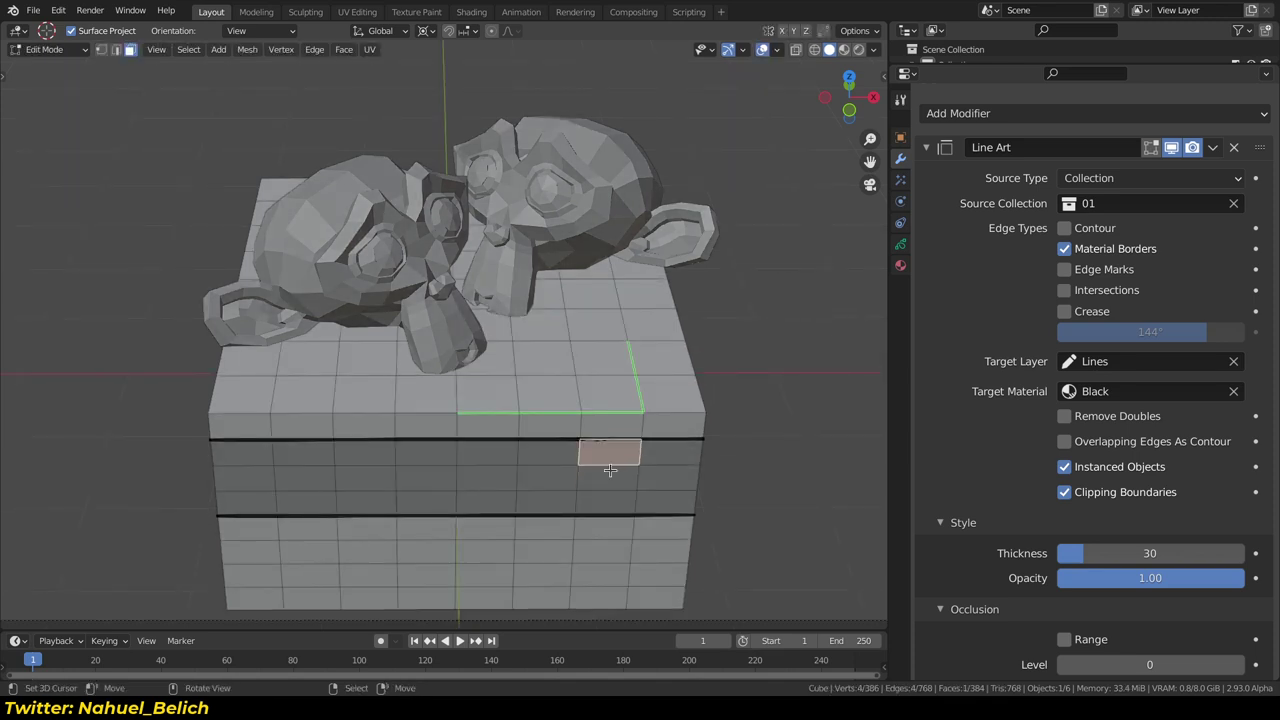
{"action": "left_click", "coordinate": [603, 478]}
{"action": "left_click", "coordinate": [607, 501]}
{"action": "left_click", "coordinate": [612, 428]}
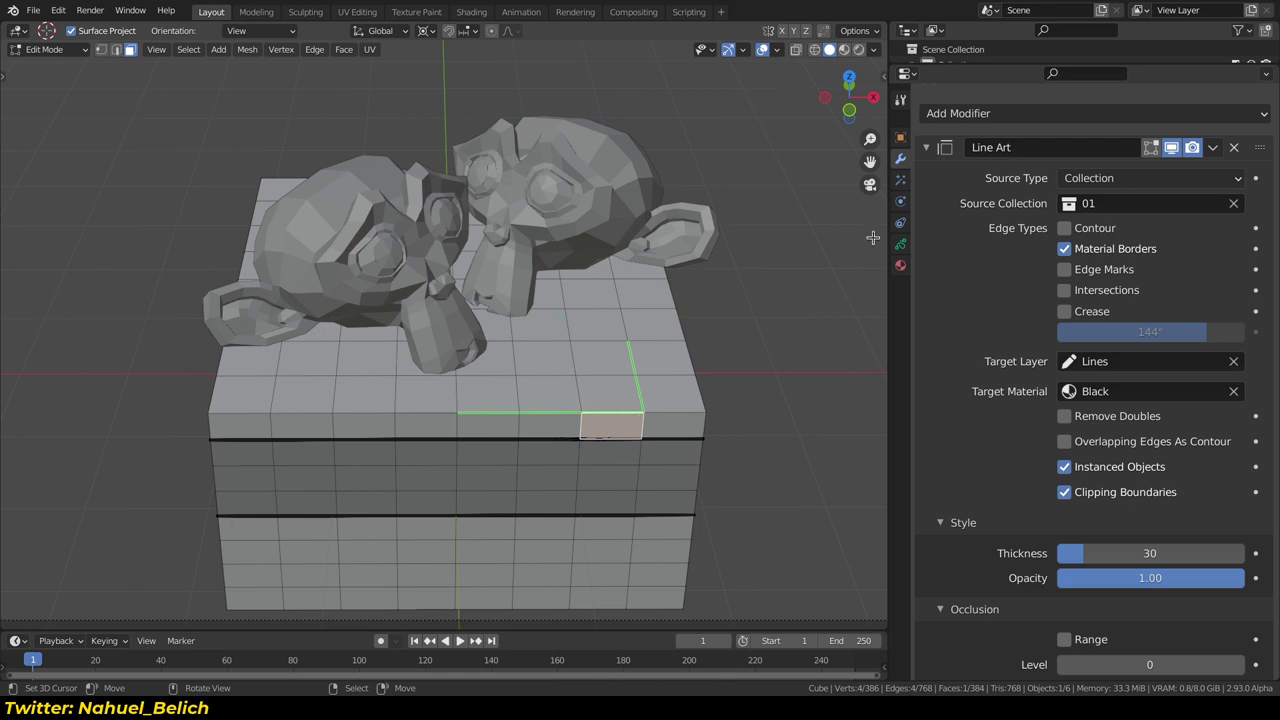
Inspect which of the box's Material.001 and Material slots those faces use
{"action": "left_click", "coordinate": [901, 268]}
{"action": "left_click", "coordinate": [900, 222]}
{"action": "left_click", "coordinate": [900, 201]}
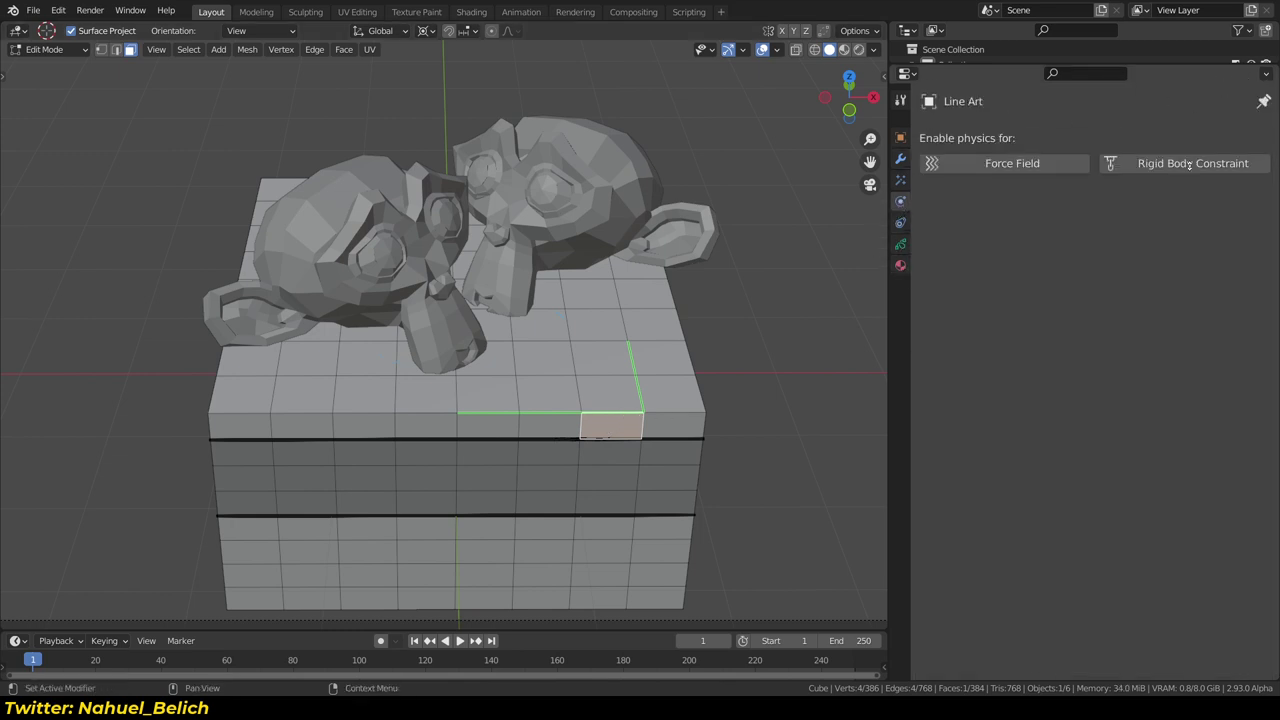
{"action": "left_click", "coordinate": [900, 391]}
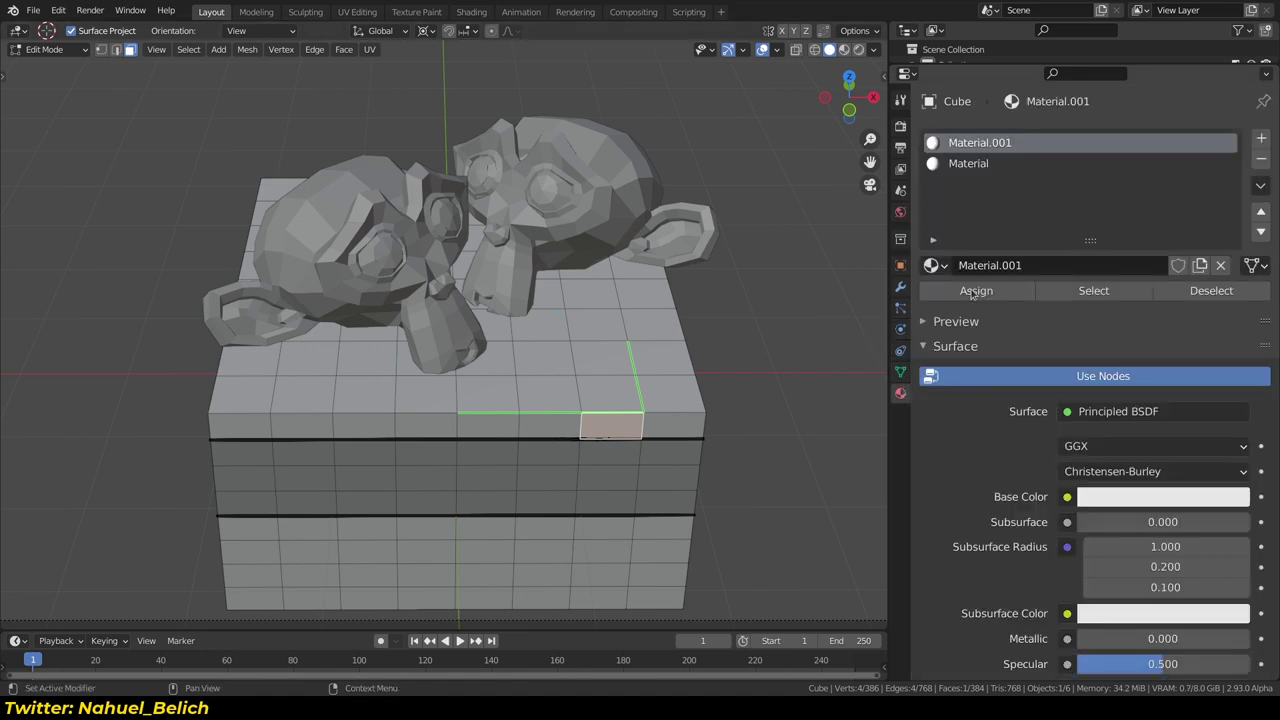
{"action": "left_click", "coordinate": [980, 163]}
{"action": "left_click", "coordinate": [980, 143]}
{"action": "left_click", "coordinate": [663, 441]}
Return to Object Mode and show the Line Art object's Black stroke material
{"action": "key", "text": "Tab"}
{"action": "left_click", "coordinate": [679, 440]}
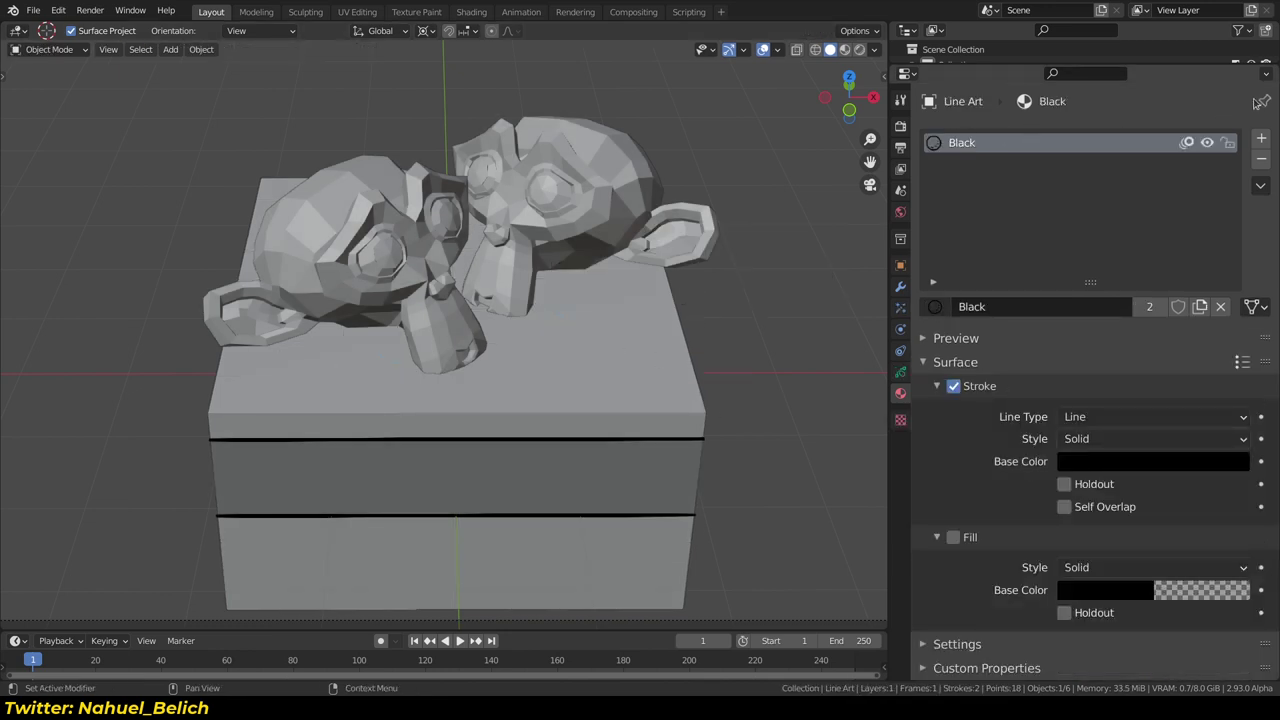
{"action": "scroll", "coordinate": [955, 249], "scroll_direction": "down", "scroll_amount": 4}
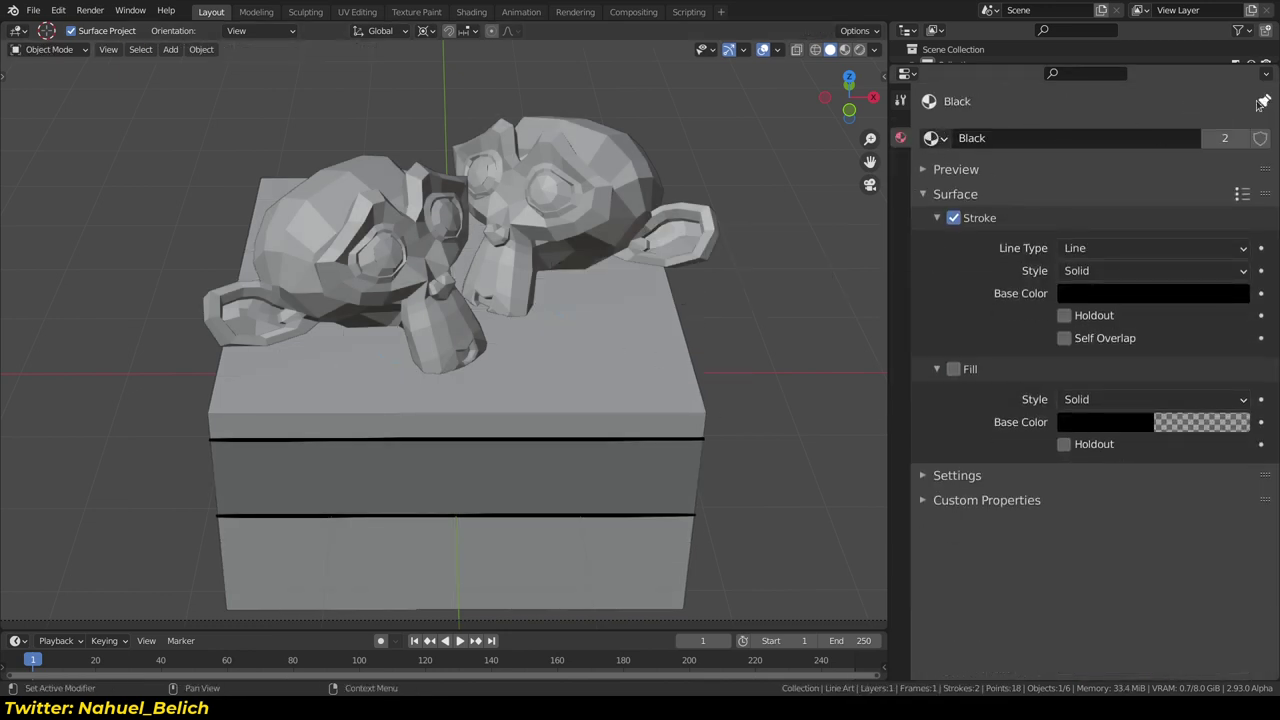
{"action": "scroll", "coordinate": [925, 205], "scroll_direction": "up", "scroll_amount": 4}
Switch the line art edge type from Material Borders to Edge Marks, then select the box
{"action": "left_click", "coordinate": [900, 286]}
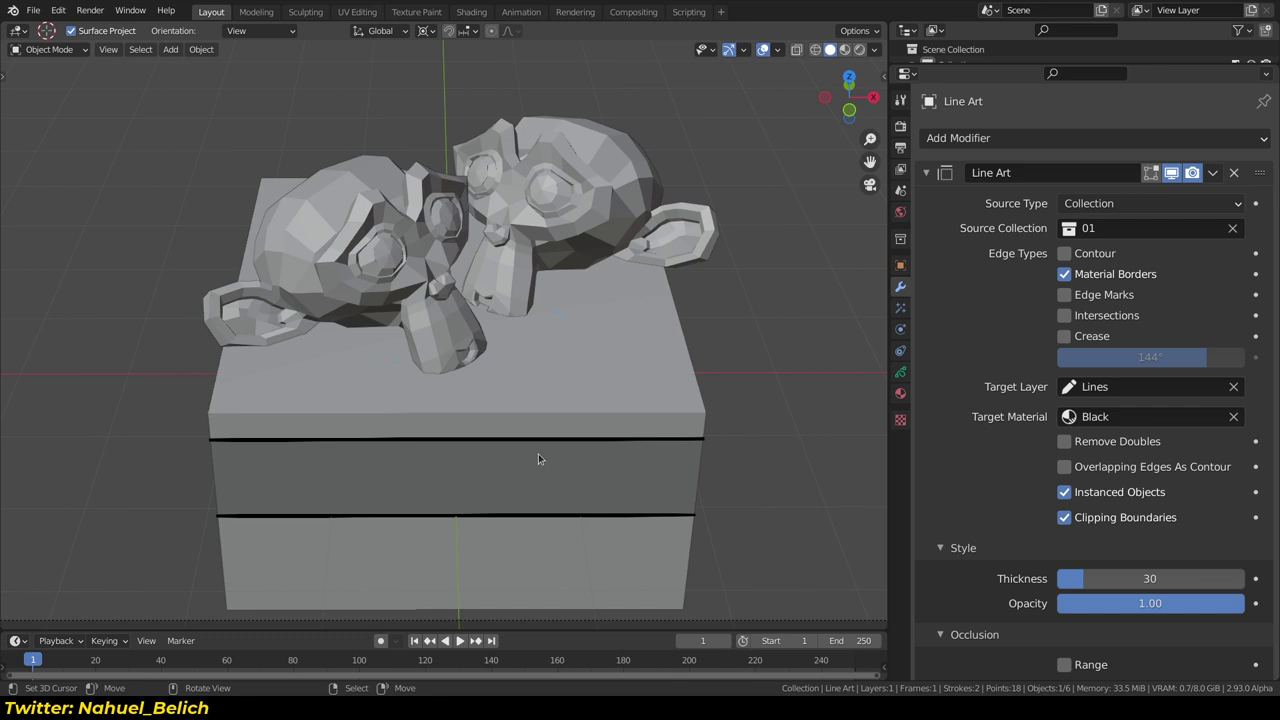
{"action": "left_click", "coordinate": [1064, 274]}
{"action": "left_click", "coordinate": [1064, 294]}
{"action": "left_click", "coordinate": [1064, 294]}
{"action": "left_click", "coordinate": [1064, 294]}
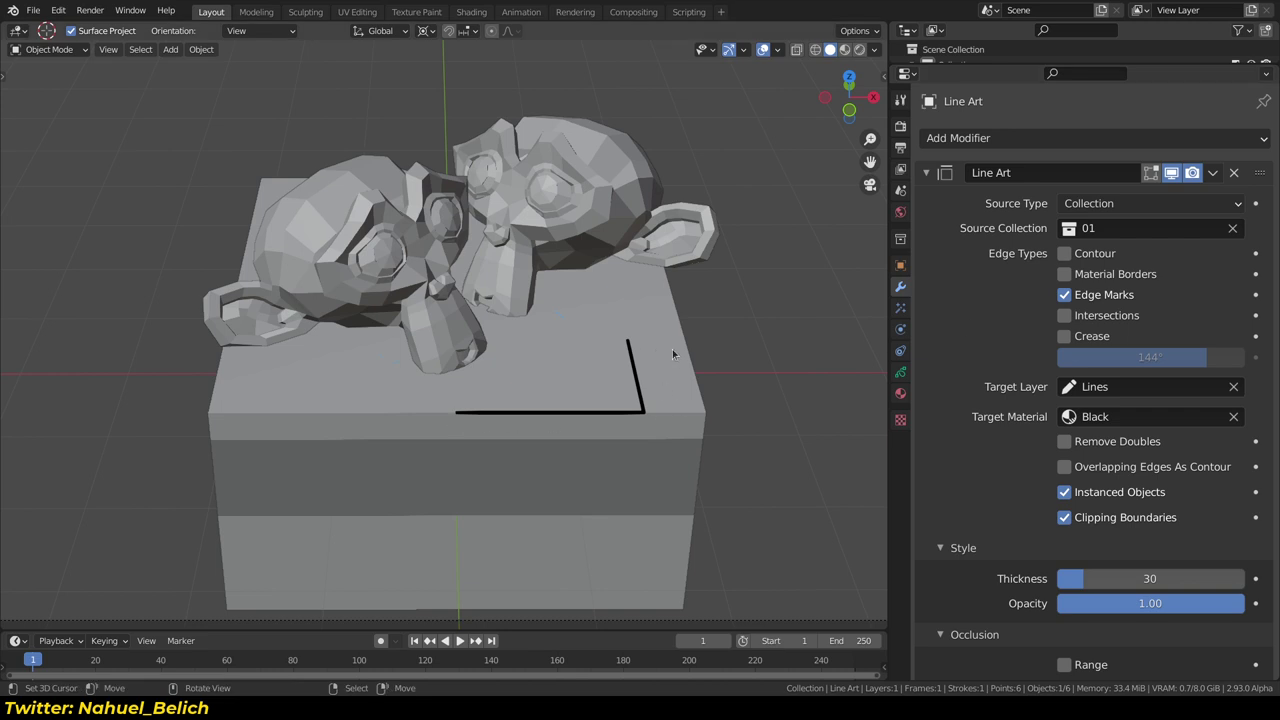
{"action": "left_click", "coordinate": [657, 384]}
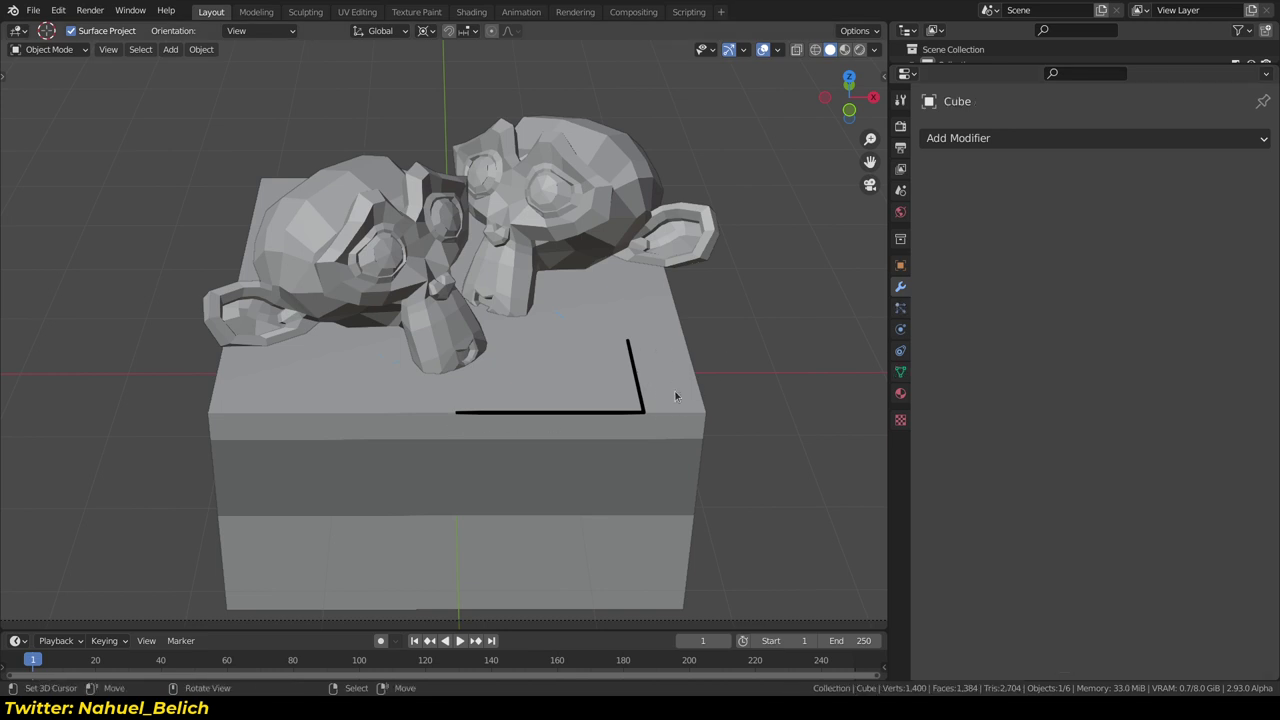
In edge select mode, mark the chosen cube-top edges as Freestyle edges in two passes
{"action": "key", "text": "Tab"}
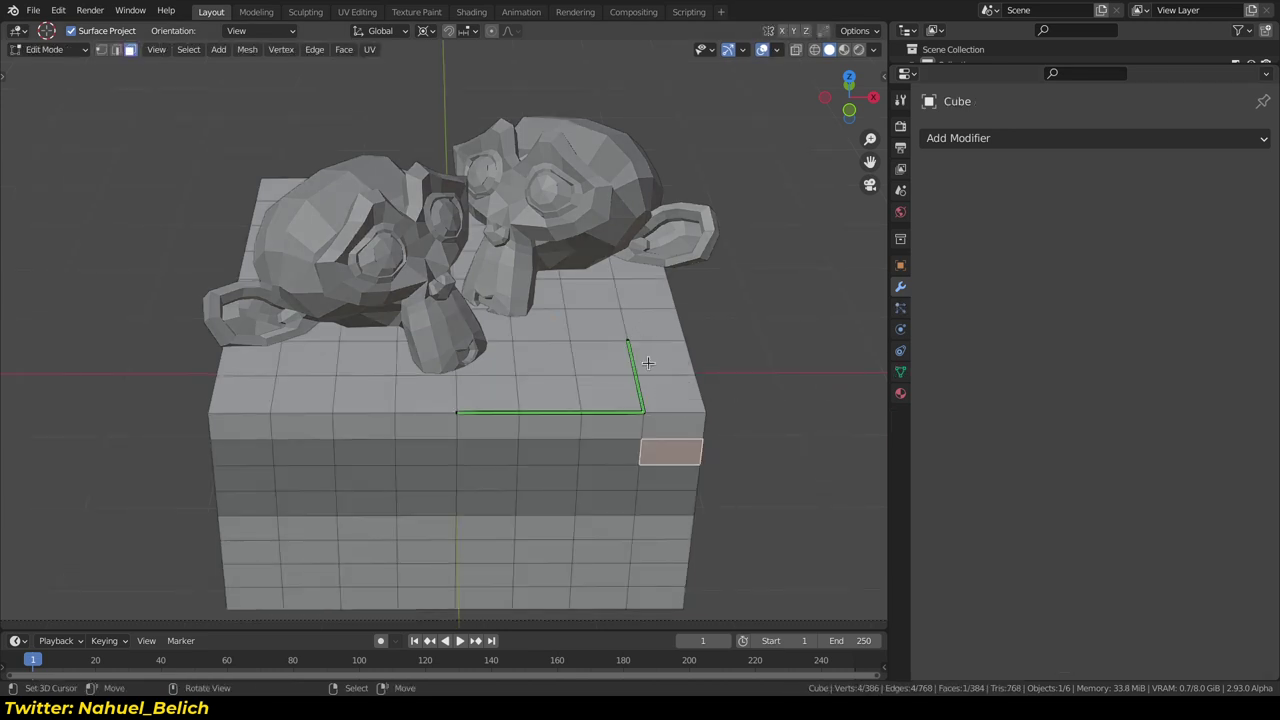
{"action": "key", "text": "2"}
{"action": "left_click", "coordinate": [396, 394]}
{"action": "left_click", "coordinate": [338, 398], "text": "shift"}
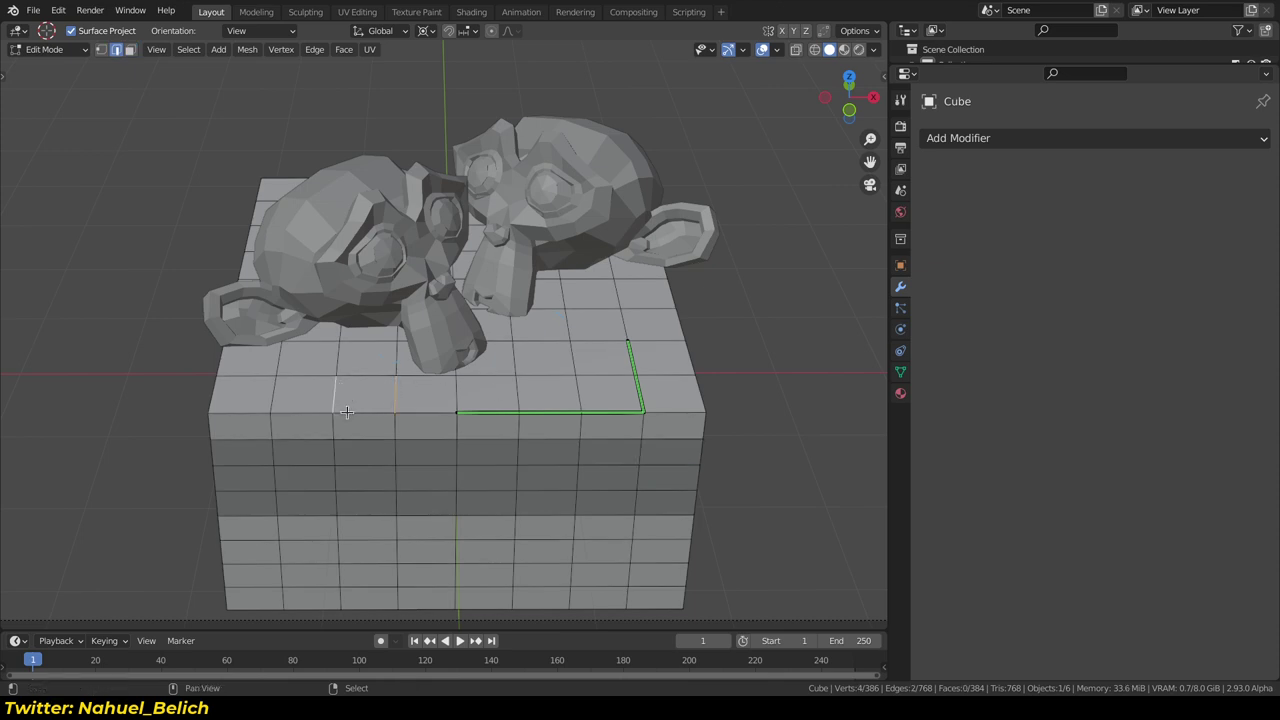
{"action": "key", "text": "ctrl+e"}
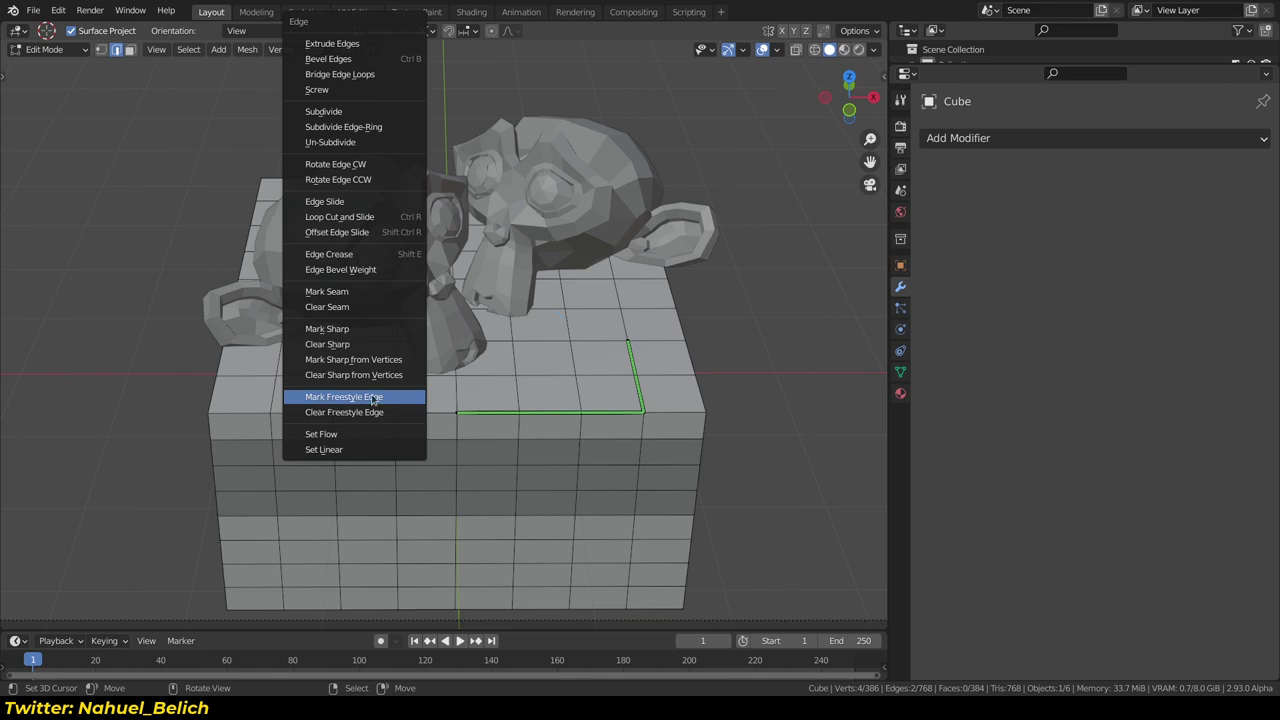
{"action": "left_click", "coordinate": [377, 400]}
{"action": "key", "text": "Tab"}
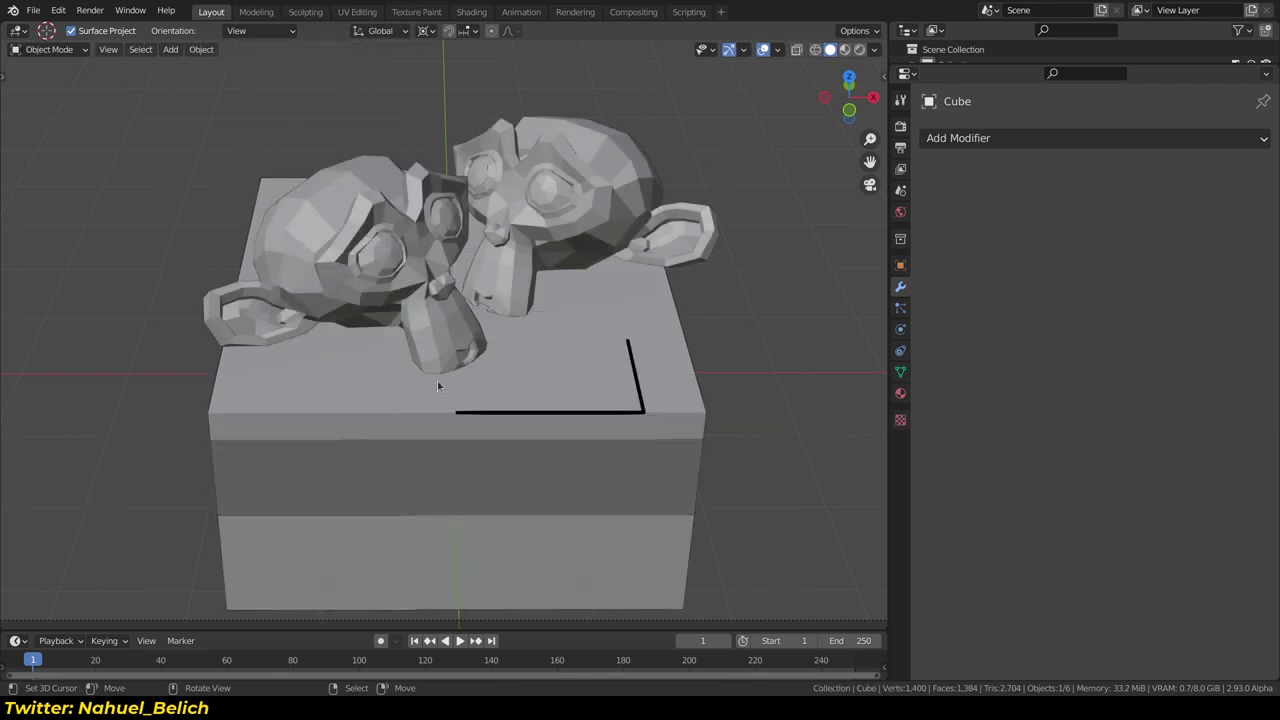
{"action": "key", "text": "Tab"}
{"action": "key", "text": "ctrl+e"}
{"action": "left_click", "coordinate": [377, 397]}
Switch the Line Art edge type from Edge Marks to Intersections
{"action": "key", "text": "Tab"}
{"action": "left_click", "coordinate": [641, 393]}
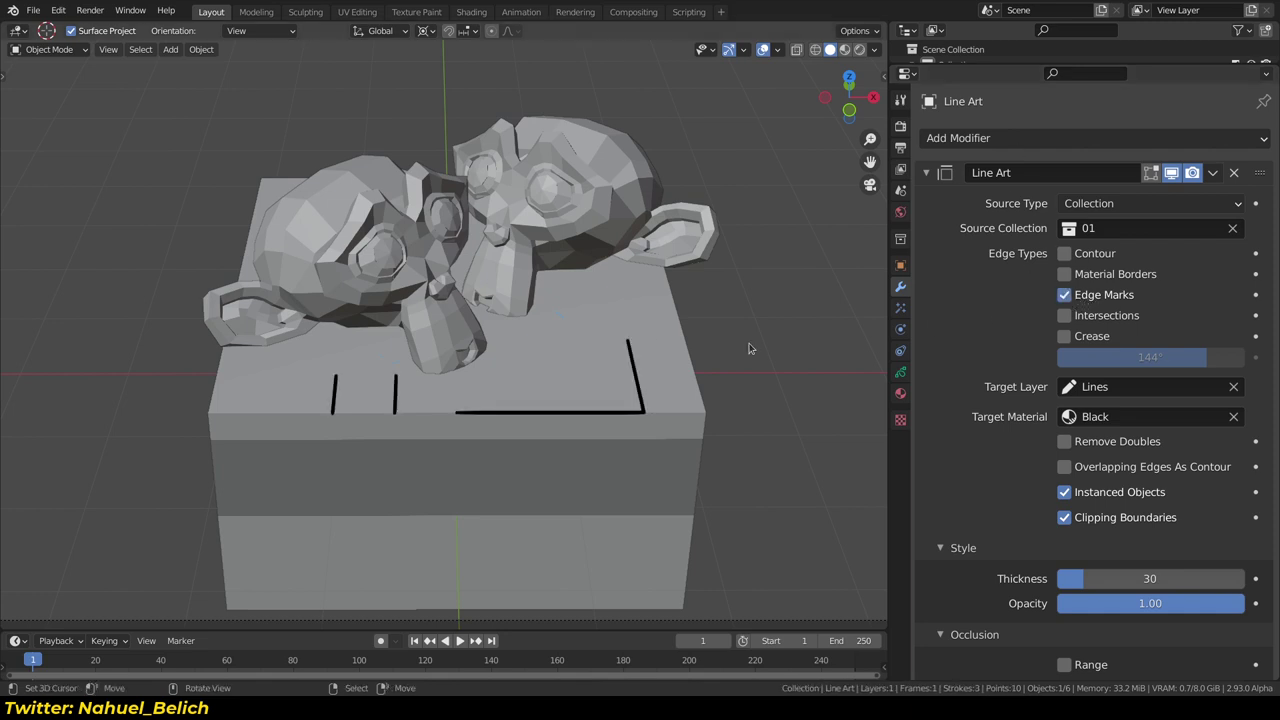
{"action": "left_click", "coordinate": [1064, 296]}
{"action": "scroll", "coordinate": [1062, 318], "scroll_direction": "down", "scroll_amount": 2}
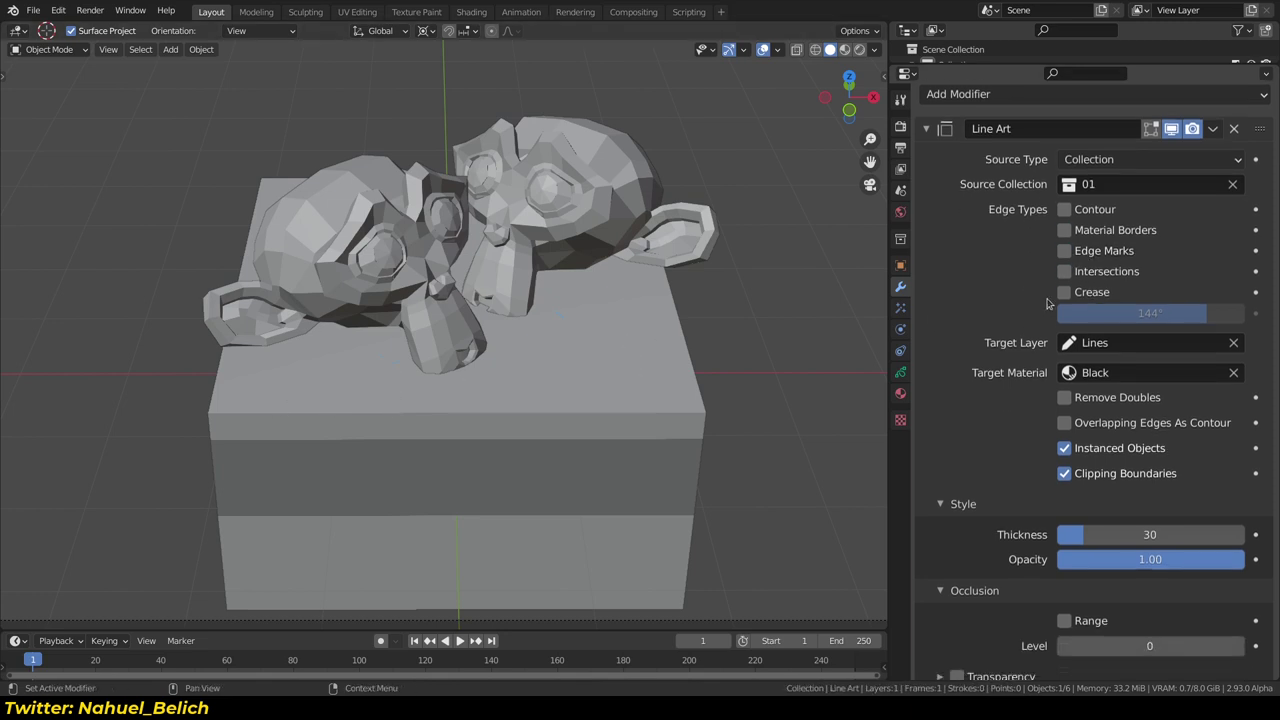
{"action": "left_click", "coordinate": [1064, 272]}
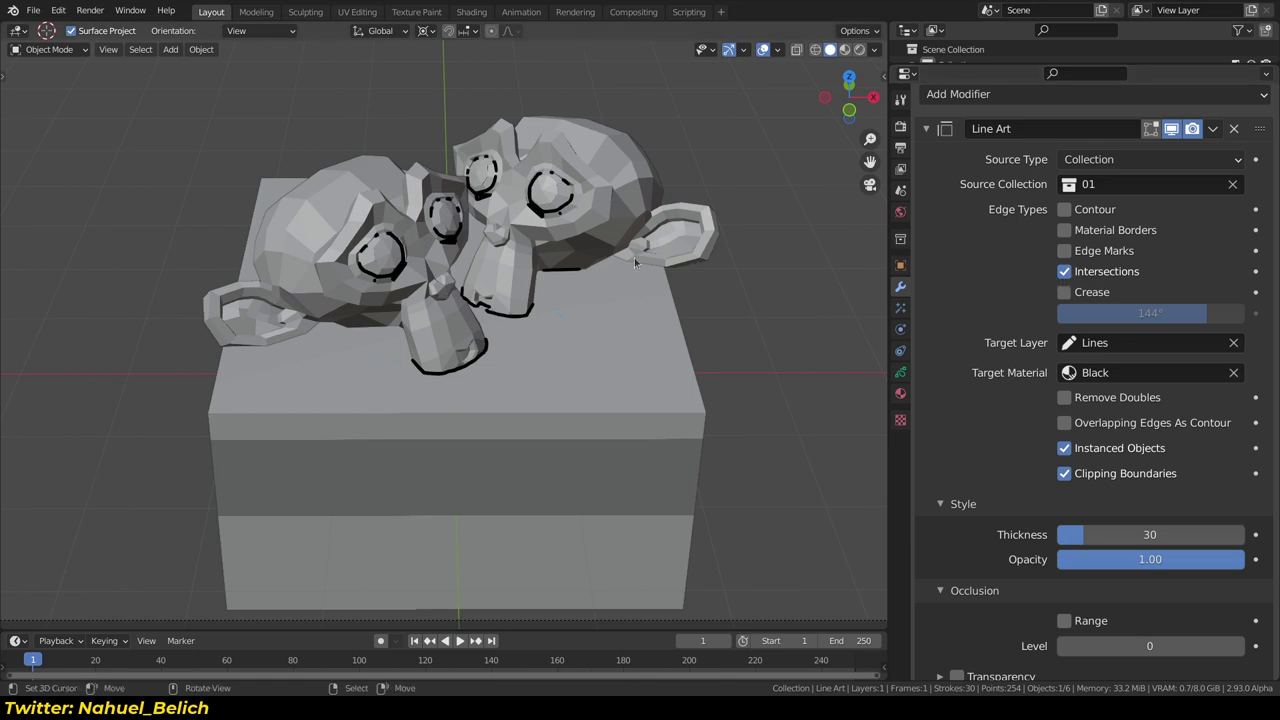
Grab the right monkey and move it to a new spot on the box
{"action": "left_click", "coordinate": [683, 231]}
{"action": "key", "text": "g"}
{"action": "left_click", "coordinate": [627, 309]}
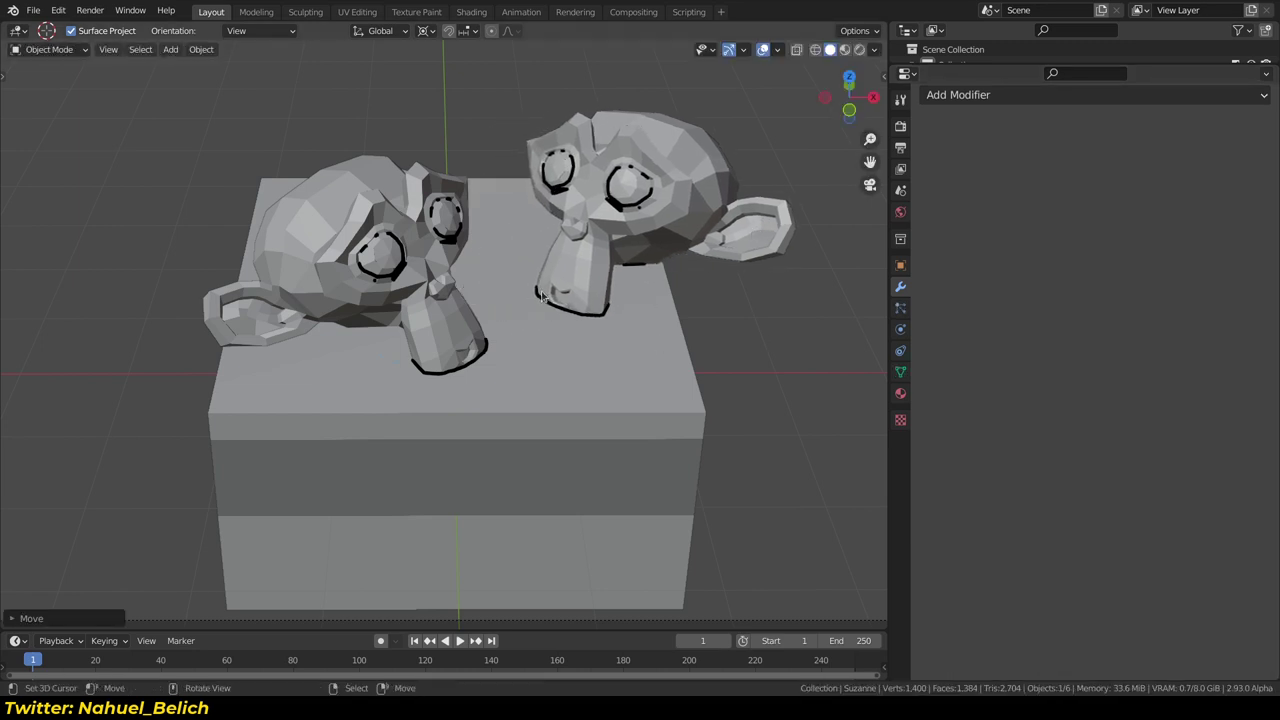
Move the right monkey twice across the box, orbiting to check its placement
{"action": "key", "text": "g"}
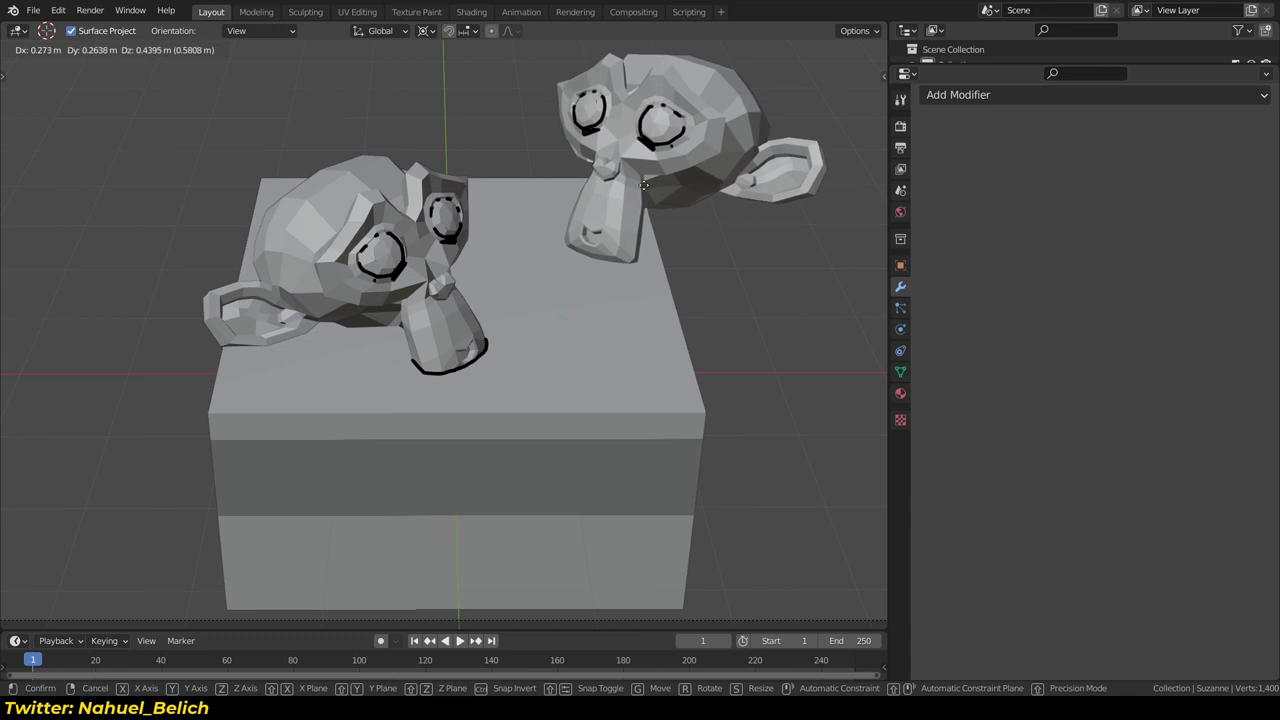
{"action": "left_click", "coordinate": [644, 186]}
{"action": "middle_click_drag", "start_coordinate": [644, 186], "coordinate": [529, 304]}
{"action": "scroll", "coordinate": [529, 304], "scroll_direction": "up", "scroll_amount": 3}
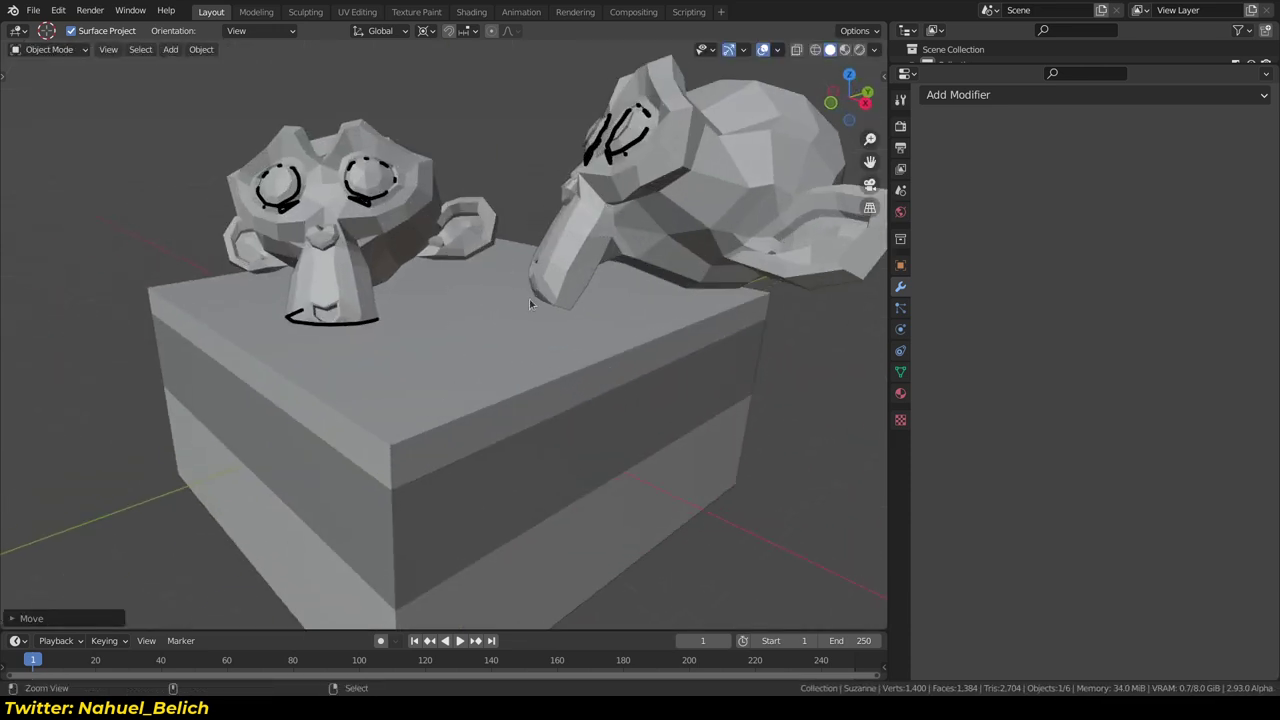
{"action": "key", "text": "g"}
{"action": "left_click", "coordinate": [634, 323]}
{"action": "scroll", "coordinate": [534, 343], "scroll_direction": "up", "scroll_amount": 2}
{"action": "mouse_move", "coordinate": [634, 323]}
{"action": "middle_mouse_down"}
{"action": "mouse_move", "coordinate": [534, 343]}
{"action": "mouse_move", "coordinate": [258, 288]}
{"action": "middle_mouse_up"}
{"action": "scroll", "coordinate": [351, 261], "scroll_direction": "down", "scroll_amount": 5}
{"action": "mouse_move", "coordinate": [351, 261]}
{"action": "middle_mouse_down"}
{"action": "mouse_move", "coordinate": [347, 242]}
{"action": "mouse_move", "coordinate": [294, 202]}
{"action": "middle_mouse_up"}
{"action": "scroll", "coordinate": [294, 202], "scroll_direction": "down", "scroll_amount": 3}
{"action": "mouse_move", "coordinate": [414, 366]}
{"action": "middle_mouse_down"}
{"action": "mouse_move", "coordinate": [466, 400]}
{"action": "mouse_move", "coordinate": [750, 64]}
{"action": "middle_mouse_up"}
Check the viewport overlay options and the scene's camera list
{"action": "left_click", "coordinate": [777, 50]}
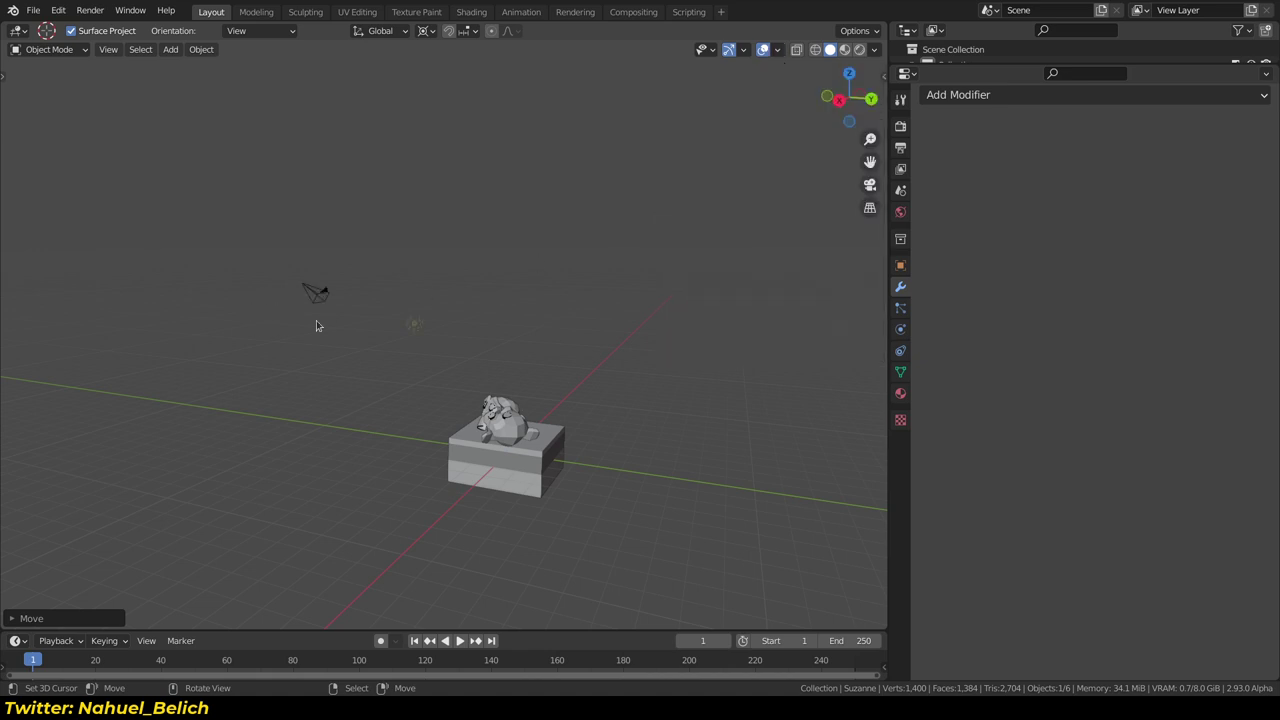
{"action": "left_click", "coordinate": [777, 50]}
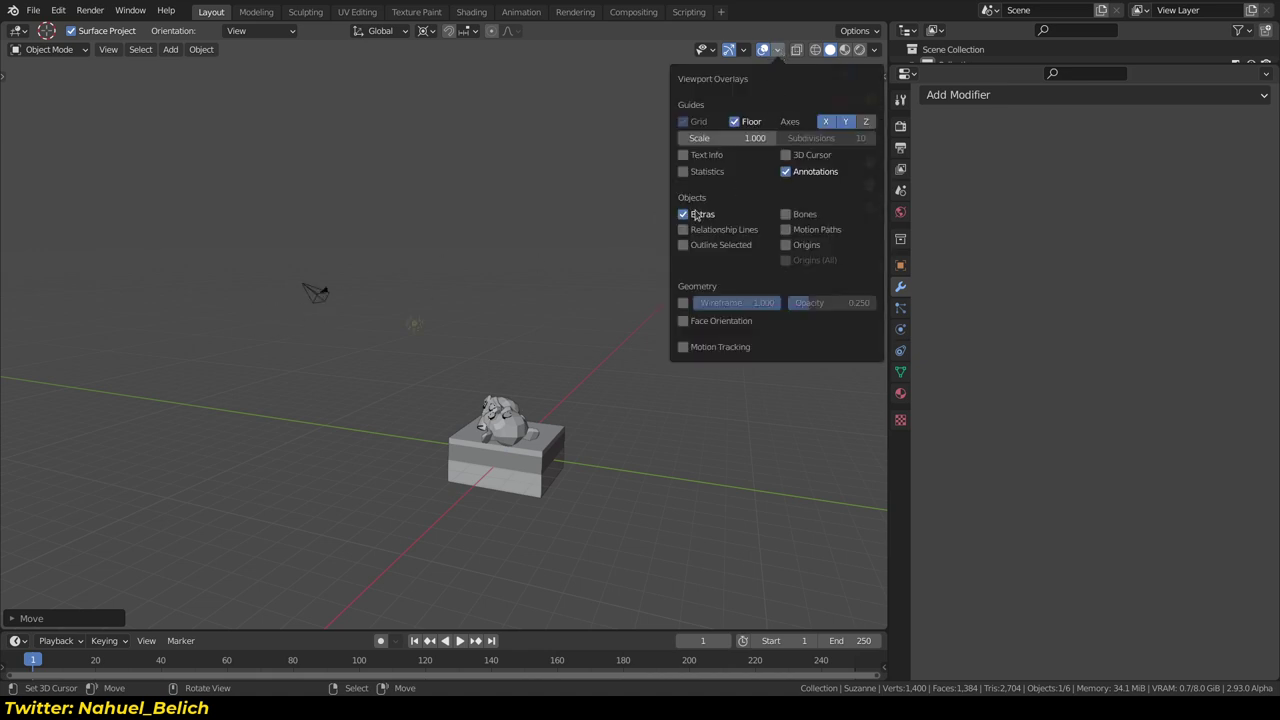
{"action": "left_click", "coordinate": [900, 190]}
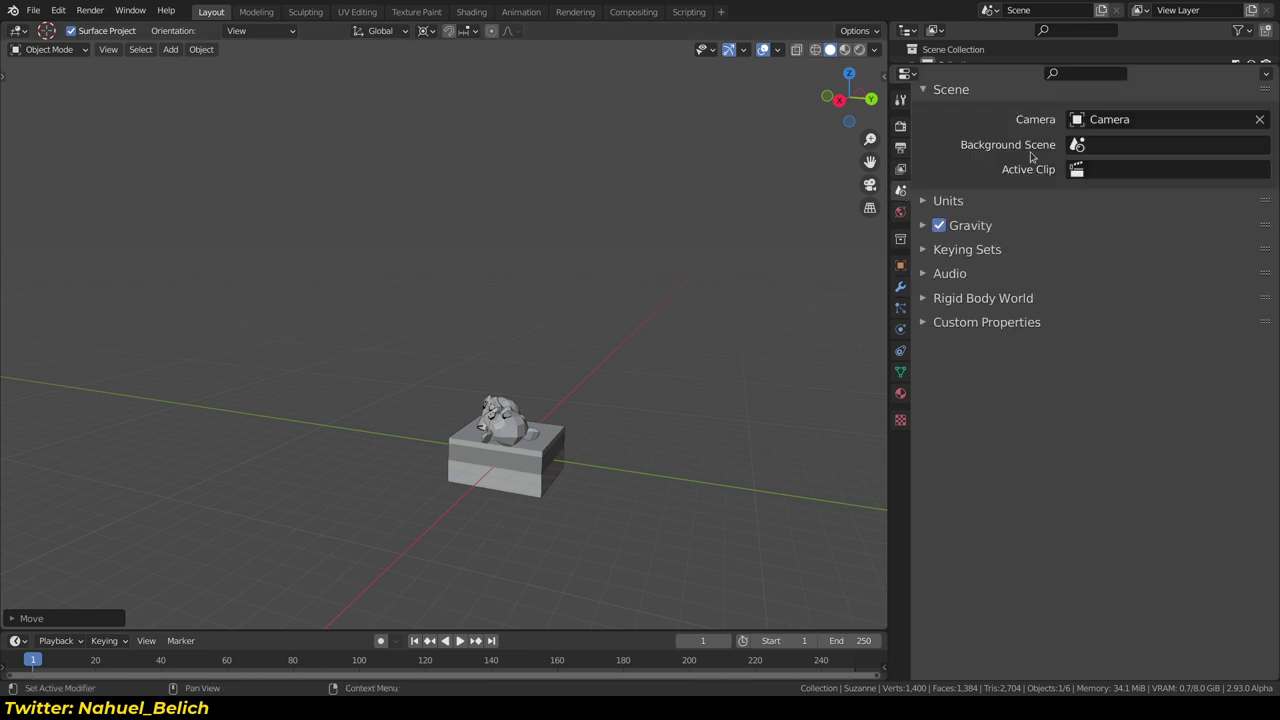
{"action": "left_click", "coordinate": [1102, 120]}
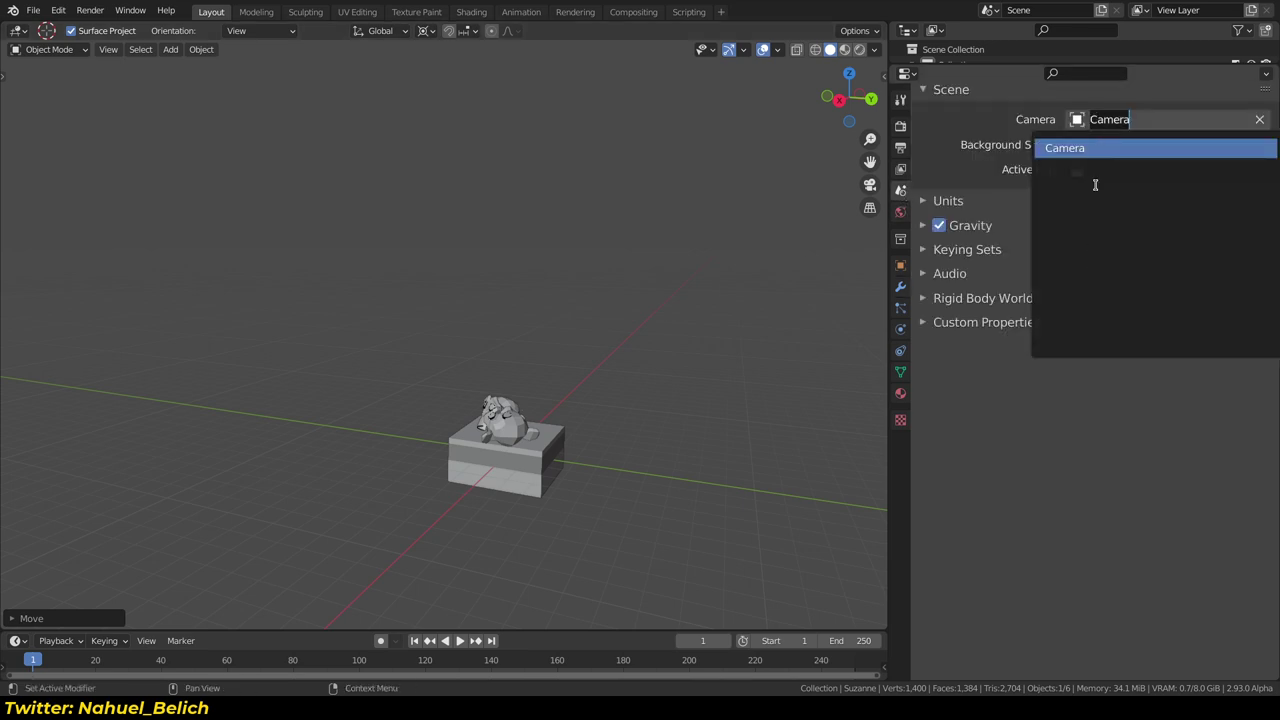
From a lower angle, select a monkey and move it to a new spot on the box
{"action": "middle_click_drag", "start_coordinate": [489, 300], "coordinate": [551, 400]}
{"action": "scroll", "coordinate": [551, 454], "scroll_direction": "up", "scroll_amount": 2}
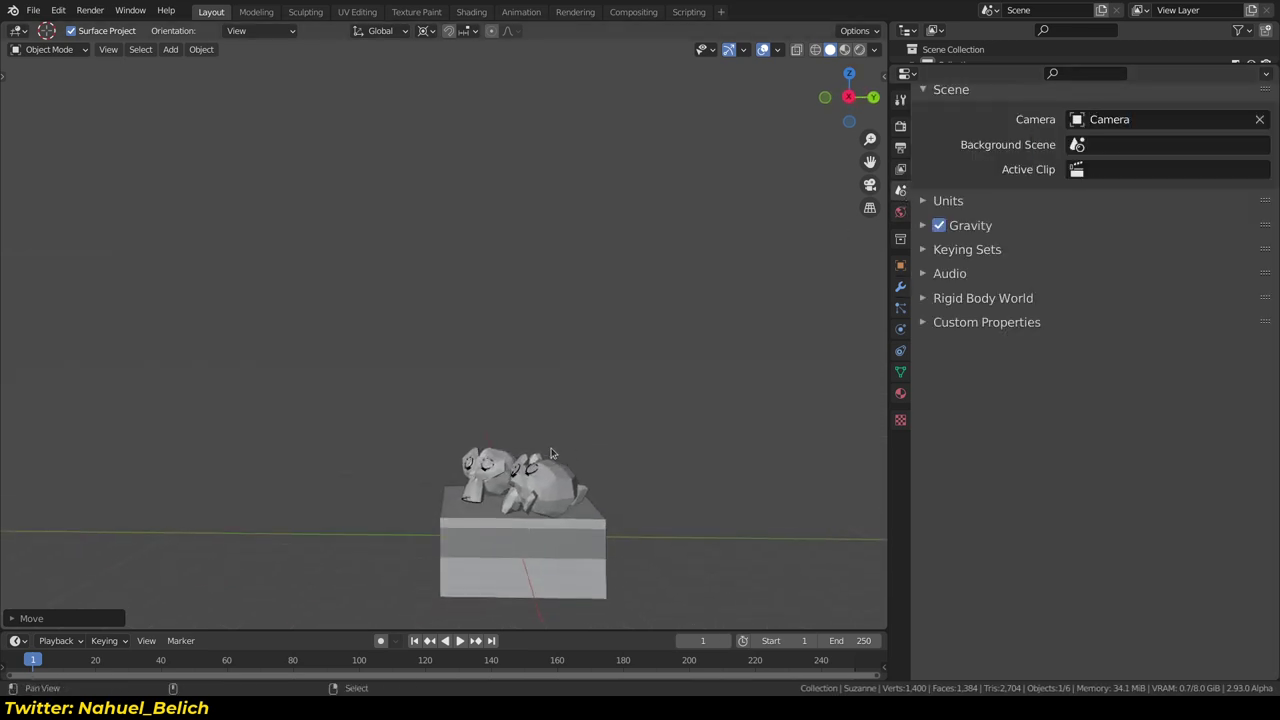
{"action": "scroll", "coordinate": [551, 454], "scroll_direction": "up", "scroll_amount": 3}
{"action": "middle_click_drag", "start_coordinate": [466, 487], "coordinate": [437, 422]}
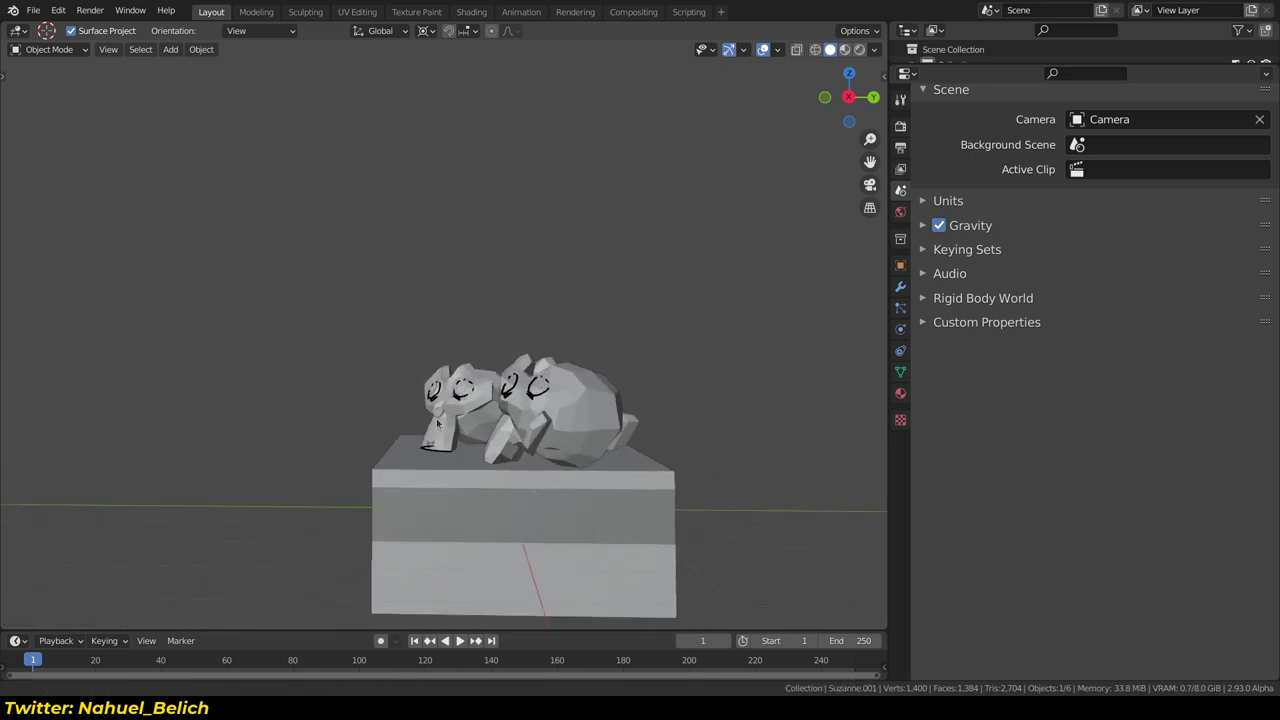
{"action": "scroll", "coordinate": [470, 400], "scroll_direction": "up", "scroll_amount": 3}
{"action": "middle_click_drag", "start_coordinate": [513, 365], "coordinate": [570, 337]}
{"action": "left_click", "coordinate": [570, 337]}
{"action": "key", "text": "g"}
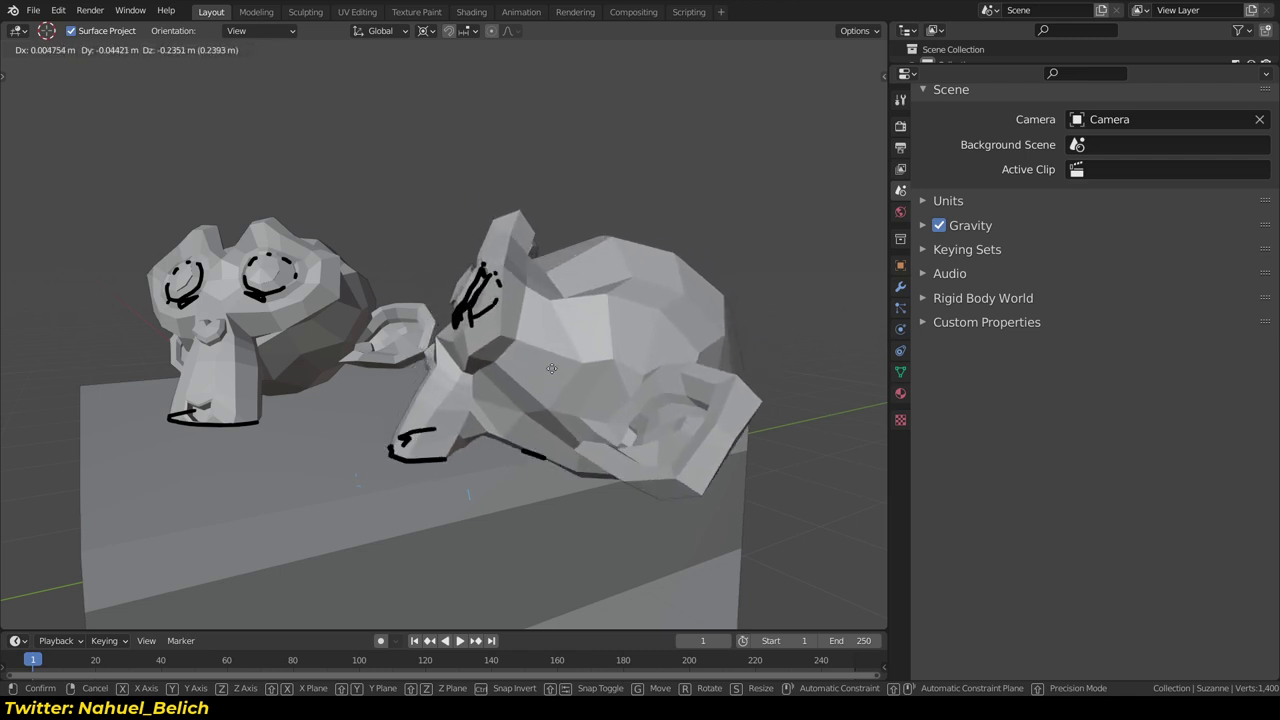
{"action": "left_click", "coordinate": [551, 368]}
Move the right monkey higher on the box, beside the left one
{"action": "mouse_move", "coordinate": [432, 460]}
{"action": "middle_mouse_down"}
{"action": "mouse_move", "coordinate": [514, 352]}
{"action": "mouse_move", "coordinate": [475, 283]}
{"action": "middle_mouse_up"}
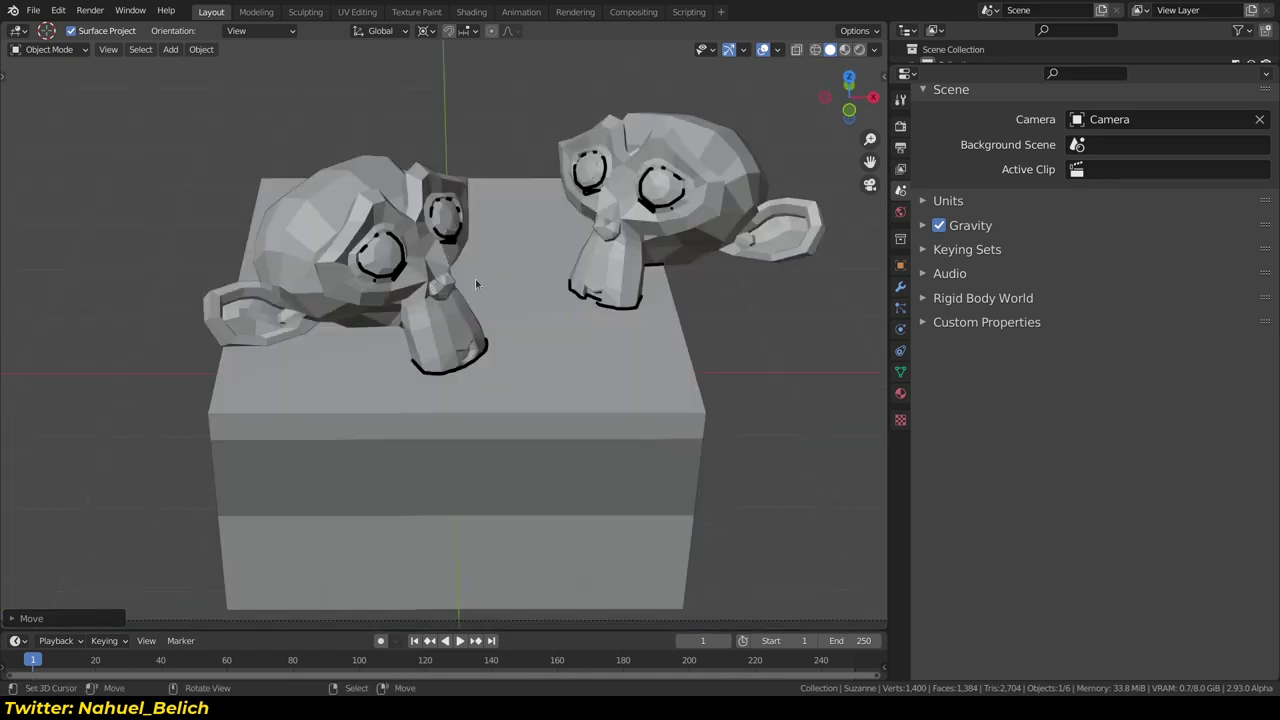
{"action": "key", "text": "g"}
{"action": "left_click", "coordinate": [651, 233]}
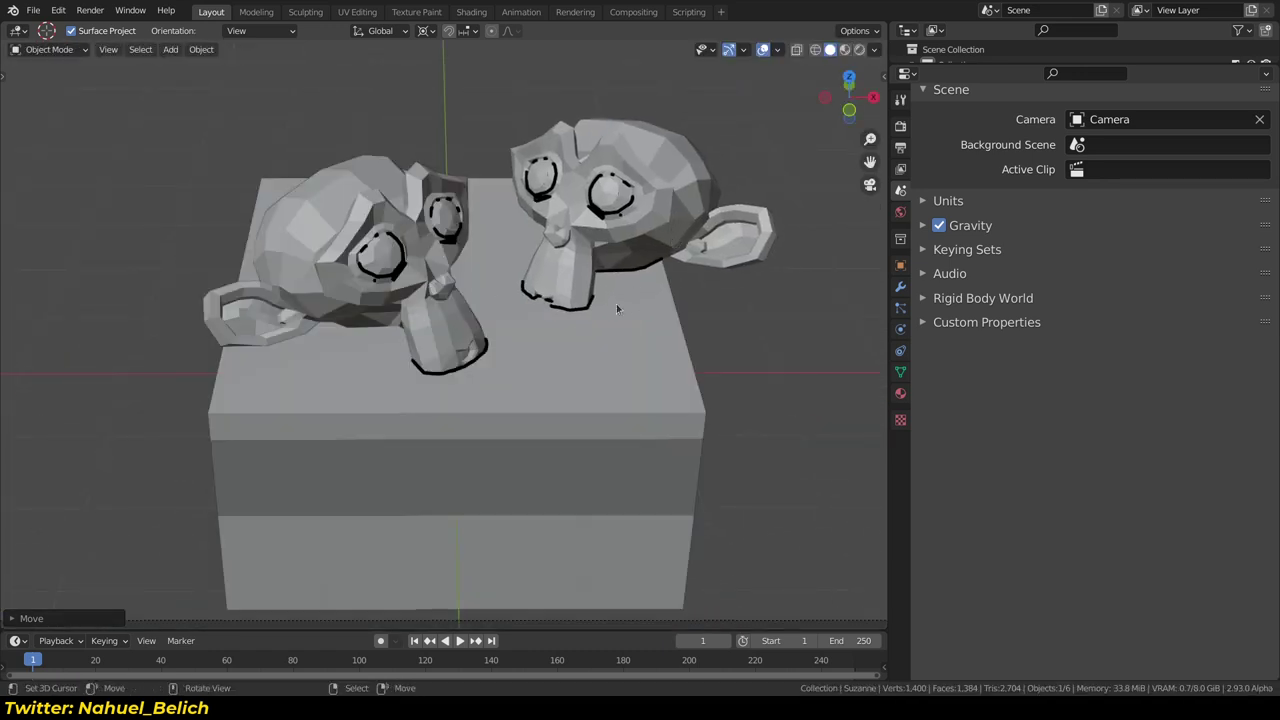
{"action": "key", "text": "g"}
{"action": "left_click", "coordinate": [560, 329]}
Replace Intersections with Crease on the Line Art and lower the crease angle to 83°
{"action": "left_click", "coordinate": [570, 316], "text": "alt"}
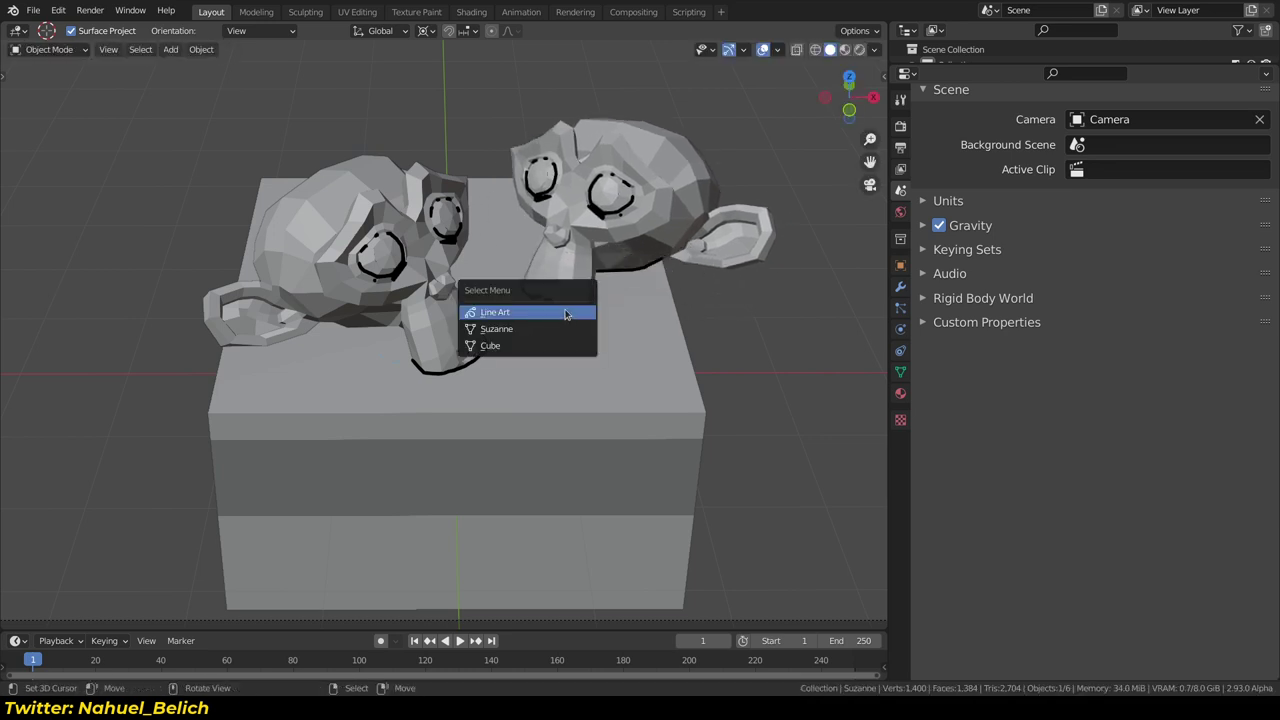
{"action": "left_click", "coordinate": [569, 312]}
{"action": "left_click", "coordinate": [901, 287]}
{"action": "left_click", "coordinate": [1100, 272]}
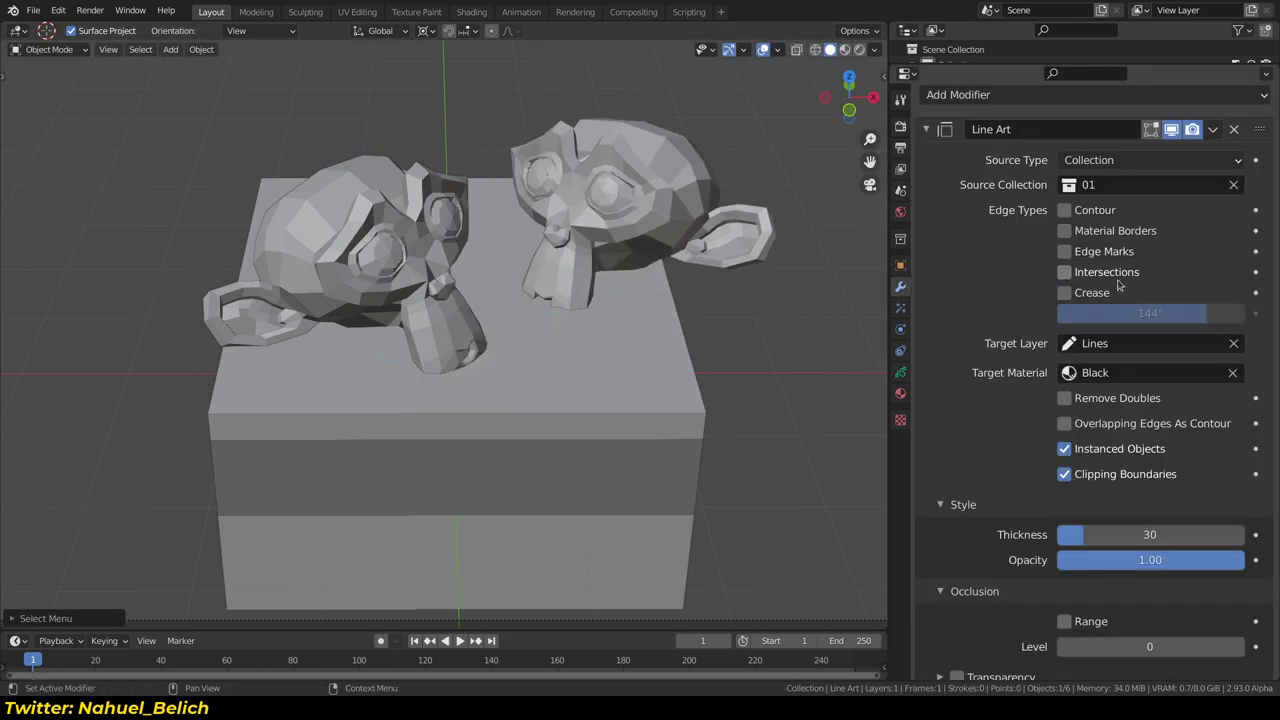
{"action": "left_click", "coordinate": [1100, 294]}
{"action": "mouse_move", "coordinate": [1180, 303]}
{"action": "left_mouse_down"}
{"action": "mouse_move", "coordinate": [1144, 322]}
{"action": "mouse_move", "coordinate": [1260, 314]}
{"action": "left_mouse_up"}
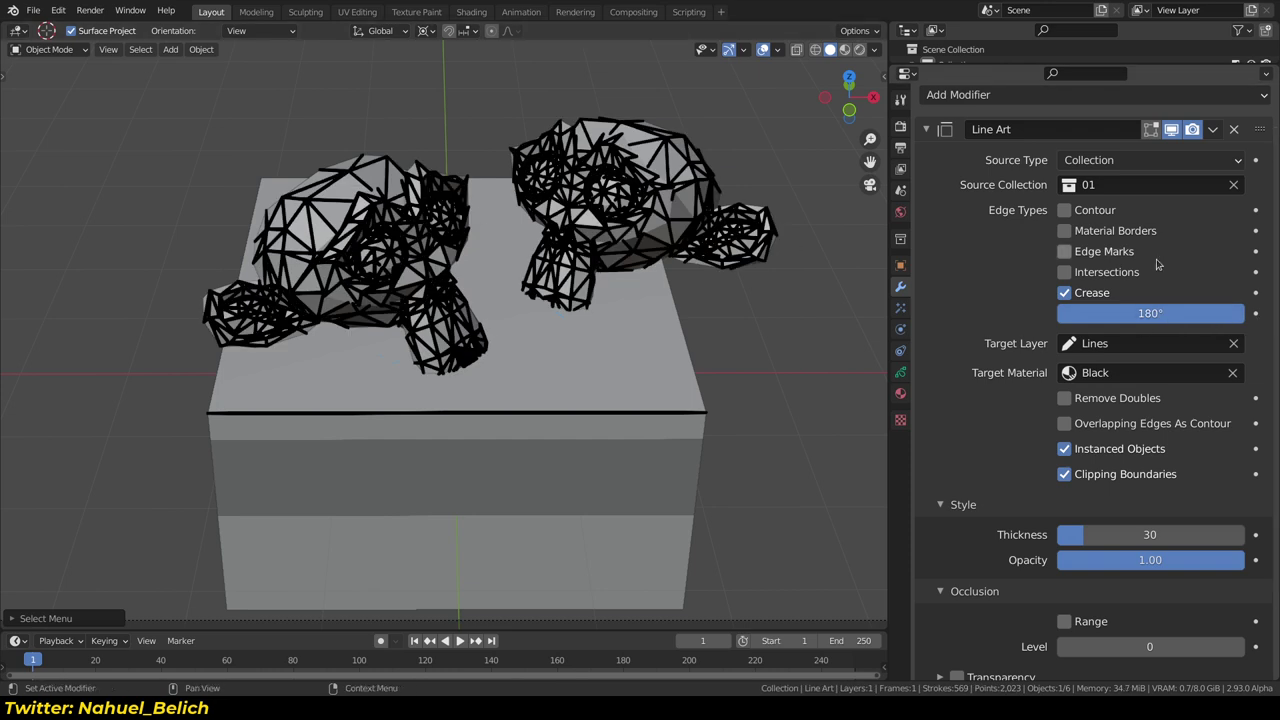
{"action": "left_click_drag", "start_coordinate": [1203, 314], "coordinate": [1143, 314]}
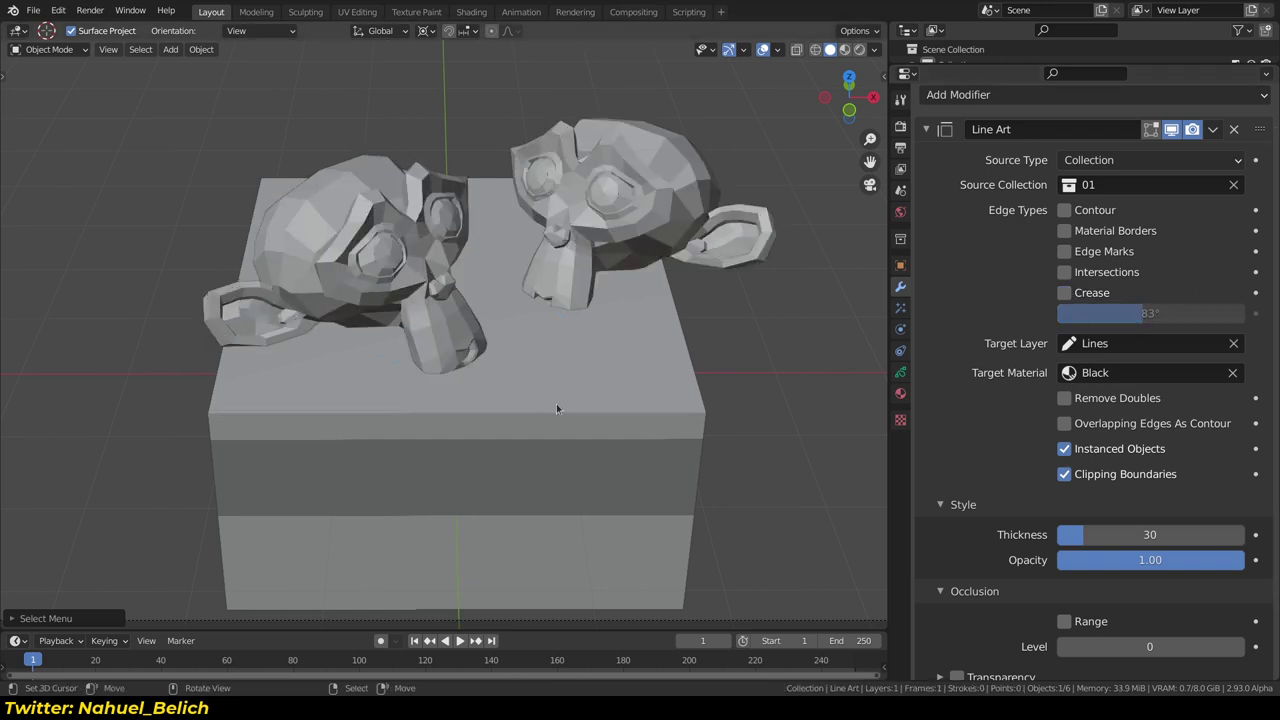
{"action": "left_click", "coordinate": [487, 423]}
Select all cube edges in Edit Mode and mark them as Freestyle edges, undoing a mistaken Mark Sharp
{"action": "key", "text": "Tab"}
{"action": "key", "text": "Tab"}
{"action": "key", "text": "Tab"}
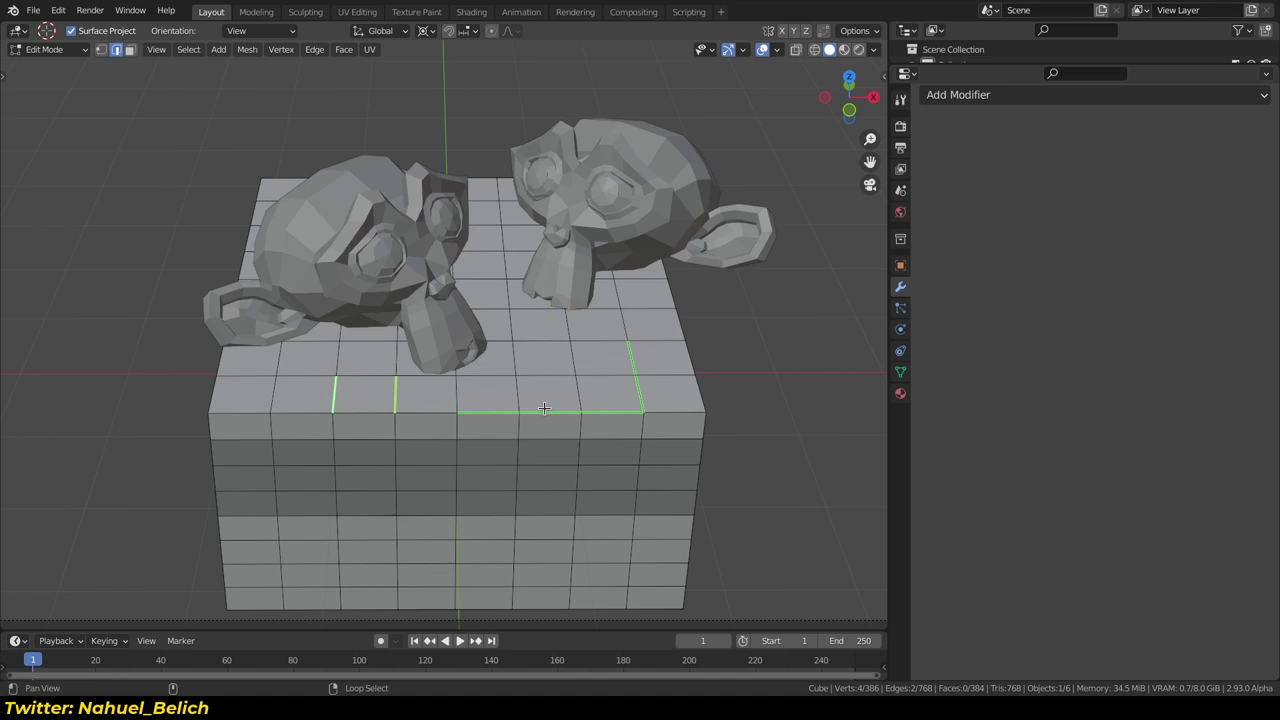
{"action": "key", "text": "a"}
{"action": "key", "text": "ctrl+e"}
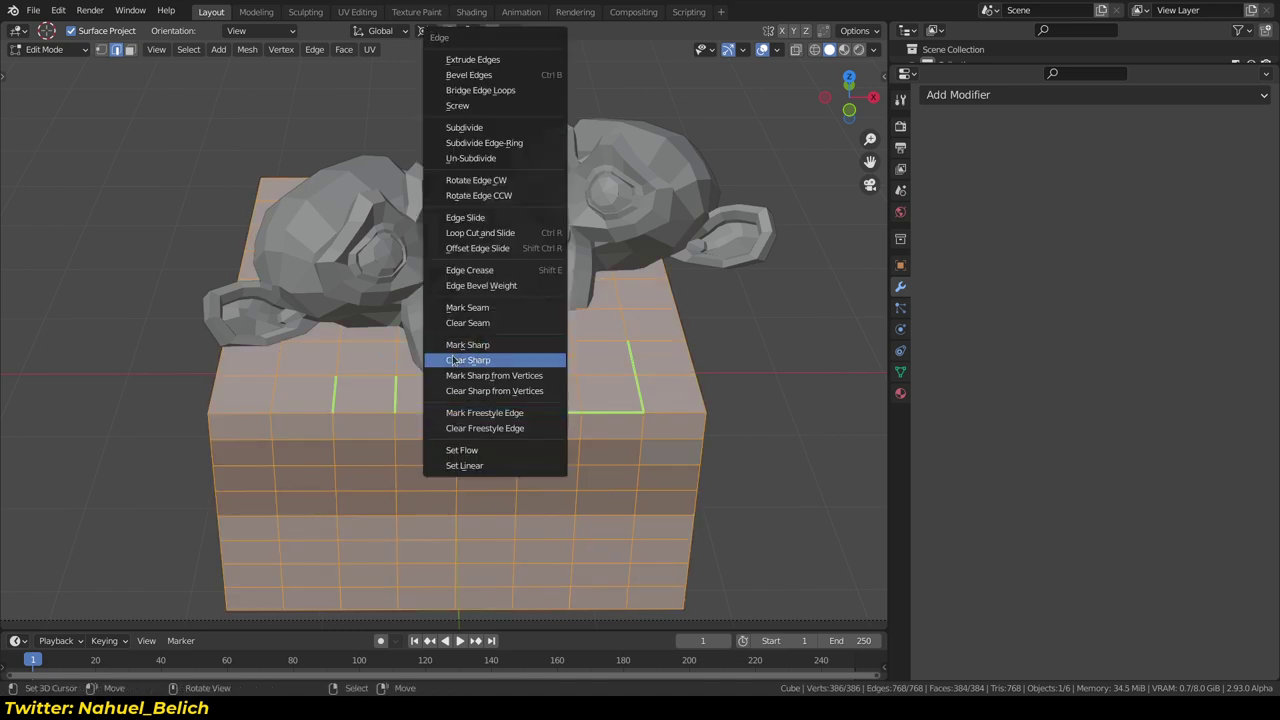
{"action": "left_click", "coordinate": [506, 345]}
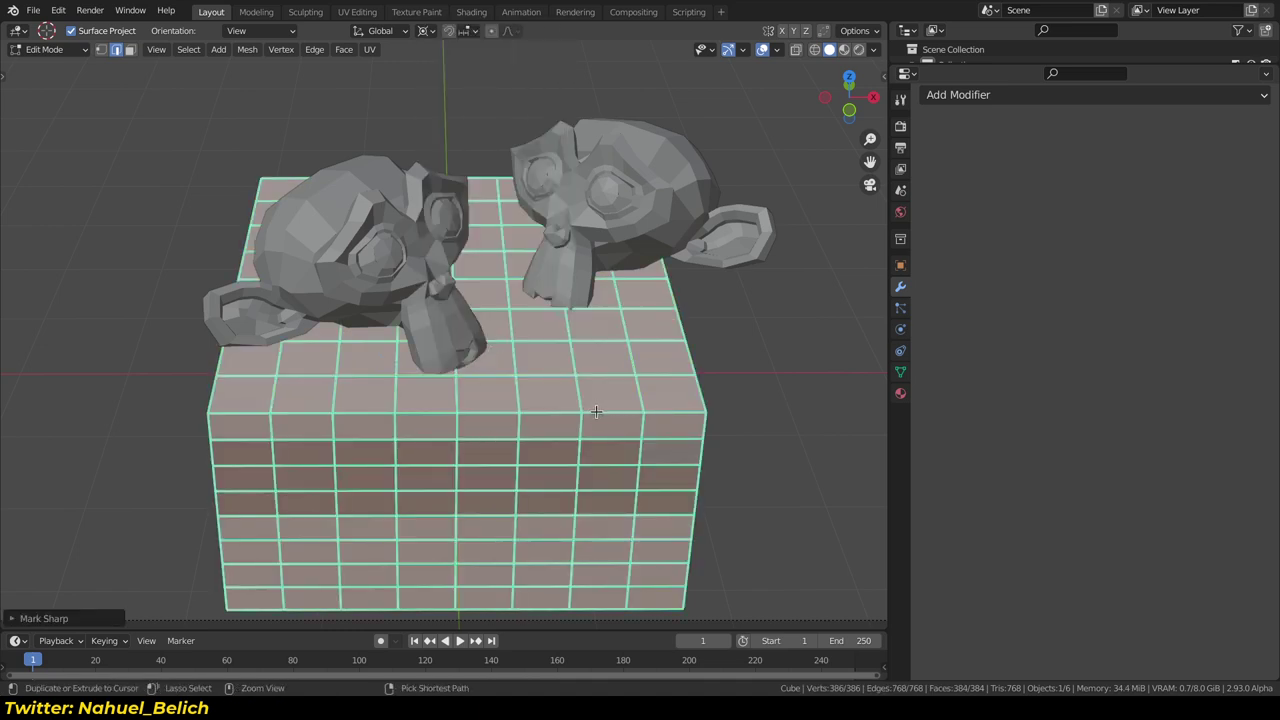
{"action": "key", "text": "ctrl+z"}
{"action": "key", "text": "ctrl+e"}
{"action": "left_click", "coordinate": [584, 484]}
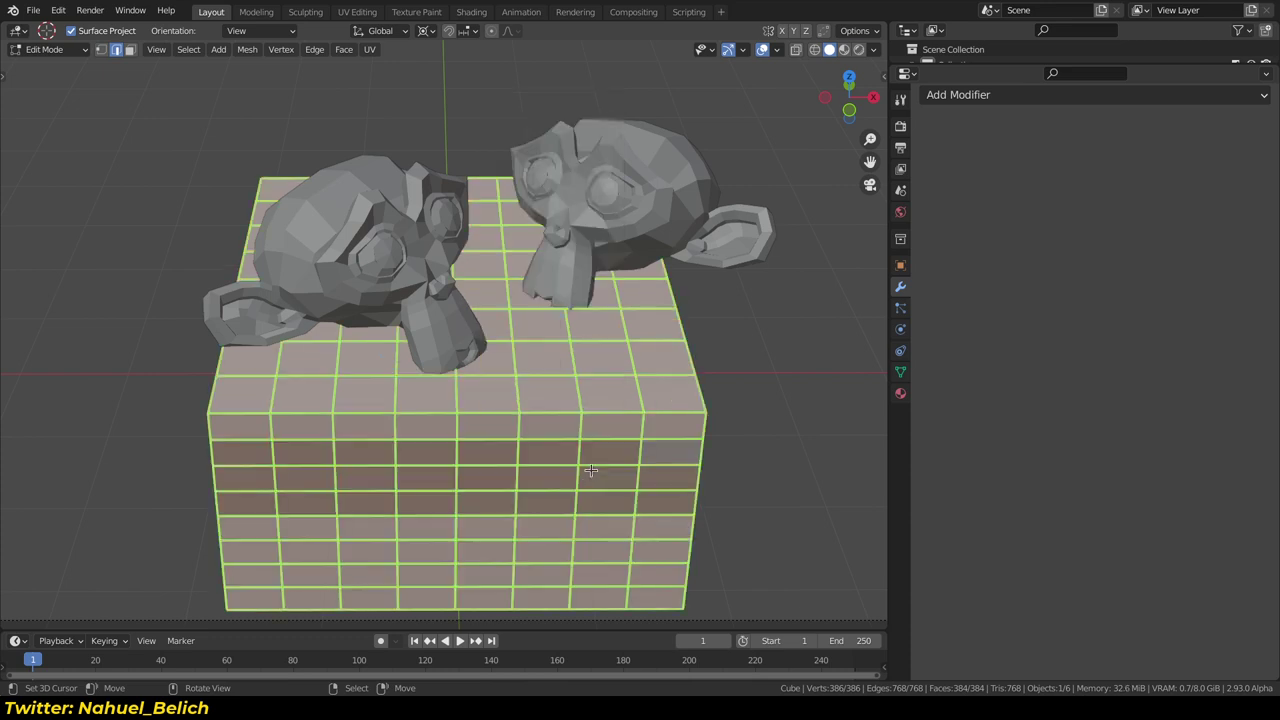
{"action": "key", "text": "Tab"}
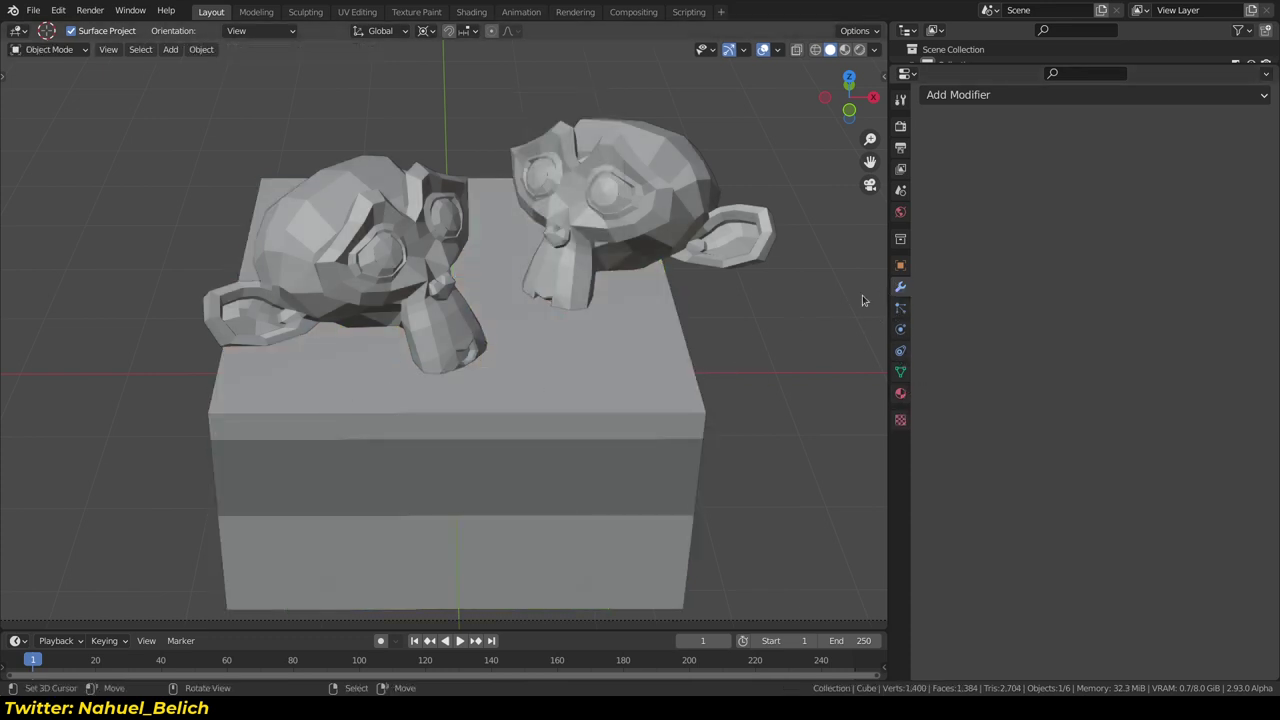
Select the Line Art object in collection 01 and set its modifier to trace Edge Marks
{"action": "left_click_drag", "start_coordinate": [993, 62], "coordinate": [990, 186]}
{"action": "left_click", "coordinate": [912, 141]}
{"action": "scroll", "coordinate": [930, 140], "scroll_direction": "down", "scroll_amount": 3}
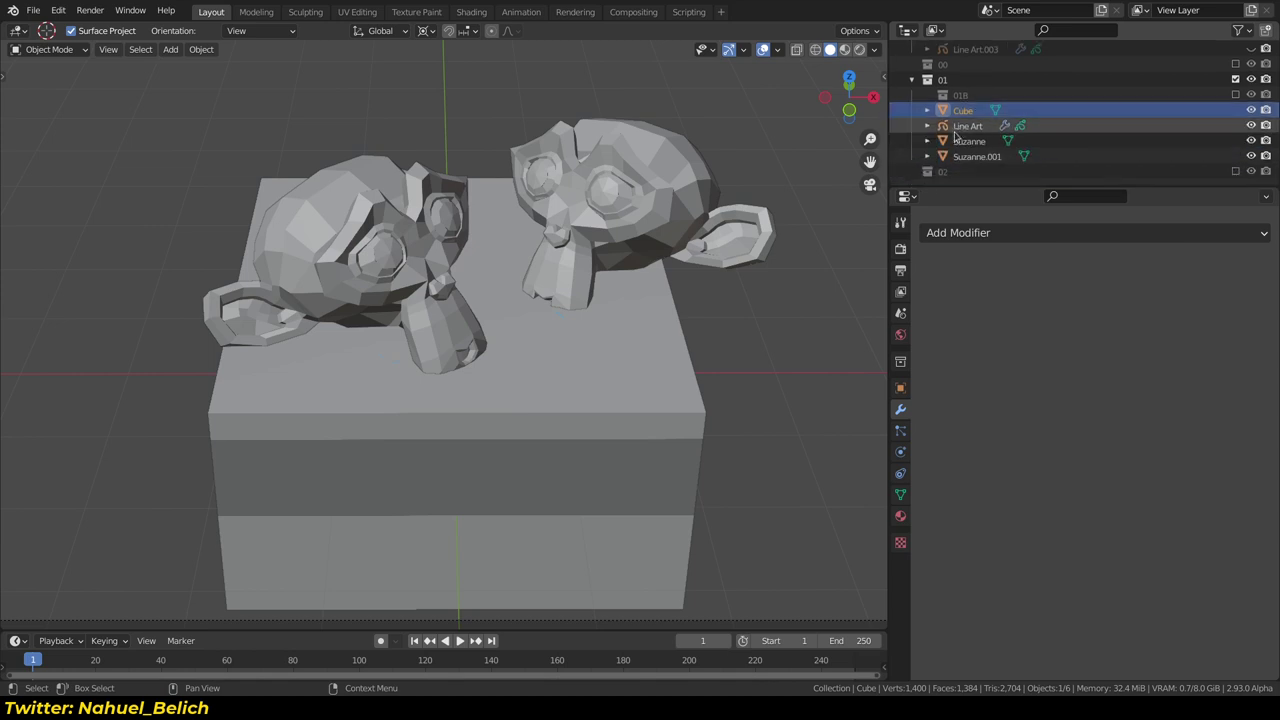
{"action": "left_click", "coordinate": [950, 127]}
{"action": "left_click", "coordinate": [901, 495]}
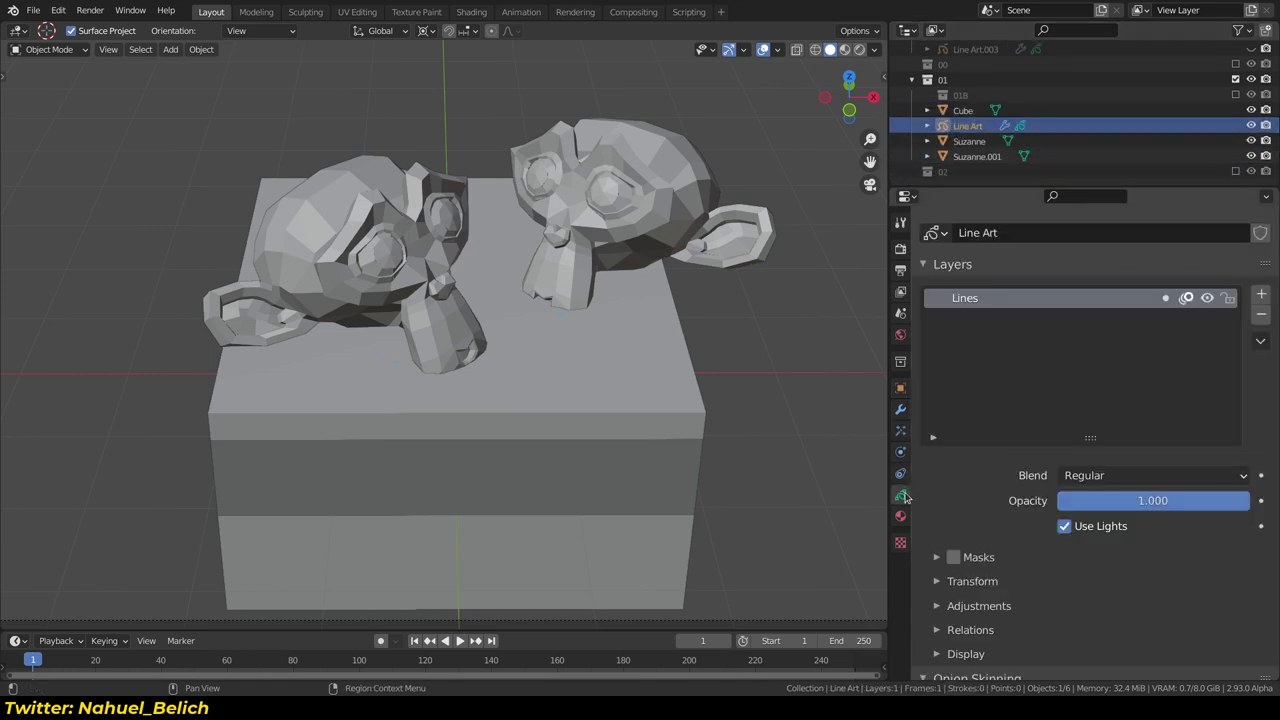
{"action": "scroll", "coordinate": [965, 258], "scroll_direction": "up", "scroll_amount": 1}
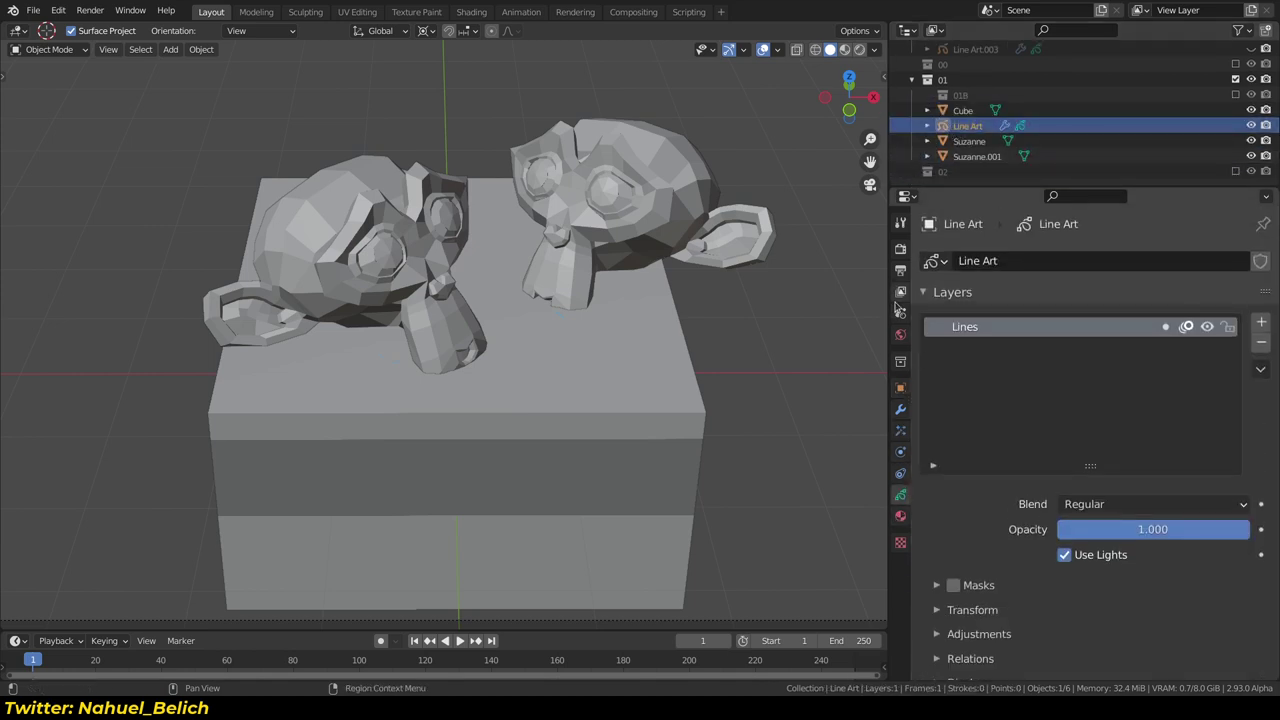
{"action": "left_click", "coordinate": [900, 408]}
{"action": "left_click", "coordinate": [1064, 335]}
{"action": "left_click", "coordinate": [1064, 335]}
{"action": "left_click", "coordinate": [1064, 356]}
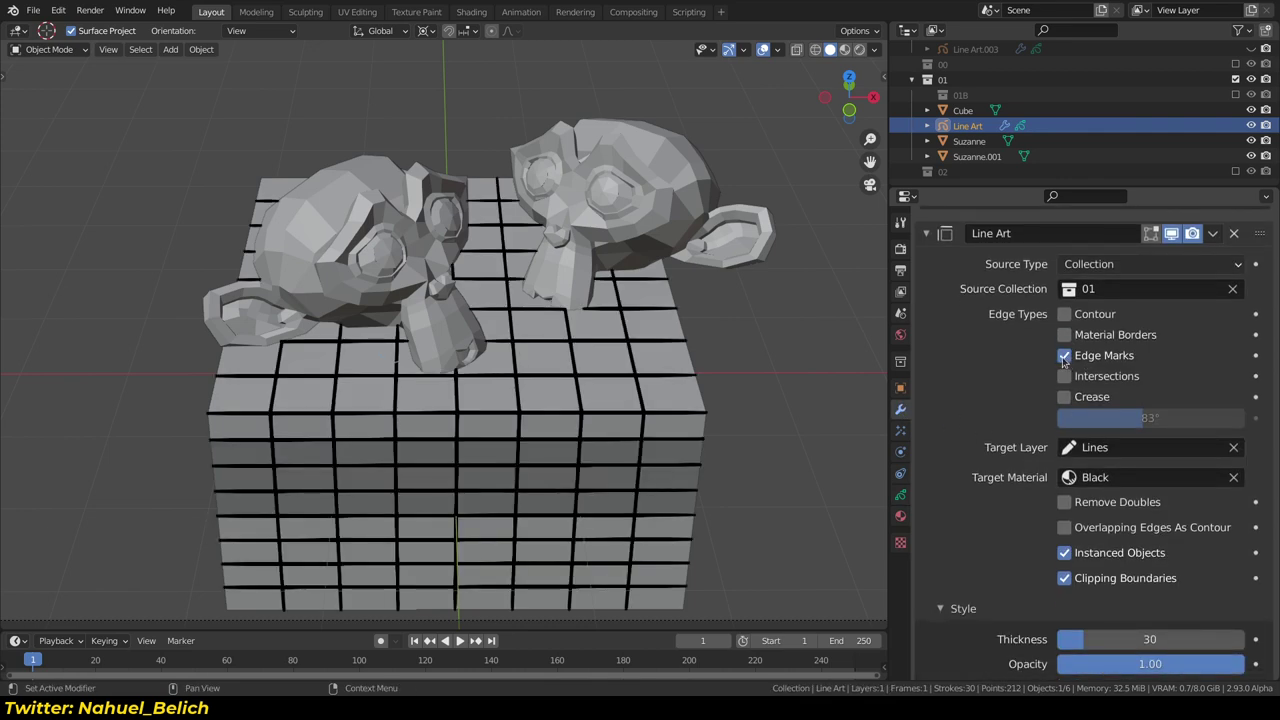
Subdivide the Cube with Ctrl+2 and Optimal Display, delete that modifier, then show collection 01B
{"action": "left_click", "coordinate": [662, 405]}
{"action": "key", "text": "ctrl+2"}
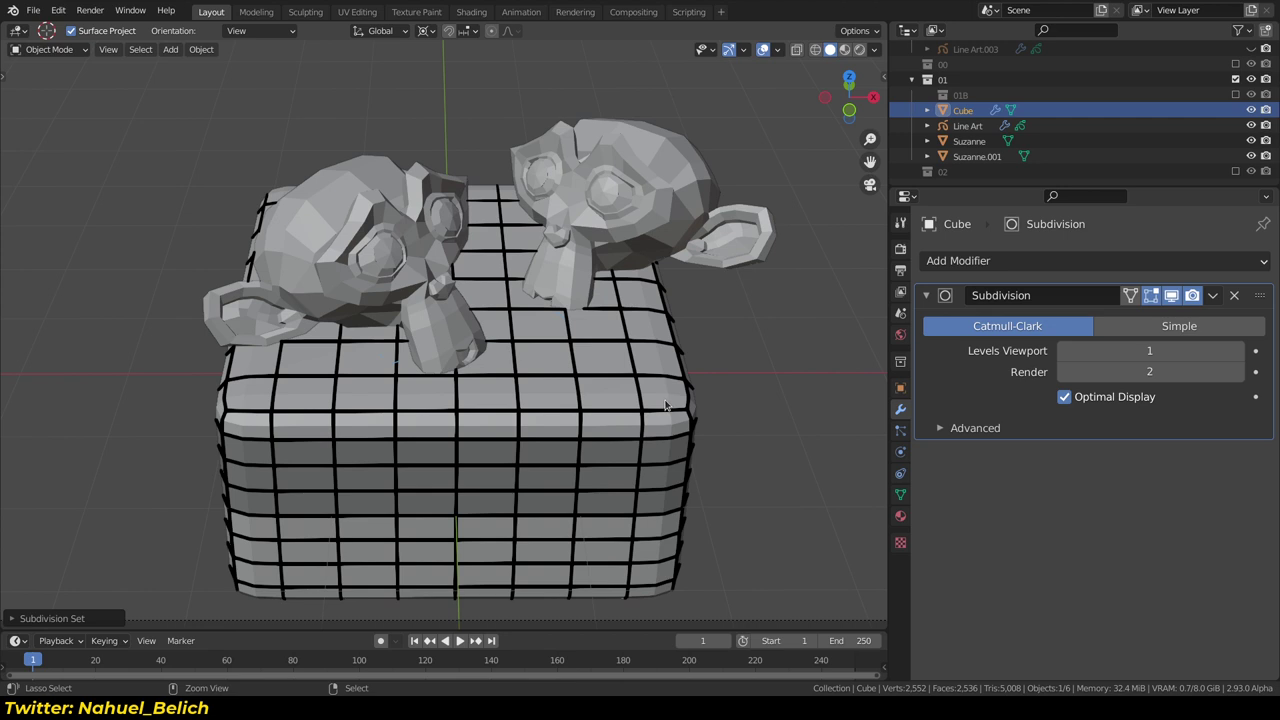
{"action": "scroll", "coordinate": [662, 405], "scroll_direction": "down", "scroll_amount": 3}
{"action": "mouse_move", "coordinate": [622, 431]}
{"action": "middle_mouse_down"}
{"action": "mouse_move", "coordinate": [837, 371]}
{"action": "mouse_move", "coordinate": [677, 360]}
{"action": "mouse_move", "coordinate": [547, 407]}
{"action": "middle_mouse_up"}
{"action": "scroll", "coordinate": [547, 407], "scroll_direction": "up", "scroll_amount": 2}
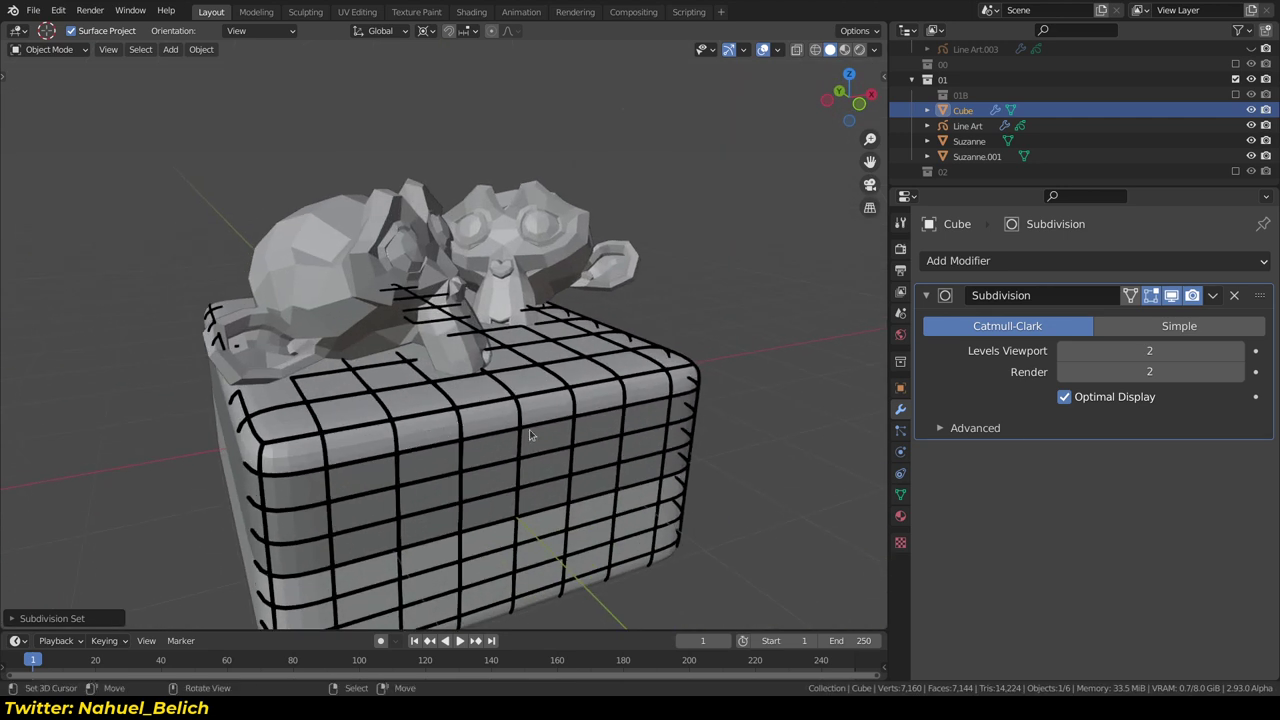
{"action": "left_click", "coordinate": [1063, 397]}
{"action": "middle_click_drag", "start_coordinate": [560, 440], "coordinate": [510, 283]}
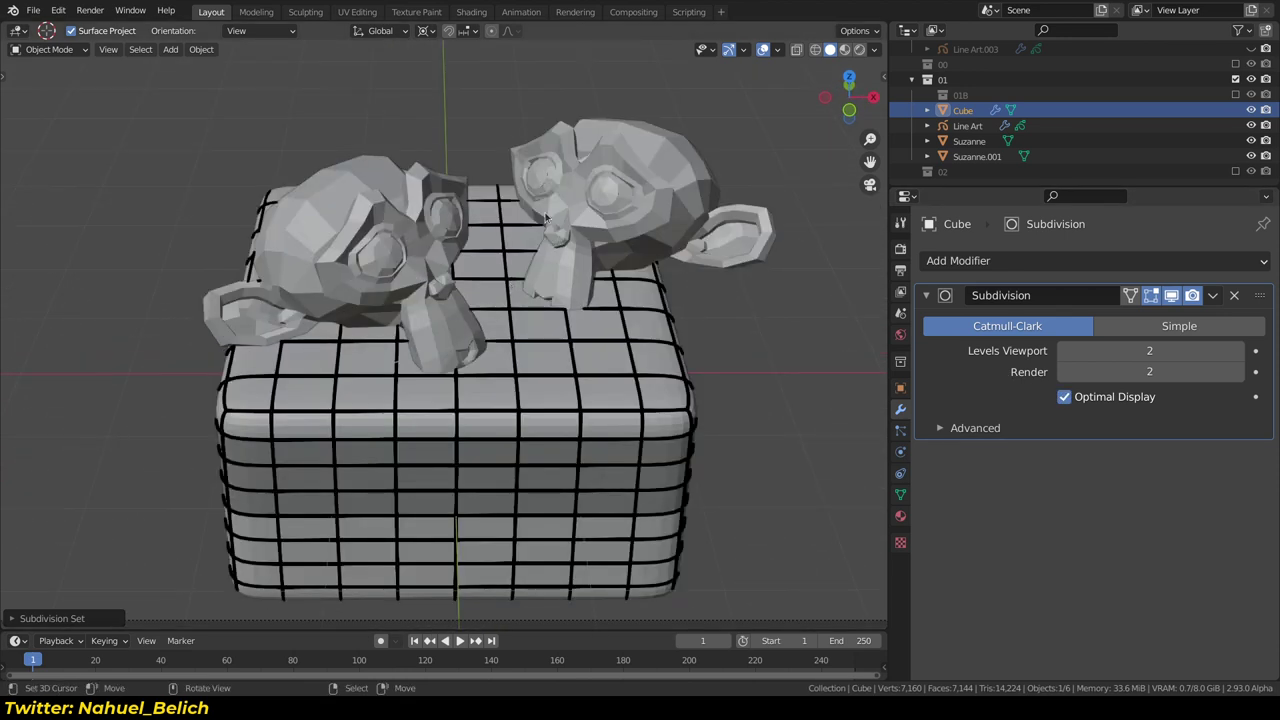
{"action": "left_click", "coordinate": [1235, 297]}
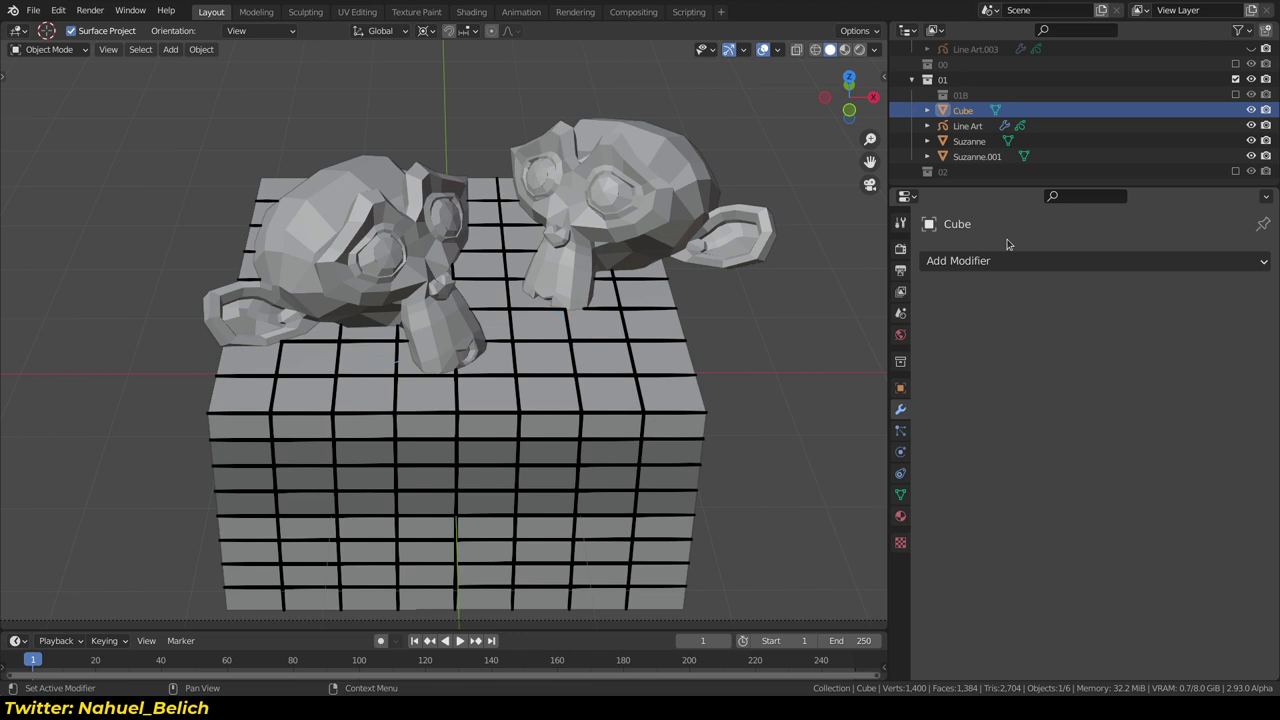
{"action": "left_click", "coordinate": [945, 95]}
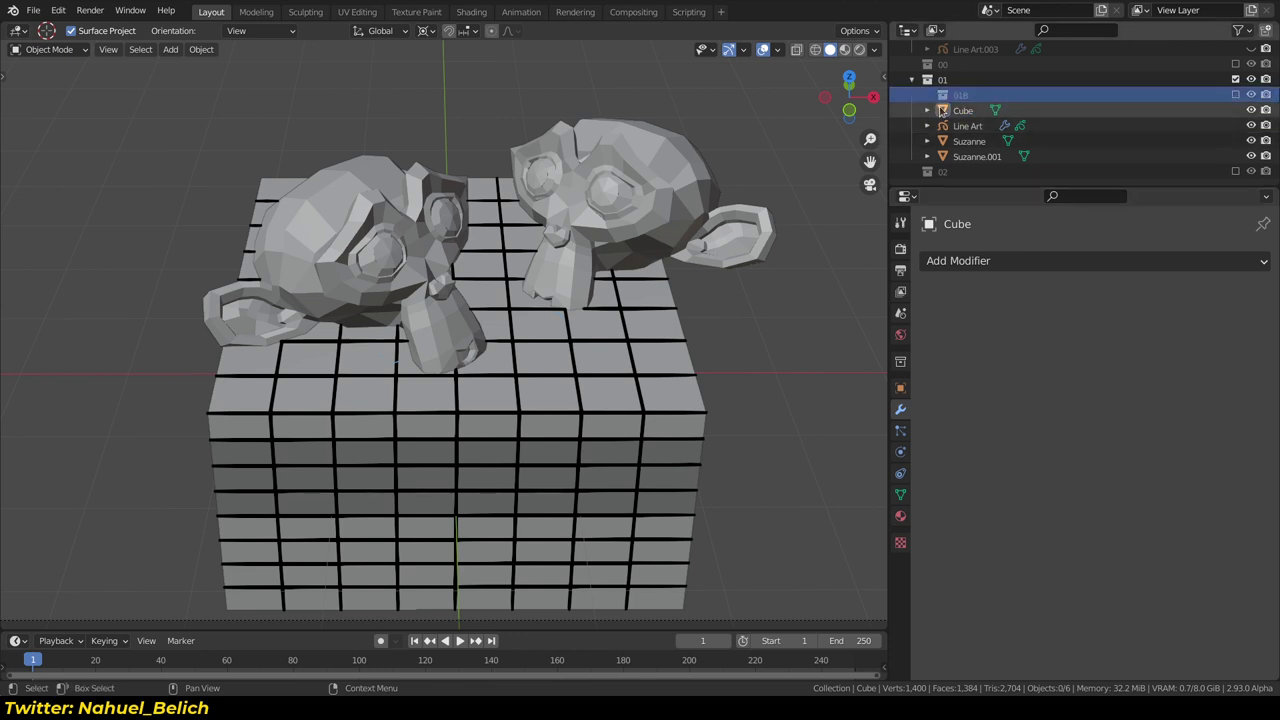
{"action": "left_click", "coordinate": [1236, 94]}
Hide 01B, view through the camera, and switch Line Art to Contour, Material Borders, Intersections, Crease
{"action": "left_click", "coordinate": [1236, 94]}
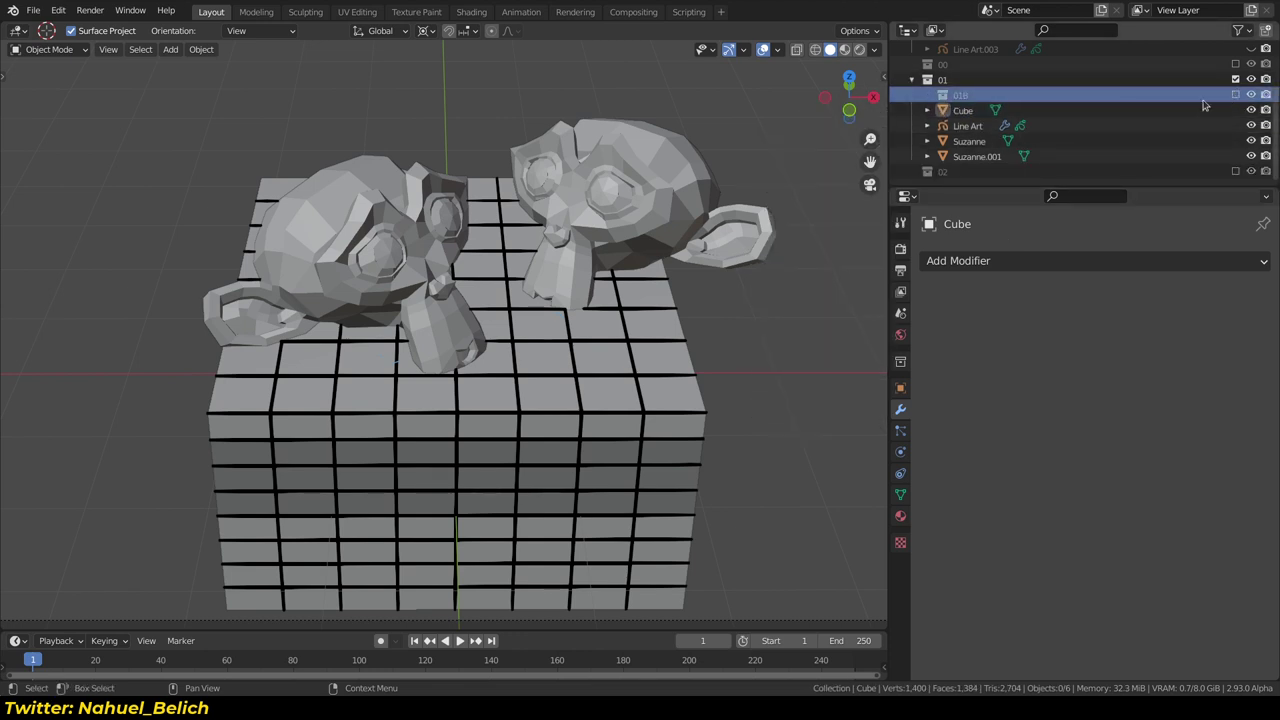
{"action": "left_click", "coordinate": [683, 338]}
{"action": "left_click", "coordinate": [672, 343]}
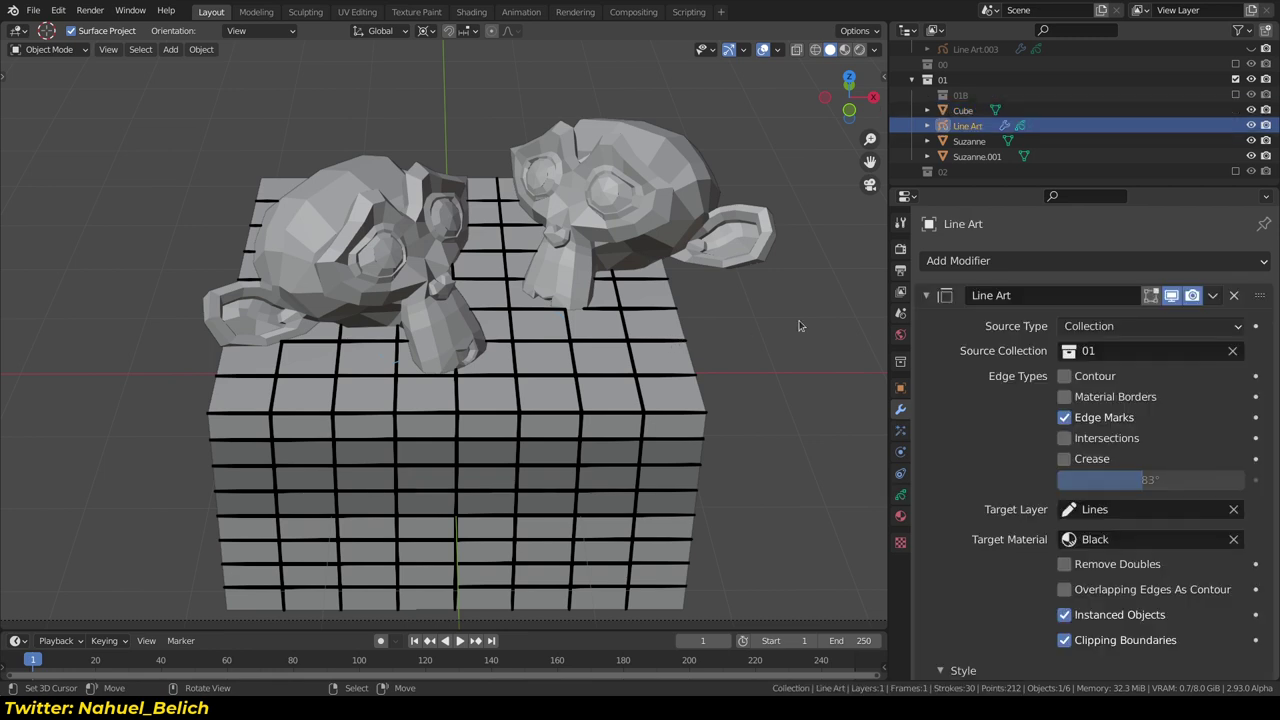
{"action": "key", "text": "KP_0"}
{"action": "left_click", "coordinate": [1066, 417]}
{"action": "left_click", "coordinate": [1066, 376]}
{"action": "left_click", "coordinate": [1064, 397]}
{"action": "left_click", "coordinate": [1064, 438]}
{"action": "left_click", "coordinate": [1064, 459]}
Turn on removal of doubled lines in the Line Art modifier
{"action": "middle_click_drag", "start_coordinate": [690, 380], "coordinate": [702, 396]}
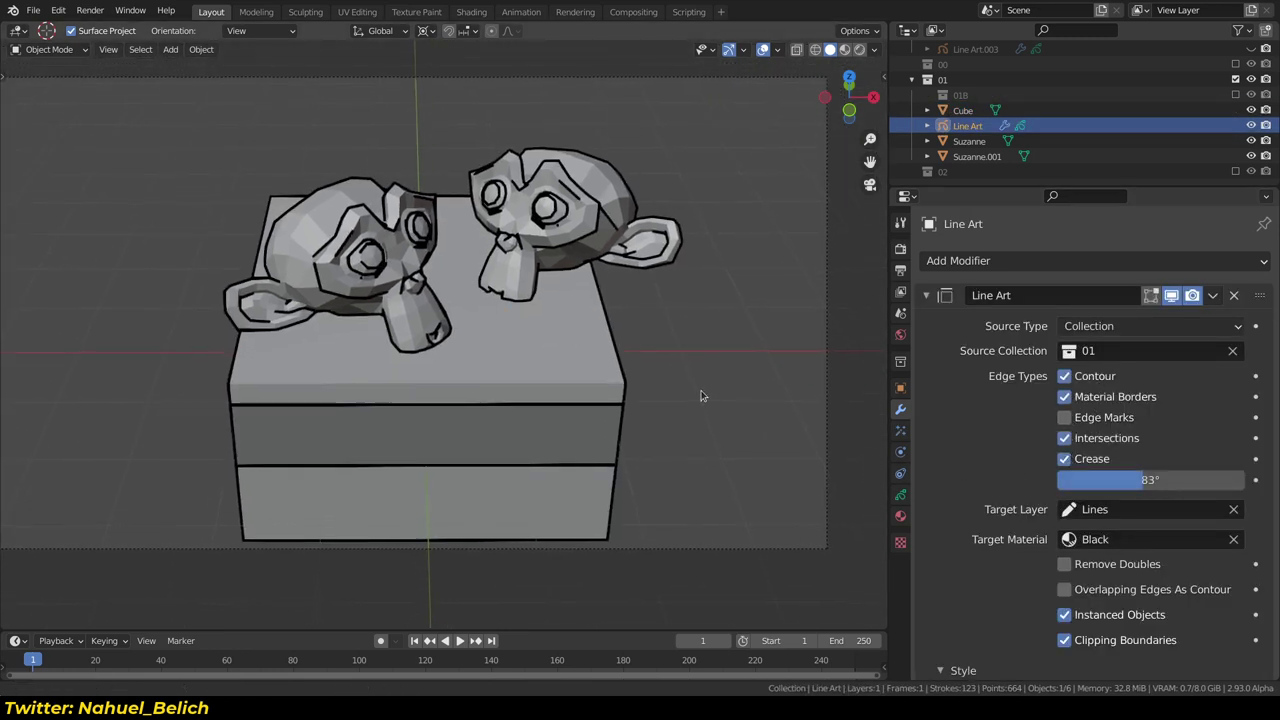
{"action": "scroll", "coordinate": [702, 396], "scroll_direction": "up", "scroll_amount": 1}
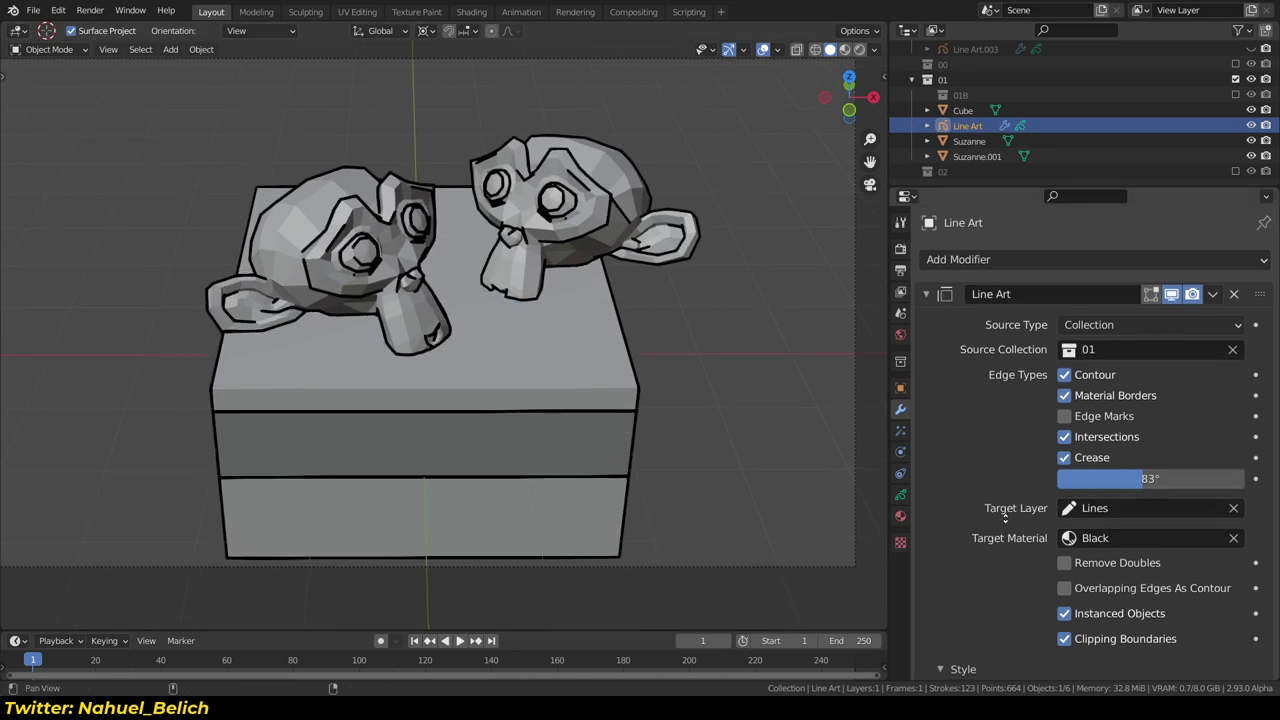
{"action": "scroll", "coordinate": [1066, 427], "scroll_direction": "down", "scroll_amount": 3}
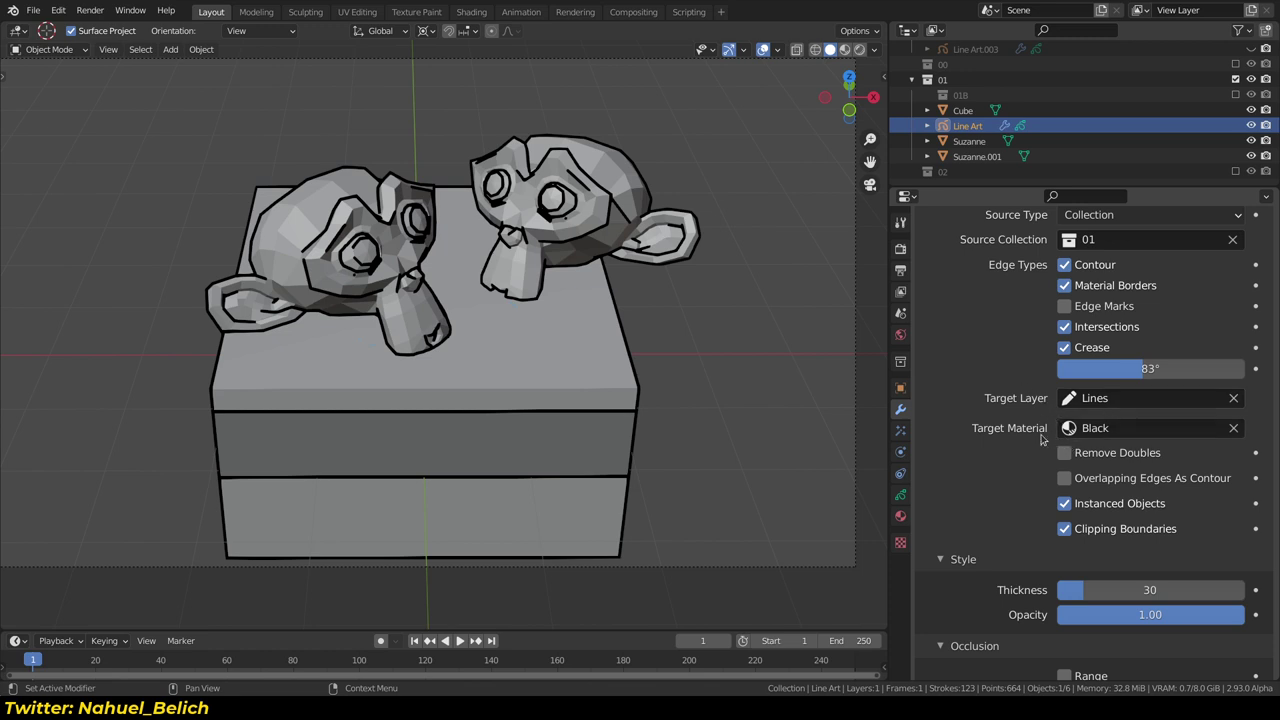
{"action": "scroll", "coordinate": [1042, 440], "scroll_direction": "down", "scroll_amount": 2}
{"action": "left_click", "coordinate": [1064, 398]}
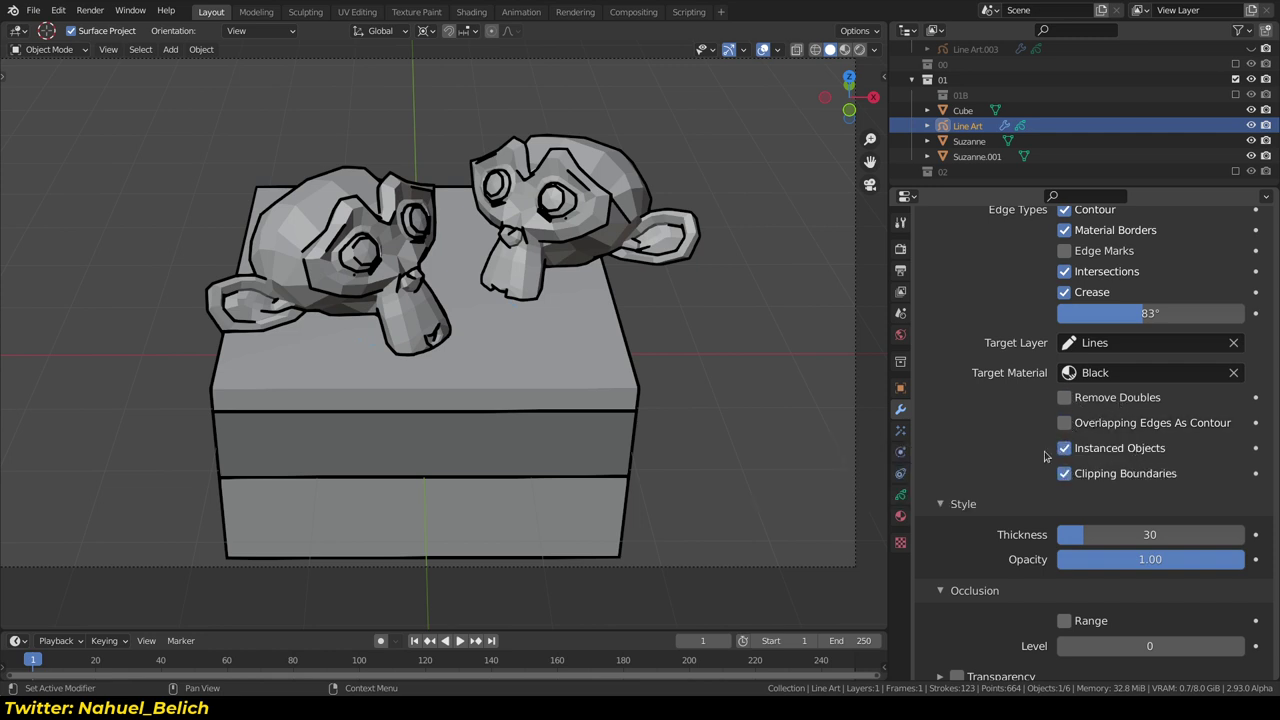
{"action": "scroll", "coordinate": [1010, 467], "scroll_direction": "down", "scroll_amount": 1}
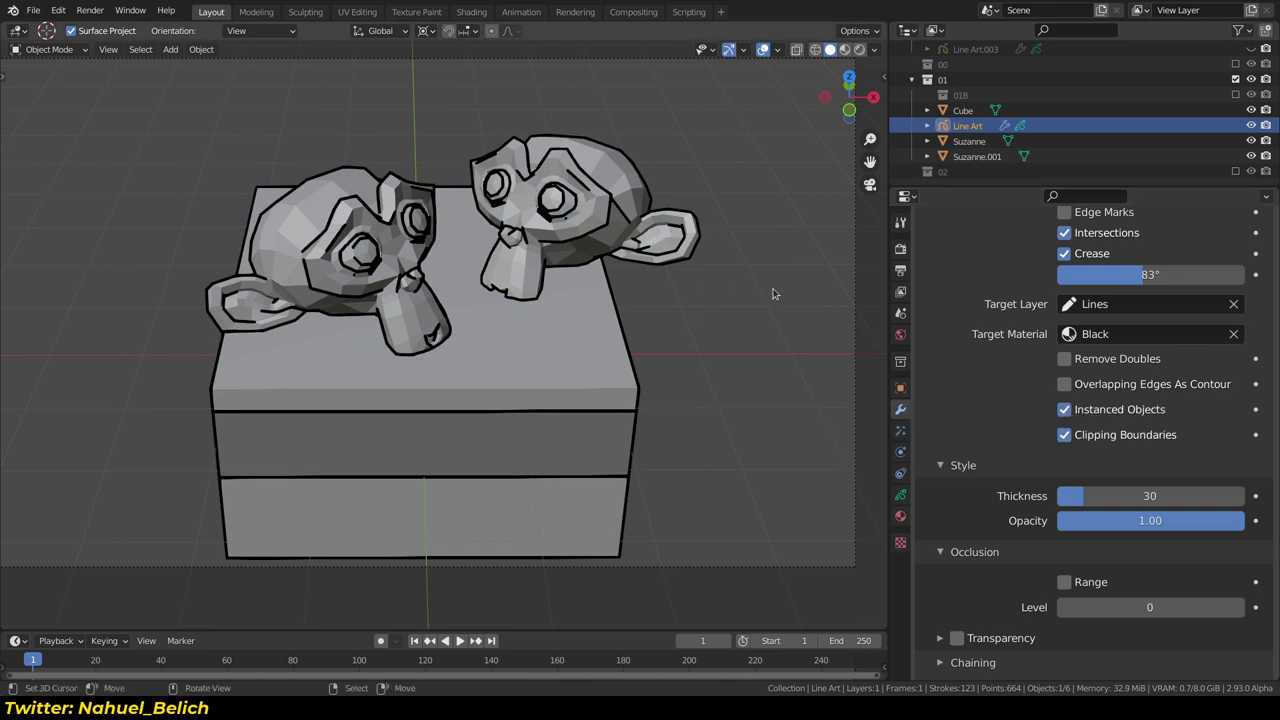
Enable collection 01B, turn off Instanced Objects, and inspect the Plane's mesh in Edit Mode
{"action": "left_click", "coordinate": [1235, 95]}
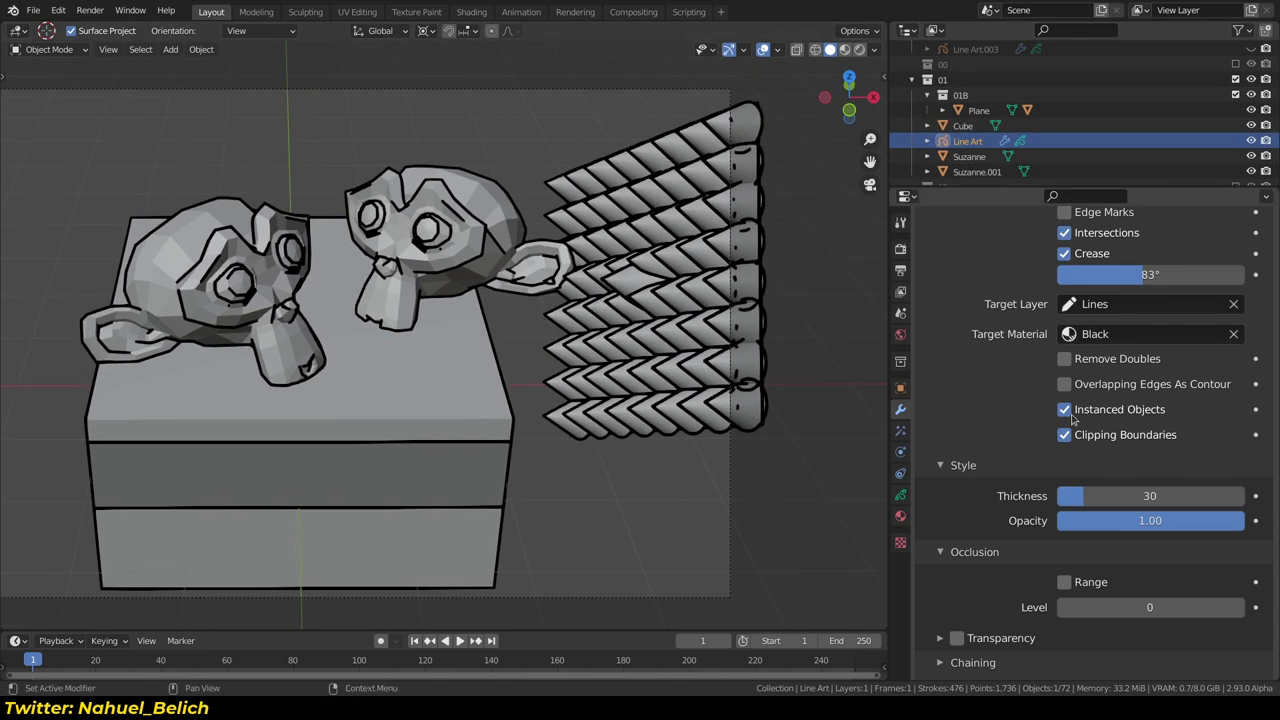
{"action": "left_click", "coordinate": [1066, 410]}
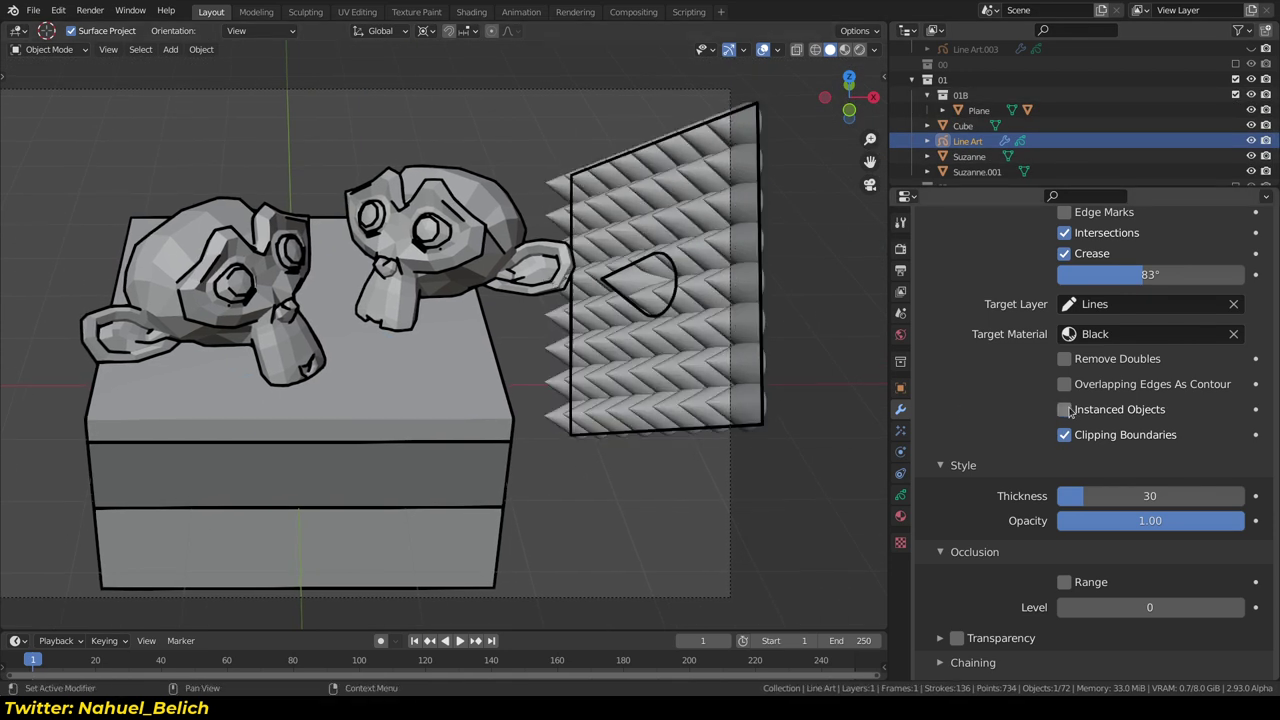
{"action": "left_click", "coordinate": [633, 291]}
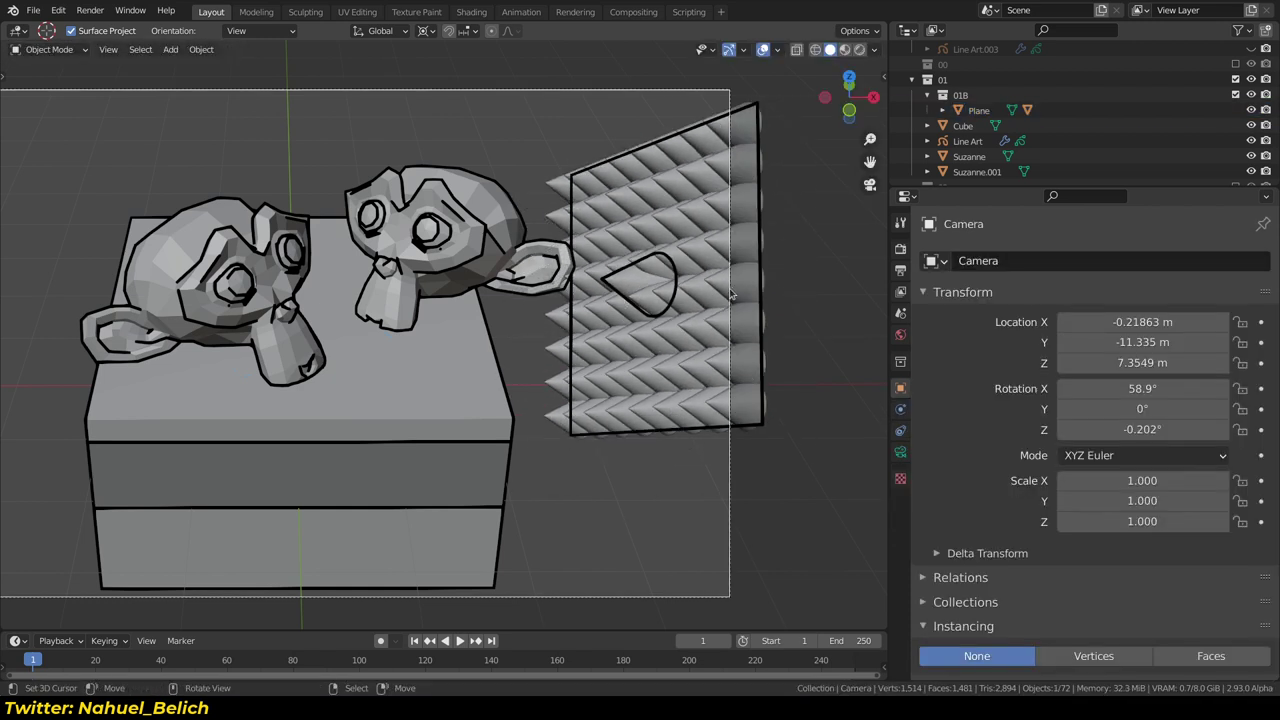
{"action": "left_click", "coordinate": [768, 292]}
{"action": "key", "text": "g"}
{"action": "right_click", "coordinate": [800, 295]}
{"action": "key", "text": "ctrl+Tab"}
{"action": "left_click", "coordinate": [880, 290]}
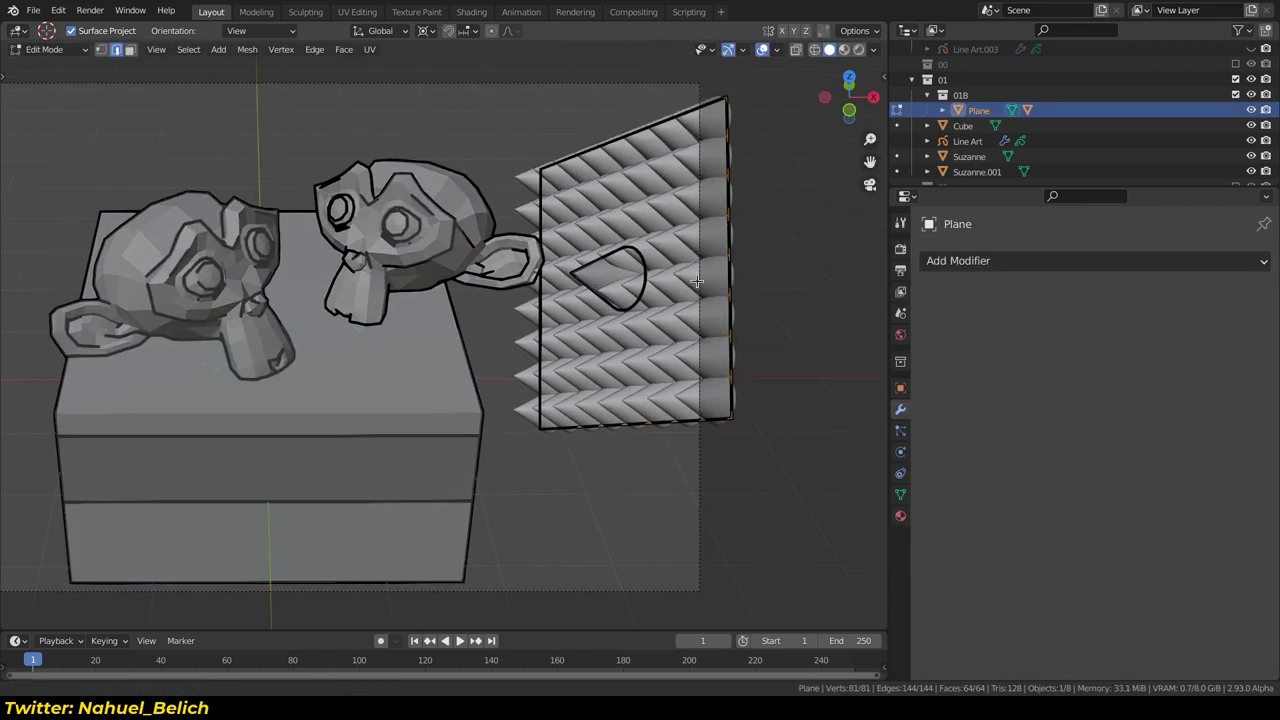
{"action": "scroll", "coordinate": [600, 338], "scroll_direction": "up", "scroll_amount": 3}
{"action": "scroll", "coordinate": [600, 338], "scroll_direction": "down", "scroll_amount": 2}
{"action": "key", "text": "Tab"}
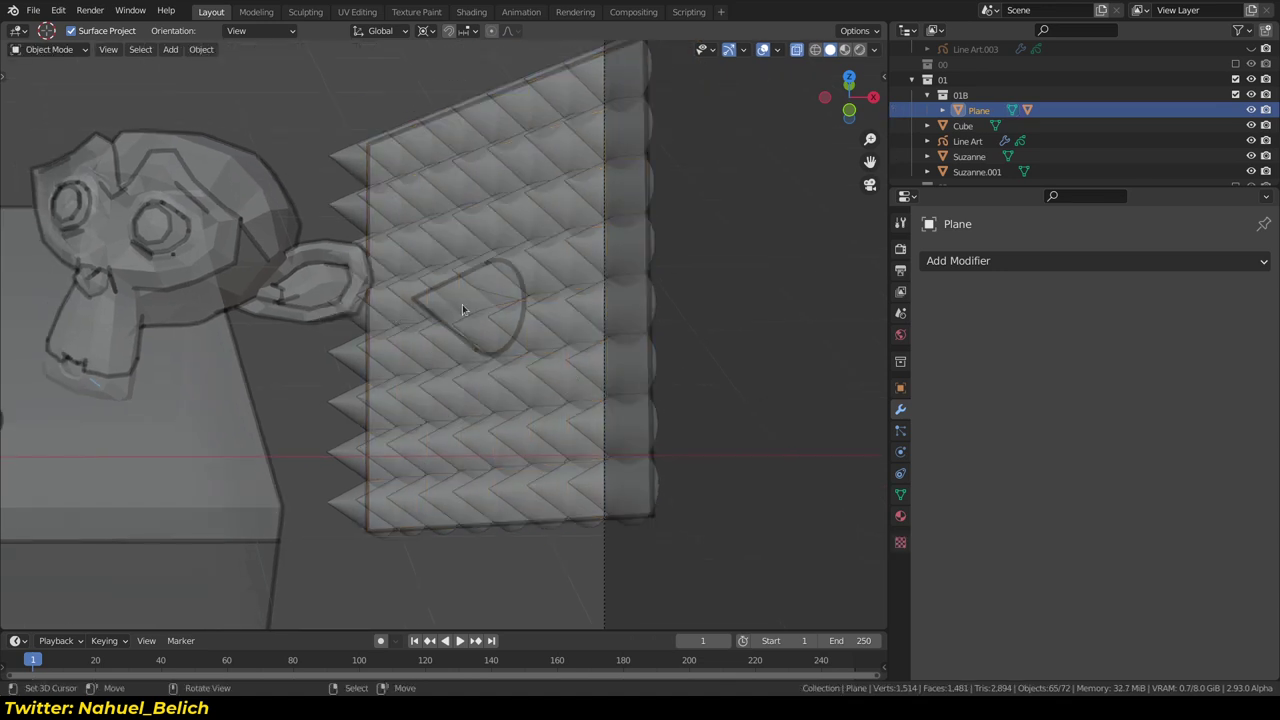
Inspect the cone's mesh and switch the Plane's instancing to Vertices and back to Faces
{"action": "left_click", "coordinate": [465, 306]}
{"action": "key", "text": "Tab"}
{"action": "key", "text": "Tab"}
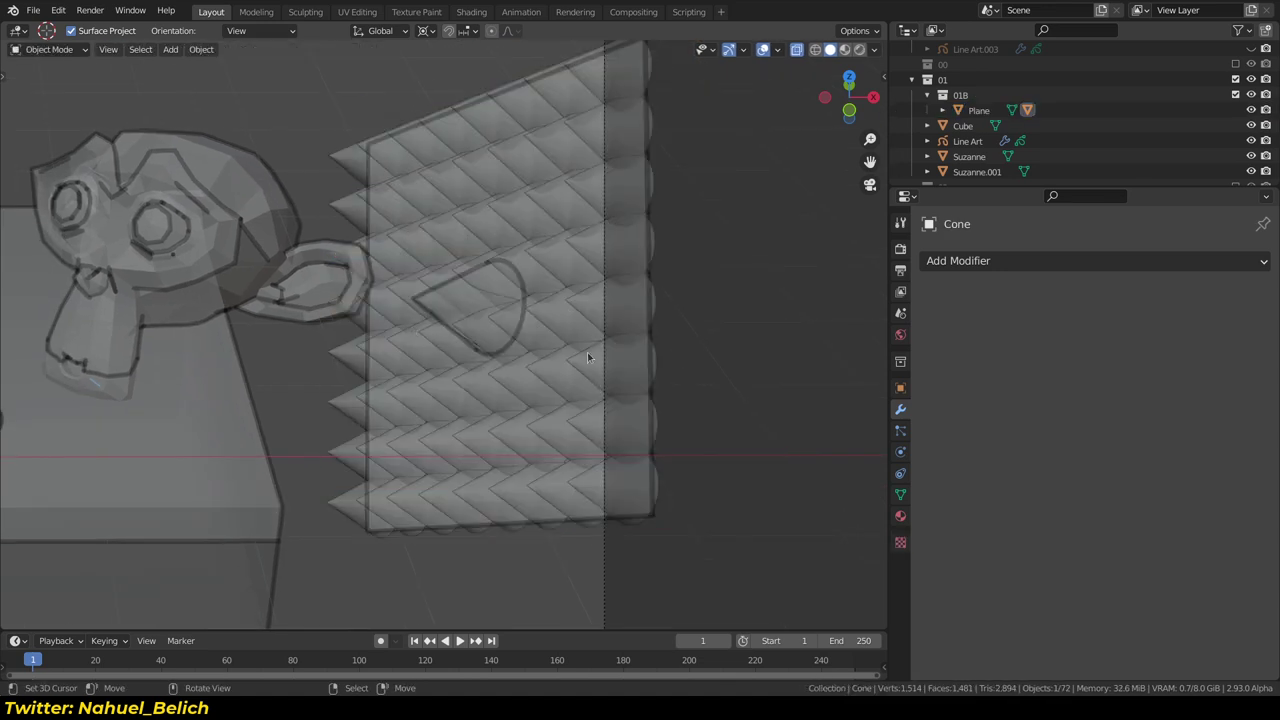
{"action": "left_click", "coordinate": [651, 468]}
{"action": "left_click", "coordinate": [634, 492]}
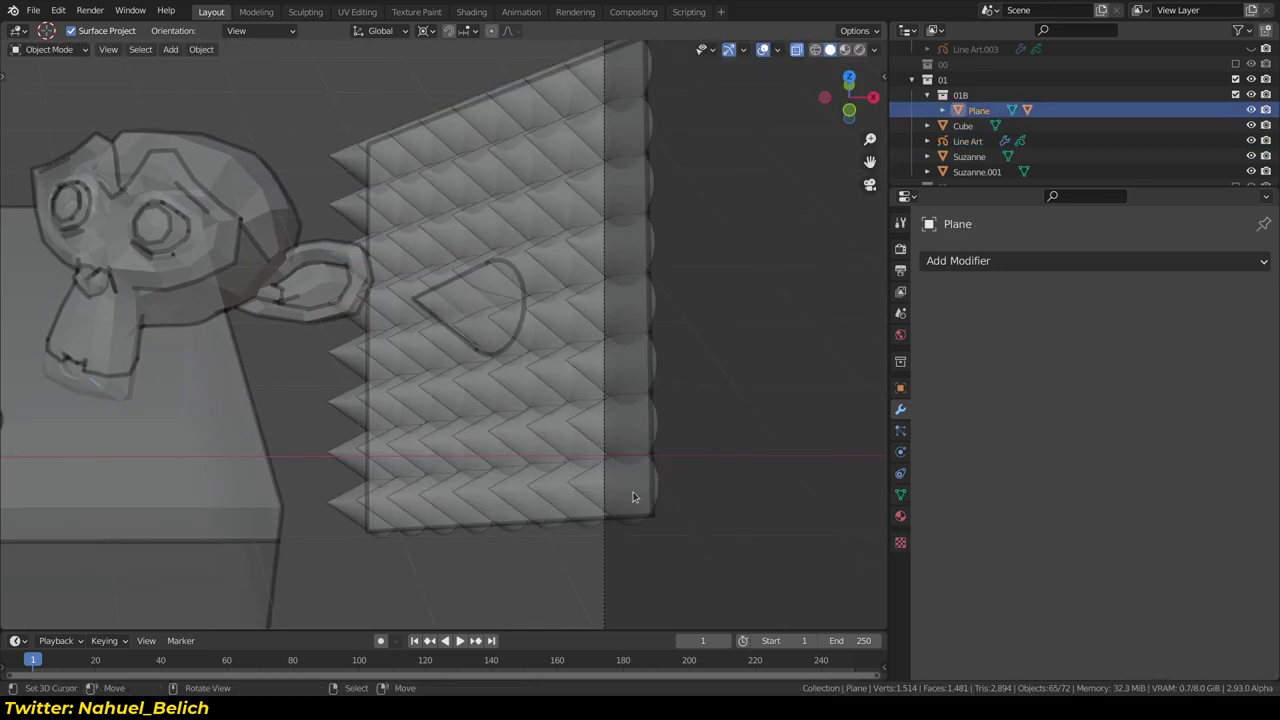
{"action": "left_click", "coordinate": [900, 388]}
{"action": "scroll", "coordinate": [940, 420], "scroll_direction": "down", "scroll_amount": 4}
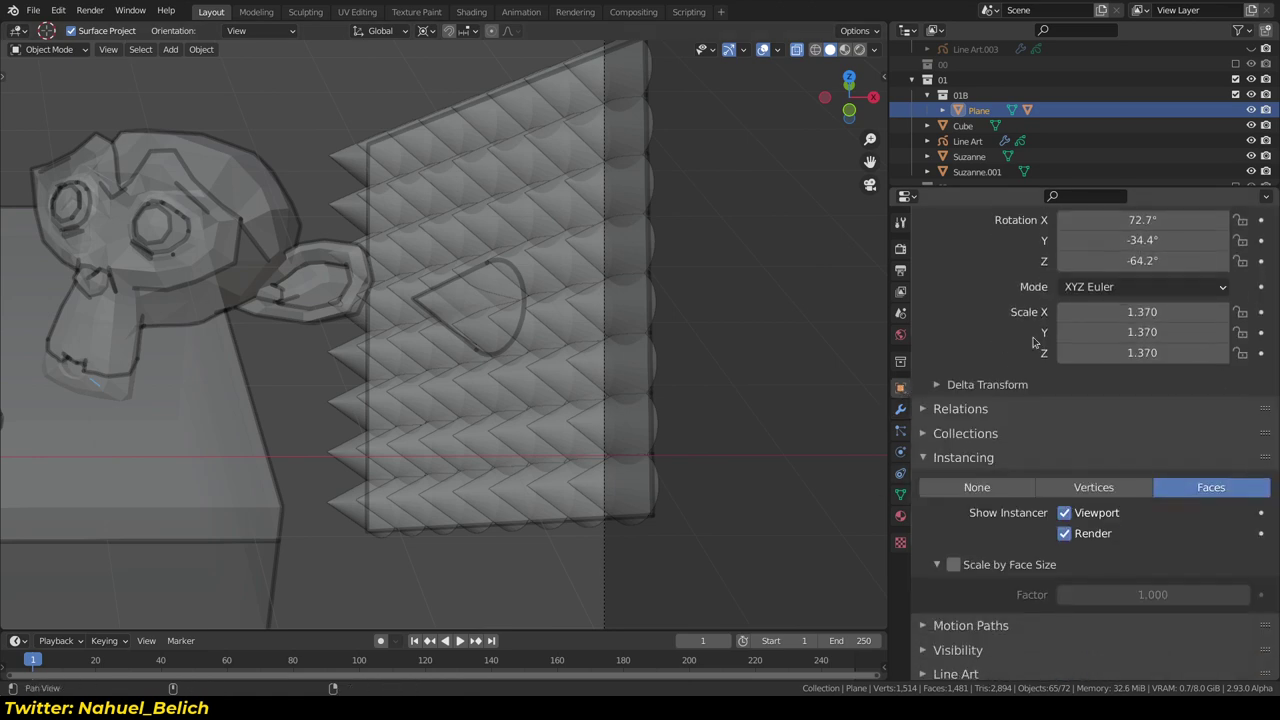
{"action": "left_click", "coordinate": [1093, 488]}
{"action": "left_click", "coordinate": [1210, 488]}
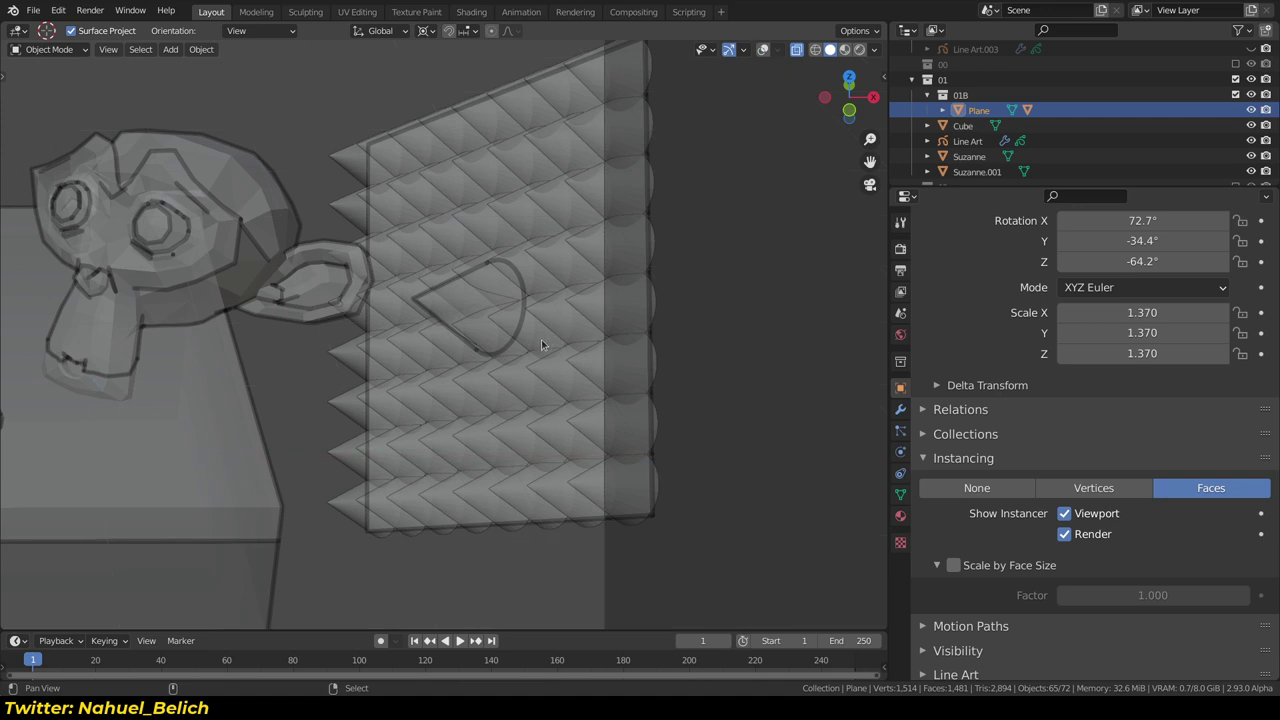
{"action": "middle_click_drag", "start_coordinate": [490, 338], "coordinate": [599, 317], "text": "shift"}
{"action": "key", "text": "alt+z"}
{"action": "key", "text": "shift+alt+z"}
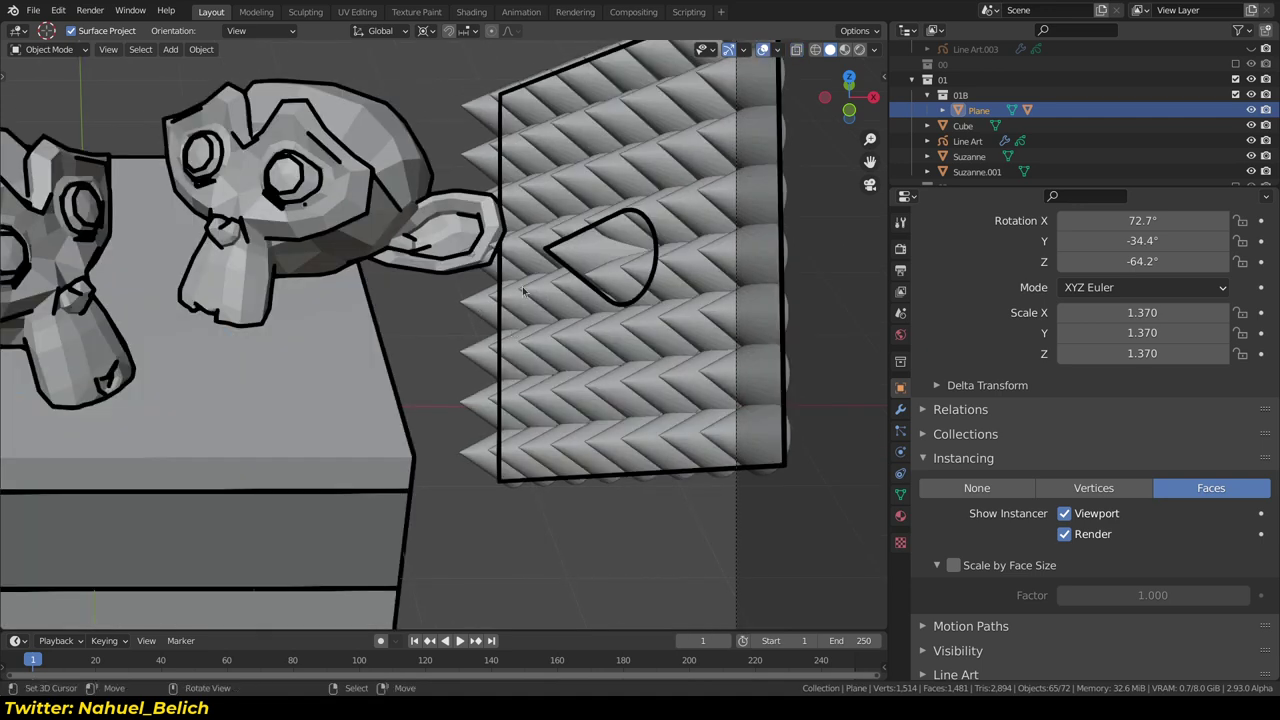
Turn on Instanced Objects in the Line Art modifier and frame the outlined spikes in camera view
{"action": "left_click", "coordinate": [462, 283]}
{"action": "left_click", "coordinate": [900, 409]}
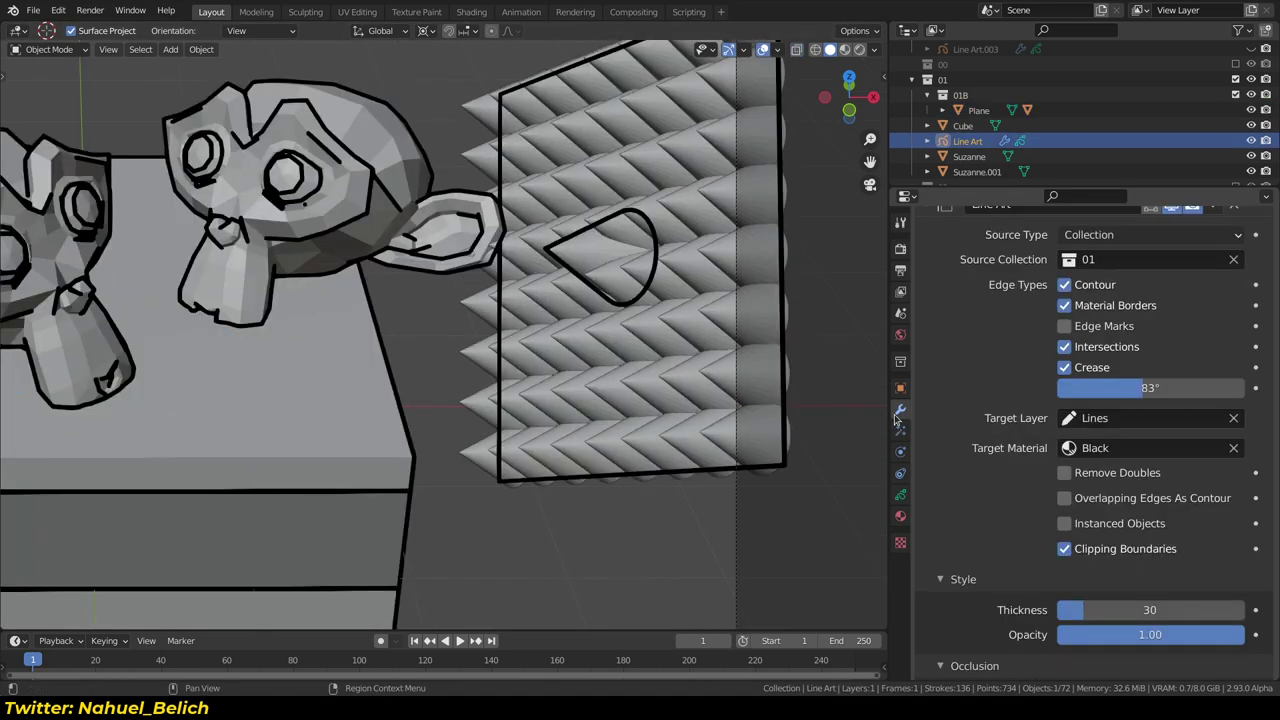
{"action": "scroll", "coordinate": [1100, 489], "scroll_direction": "down", "scroll_amount": 2}
{"action": "left_click", "coordinate": [1099, 485]}
{"action": "left_click", "coordinate": [1099, 485]}
{"action": "left_click", "coordinate": [1099, 485]}
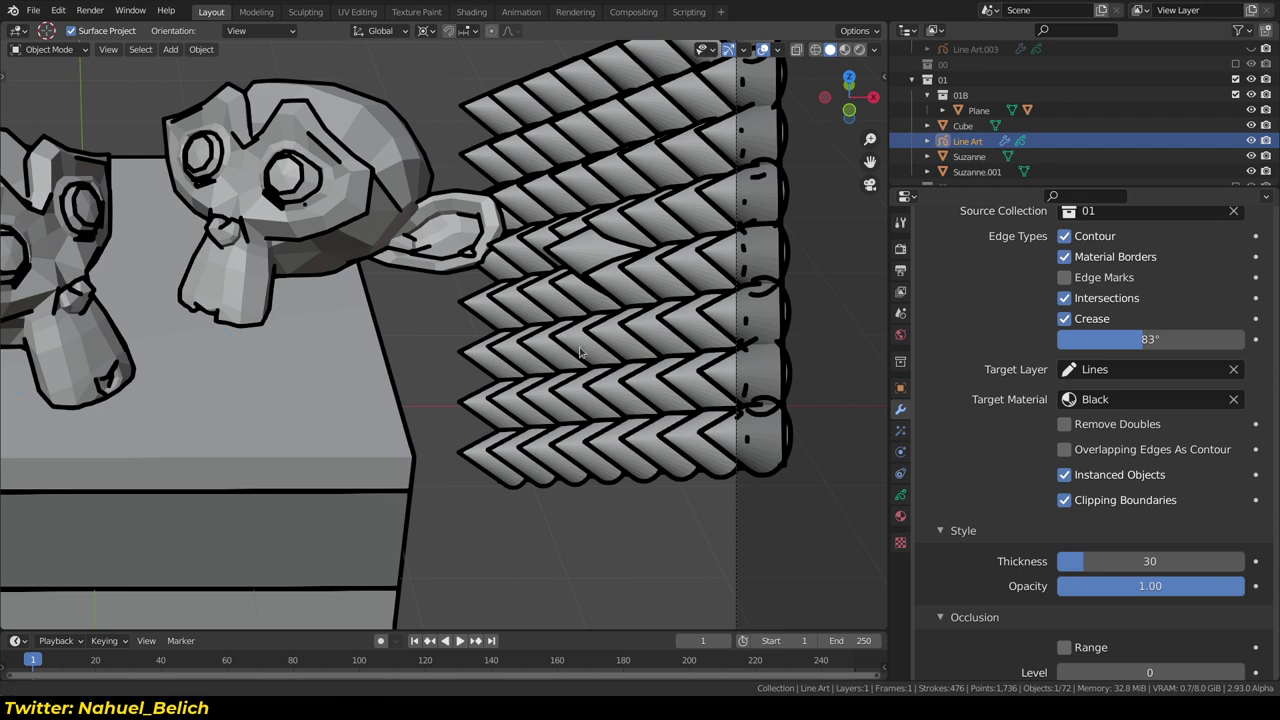
{"action": "scroll", "coordinate": [707, 375], "scroll_direction": "down", "scroll_amount": 5}
{"action": "scroll", "coordinate": [707, 375], "scroll_direction": "up", "scroll_amount": 2}
{"action": "middle_click_drag", "start_coordinate": [707, 375], "coordinate": [757, 387], "text": "shift"}
{"action": "scroll", "coordinate": [757, 387], "scroll_direction": "up", "scroll_amount": 1}
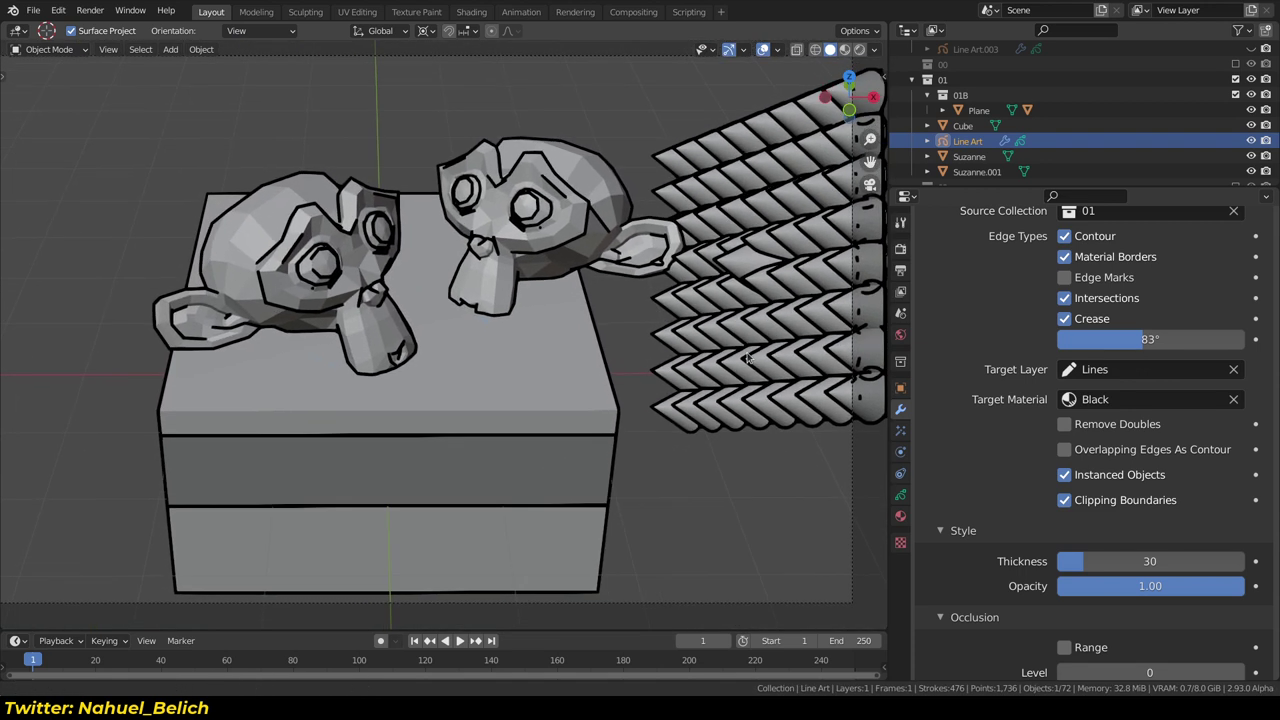
{"action": "scroll", "coordinate": [757, 387], "scroll_direction": "up", "scroll_amount": 1}
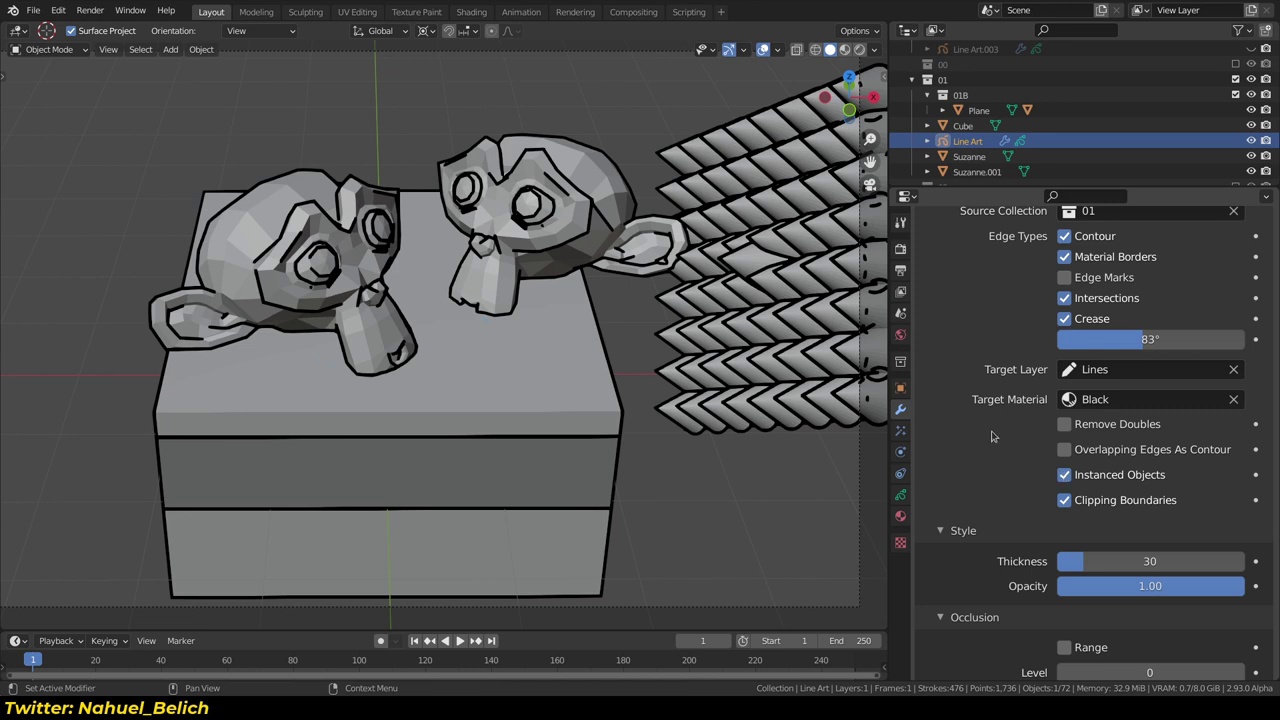
{"action": "left_click", "coordinate": [620, 262]}
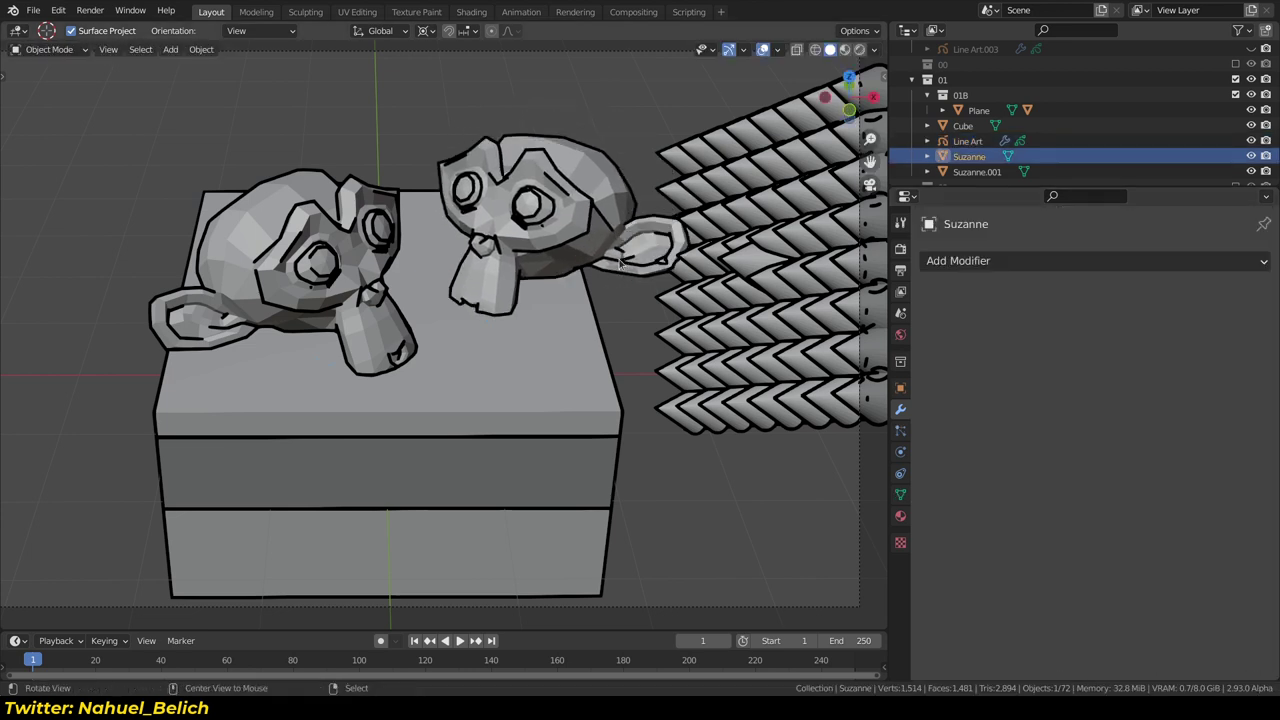
{"action": "key", "text": "alt+d"}
{"action": "left_click", "coordinate": [520, 120]}
{"action": "mouse_move", "coordinate": [520, 120]}
{"action": "middle_mouse_down"}
{"action": "mouse_move", "coordinate": [598, 307]}
{"action": "mouse_move", "coordinate": [560, 200]}
{"action": "middle_mouse_up"}
{"action": "key", "text": "Tab"}
{"action": "key", "text": "g"}
{"action": "key", "text": "Escape"}
{"action": "key", "text": "Tab"}
{"action": "left_click", "coordinate": [632, 281]}
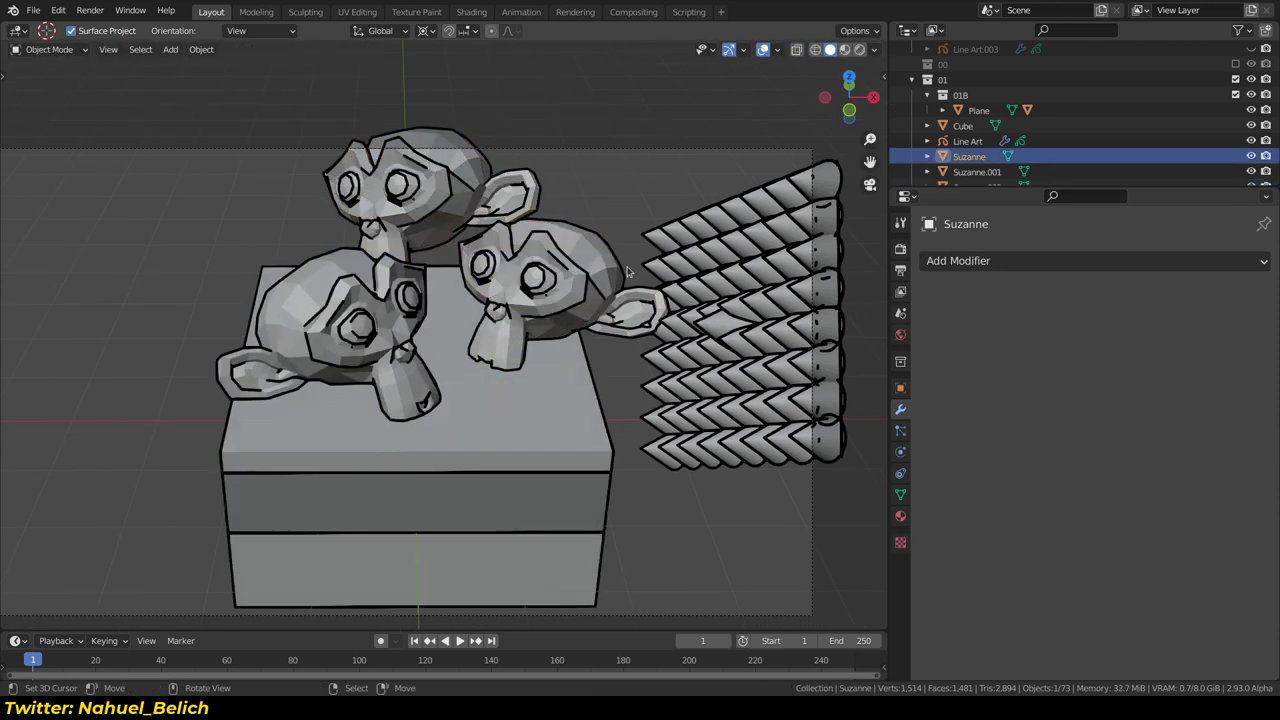
{"action": "left_click", "coordinate": [676, 486]}
{"action": "left_click", "coordinate": [663, 482]}
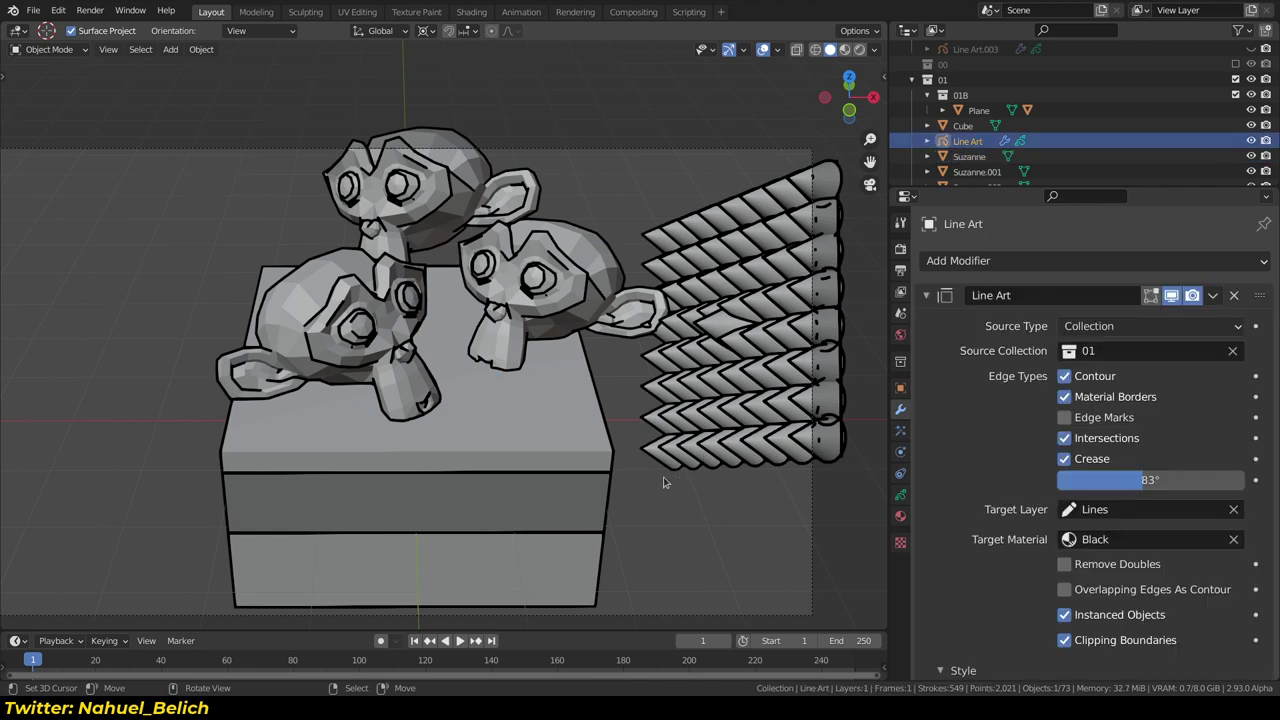
{"action": "left_click", "coordinate": [1065, 616]}
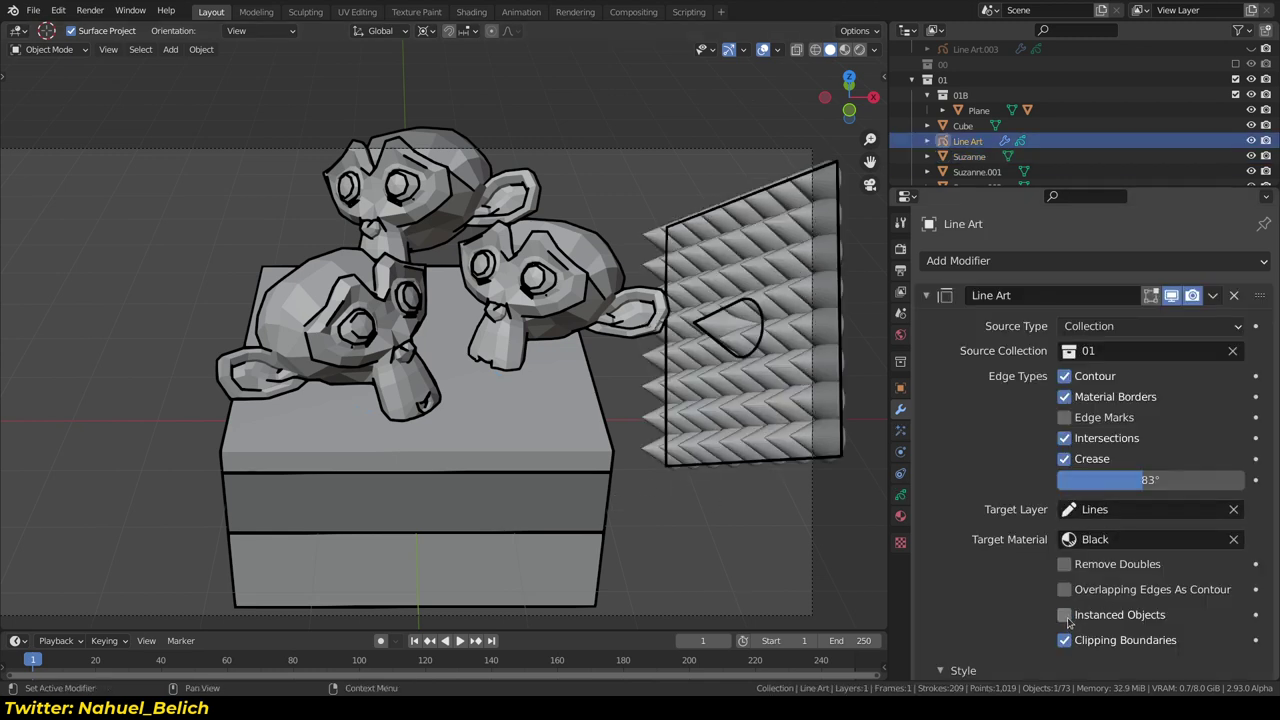
{"action": "left_click", "coordinate": [1066, 615]}
{"action": "left_click", "coordinate": [1065, 615]}
{"action": "left_click", "coordinate": [1066, 616]}
{"action": "left_click", "coordinate": [465, 155]}
{"action": "key", "text": "x"}
{"action": "left_click", "coordinate": [470, 175]}
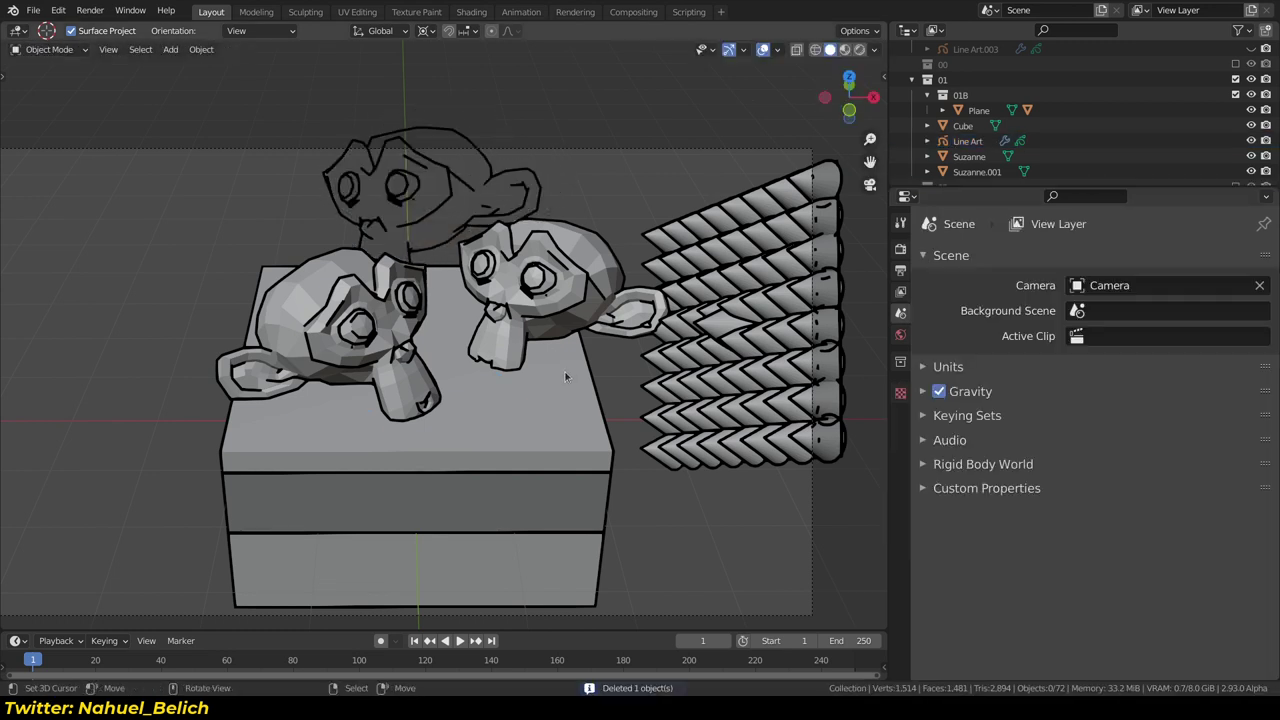
{"action": "middle_click_drag", "start_coordinate": [490, 264], "coordinate": [521, 182], "text": "shift"}
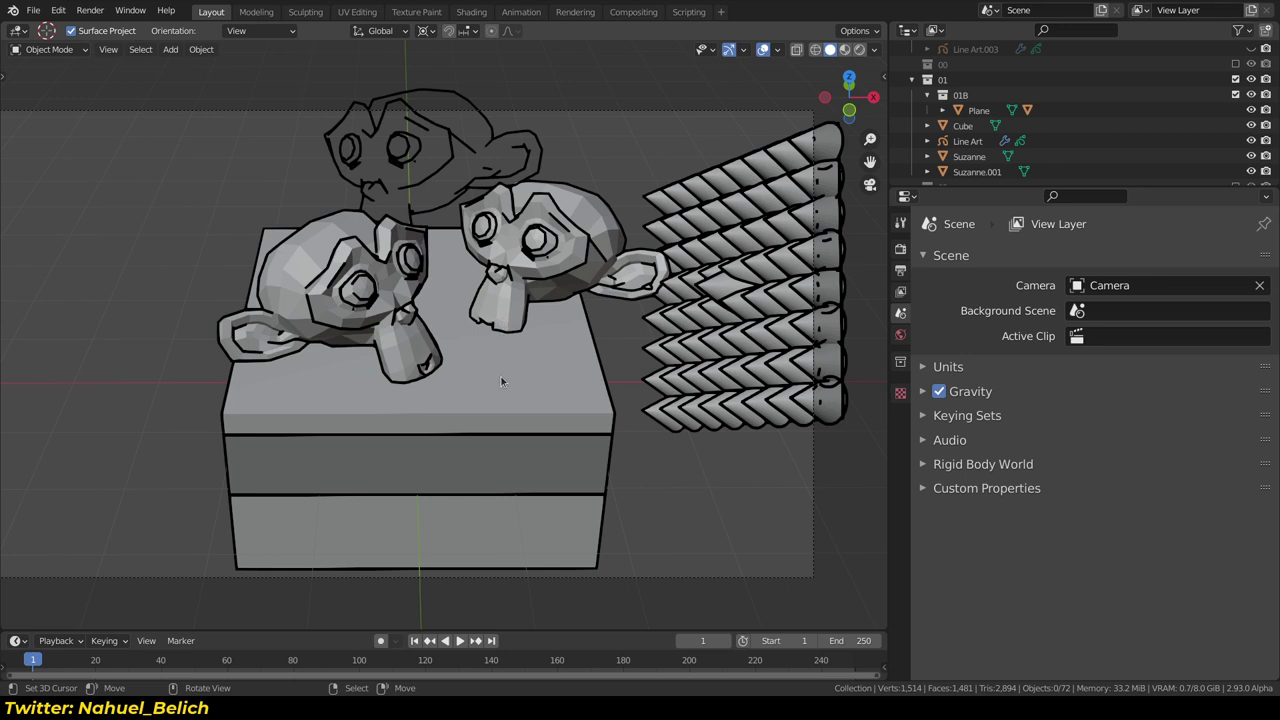
{"action": "left_click", "coordinate": [454, 414]}
{"action": "key", "text": "ctrl+Tab"}
{"action": "left_click", "coordinate": [594, 406]}
{"action": "key", "text": "ctrl+Tab"}
{"action": "left_click", "coordinate": [334, 405]}
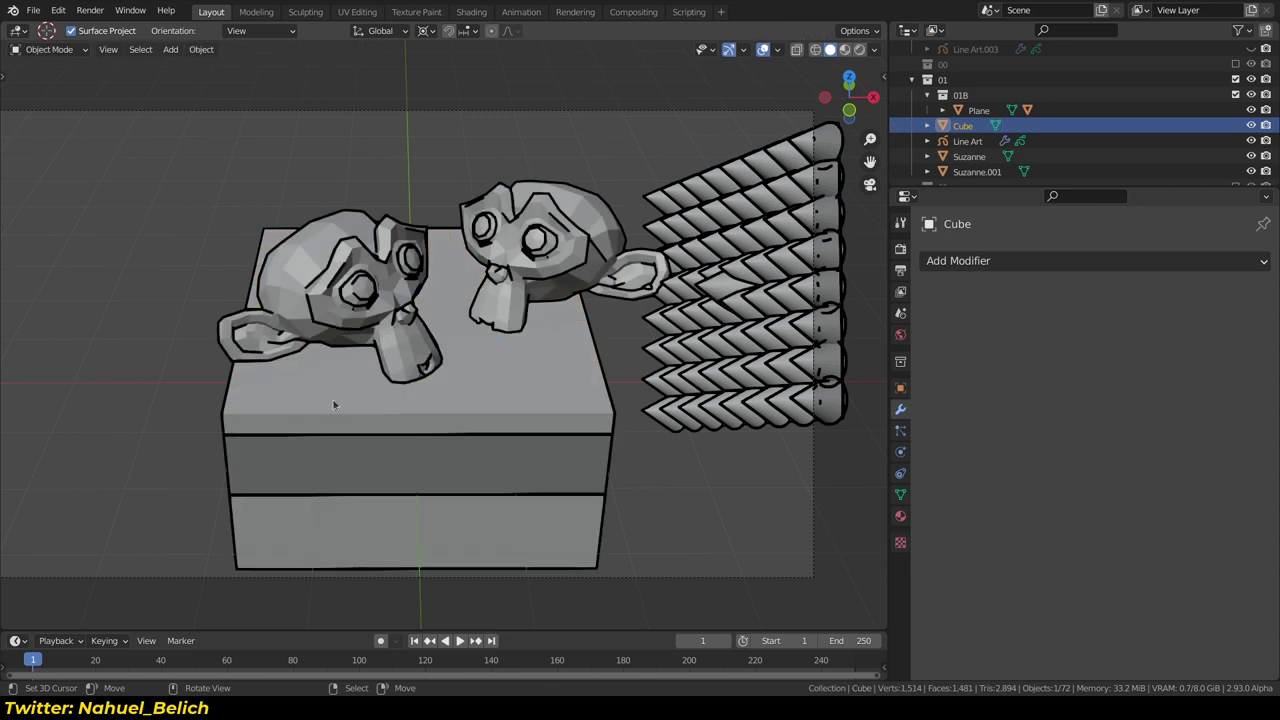
Exclude collection 01B from the scene and orbit around the box and monkeys
{"action": "left_click", "coordinate": [1236, 94]}
{"action": "key", "text": "ctrl+Tab"}
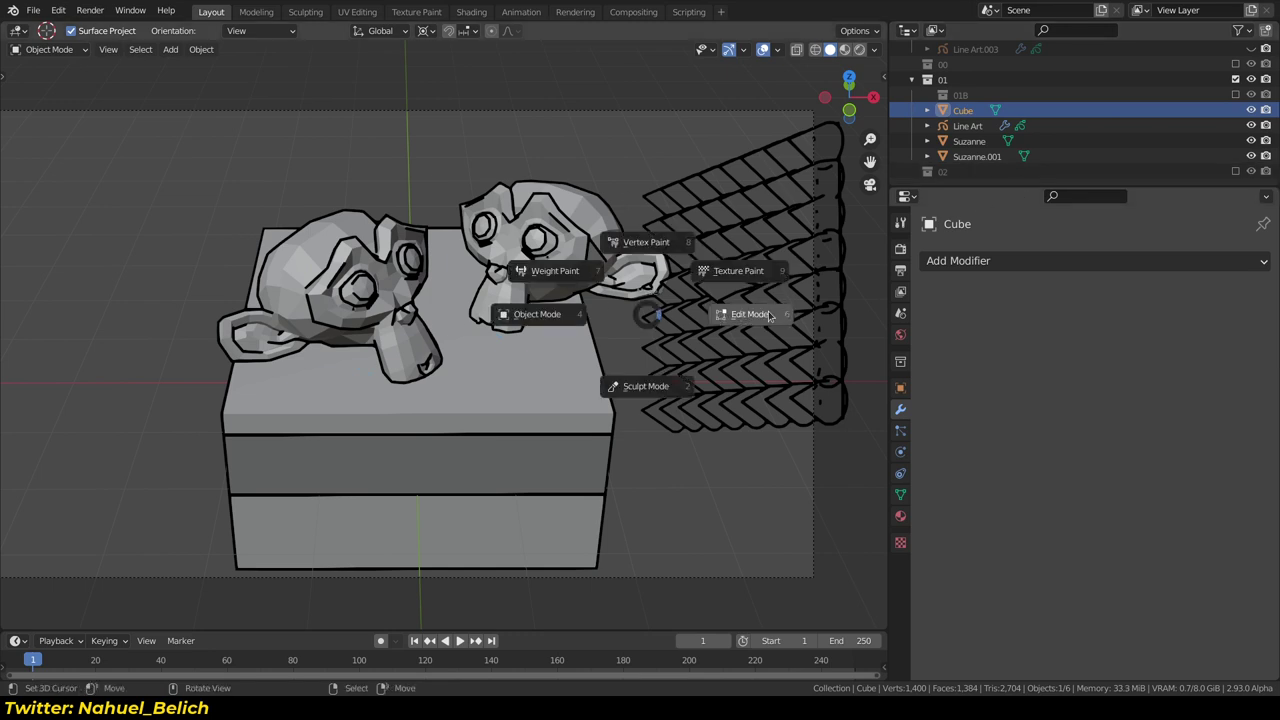
{"action": "left_click", "coordinate": [530, 315]}
{"action": "middle_click_drag", "start_coordinate": [574, 363], "coordinate": [604, 341]}
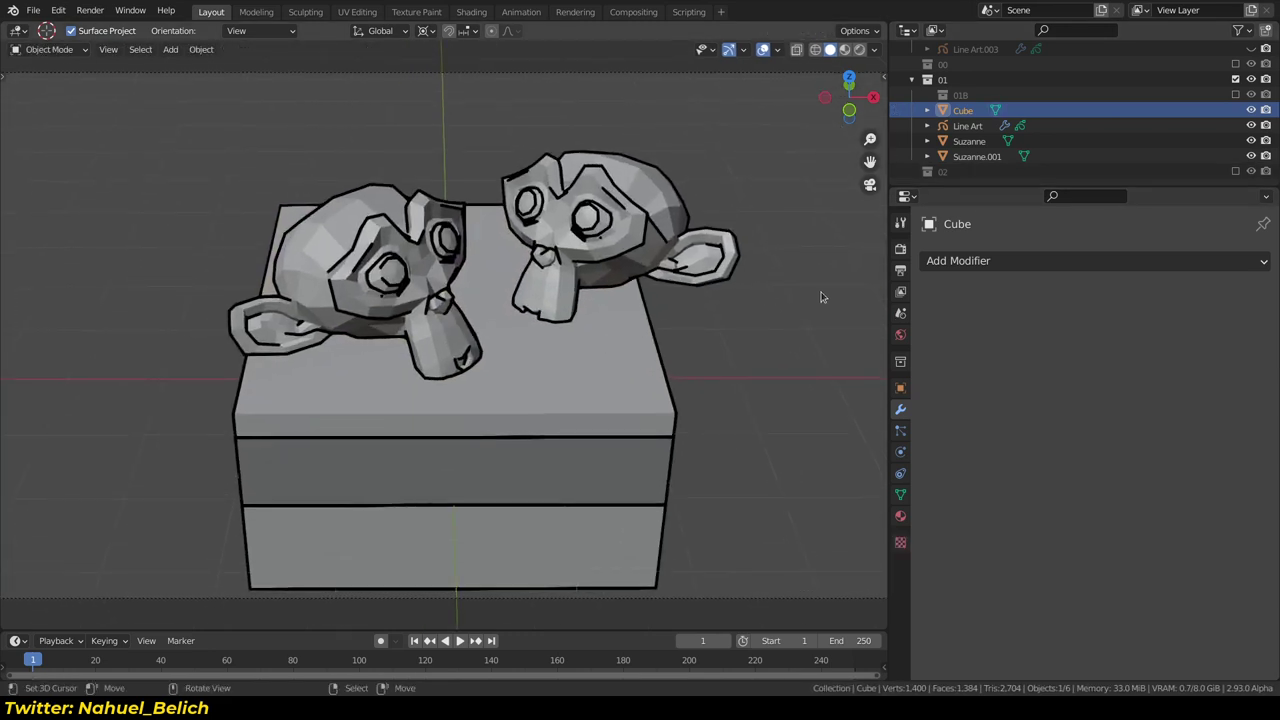
{"action": "left_click", "coordinate": [727, 290]}
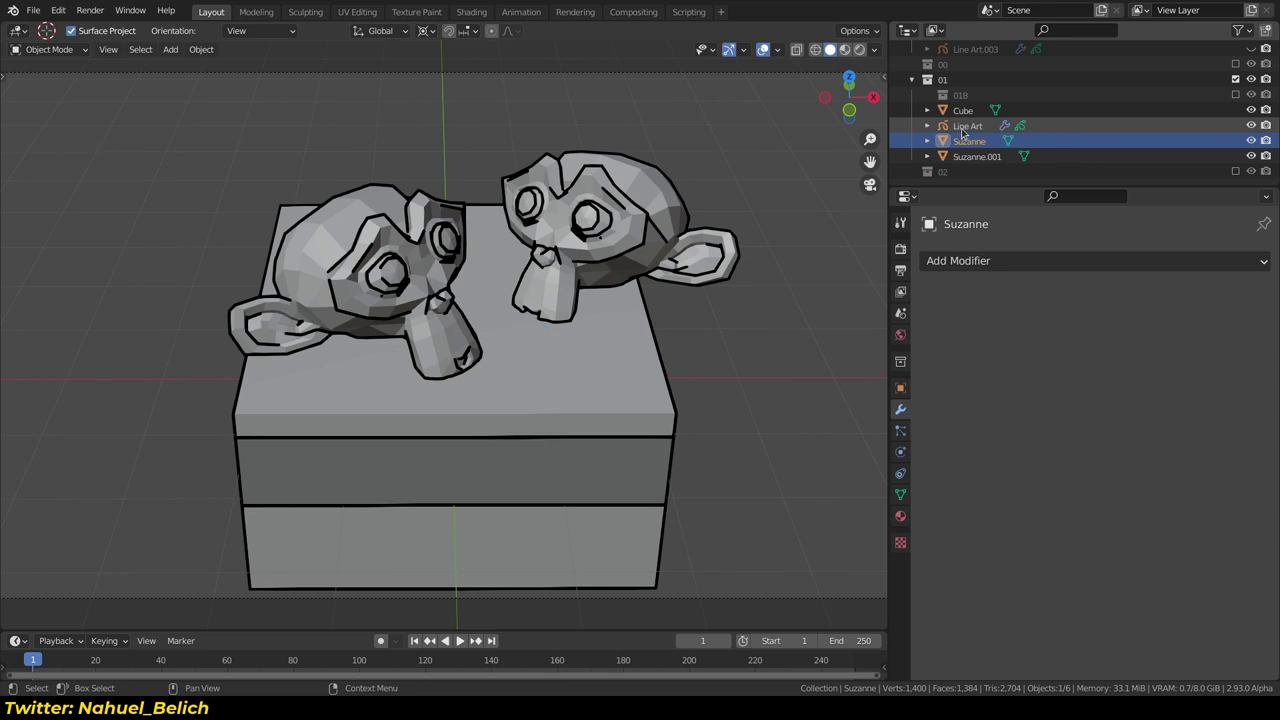
Set the Line Art stroke Thickness to 39 and orbit to a more frontal view
{"action": "left_click", "coordinate": [966, 126]}
{"action": "scroll", "coordinate": [1041, 507], "scroll_direction": "down", "scroll_amount": 3}
{"action": "scroll", "coordinate": [1041, 507], "scroll_direction": "down", "scroll_amount": 1}
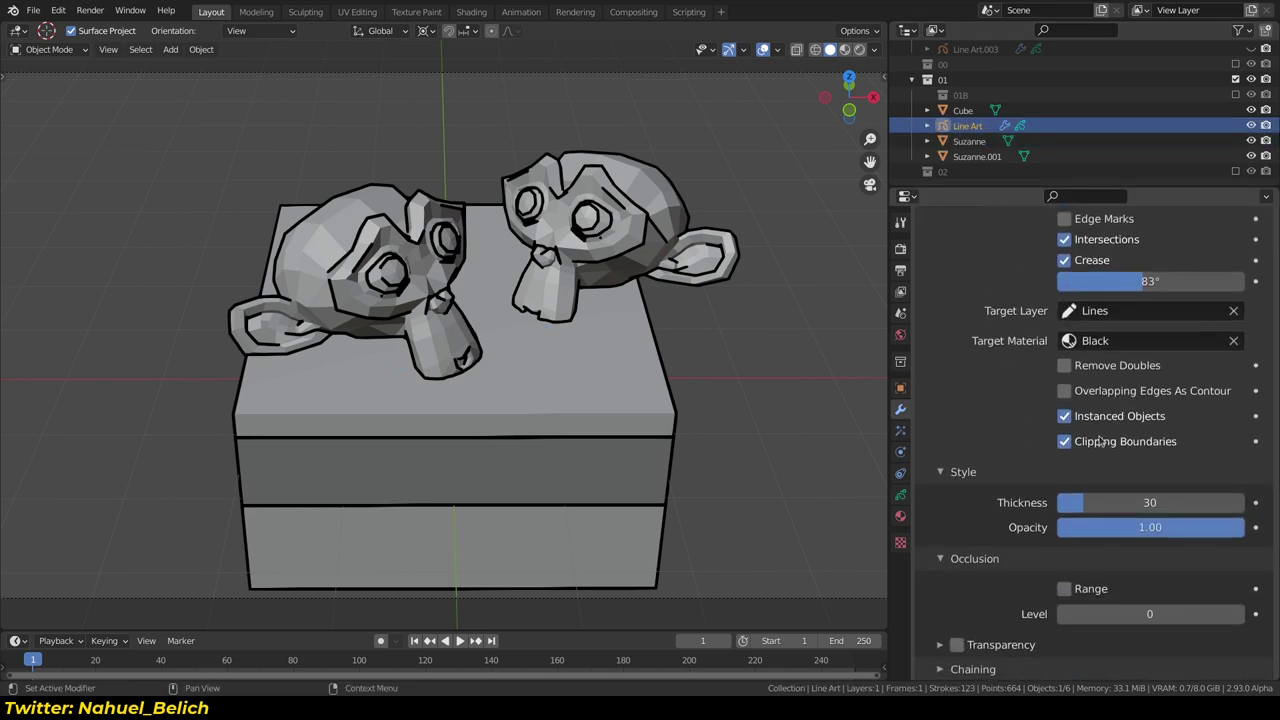
{"action": "scroll", "coordinate": [1063, 426], "scroll_direction": "down", "scroll_amount": 1}
{"action": "mouse_move", "coordinate": [1110, 453]}
{"action": "left_mouse_down"}
{"action": "mouse_move", "coordinate": [1177, 455]}
{"action": "mouse_move", "coordinate": [1097, 450]}
{"action": "left_mouse_up"}
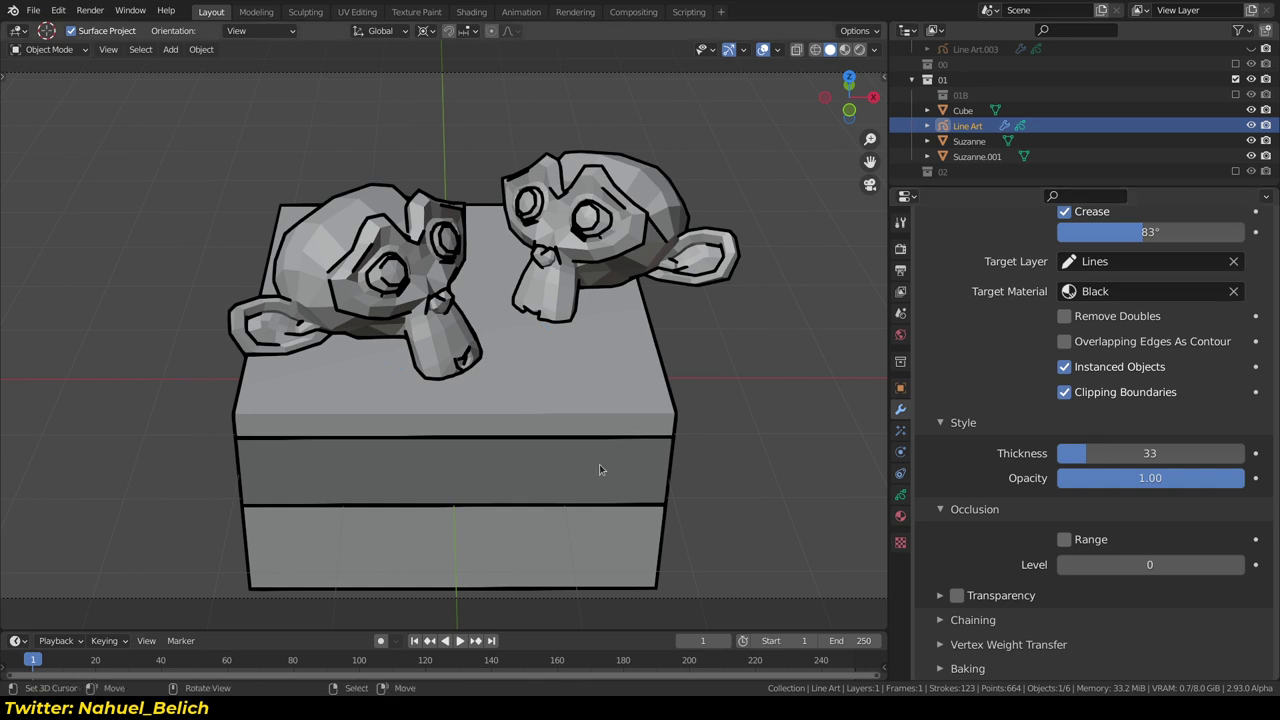
{"action": "scroll", "coordinate": [550, 430], "scroll_direction": "down", "scroll_amount": 5}
{"action": "middle_click_drag", "start_coordinate": [550, 430], "coordinate": [527, 435]}
{"action": "scroll", "coordinate": [584, 401], "scroll_direction": "up", "scroll_amount": 3}
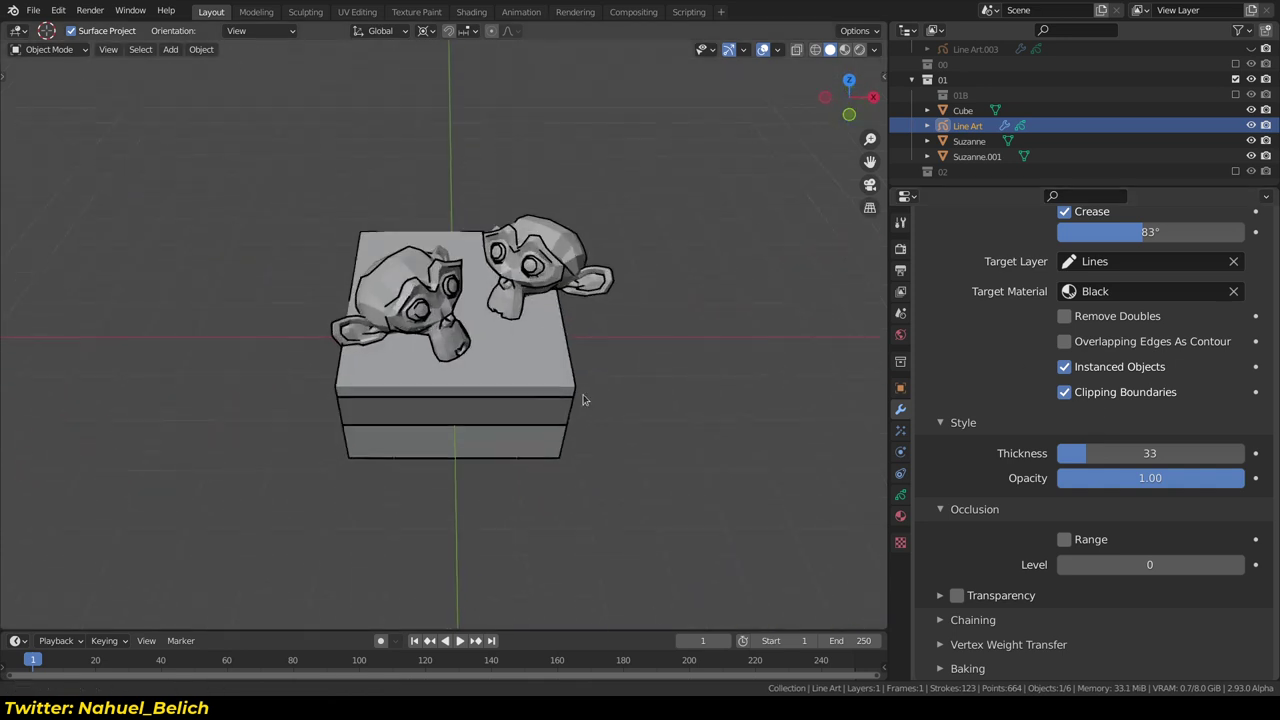
{"action": "scroll", "coordinate": [1150, 300], "scroll_direction": "up", "scroll_amount": 4}
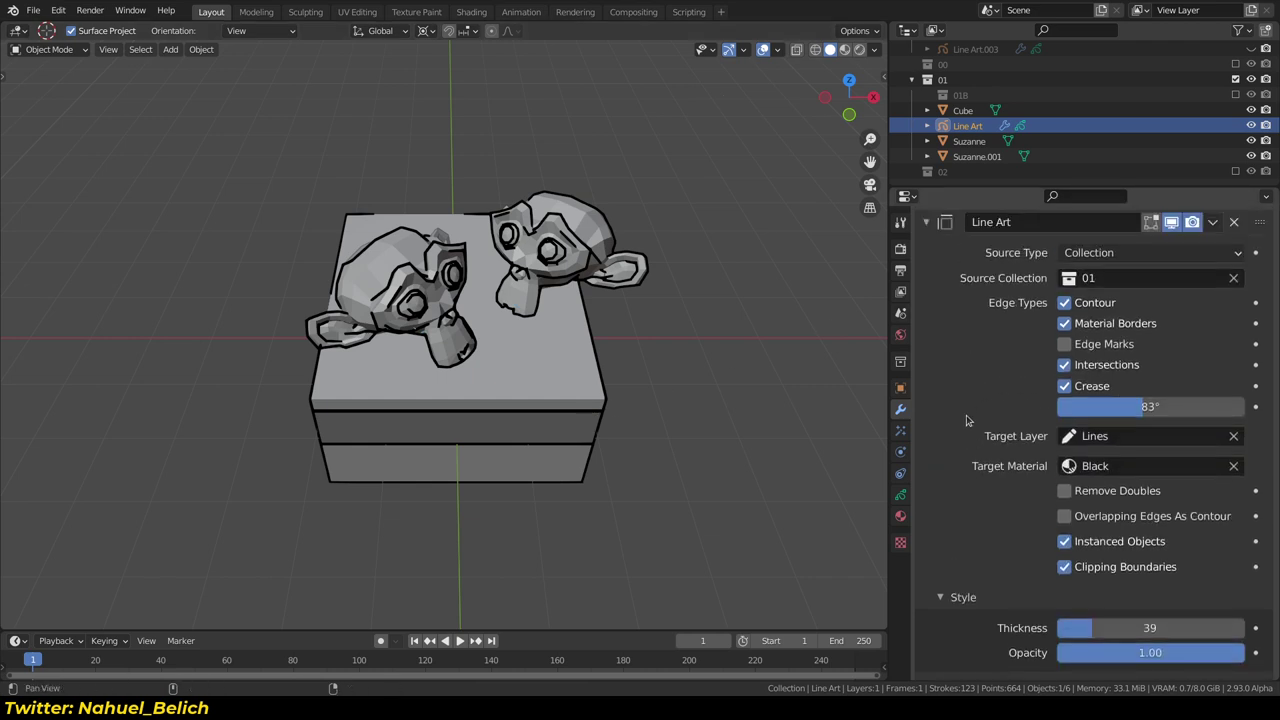
{"action": "scroll", "coordinate": [1210, 288], "scroll_direction": "up", "scroll_amount": 2}
{"action": "left_click", "coordinate": [1214, 284]}
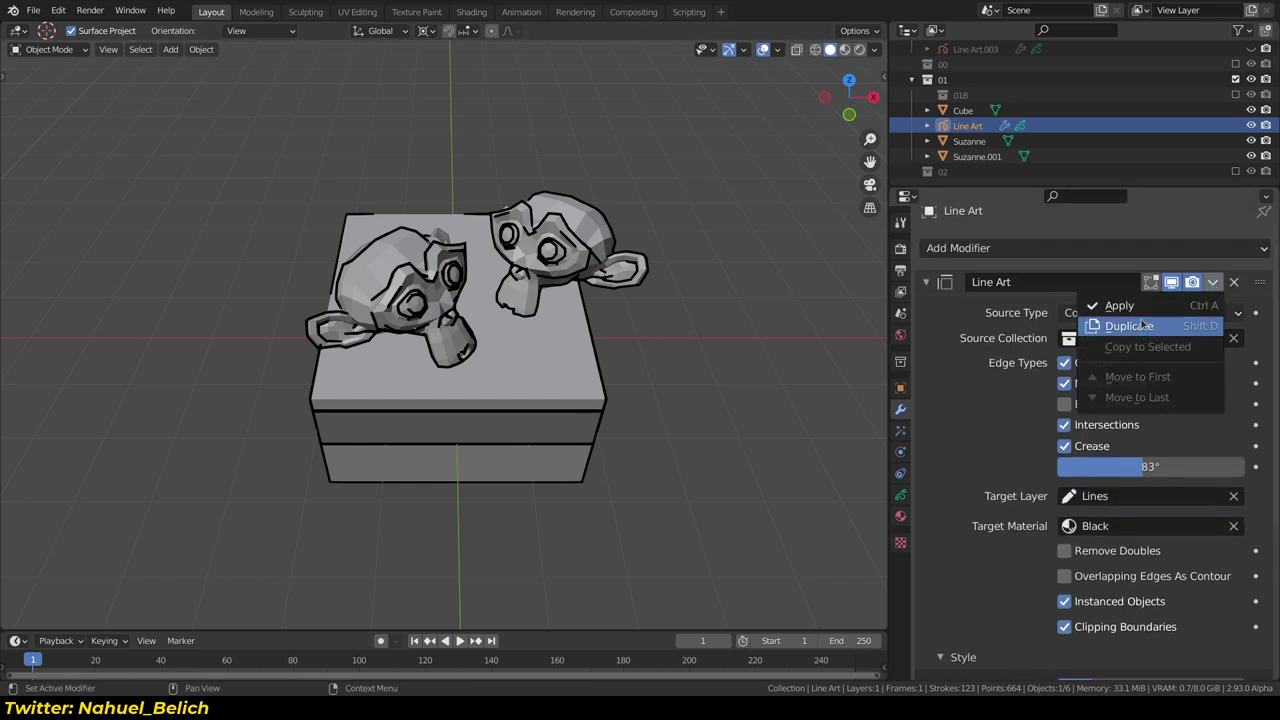
Apply the Line Art modifier and make the Line Art object active
{"action": "left_click", "coordinate": [1130, 305]}
{"action": "left_click", "coordinate": [610, 410]}
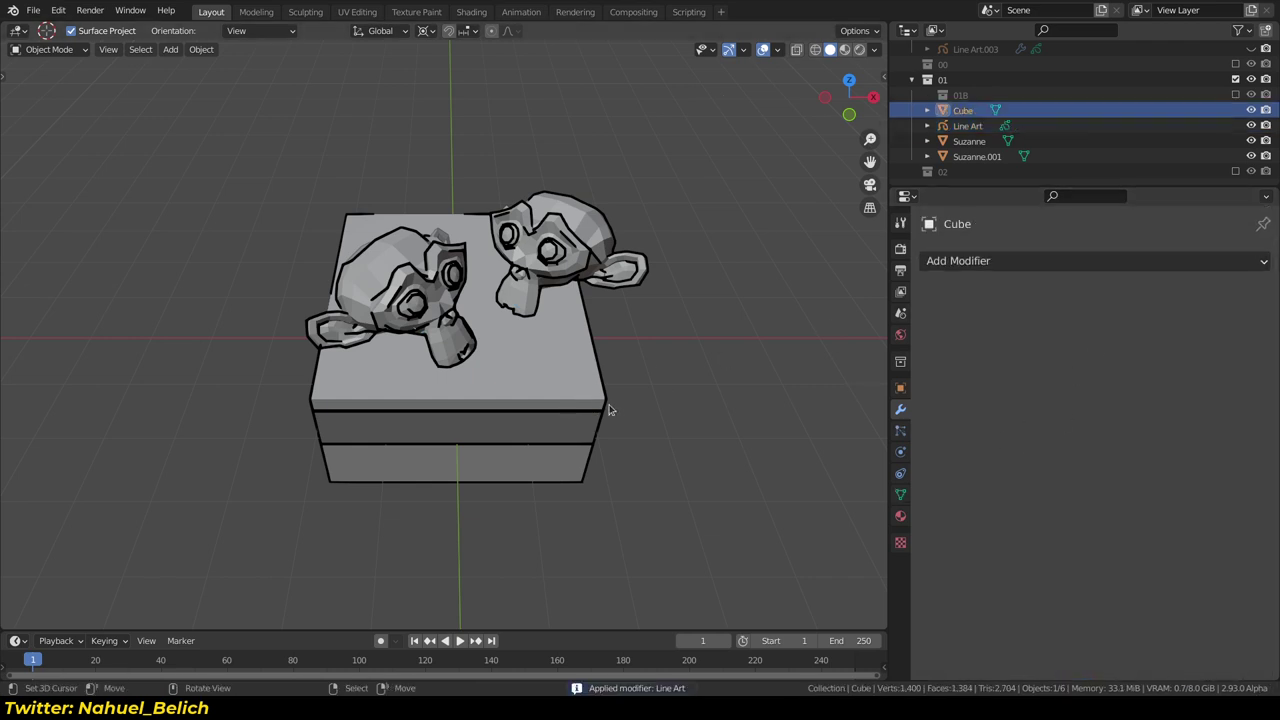
{"action": "left_click", "coordinate": [617, 408]}
{"action": "left_click", "coordinate": [614, 404]}
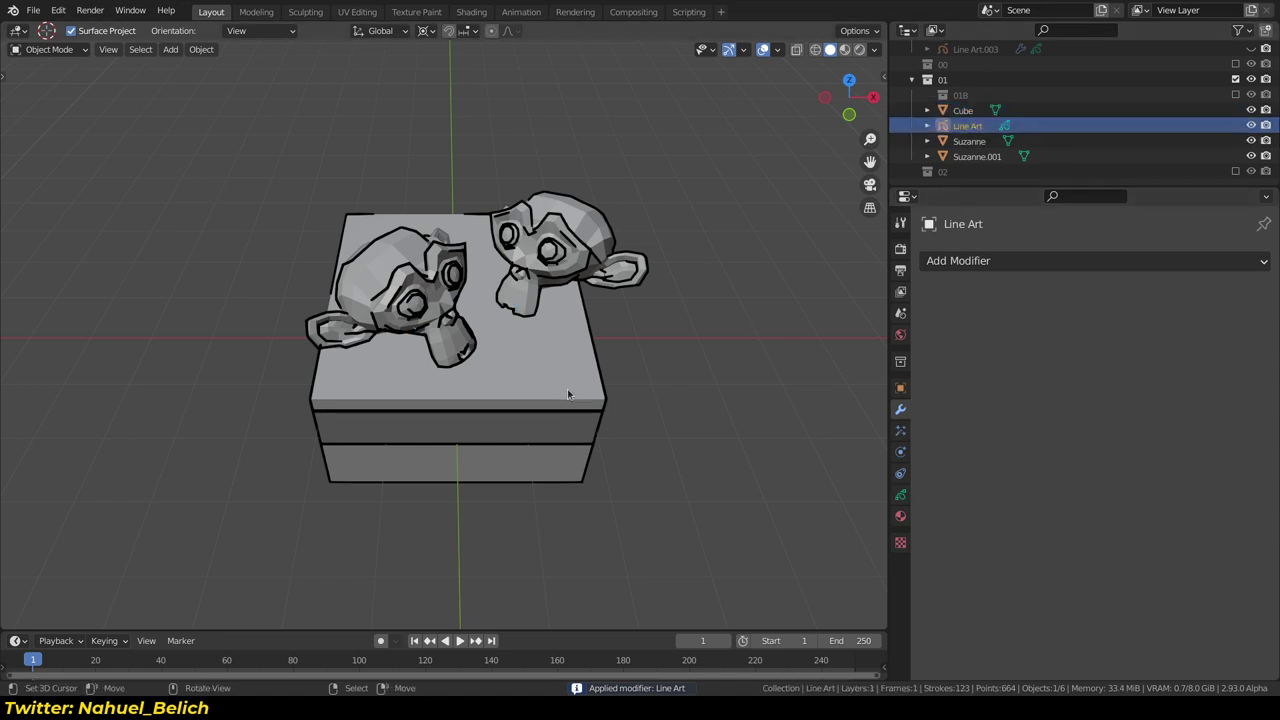
Test-move a stroke point in Edit Mode, undo it, and return to Object Mode
{"action": "key", "text": "Tab"}
{"action": "left_click_drag", "start_coordinate": [613, 401], "coordinate": [738, 357]}
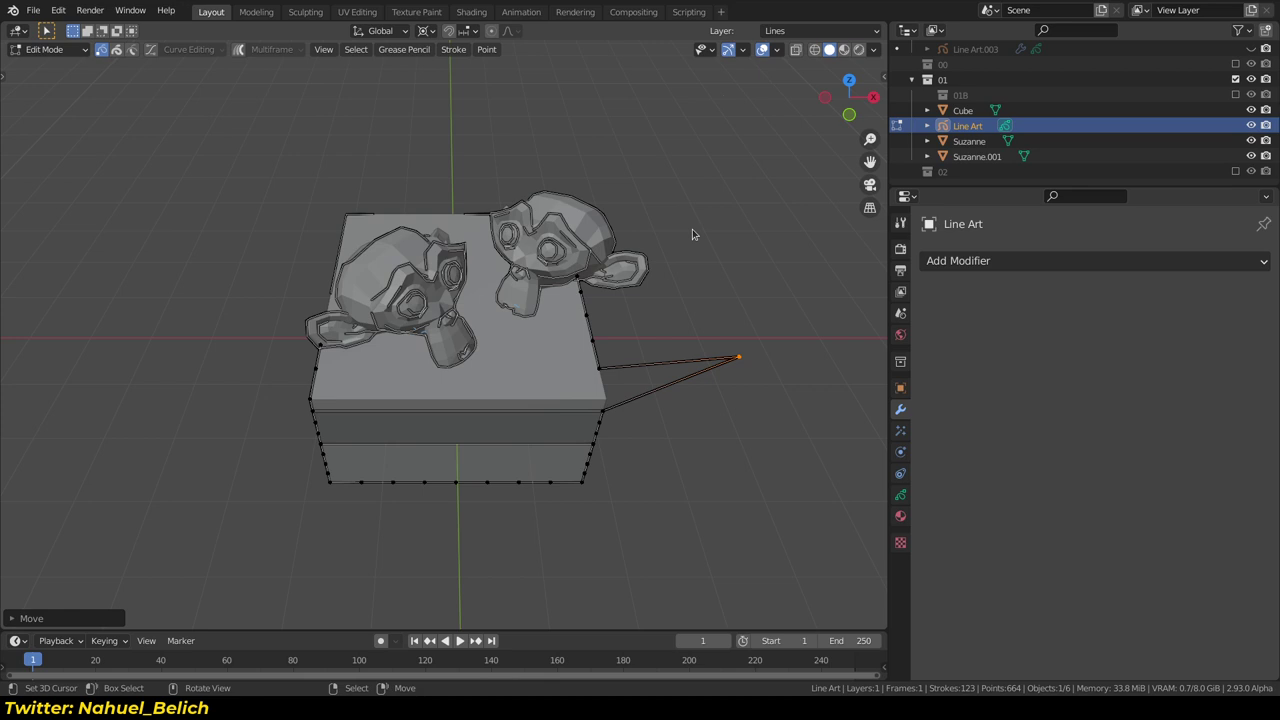
{"action": "key", "text": "ctrl+z"}
{"action": "key", "text": "Tab"}
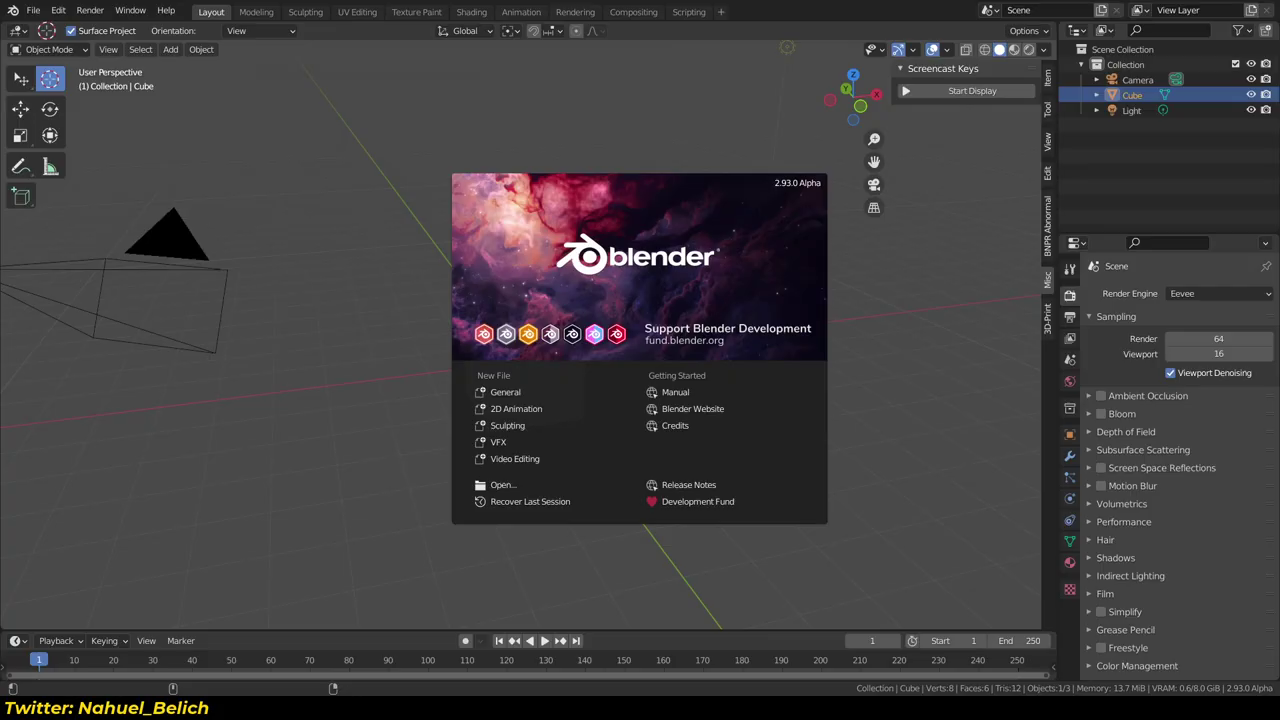
Open LineartGrabacion.blend from the 10-LineArt folder and include collection 01
{"action": "left_click", "coordinate": [34, 10]}
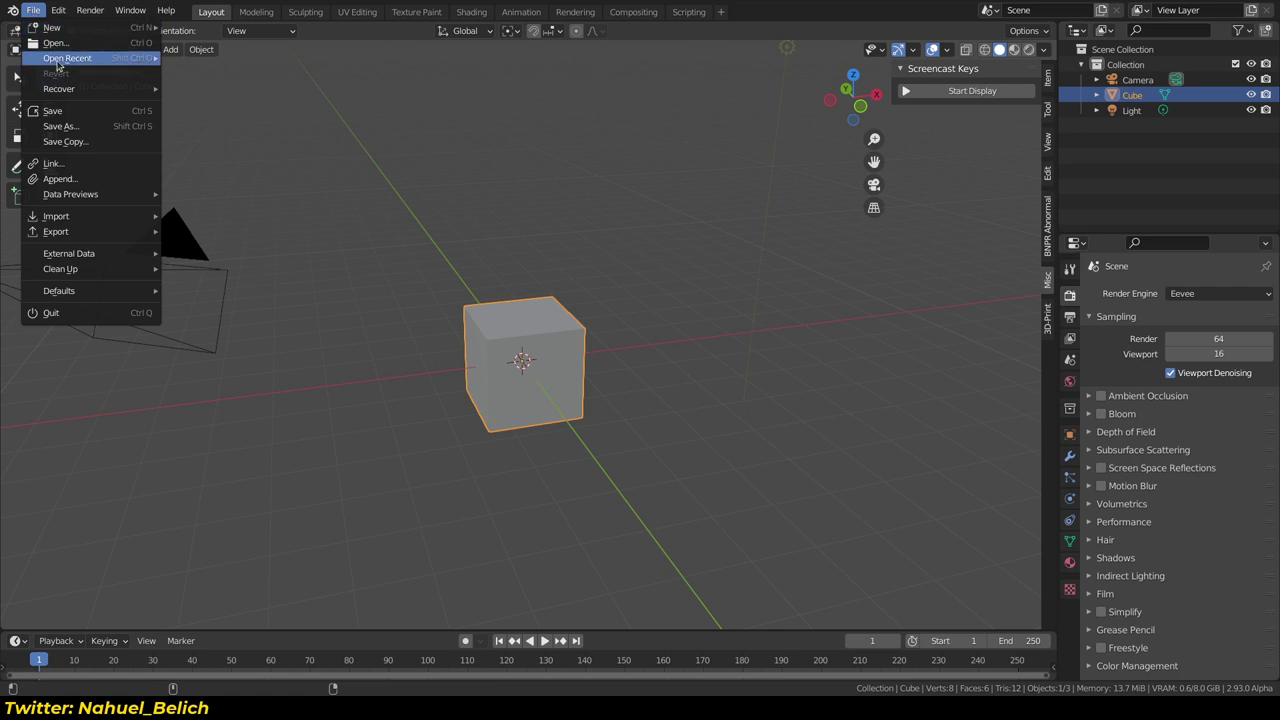
{"action": "left_click", "coordinate": [60, 42]}
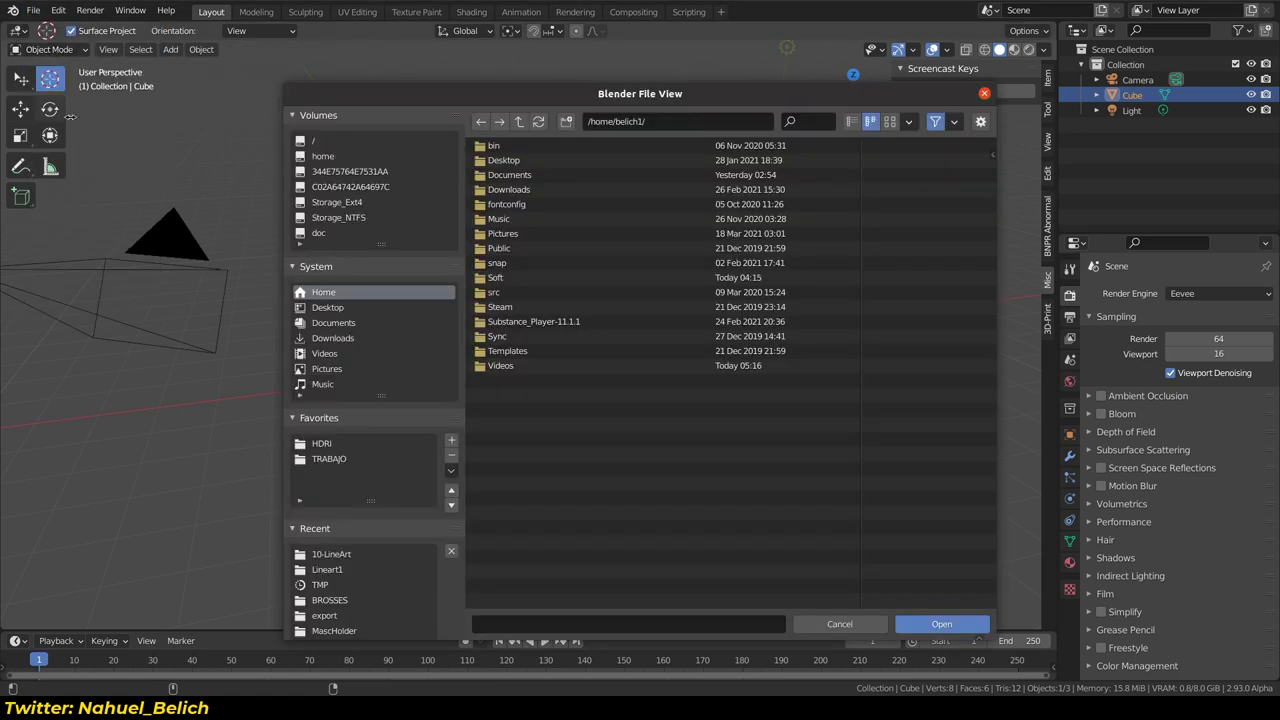
{"action": "left_click", "coordinate": [380, 553]}
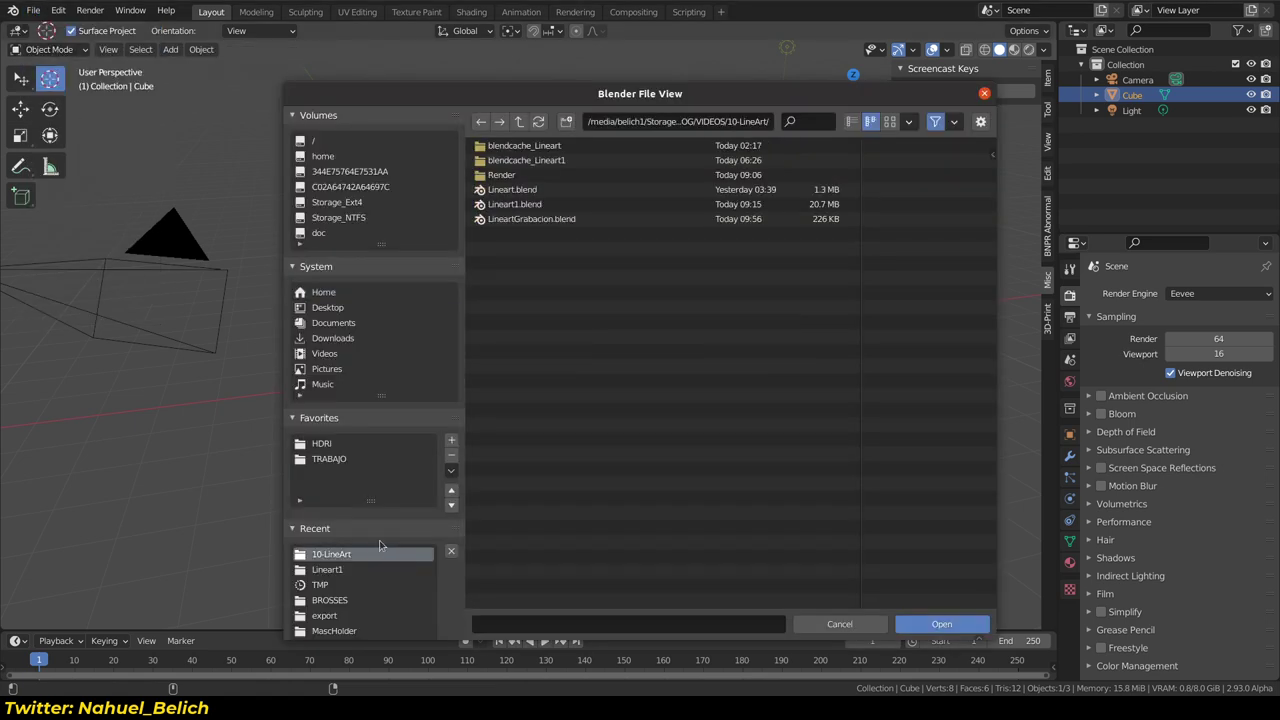
{"action": "left_click", "coordinate": [536, 219]}
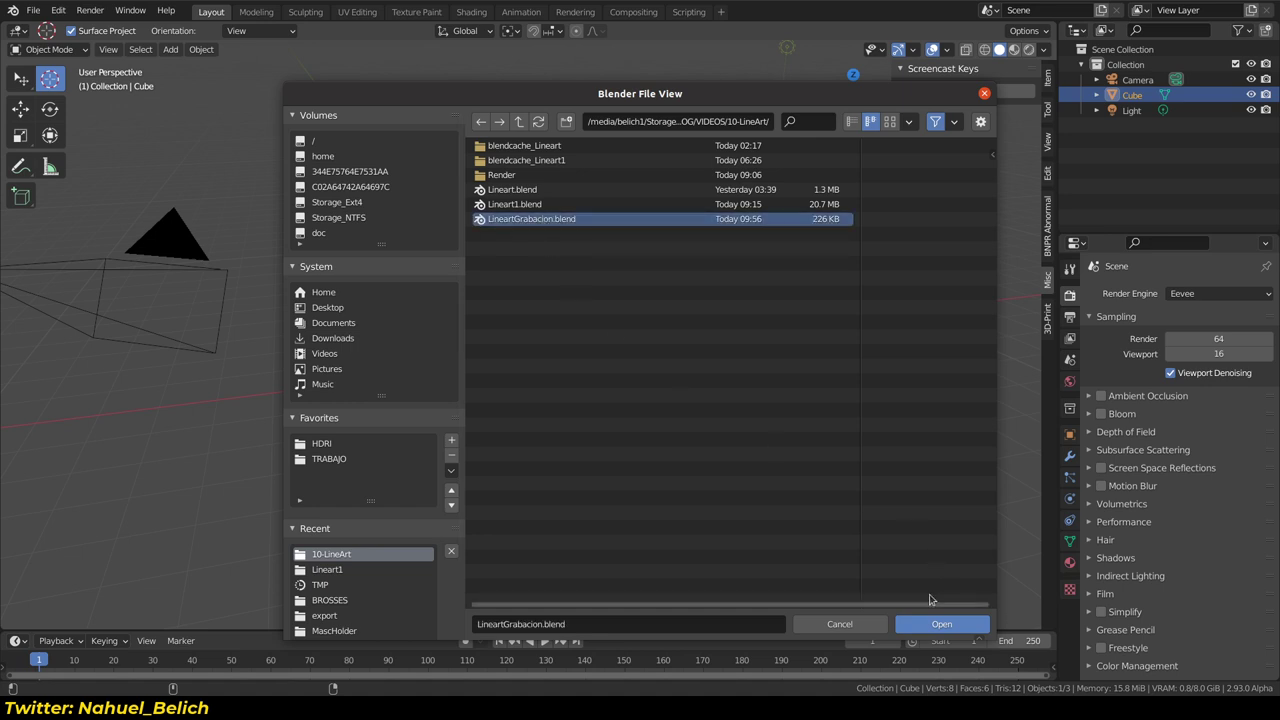
{"action": "left_click", "coordinate": [942, 624]}
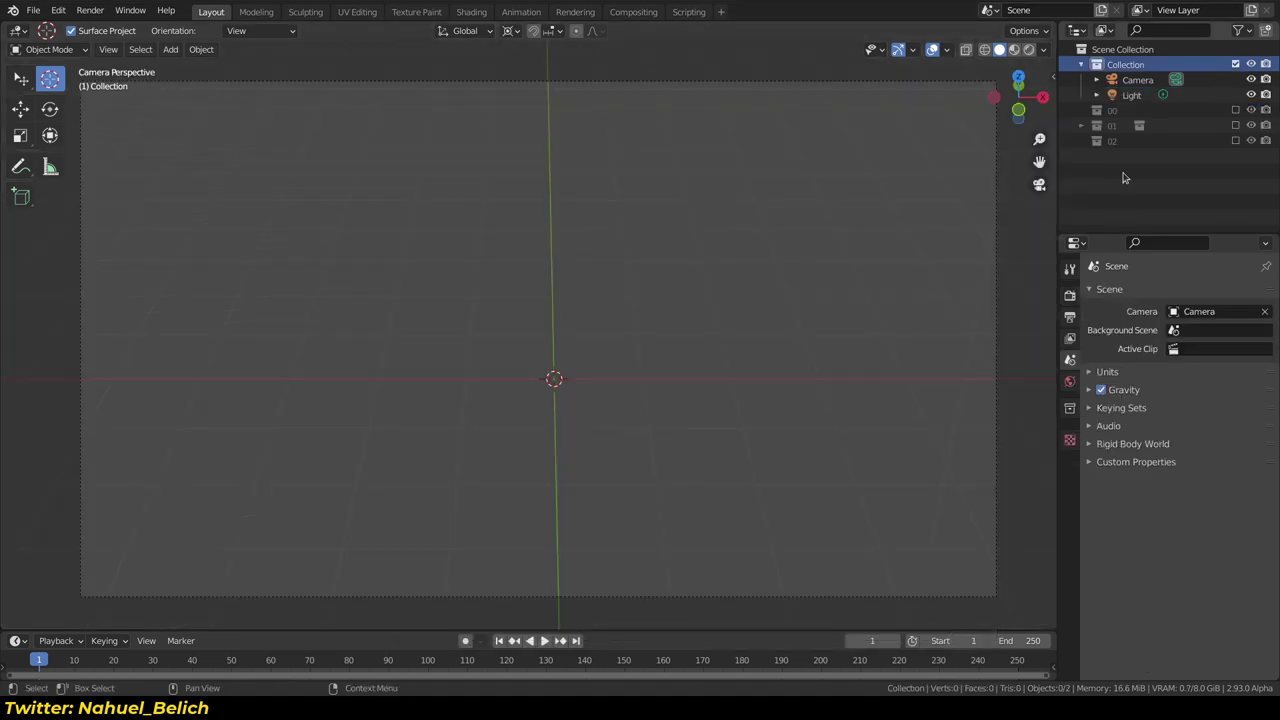
{"action": "left_click", "coordinate": [1235, 125]}
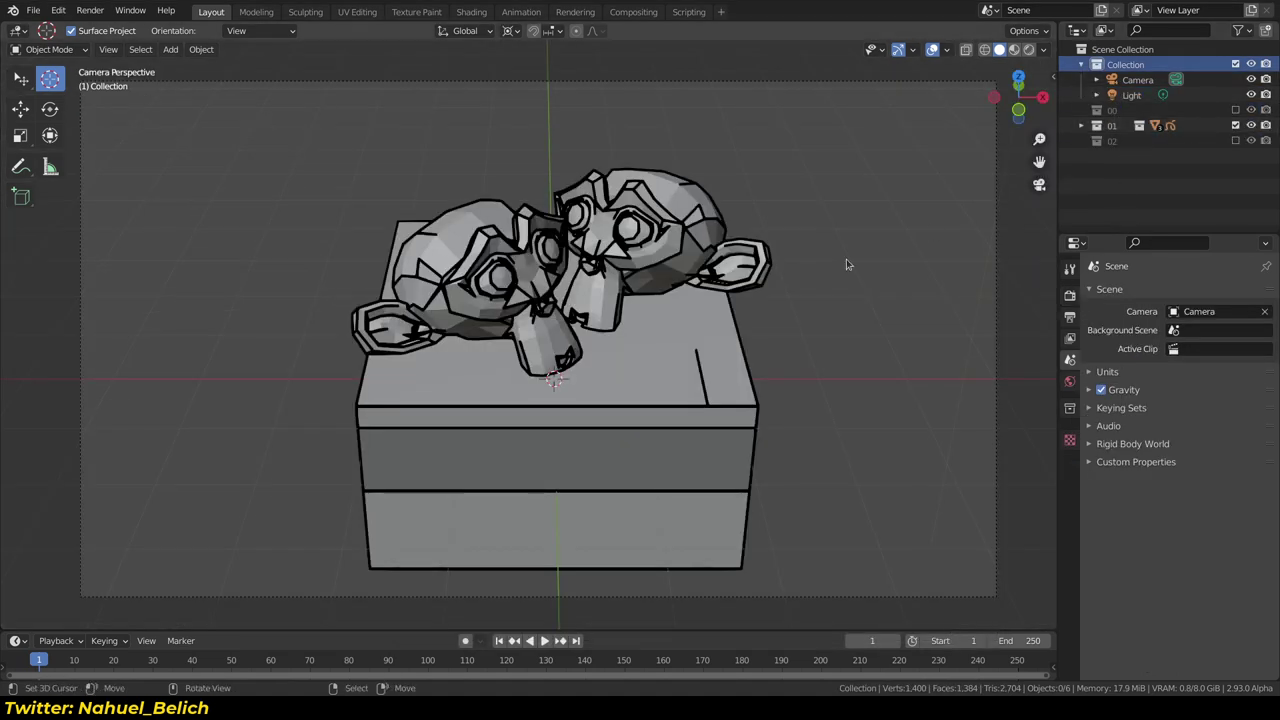
Widen the Line Art modifier panel, collapse Style, and swap collection 01 for collection 02
{"action": "left_click", "coordinate": [757, 410]}
{"action": "left_click", "coordinate": [1069, 455]}
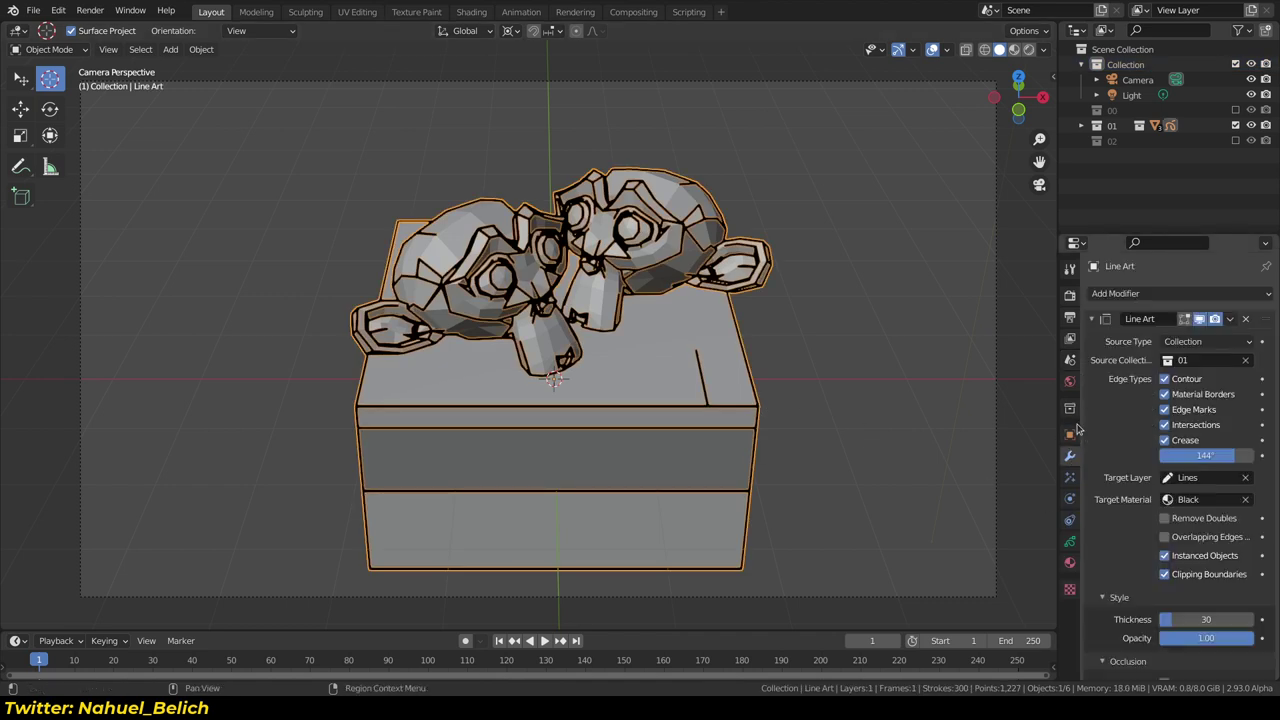
{"action": "scroll", "coordinate": [1110, 428], "scroll_direction": "down", "scroll_amount": 1}
{"action": "scroll", "coordinate": [1119, 428], "scroll_direction": "down", "scroll_amount": 1}
{"action": "scroll", "coordinate": [1128, 410], "scroll_direction": "down", "scroll_amount": 1}
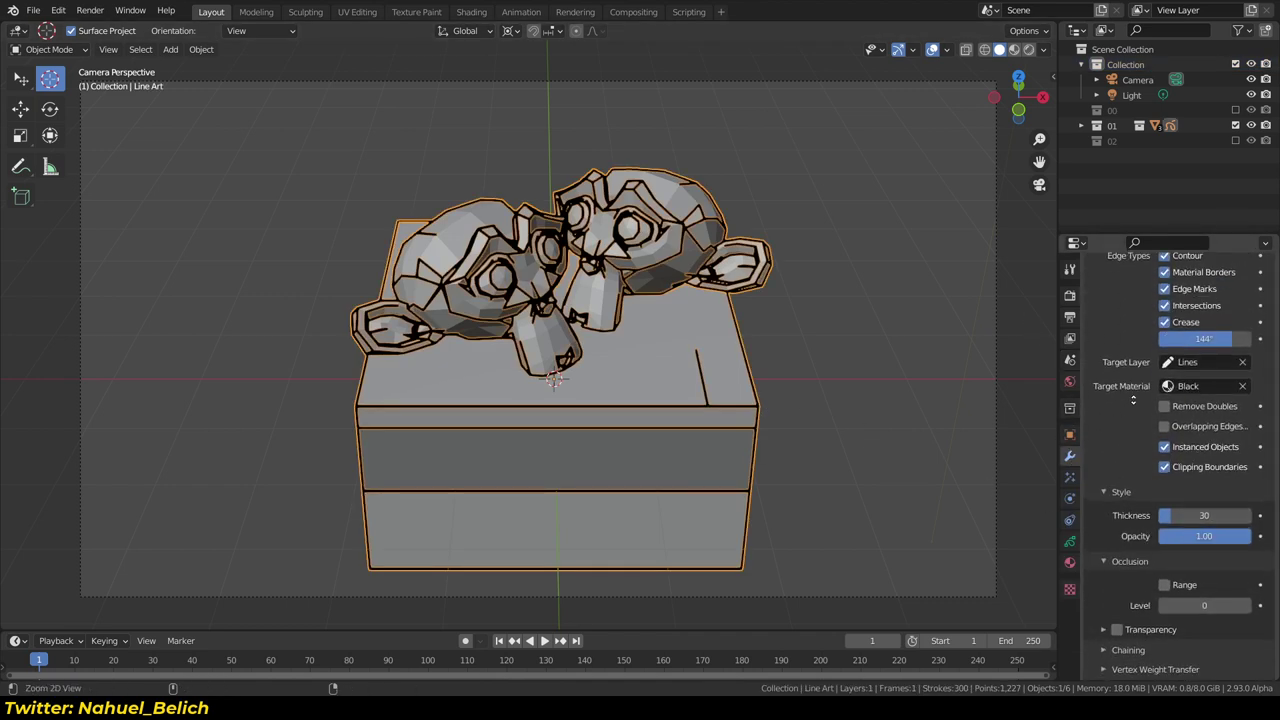
{"action": "middle_click_drag", "start_coordinate": [1133, 400], "coordinate": [1140, 390], "text": "ctrl"}
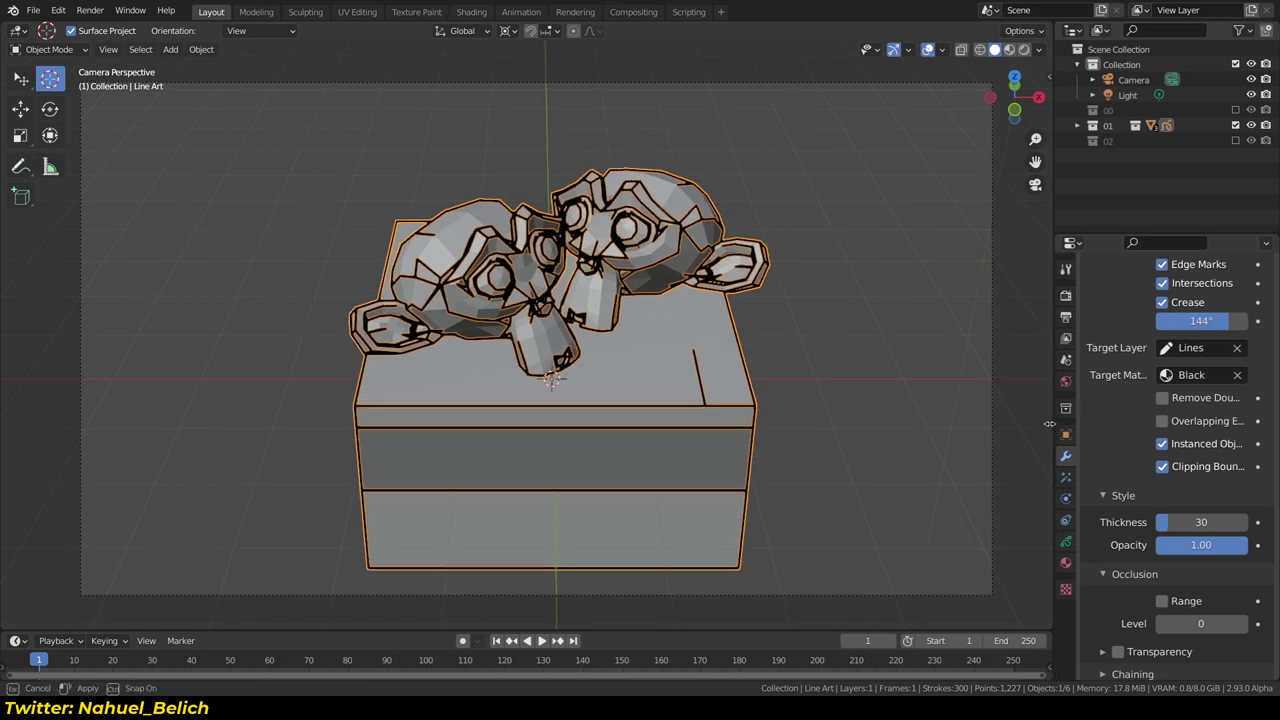
{"action": "left_click_drag", "start_coordinate": [1057, 427], "coordinate": [868, 430]}
{"action": "scroll", "coordinate": [990, 347], "scroll_direction": "down", "scroll_amount": 1}
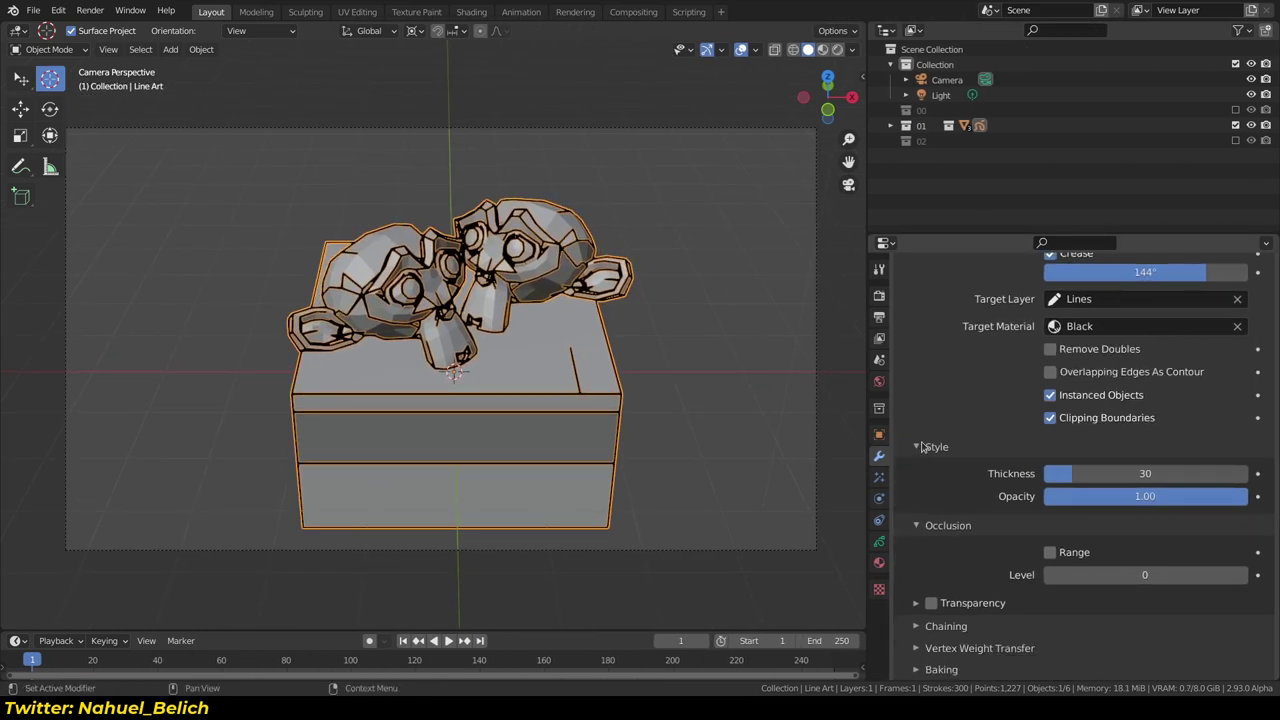
{"action": "left_click", "coordinate": [922, 447]}
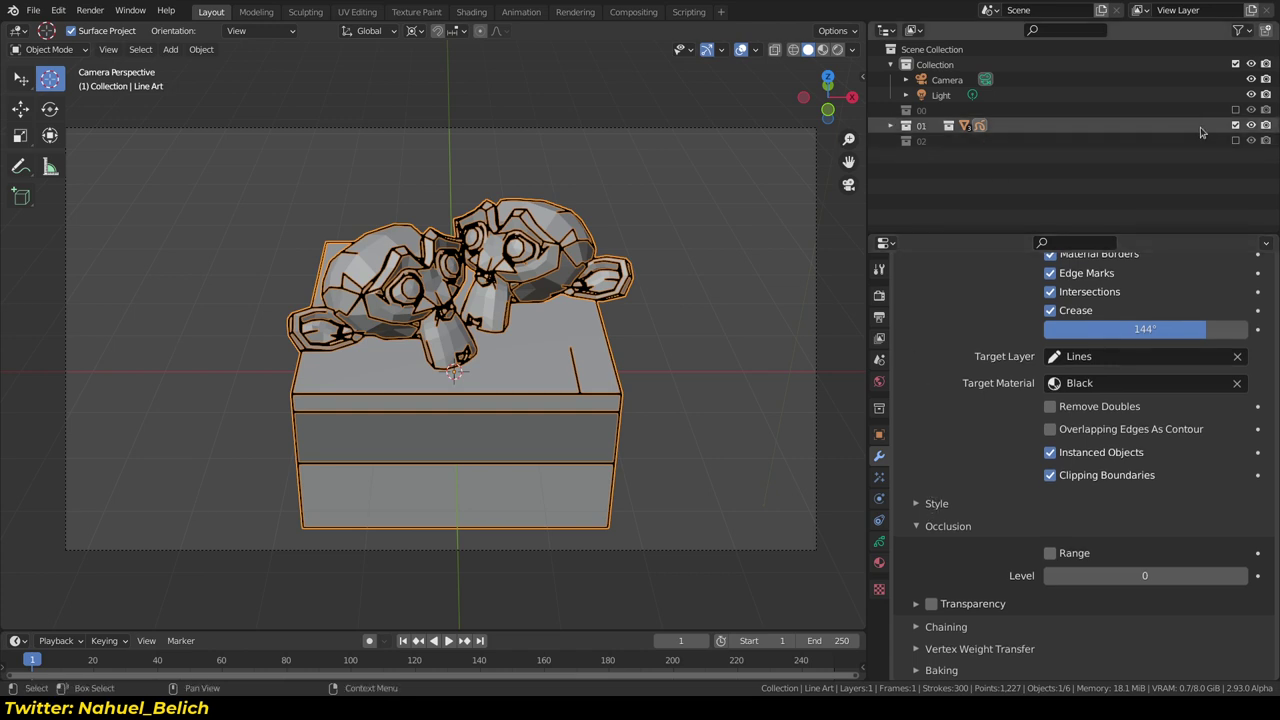
{"action": "left_click", "coordinate": [1235, 125]}
{"action": "left_click", "coordinate": [1235, 140]}
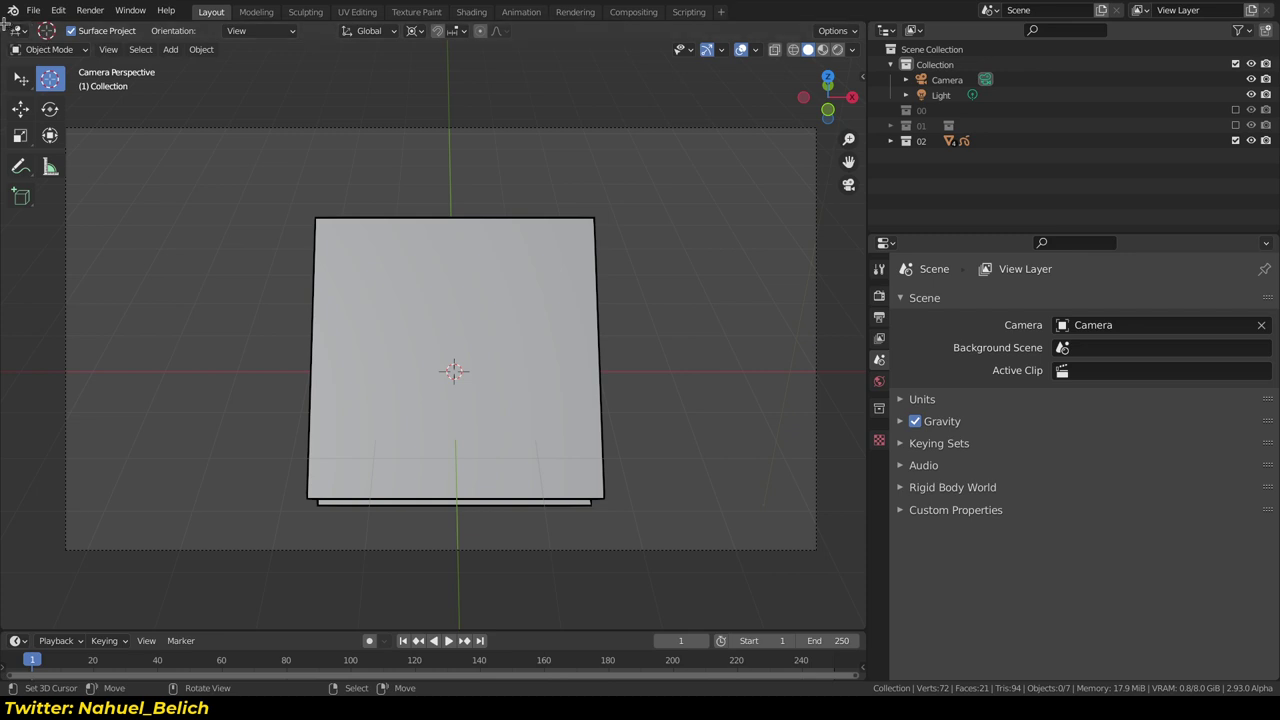
Split the 3D viewport and orbit the new left view around plane 0 and star 1
{"action": "left_click_drag", "start_coordinate": [5, 25], "coordinate": [438, 350]}
{"action": "mouse_move", "coordinate": [300, 350]}
{"action": "middle_mouse_down"}
{"action": "mouse_move", "coordinate": [264, 354]}
{"action": "mouse_move", "coordinate": [483, 280]}
{"action": "mouse_move", "coordinate": [323, 303]}
{"action": "mouse_move", "coordinate": [242, 457]}
{"action": "middle_mouse_up"}
{"action": "left_click", "coordinate": [242, 457]}
{"action": "key", "text": "g"}
{"action": "right_click", "coordinate": [173, 536]}
{"action": "mouse_move", "coordinate": [173, 536]}
{"action": "middle_mouse_down"}
{"action": "mouse_move", "coordinate": [240, 430]}
{"action": "mouse_move", "coordinate": [125, 471]}
{"action": "middle_mouse_up"}
{"action": "left_click", "coordinate": [240, 430]}
{"action": "key", "text": "g"}
{"action": "left_click", "coordinate": [240, 437]}
Look through the camera in the left view with X-Ray on, then orbit to see planes edge-on
{"action": "key", "text": "KP_0"}
{"action": "key", "text": "alt+z"}
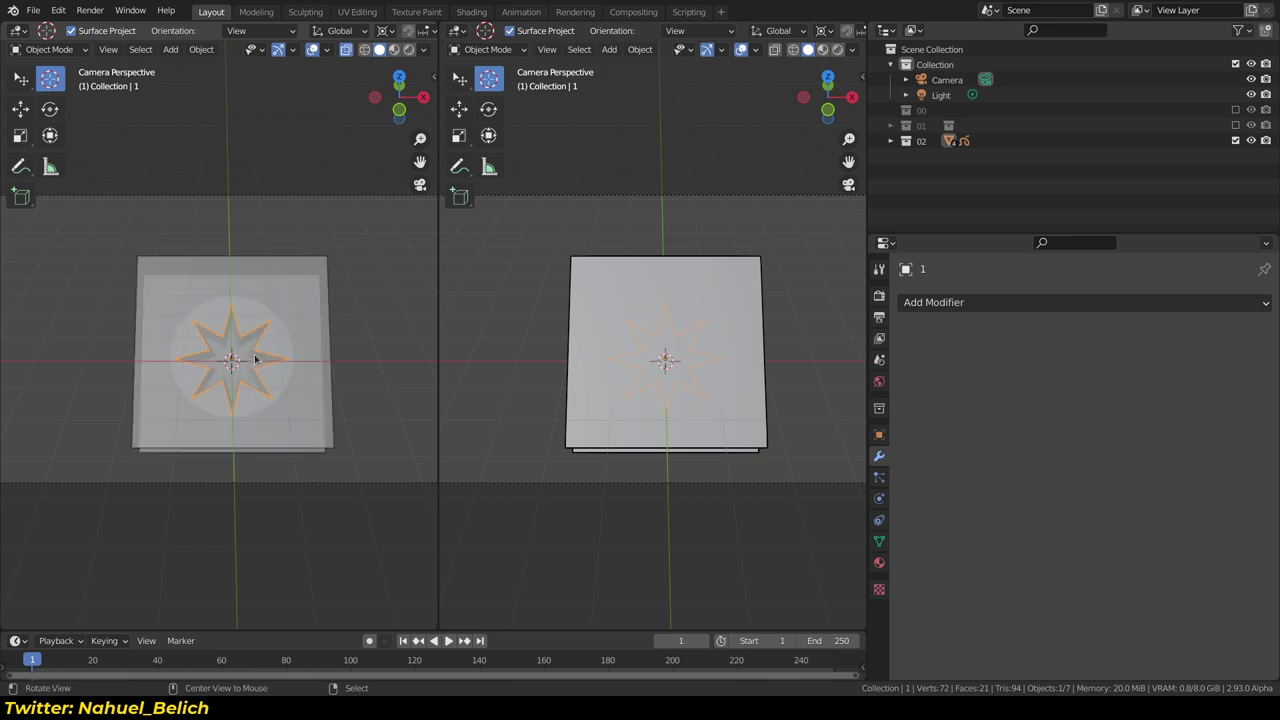
{"action": "scroll", "coordinate": [245, 358], "scroll_direction": "up", "scroll_amount": 3}
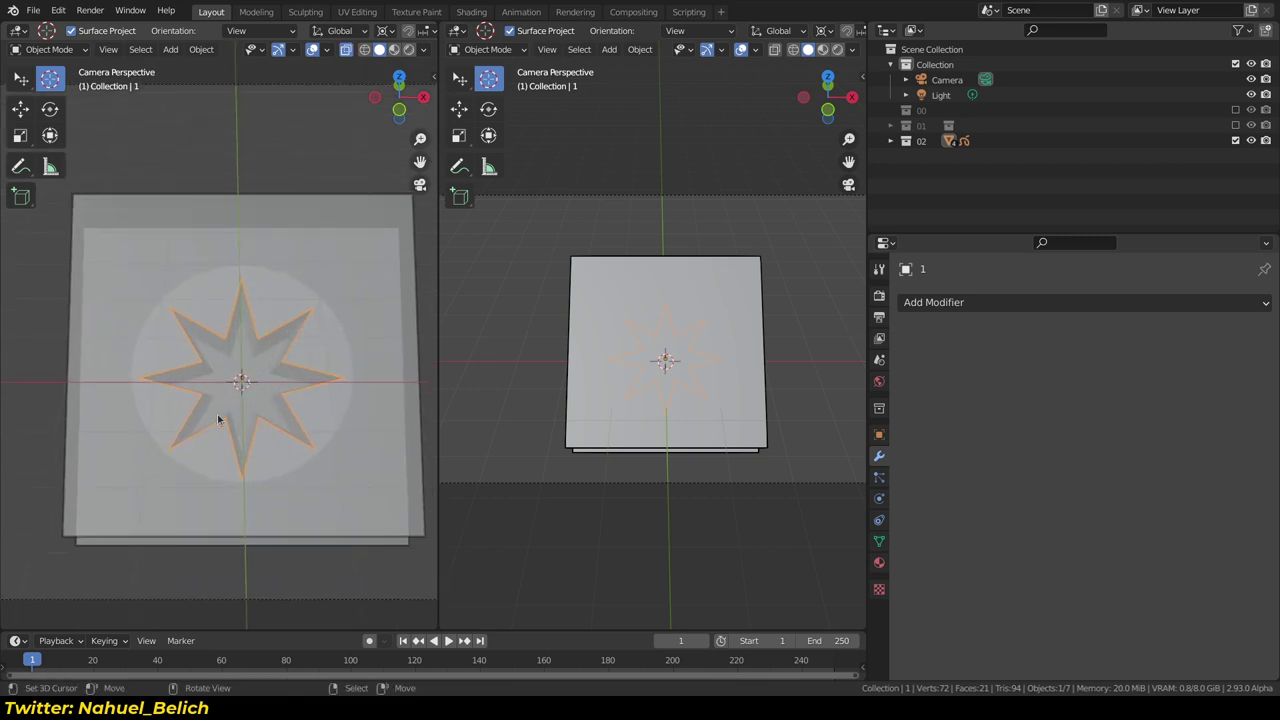
{"action": "mouse_move", "coordinate": [218, 420]}
{"action": "middle_mouse_down"}
{"action": "mouse_move", "coordinate": [408, 363]}
{"action": "mouse_move", "coordinate": [349, 397]}
{"action": "mouse_move", "coordinate": [297, 371]}
{"action": "mouse_move", "coordinate": [265, 387]}
{"action": "mouse_move", "coordinate": [300, 380]}
{"action": "middle_mouse_up"}
{"action": "left_click", "coordinate": [323, 323]}
{"action": "mouse_move", "coordinate": [323, 323]}
{"action": "middle_mouse_down"}
{"action": "mouse_move", "coordinate": [229, 429]}
{"action": "mouse_move", "coordinate": [232, 395]}
{"action": "middle_mouse_up"}
{"action": "left_click", "coordinate": [229, 429]}
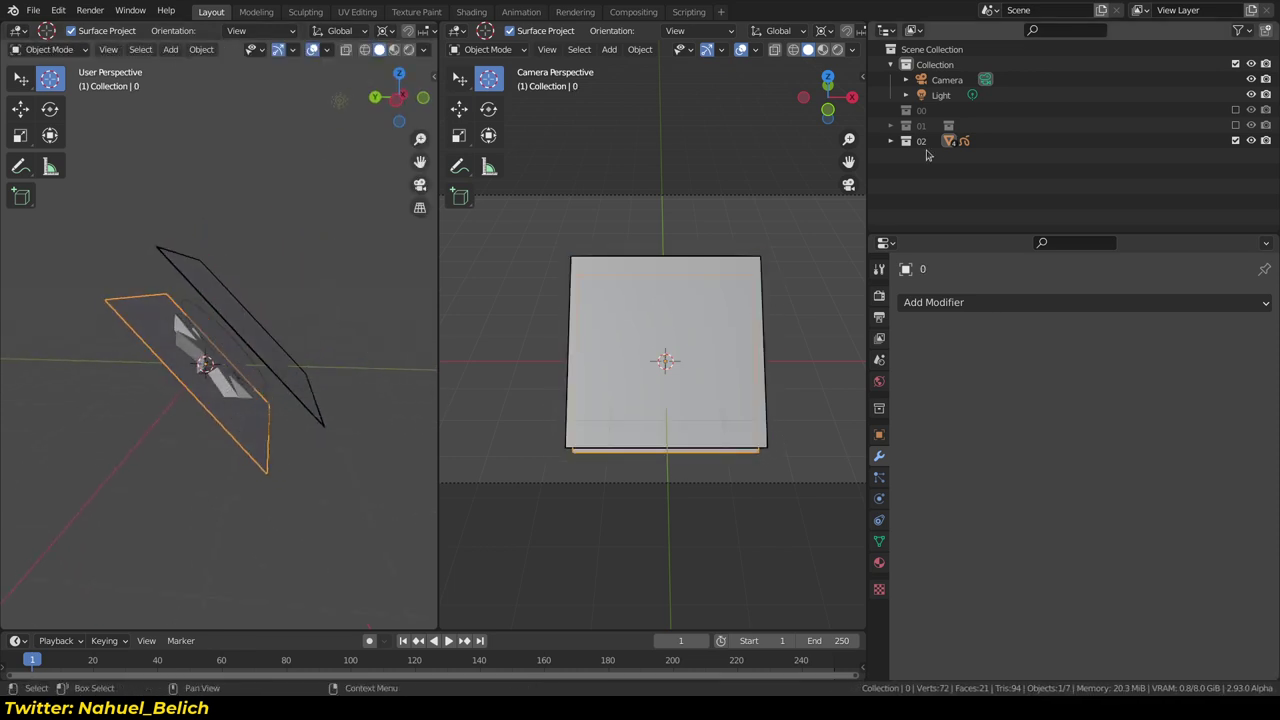
Expand collection 02, check star 1, circle 2 and plane 3, then select Line Art.002
{"action": "left_click", "coordinate": [890, 141]}
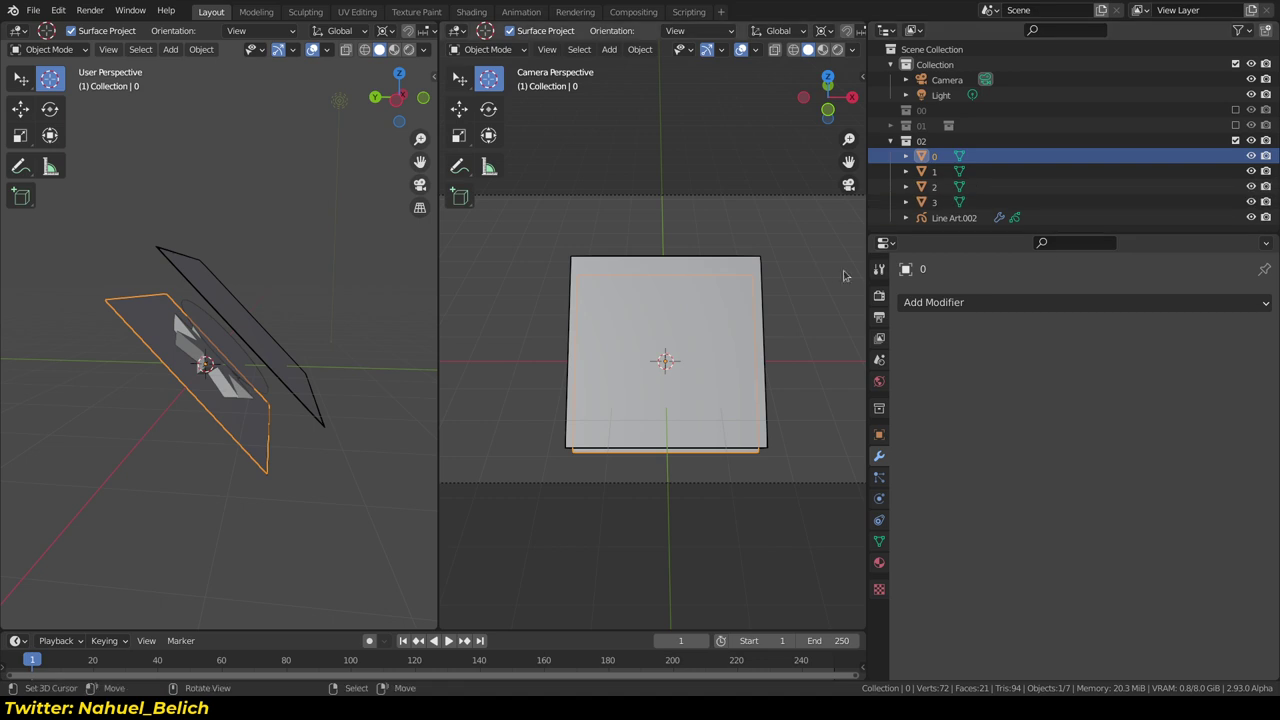
{"action": "left_click", "coordinate": [228, 427]}
{"action": "left_click", "coordinate": [249, 370]}
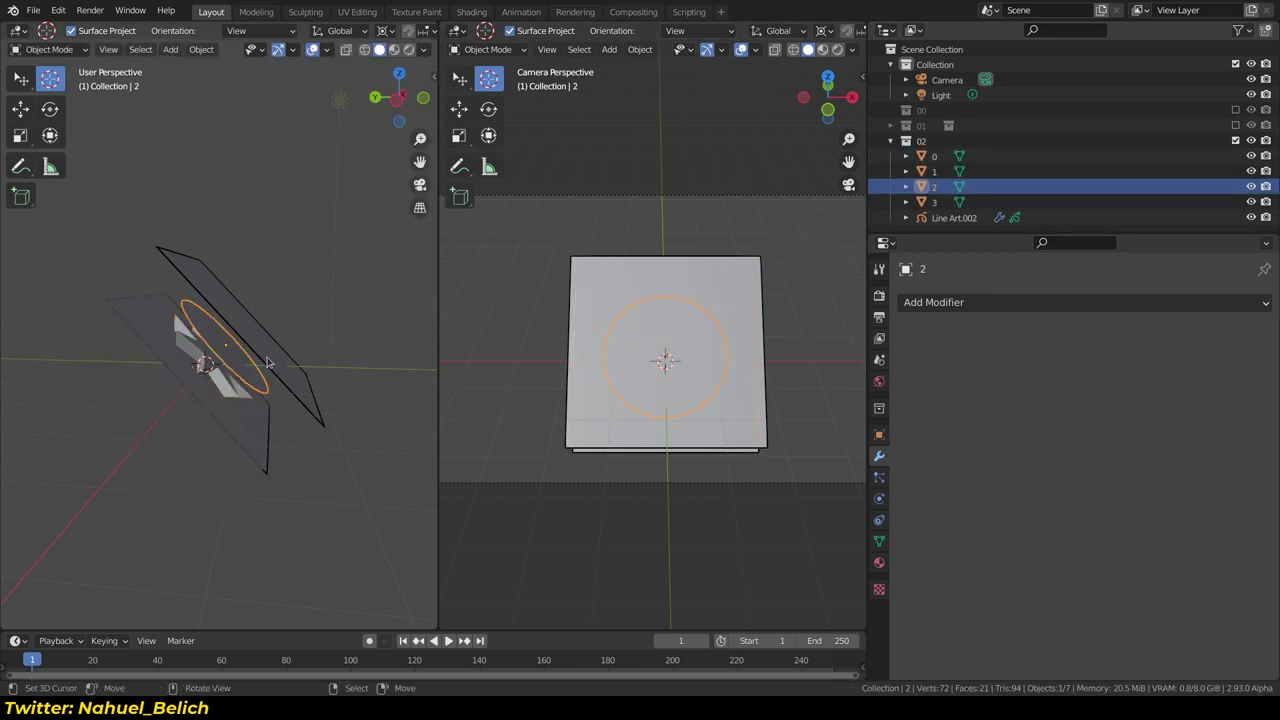
{"action": "left_click", "coordinate": [229, 388]}
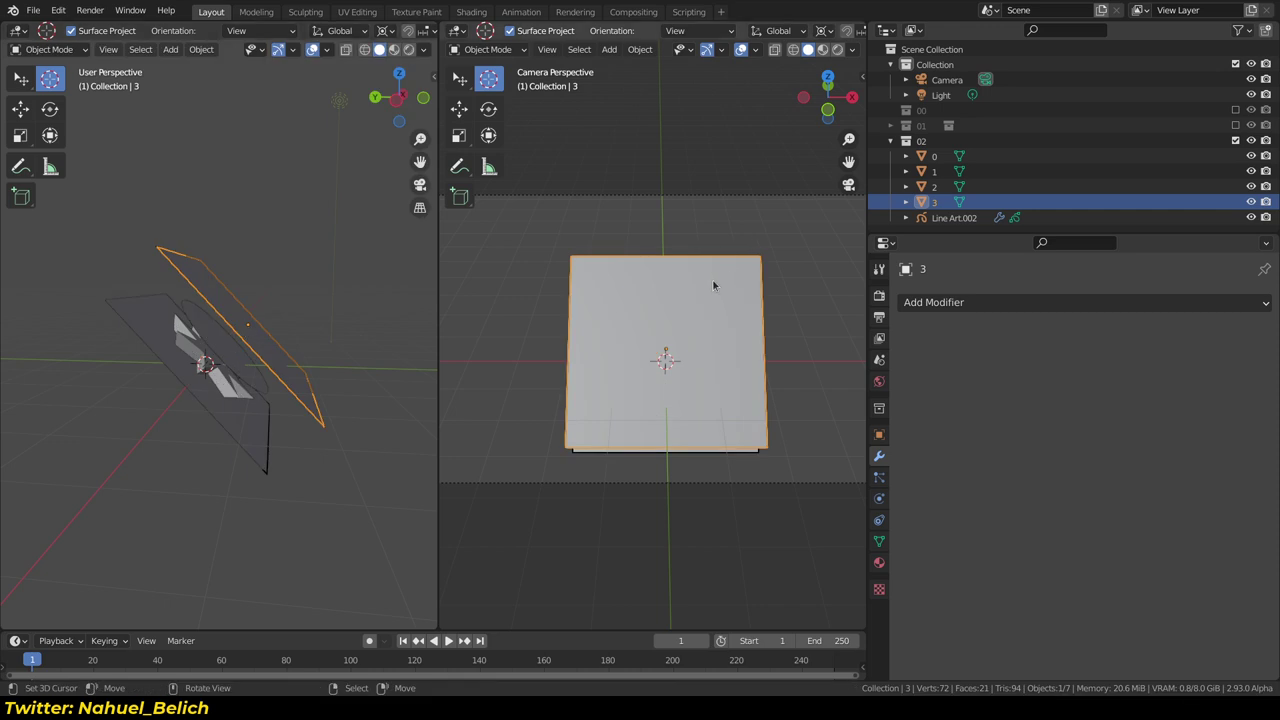
{"action": "left_click", "coordinate": [283, 473]}
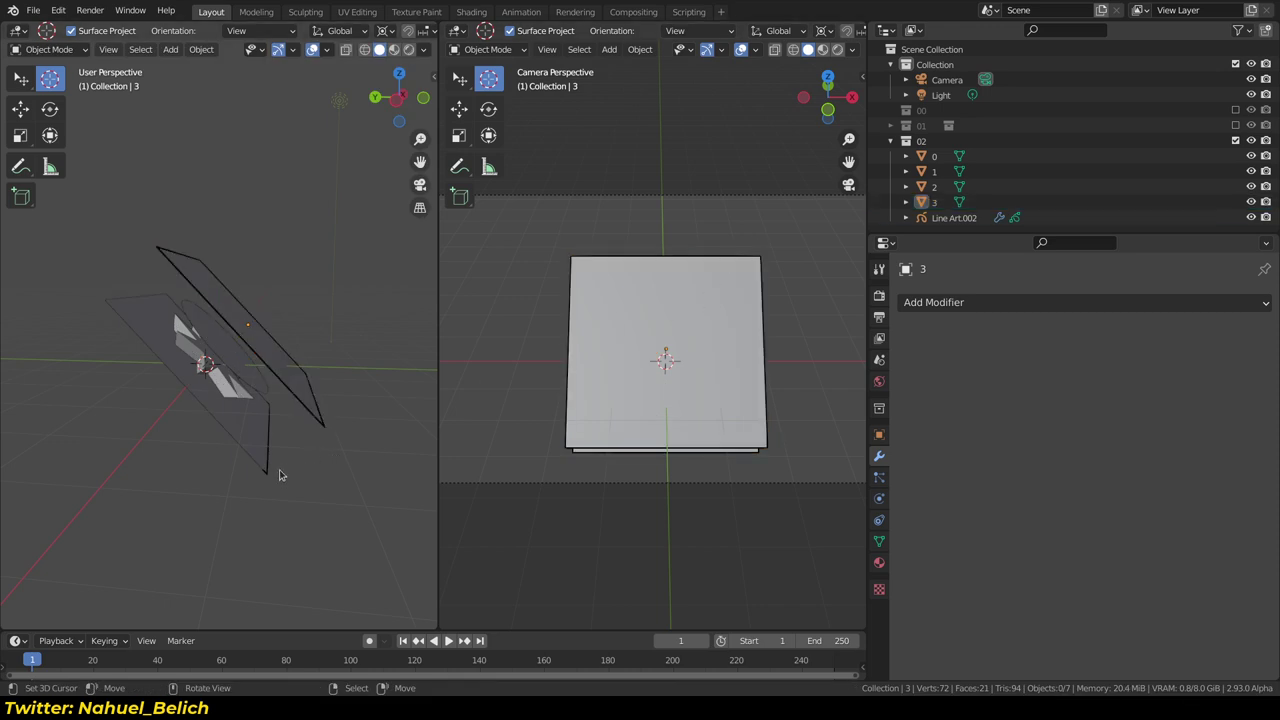
{"action": "left_click", "coordinate": [955, 218]}
Collapse the Baking section and expand the Occlusion settings of the Line Art modifier
{"action": "scroll", "coordinate": [963, 588], "scroll_direction": "down", "scroll_amount": 5}
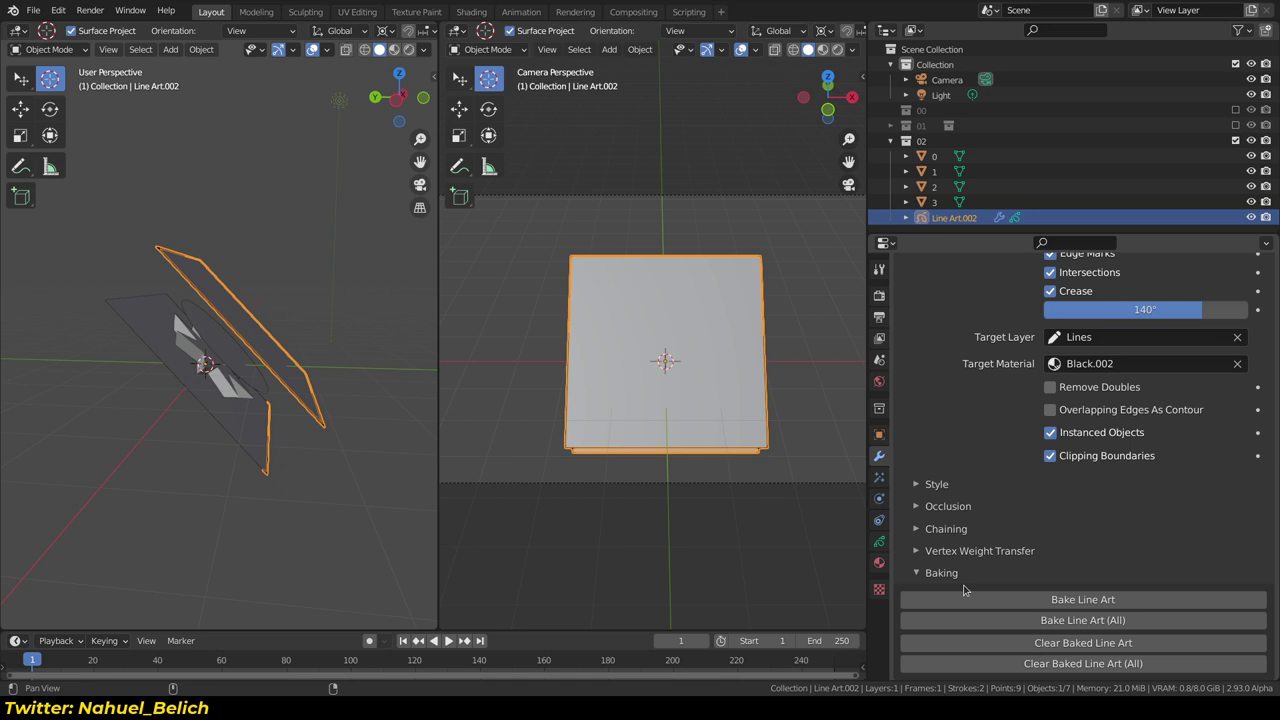
{"action": "left_click", "coordinate": [922, 574]}
{"action": "left_click", "coordinate": [920, 605]}
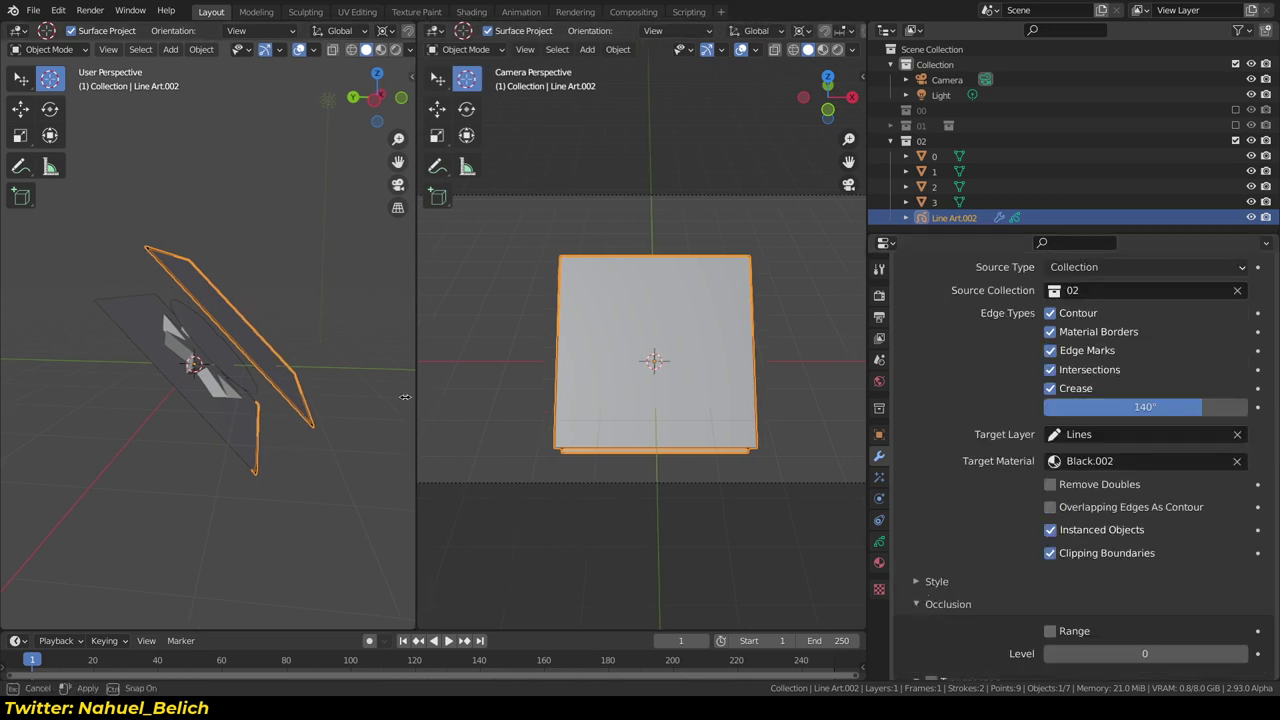
Narrow and orbit the left view, then deselect Line Art.002 by clicking empty viewport space
{"action": "left_click_drag", "start_coordinate": [439, 392], "coordinate": [349, 392]}
{"action": "scroll", "coordinate": [250, 342], "scroll_direction": "up", "scroll_amount": 2}
{"action": "middle_click_drag", "start_coordinate": [244, 338], "coordinate": [127, 273]}
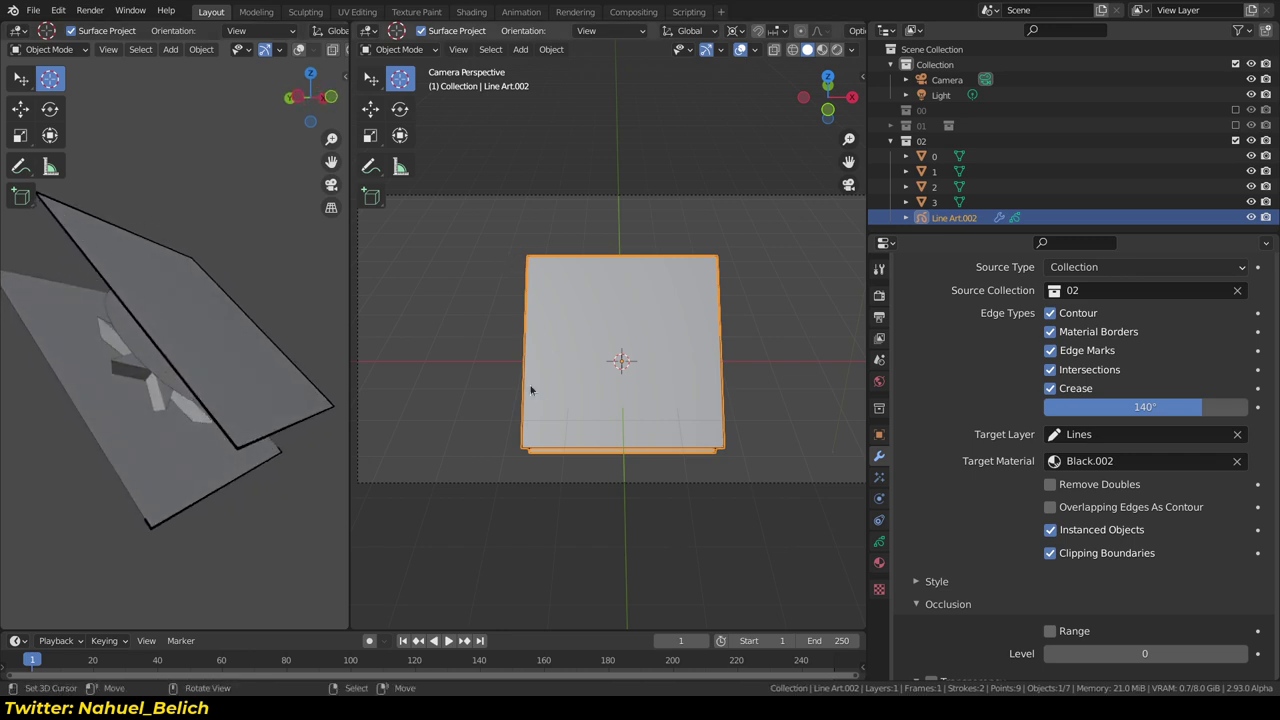
{"action": "scroll", "coordinate": [533, 391], "scroll_direction": "up", "scroll_amount": 2}
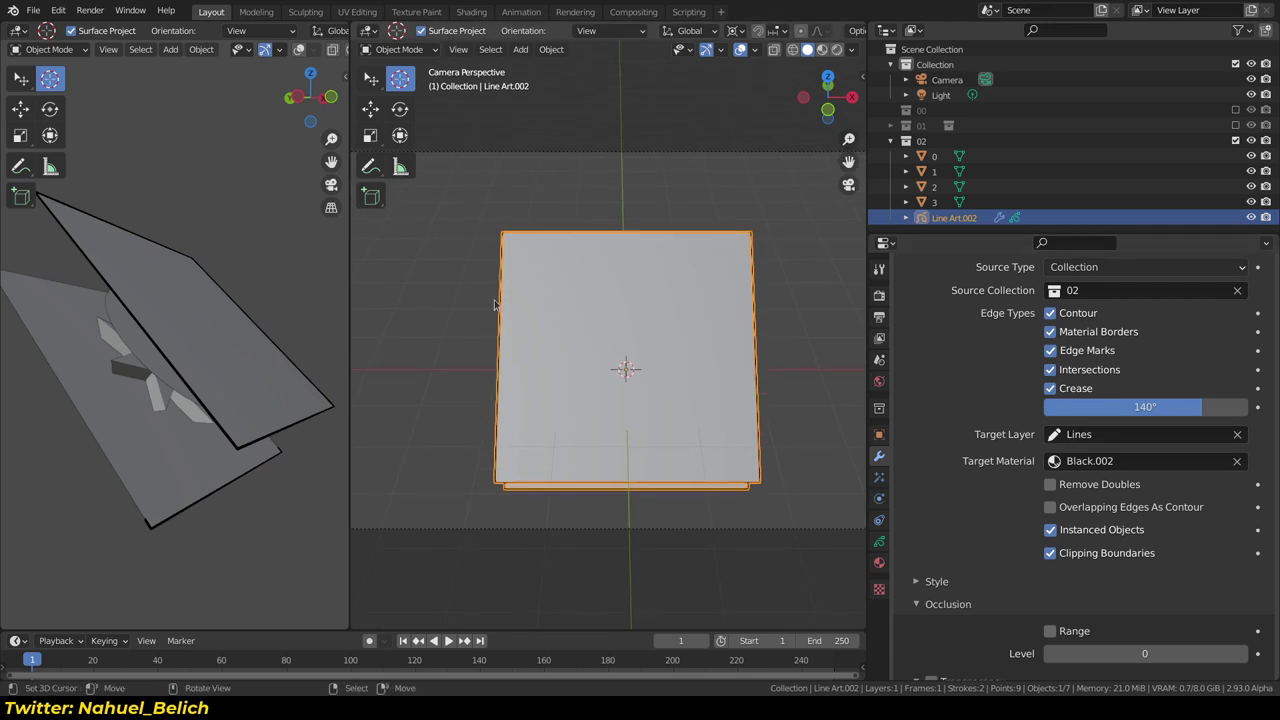
{"action": "left_click", "coordinate": [474, 348]}
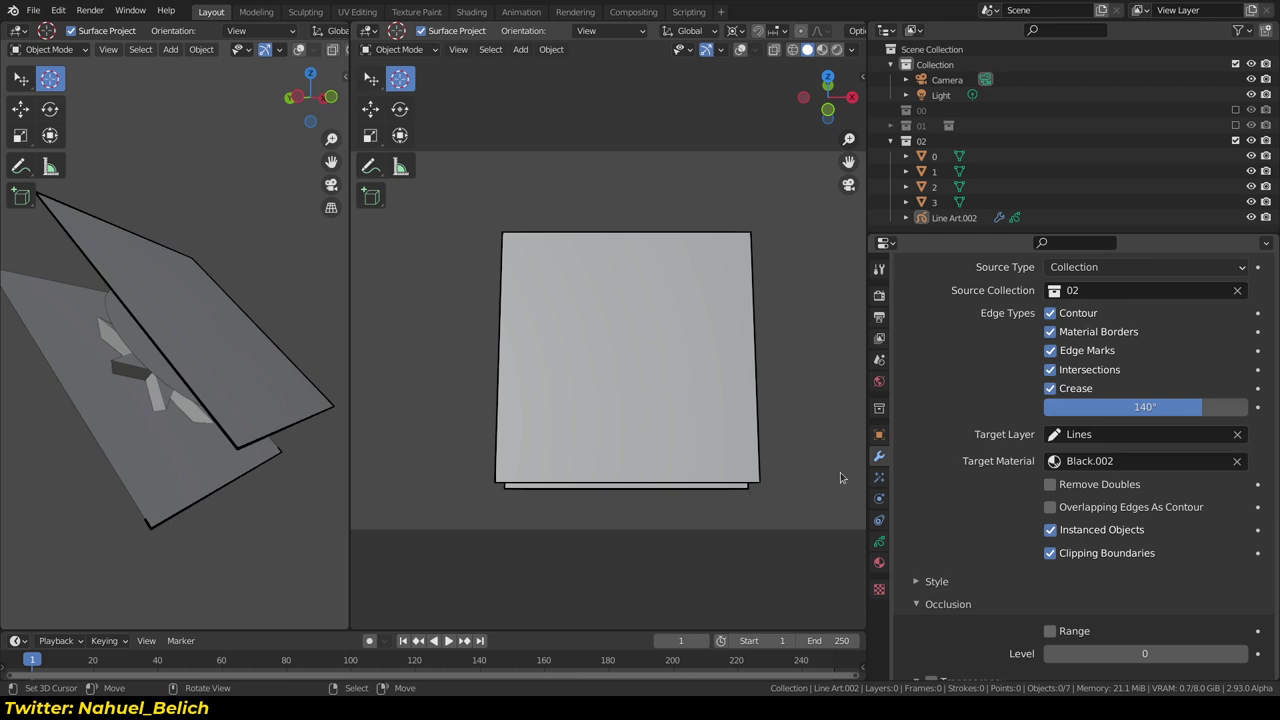
{"action": "scroll", "coordinate": [1100, 500], "scroll_direction": "down", "scroll_amount": 2}
{"action": "scroll", "coordinate": [1150, 510], "scroll_direction": "down", "scroll_amount": 3}
Raise Line Art.002's Occlusion Level to 1, then 2, and erase the annotation circle
{"action": "left_click", "coordinate": [1241, 518]}
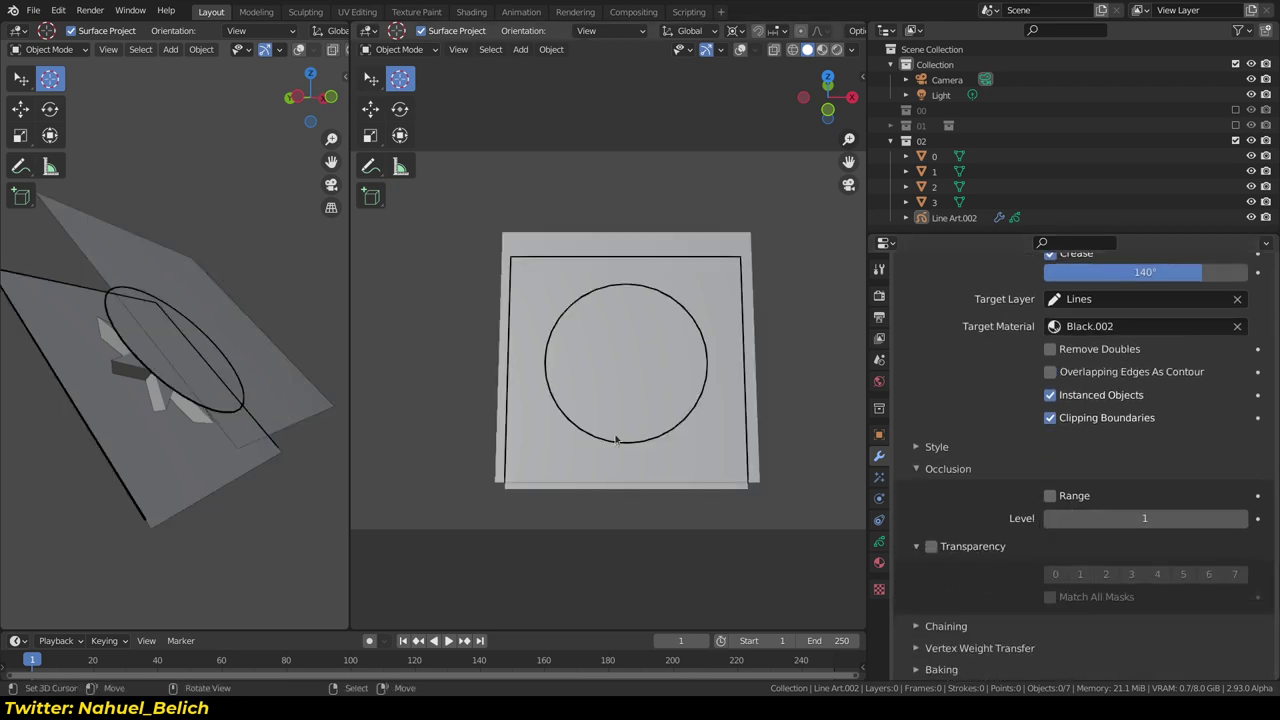
{"action": "mouse_move", "coordinate": [187, 376]}
{"action": "middle_mouse_down"}
{"action": "mouse_move", "coordinate": [226, 388]}
{"action": "mouse_move", "coordinate": [231, 355]}
{"action": "mouse_move", "coordinate": [170, 374]}
{"action": "middle_mouse_up"}
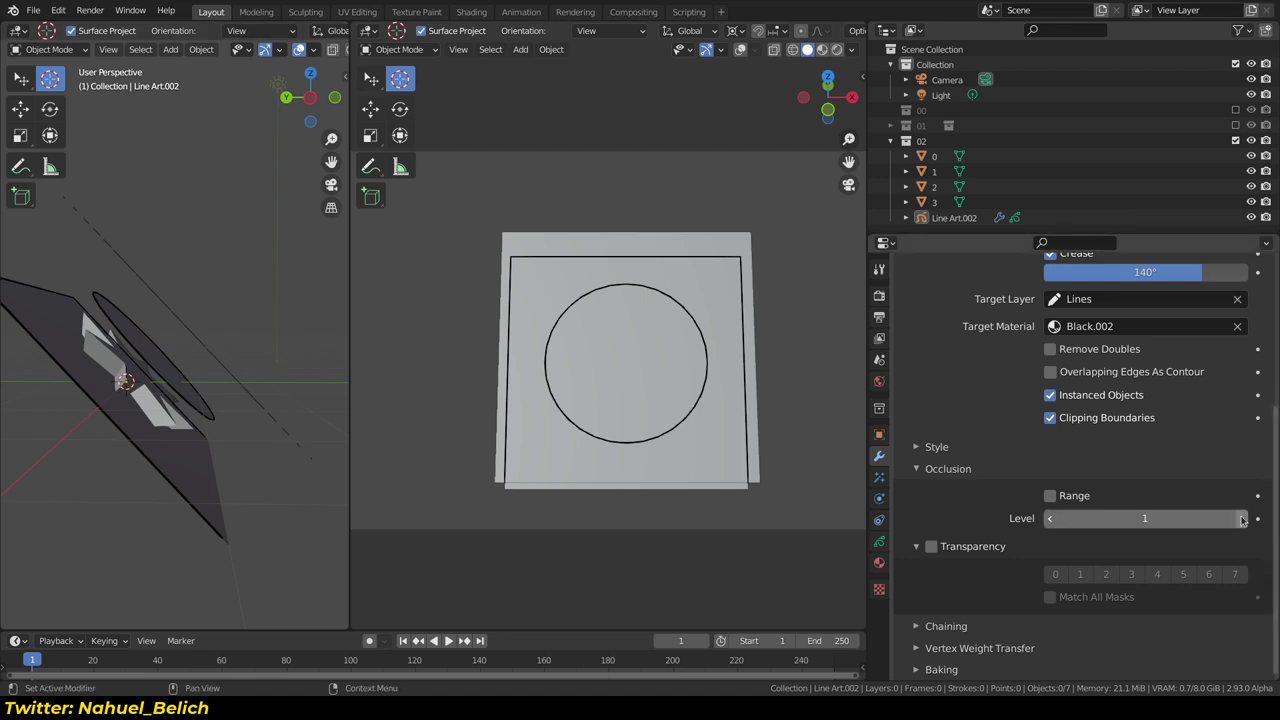
{"action": "left_click_drag", "start_coordinate": [1050, 518], "coordinate": [1100, 518]}
{"action": "mouse_move", "coordinate": [87, 290]}
{"action": "middle_mouse_down"}
{"action": "mouse_move", "coordinate": [96, 343]}
{"action": "mouse_move", "coordinate": [112, 322]}
{"action": "middle_mouse_up"}
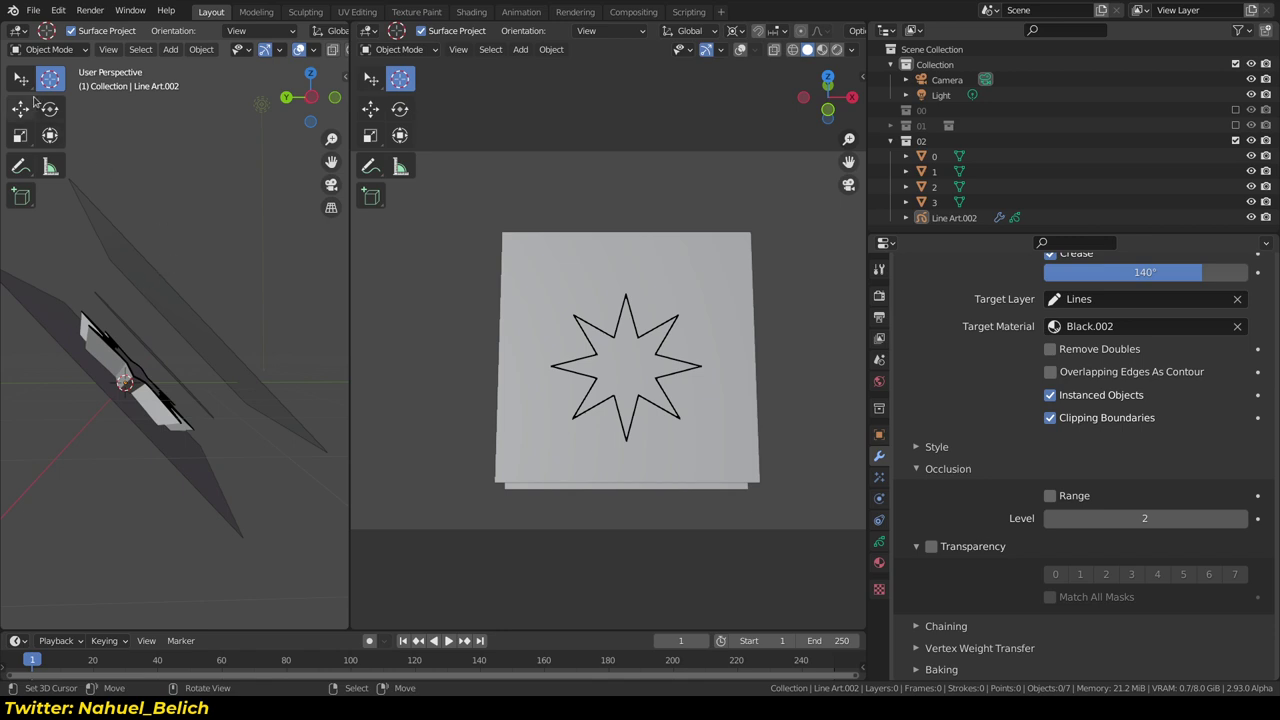
{"action": "left_click", "coordinate": [20, 166]}
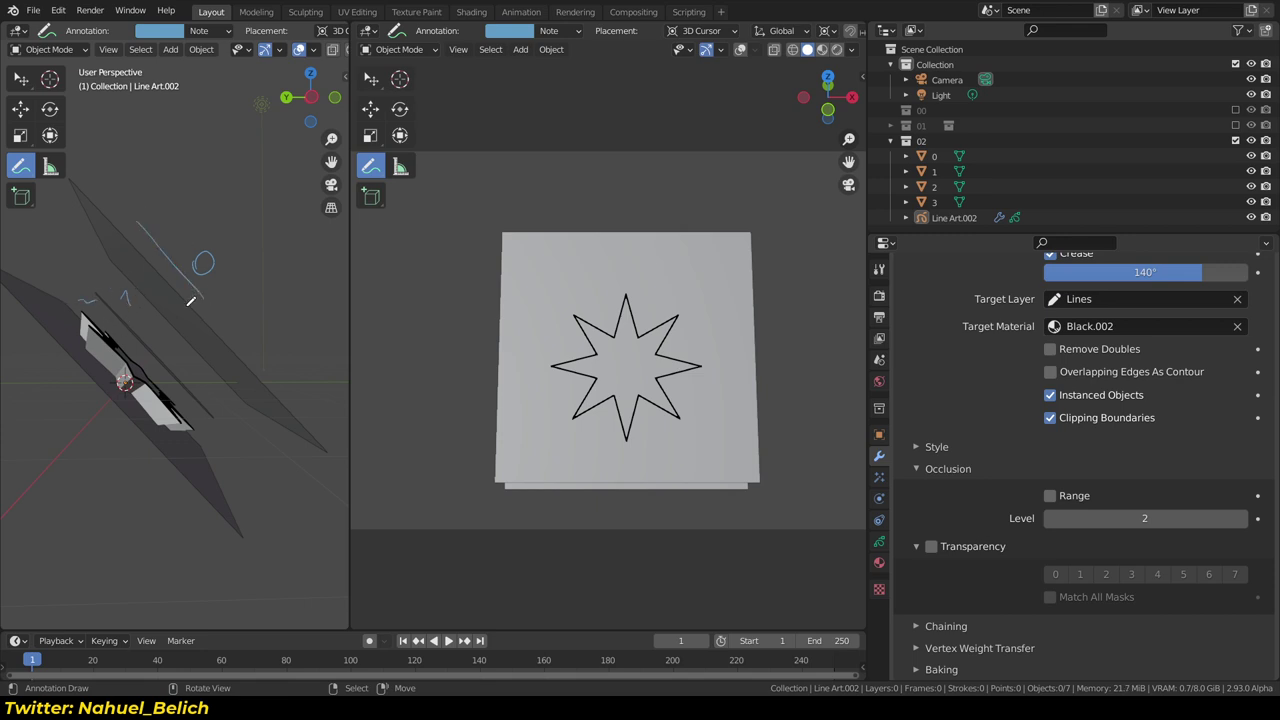
{"action": "left_click_drag", "start_coordinate": [203, 263], "coordinate": [211, 278], "text": "ctrl"}
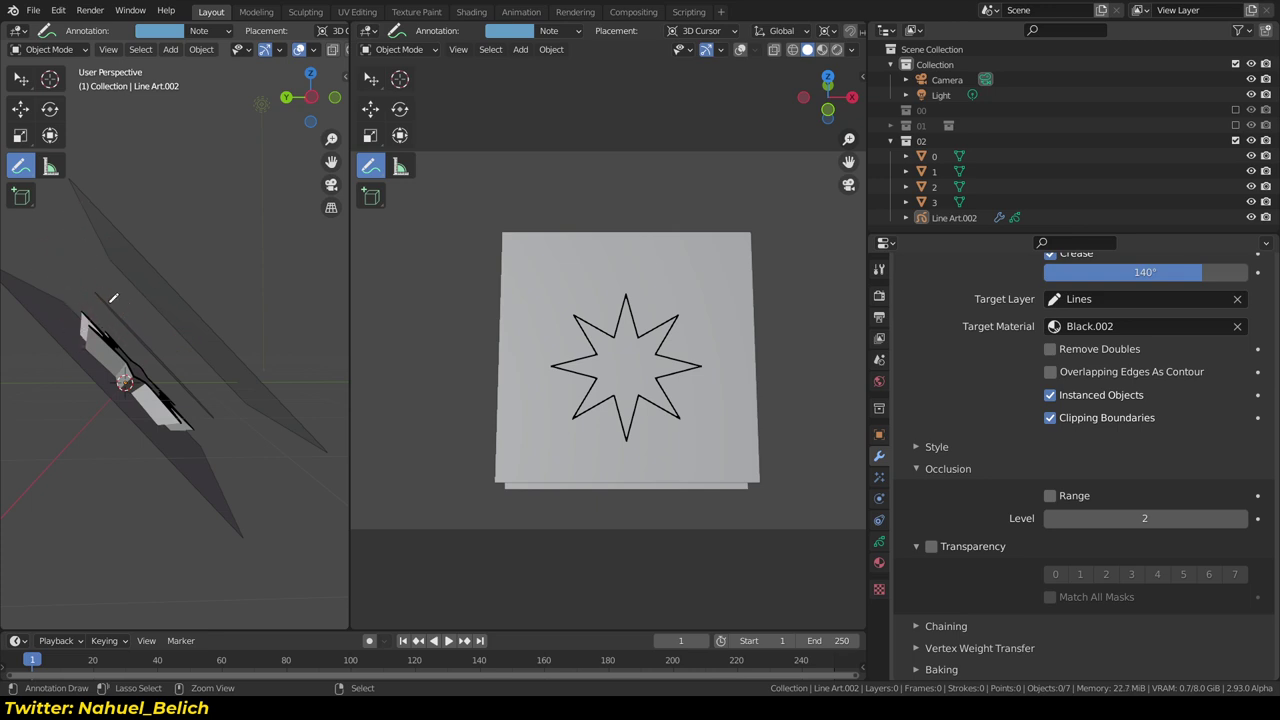
Raise the Occlusion Level to 4 and switch occlusion to a Range from 0 to 4
{"action": "left_click", "coordinate": [1240, 518]}
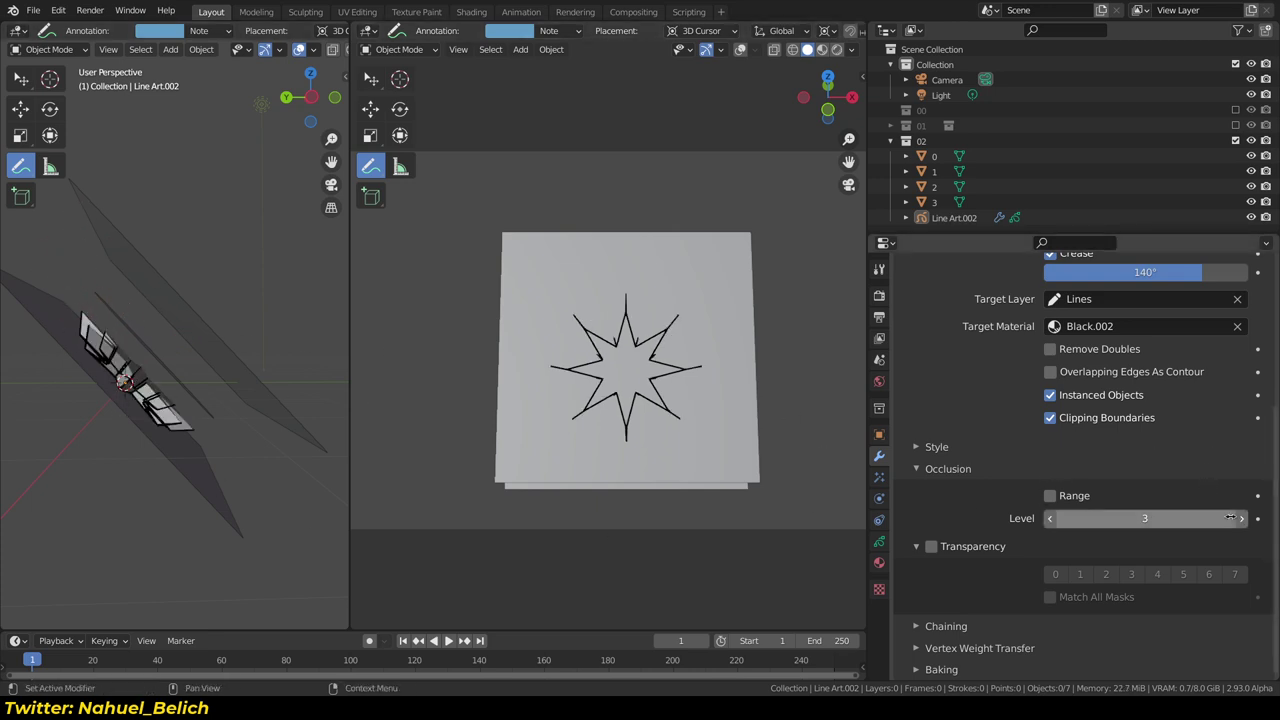
{"action": "left_click", "coordinate": [1240, 518]}
{"action": "mouse_move", "coordinate": [200, 430]}
{"action": "middle_mouse_down"}
{"action": "mouse_move", "coordinate": [230, 450]}
{"action": "mouse_move", "coordinate": [230, 420]}
{"action": "middle_mouse_up"}
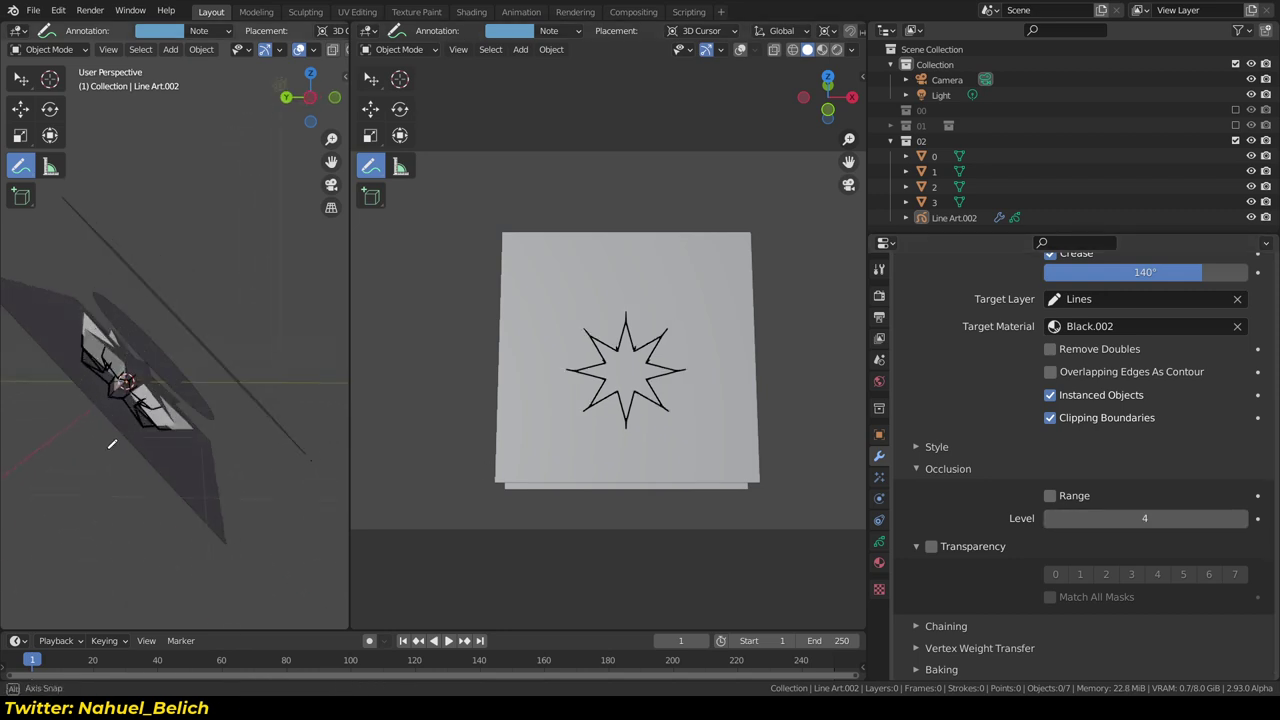
{"action": "left_click", "coordinate": [1050, 496]}
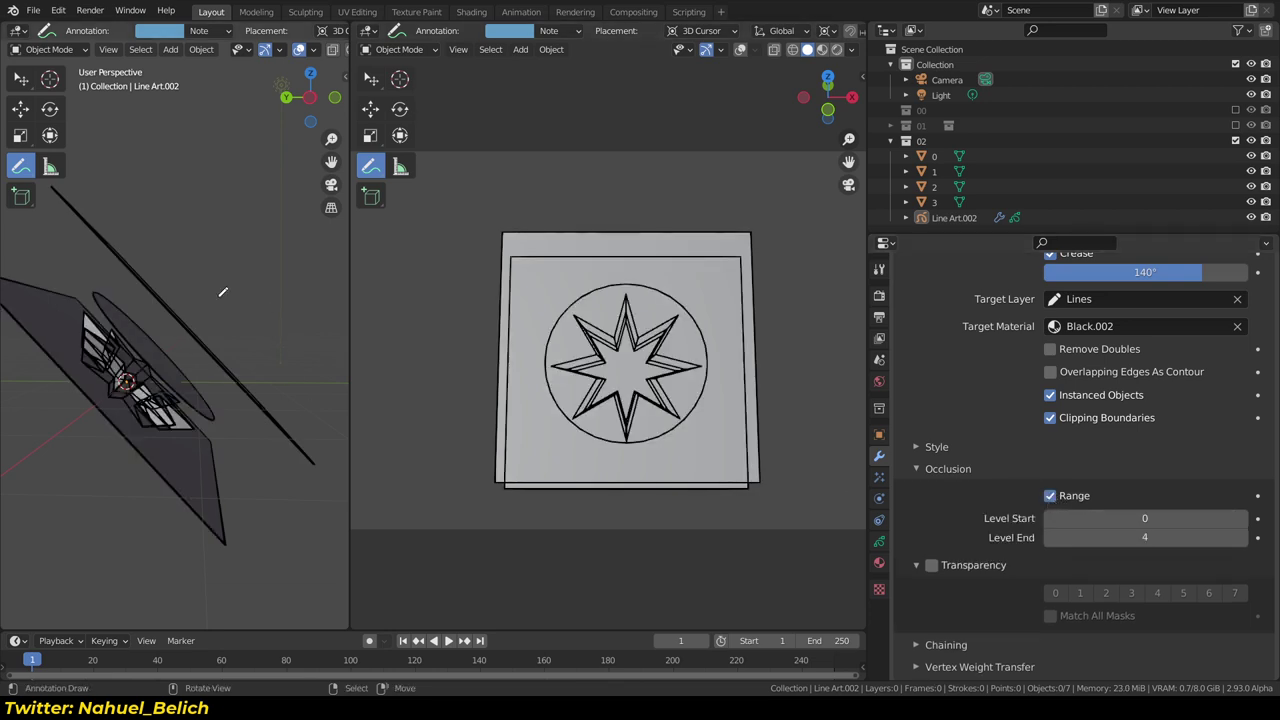
Undo a stray annotation stroke and set the occlusion range to Level Start 2, Level End 4
{"action": "middle_click_drag", "start_coordinate": [222, 292], "coordinate": [172, 211]}
{"action": "key", "text": "ctrl+z"}
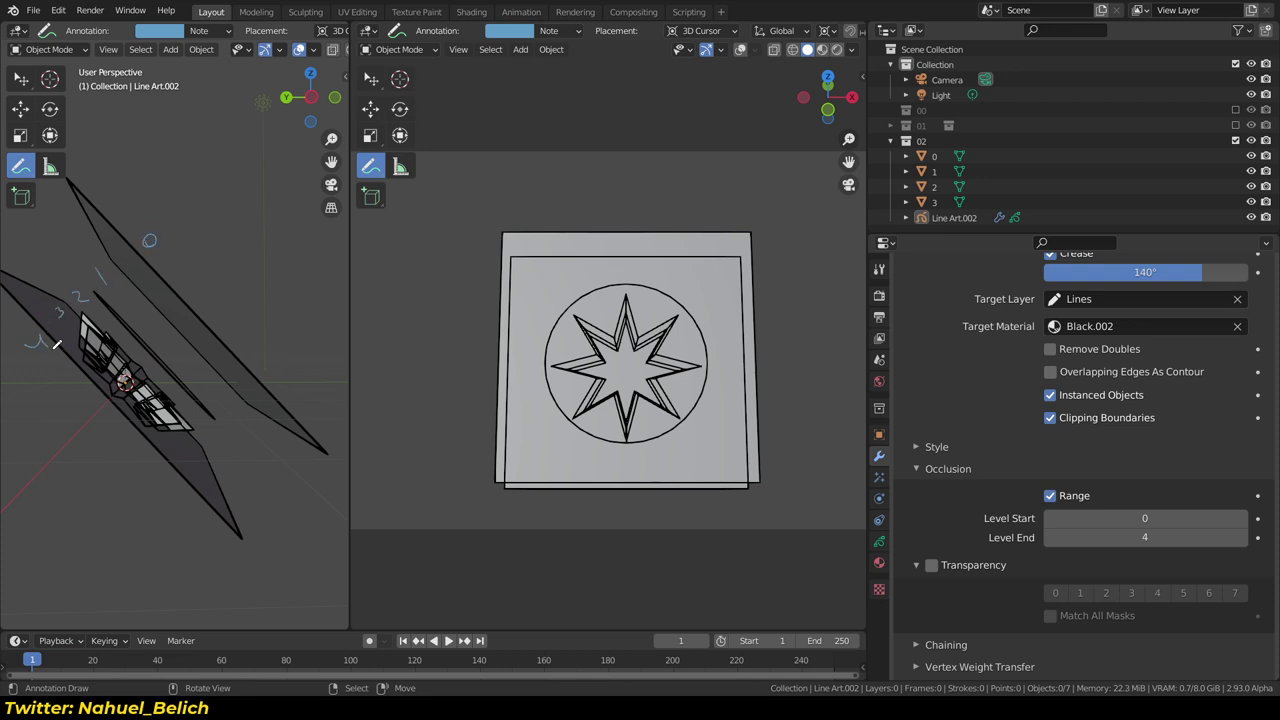
{"action": "left_click", "coordinate": [1146, 516]}
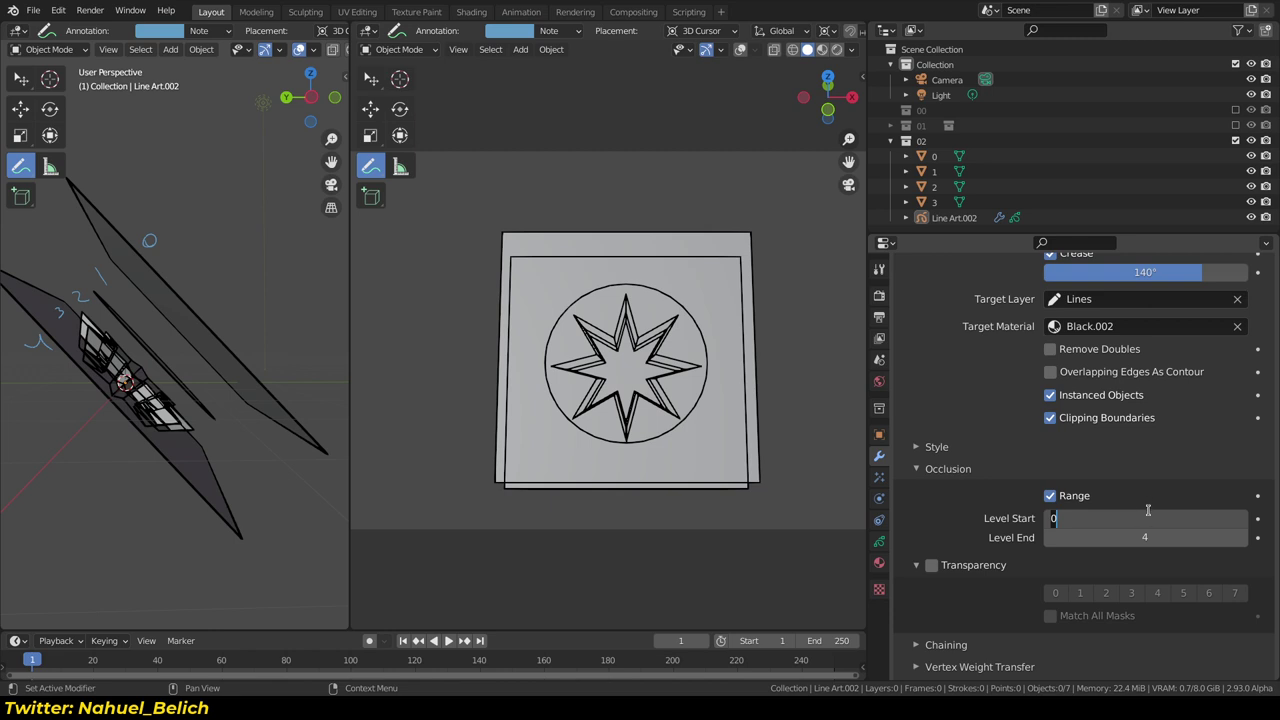
{"action": "type", "text": "2"}
{"action": "left_click", "coordinate": [1148, 537]}
{"action": "key", "text": "Return"}
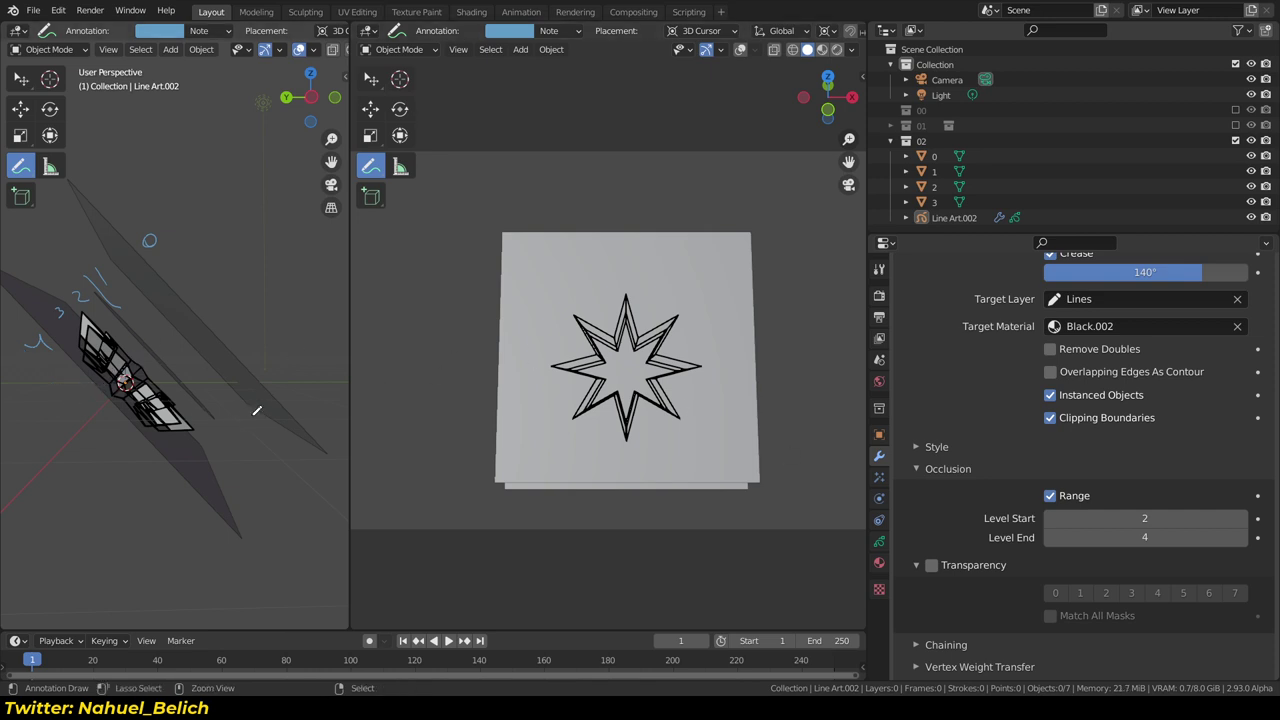
{"action": "type", "text": "1"}
{"action": "scroll", "coordinate": [1128, 518], "scroll_direction": "down", "scroll_amount": 1, "text": "ctrl"}
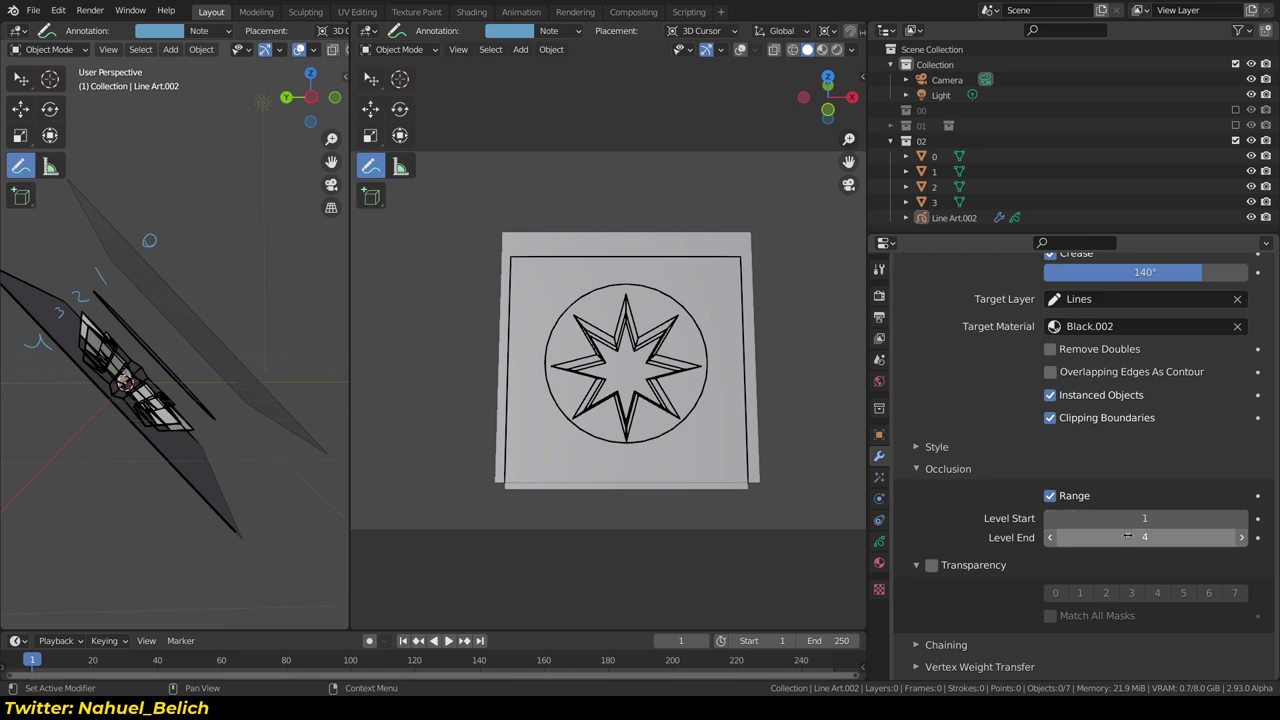
{"action": "scroll", "coordinate": [1128, 537], "scroll_direction": "down", "scroll_amount": 1, "text": "ctrl"}
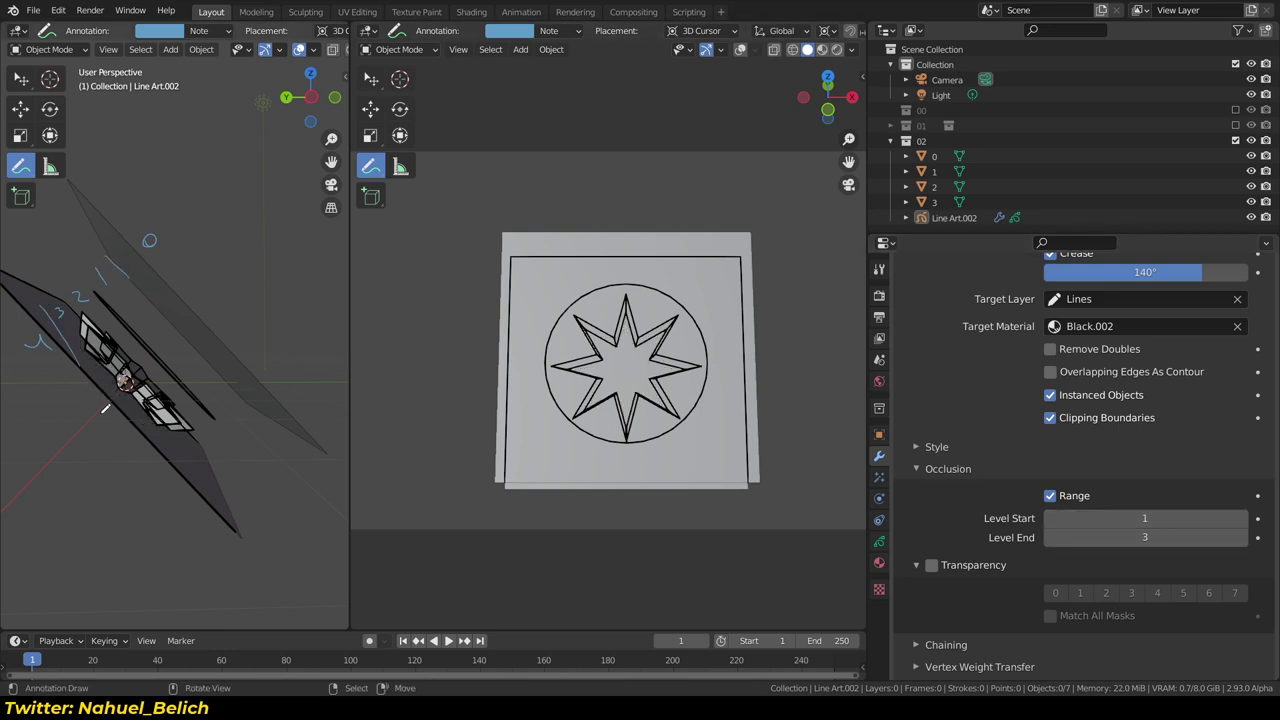
{"action": "scroll", "coordinate": [1128, 537], "scroll_direction": "up", "scroll_amount": 1, "text": "ctrl"}
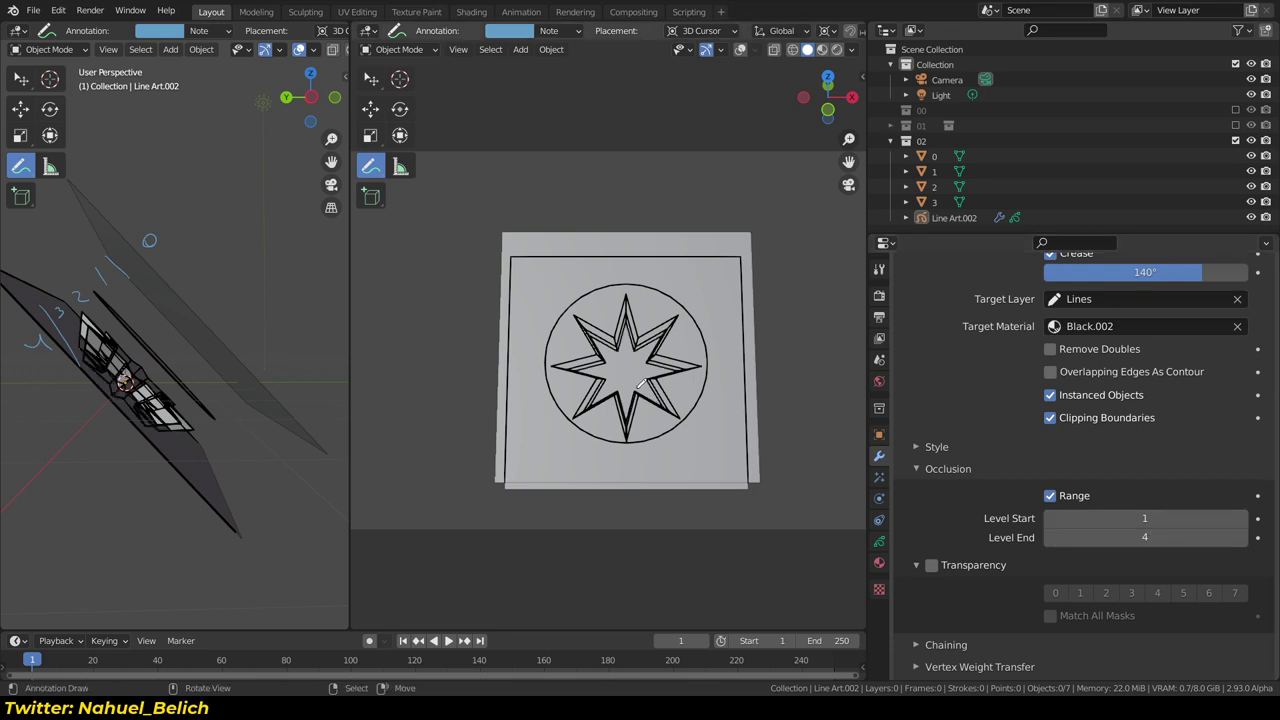
{"action": "scroll", "coordinate": [1128, 537], "scroll_direction": "down", "scroll_amount": 1, "text": "ctrl"}
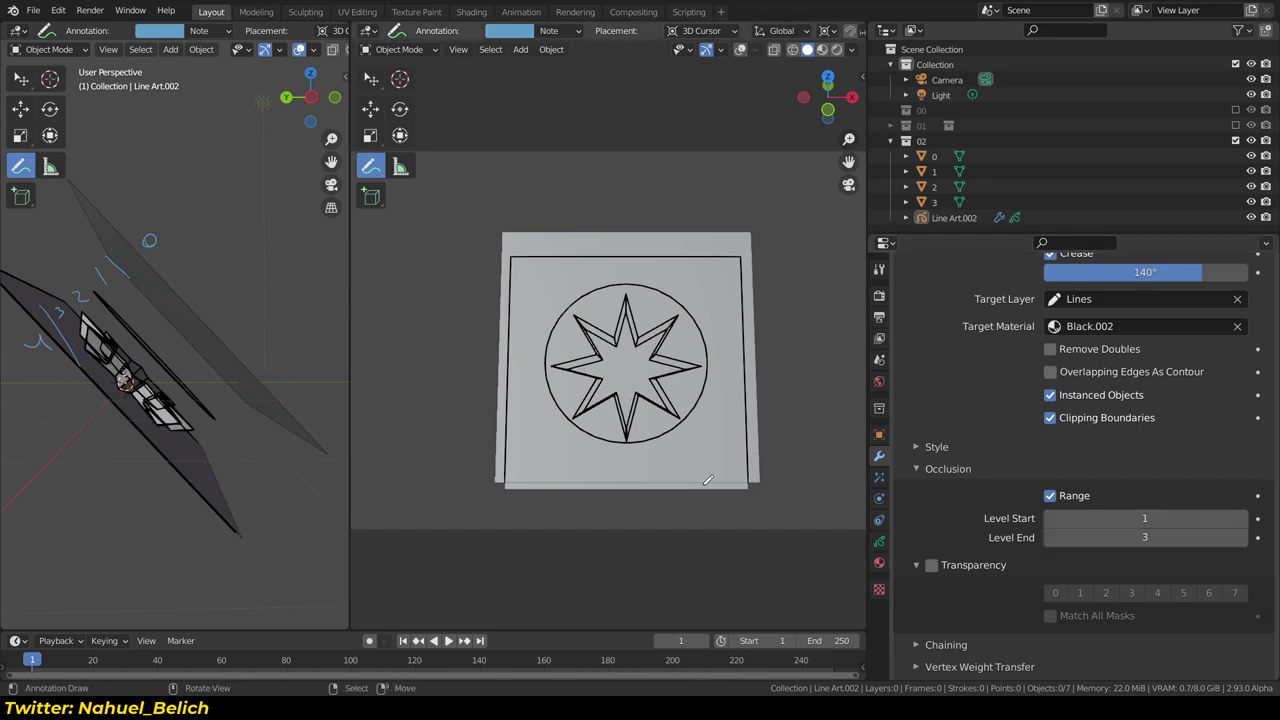
Erase the numbered annotations, set both range ends to 2, then turn Range off
{"action": "left_click_drag", "start_coordinate": [165, 225], "coordinate": [30, 315], "text": "ctrl"}
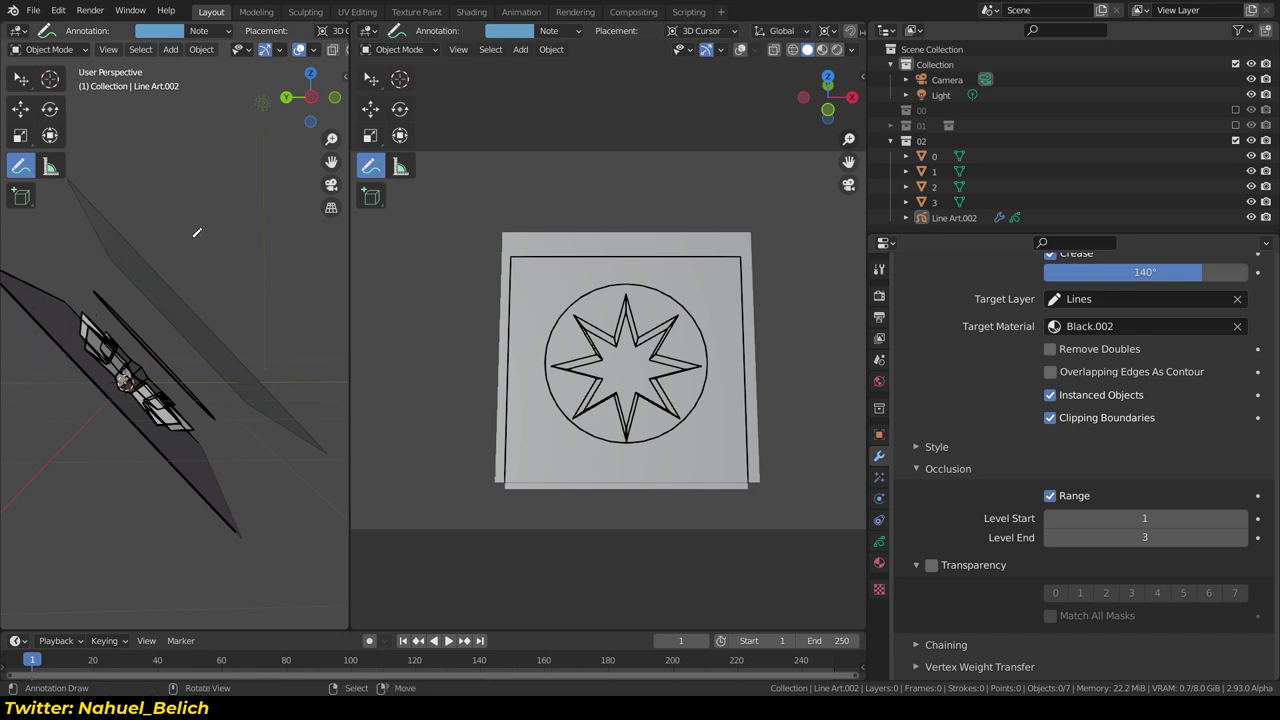
{"action": "mouse_move", "coordinate": [214, 241]}
{"action": "middle_mouse_down"}
{"action": "mouse_move", "coordinate": [202, 328]}
{"action": "mouse_move", "coordinate": [230, 300]}
{"action": "middle_mouse_up"}
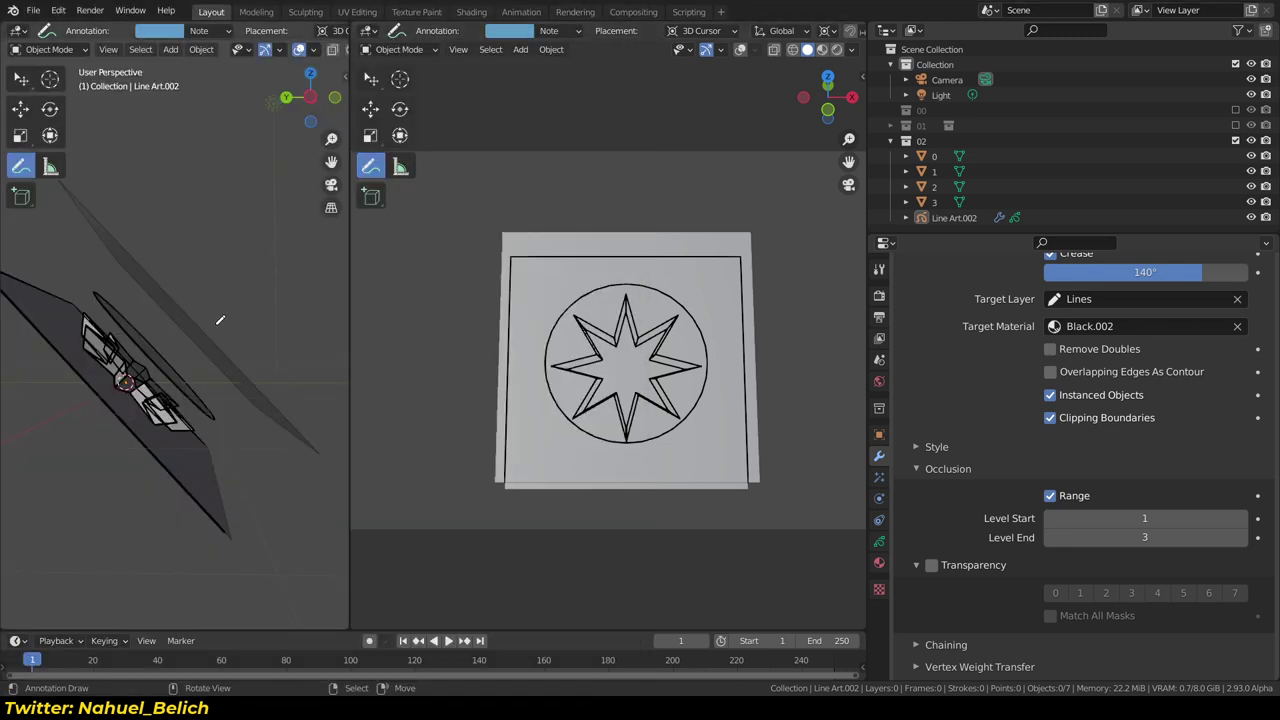
{"action": "middle_click_drag", "start_coordinate": [240, 329], "coordinate": [320, 360]}
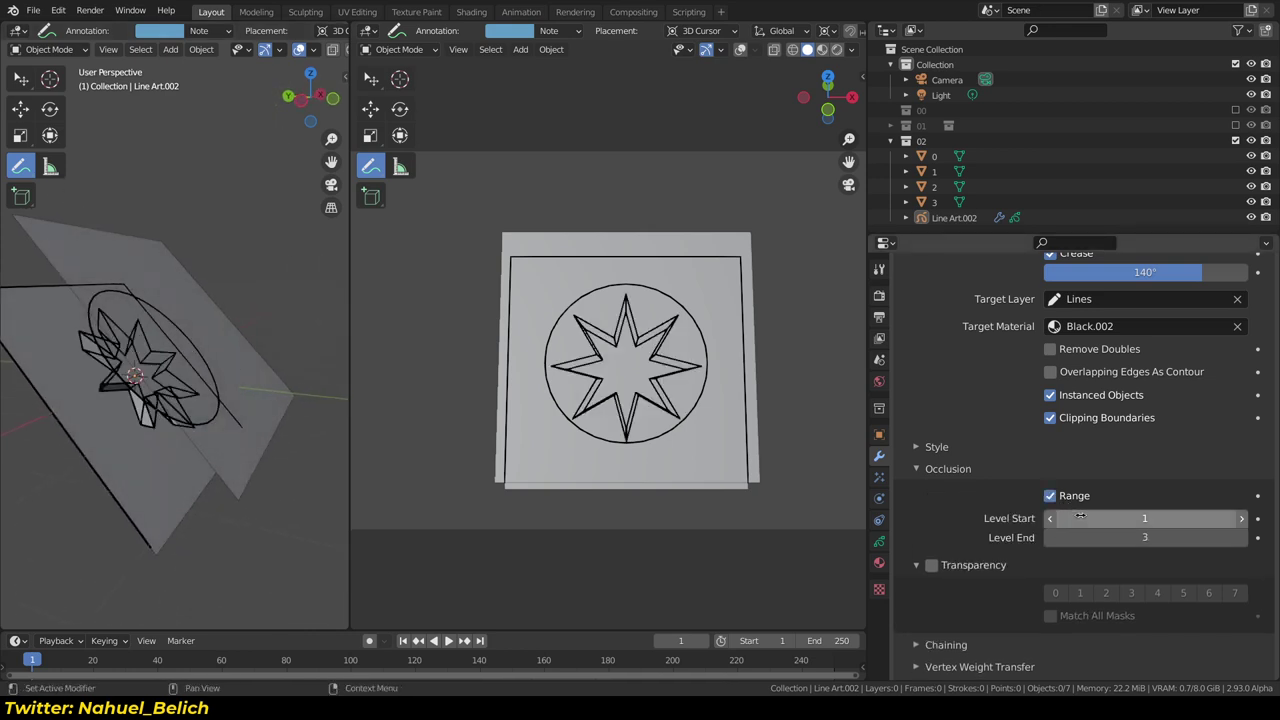
{"action": "left_click_drag", "start_coordinate": [1140, 518], "coordinate": [1140, 527]}
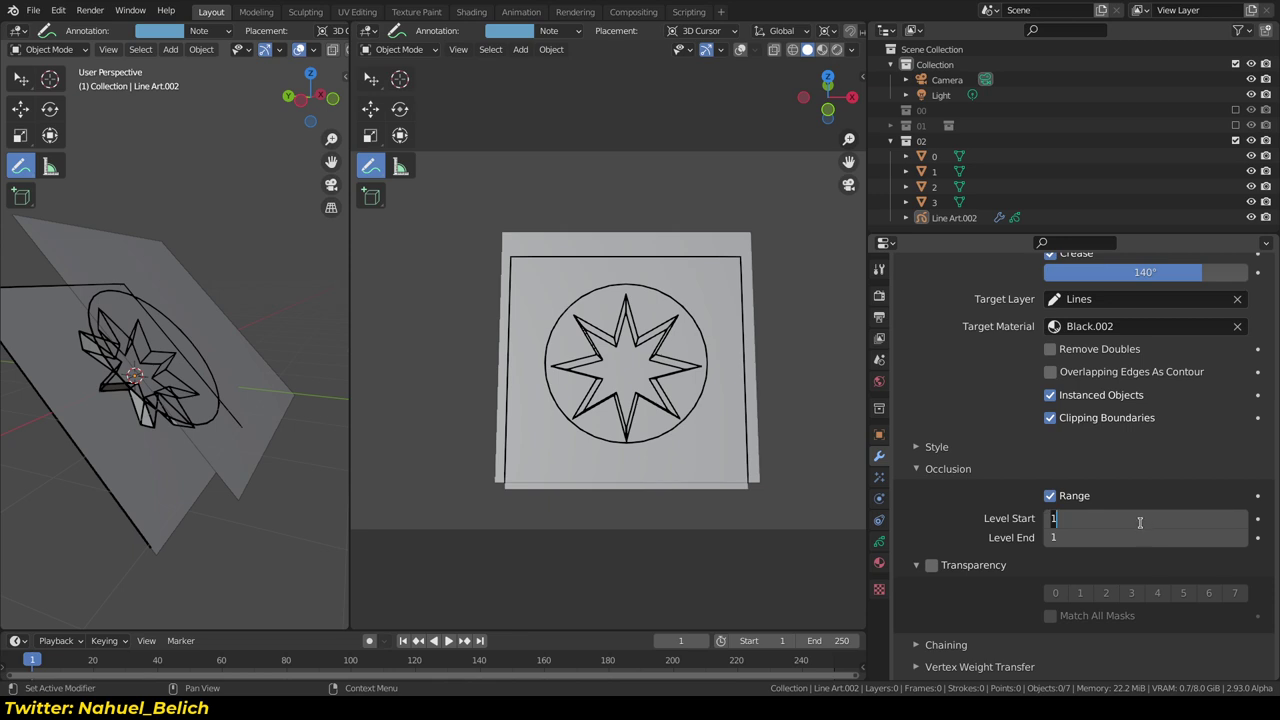
{"action": "type", "text": "2"}
{"action": "left_click", "coordinate": [1048, 497]}
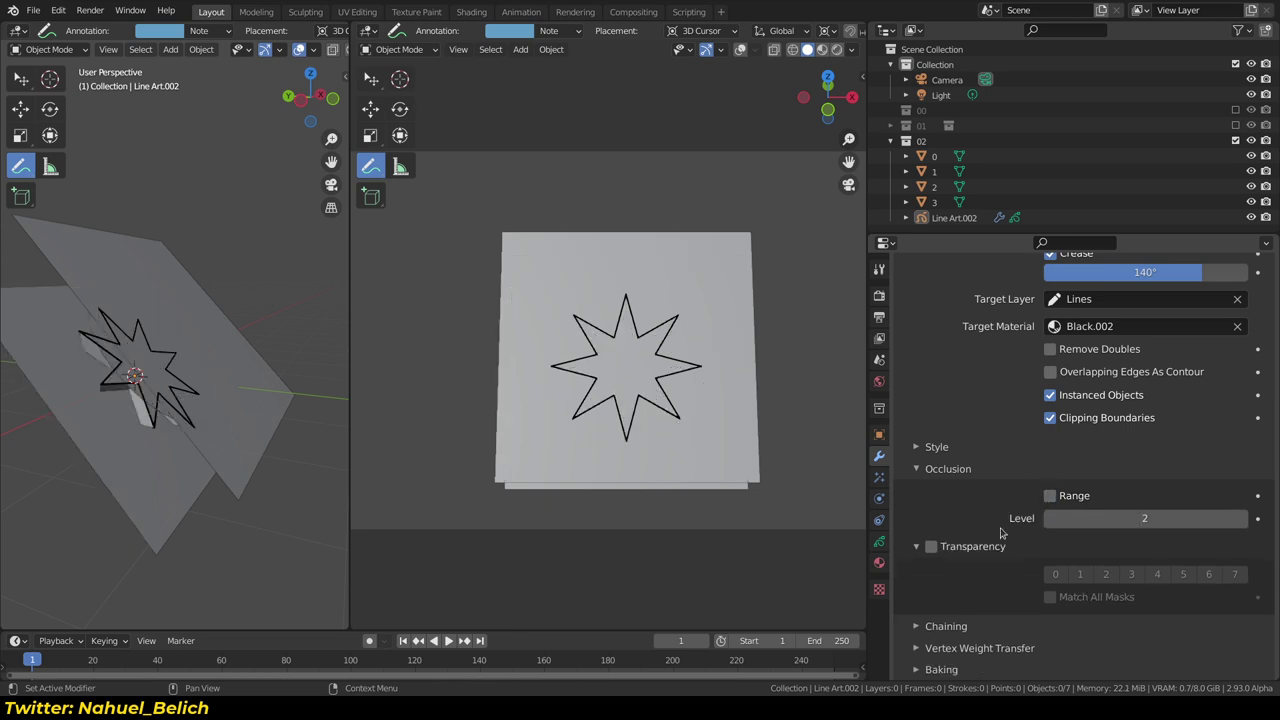
Enable Transparency filtering on Line Art.002 and leave annotation mode to select objects
{"action": "left_click", "coordinate": [932, 548]}
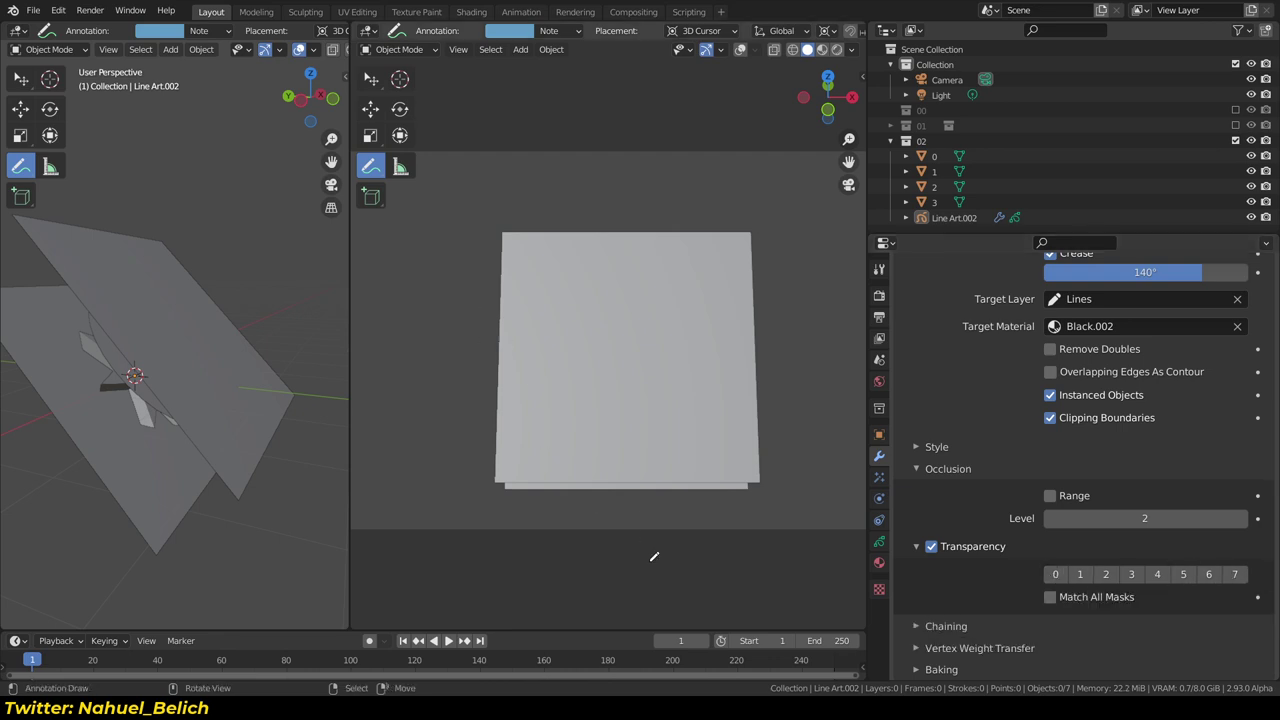
{"action": "left_click", "coordinate": [880, 562]}
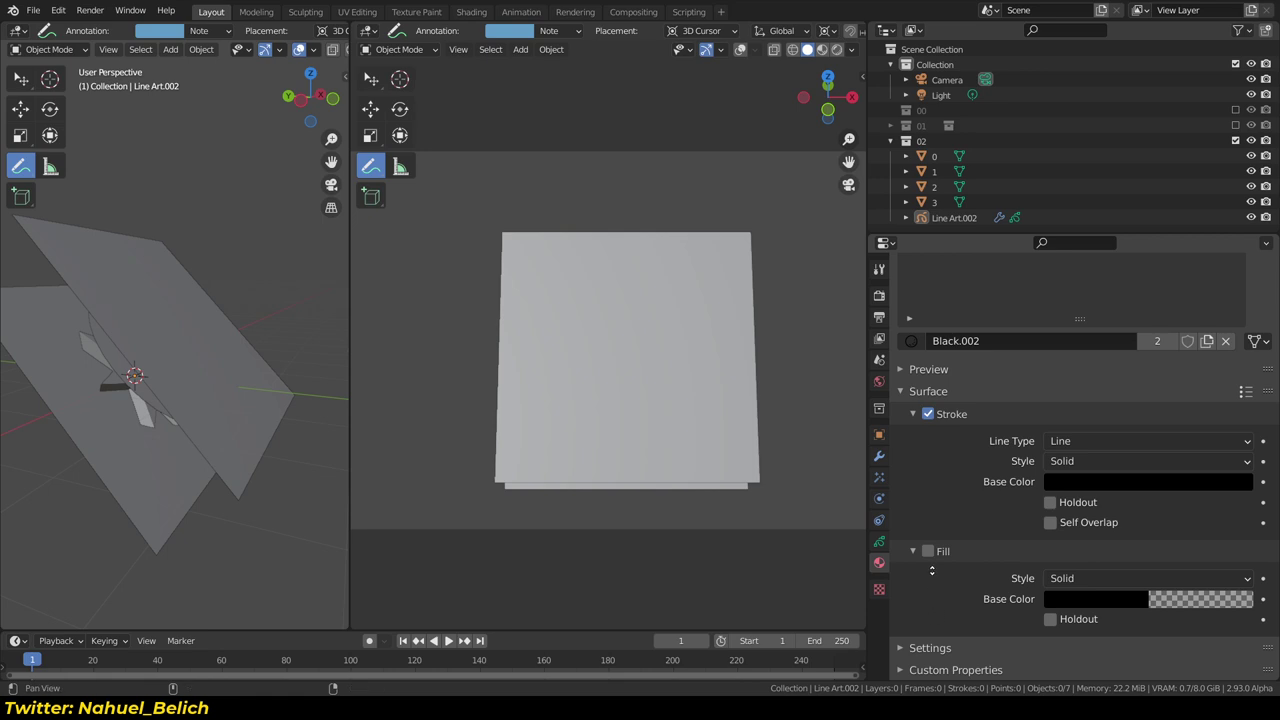
{"action": "key", "text": "shift+space"}
{"action": "key", "text": "space"}
Select plane 3 and check that Material.005's Line Art uses transparency with mask 3
{"action": "left_click", "coordinate": [934, 201]}
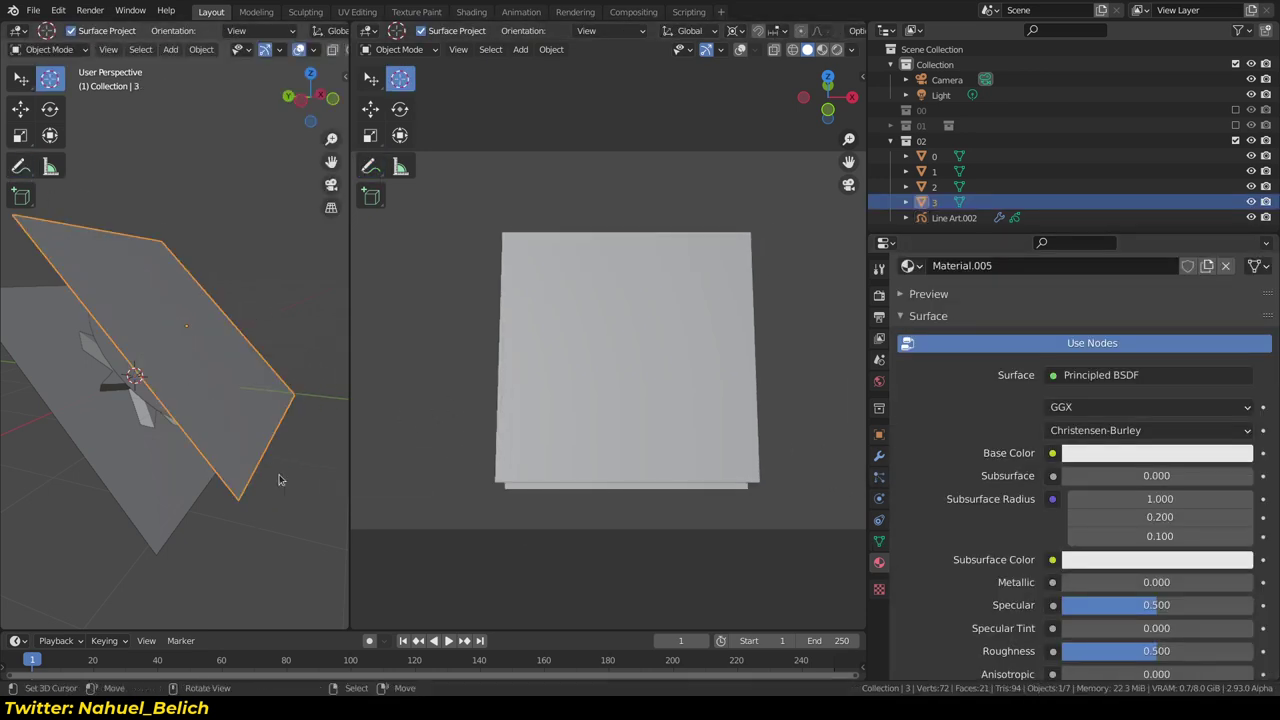
{"action": "scroll", "coordinate": [930, 480], "scroll_direction": "down", "scroll_amount": 3}
{"action": "scroll", "coordinate": [950, 440], "scroll_direction": "down", "scroll_amount": 5}
{"action": "scroll", "coordinate": [956, 420], "scroll_direction": "down", "scroll_amount": 4}
{"action": "scroll", "coordinate": [956, 420], "scroll_direction": "down", "scroll_amount": 2}
{"action": "scroll", "coordinate": [956, 420], "scroll_direction": "down", "scroll_amount": 2}
{"action": "left_click", "coordinate": [930, 469]}
{"action": "left_click", "coordinate": [914, 555]}
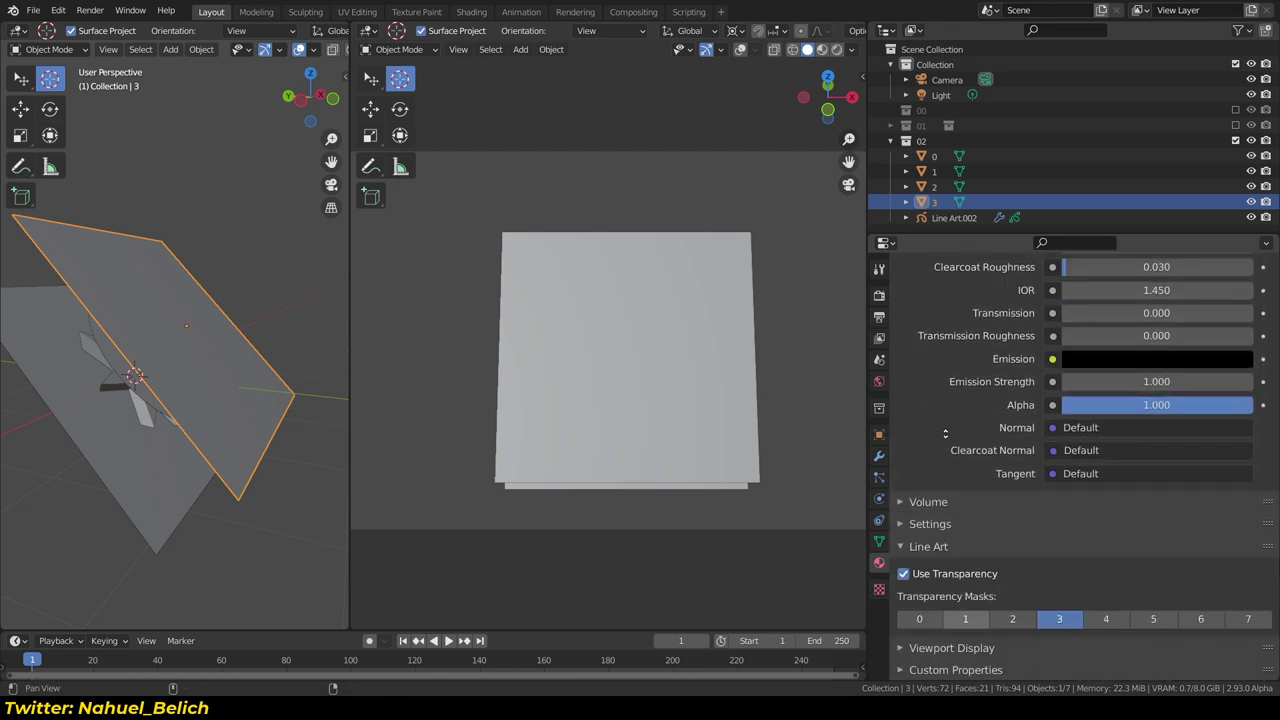
{"action": "left_click", "coordinate": [904, 578]}
{"action": "left_click", "coordinate": [904, 578]}
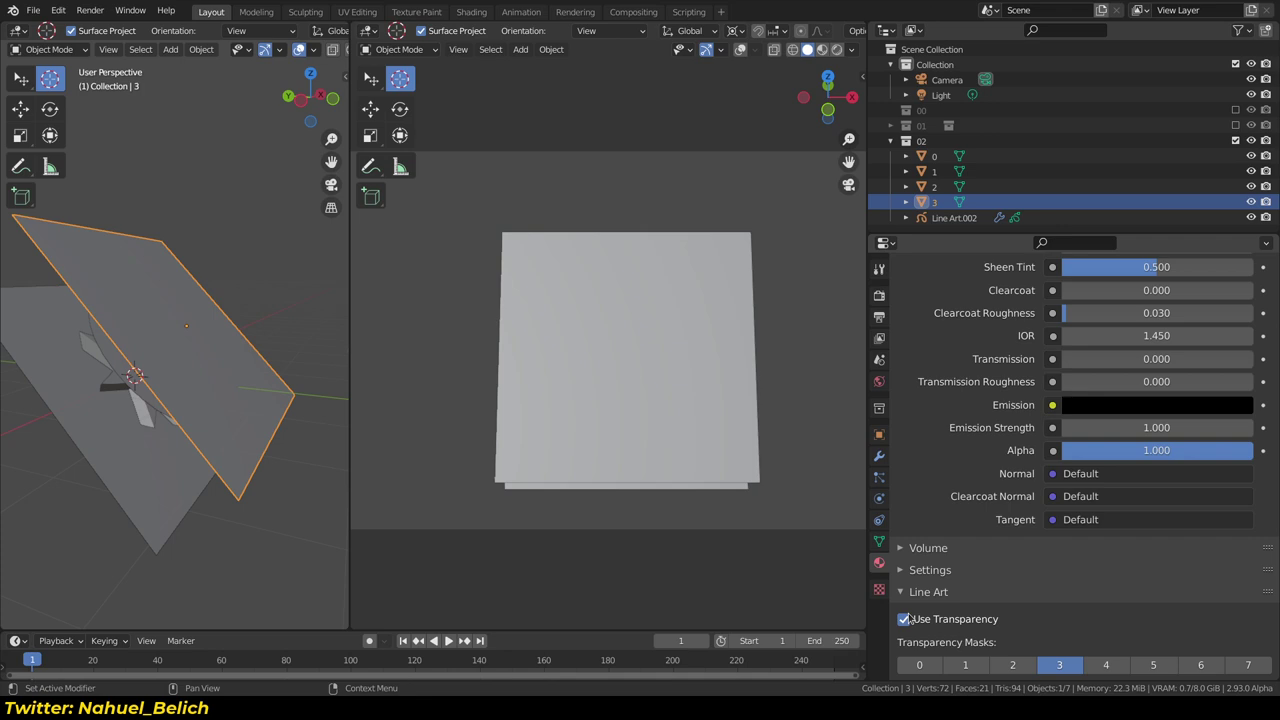
{"action": "scroll", "coordinate": [921, 560], "scroll_direction": "down", "scroll_amount": 1}
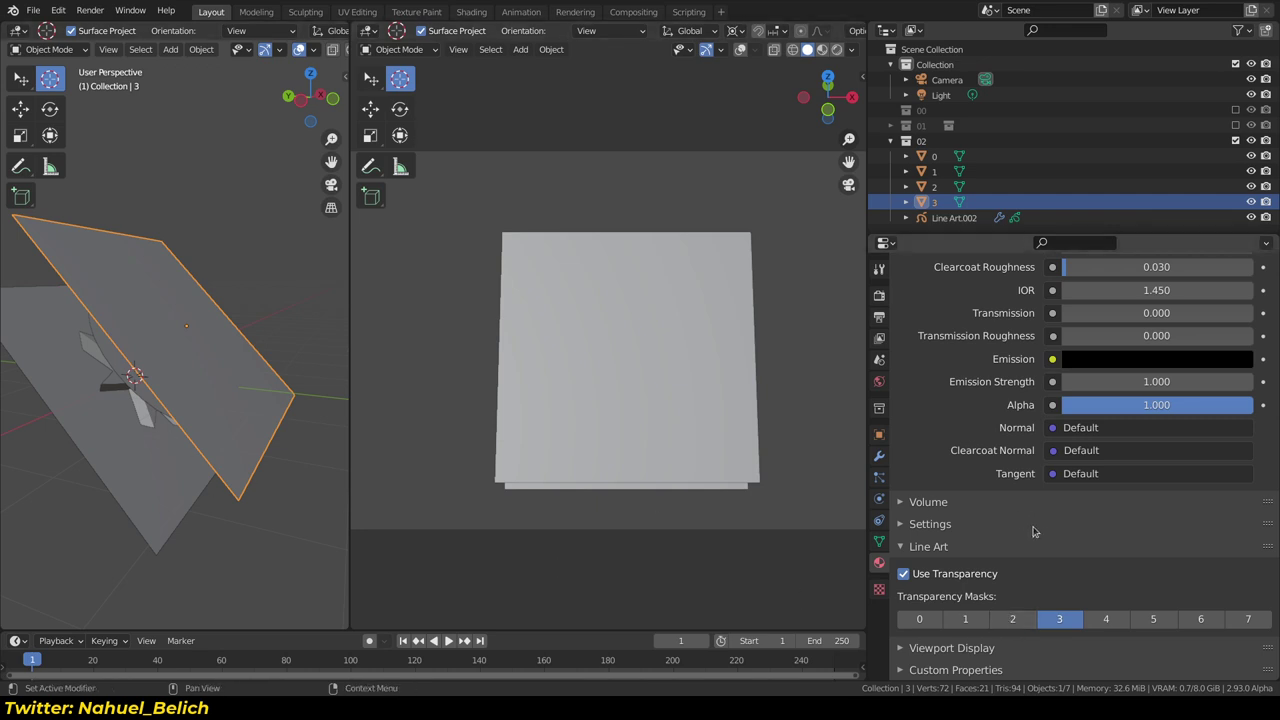
Check the Line Art mask on plane objects 0, 1, 2 and 3, then select Line Art.002
{"action": "left_click", "coordinate": [176, 518]}
{"action": "left_click", "coordinate": [145, 418]}
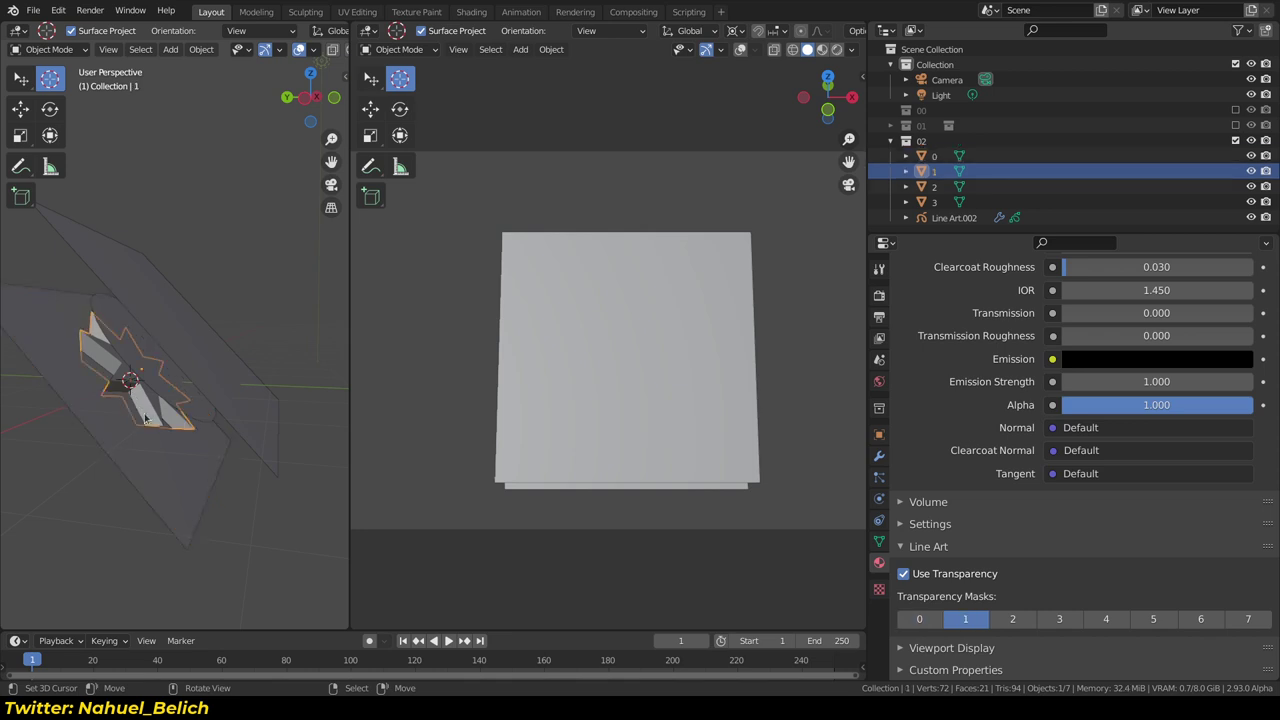
{"action": "left_click", "coordinate": [166, 380]}
{"action": "left_click", "coordinate": [226, 385]}
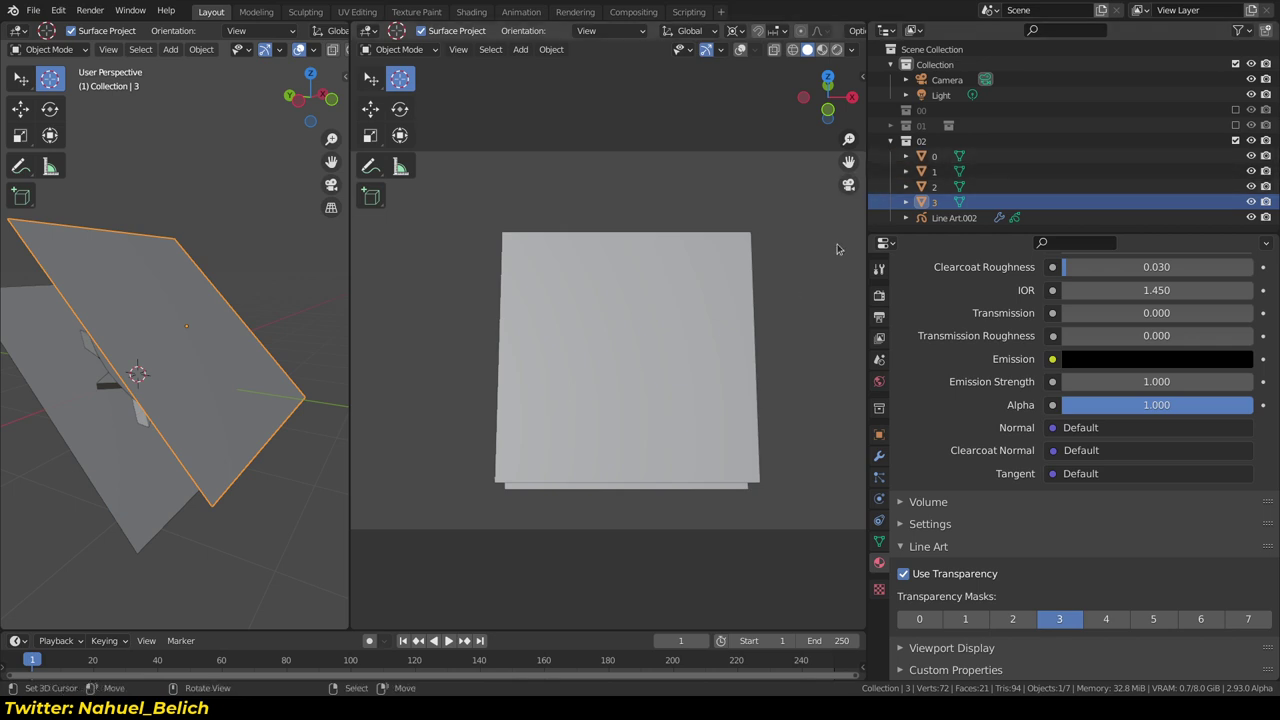
{"action": "left_click", "coordinate": [945, 218]}
Compare the star outline by toggling Line Art.002's transparency mask filters 0 and 2
{"action": "left_click", "coordinate": [879, 455]}
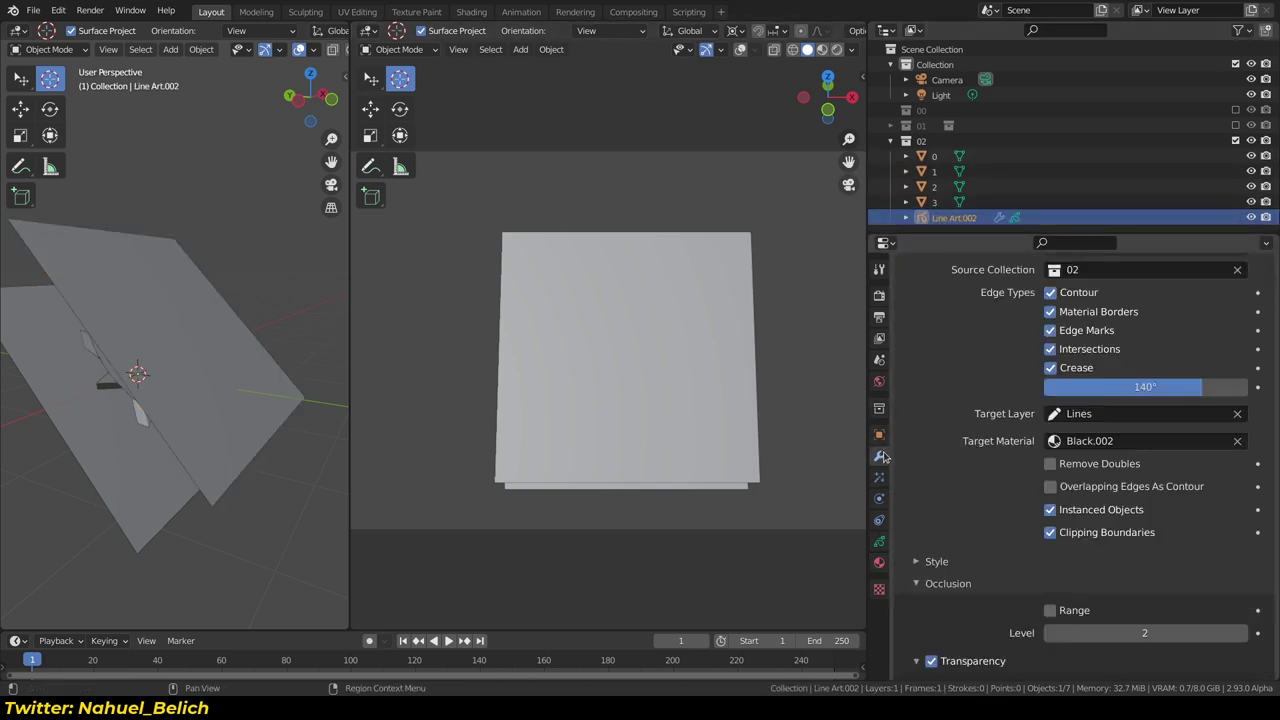
{"action": "scroll", "coordinate": [1099, 632], "scroll_direction": "down", "scroll_amount": 3}
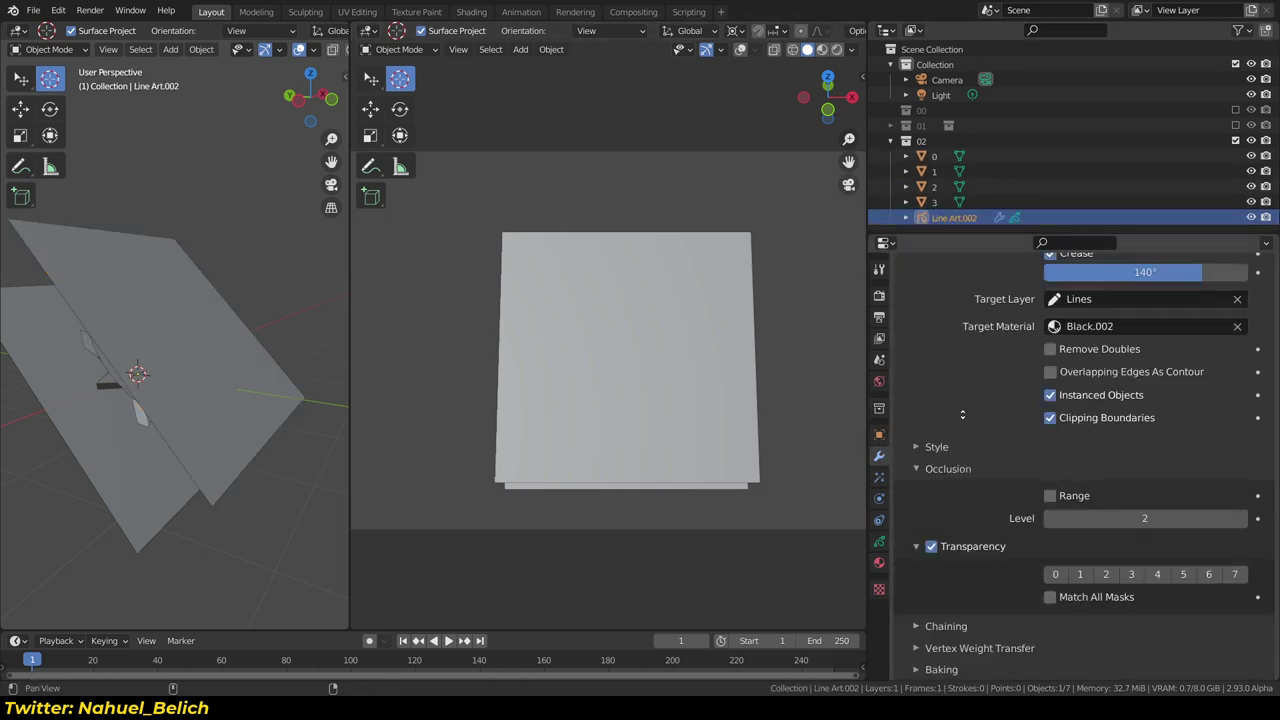
{"action": "left_click", "coordinate": [1065, 578]}
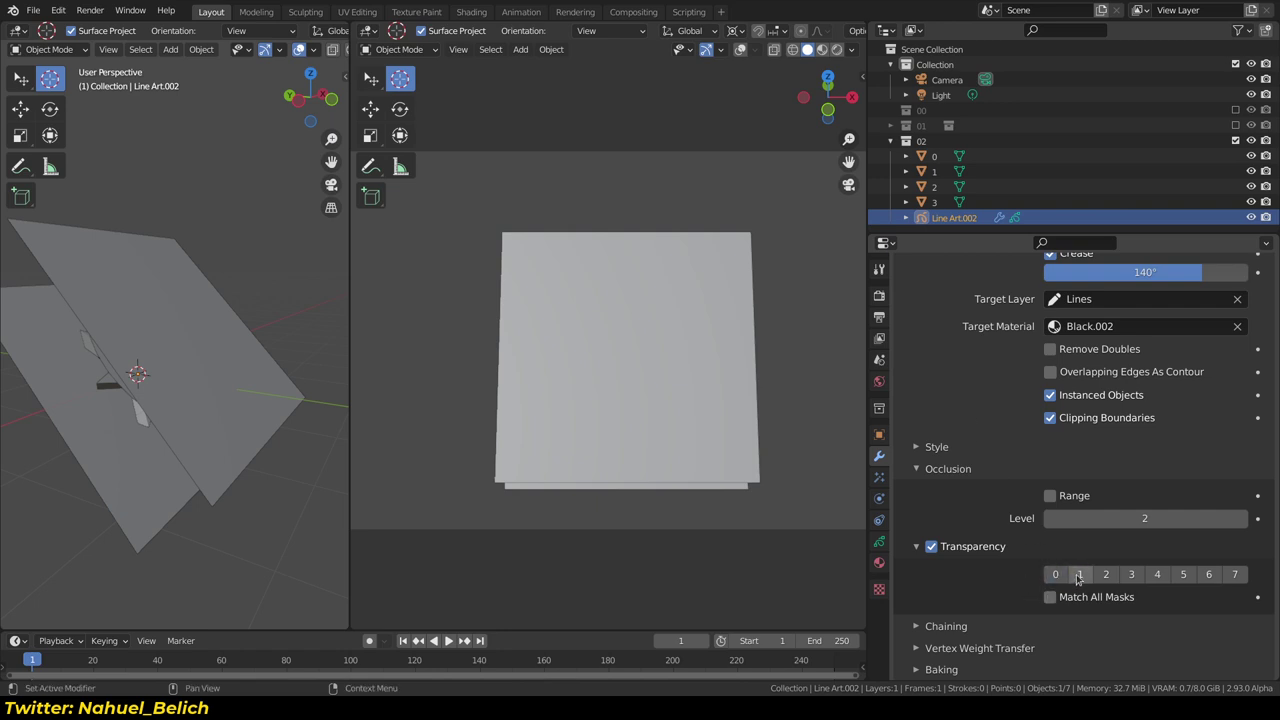
{"action": "left_click", "coordinate": [1105, 577]}
{"action": "left_click", "coordinate": [1106, 577]}
{"action": "left_click", "coordinate": [1106, 577]}
{"action": "left_click", "coordinate": [1106, 577]}
{"action": "left_click", "coordinate": [1106, 577]}
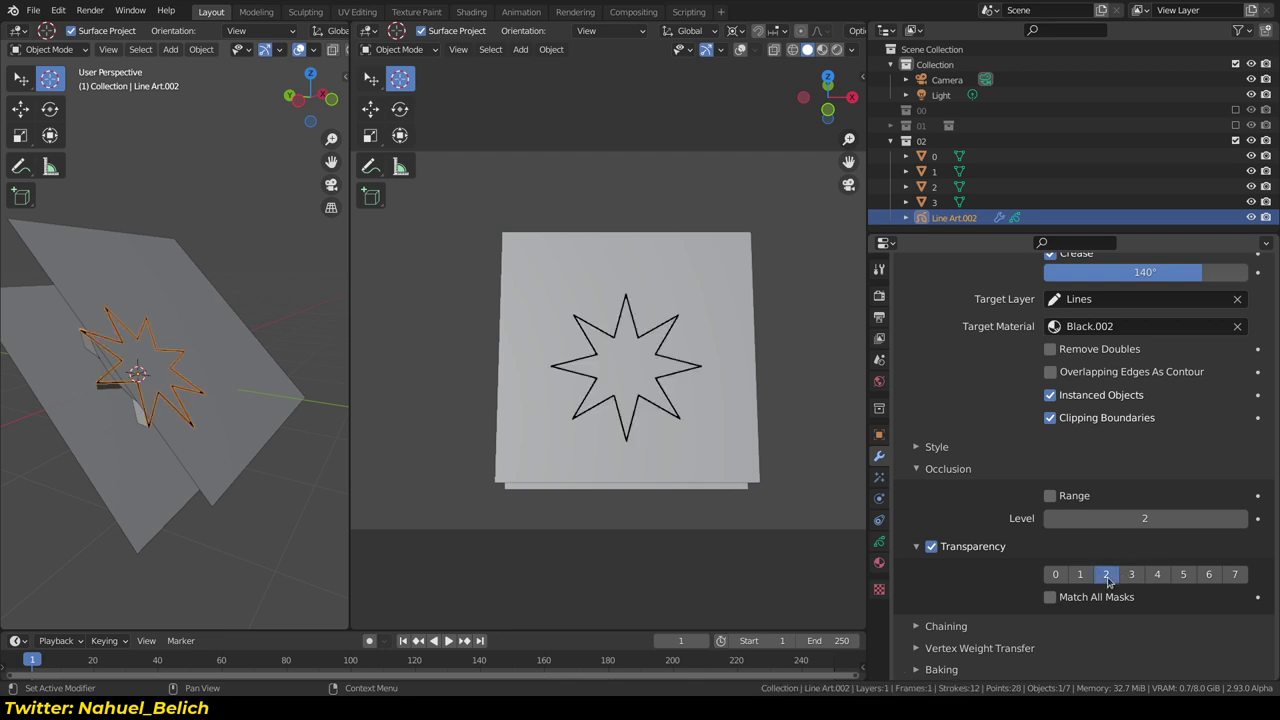
{"action": "left_click", "coordinate": [1107, 577]}
{"action": "left_click", "coordinate": [1107, 578]}
{"action": "left_click", "coordinate": [1108, 579]}
{"action": "left_click", "coordinate": [1109, 580]}
Turn off the mask 2 filter and select the circle disc object 2
{"action": "left_click", "coordinate": [1113, 580]}
{"action": "mouse_move", "coordinate": [280, 330]}
{"action": "middle_mouse_down"}
{"action": "mouse_move", "coordinate": [243, 300]}
{"action": "mouse_move", "coordinate": [180, 360]}
{"action": "mouse_move", "coordinate": [260, 300]}
{"action": "middle_mouse_up"}
{"action": "left_click", "coordinate": [186, 365]}
Slide the circle disc to the right along the global X axis
{"action": "key", "text": "g"}
{"action": "key", "text": "x"}
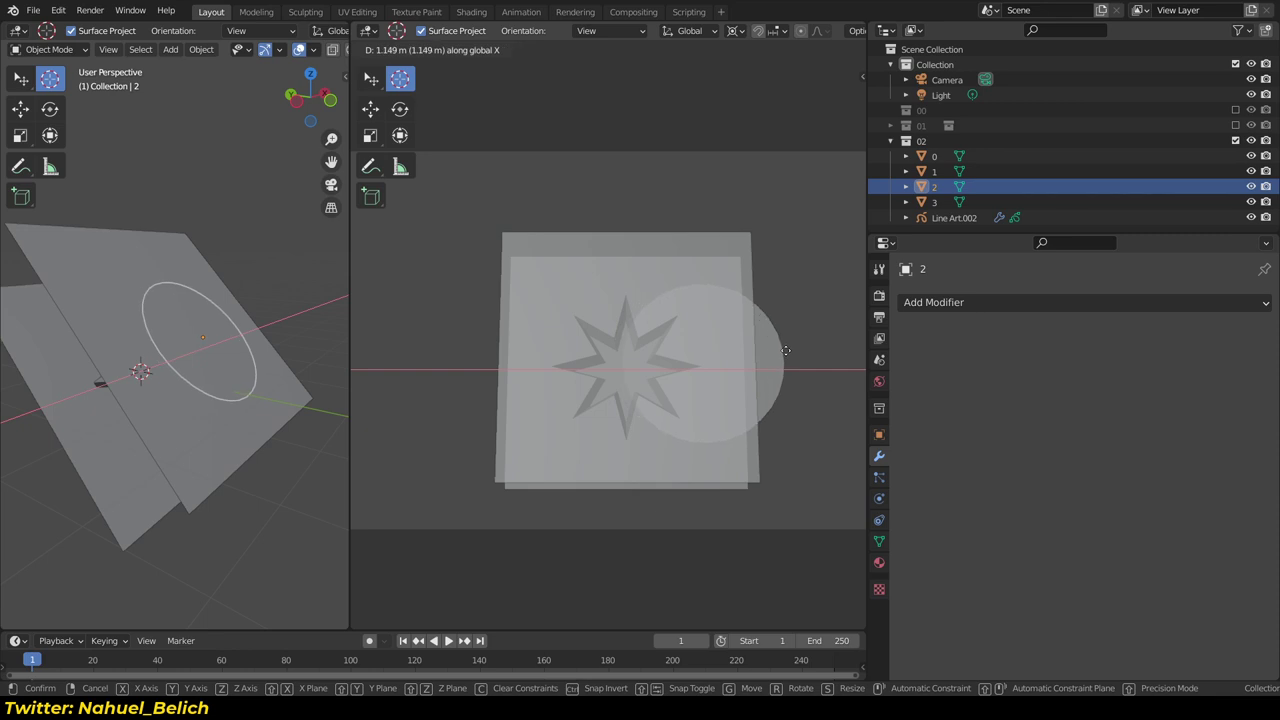
{"action": "left_click", "coordinate": [785, 350]}
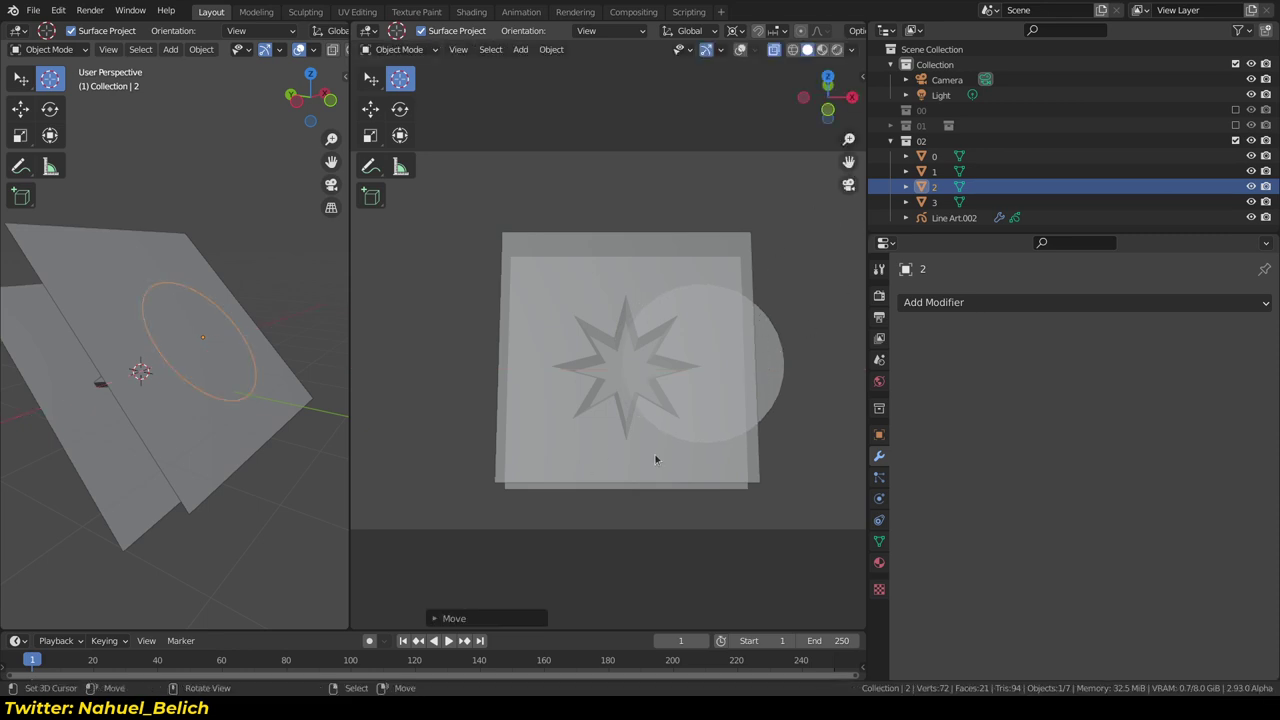
Restrict Line Art.002's transparency filter to mask 2
{"action": "left_click", "coordinate": [954, 217]}
{"action": "scroll", "coordinate": [1012, 350], "scroll_direction": "down", "scroll_amount": 5}
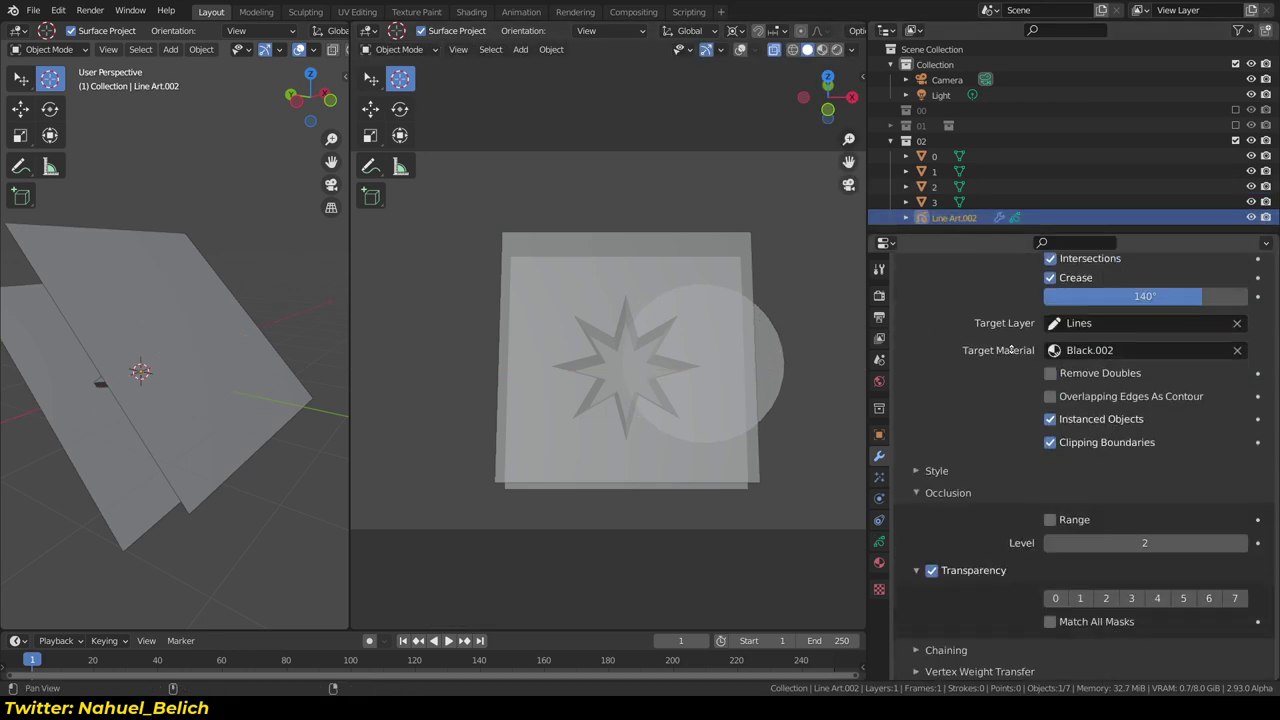
{"action": "scroll", "coordinate": [1012, 350], "scroll_direction": "down", "scroll_amount": 1}
{"action": "left_click", "coordinate": [1106, 575]}
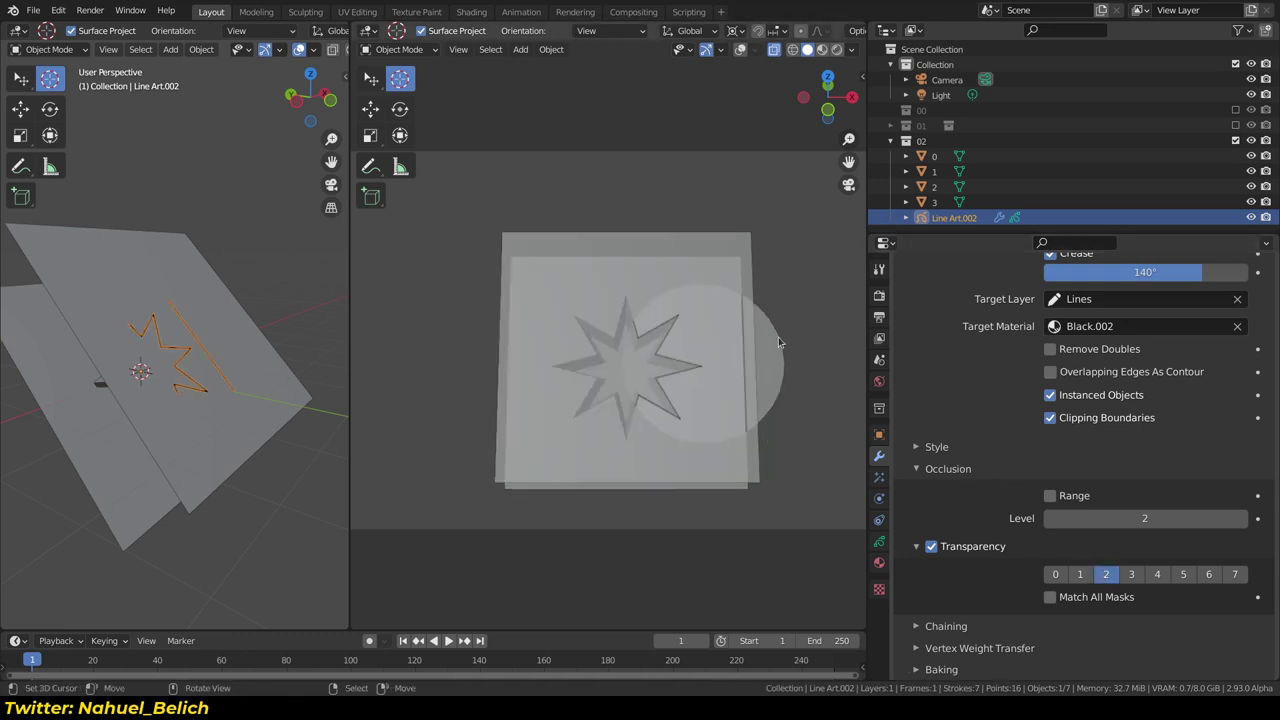
Confirm the circle disc's material is assigned Line Art mask 2
{"action": "left_click", "coordinate": [778, 340]}
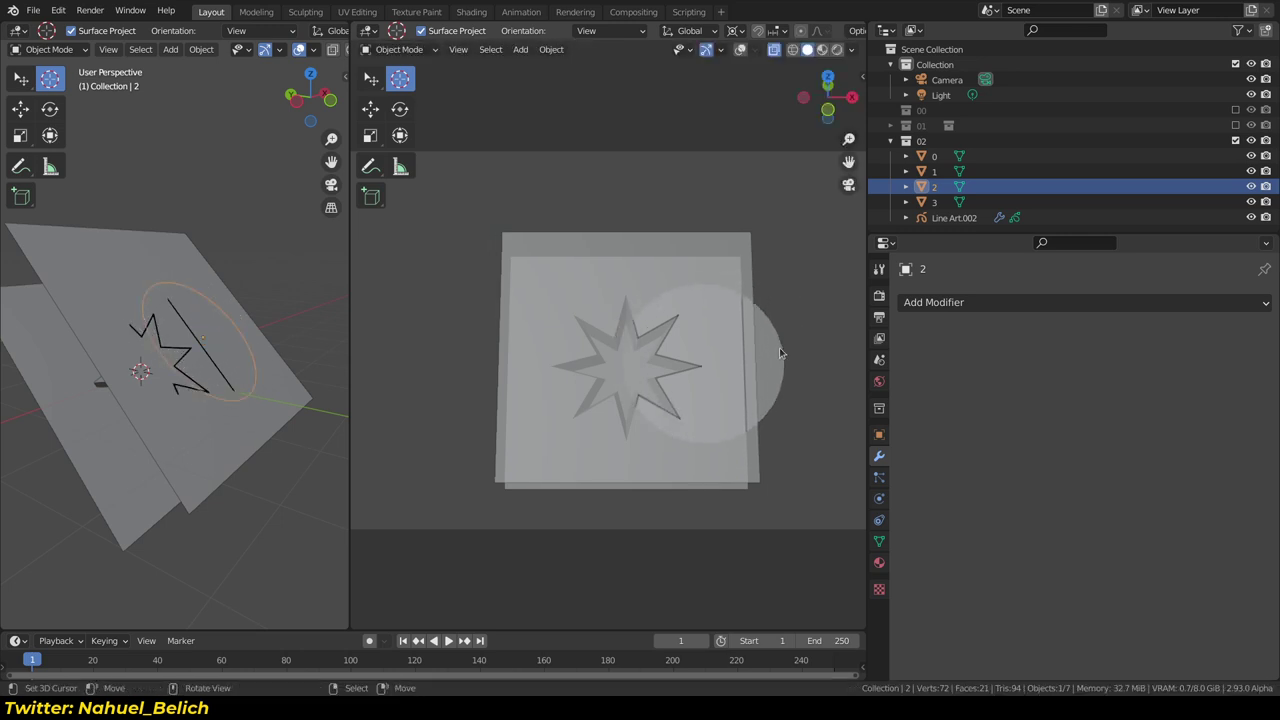
{"action": "left_click", "coordinate": [879, 562]}
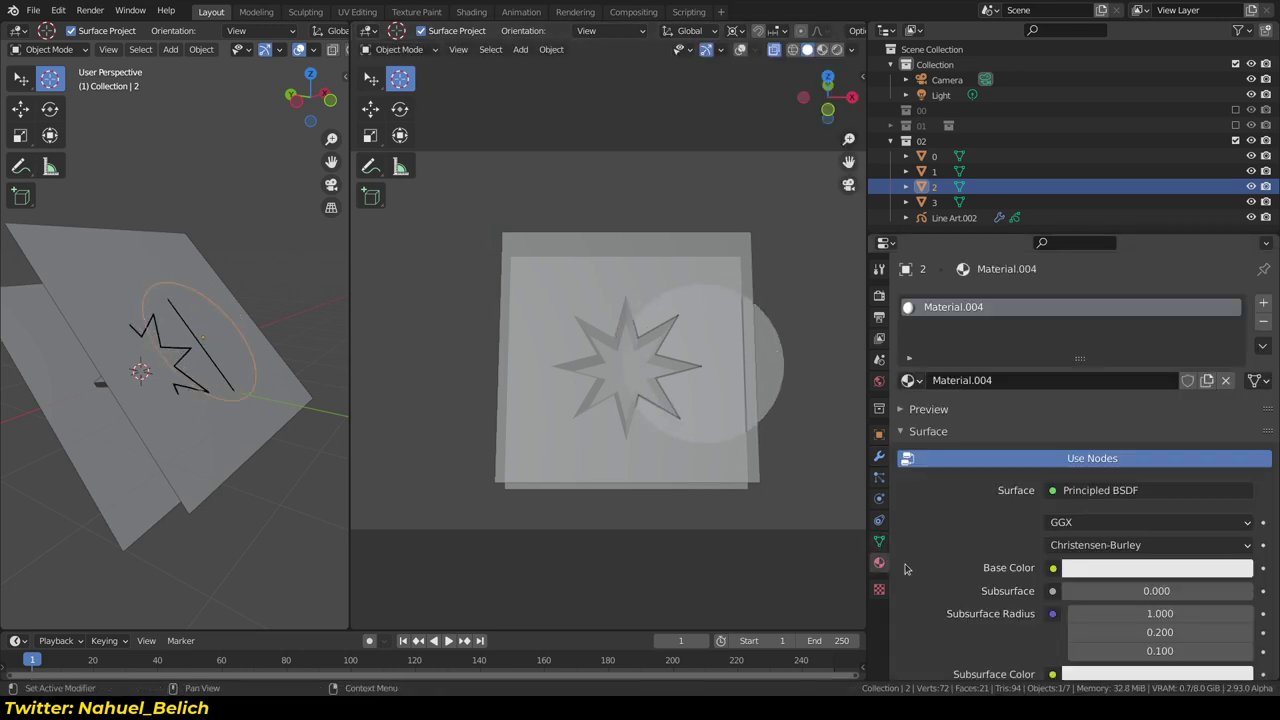
{"action": "scroll", "coordinate": [1000, 560], "scroll_direction": "down", "scroll_amount": 6}
{"action": "scroll", "coordinate": [990, 620], "scroll_direction": "up", "scroll_amount": 3}
{"action": "left_click", "coordinate": [899, 284]}
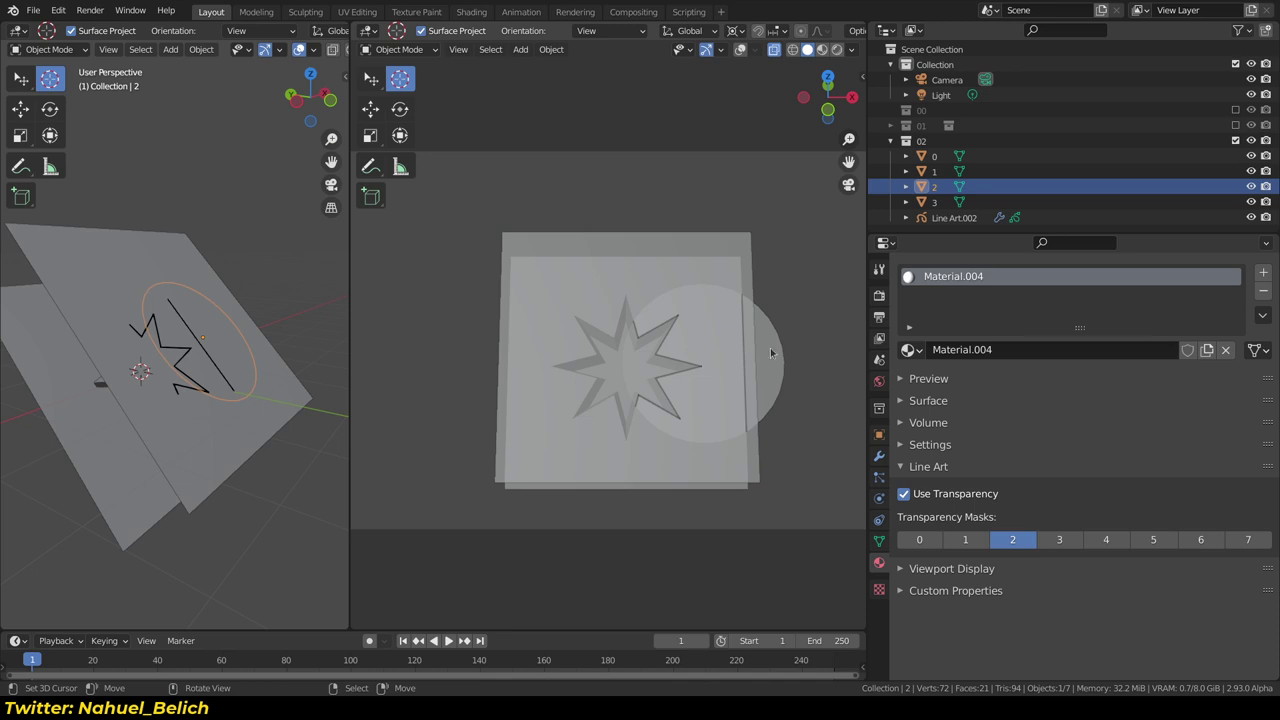
{"action": "key", "text": "g"}
{"action": "key", "text": "Escape"}
{"action": "left_click", "coordinate": [880, 457]}
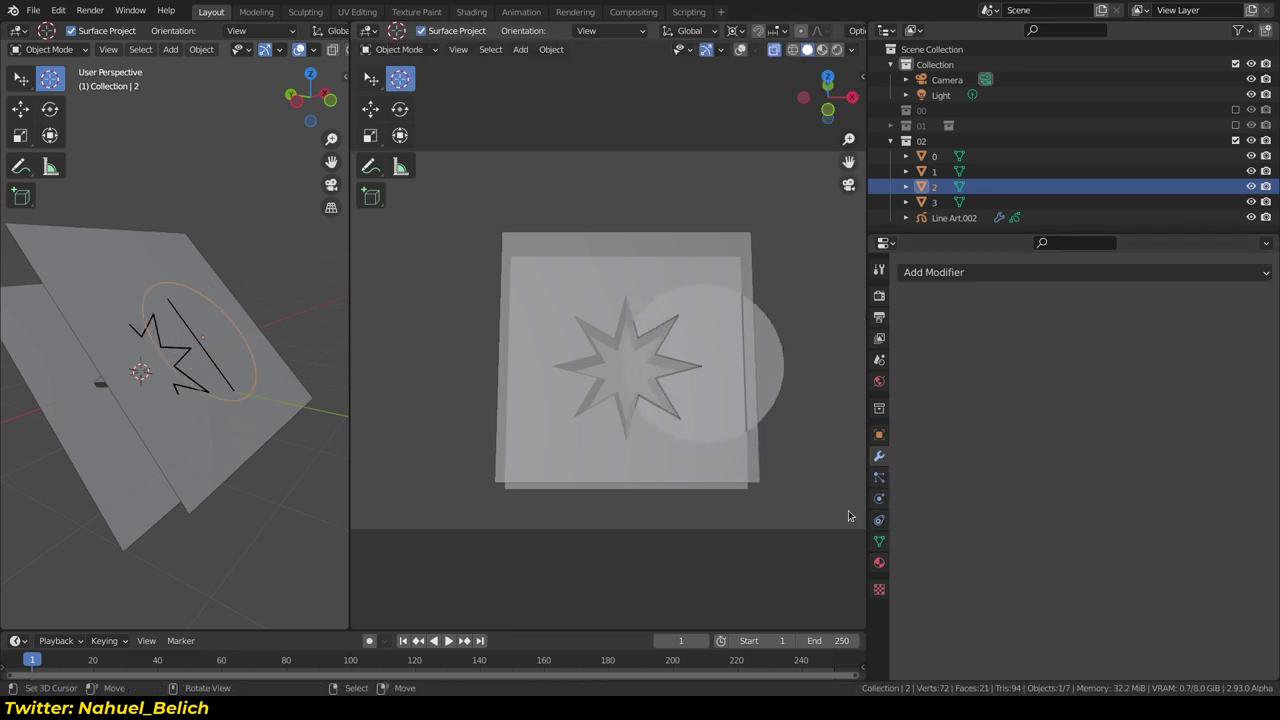
Enable an occlusion level range on Line Art.002 with Level End 4
{"action": "left_click", "coordinate": [674, 406]}
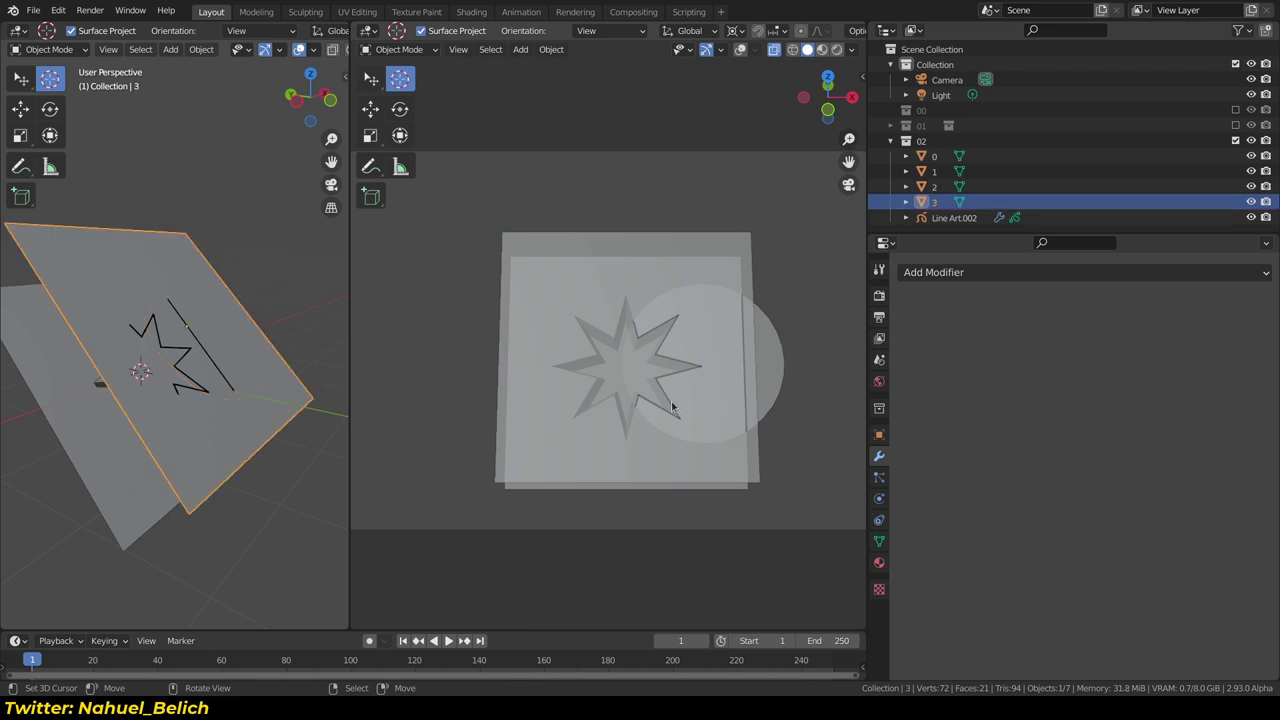
{"action": "left_click", "coordinate": [672, 404]}
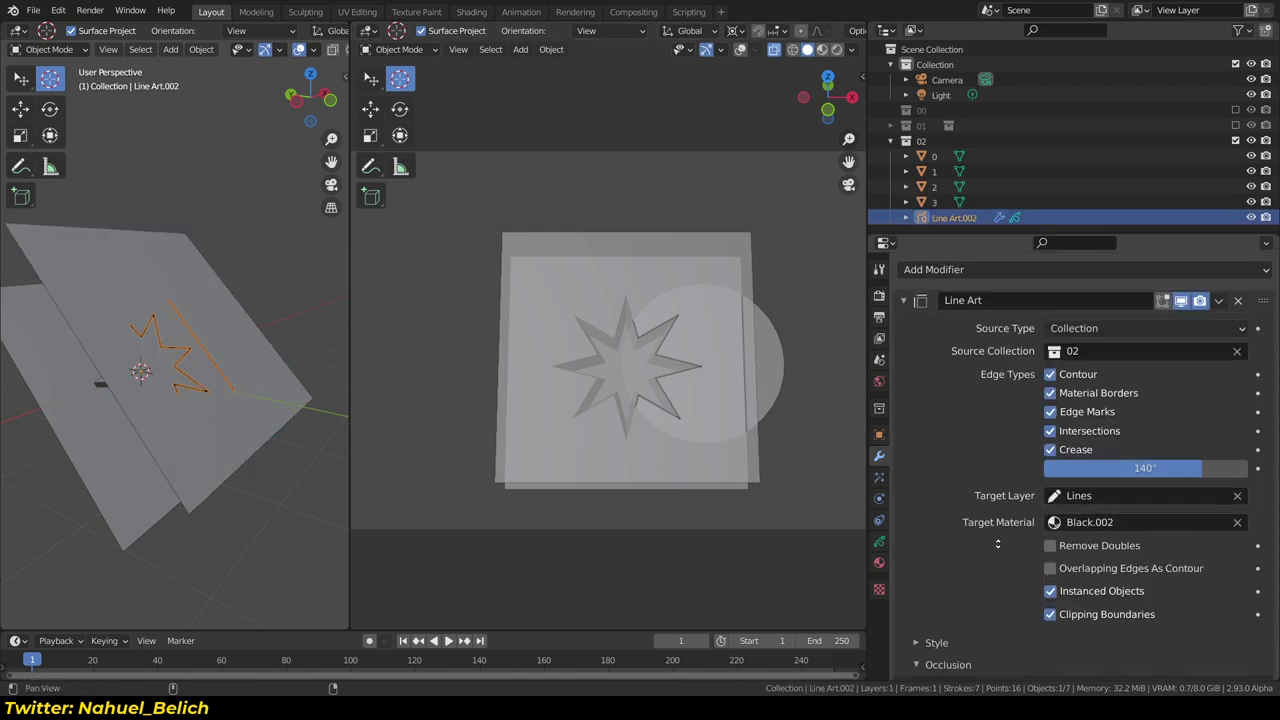
{"action": "scroll", "coordinate": [1050, 525], "scroll_direction": "down", "scroll_amount": 5}
{"action": "left_click", "coordinate": [1049, 495]}
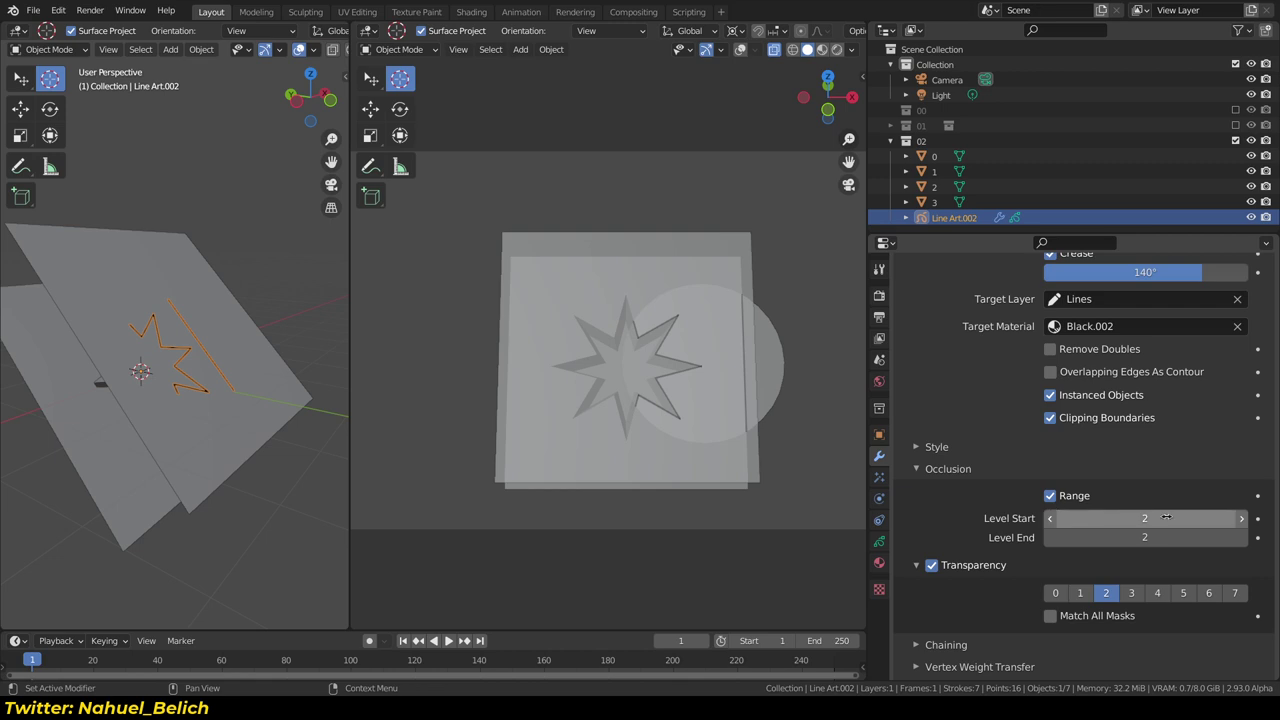
{"action": "left_click", "coordinate": [1141, 535]}
{"action": "type", "text": "4"}
{"action": "key", "text": "Return"}
{"action": "left_click", "coordinate": [1141, 532]}
{"action": "key", "text": "Return"}
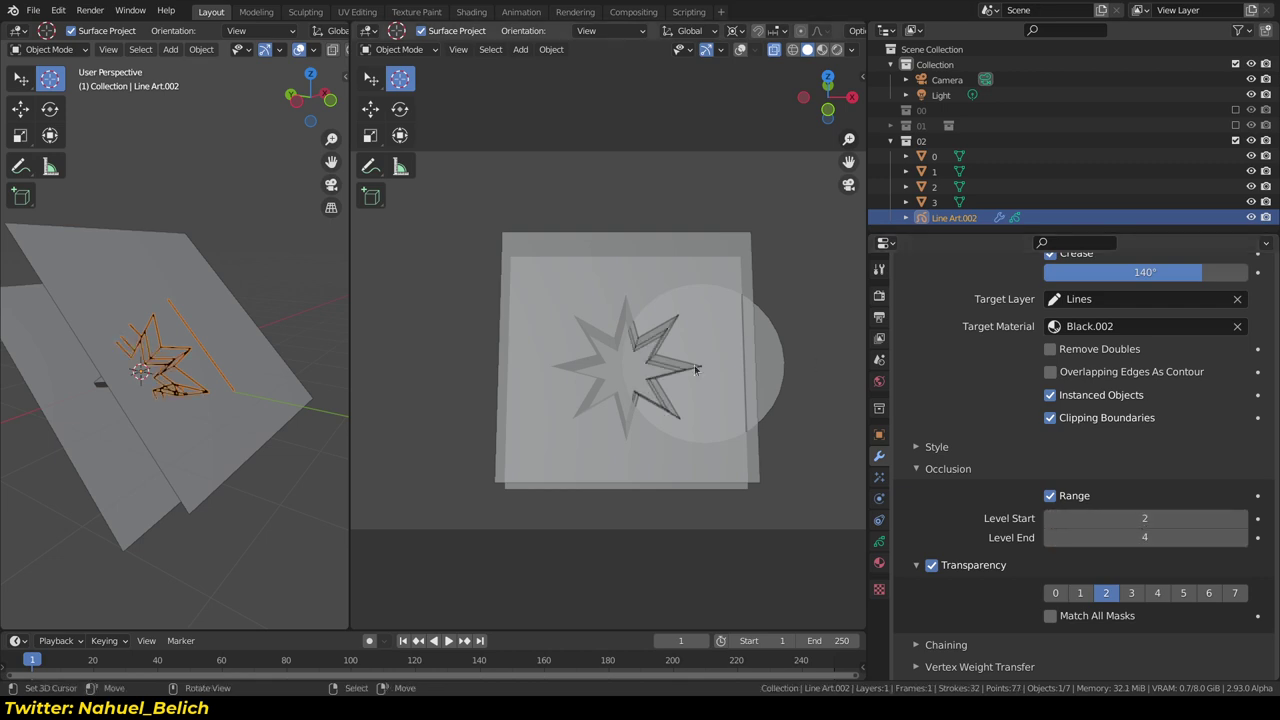
Try transparency mask combinations of 1, 2 and 3, ending on mask 2
{"action": "left_click", "coordinate": [1080, 593]}
{"action": "left_click", "coordinate": [1106, 593]}
{"action": "left_click", "coordinate": [1106, 593]}
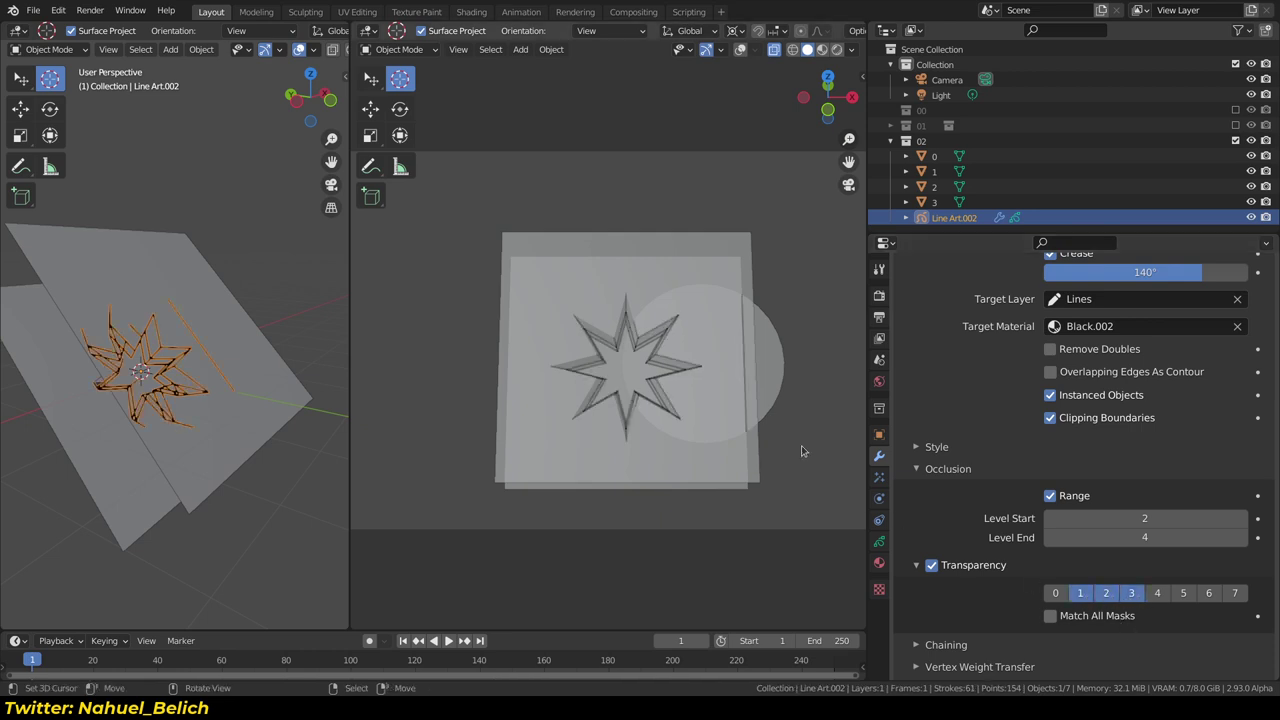
{"action": "left_click", "coordinate": [1080, 593]}
{"action": "left_click", "coordinate": [1131, 593]}
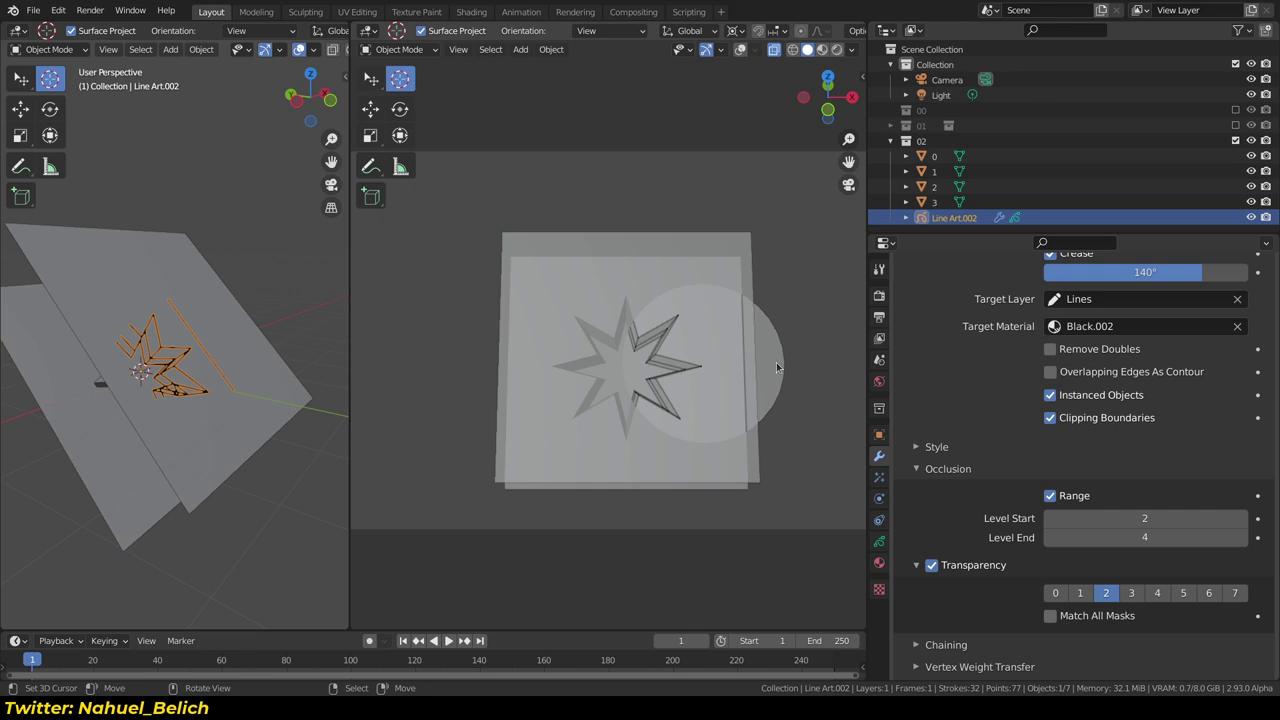
{"action": "left_click_drag", "start_coordinate": [745, 372], "coordinate": [761, 375]}
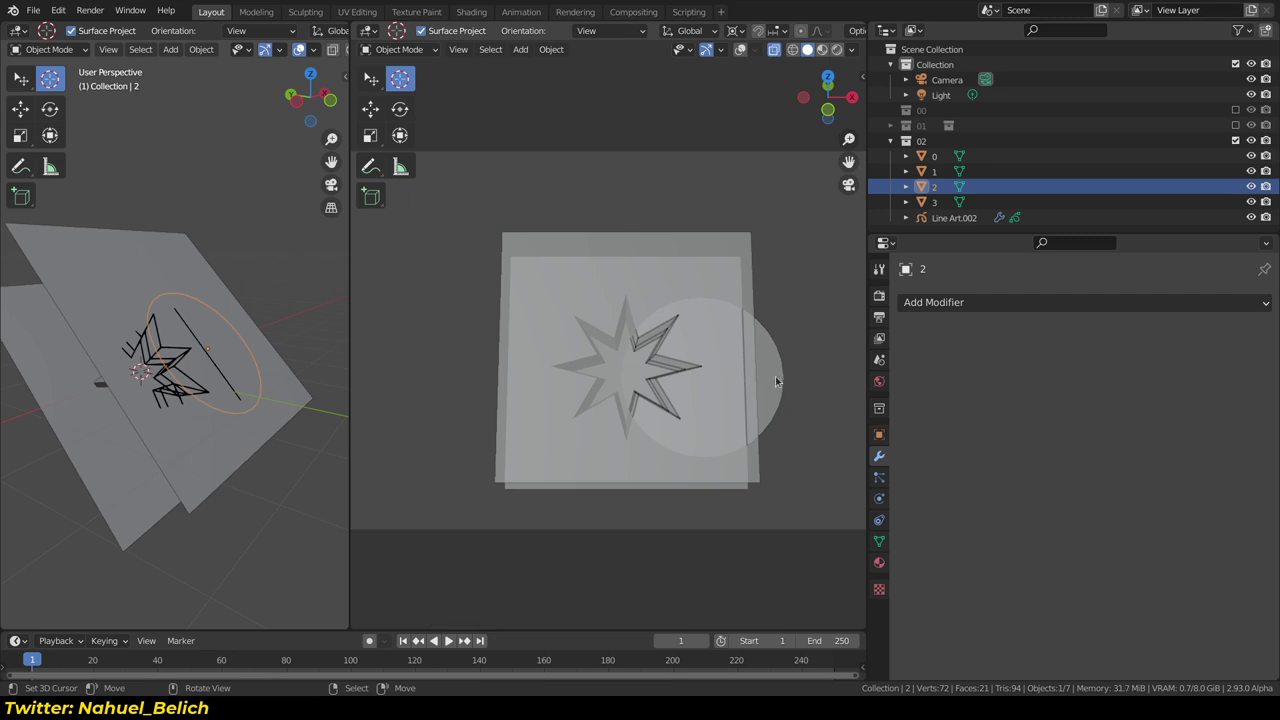
Reposition the circle disc object 2 in the viewport
{"action": "left_click", "coordinate": [686, 375]}
{"action": "left_click", "coordinate": [686, 375]}
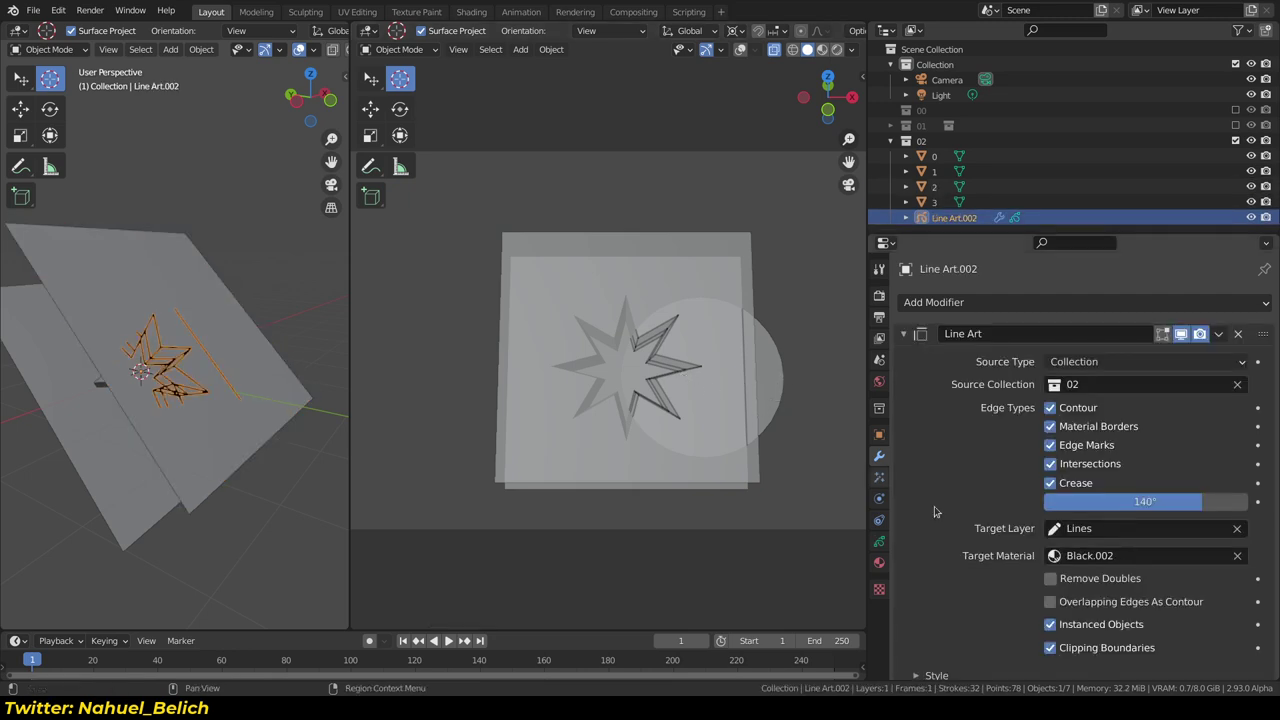
{"action": "scroll", "coordinate": [1009, 416], "scroll_direction": "down", "scroll_amount": 5}
{"action": "scroll", "coordinate": [980, 383], "scroll_direction": "up", "scroll_amount": 4}
{"action": "scroll", "coordinate": [950, 320], "scroll_direction": "up", "scroll_amount": 1}
{"action": "scroll", "coordinate": [927, 275], "scroll_direction": "down", "scroll_amount": 5}
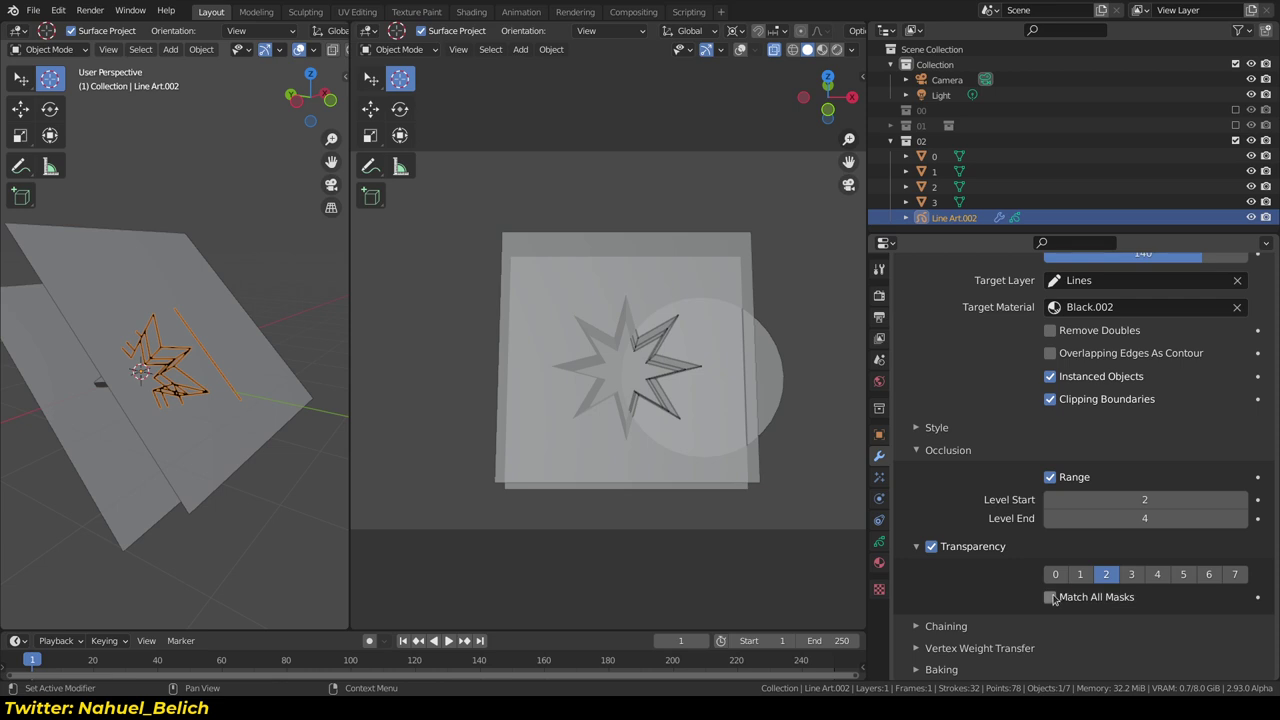
{"action": "scroll", "coordinate": [1110, 565], "scroll_direction": "up", "scroll_amount": 1}
{"action": "scroll", "coordinate": [1115, 562], "scroll_direction": "up", "scroll_amount": 4}
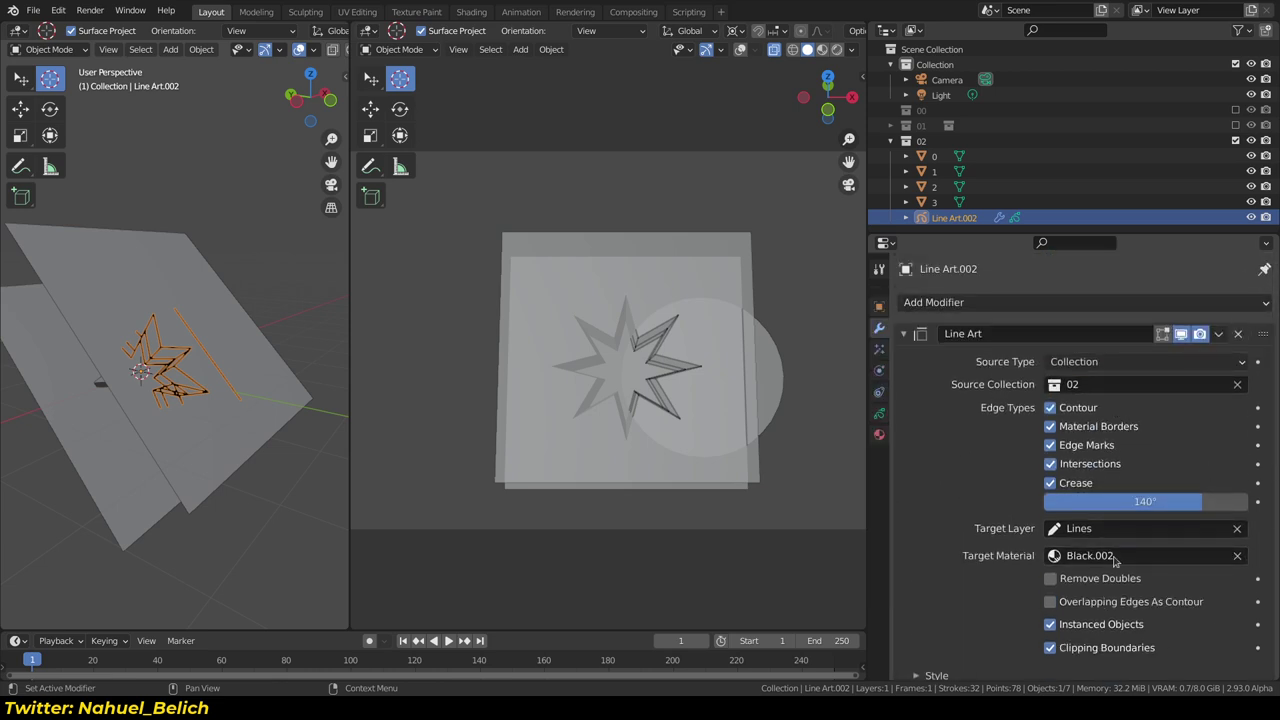
{"action": "scroll", "coordinate": [1115, 562], "scroll_direction": "down", "scroll_amount": 5}
{"action": "left_click", "coordinate": [950, 187]}
{"action": "key", "text": "g"}
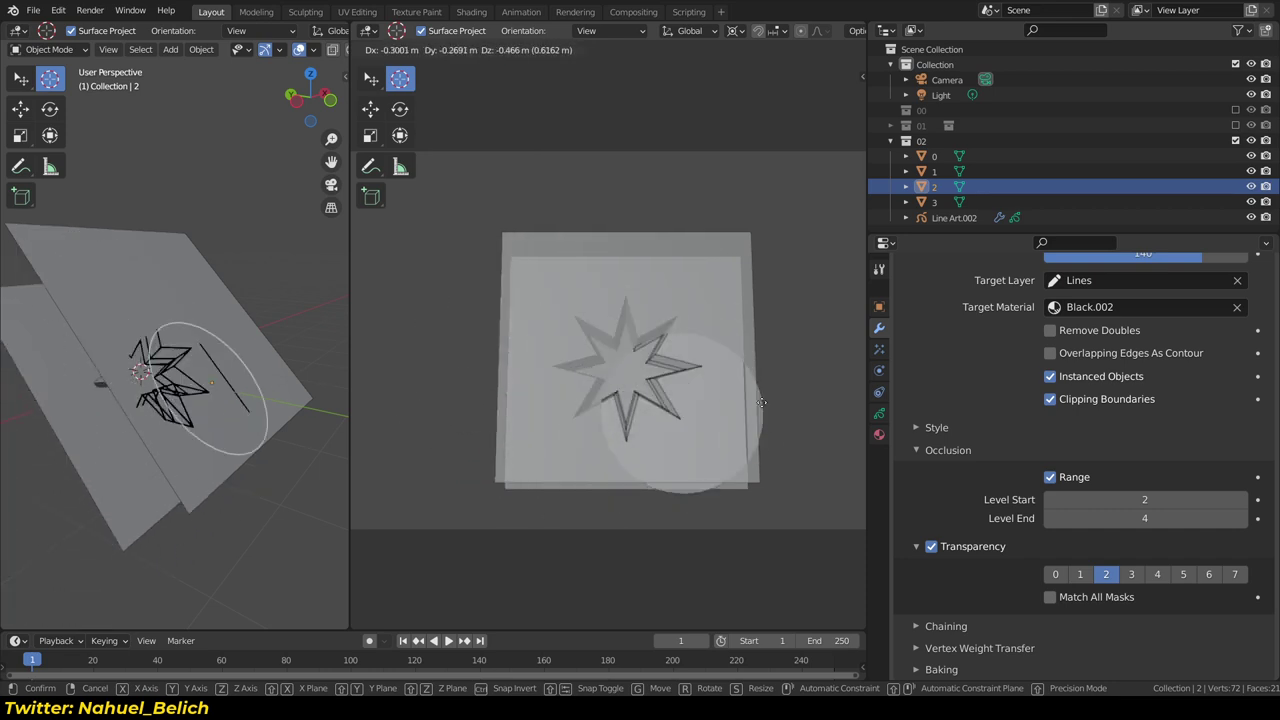
{"action": "left_click", "coordinate": [752, 376]}
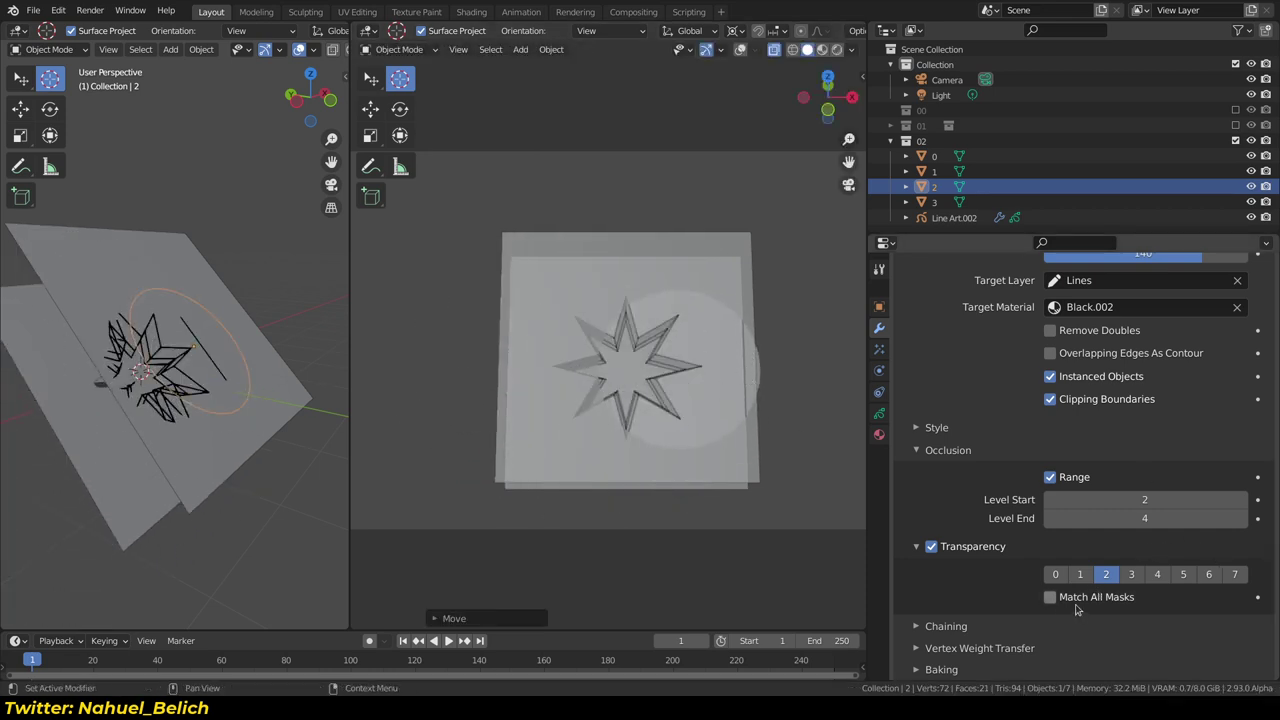
Enable Match All Masks on Line Art.002 and clear masks 1 and 2
{"action": "left_click", "coordinate": [1095, 600]}
{"action": "left_click", "coordinate": [1084, 577]}
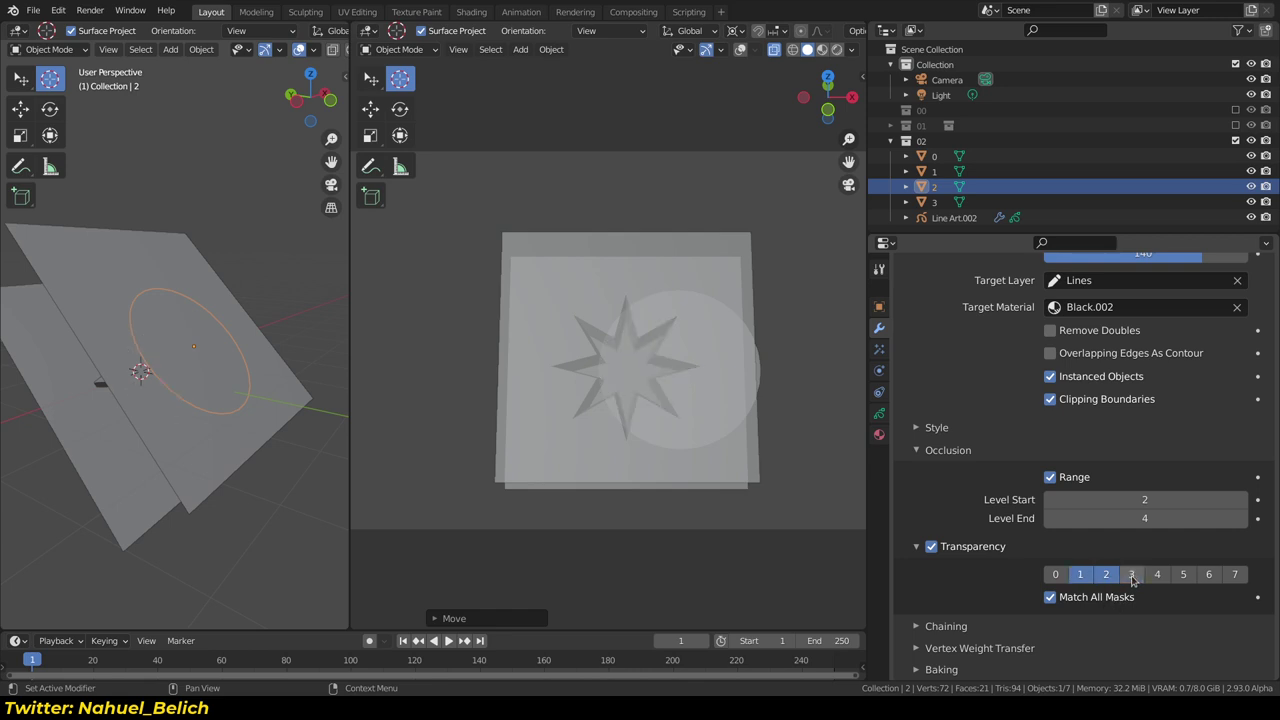
{"action": "left_click", "coordinate": [1082, 576]}
{"action": "left_click", "coordinate": [1106, 575]}
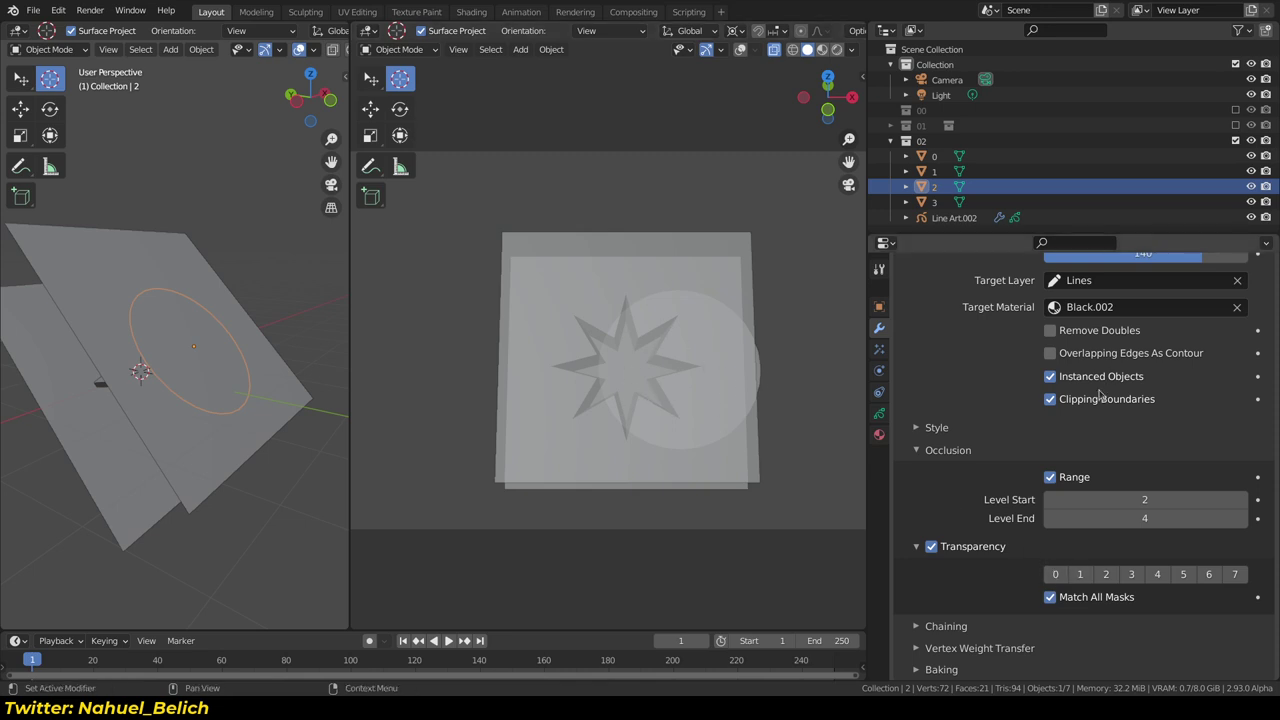
Add mask 2 to the filter and shift the circle disc to the right
{"action": "left_click", "coordinate": [1114, 577]}
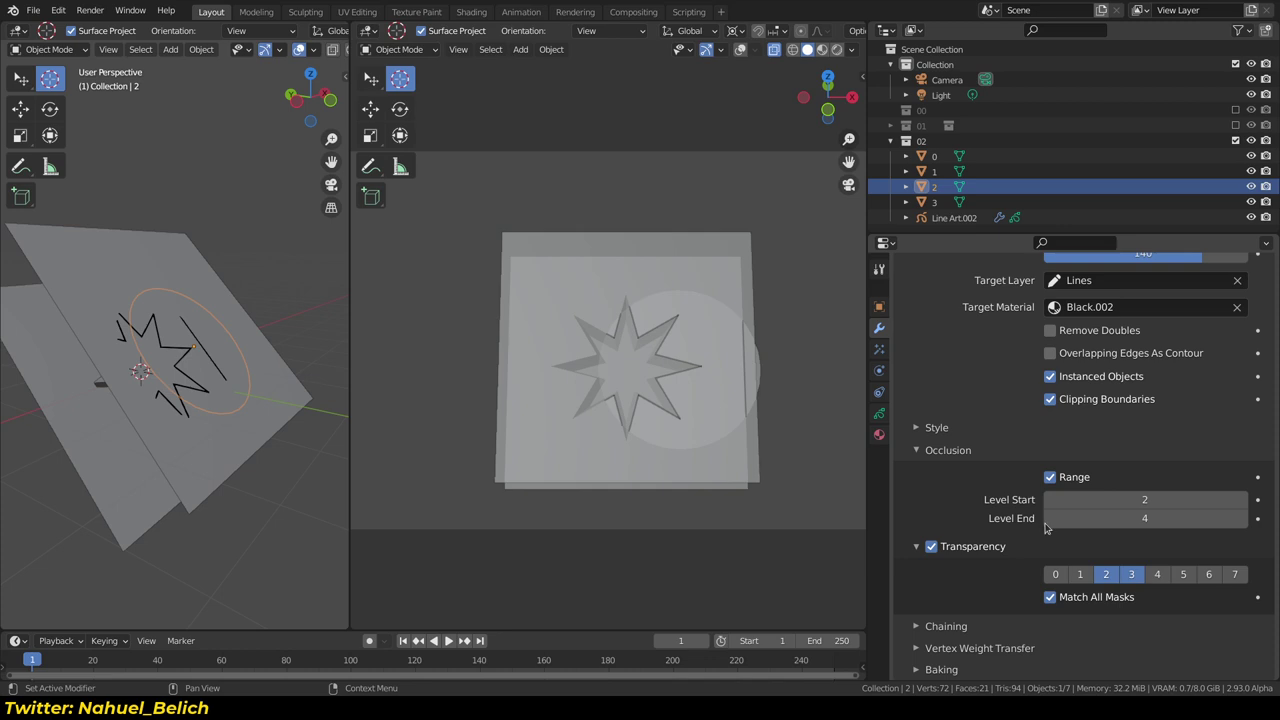
{"action": "key", "text": "g"}
{"action": "left_click", "coordinate": [762, 377]}
{"action": "key", "text": "g"}
{"action": "right_click", "coordinate": [760, 385]}
{"action": "scroll", "coordinate": [725, 285], "scroll_direction": "down", "scroll_amount": 5}
{"action": "mouse_move", "coordinate": [725, 285]}
{"action": "middle_mouse_down"}
{"action": "mouse_move", "coordinate": [780, 286]}
{"action": "mouse_move", "coordinate": [652, 354]}
{"action": "middle_mouse_up"}
{"action": "scroll", "coordinate": [650, 354], "scroll_direction": "up", "scroll_amount": 4}
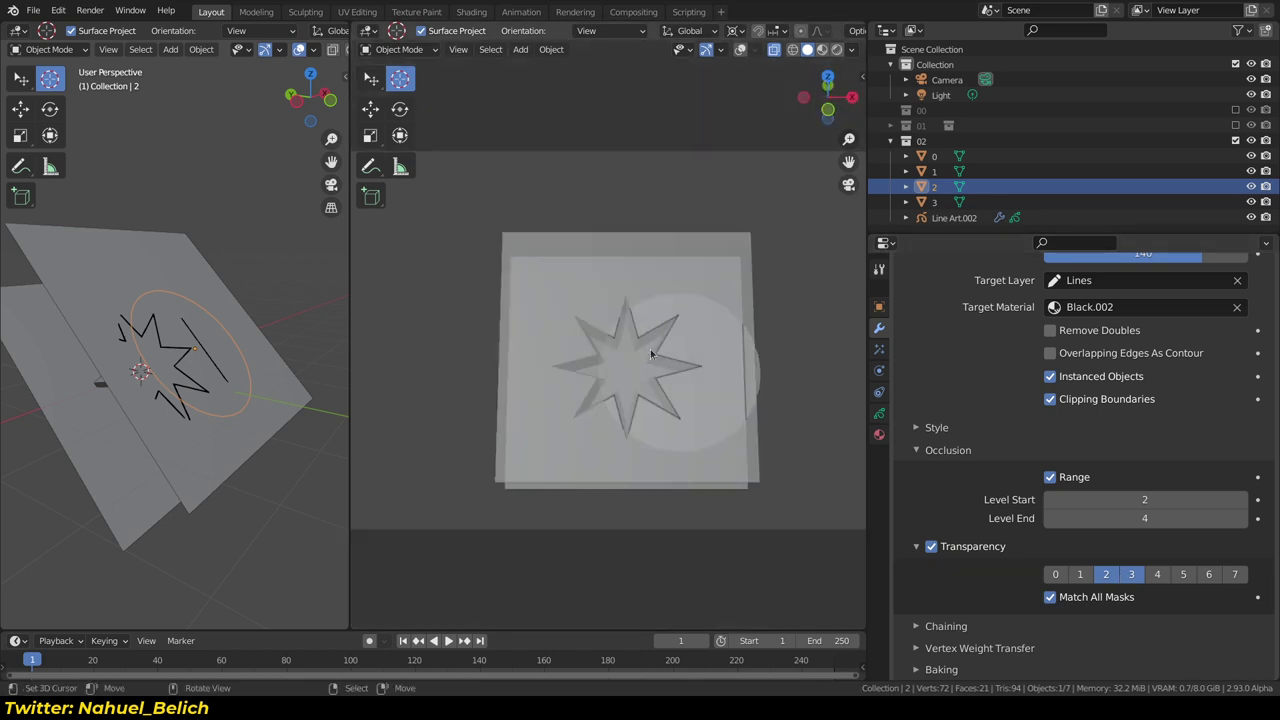
{"action": "scroll", "coordinate": [652, 388], "scroll_direction": "up", "scroll_amount": 2}
{"action": "key", "text": "g"}
{"action": "left_click", "coordinate": [833, 326]}
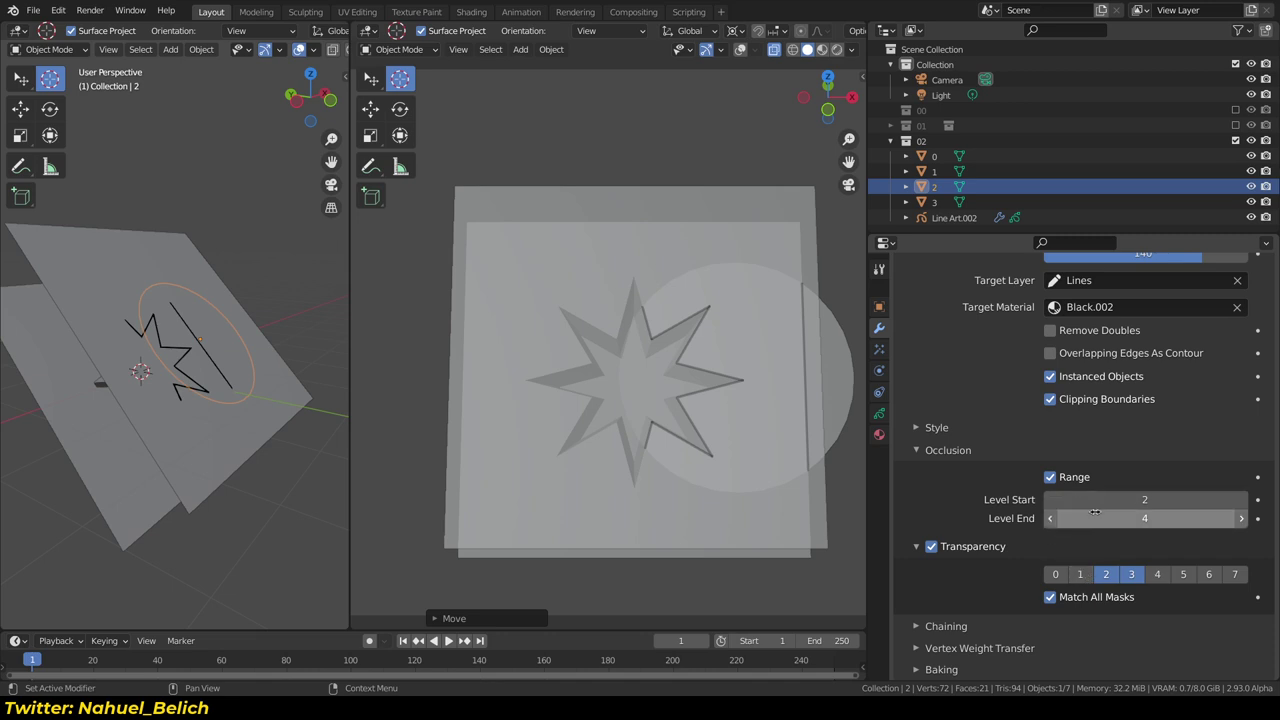
Replace the occlusion level range with a single occlusion level of 2
{"action": "left_click", "coordinate": [1050, 477]}
{"action": "left_click_drag", "start_coordinate": [1094, 520], "coordinate": [1105, 520]}
{"action": "left_click", "coordinate": [1049, 520]}
{"action": "left_click", "coordinate": [1049, 520]}
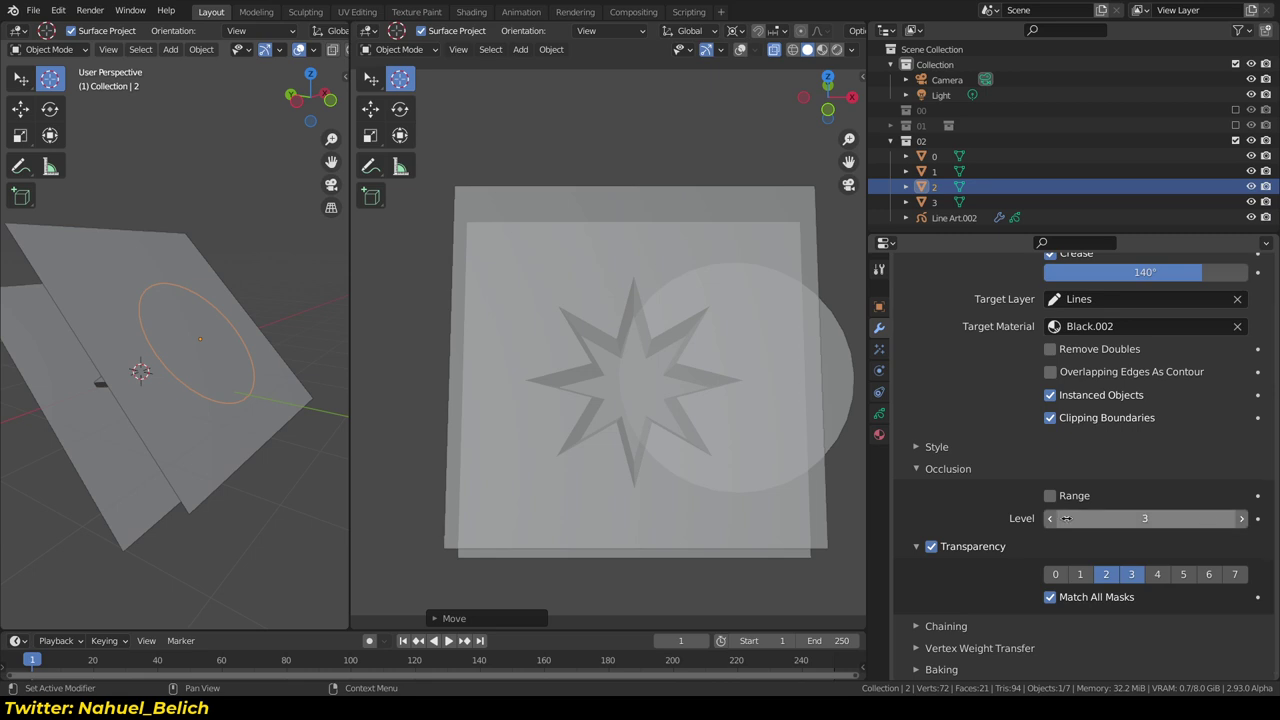
Disable transparency masking and adjust the occlusion level to 3
{"action": "left_click", "coordinate": [931, 546]}
{"action": "left_click", "coordinate": [1144, 518]}
{"action": "left_click_drag", "start_coordinate": [1144, 518], "coordinate": [1145, 518]}
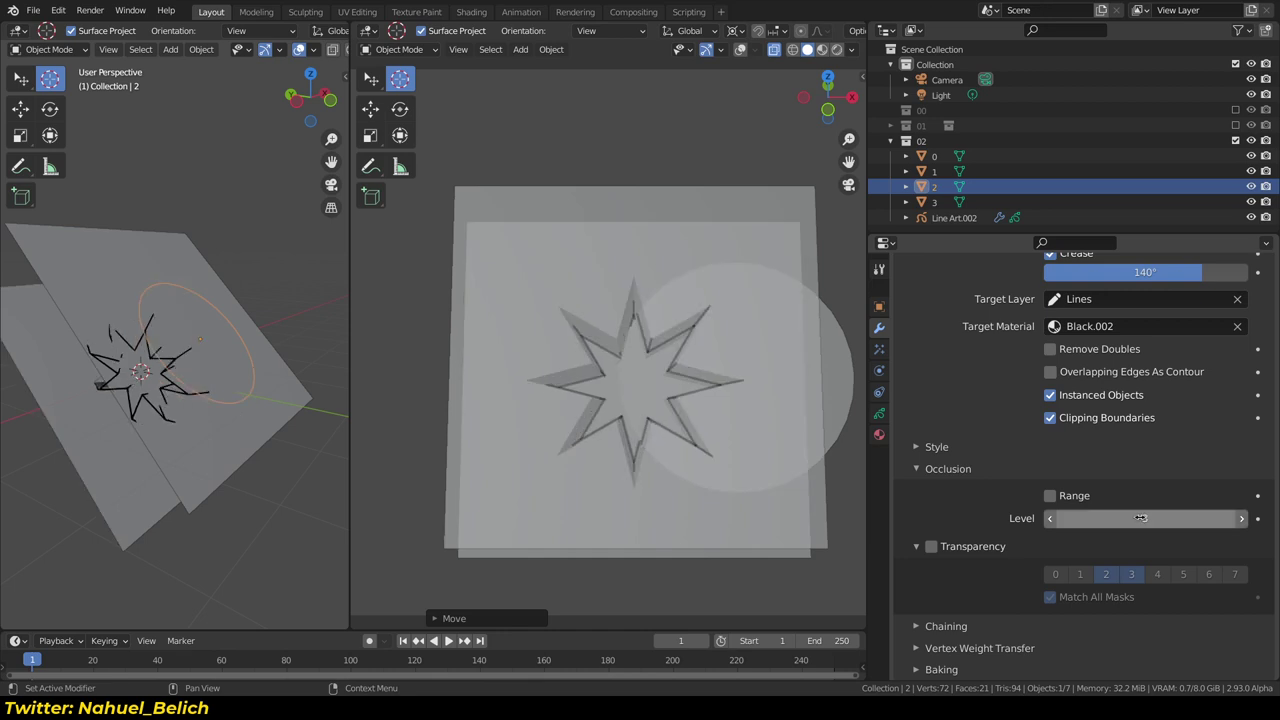
{"action": "left_click", "coordinate": [843, 377]}
{"action": "left_click", "coordinate": [852, 375]}
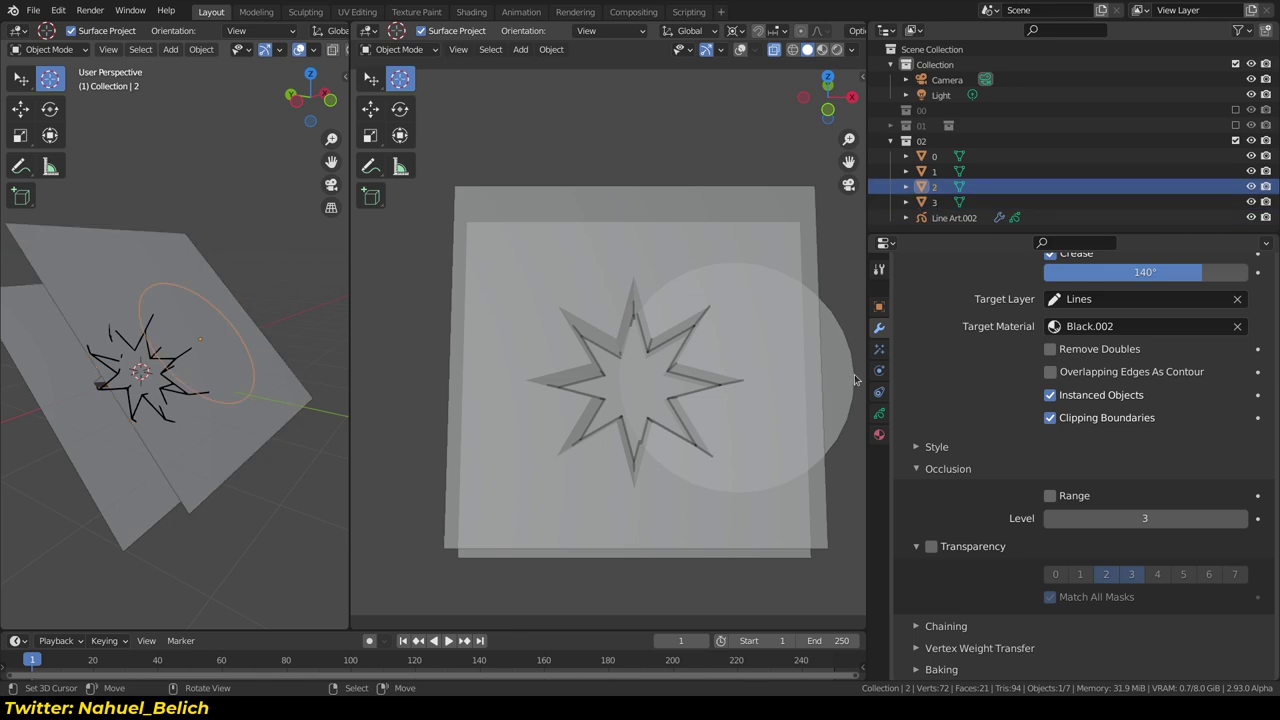
Re-enable transparency masking and test clearing and toggling masks 2 and 3
{"action": "left_click", "coordinate": [931, 547]}
{"action": "left_click", "coordinate": [1106, 574]}
{"action": "left_click", "coordinate": [1131, 574]}
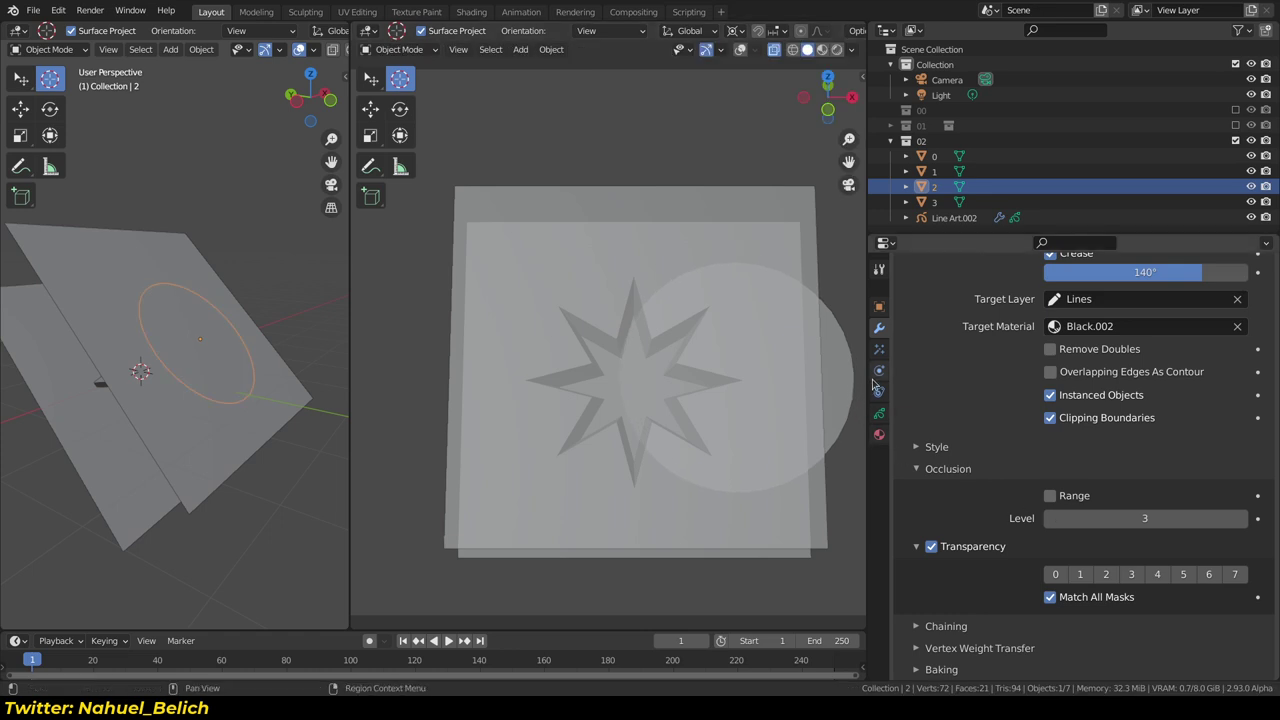
{"action": "left_click", "coordinate": [1112, 577]}
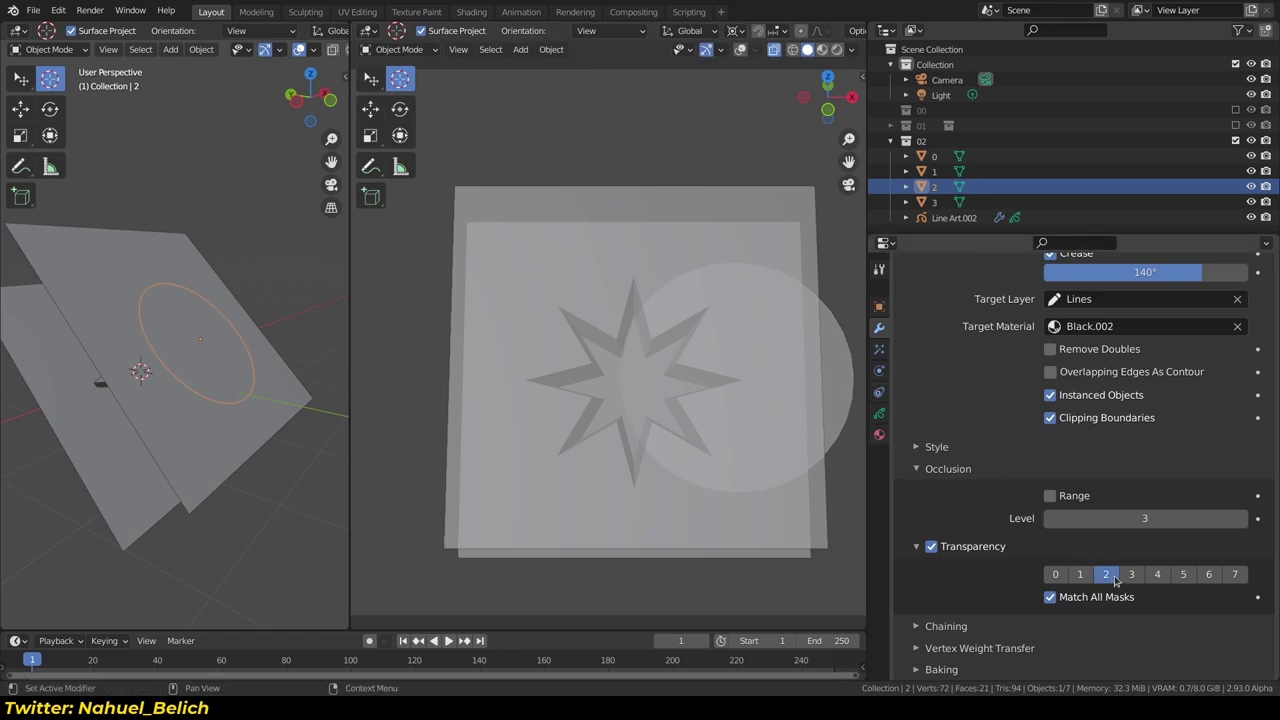
{"action": "left_click", "coordinate": [1114, 577]}
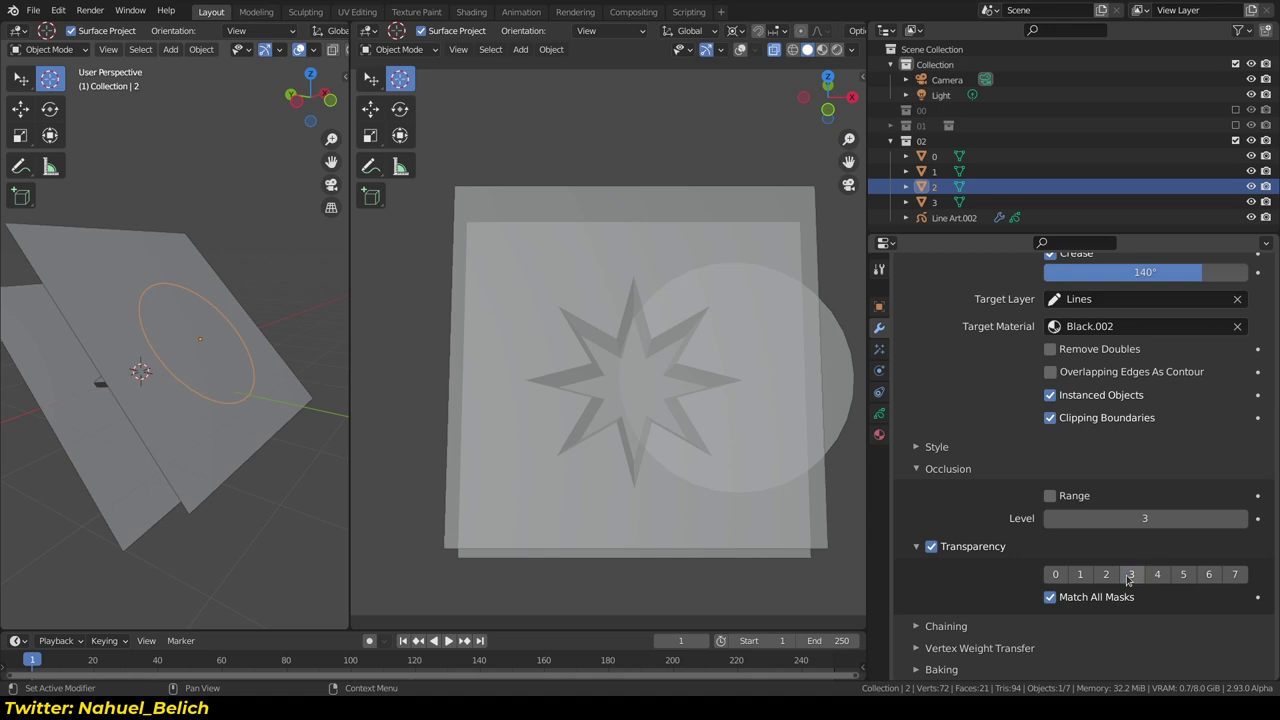
{"action": "mouse_move", "coordinate": [806, 357]}
{"action": "middle_mouse_down"}
{"action": "mouse_move", "coordinate": [670, 350]}
{"action": "mouse_move", "coordinate": [714, 391]}
{"action": "mouse_move", "coordinate": [546, 443]}
{"action": "mouse_move", "coordinate": [740, 433]}
{"action": "middle_mouse_up"}
Leave only transparency mask 3 selected with Match All Masks turned off
{"action": "left_click_drag", "start_coordinate": [1088, 575], "coordinate": [1132, 578]}
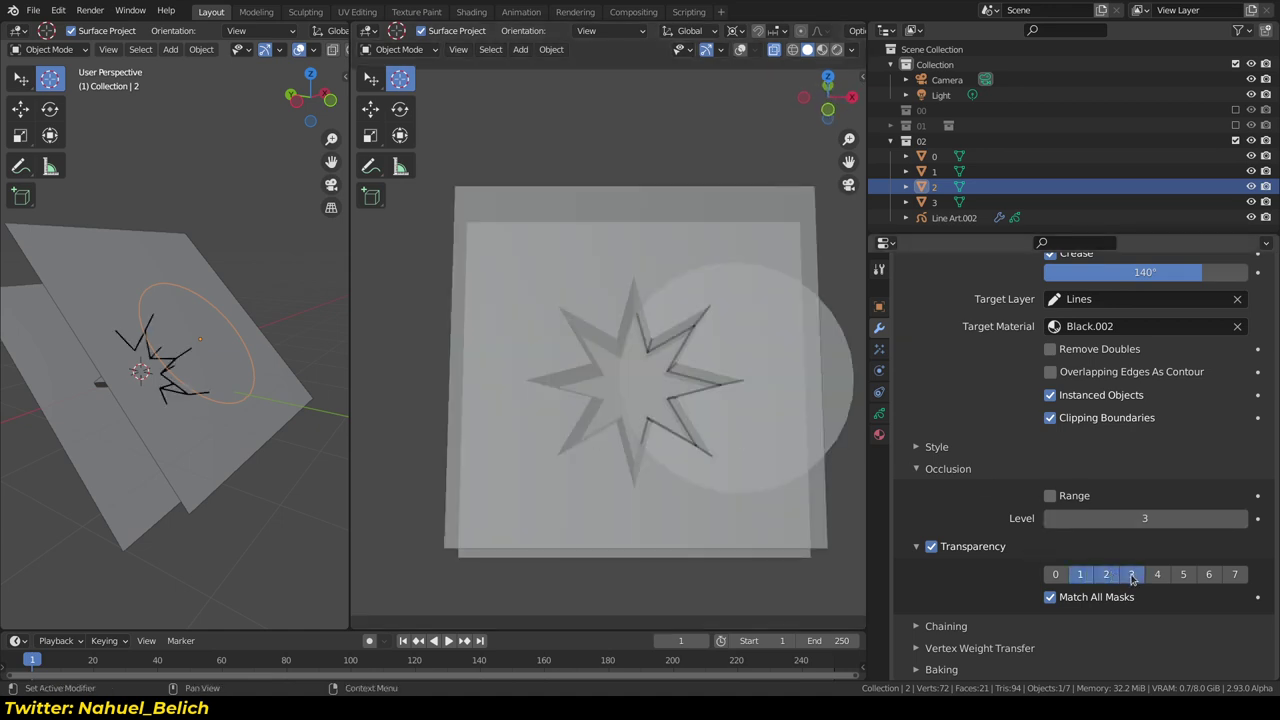
{"action": "left_click", "coordinate": [1106, 574]}
{"action": "left_click", "coordinate": [1080, 574]}
{"action": "left_click", "coordinate": [1049, 597]}
{"action": "left_click", "coordinate": [1104, 597]}
{"action": "left_click", "coordinate": [1104, 595]}
{"action": "left_click", "coordinate": [1106, 575]}
{"action": "left_click", "coordinate": [1108, 578]}
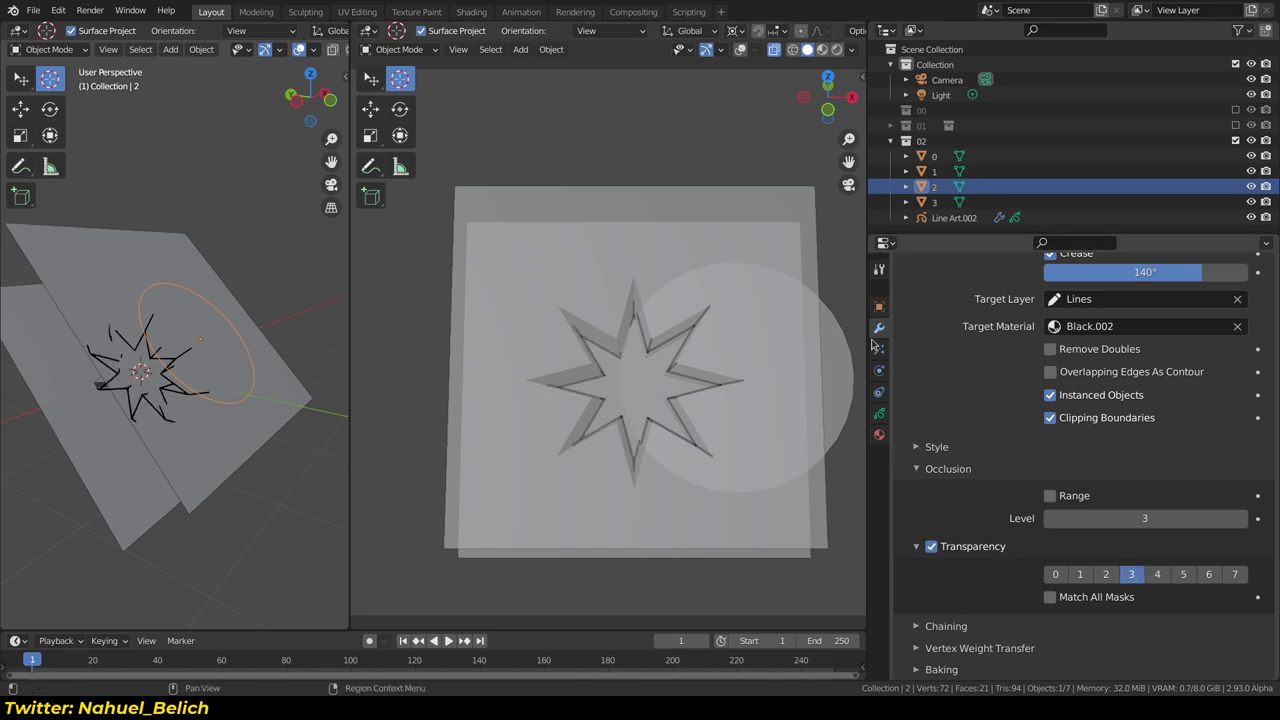
Move the circle disc several times while toggling transparency masks 1 to 3
{"action": "key", "text": "g"}
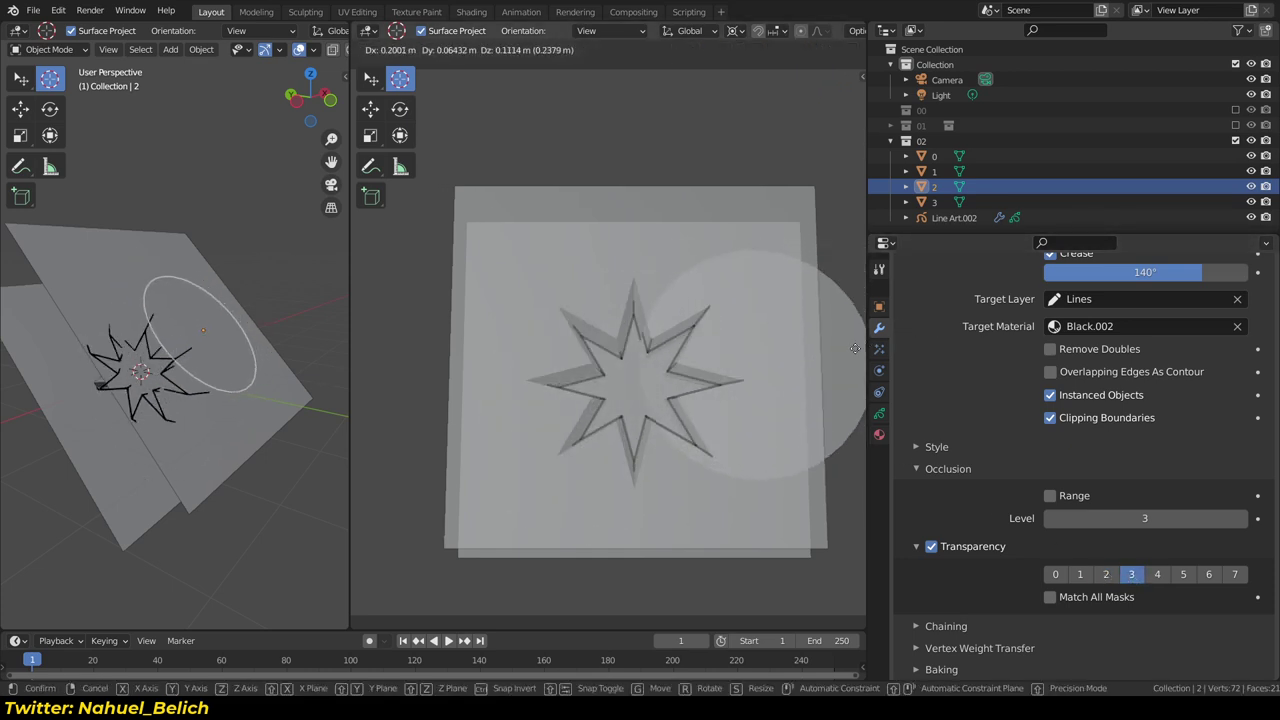
{"action": "left_click", "coordinate": [829, 350]}
{"action": "left_click", "coordinate": [1106, 575]}
{"action": "left_click", "coordinate": [1080, 575]}
{"action": "left_click", "coordinate": [1131, 575]}
{"action": "left_click", "coordinate": [1080, 575]}
{"action": "key", "text": "g"}
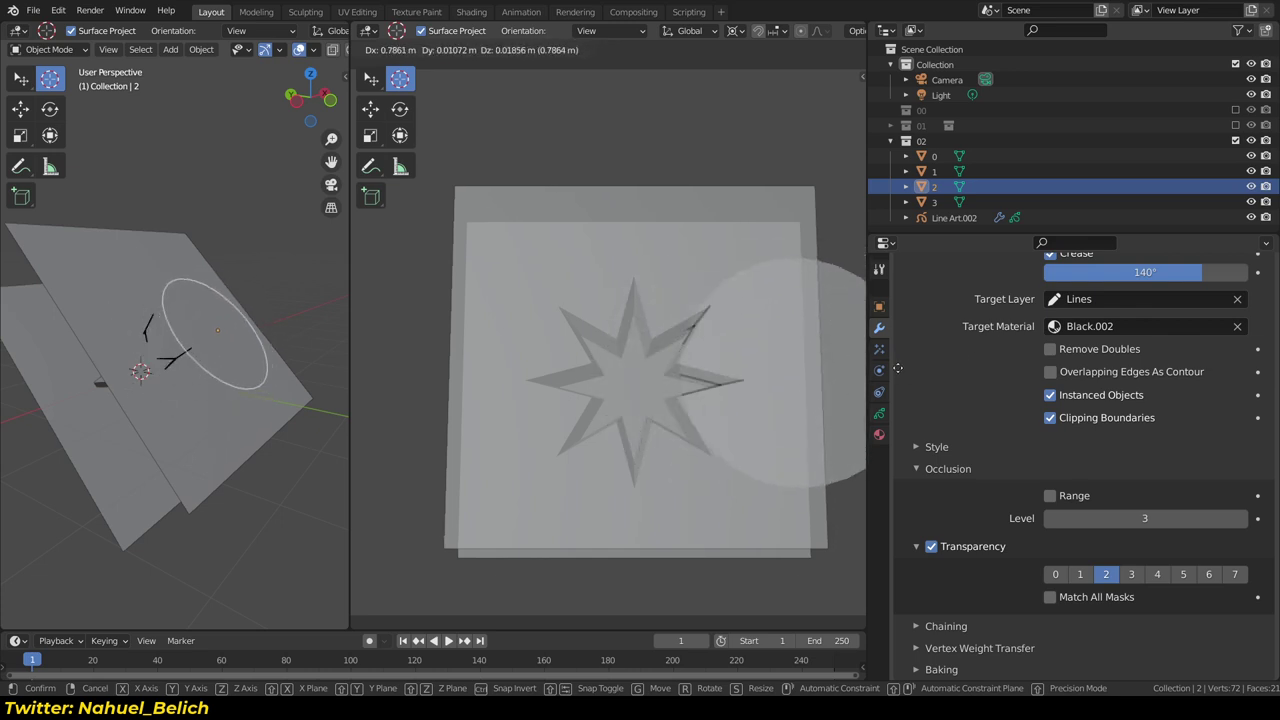
{"action": "left_click", "coordinate": [828, 380]}
{"action": "key", "text": "g"}
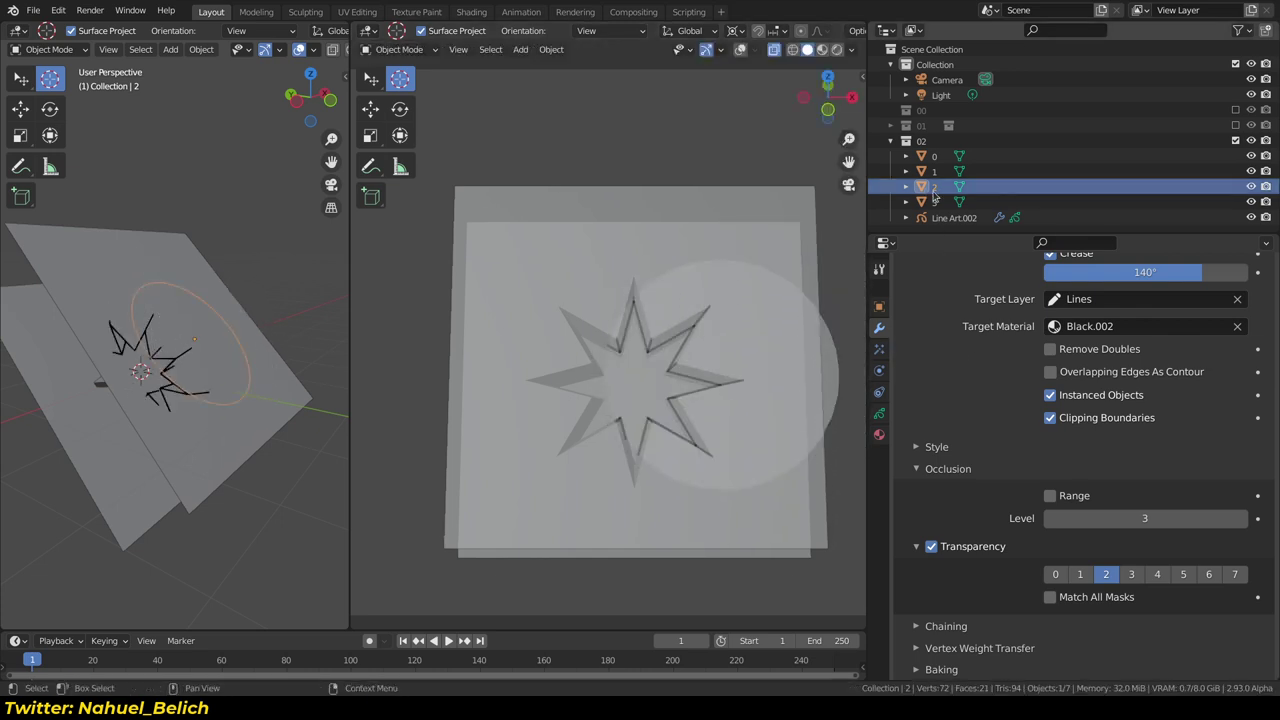
{"action": "left_click", "coordinate": [794, 379]}
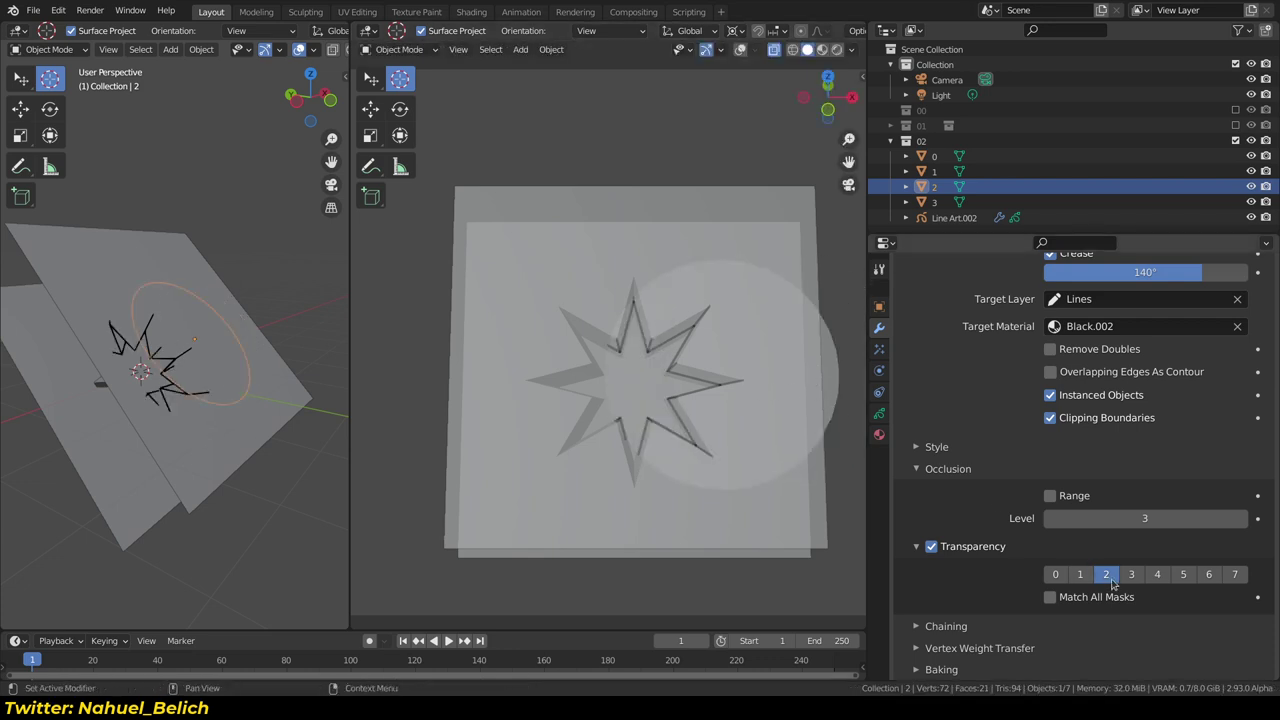
{"action": "left_click", "coordinate": [1131, 574], "text": "shift"}
Set Line Art.002 to occlusion level 0 with Transparency off, and collapse Occlusion
{"action": "left_click", "coordinate": [604, 441]}
{"action": "left_click", "coordinate": [590, 435]}
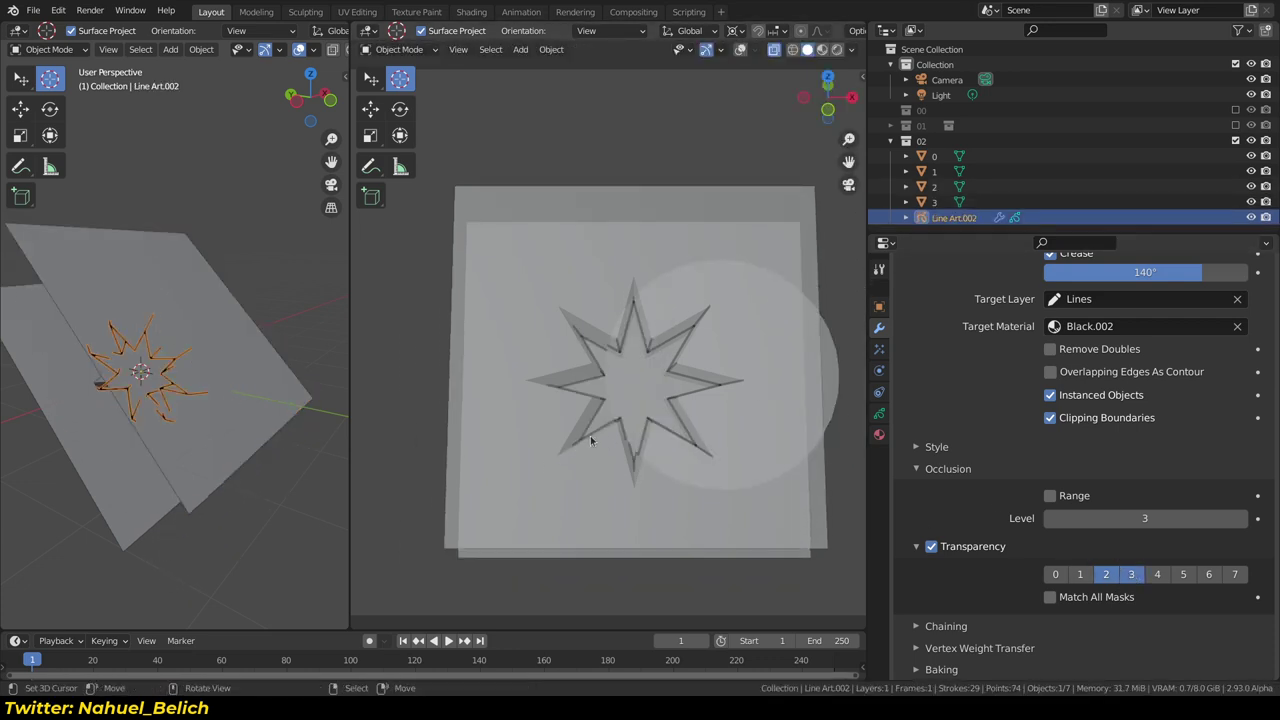
{"action": "left_click", "coordinate": [1131, 574]}
{"action": "left_click", "coordinate": [1157, 574]}
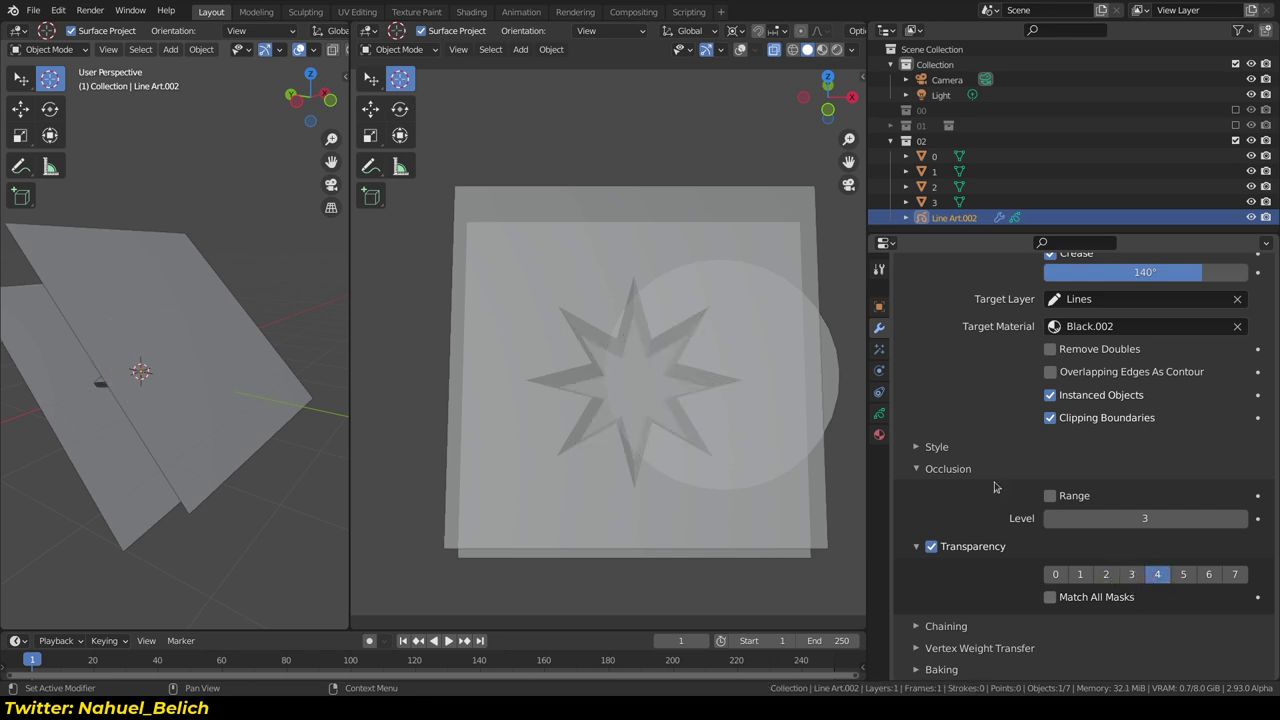
{"action": "left_click_drag", "start_coordinate": [1243, 524], "coordinate": [1100, 520]}
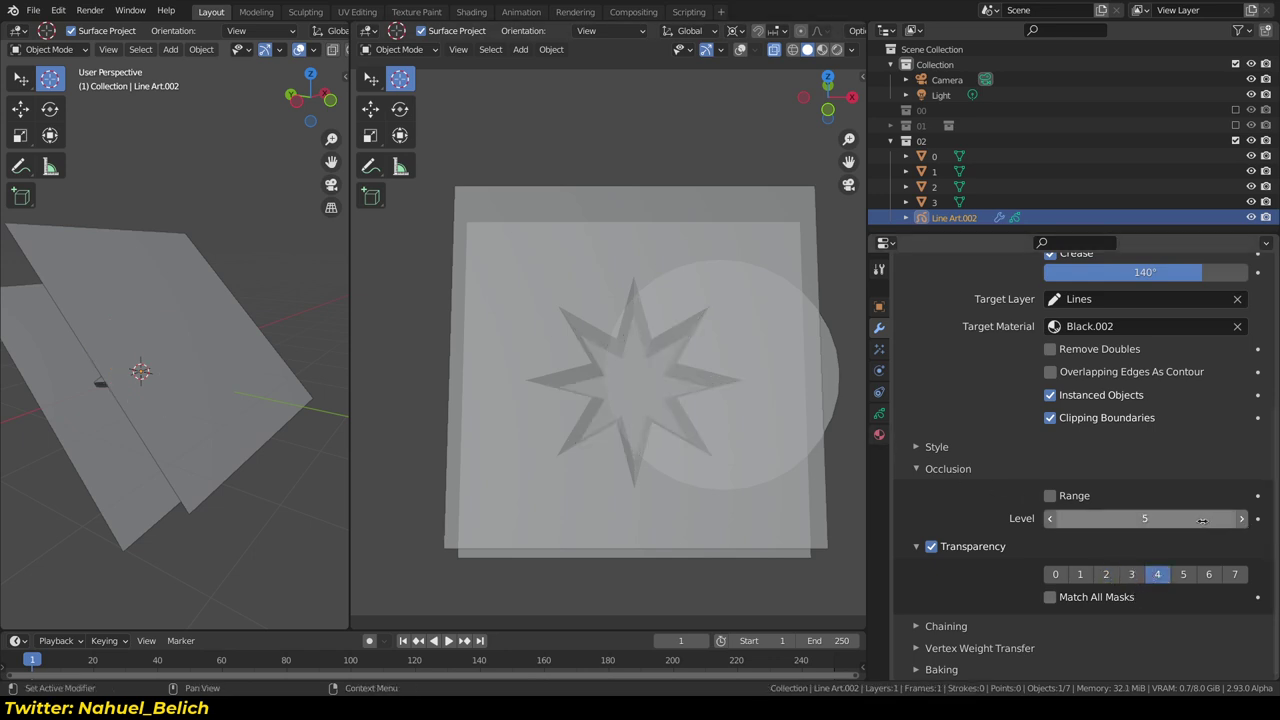
{"action": "left_click", "coordinate": [931, 547]}
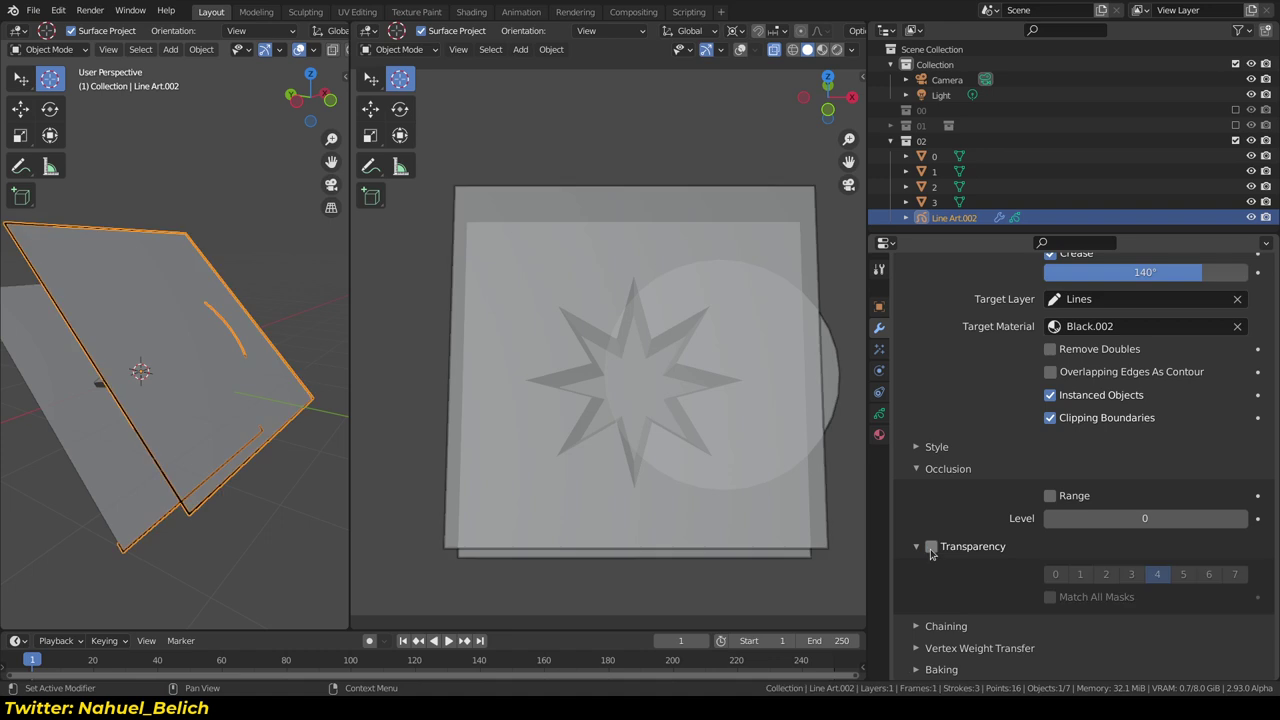
{"action": "left_click", "coordinate": [912, 470]}
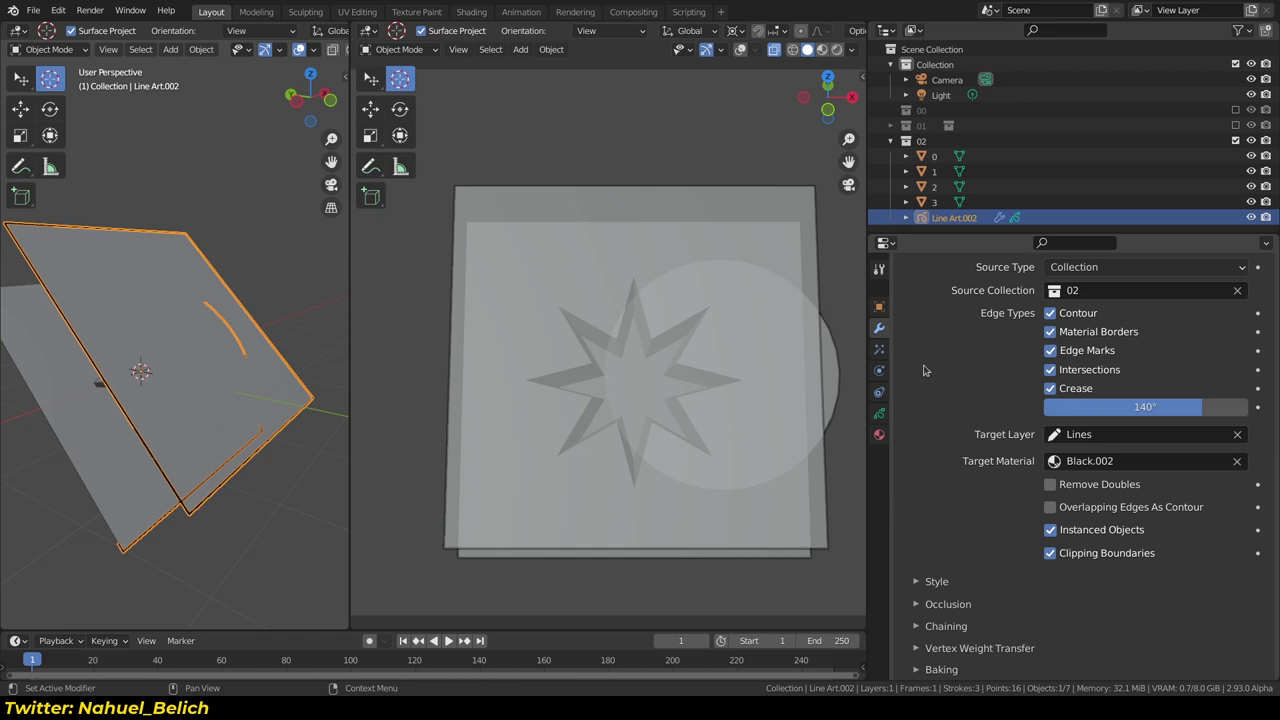
Check Vertex Weight Transfer, expand the Baking options, and enlarge the timeline area
{"action": "left_click", "coordinate": [918, 649]}
{"action": "scroll", "coordinate": [920, 650], "scroll_direction": "down", "scroll_amount": 2}
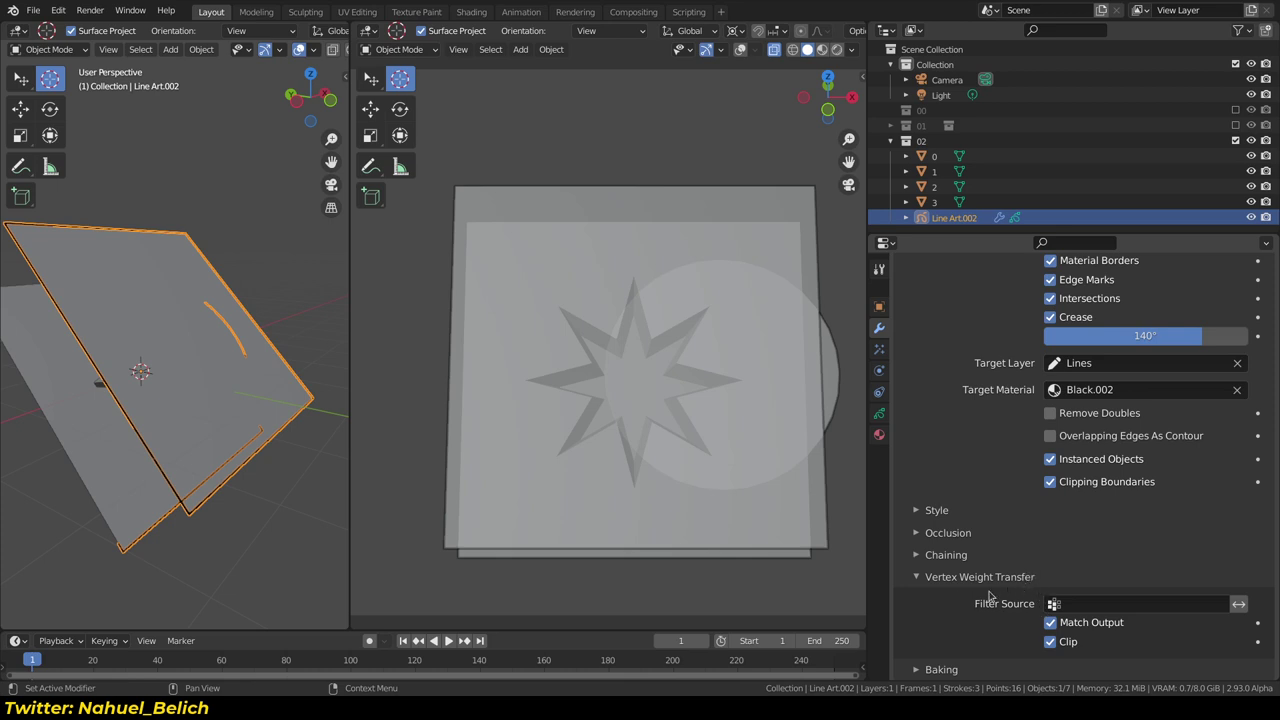
{"action": "left_click", "coordinate": [940, 578]}
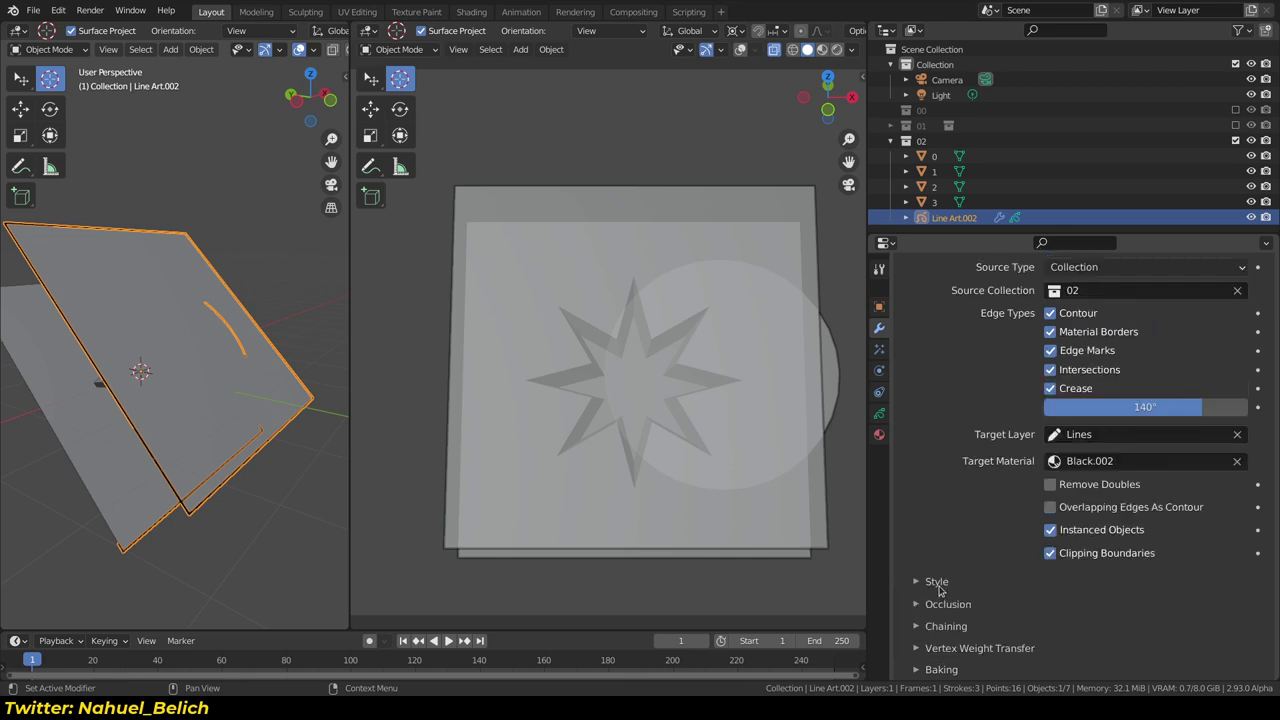
{"action": "left_click", "coordinate": [914, 666]}
{"action": "scroll", "coordinate": [960, 630], "scroll_direction": "down", "scroll_amount": 3}
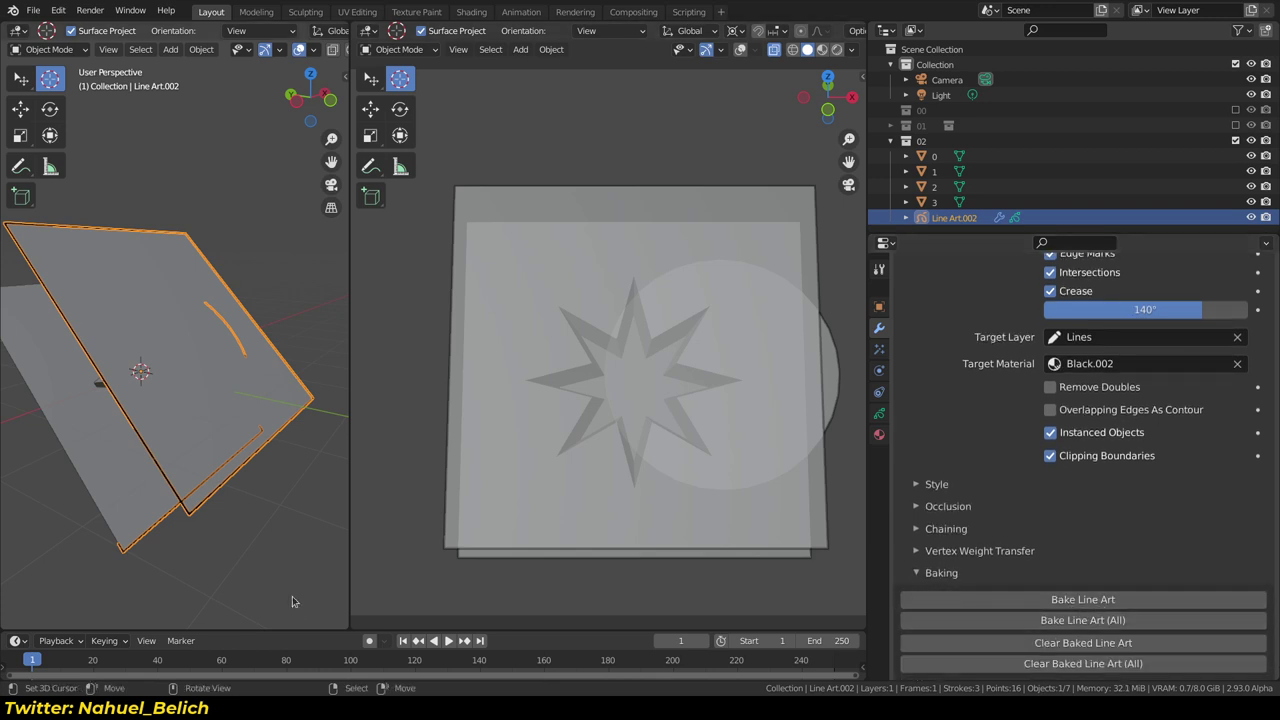
{"action": "left_click_drag", "start_coordinate": [292, 630], "coordinate": [292, 520]}
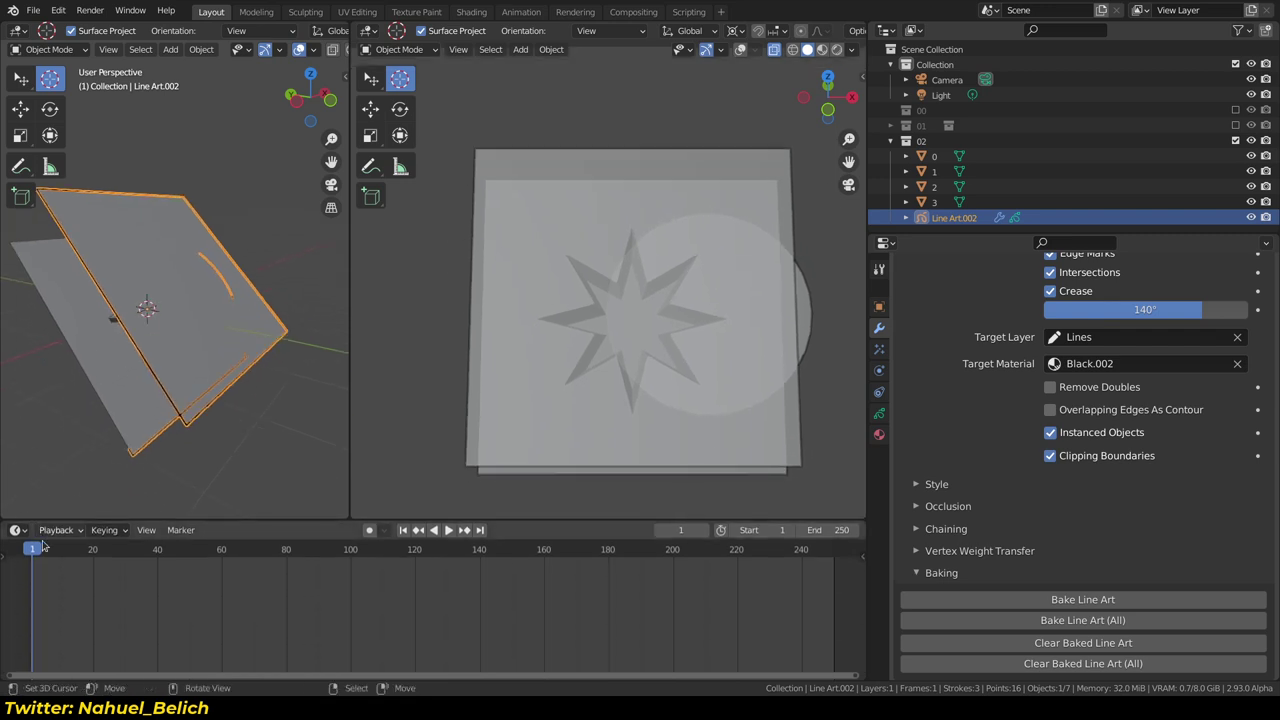
Switch the timeline to a Grease Pencil dope sheet showing the Lines layer
{"action": "left_click", "coordinate": [16, 530]}
{"action": "left_click", "coordinate": [210, 379]}
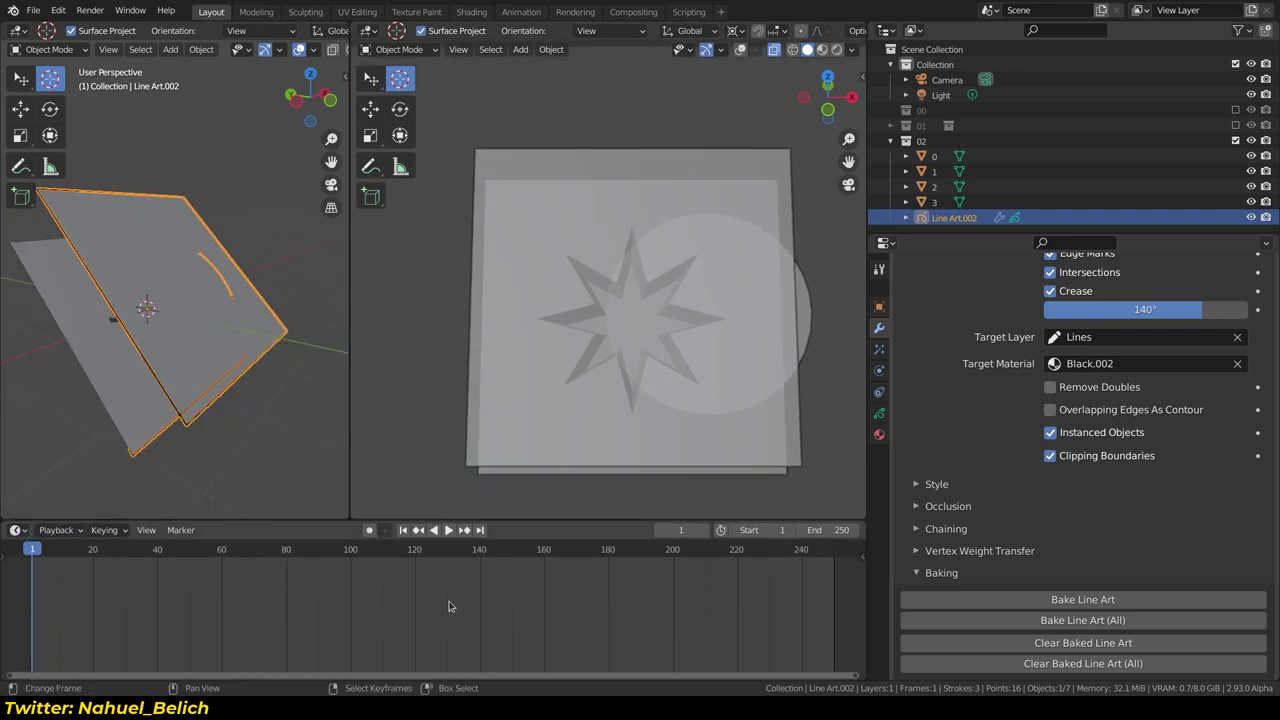
{"action": "left_click", "coordinate": [72, 534]}
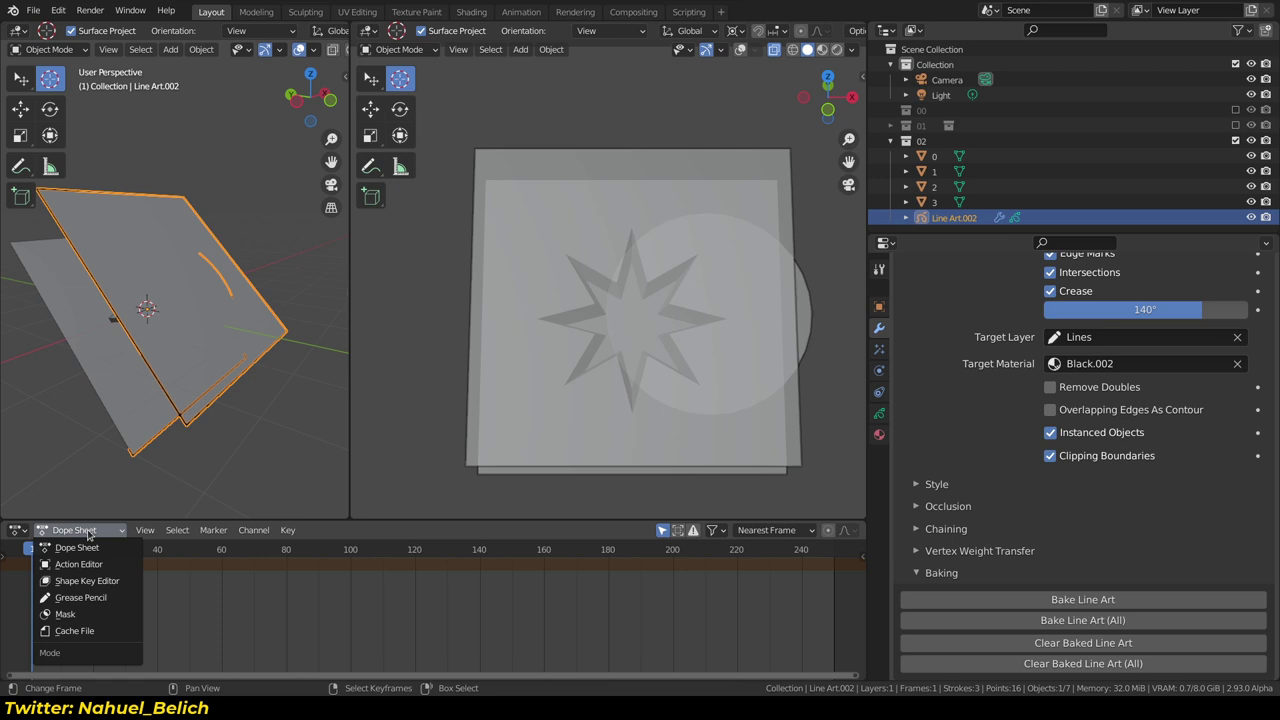
{"action": "left_click", "coordinate": [108, 598]}
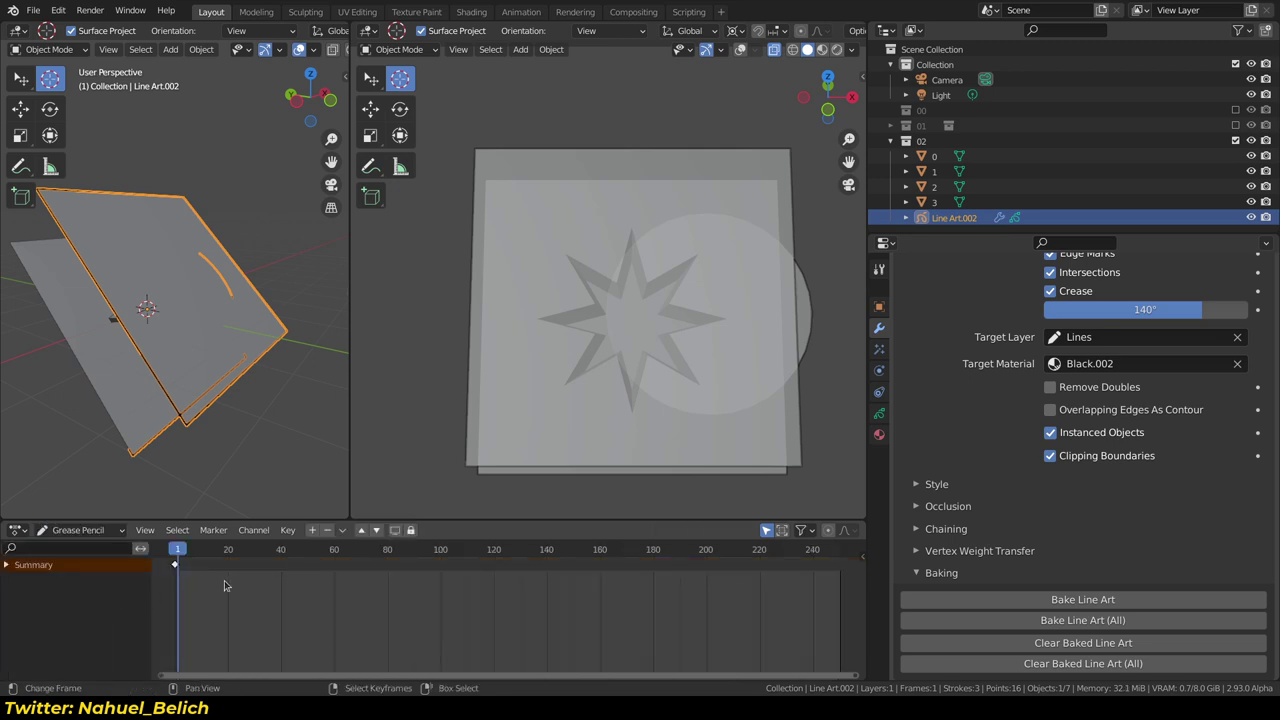
{"action": "left_click", "coordinate": [7, 565]}
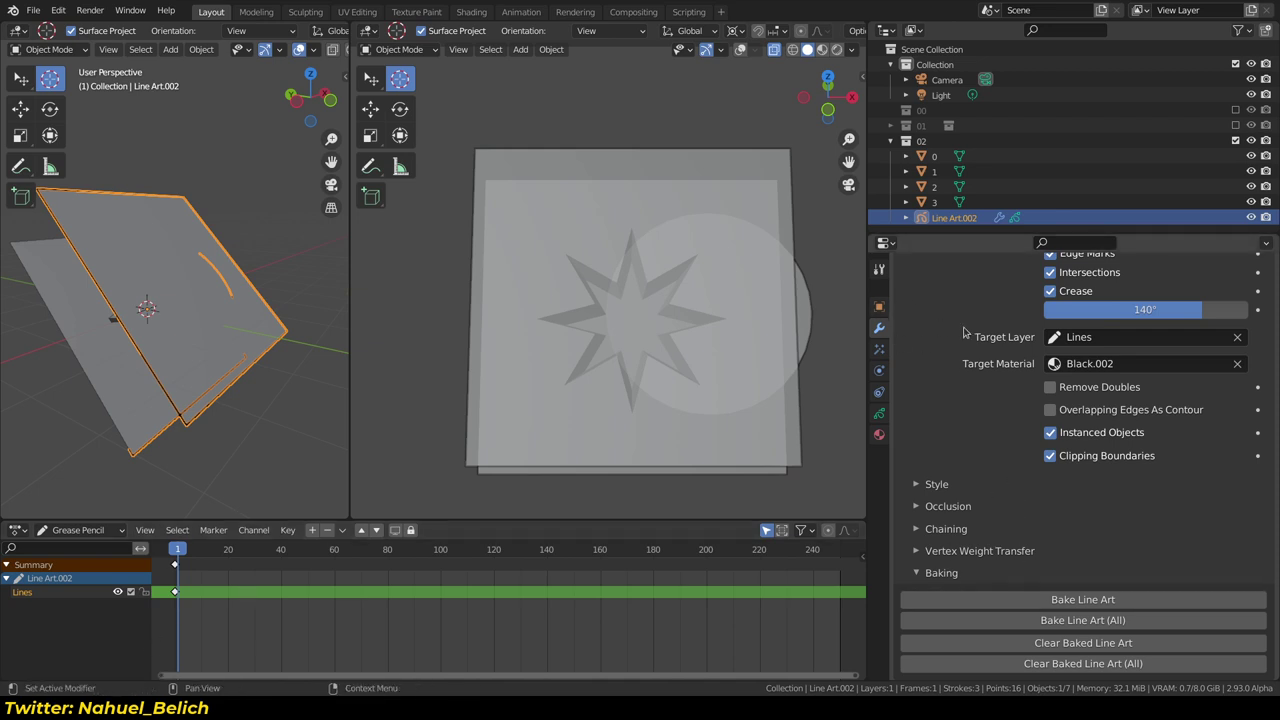
Browse the Render, Output and grease pencil Object Data settings, then return to the modifier
{"action": "scroll", "coordinate": [1248, 322], "scroll_direction": "up", "scroll_amount": 5}
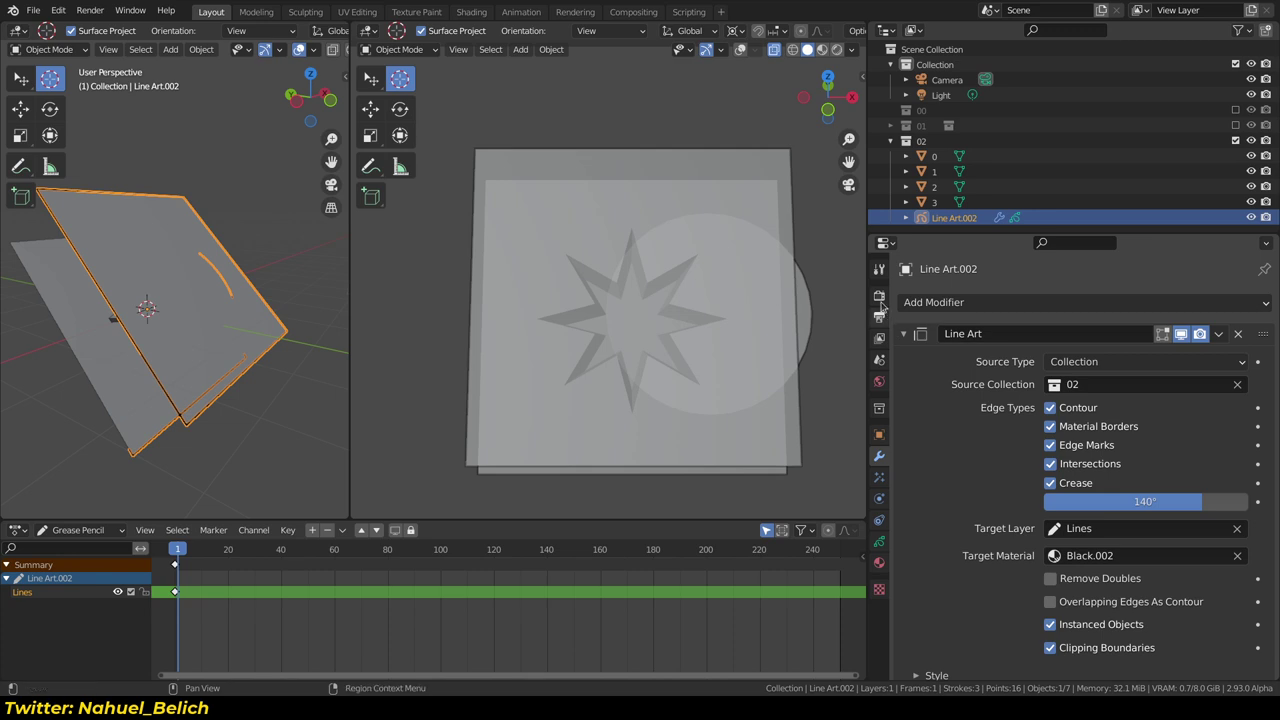
{"action": "left_click", "coordinate": [879, 295]}
{"action": "left_click", "coordinate": [880, 317]}
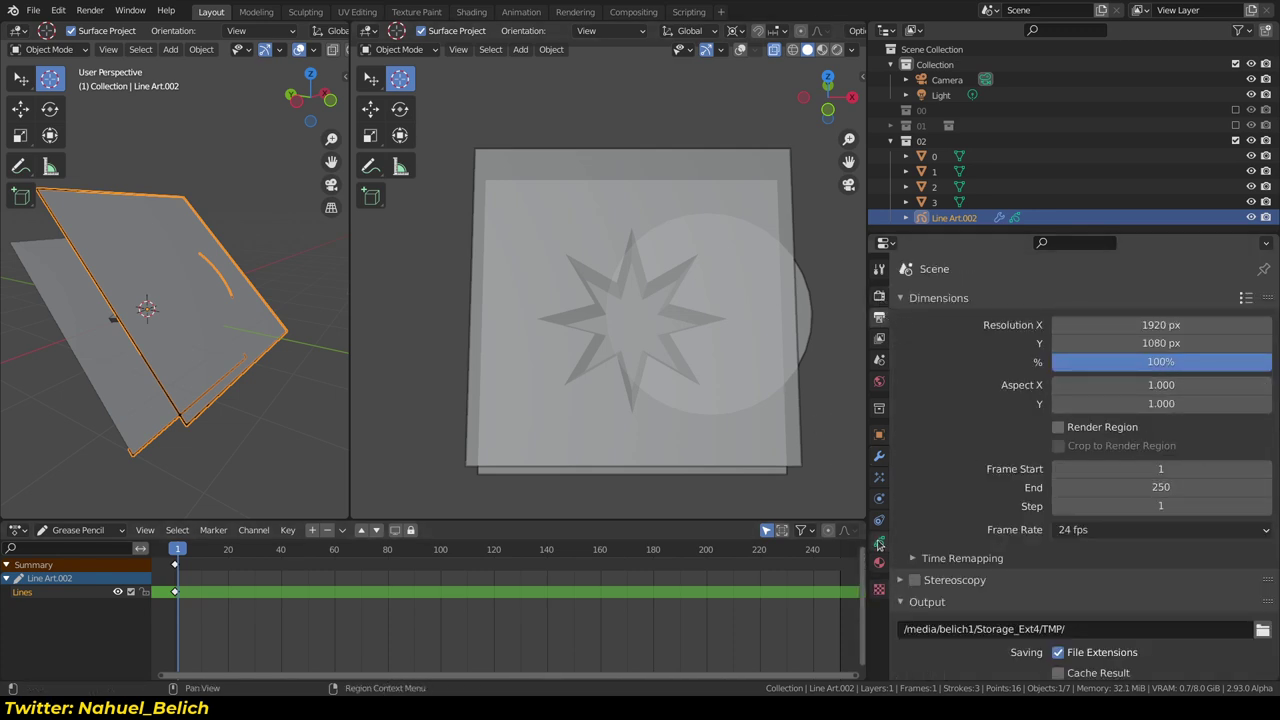
{"action": "left_click", "coordinate": [879, 541]}
{"action": "scroll", "coordinate": [1011, 266], "scroll_direction": "down", "scroll_amount": 7}
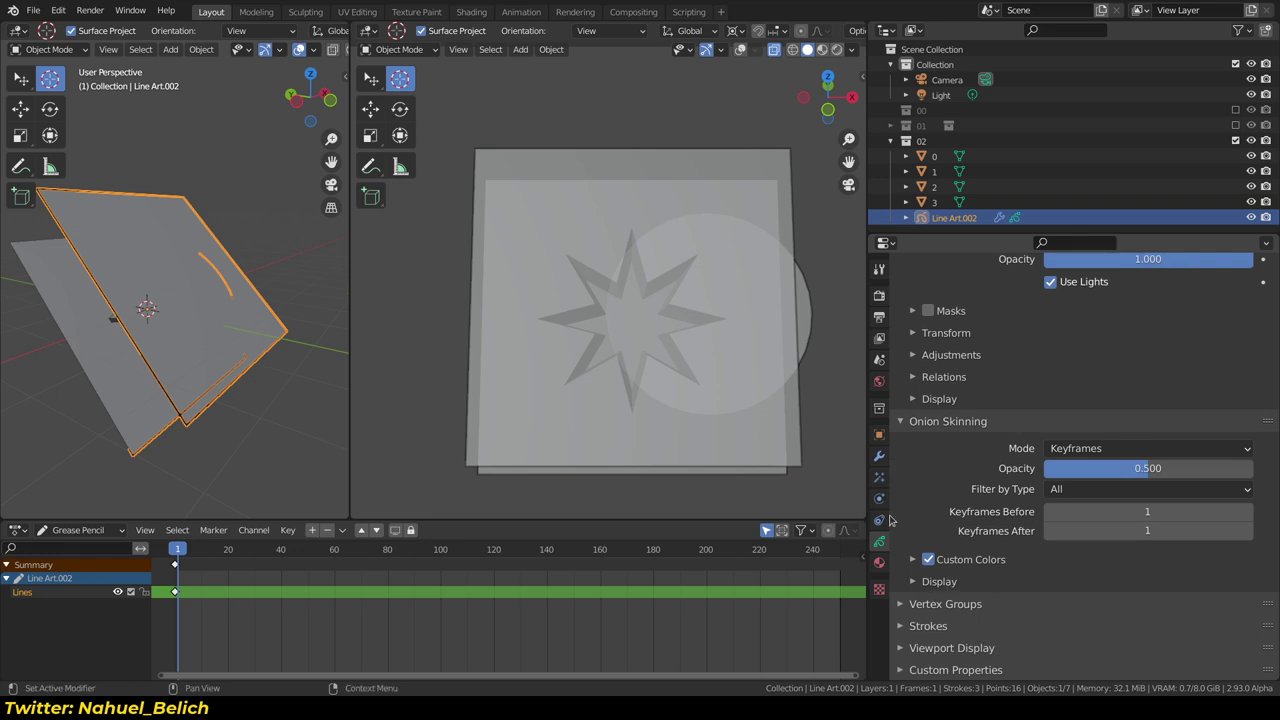
{"action": "left_click", "coordinate": [879, 456]}
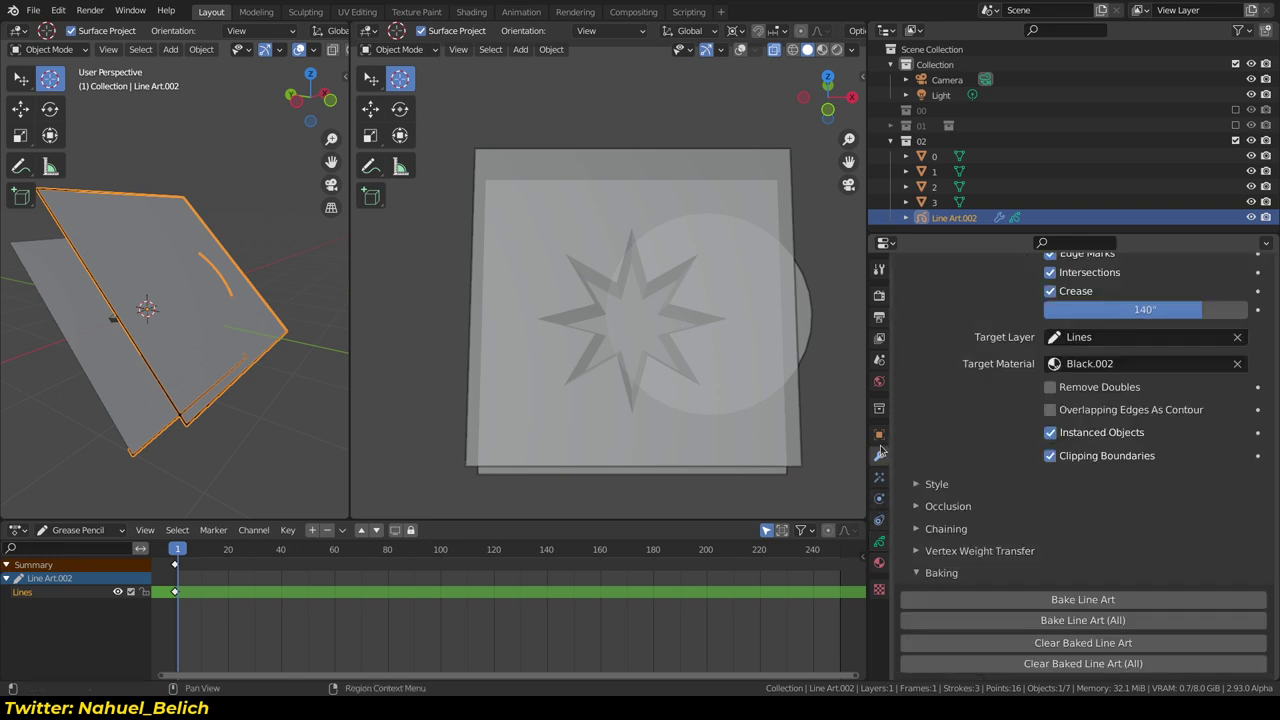
Bake the Line Art.002 strokes into keyframes and scrub to frame 46 to check them
{"action": "left_click", "coordinate": [1068, 600]}
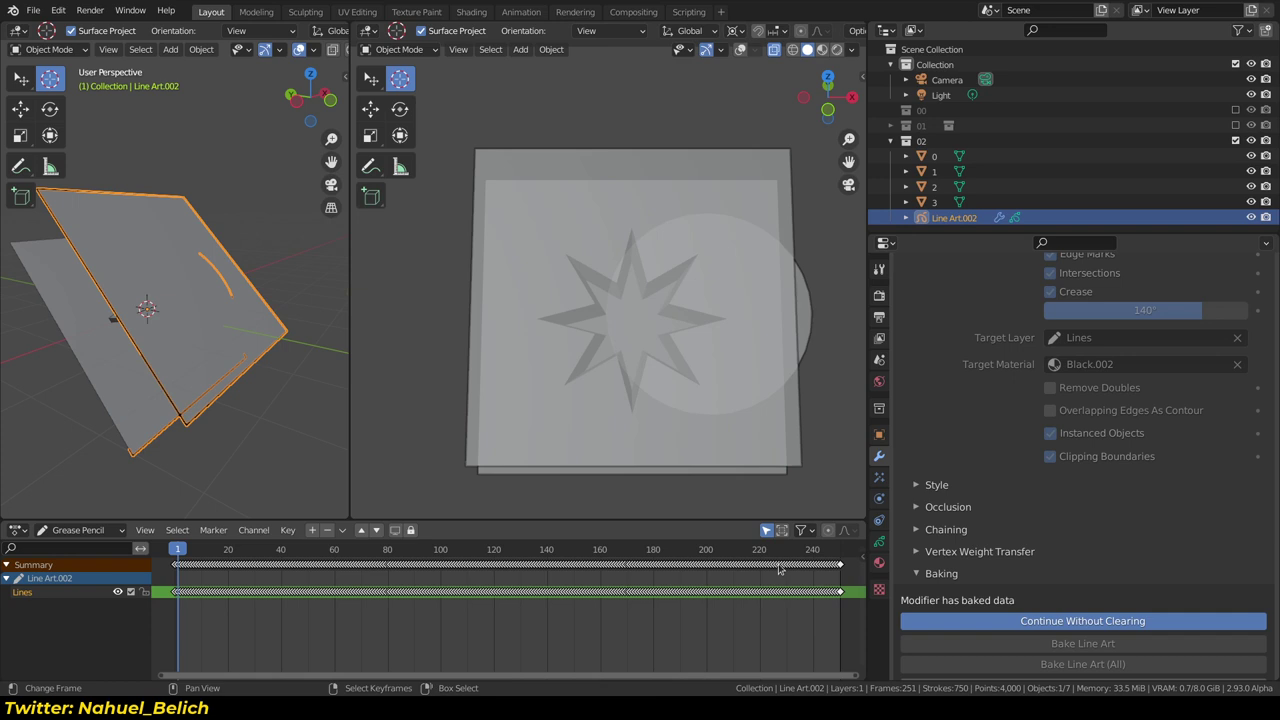
{"action": "left_click_drag", "start_coordinate": [255, 569], "coordinate": [297, 565]}
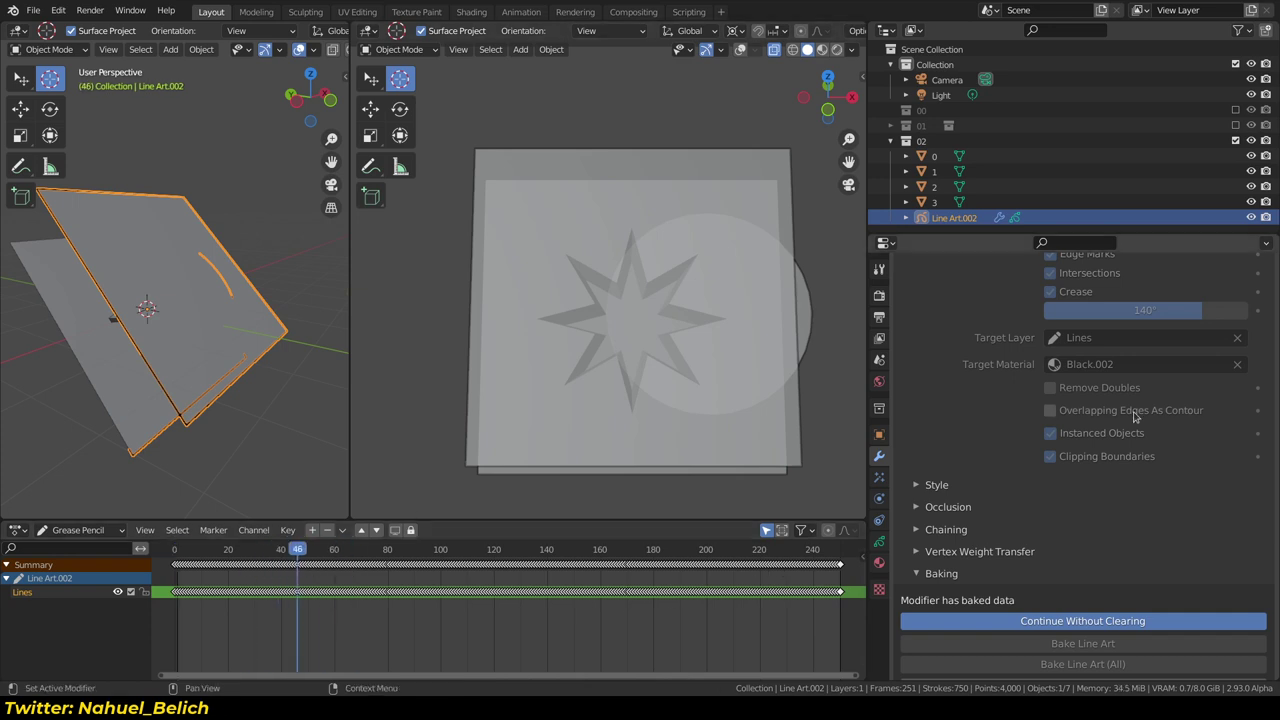
{"action": "scroll", "coordinate": [1028, 595], "scroll_direction": "up", "scroll_amount": 5}
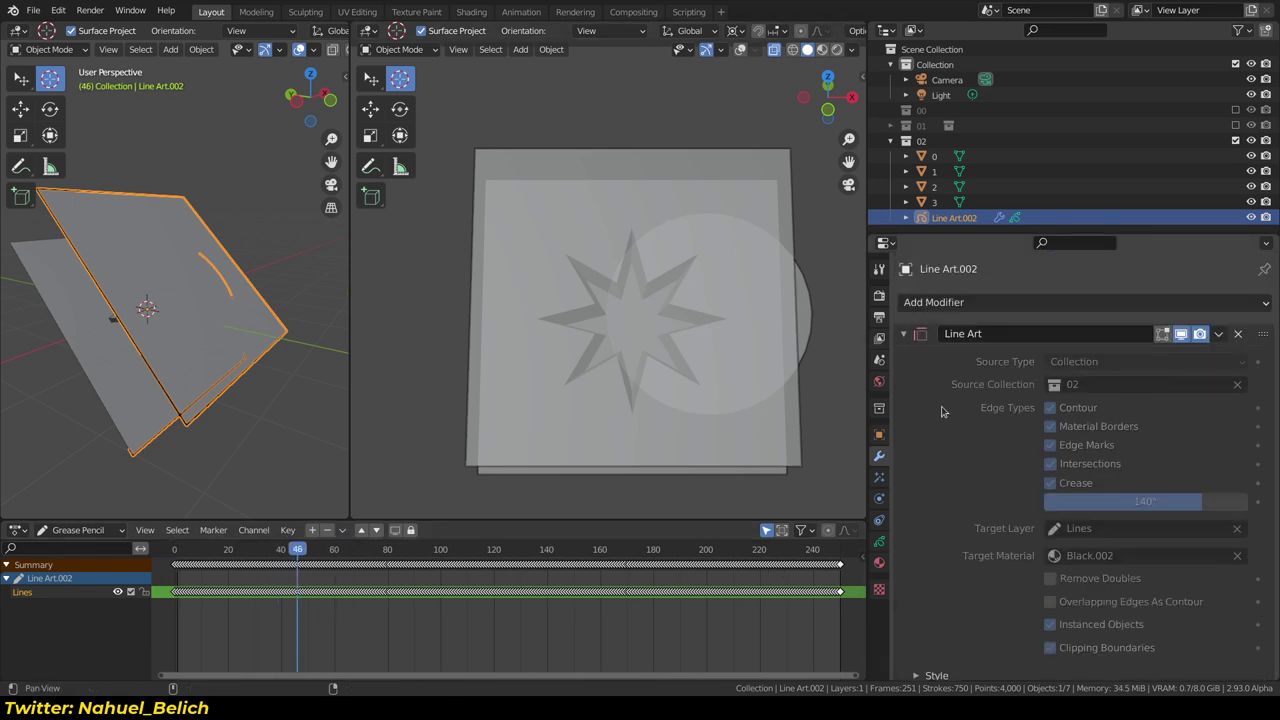
{"action": "scroll", "coordinate": [972, 366], "scroll_direction": "down", "scroll_amount": 5}
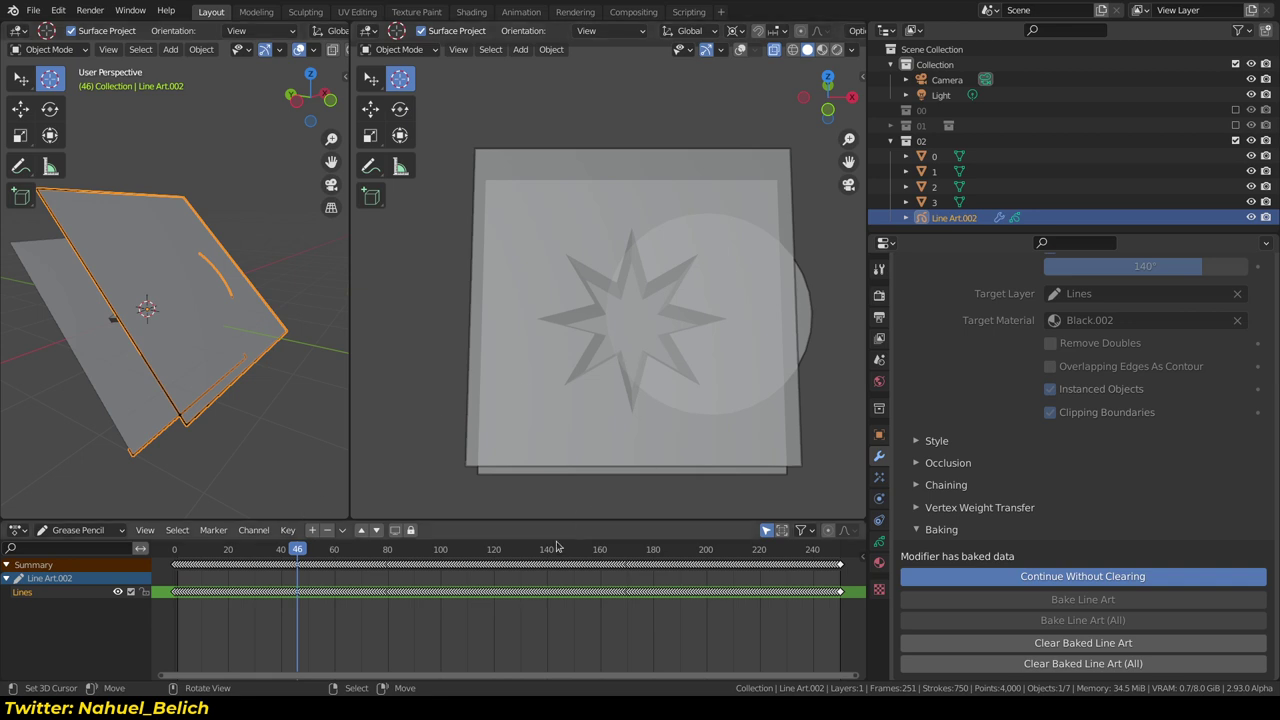
Test-move a baked stroke point in Edit Mode, undo it, then clear the baked line art
{"action": "key", "text": "ctrl+Tab"}
{"action": "left_click", "coordinate": [207, 335]}
{"action": "key", "text": "ctrl+Tab"}
{"action": "left_click", "coordinate": [260, 398]}
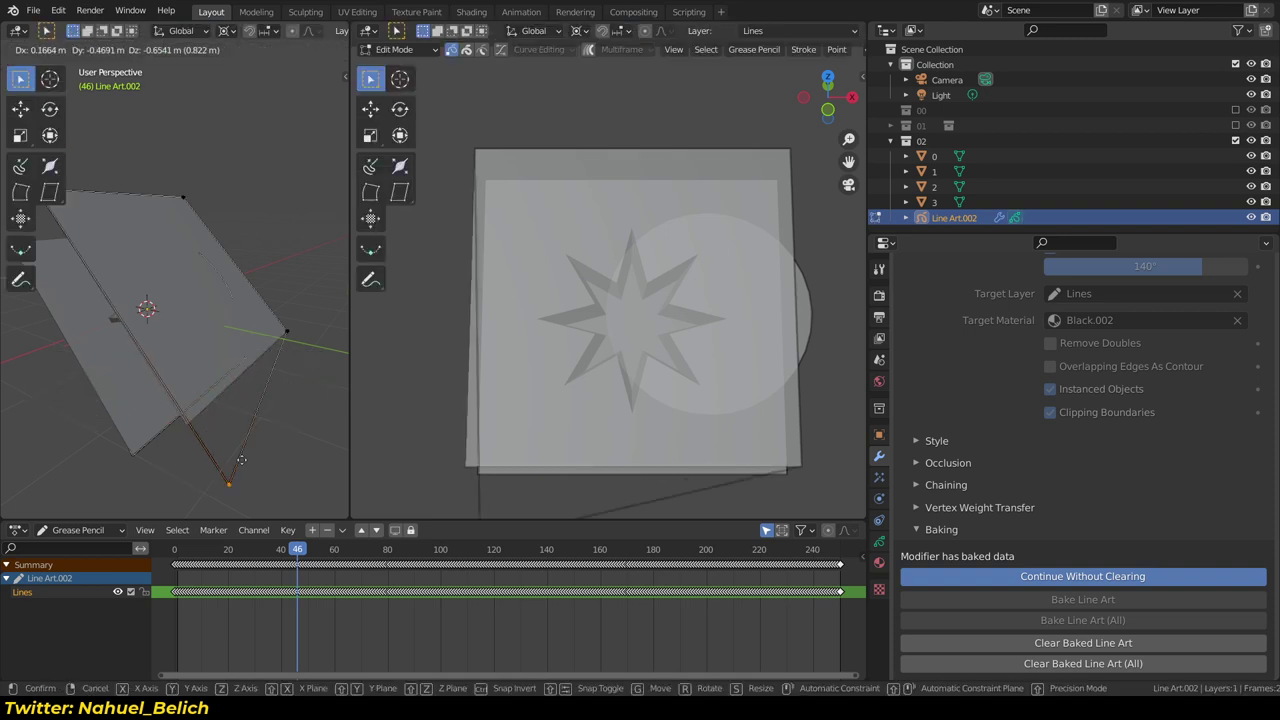
{"action": "left_click_drag", "start_coordinate": [290, 370], "coordinate": [323, 320]}
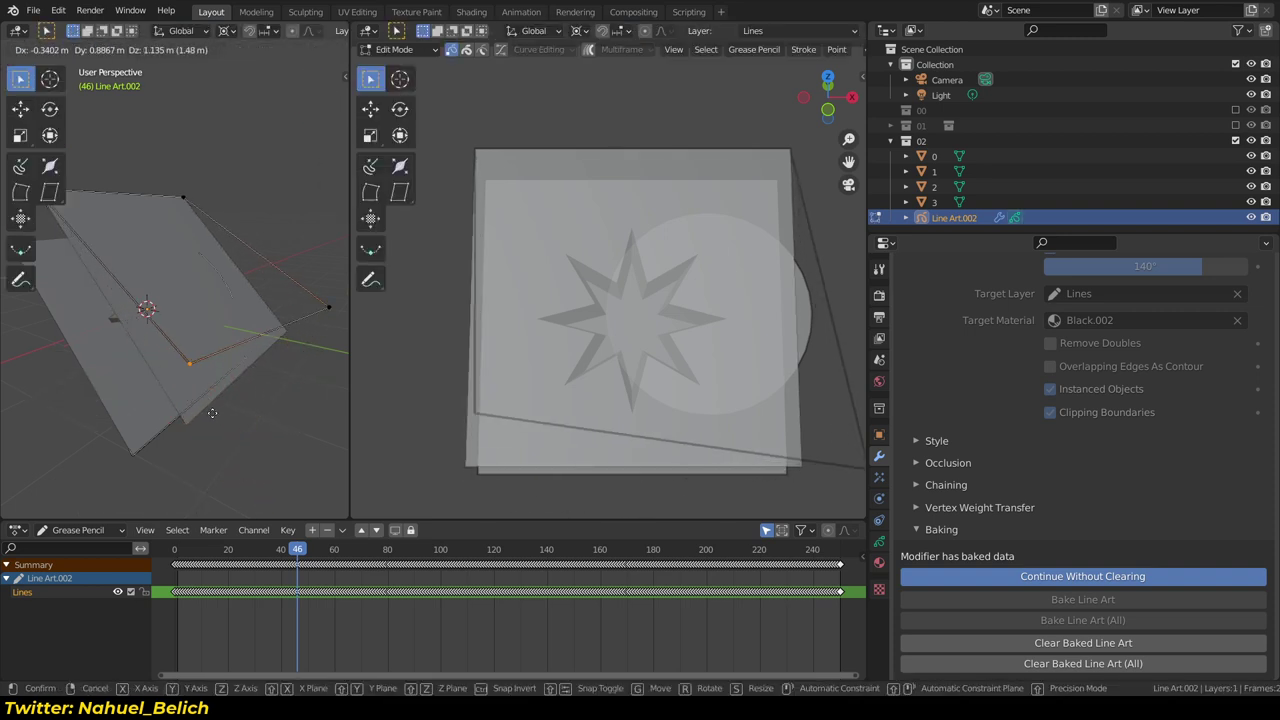
{"action": "key", "text": "ctrl+z"}
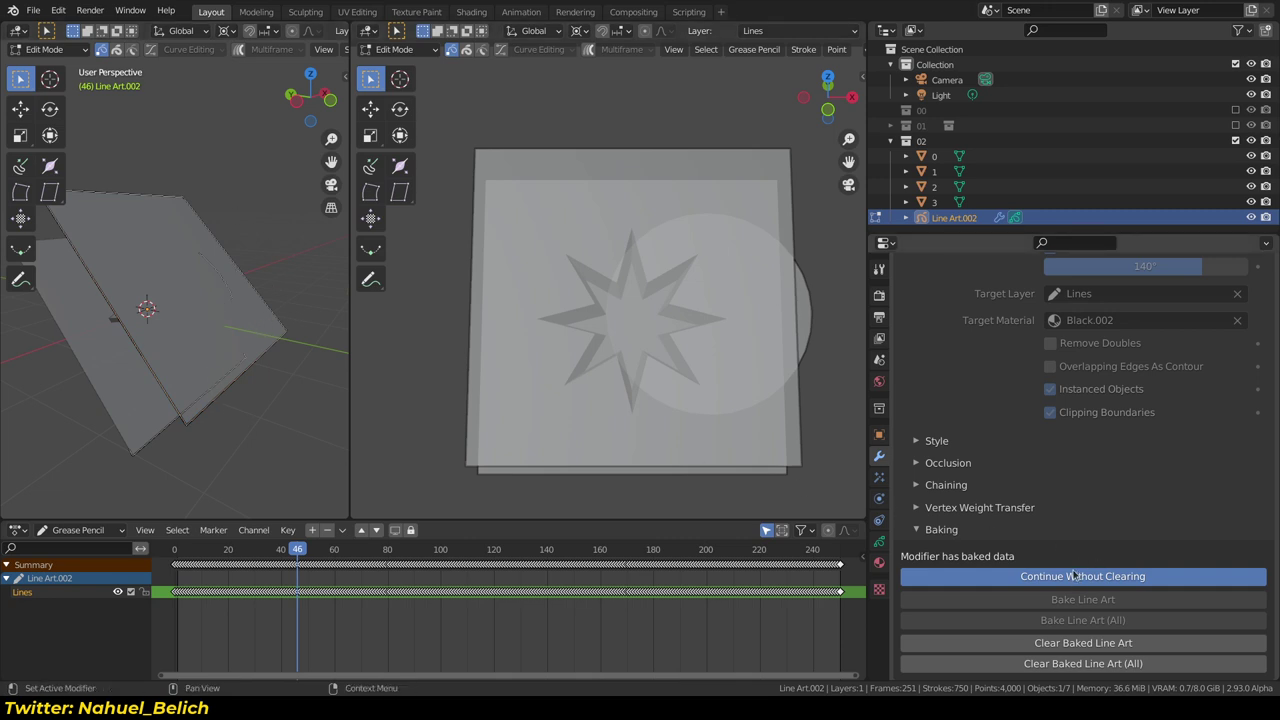
{"action": "left_click_drag", "start_coordinate": [541, 550], "coordinate": [452, 550]}
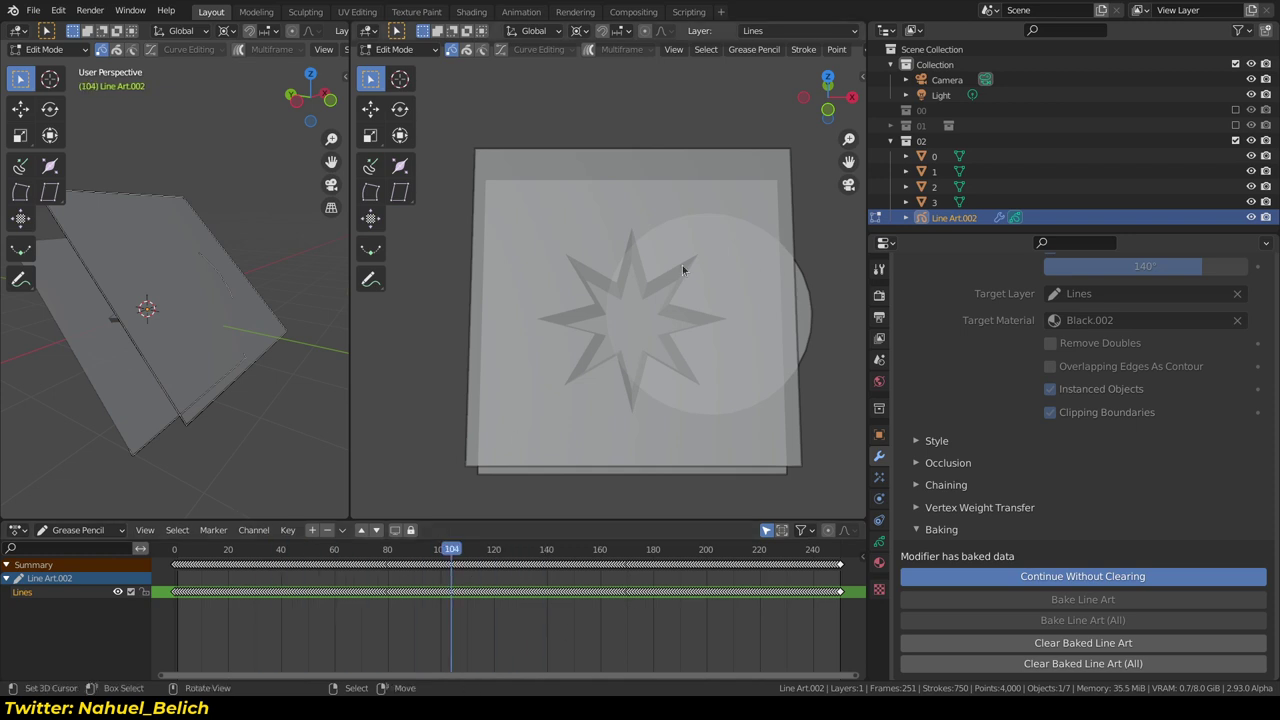
{"action": "left_click", "coordinate": [1088, 664]}
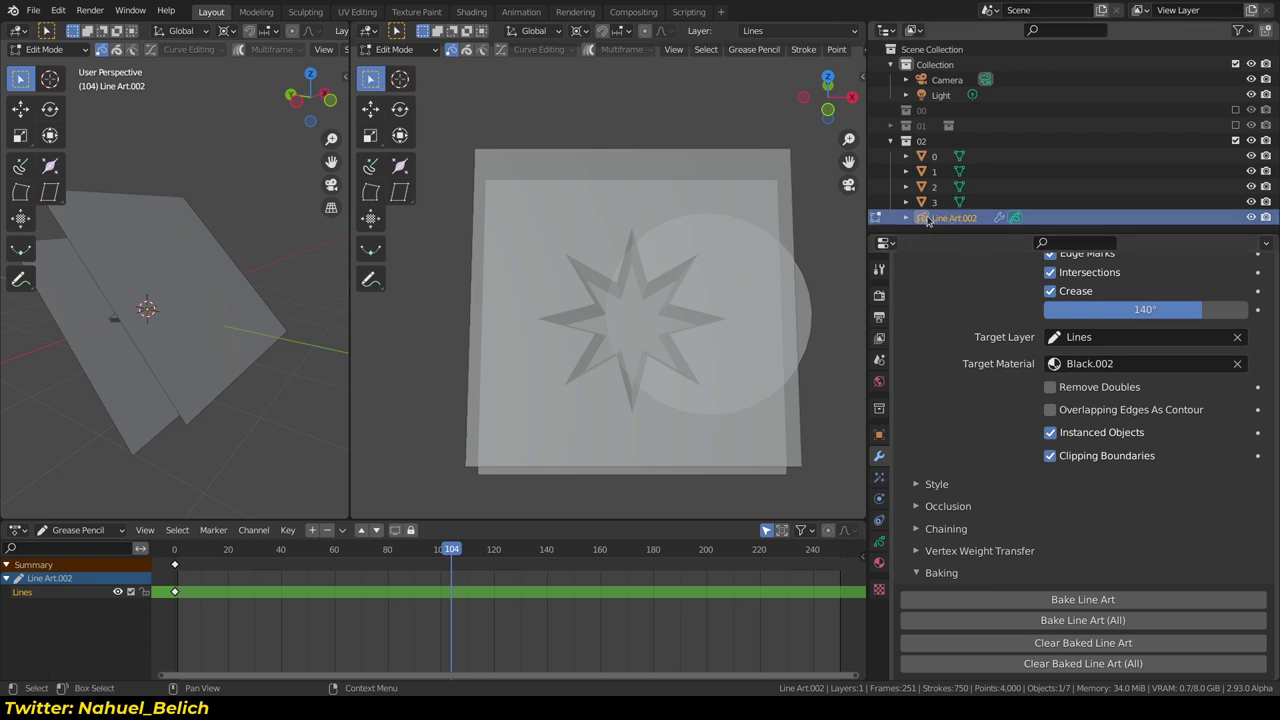
Clear all baked line art, then bake line art for every line art object
{"action": "left_click", "coordinate": [1051, 665]}
{"action": "left_click", "coordinate": [1060, 671]}
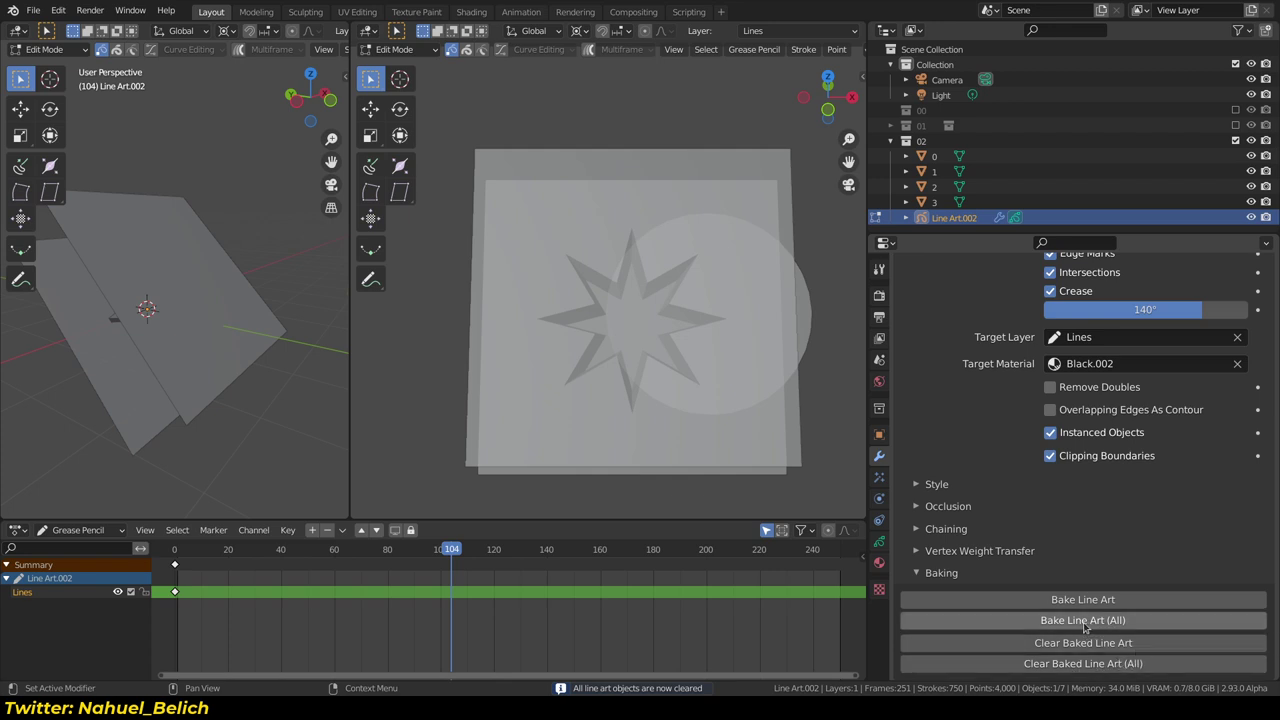
{"action": "left_click", "coordinate": [1121, 621]}
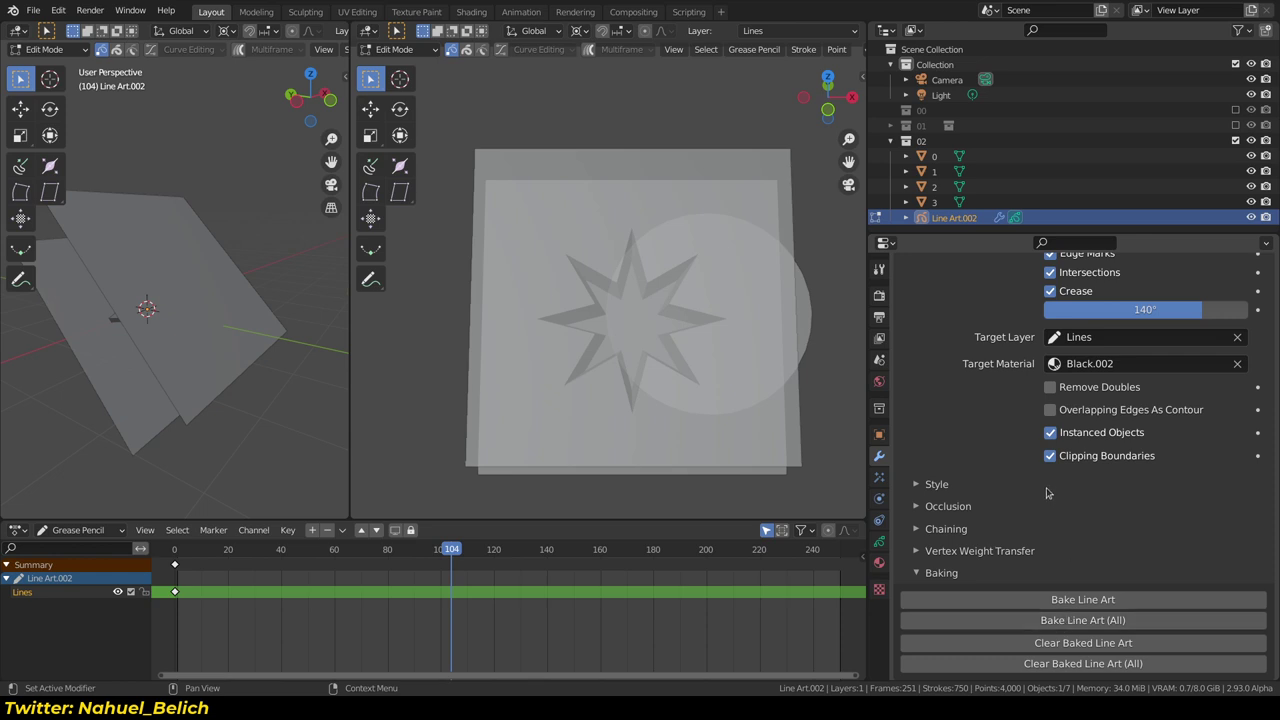
{"action": "left_click", "coordinate": [1078, 665]}
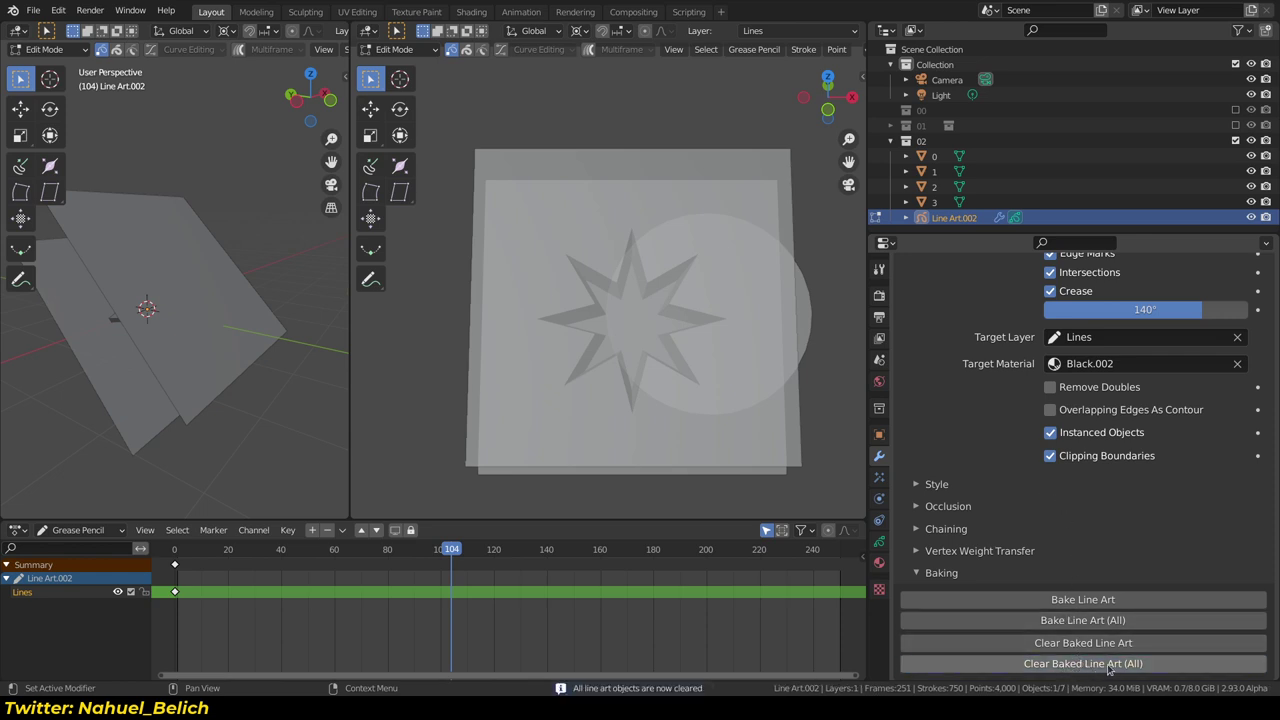
{"action": "left_click", "coordinate": [1127, 666]}
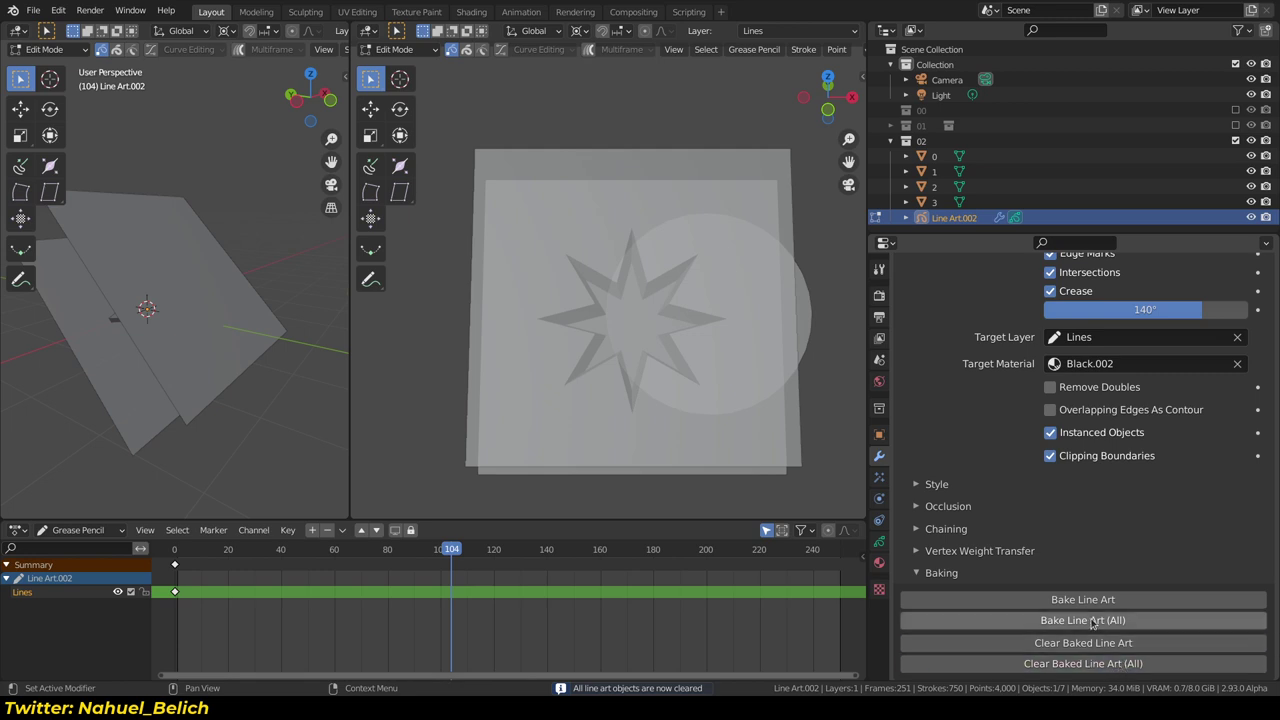
{"action": "left_click", "coordinate": [1101, 621]}
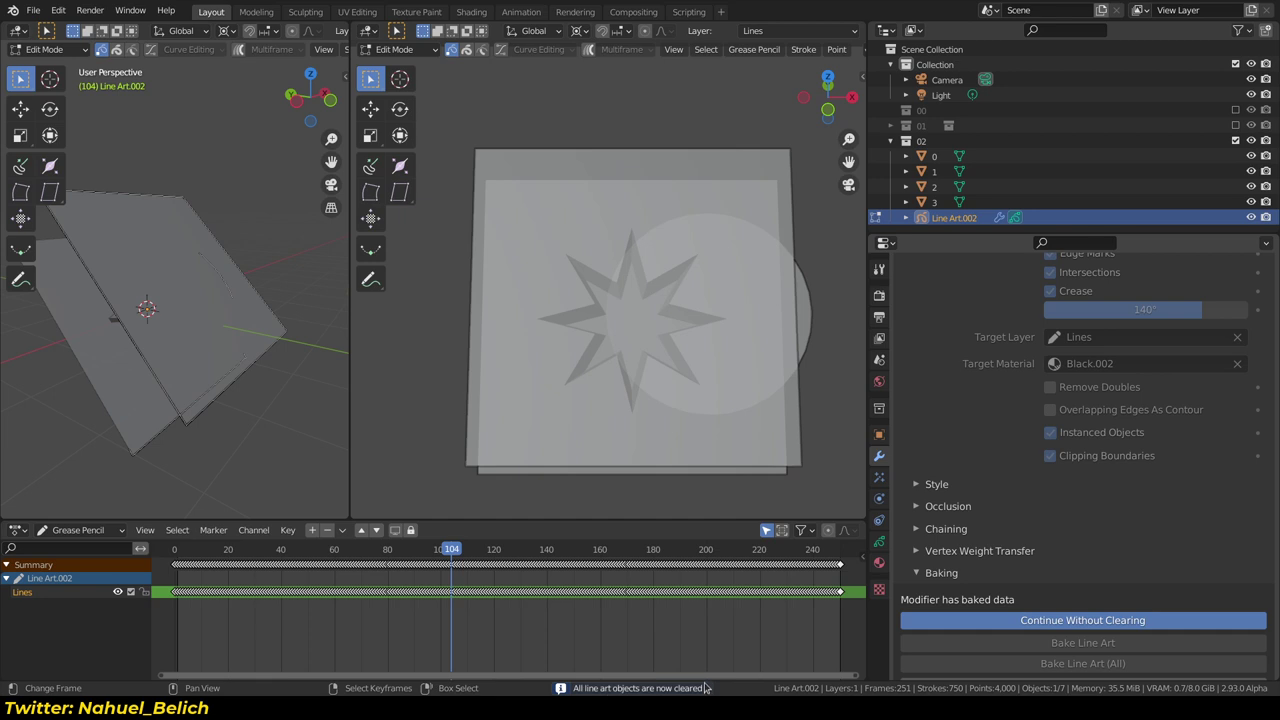
Scrub through the baked frames, then repeat baking and clearing all line art
{"action": "mouse_move", "coordinate": [463, 549]}
{"action": "left_mouse_down"}
{"action": "mouse_move", "coordinate": [693, 549]}
{"action": "mouse_move", "coordinate": [573, 540]}
{"action": "left_mouse_up"}
{"action": "left_click", "coordinate": [1105, 620]}
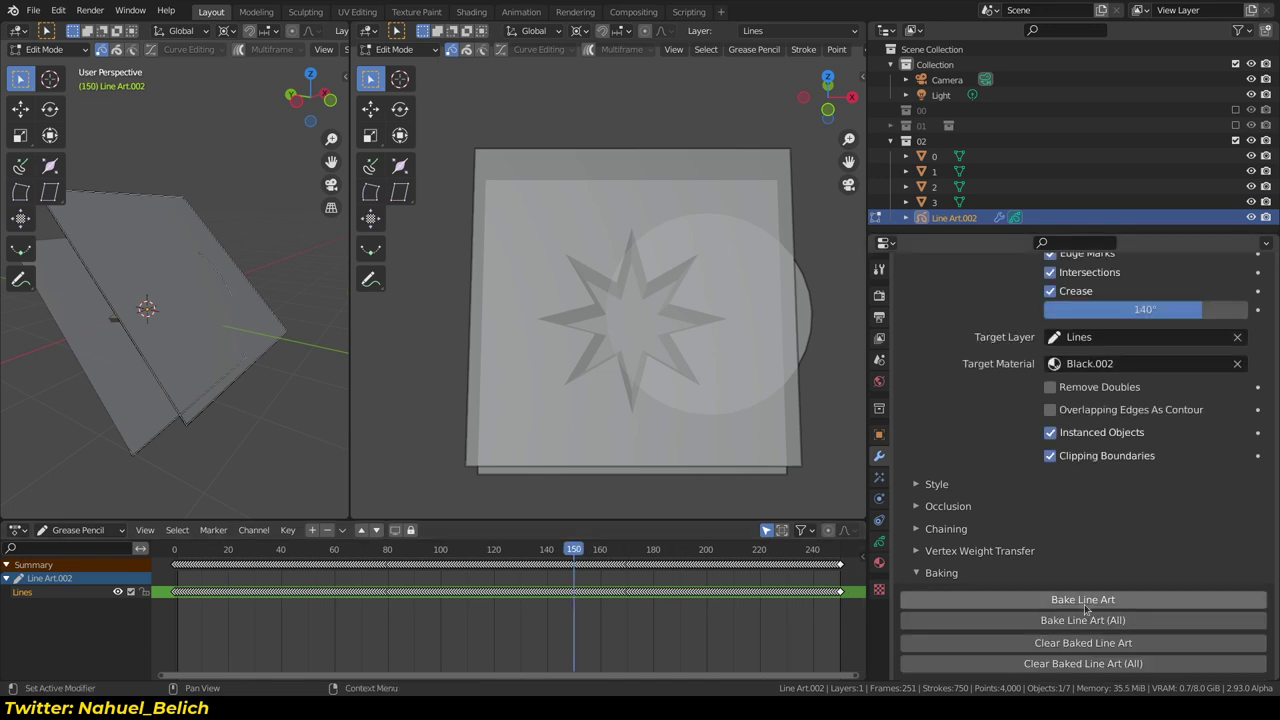
{"action": "left_click", "coordinate": [1087, 664]}
{"action": "left_click", "coordinate": [1097, 643]}
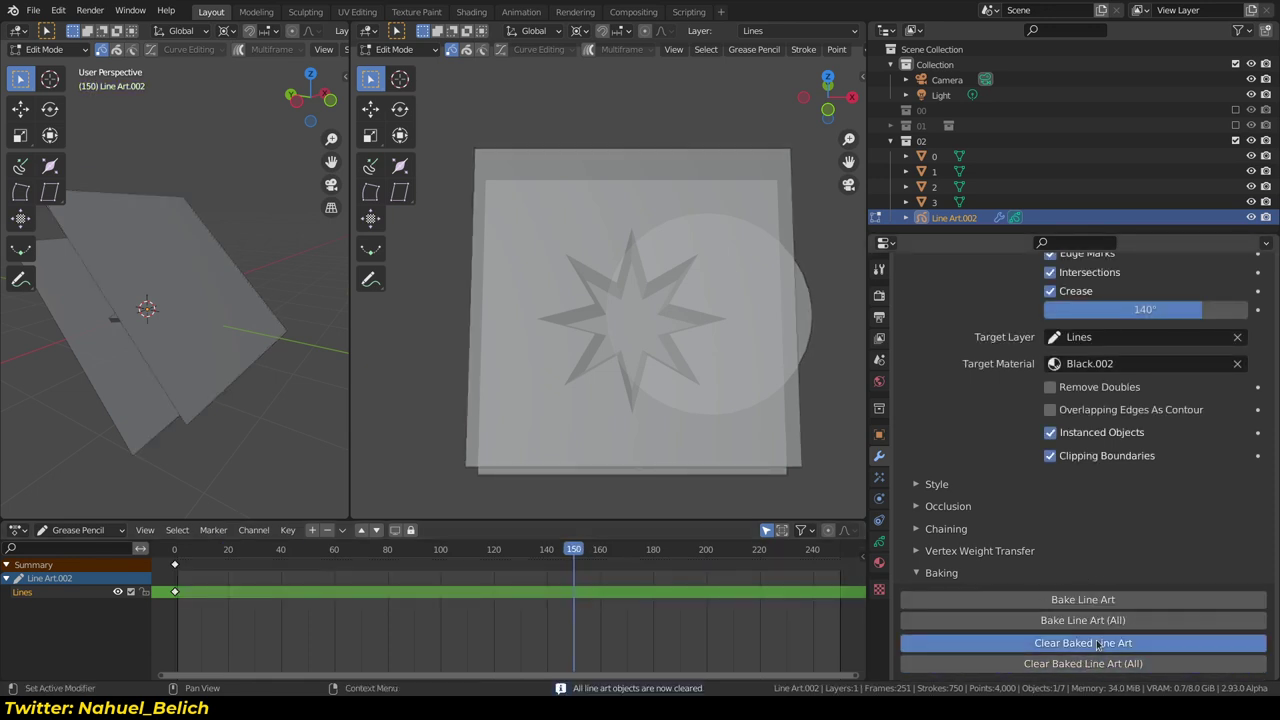
{"action": "left_click", "coordinate": [1083, 620]}
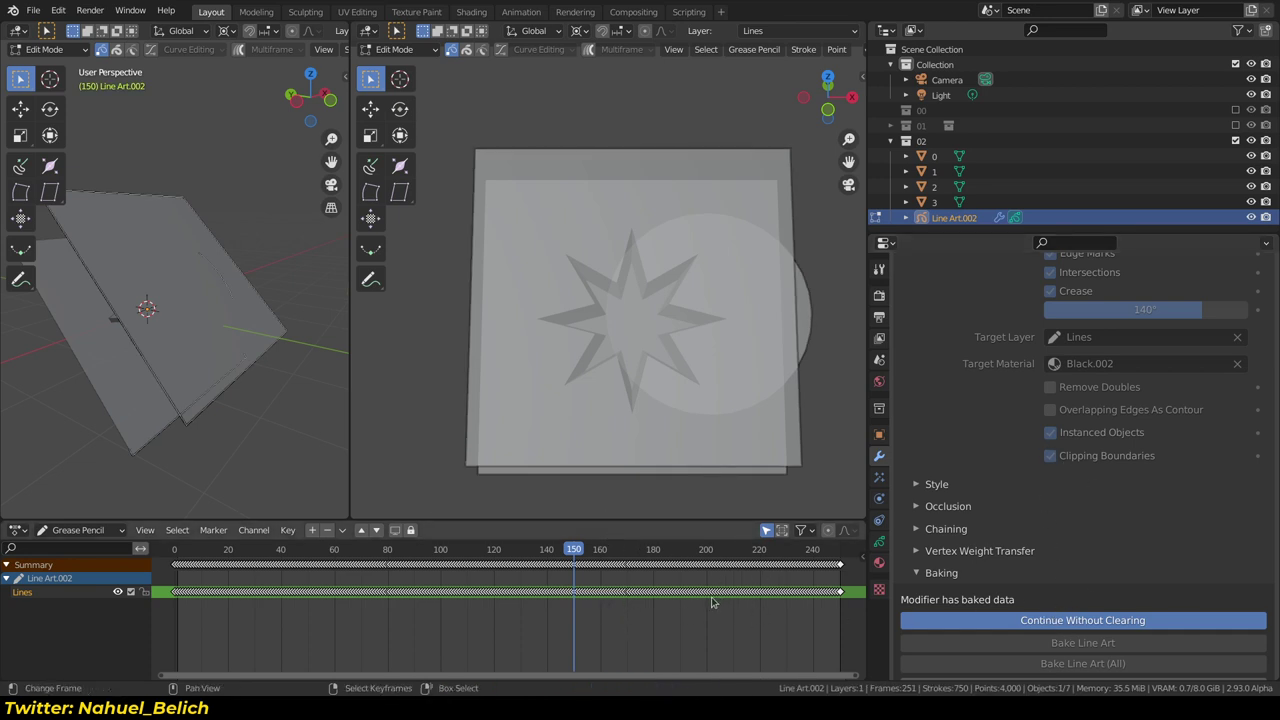
{"action": "left_click", "coordinate": [1090, 620]}
{"action": "left_click", "coordinate": [1091, 645]}
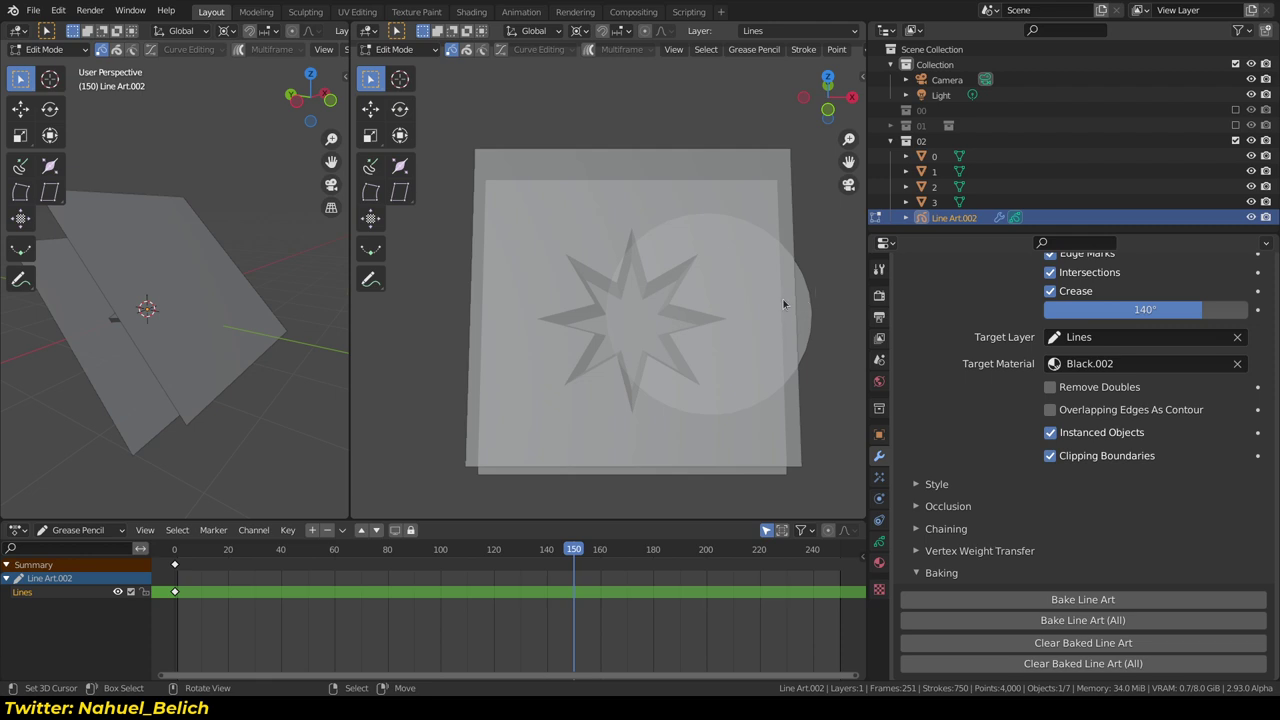
Zoom out and back in on the star plane, then collapse collection 02's object list
{"action": "scroll", "coordinate": [597, 312], "scroll_direction": "down", "scroll_amount": 6}
{"action": "middle_click_drag", "start_coordinate": [600, 366], "coordinate": [608, 447]}
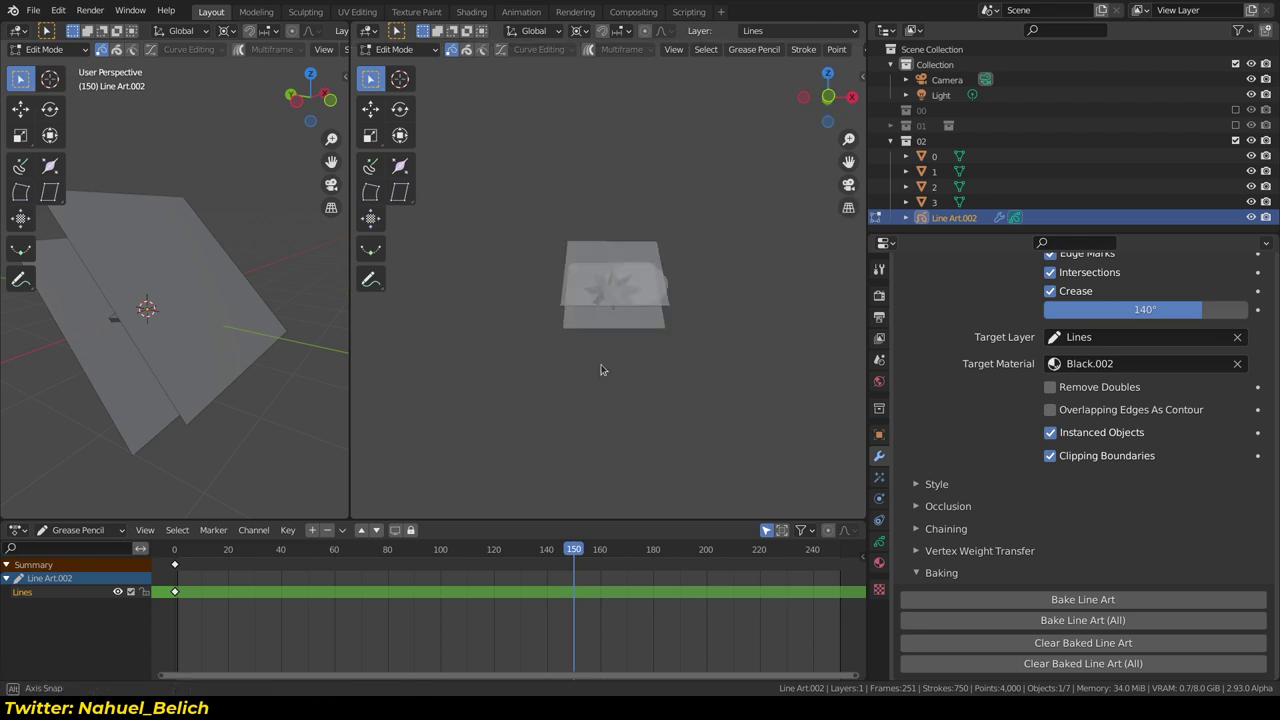
{"action": "scroll", "coordinate": [596, 287], "scroll_direction": "up", "scroll_amount": 7}
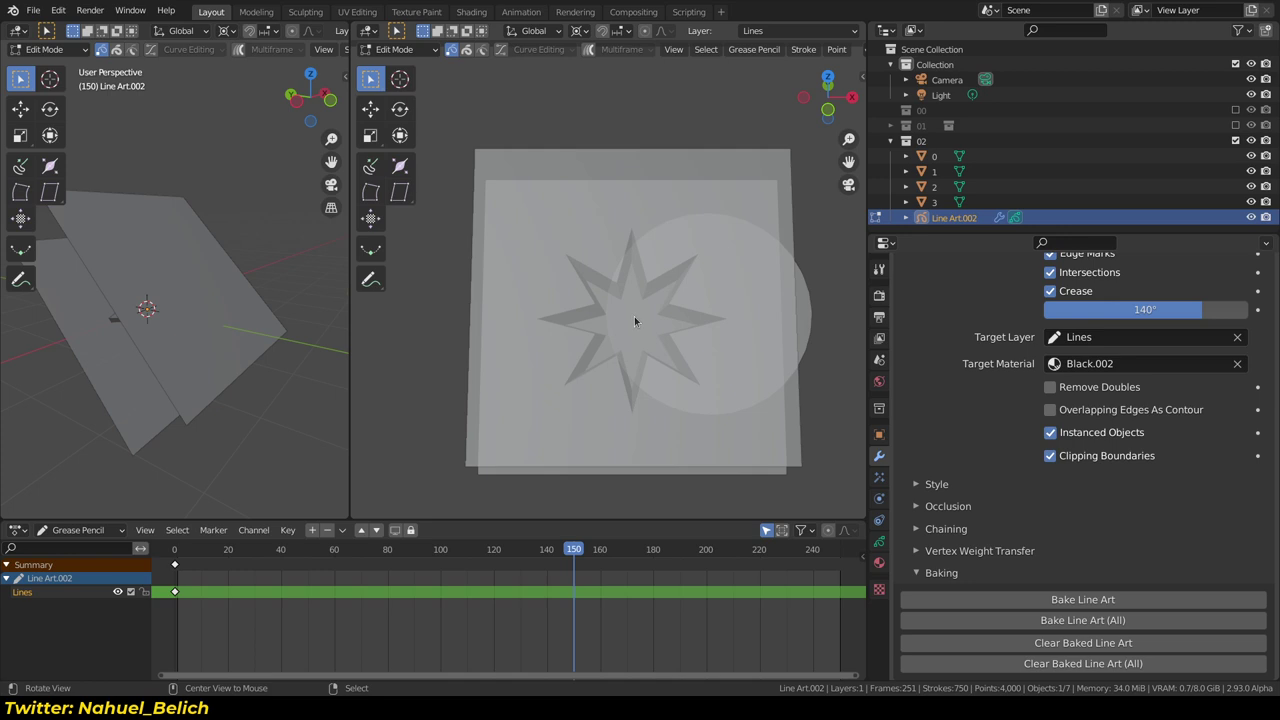
{"action": "middle_click_drag", "start_coordinate": [634, 316], "coordinate": [644, 360], "text": "ctrl"}
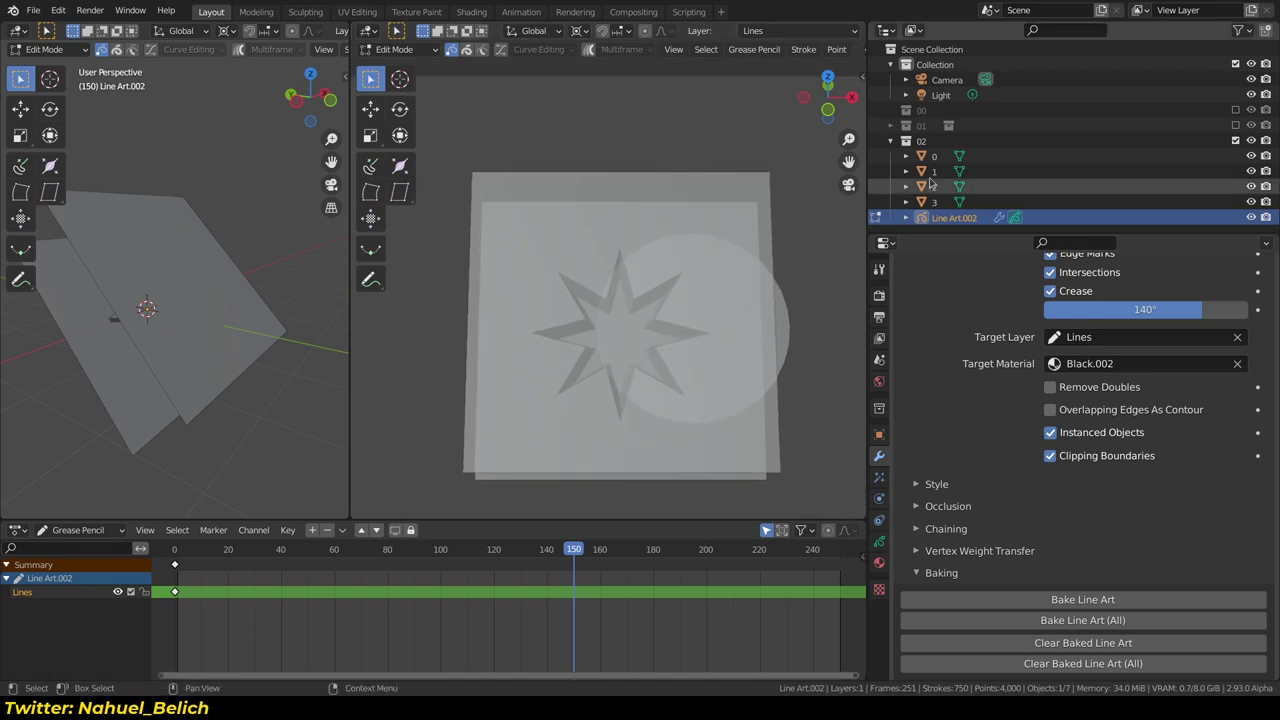
{"action": "left_click", "coordinate": [891, 141]}
Exclude collection 02, add a new collection, and merge the two 3D views into one
{"action": "left_click", "coordinate": [1237, 141]}
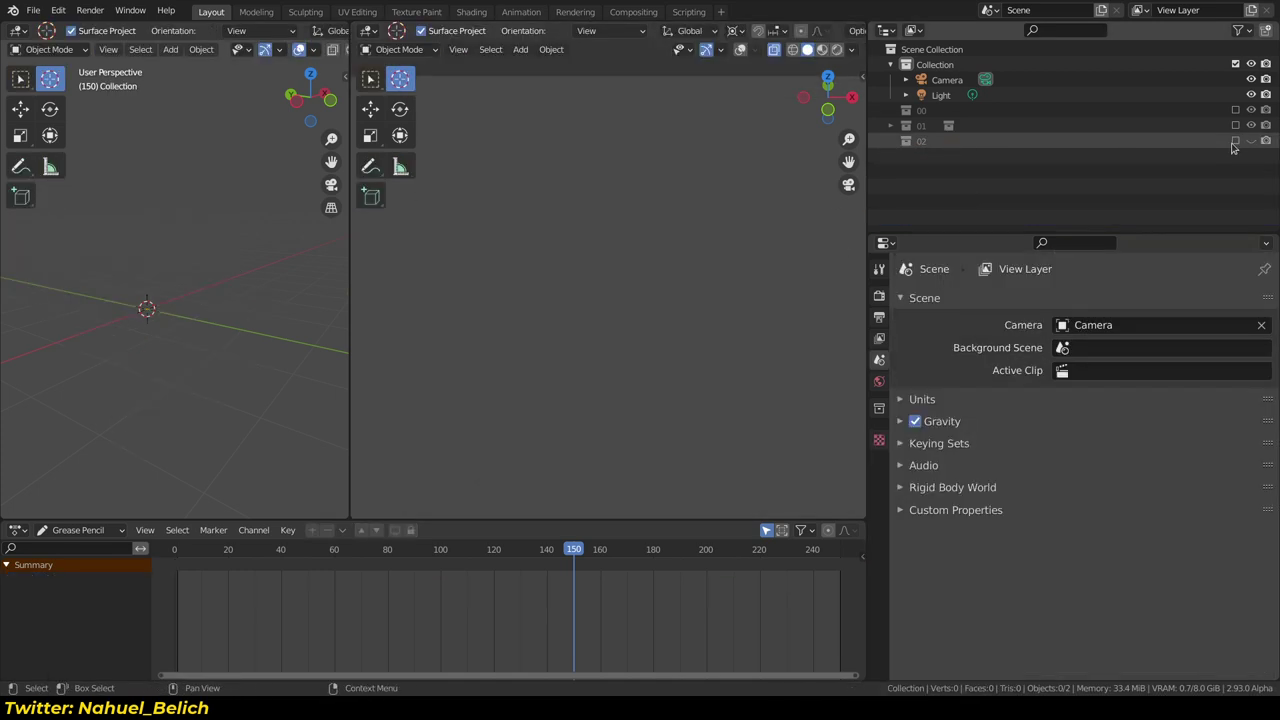
{"action": "left_click", "coordinate": [1265, 30]}
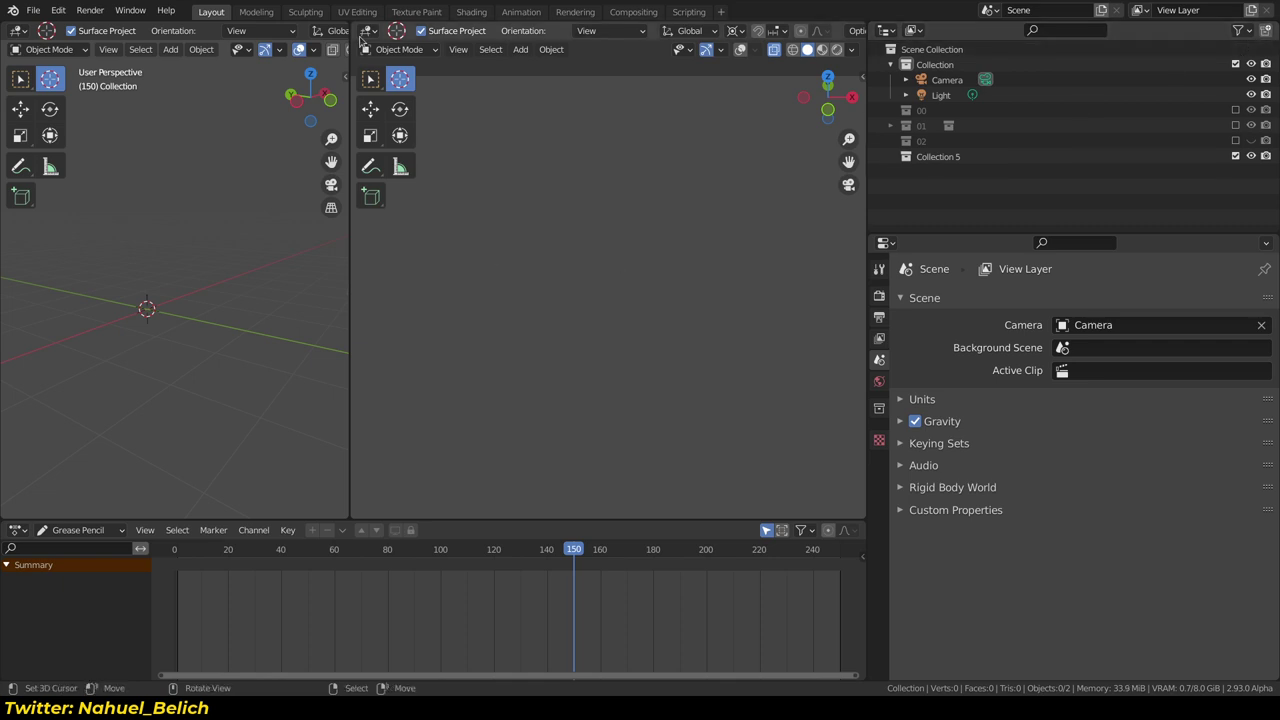
{"action": "left_click_drag", "start_coordinate": [346, 22], "coordinate": [395, 181]}
Add a mesh cube to the scene and orbit around it
{"action": "key", "text": "shift+a"}
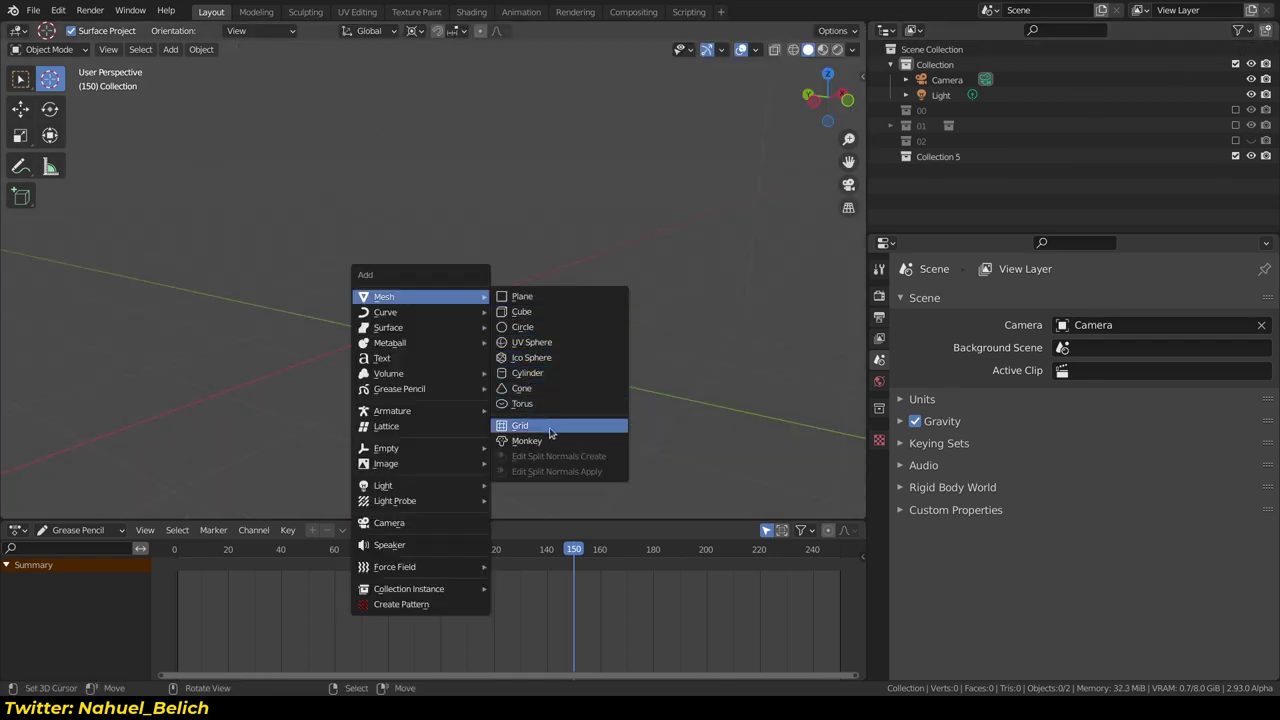
{"action": "left_click", "coordinate": [563, 311]}
{"action": "mouse_move", "coordinate": [498, 374]}
{"action": "middle_mouse_down"}
{"action": "mouse_move", "coordinate": [449, 374]}
{"action": "mouse_move", "coordinate": [603, 274]}
{"action": "middle_mouse_up"}
Add a Collection Line Art object that outlines the cube in black
{"action": "key", "text": "shift+a"}
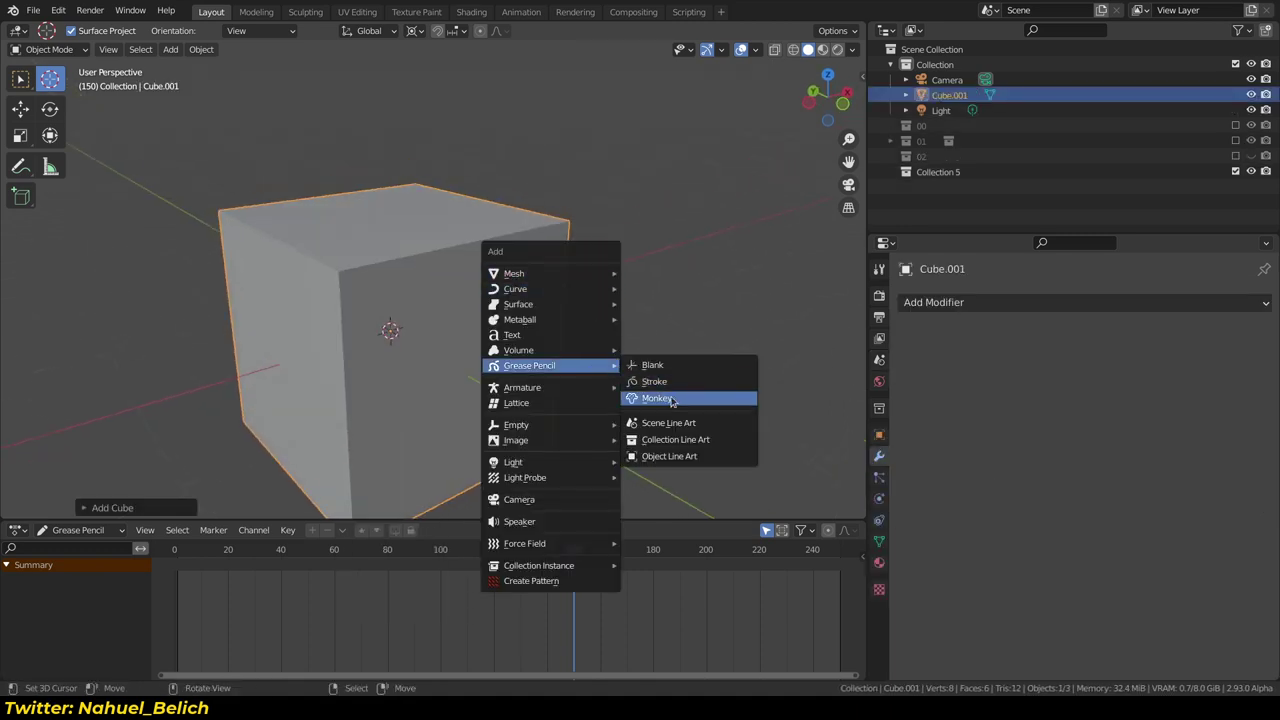
{"action": "left_click", "coordinate": [675, 439]}
{"action": "mouse_move", "coordinate": [660, 410]}
{"action": "middle_mouse_down"}
{"action": "mouse_move", "coordinate": [533, 344]}
{"action": "mouse_move", "coordinate": [600, 345]}
{"action": "mouse_move", "coordinate": [517, 357]}
{"action": "mouse_move", "coordinate": [176, 280]}
{"action": "middle_mouse_up"}
{"action": "mouse_move", "coordinate": [492, 332]}
{"action": "middle_mouse_down"}
{"action": "mouse_move", "coordinate": [420, 260]}
{"action": "mouse_move", "coordinate": [276, 28]}
{"action": "mouse_move", "coordinate": [631, 299]}
{"action": "mouse_move", "coordinate": [514, 317]}
{"action": "mouse_move", "coordinate": [605, 304]}
{"action": "mouse_move", "coordinate": [560, 288]}
{"action": "middle_mouse_up"}
{"action": "scroll", "coordinate": [420, 260], "scroll_direction": "up", "scroll_amount": 2}
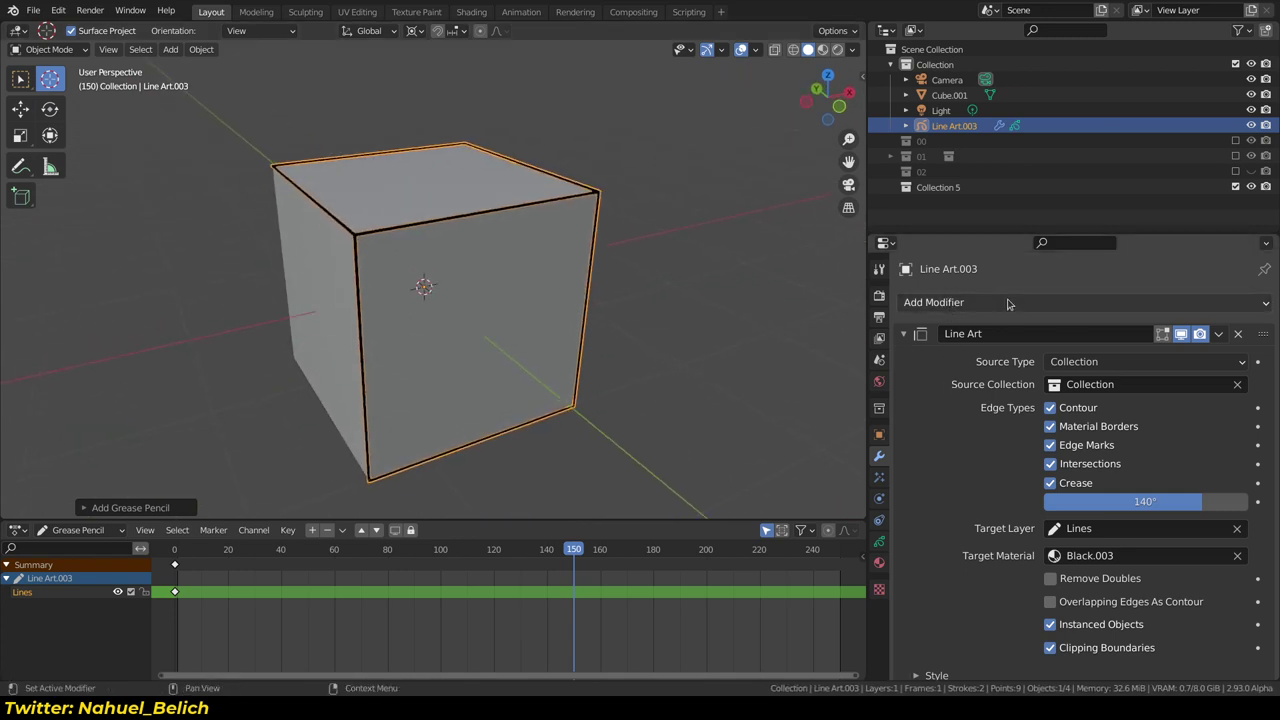
Collapse the Line Art modifier and add a Noise modifier to Line Art.003
{"action": "left_click_drag", "start_coordinate": [1003, 233], "coordinate": [1003, 106]}
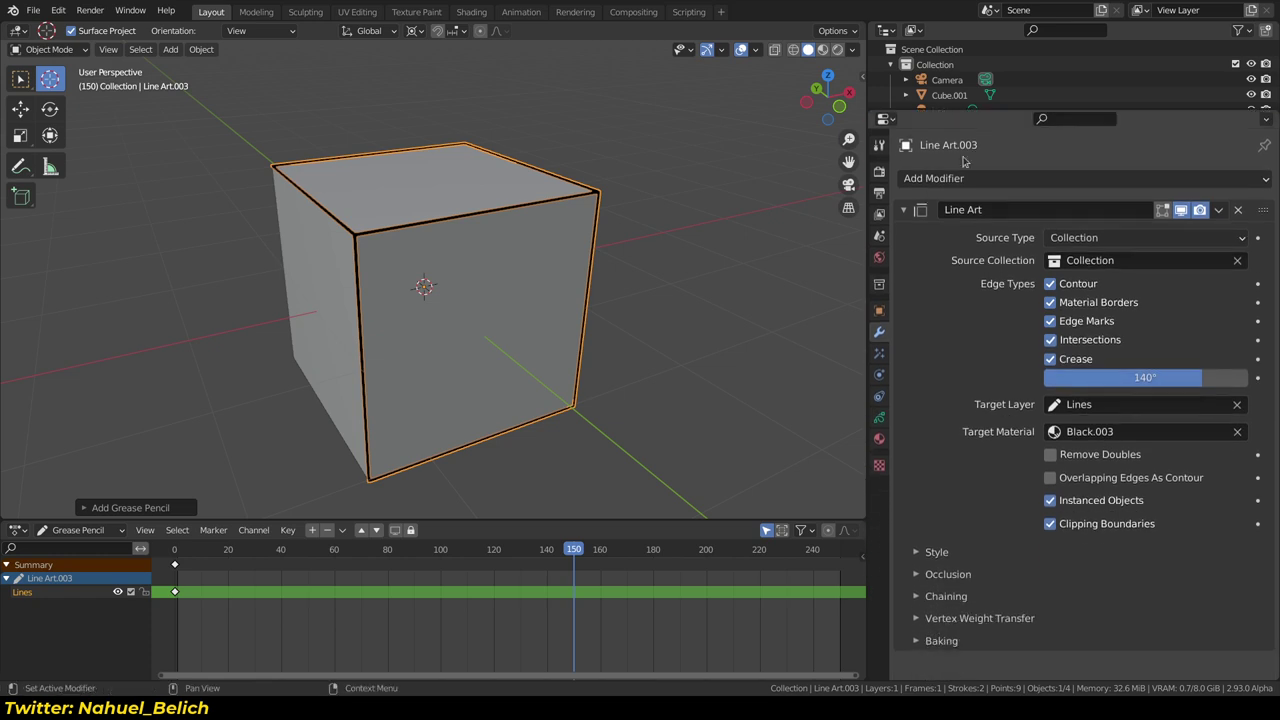
{"action": "left_click", "coordinate": [906, 211]}
{"action": "left_click", "coordinate": [950, 180]}
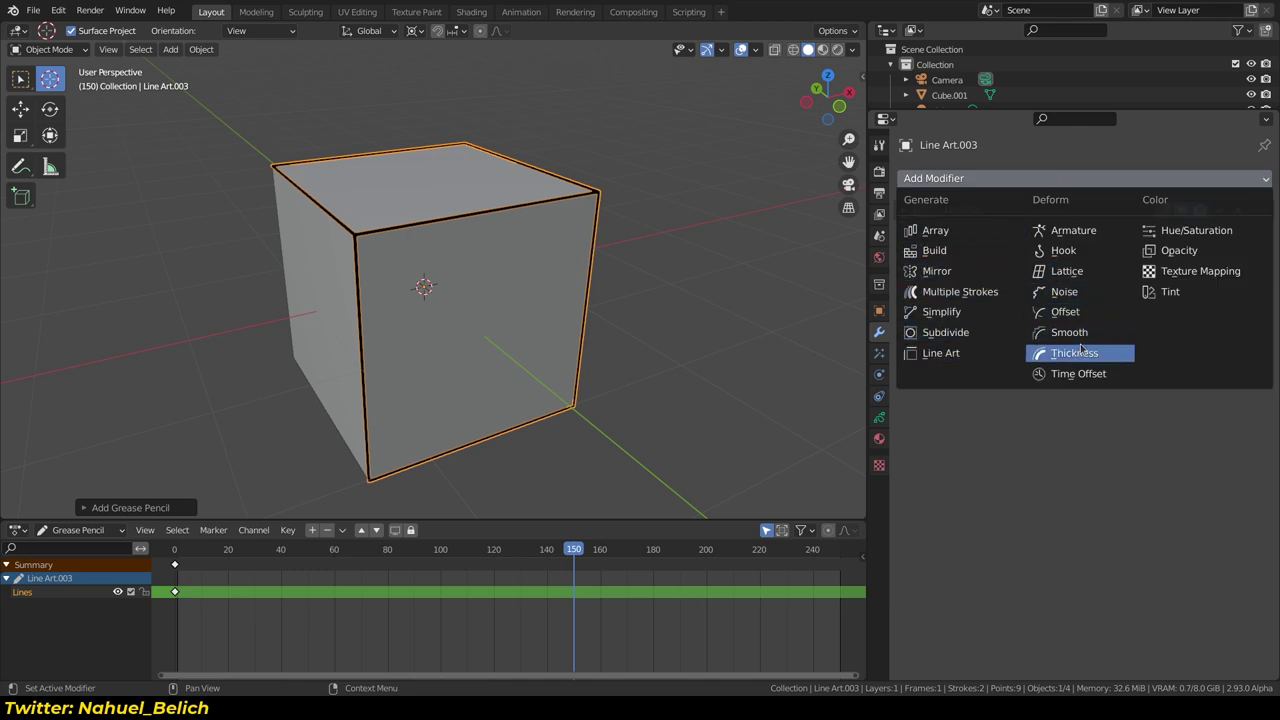
{"action": "left_click", "coordinate": [1066, 292]}
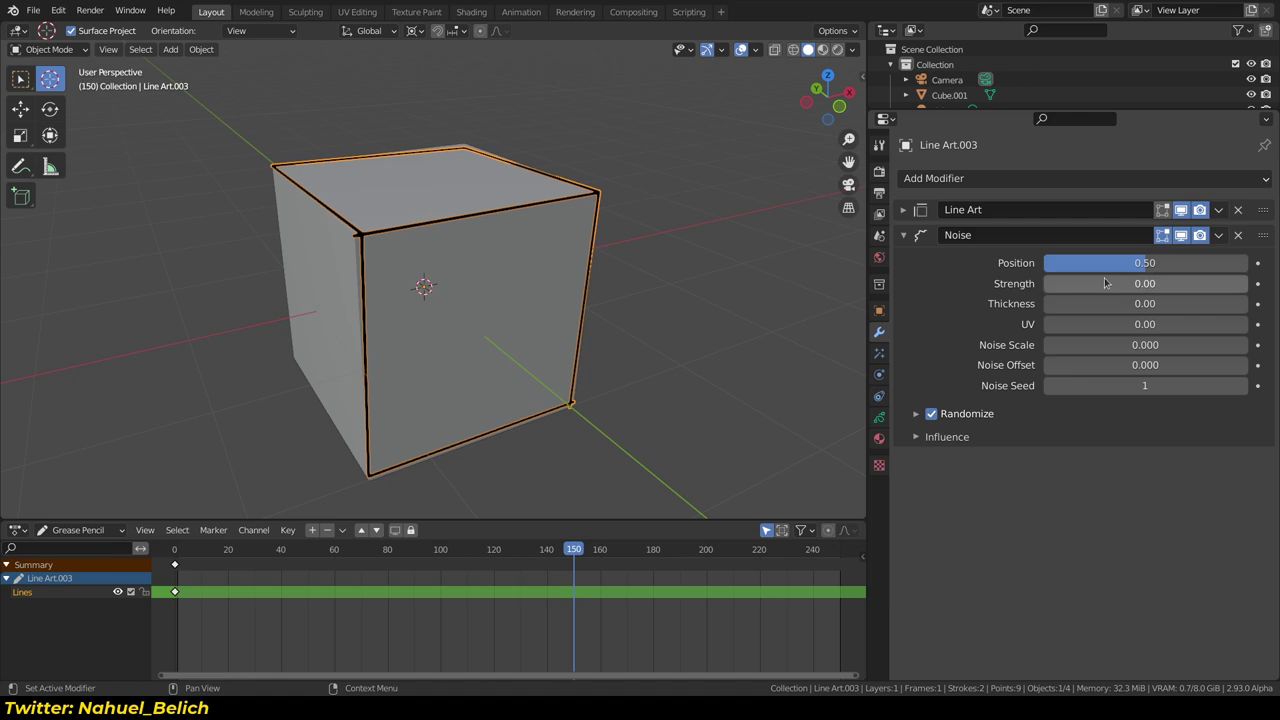
Adjust the Noise Scale, settling on 0.940, and orbit to view the wobbling outlines
{"action": "mouse_move", "coordinate": [1086, 344]}
{"action": "left_mouse_down"}
{"action": "mouse_move", "coordinate": [1220, 344]}
{"action": "mouse_move", "coordinate": [995, 345]}
{"action": "mouse_move", "coordinate": [1111, 344]}
{"action": "left_mouse_up"}
{"action": "left_click_drag", "start_coordinate": [1145, 263], "coordinate": [1237, 263]}
{"action": "left_click_drag", "start_coordinate": [1094, 338], "coordinate": [1250, 331]}
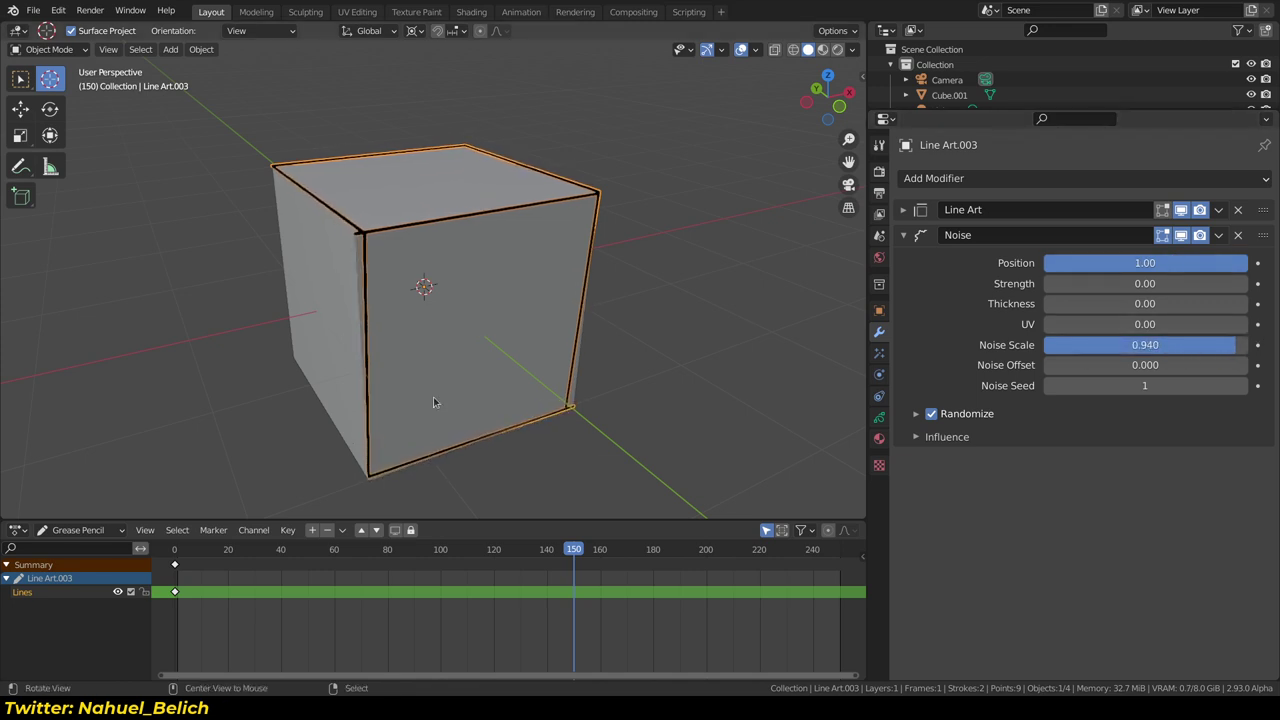
{"action": "middle_click_drag", "start_coordinate": [434, 400], "coordinate": [530, 390]}
{"action": "middle_click_drag", "start_coordinate": [477, 437], "coordinate": [388, 268]}
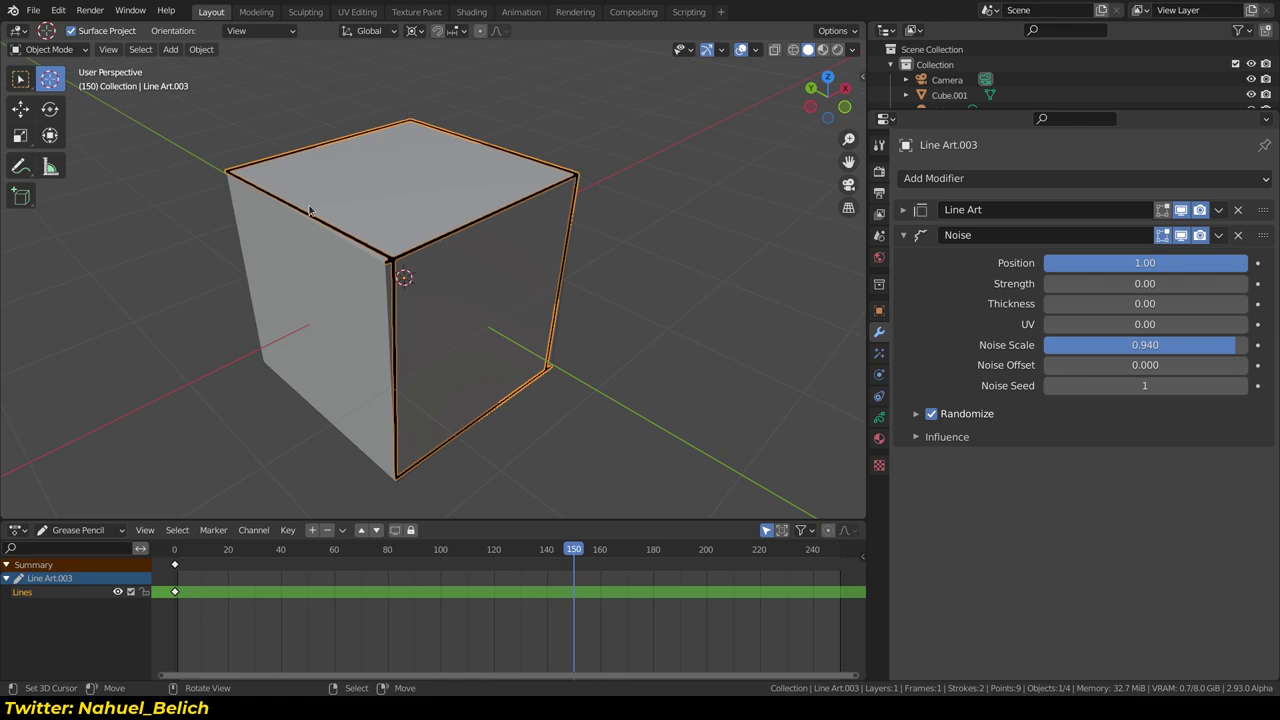
{"action": "mouse_move", "coordinate": [541, 106]}
{"action": "middle_mouse_down"}
{"action": "mouse_move", "coordinate": [537, 211]}
{"action": "mouse_move", "coordinate": [468, 199]}
{"action": "middle_mouse_up"}
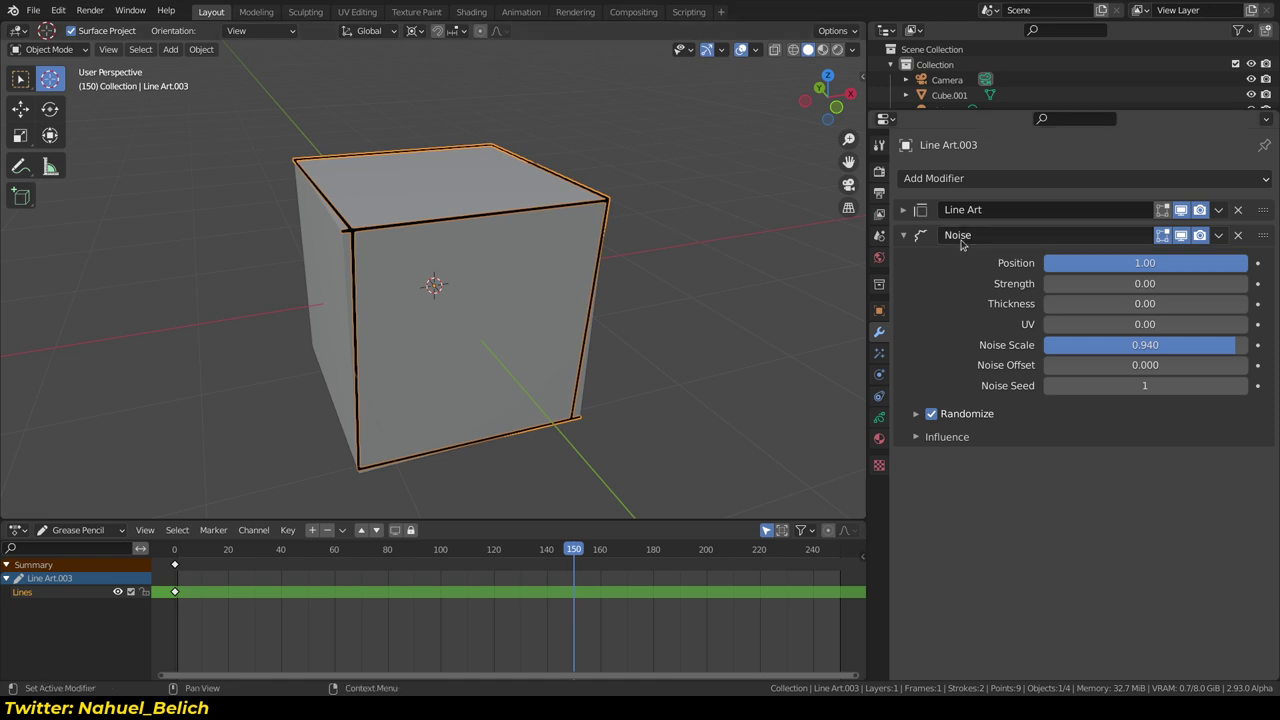
Open the Line Art modifier's extra options dropdown
{"action": "left_click", "coordinate": [928, 221]}
{"action": "left_click", "coordinate": [935, 221]}
{"action": "left_click", "coordinate": [1218, 210]}
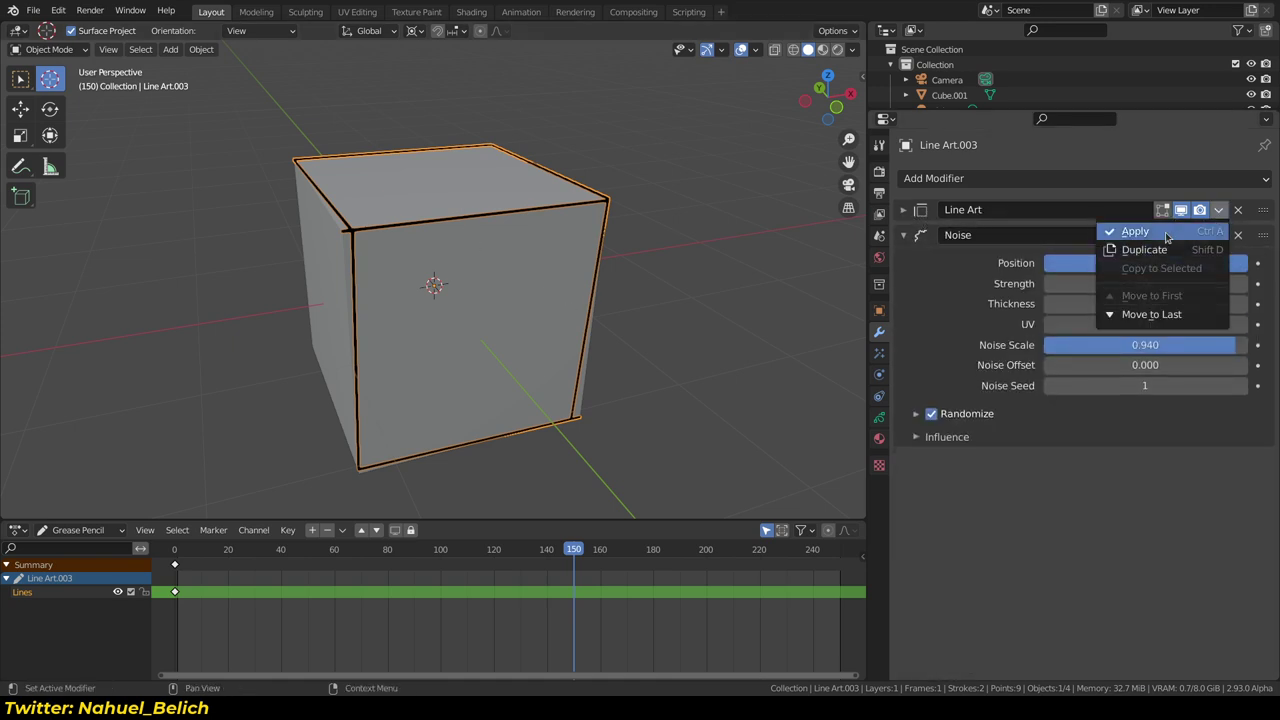
Apply the Line Art modifier and switch Line Art.003 into Edit Mode
{"action": "left_click", "coordinate": [1110, 232]}
{"action": "middle_click_drag", "start_coordinate": [575, 252], "coordinate": [477, 239]}
{"action": "key", "text": "ctrl+Tab"}
{"action": "left_click", "coordinate": [615, 233]}
Select corner points on the cube's outline and test-move them, cancelling each move
{"action": "key", "text": "g"}
{"action": "key", "text": "Escape"}
{"action": "key", "text": "g"}
{"action": "key", "text": "Escape"}
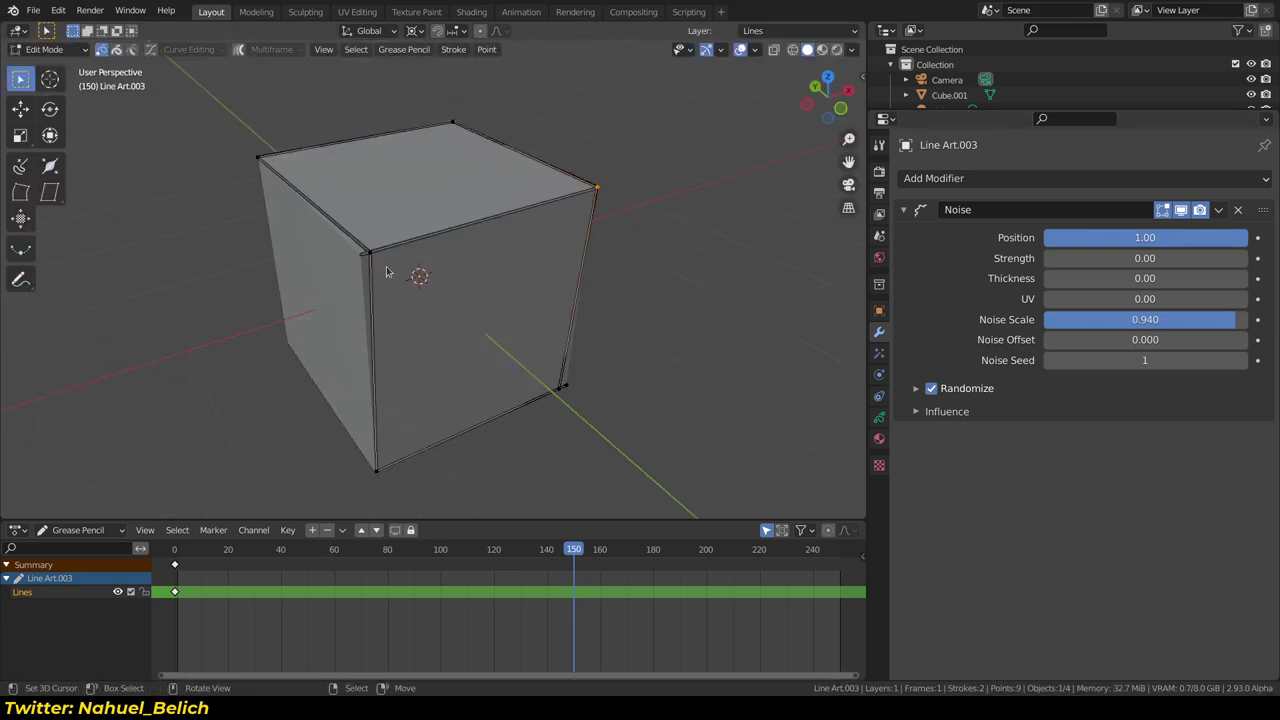
{"action": "left_click", "coordinate": [372, 254]}
{"action": "left_click", "coordinate": [597, 189]}
{"action": "key", "text": "g"}
{"action": "key", "text": "Escape"}
{"action": "left_click", "coordinate": [368, 263]}
{"action": "key", "text": "g"}
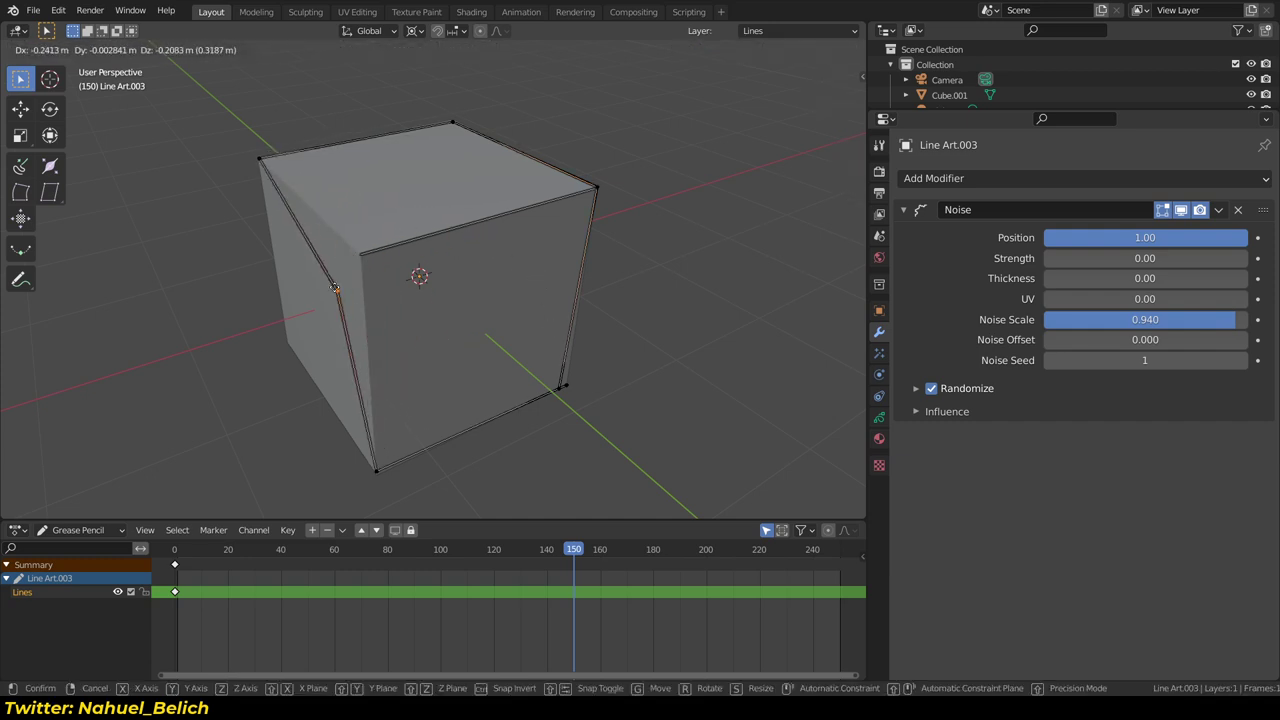
{"action": "key", "text": "Escape"}
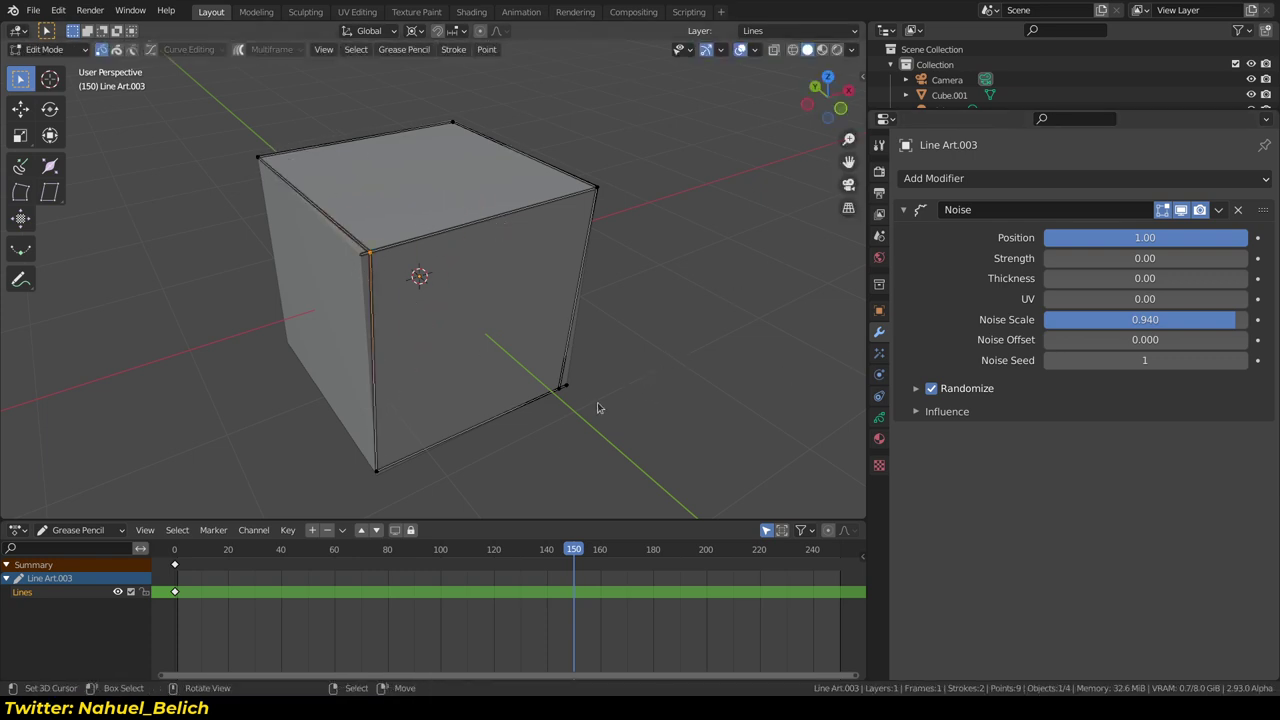
Orbit slightly and return Line Art.003 to Object Mode
{"action": "middle_click_drag", "start_coordinate": [475, 309], "coordinate": [603, 283]}
{"action": "key", "text": "ctrl+Tab"}
{"action": "key", "text": "Tab"}
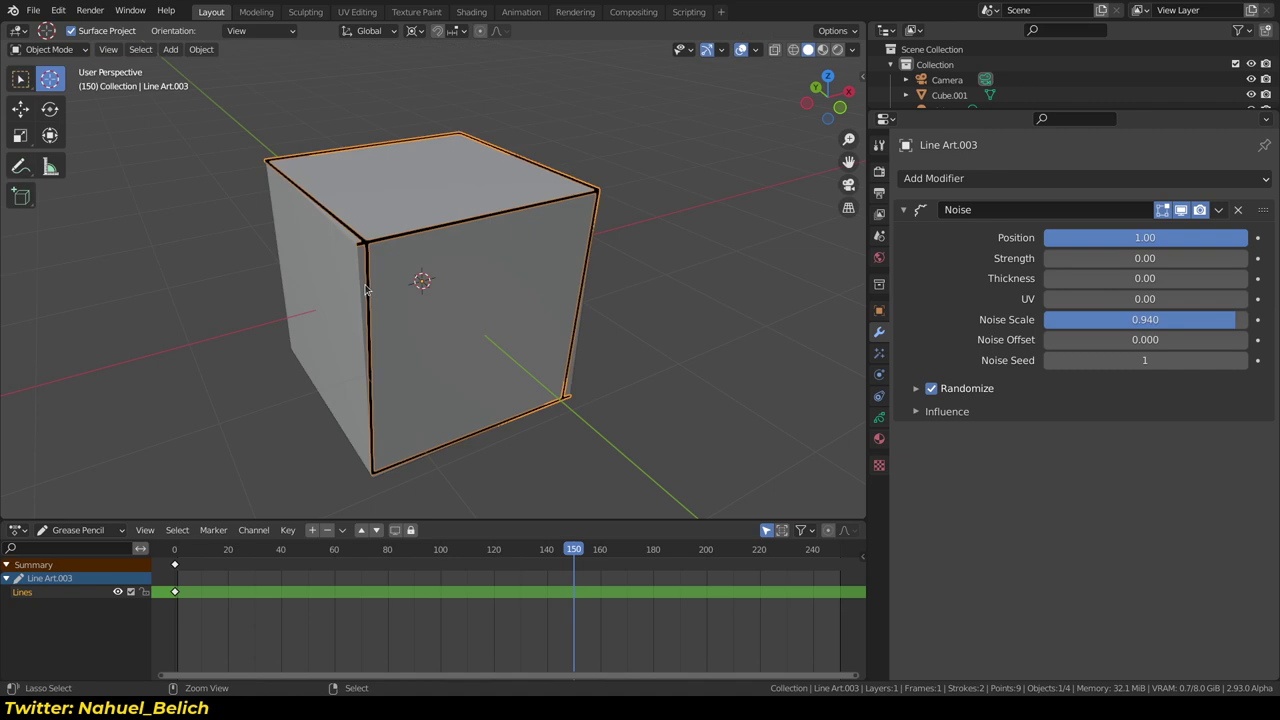
{"action": "left_click", "coordinate": [902, 211]}
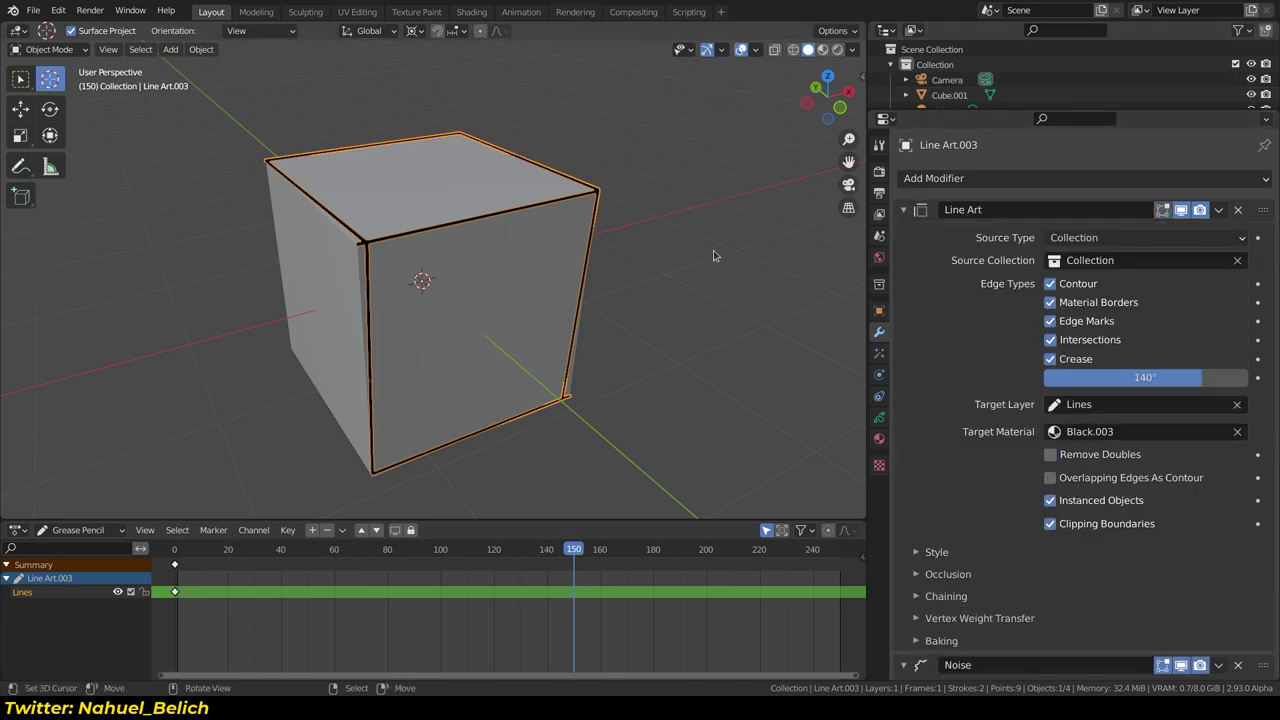
{"action": "mouse_move", "coordinate": [613, 250]}
{"action": "middle_mouse_down"}
{"action": "mouse_move", "coordinate": [580, 226]}
{"action": "mouse_move", "coordinate": [485, 366]}
{"action": "middle_mouse_up"}
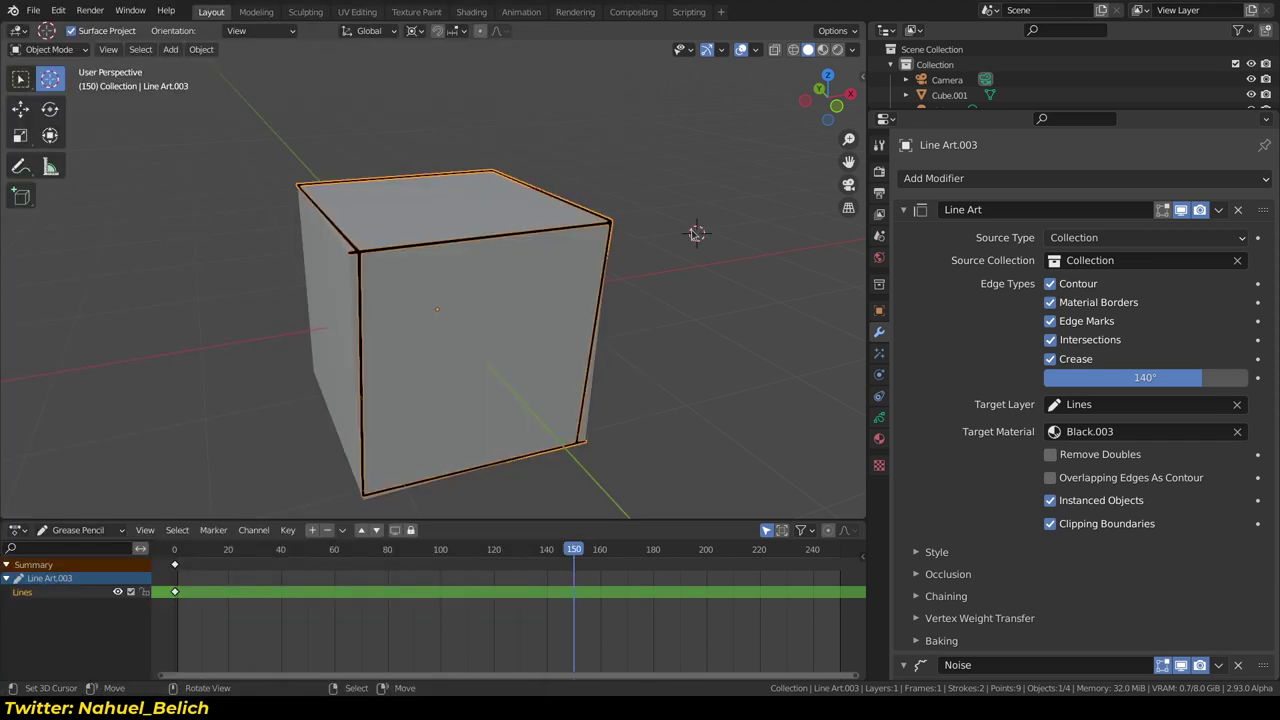
{"action": "mouse_move", "coordinate": [694, 232]}
{"action": "middle_mouse_down"}
{"action": "mouse_move", "coordinate": [690, 267]}
{"action": "mouse_move", "coordinate": [646, 264]}
{"action": "middle_mouse_up"}
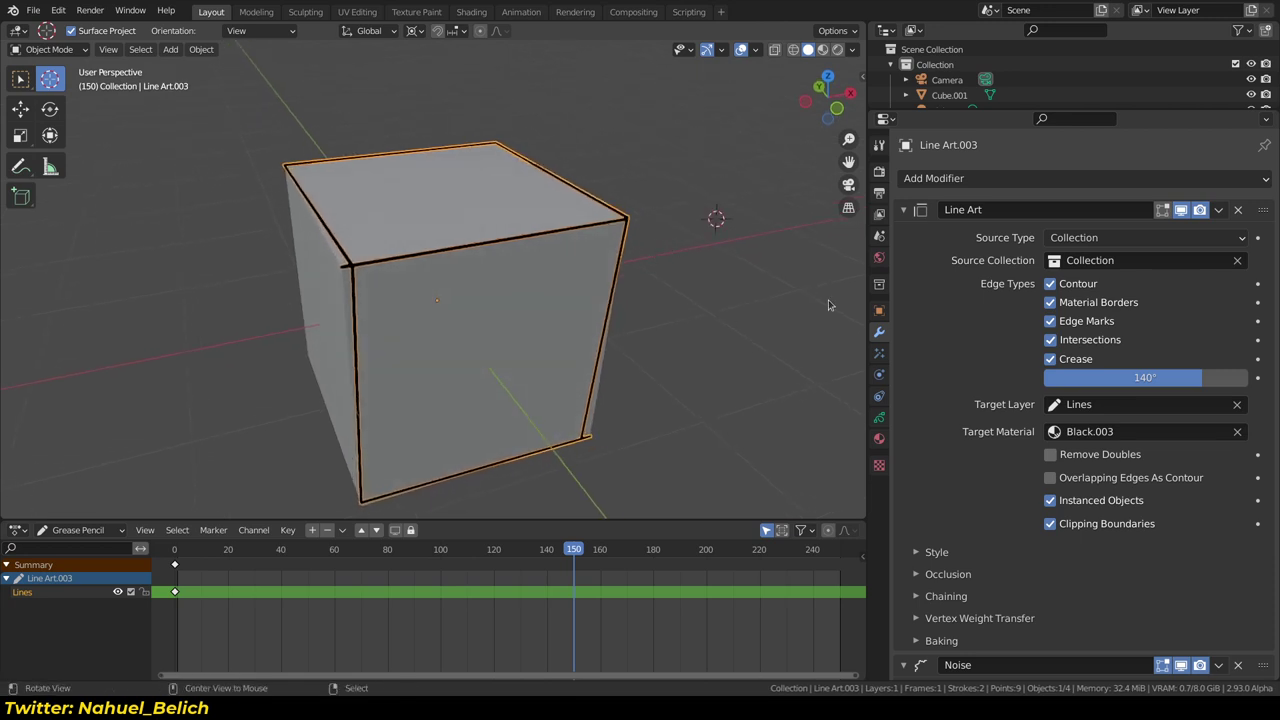
{"action": "left_click", "coordinate": [903, 209]}
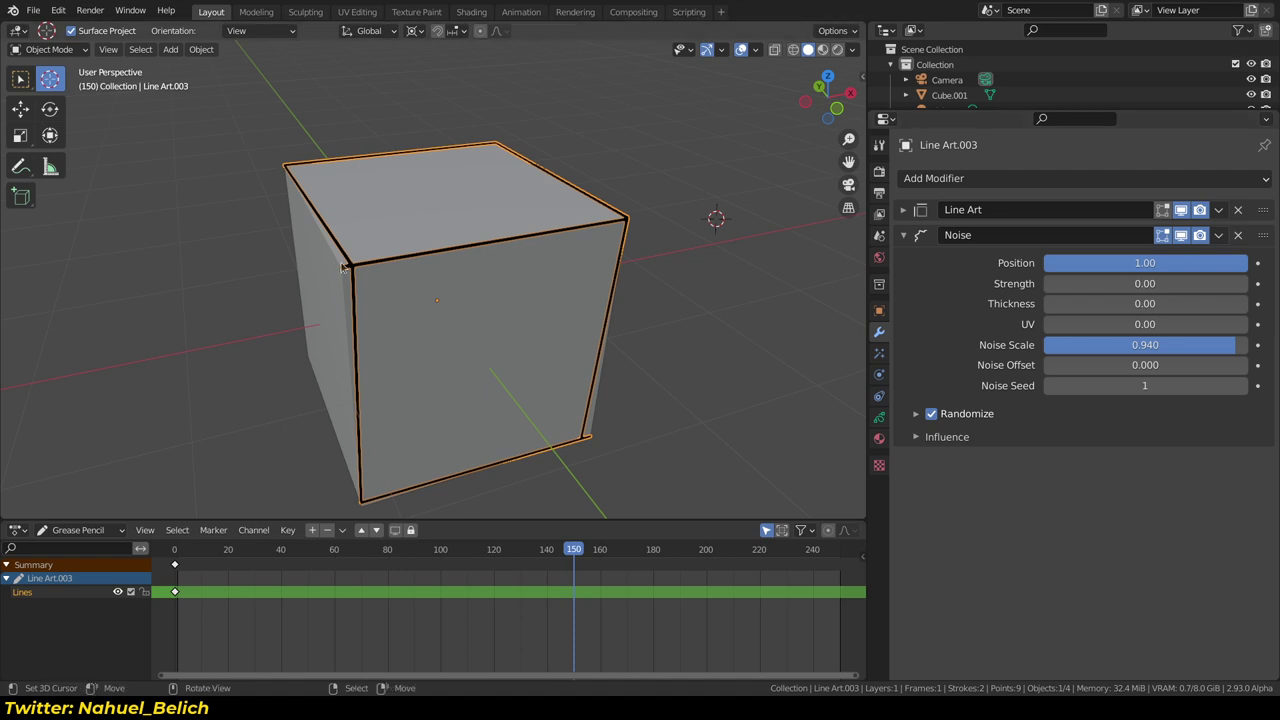
Add a Subdivide modifier and move it above the Noise modifier
{"action": "left_click", "coordinate": [980, 178]}
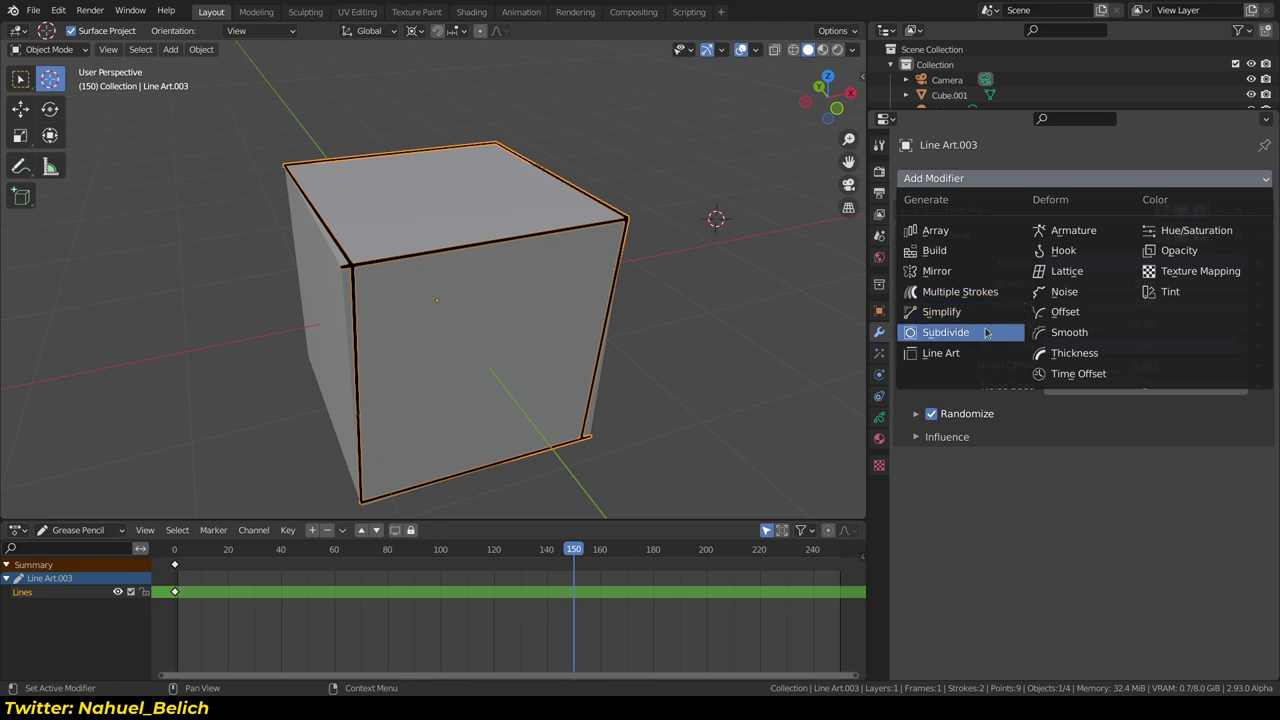
{"action": "left_click", "coordinate": [988, 333]}
{"action": "left_click_drag", "start_coordinate": [1262, 461], "coordinate": [1248, 240]}
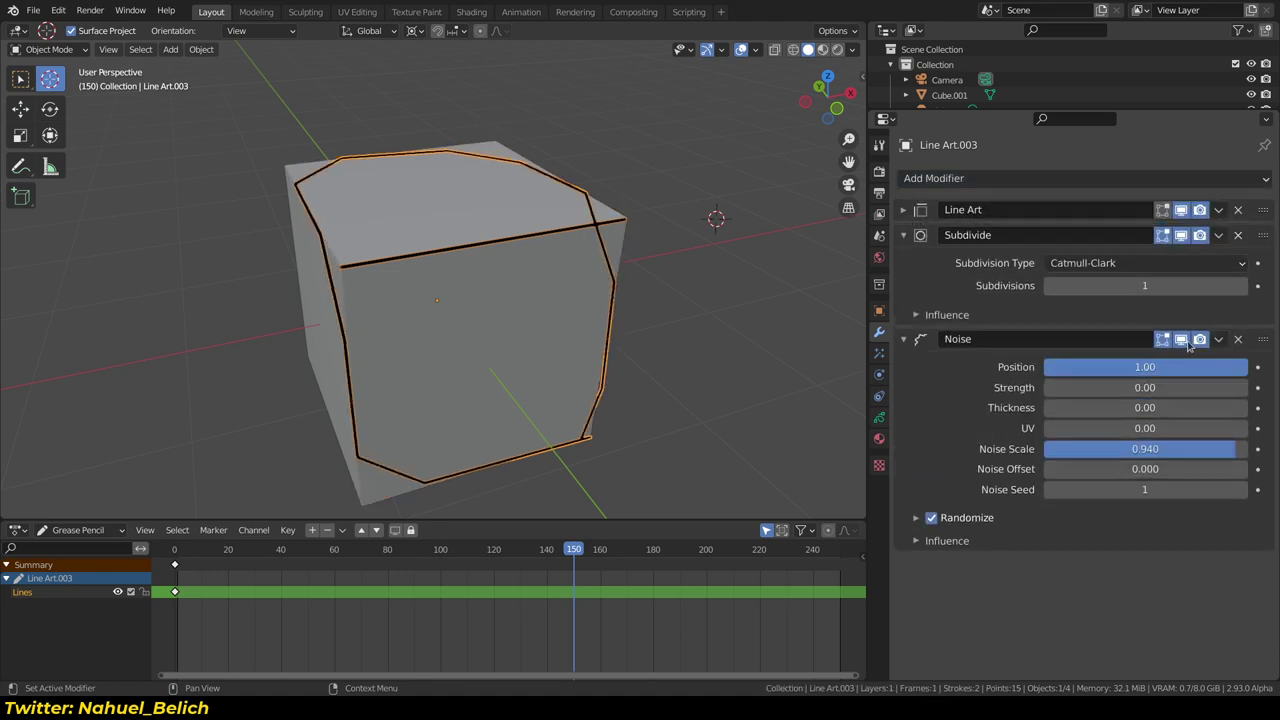
Set Subdivide to Simple with 5 subdivisions, hiding the noise meanwhile
{"action": "left_click", "coordinate": [1181, 340]}
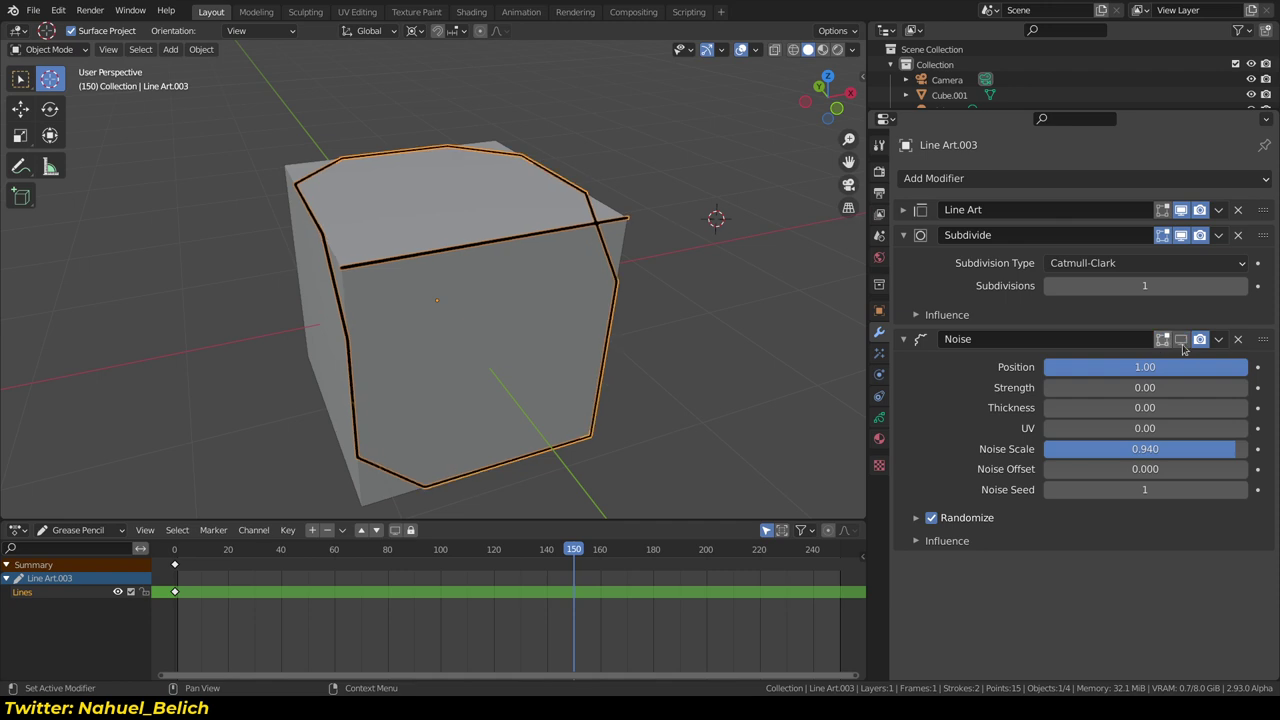
{"action": "left_click", "coordinate": [1062, 263]}
{"action": "left_click_drag", "start_coordinate": [1145, 286], "coordinate": [1205, 286]}
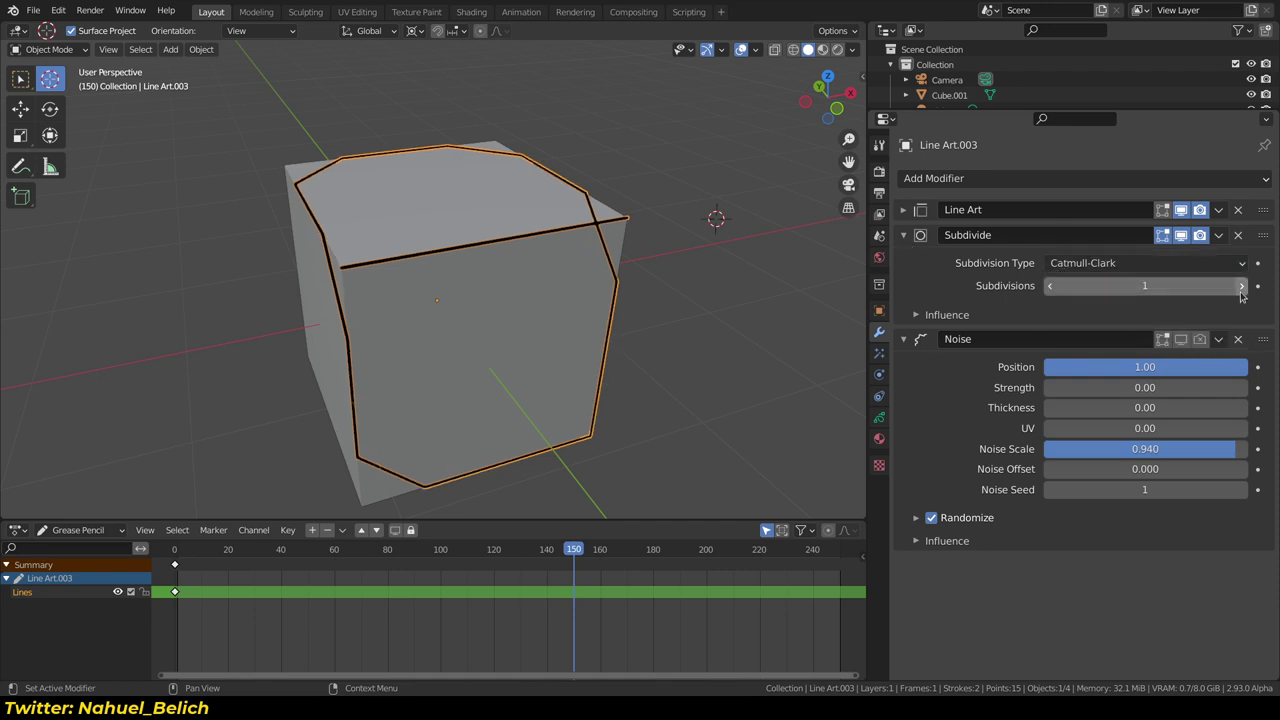
{"action": "left_click", "coordinate": [1081, 265]}
{"action": "left_click", "coordinate": [1082, 305]}
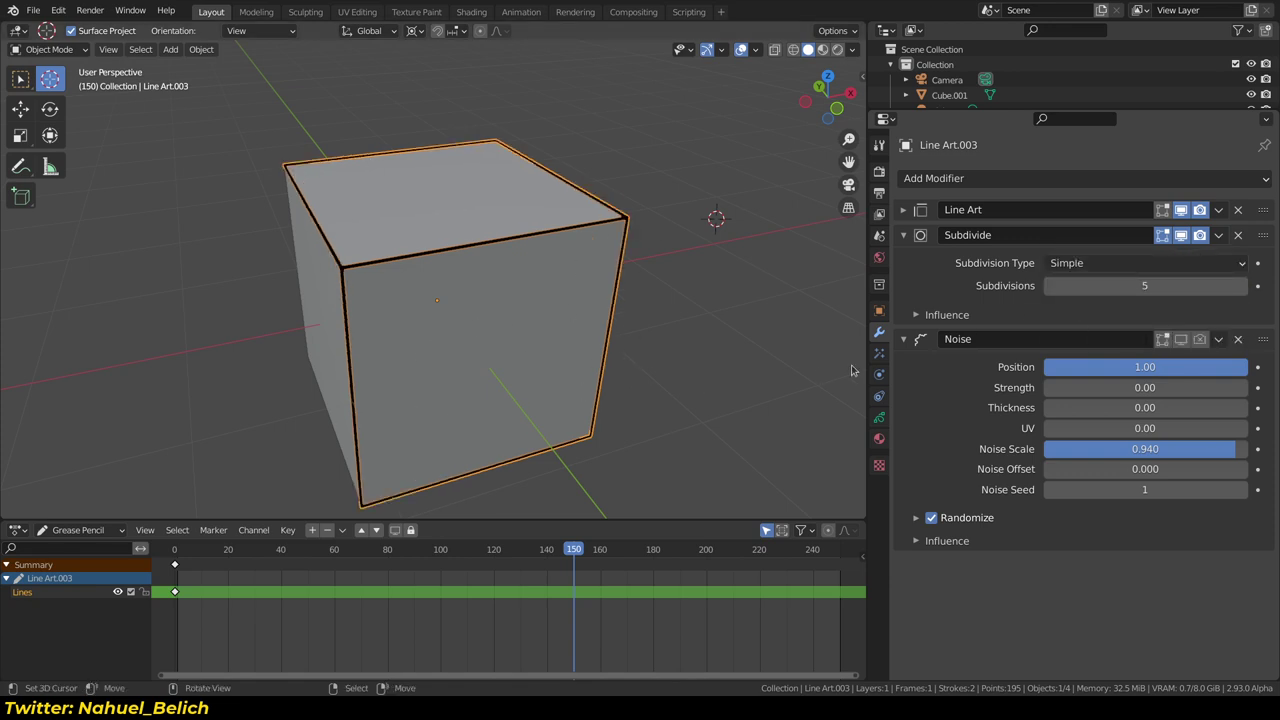
{"action": "left_click", "coordinate": [1180, 341]}
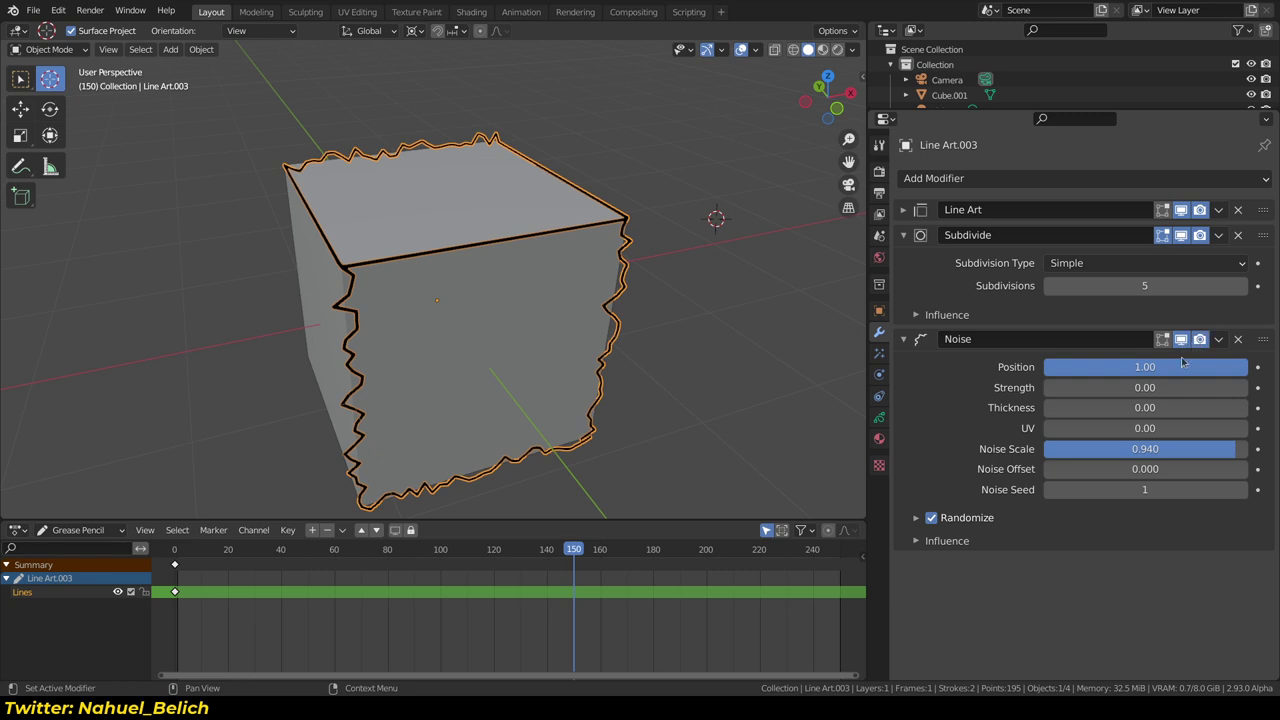
{"action": "left_click_drag", "start_coordinate": [1178, 292], "coordinate": [1136, 292]}
Raise noise Strength to 0.08, tune scale and offset, and play the animation
{"action": "middle_click_drag", "start_coordinate": [574, 314], "coordinate": [652, 265]}
{"action": "left_click_drag", "start_coordinate": [1133, 385], "coordinate": [1180, 389]}
{"action": "mouse_move", "coordinate": [1211, 449]}
{"action": "left_mouse_down"}
{"action": "mouse_move", "coordinate": [1180, 449]}
{"action": "mouse_move", "coordinate": [1194, 474]}
{"action": "mouse_move", "coordinate": [1140, 472]}
{"action": "left_mouse_up"}
{"action": "key", "text": "space"}
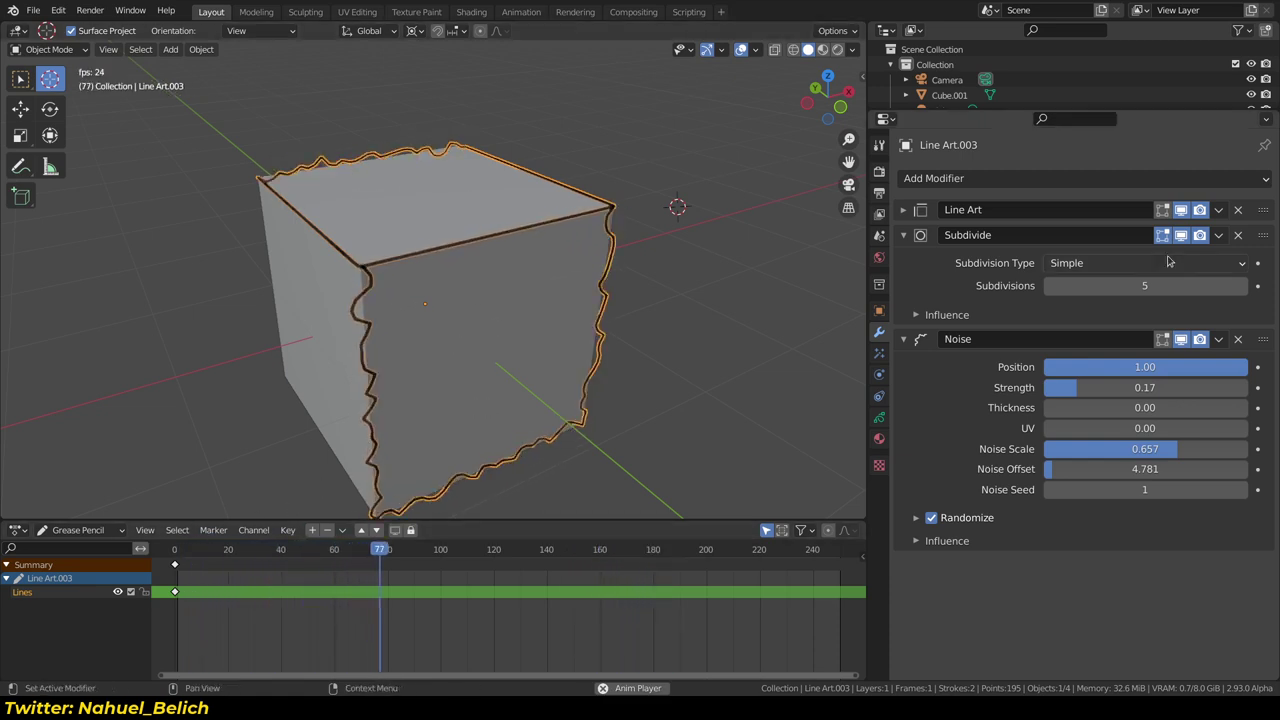
Toggle noise randomization, try Randomize Step 1, 2 and 4, then delete the Noise modifier
{"action": "left_click", "coordinate": [932, 518]}
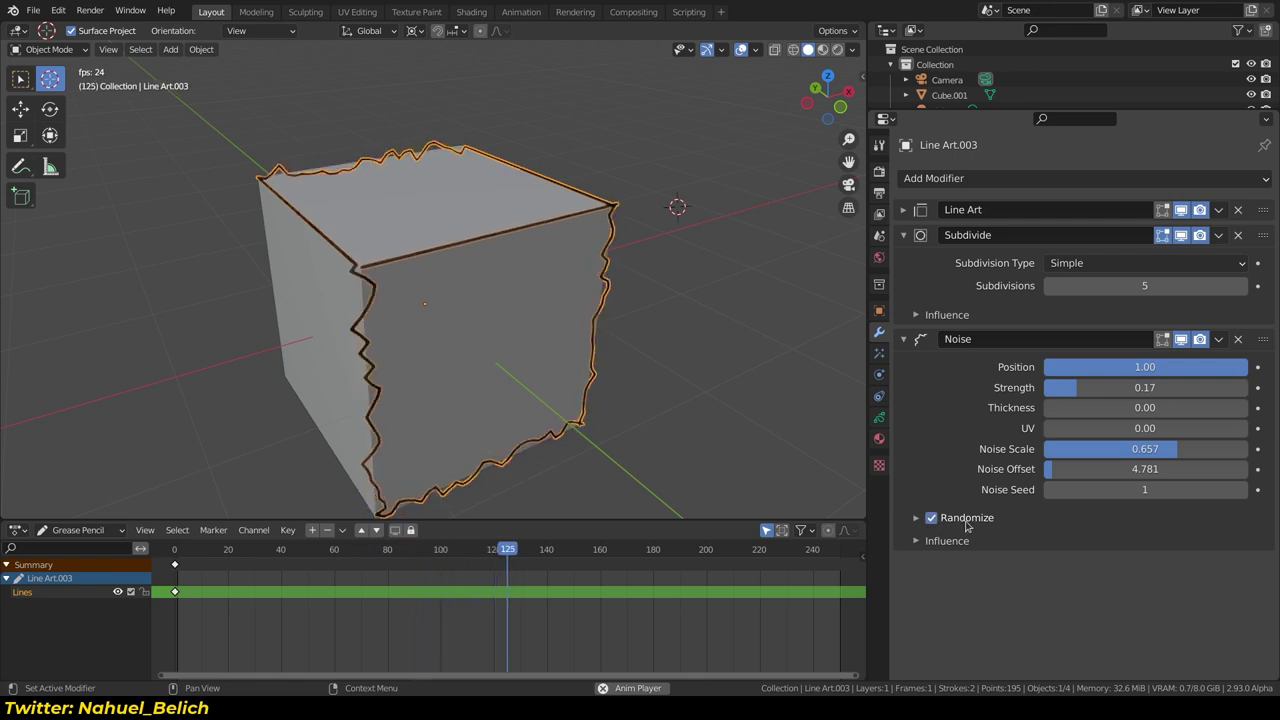
{"action": "left_click", "coordinate": [932, 518]}
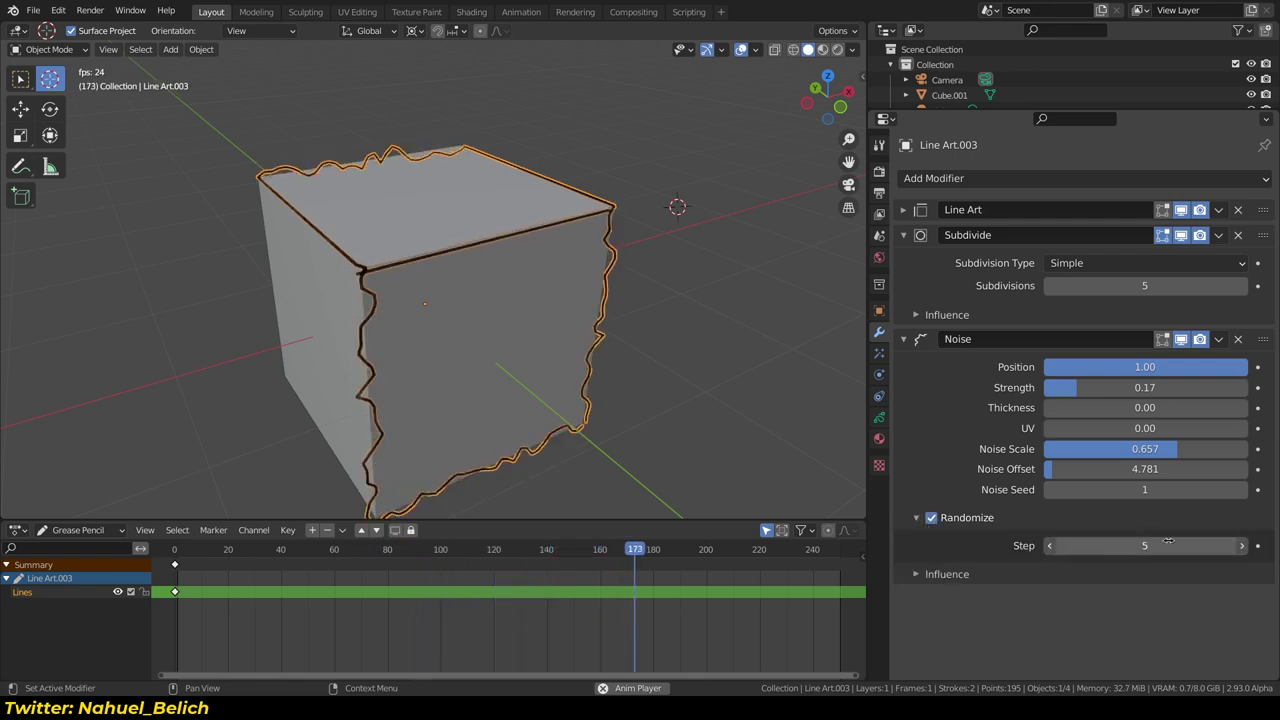
{"action": "left_click_drag", "start_coordinate": [1145, 545], "coordinate": [1115, 547]}
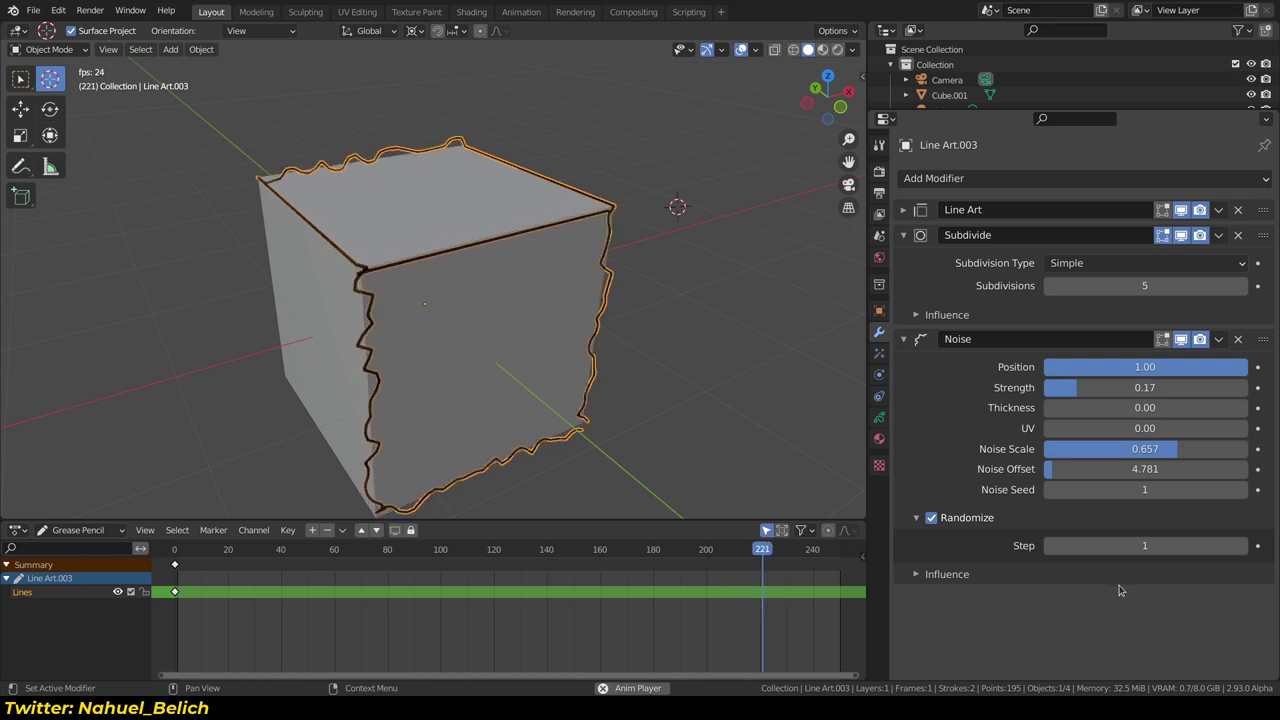
{"action": "left_click", "coordinate": [1238, 546]}
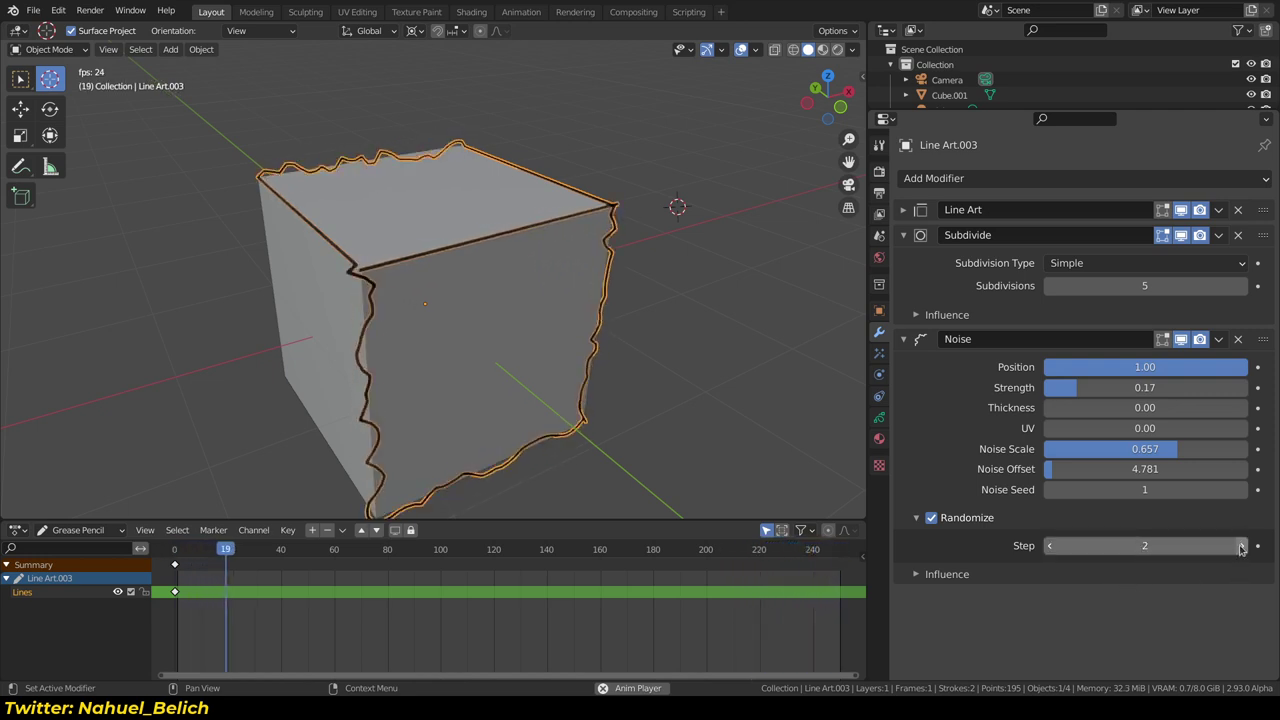
{"action": "left_click_drag", "start_coordinate": [1150, 545], "coordinate": [1172, 545]}
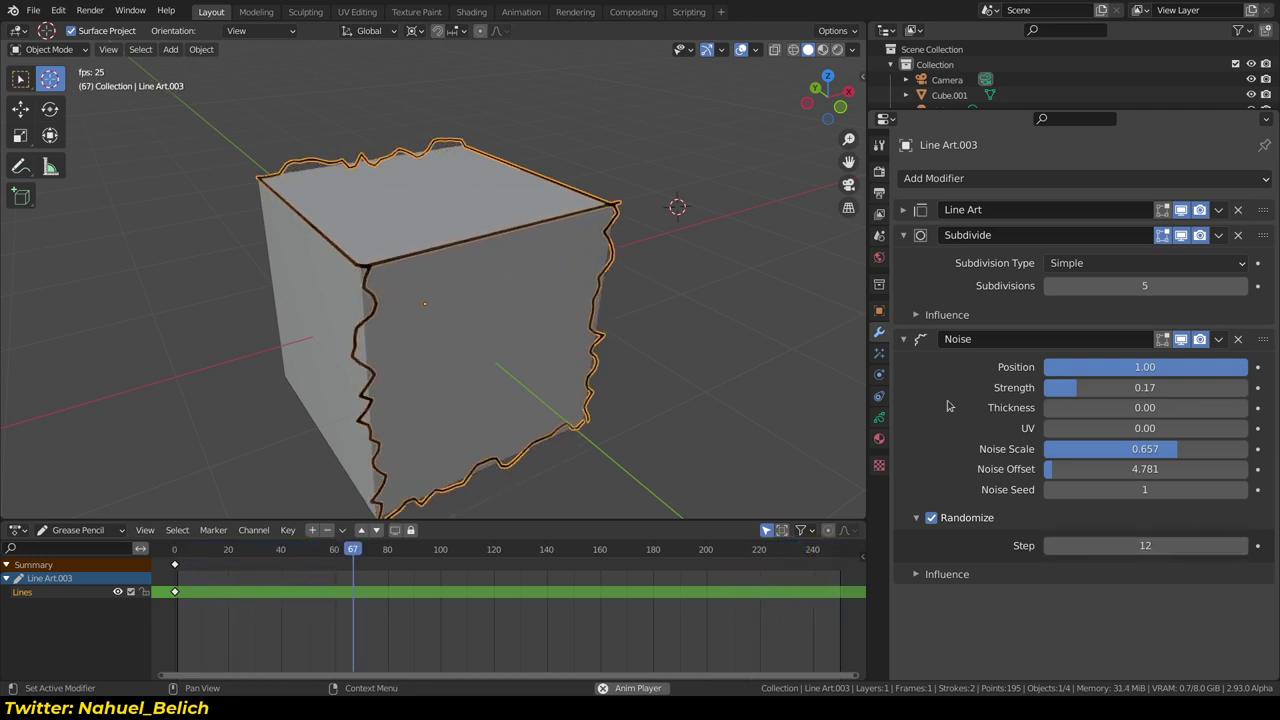
{"action": "left_click", "coordinate": [1238, 339]}
{"action": "left_click", "coordinate": [1075, 180]}
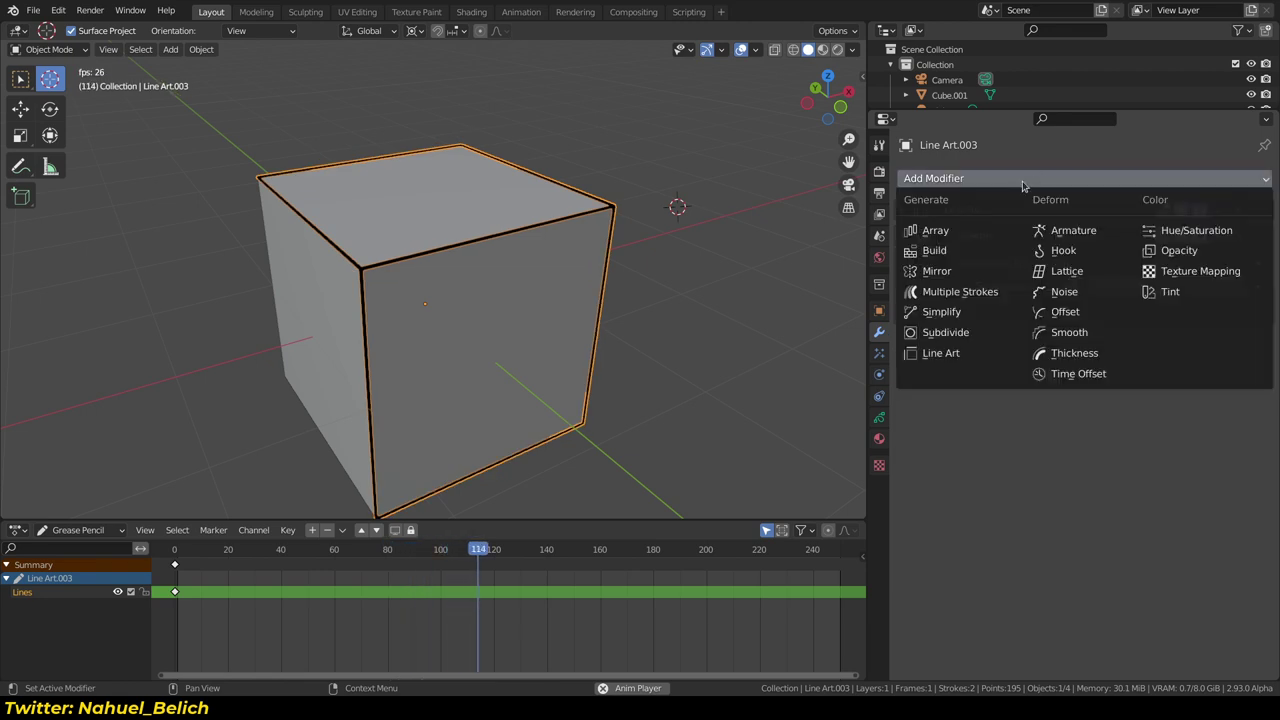
Add an Offset modifier, drag its location and rotation values, then delete it
{"action": "left_click", "coordinate": [1064, 311]}
{"action": "mouse_move", "coordinate": [1137, 367]}
{"action": "left_mouse_down"}
{"action": "mouse_move", "coordinate": [1185, 367]}
{"action": "mouse_move", "coordinate": [1195, 385]}
{"action": "left_mouse_up"}
{"action": "left_click_drag", "start_coordinate": [1145, 446], "coordinate": [1165, 446]}
{"action": "left_click", "coordinate": [1238, 339]}
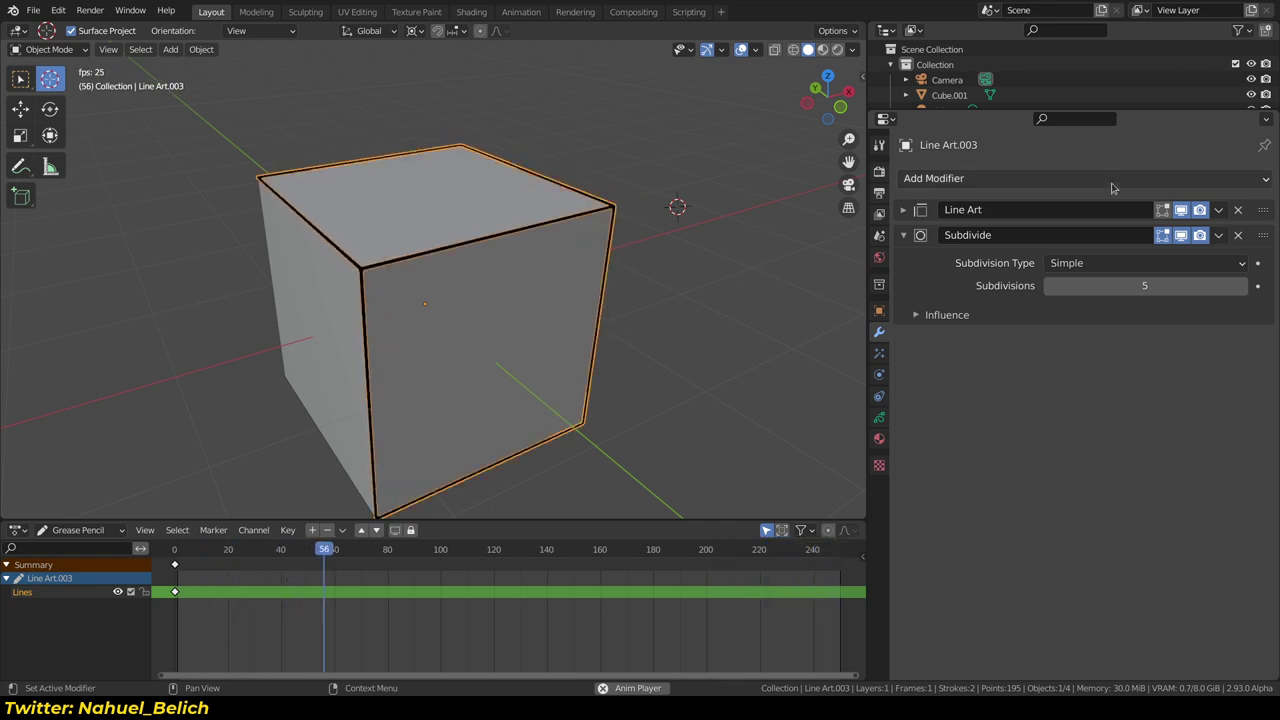
Add a MultipleStrokes modifier, then rewind and replay the pond render clip in VLC
{"action": "left_click", "coordinate": [1070, 178]}
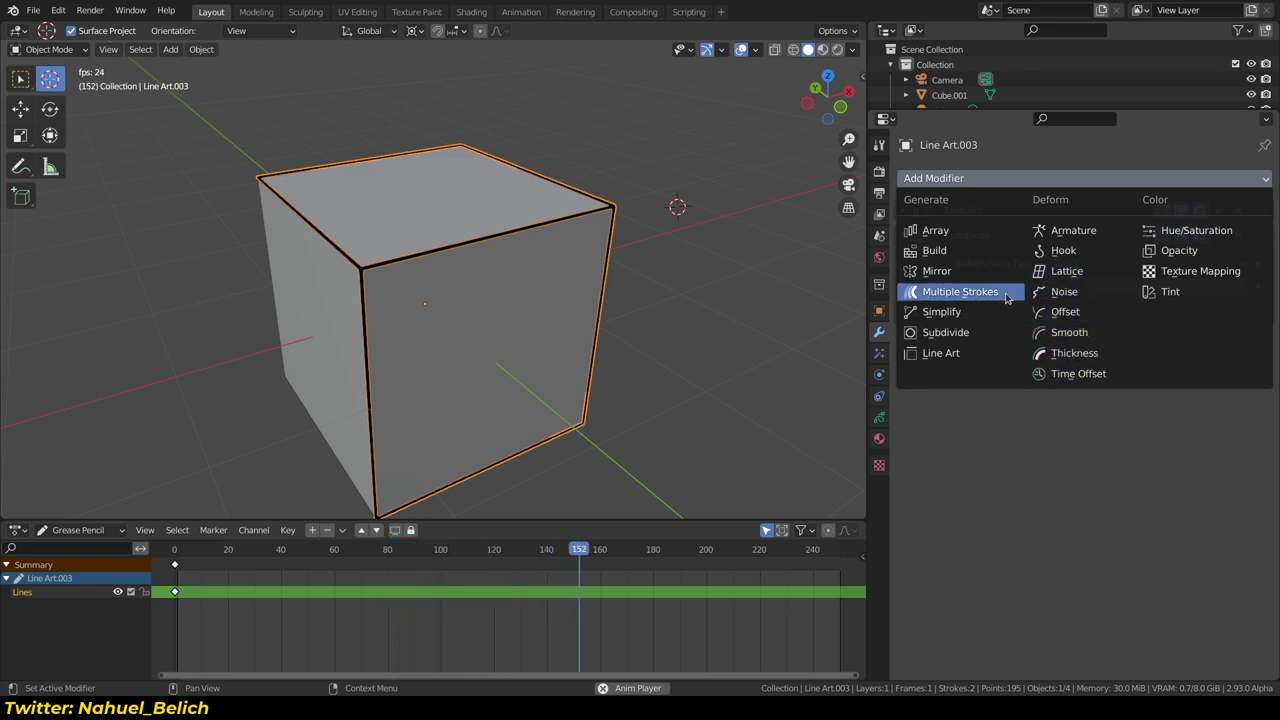
{"action": "left_click", "coordinate": [975, 291]}
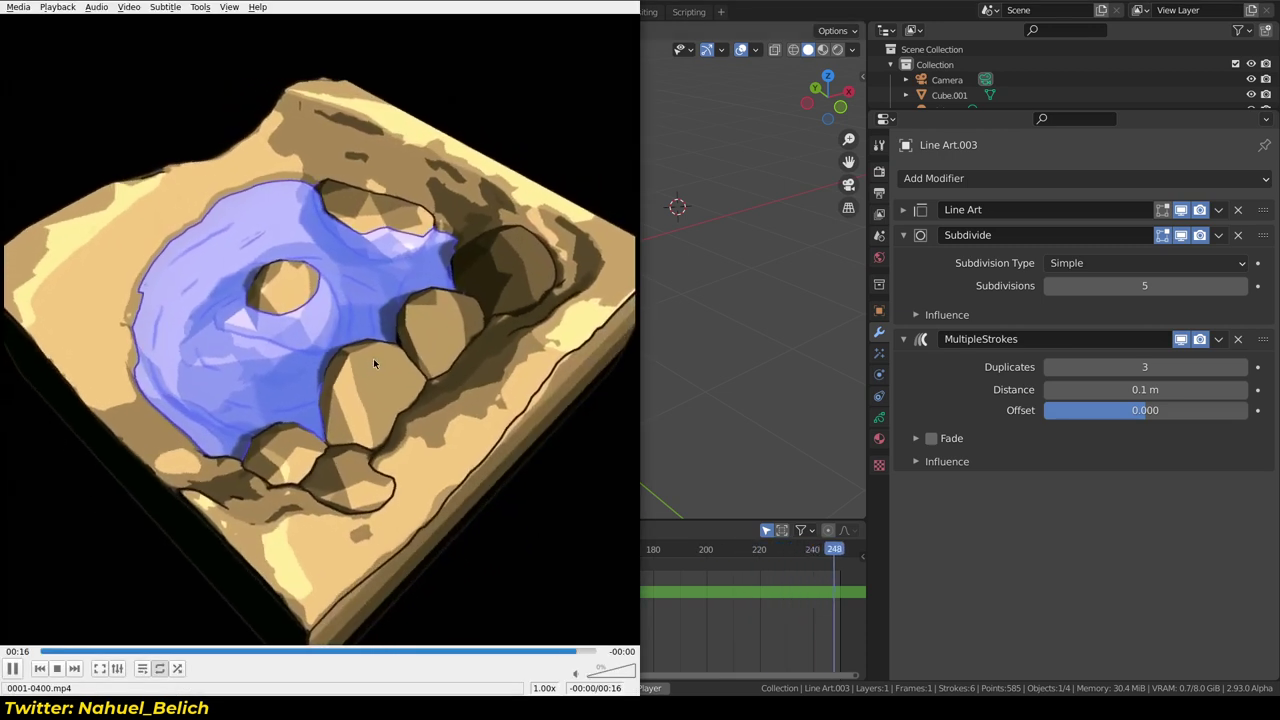
{"action": "left_click_drag", "start_coordinate": [252, 652], "coordinate": [391, 652]}
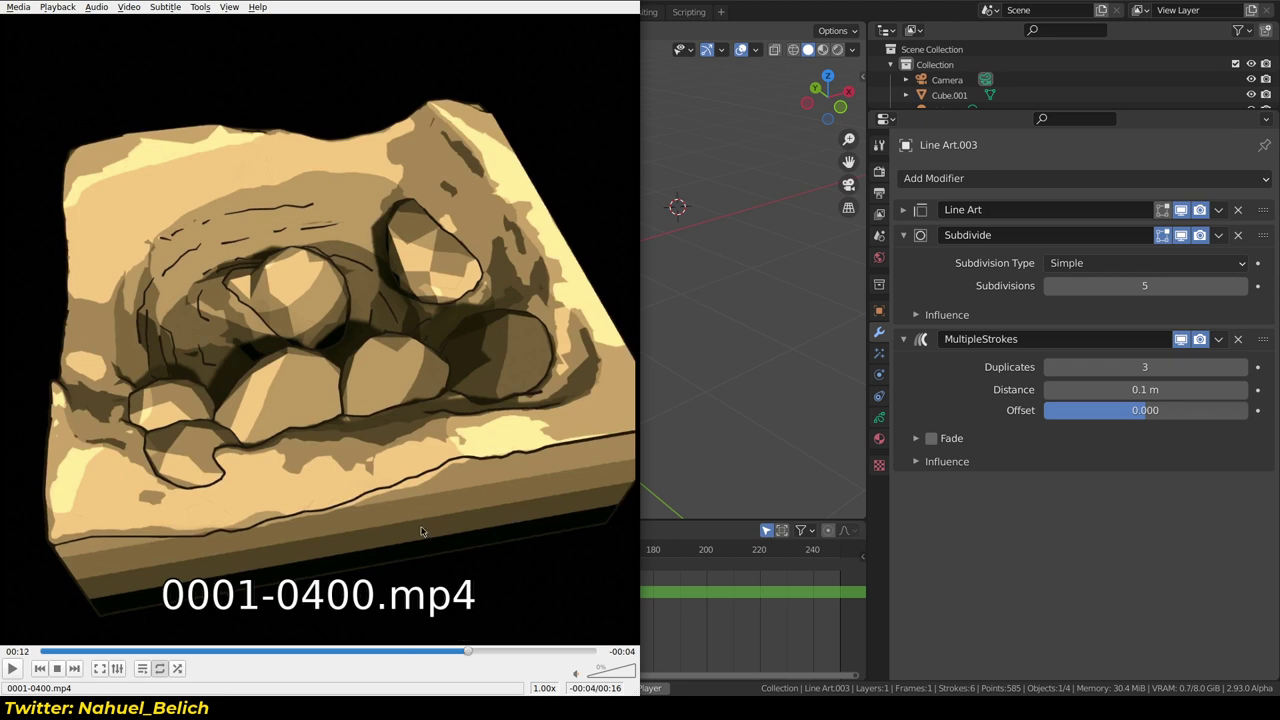
{"action": "key", "text": "space"}
{"action": "key", "text": "space"}
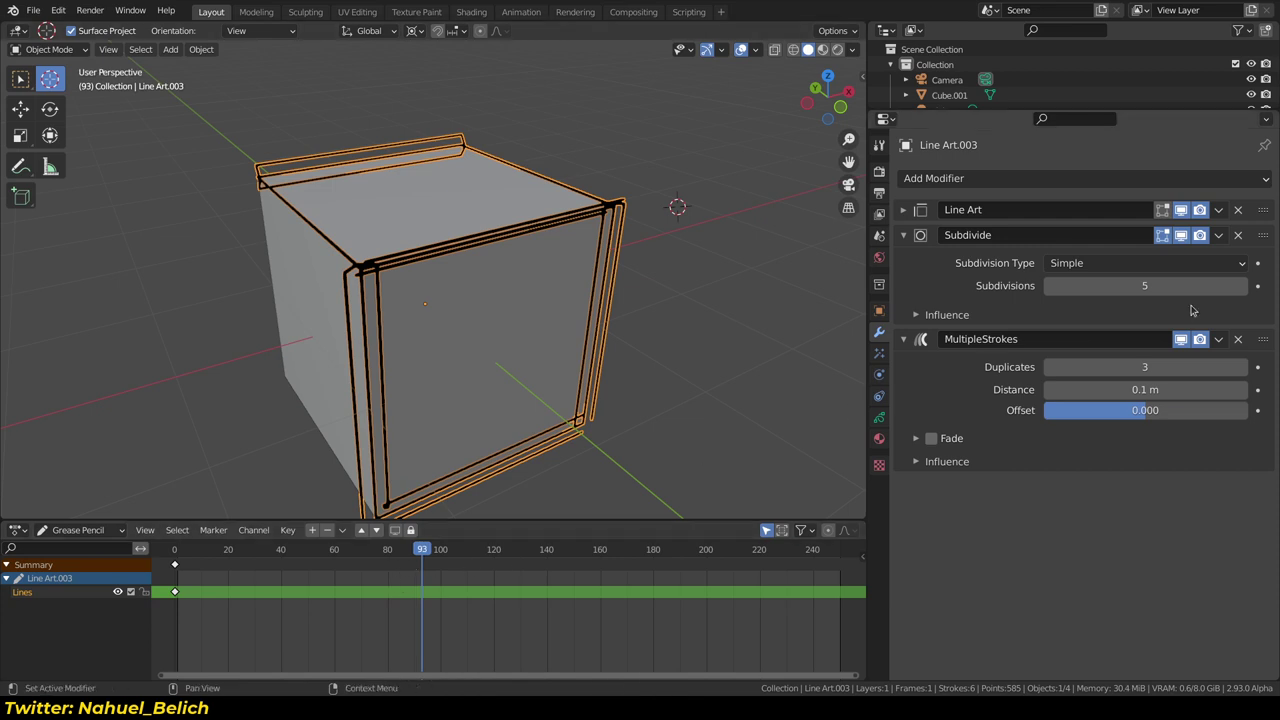
Replace MultipleStrokes with a Thickness modifier using Uniform Thickness 66
{"action": "left_click", "coordinate": [1240, 343]}
{"action": "left_click", "coordinate": [1060, 180]}
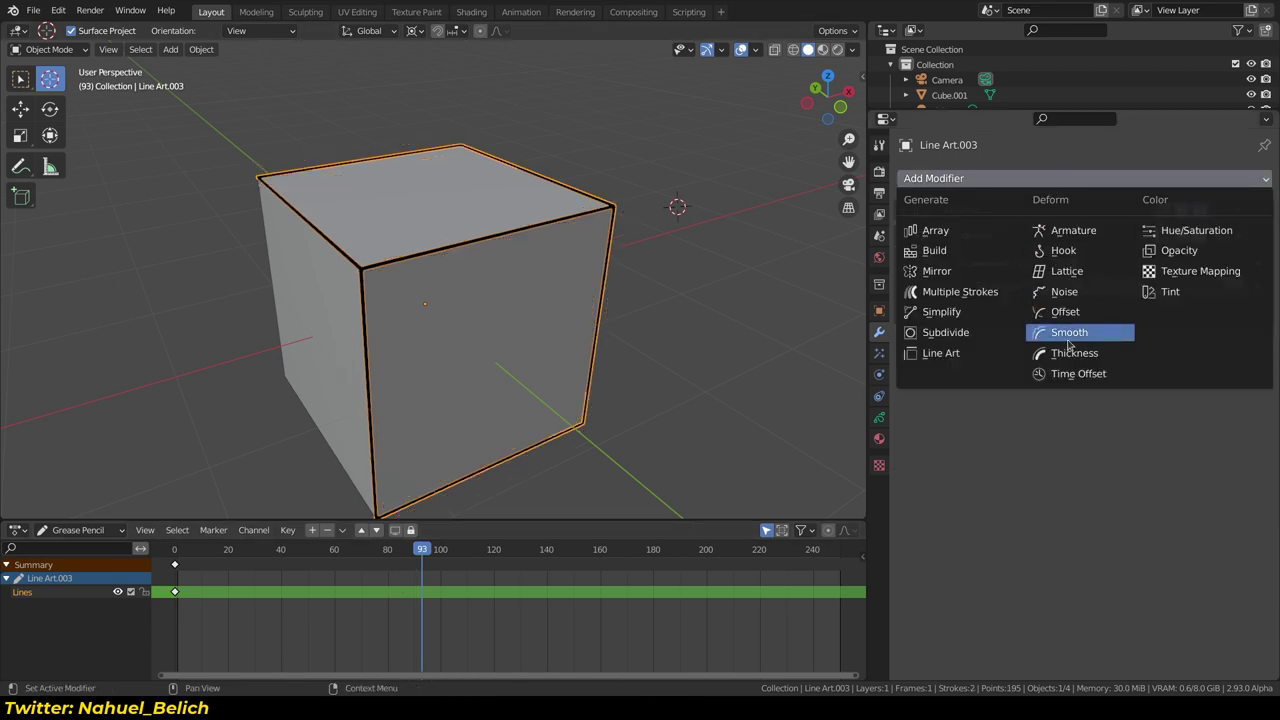
{"action": "left_click", "coordinate": [1097, 362]}
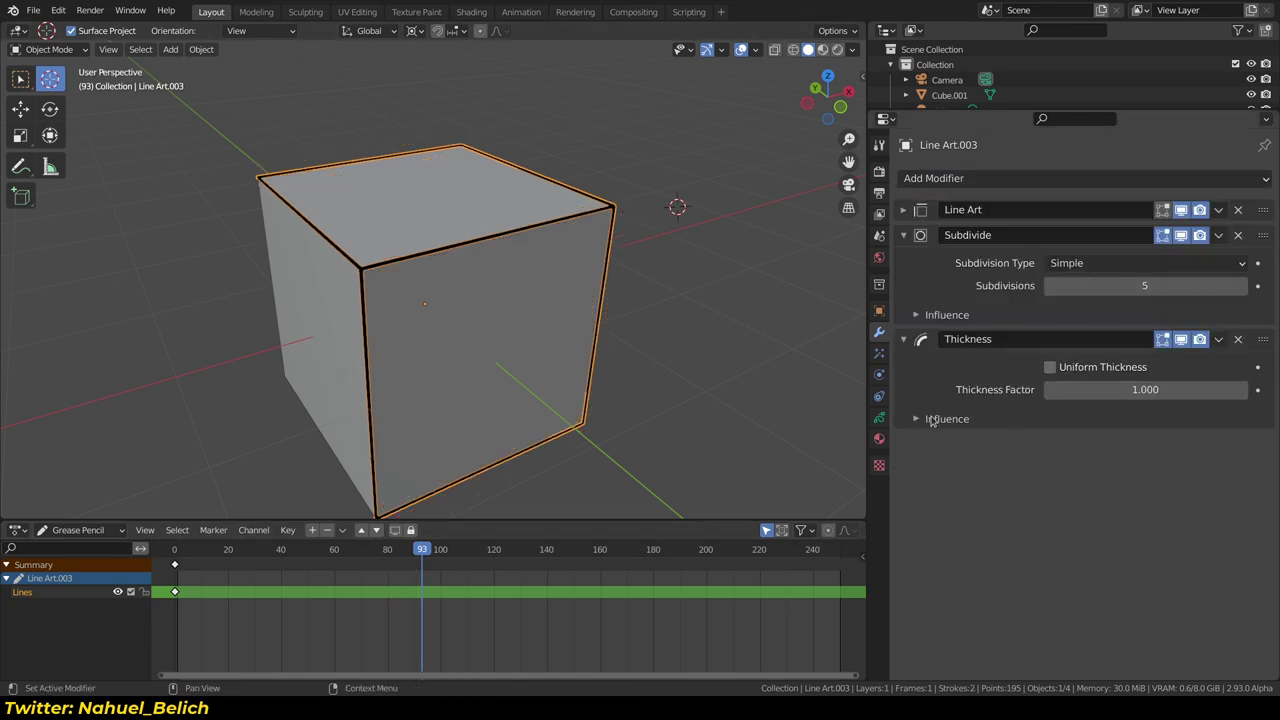
{"action": "left_click", "coordinate": [928, 419]}
{"action": "left_click", "coordinate": [1050, 367]}
{"action": "left_click_drag", "start_coordinate": [1075, 389], "coordinate": [1119, 387]}
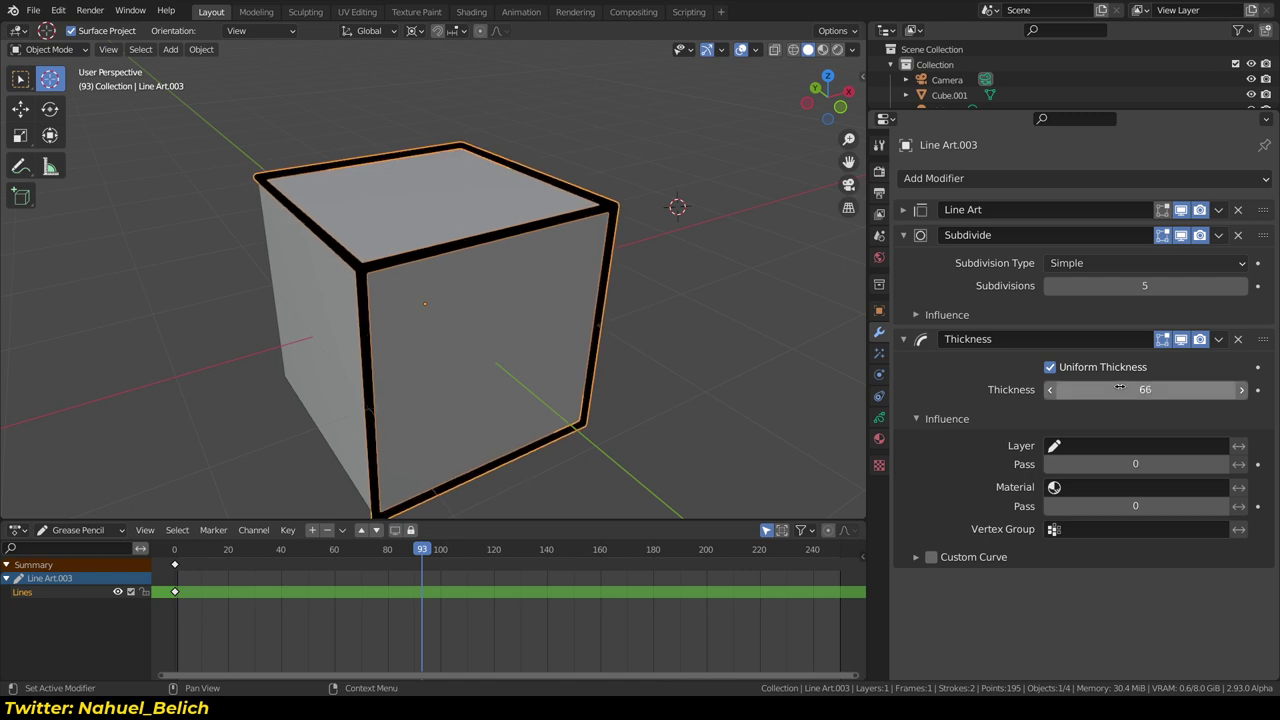
Enable a custom thickness curve and reshape it with a raised peak, dip and tapered end
{"action": "left_click", "coordinate": [1080, 447]}
{"action": "left_click", "coordinate": [1080, 488]}
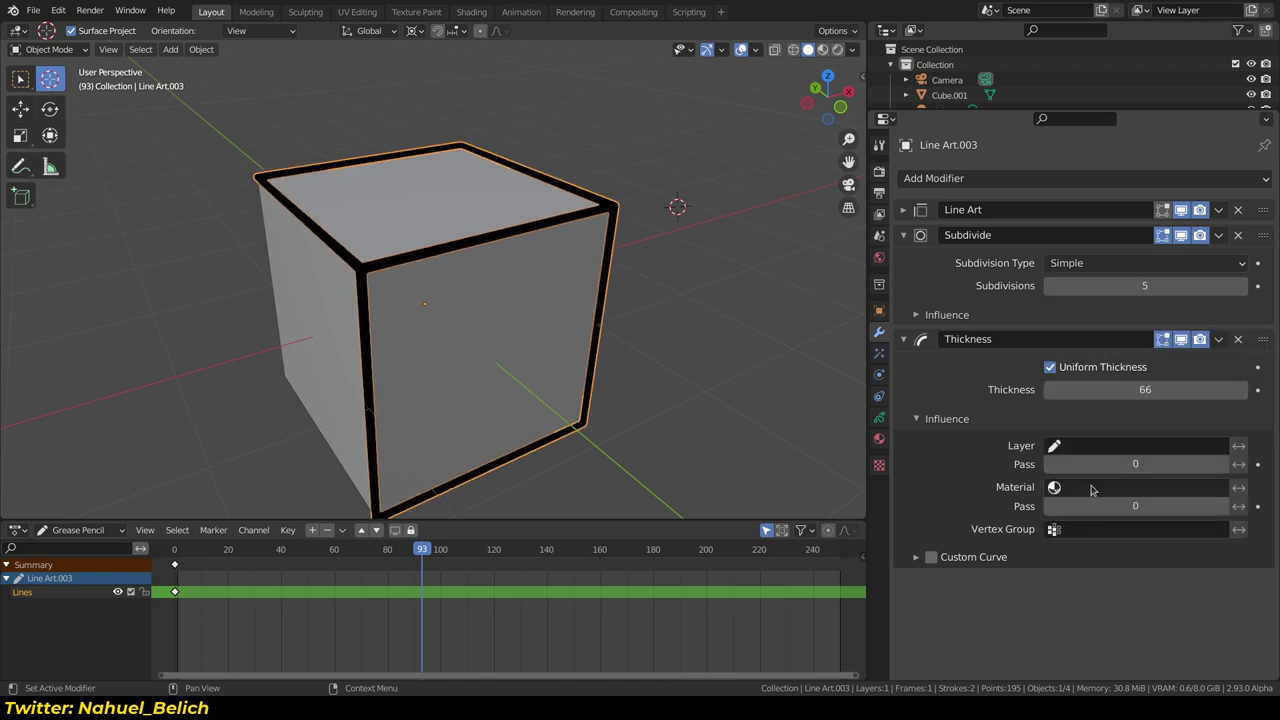
{"action": "left_click", "coordinate": [932, 557]}
{"action": "scroll", "coordinate": [940, 480], "scroll_direction": "down", "scroll_amount": 1}
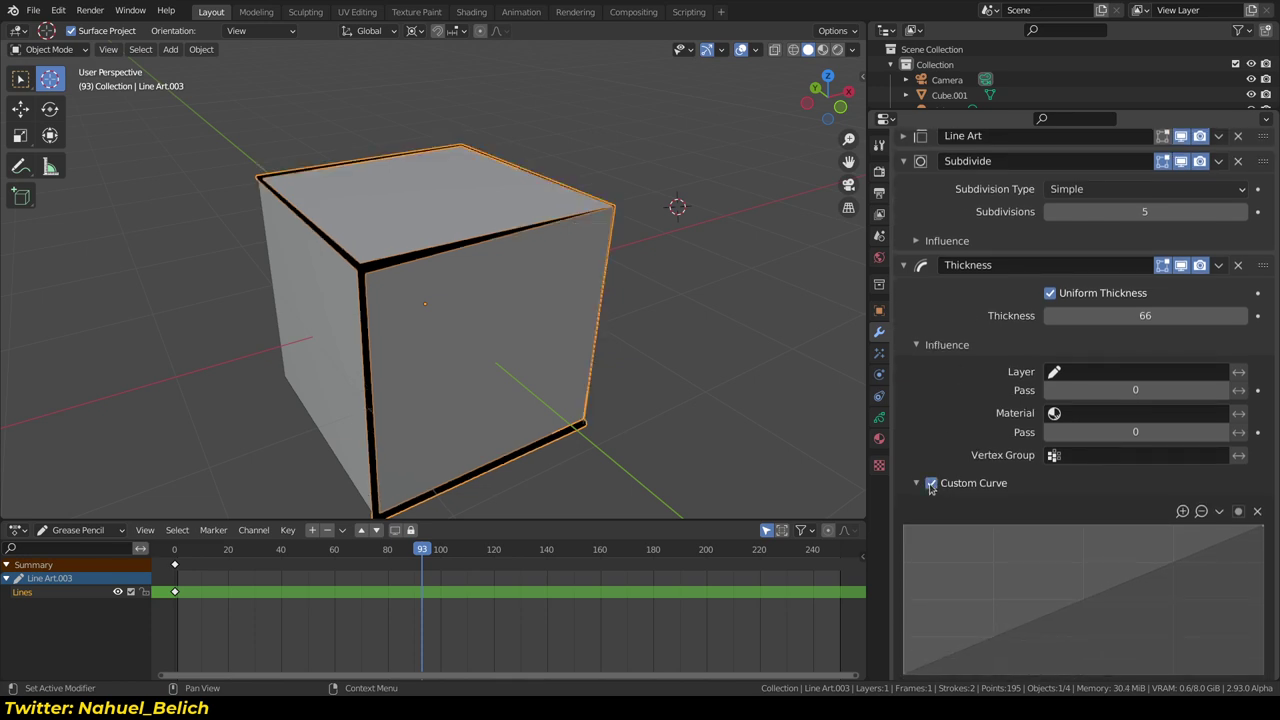
{"action": "scroll", "coordinate": [946, 359], "scroll_direction": "down", "scroll_amount": 2}
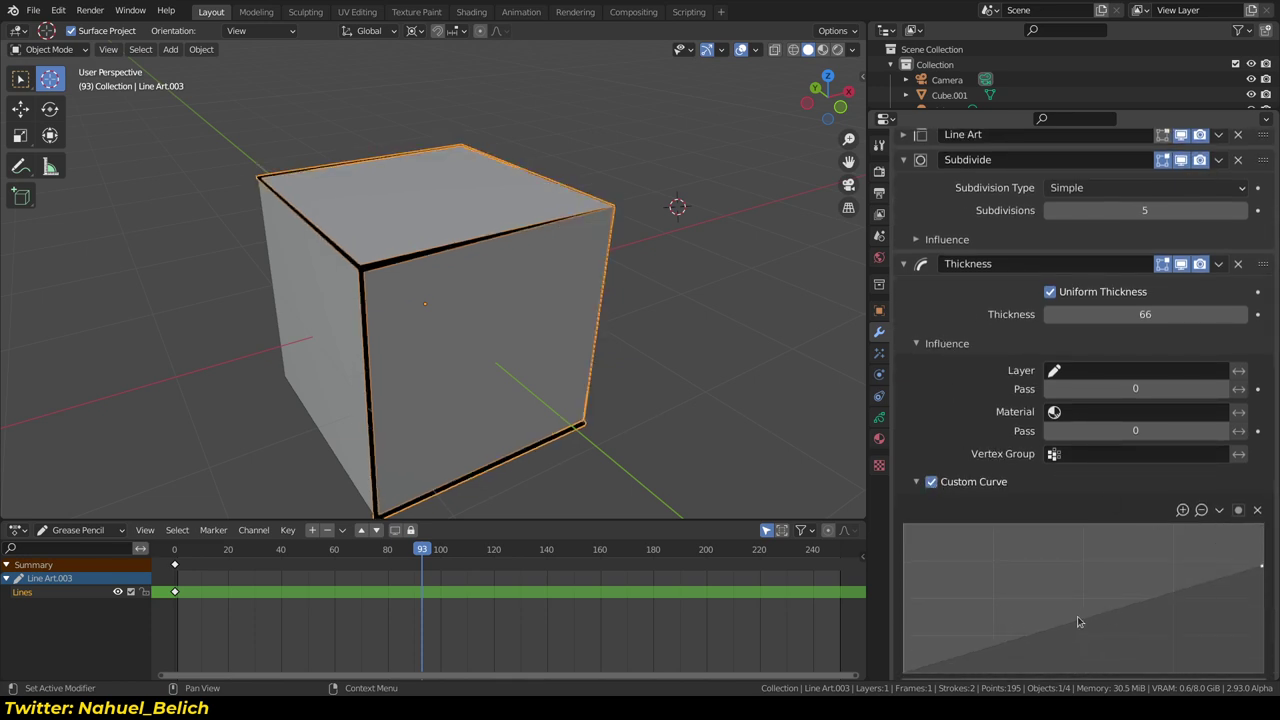
{"action": "left_click_drag", "start_coordinate": [1077, 618], "coordinate": [1072, 585]}
{"action": "left_click_drag", "start_coordinate": [1262, 565], "coordinate": [1262, 616]}
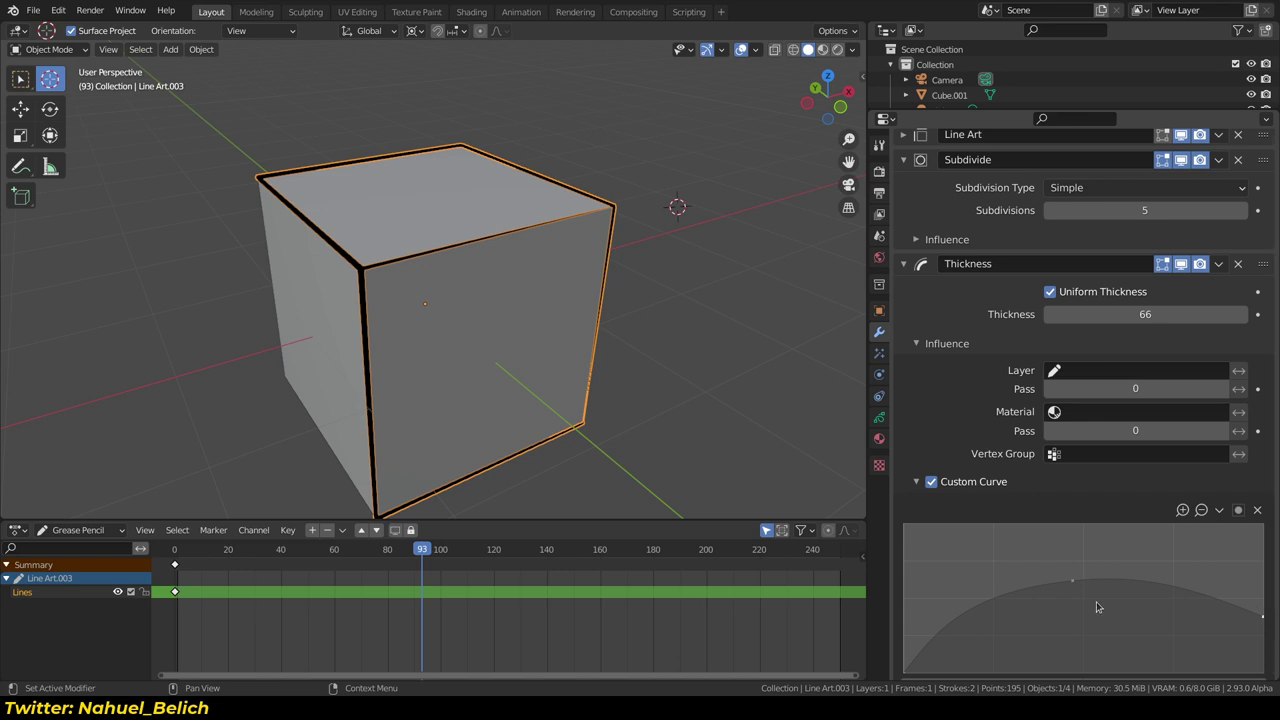
{"action": "mouse_move", "coordinate": [1073, 586]}
{"action": "left_mouse_down"}
{"action": "mouse_move", "coordinate": [1066, 603]}
{"action": "mouse_move", "coordinate": [1064, 561]}
{"action": "left_mouse_up"}
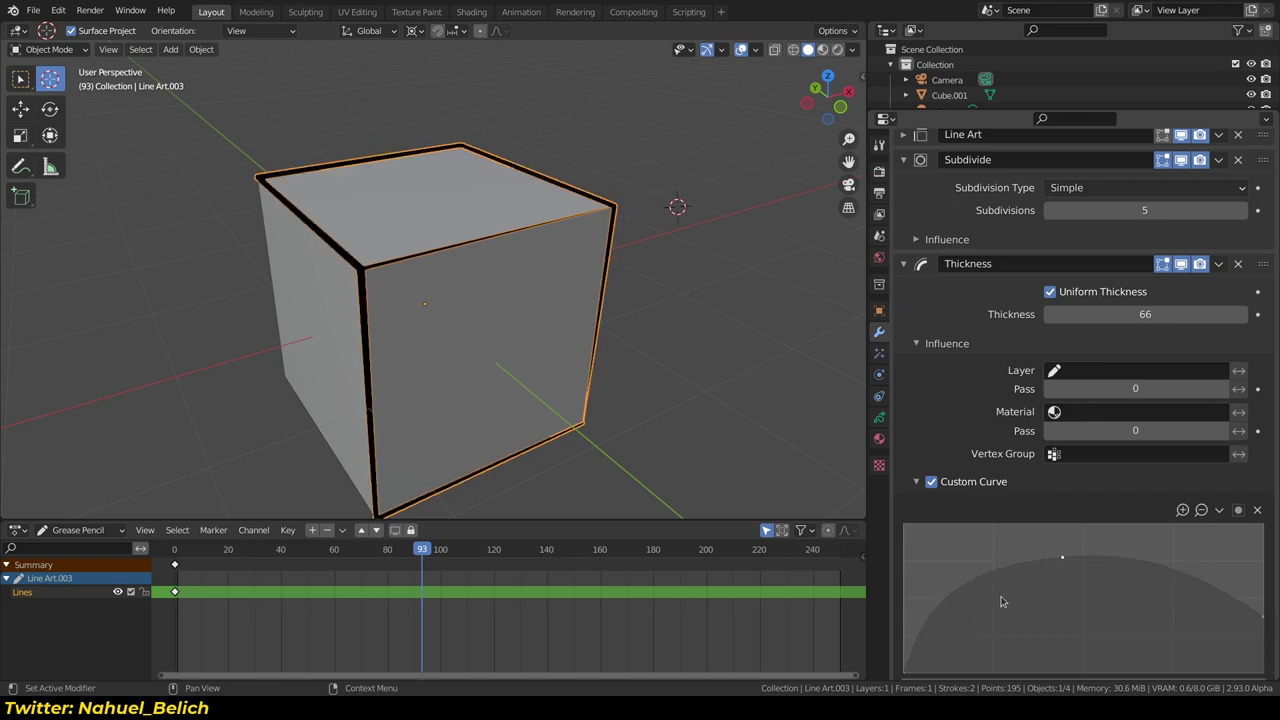
{"action": "left_click_drag", "start_coordinate": [1167, 572], "coordinate": [1137, 609]}
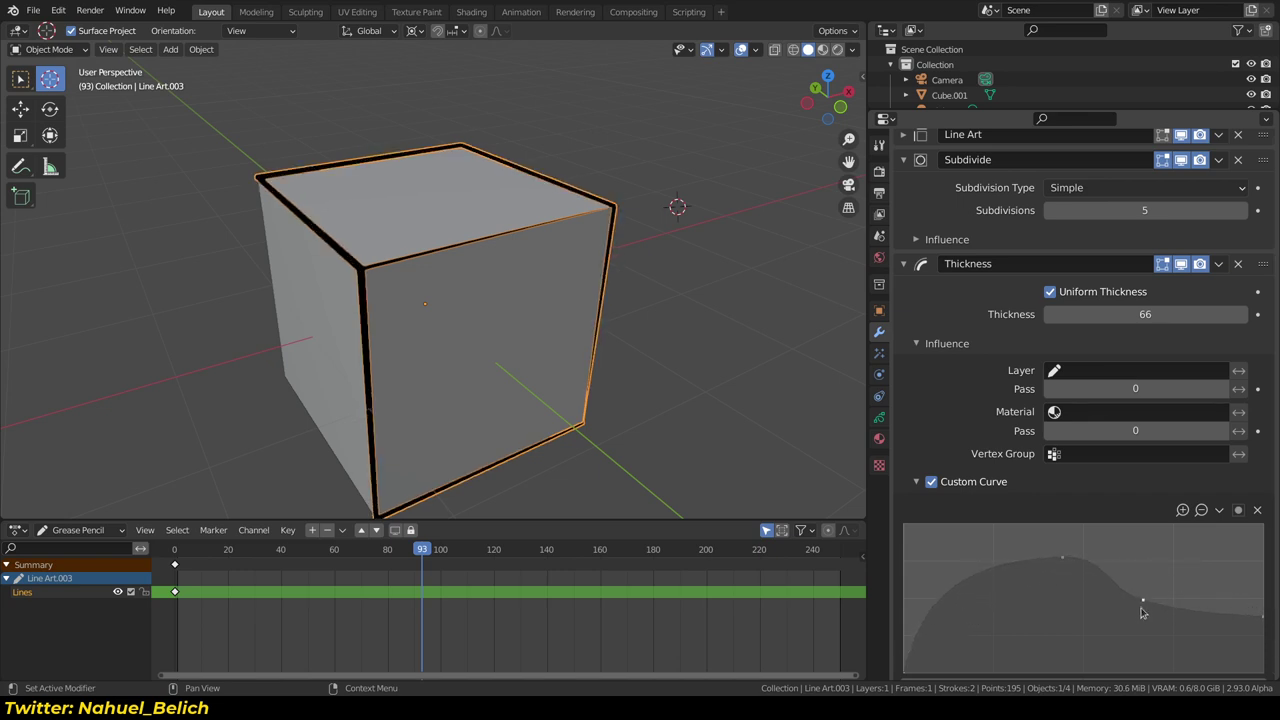
{"action": "left_click_drag", "start_coordinate": [1065, 573], "coordinate": [1064, 536]}
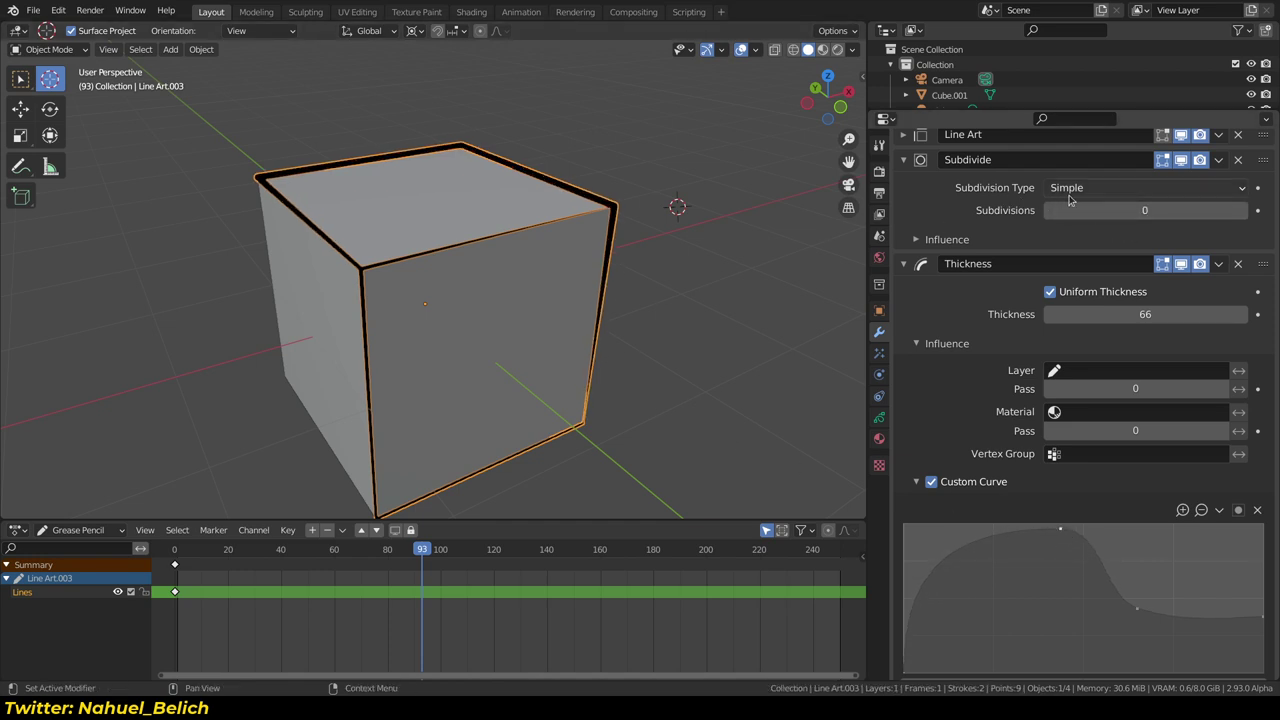
Keep Subdivide on Simple, hide overlays, and move the curve's dip point lower left
{"action": "left_click", "coordinate": [1118, 193]}
{"action": "left_click", "coordinate": [1066, 229]}
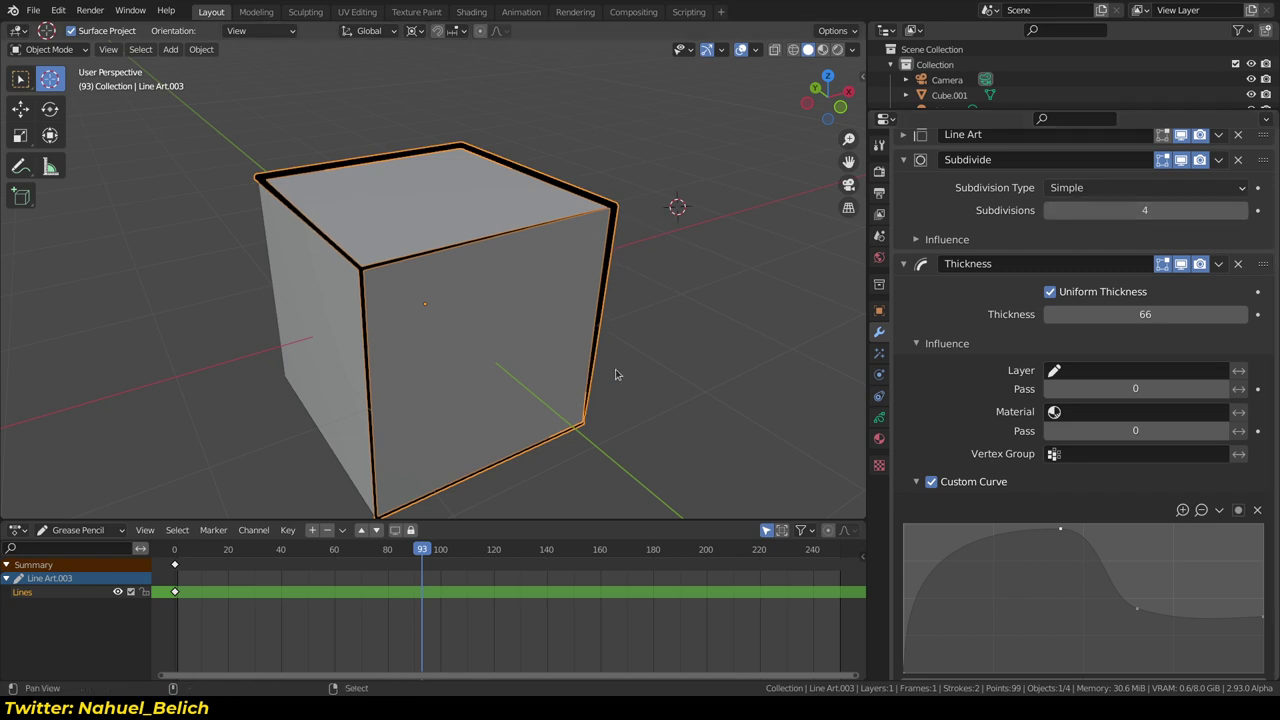
{"action": "key", "text": "shift+alt+z"}
{"action": "scroll", "coordinate": [585, 360], "scroll_direction": "up", "scroll_amount": 2}
{"action": "scroll", "coordinate": [585, 335], "scroll_direction": "up", "scroll_amount": 3}
{"action": "scroll", "coordinate": [608, 323], "scroll_direction": "up", "scroll_amount": 3}
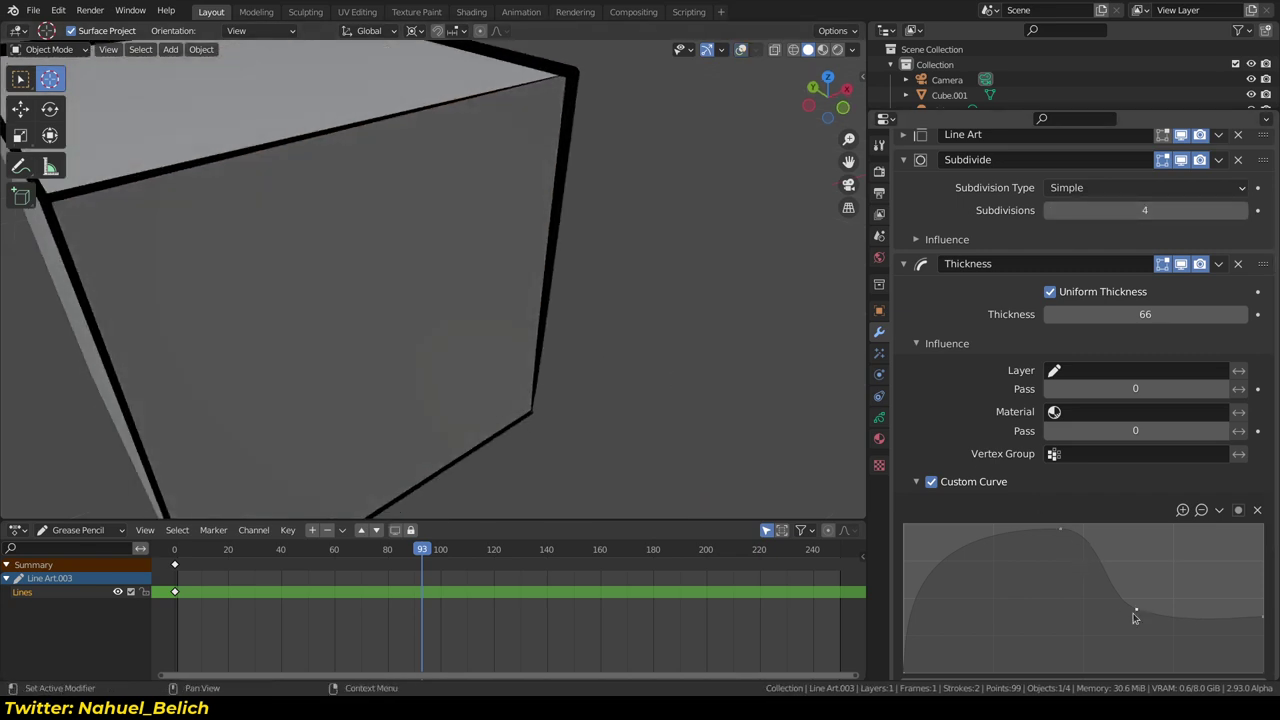
{"action": "left_click_drag", "start_coordinate": [1135, 618], "coordinate": [1061, 614]}
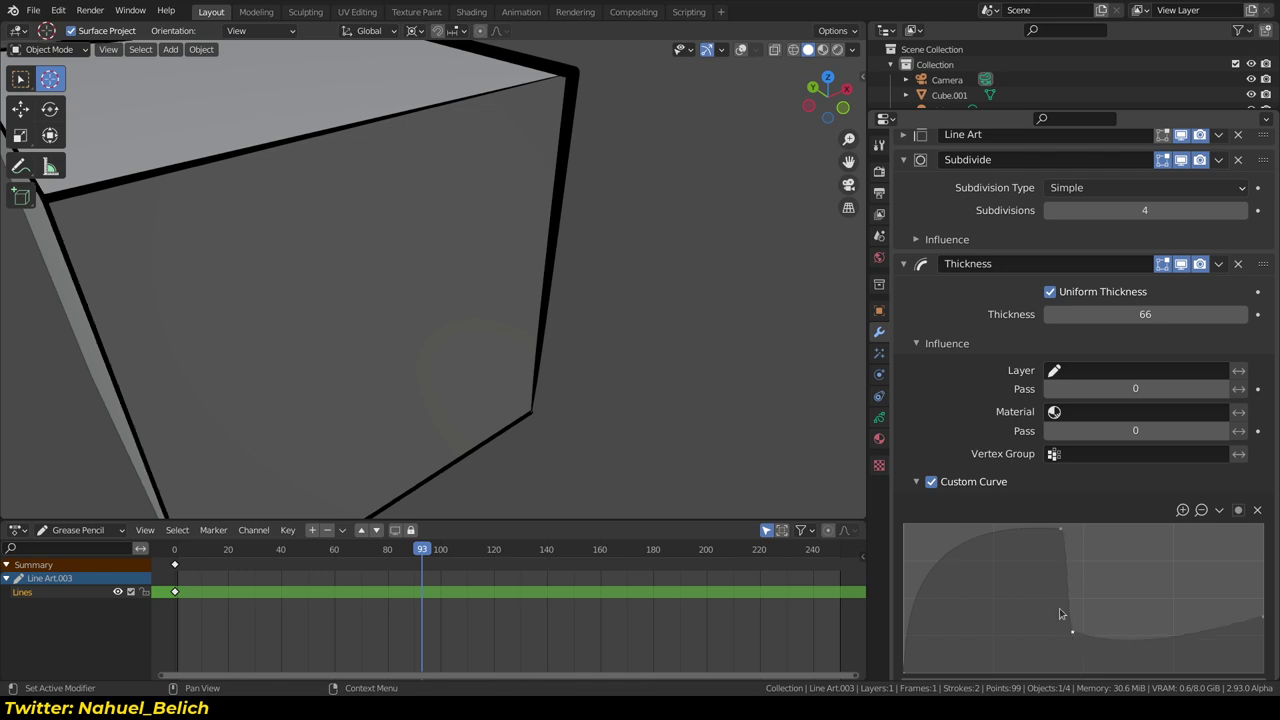
{"action": "scroll", "coordinate": [505, 309], "scroll_direction": "down", "scroll_amount": 6}
{"action": "scroll", "coordinate": [491, 295], "scroll_direction": "down", "scroll_amount": 1}
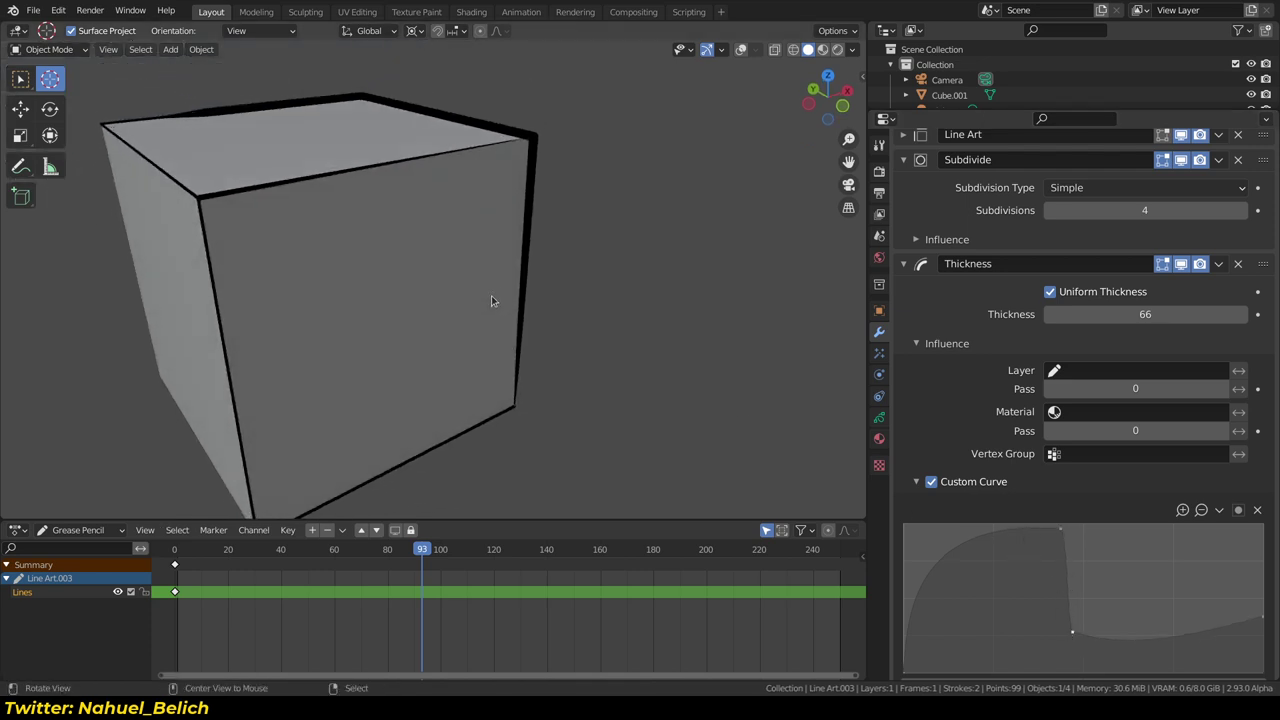
{"action": "scroll", "coordinate": [591, 317], "scroll_direction": "down", "scroll_amount": 1}
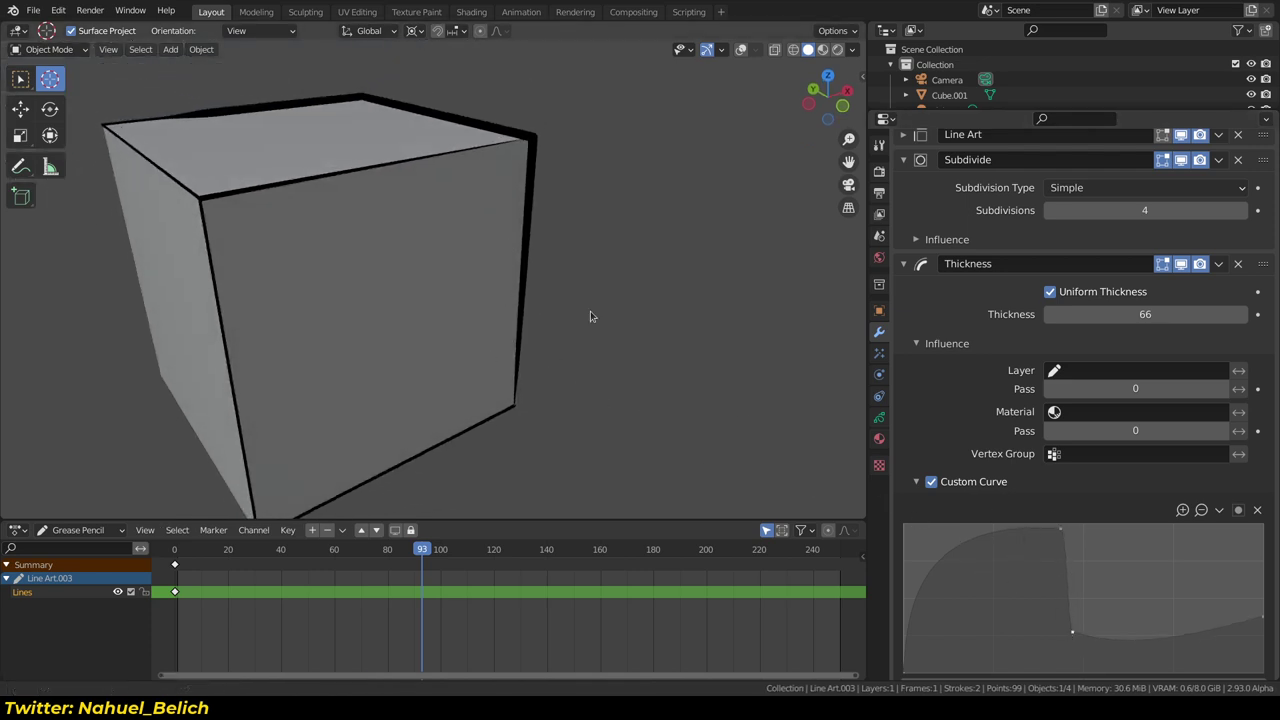
{"action": "scroll", "coordinate": [591, 317], "scroll_direction": "down", "scroll_amount": 2}
Restore Subdivisions to 5, orbit the cube, and expand the Line Art modifier settings
{"action": "left_click", "coordinate": [1242, 211]}
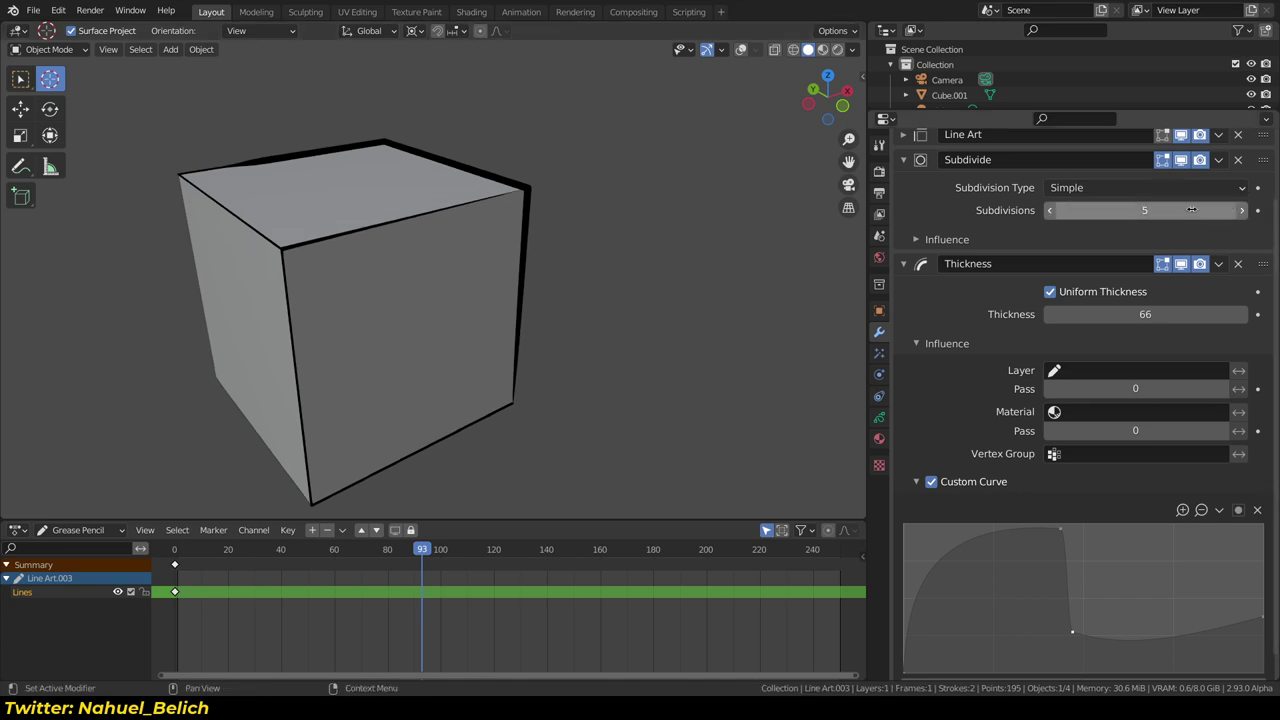
{"action": "mouse_move", "coordinate": [337, 204]}
{"action": "middle_mouse_down"}
{"action": "mouse_move", "coordinate": [364, 219]}
{"action": "mouse_move", "coordinate": [377, 289]}
{"action": "mouse_move", "coordinate": [366, 237]}
{"action": "middle_mouse_up"}
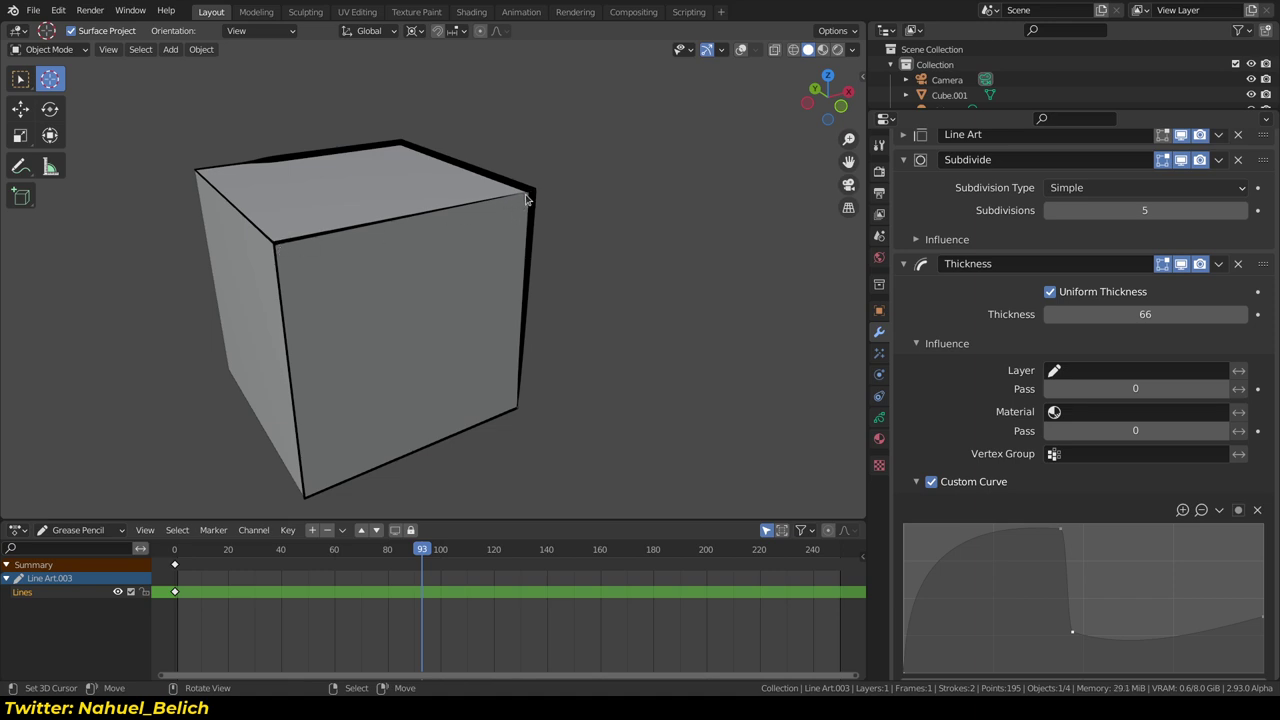
{"action": "scroll", "coordinate": [950, 300], "scroll_direction": "up", "scroll_amount": 2}
{"action": "left_click", "coordinate": [904, 206]}
{"action": "scroll", "coordinate": [979, 320], "scroll_direction": "down", "scroll_amount": 5}
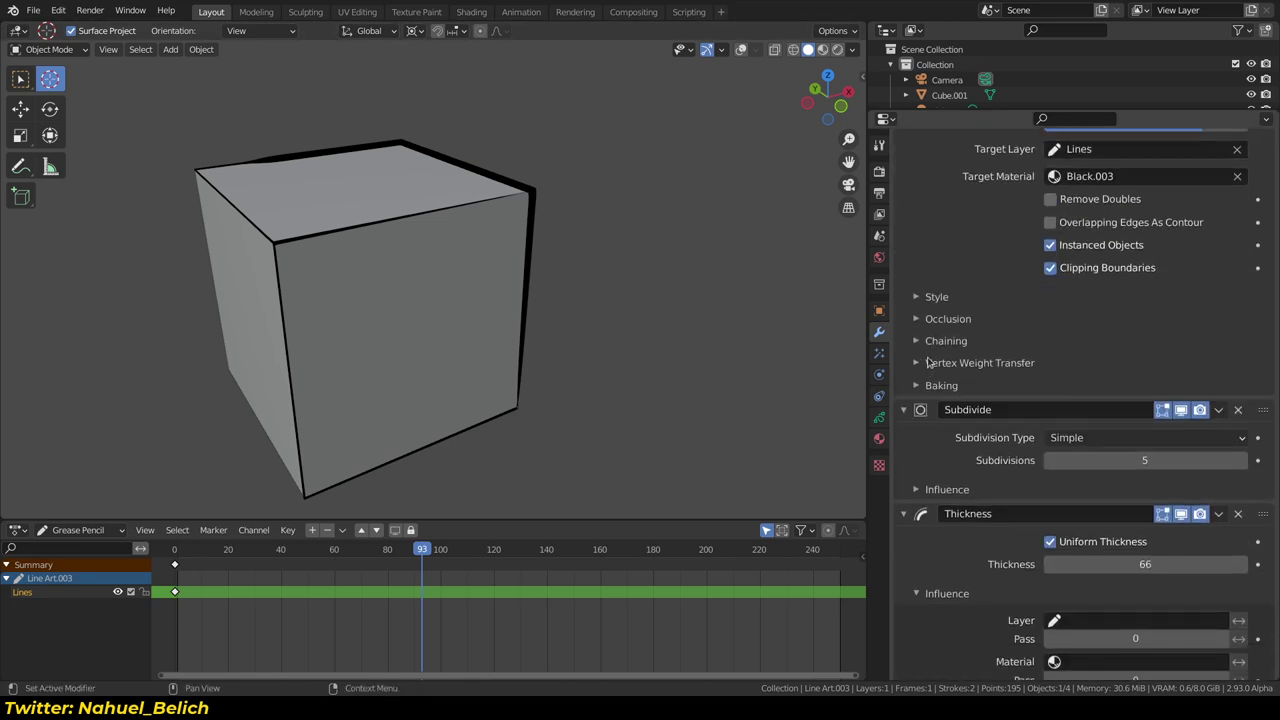
Expand Chaining and set the line art's Angle Splitting to 24°
{"action": "left_click", "coordinate": [940, 345]}
{"action": "left_click_drag", "start_coordinate": [1164, 460], "coordinate": [1250, 460]}
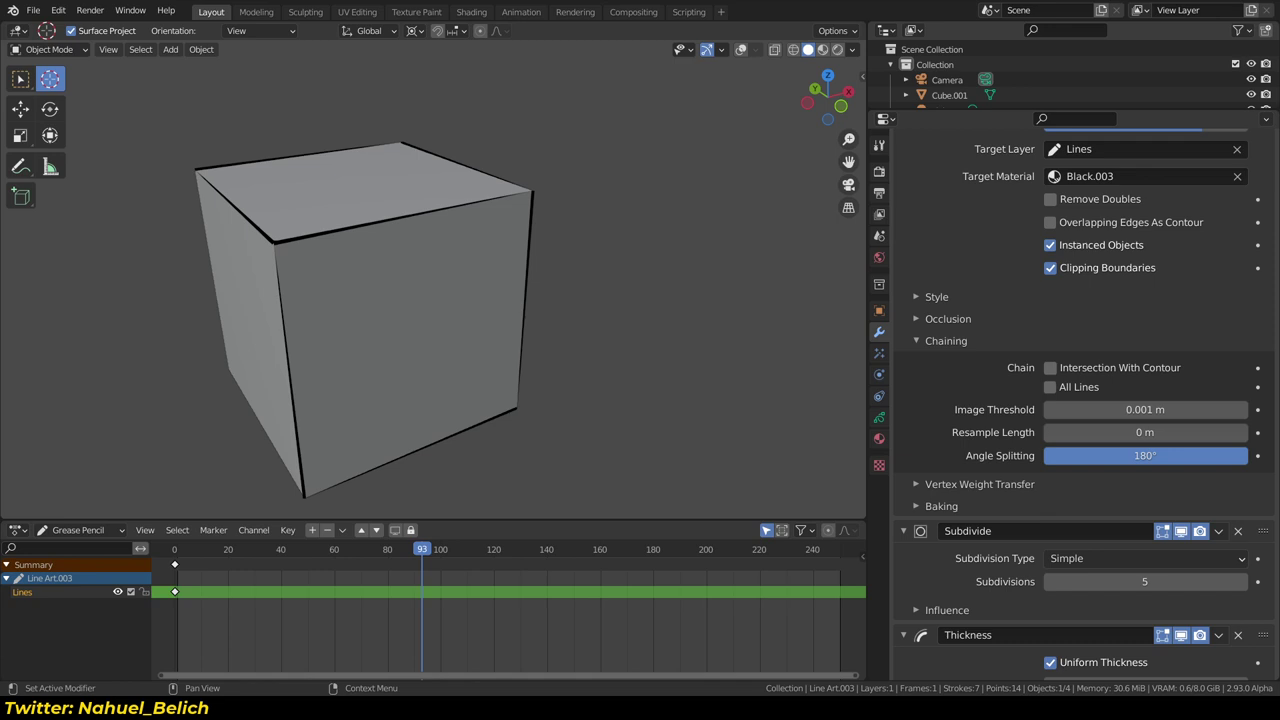
{"action": "left_click_drag", "start_coordinate": [1136, 458], "coordinate": [1052, 458]}
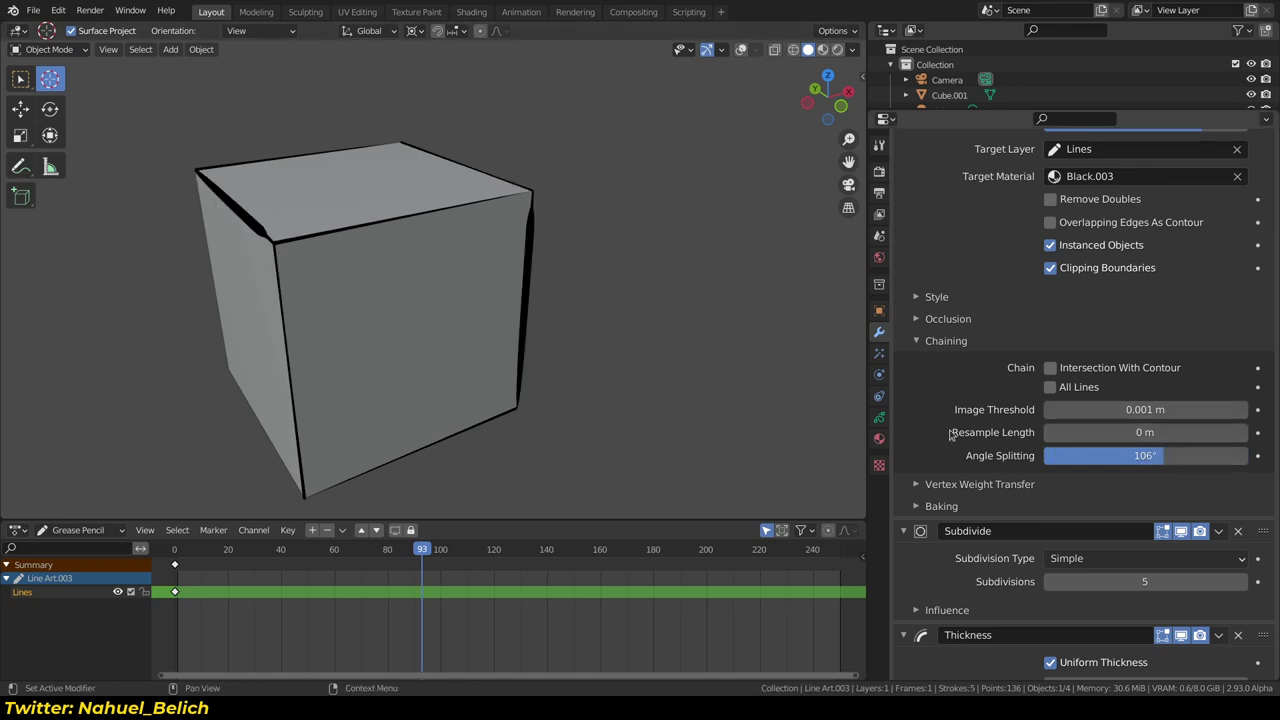
{"action": "left_click_drag", "start_coordinate": [1145, 456], "coordinate": [1066, 456]}
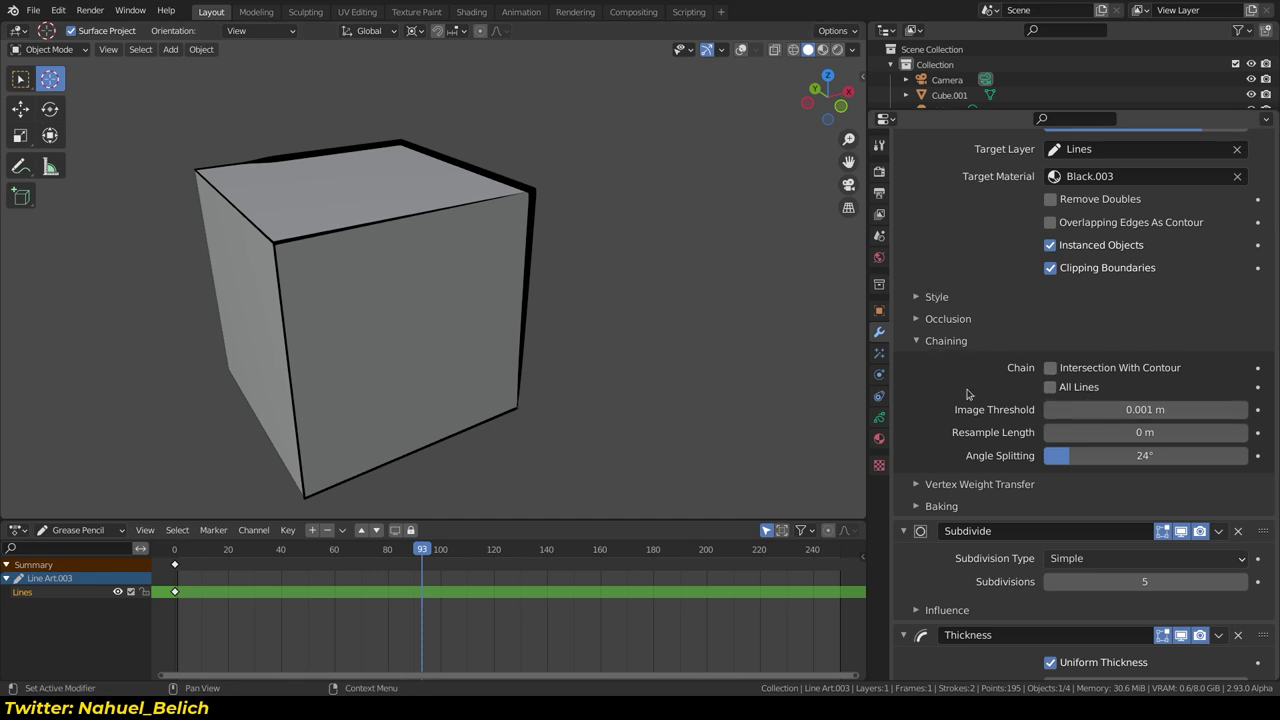
Reshape the Thickness modifier's custom curve, nudging its peak point left
{"action": "scroll", "coordinate": [960, 362], "scroll_direction": "down", "scroll_amount": 4}
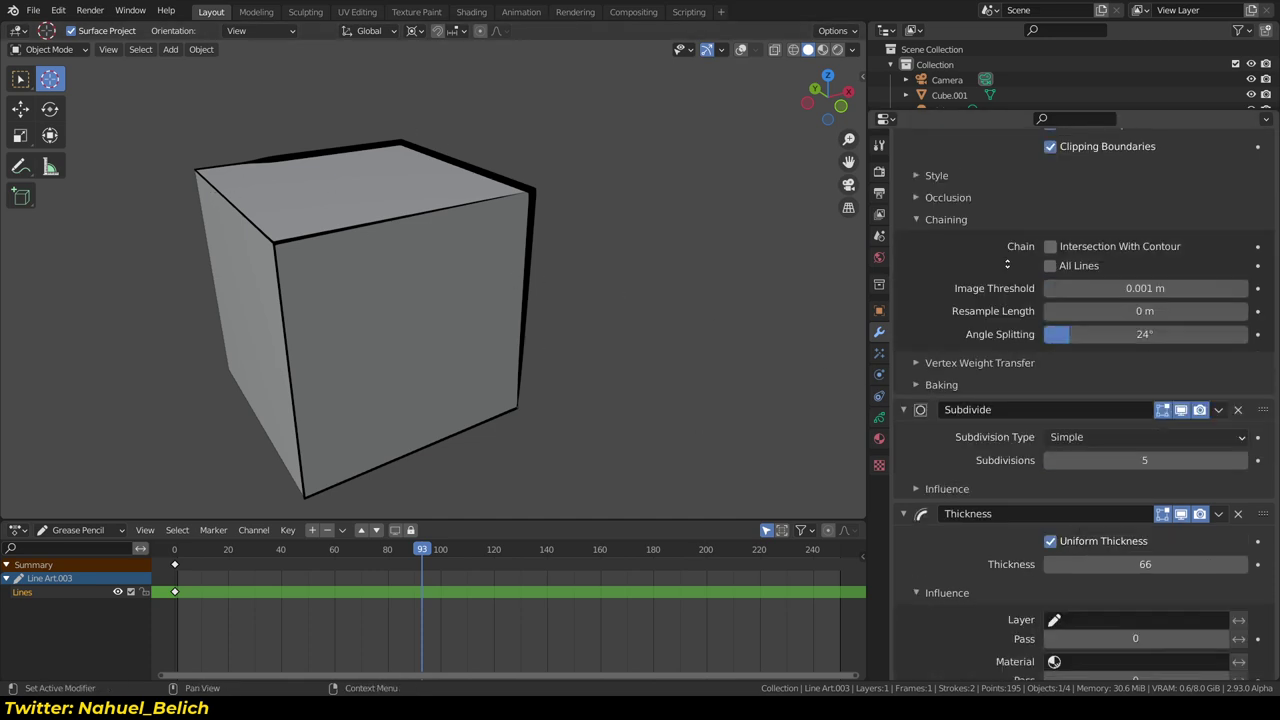
{"action": "scroll", "coordinate": [963, 361], "scroll_direction": "down", "scroll_amount": 1}
{"action": "scroll", "coordinate": [965, 360], "scroll_direction": "down", "scroll_amount": 4}
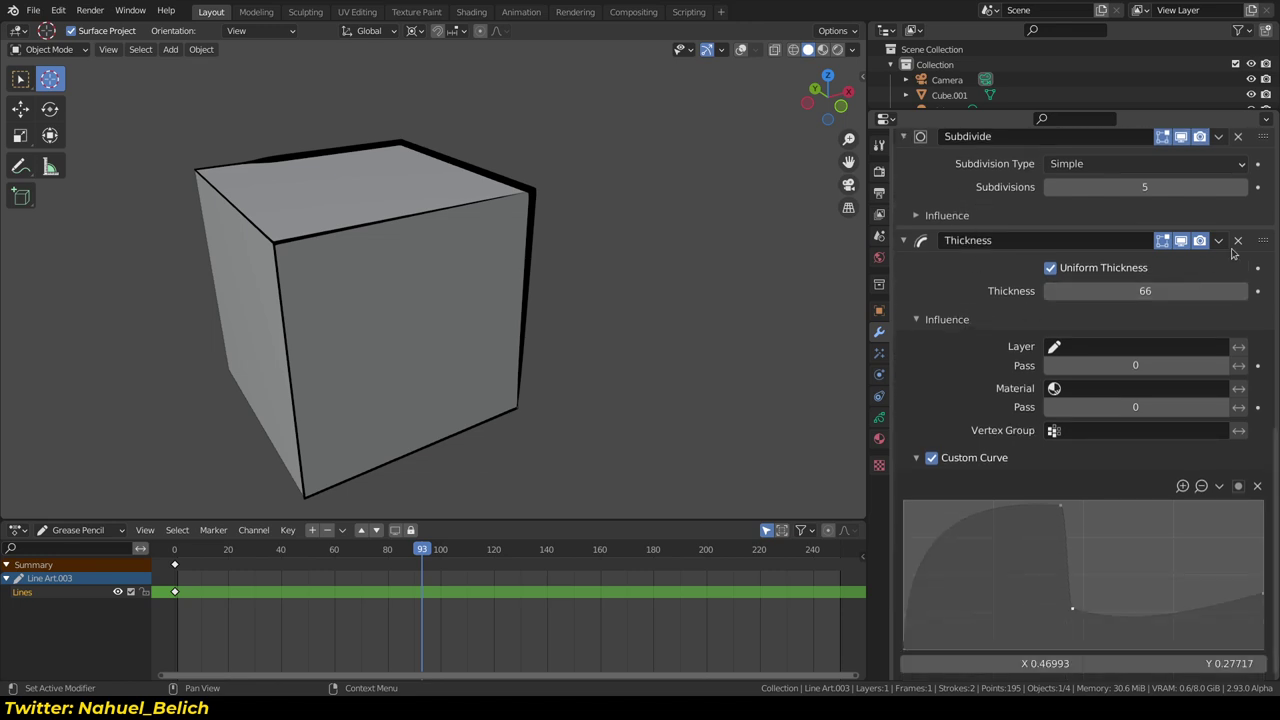
{"action": "left_click_drag", "start_coordinate": [1075, 570], "coordinate": [1129, 562]}
{"action": "left_click_drag", "start_coordinate": [1056, 507], "coordinate": [1050, 514]}
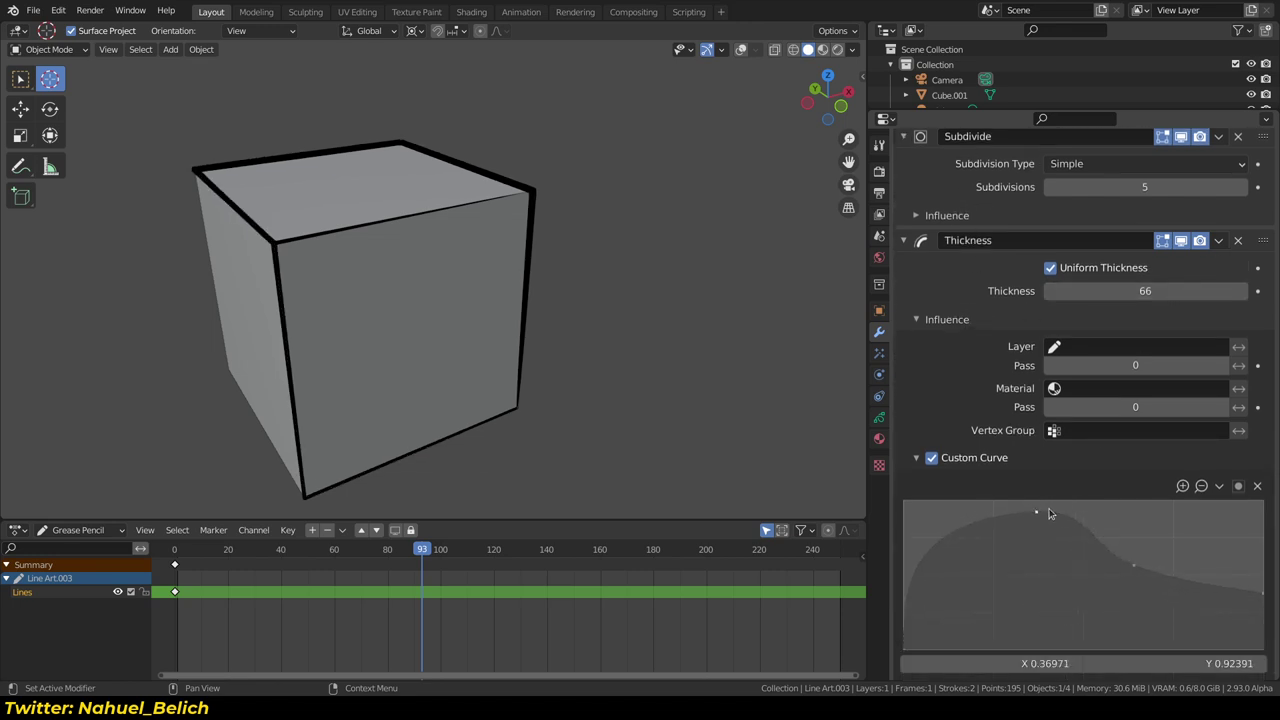
{"action": "mouse_move", "coordinate": [1108, 551]}
{"action": "left_mouse_down"}
{"action": "mouse_move", "coordinate": [1161, 583]}
{"action": "mouse_move", "coordinate": [1150, 624]}
{"action": "left_mouse_up"}
Delete the Thickness modifier, collapse Subdivide and Line Art, and show the Add Modifier list
{"action": "scroll", "coordinate": [1240, 530], "scroll_direction": "up", "scroll_amount": 1}
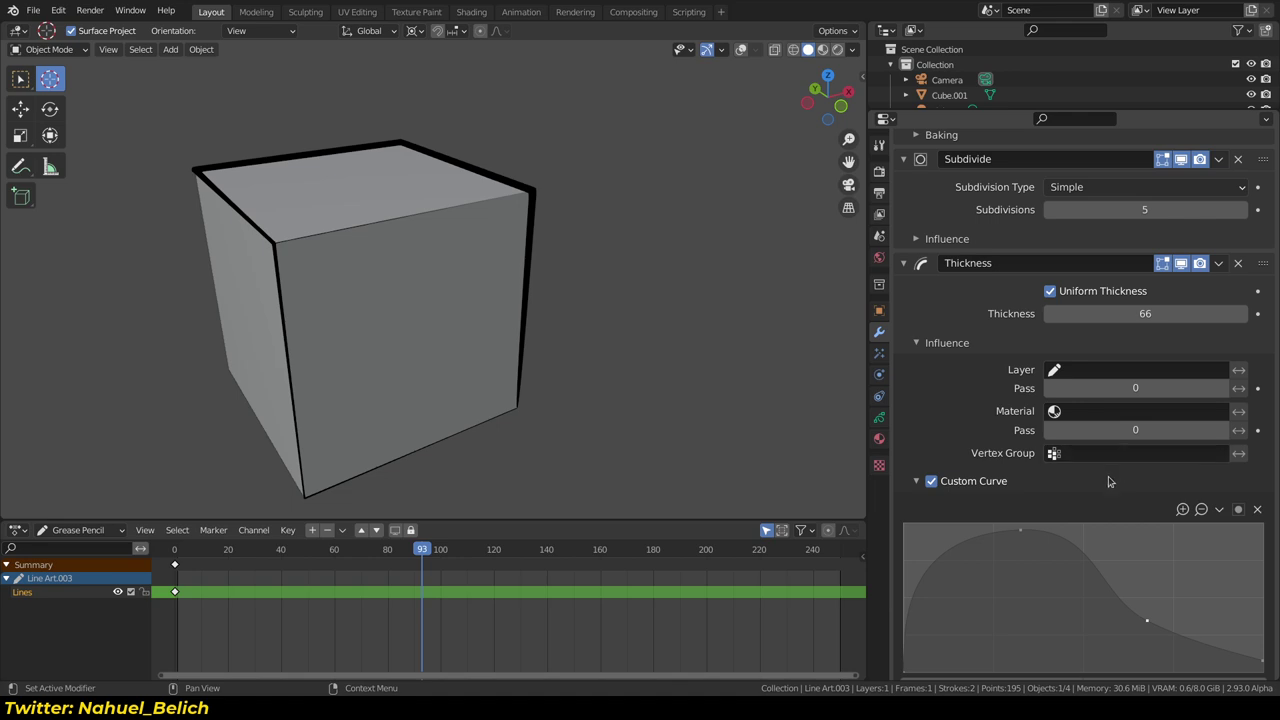
{"action": "scroll", "coordinate": [910, 262], "scroll_direction": "up", "scroll_amount": 8}
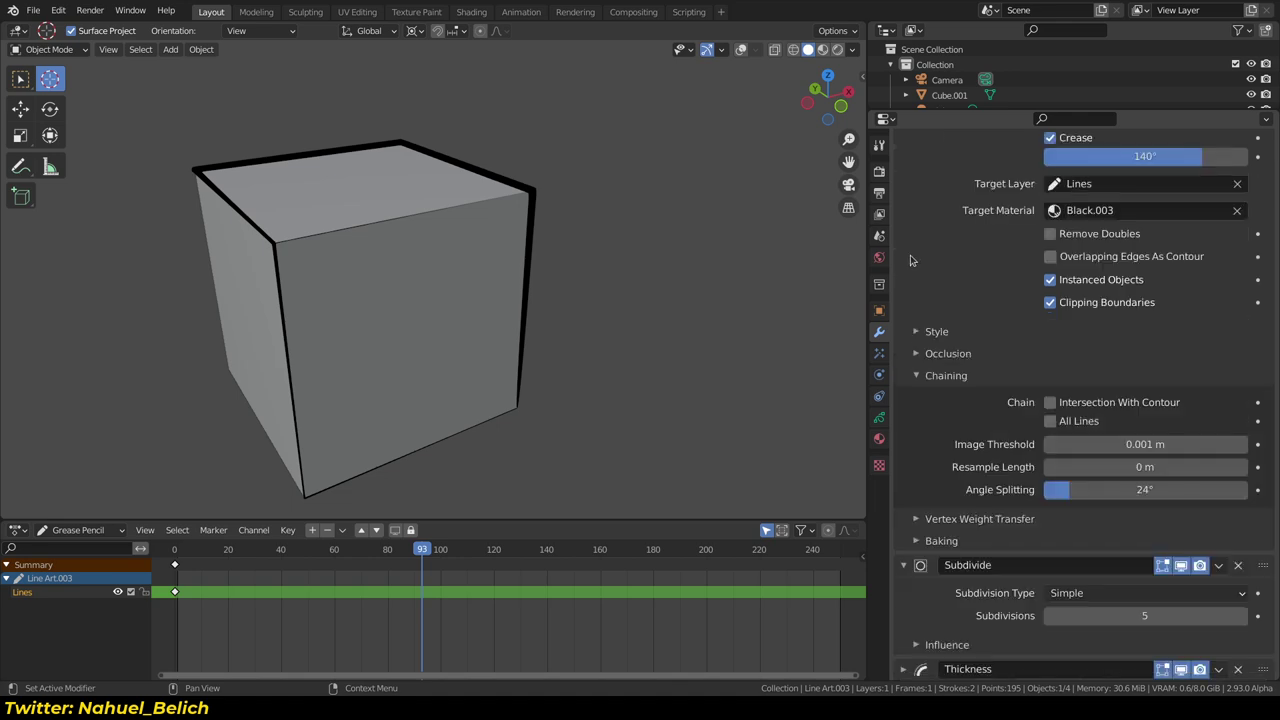
{"action": "left_click", "coordinate": [1238, 669]}
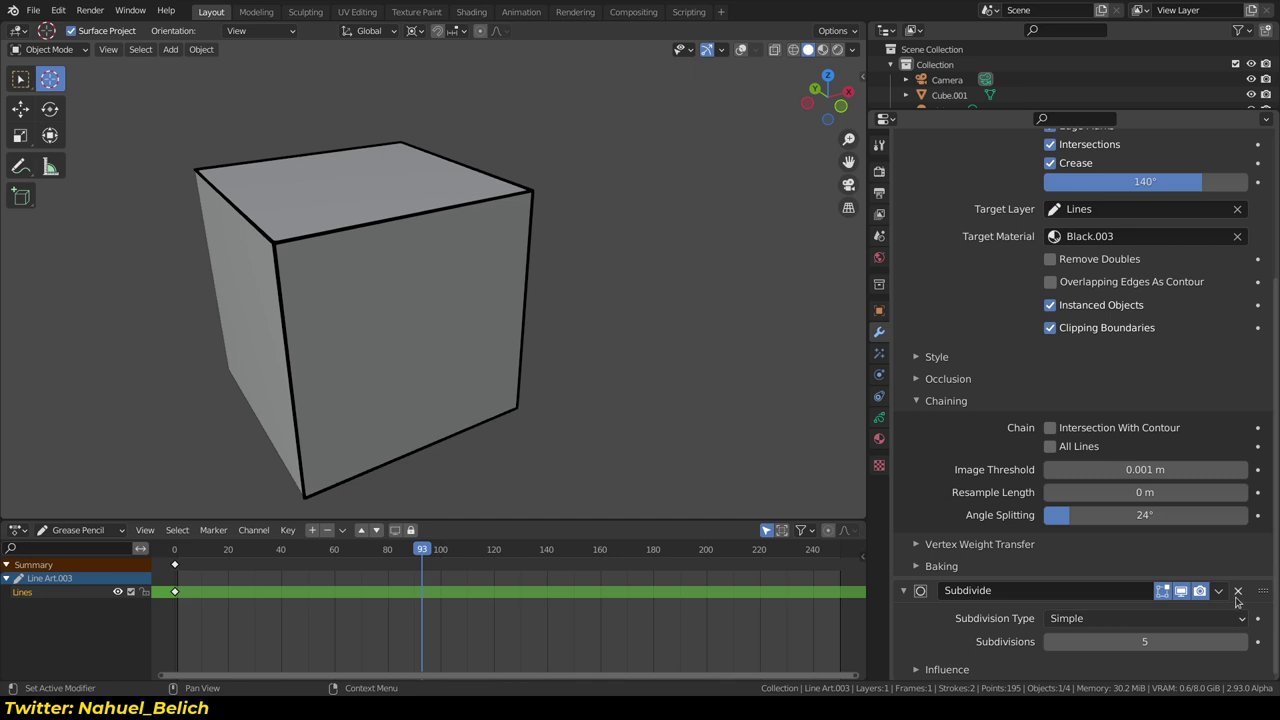
{"action": "left_click", "coordinate": [903, 592]}
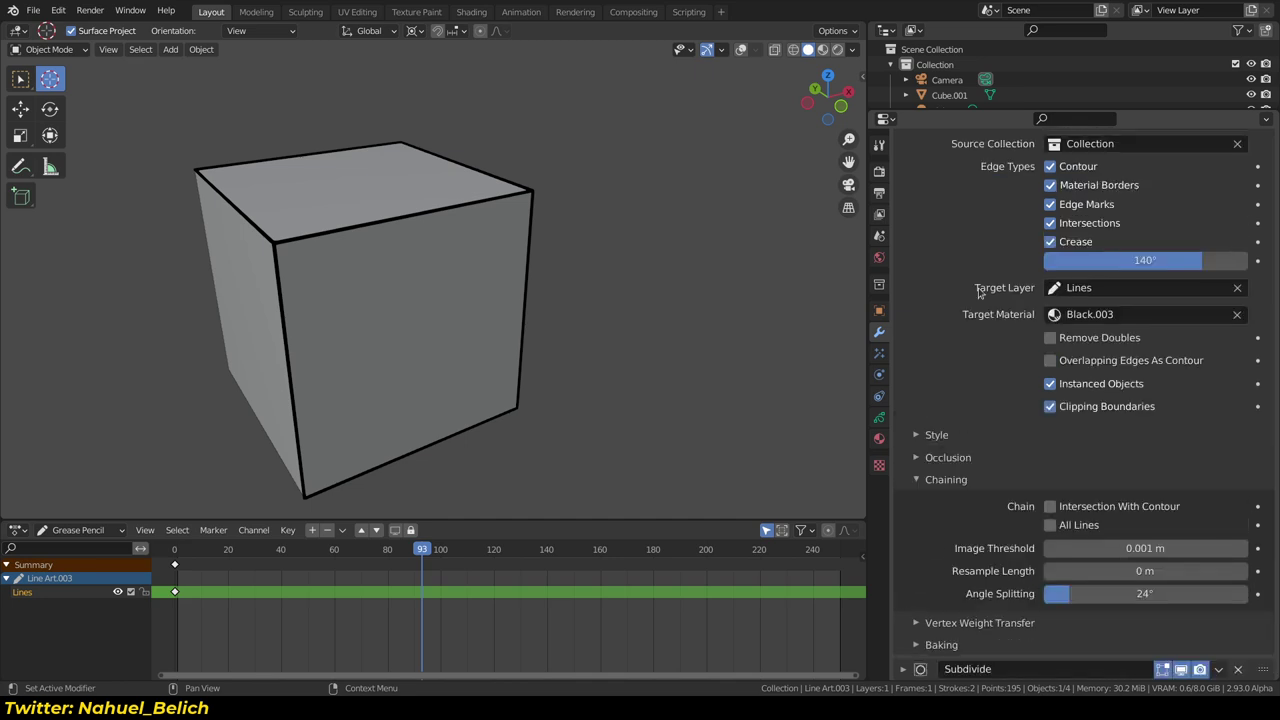
{"action": "scroll", "coordinate": [979, 291], "scroll_direction": "up", "scroll_amount": 5}
{"action": "left_click", "coordinate": [908, 210]}
{"action": "left_click", "coordinate": [930, 178]}
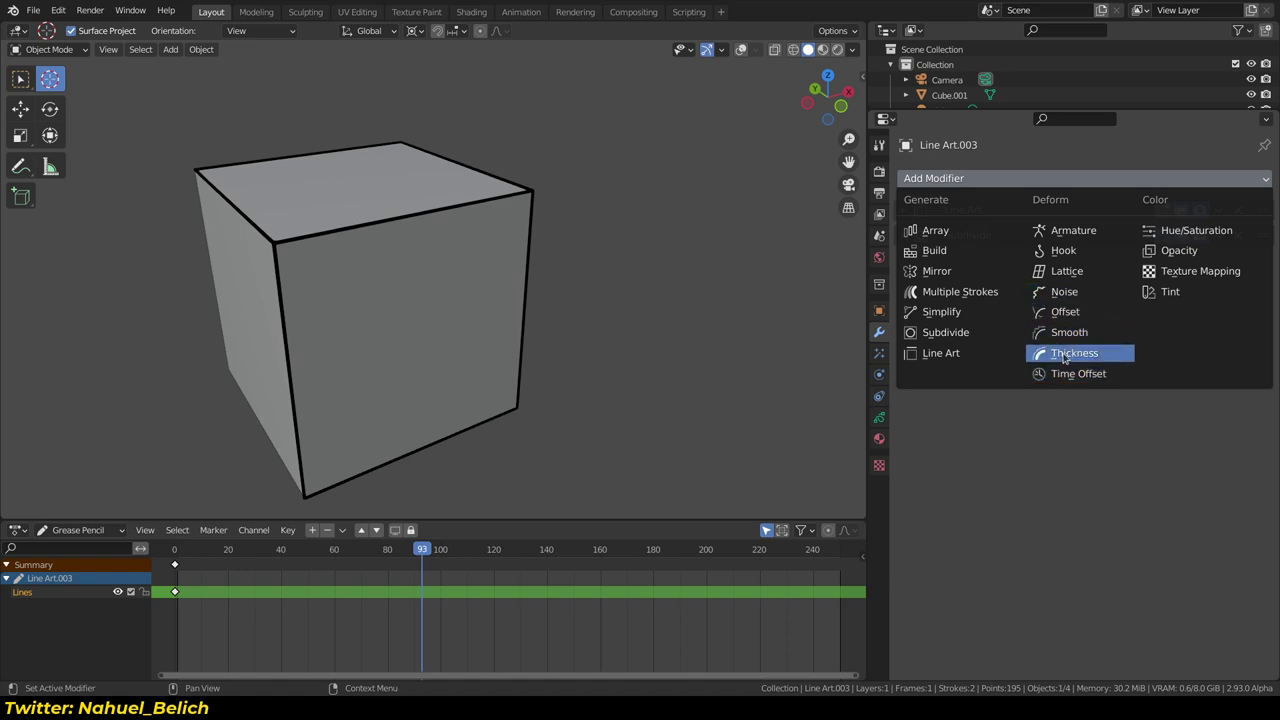
Add a Smooth modifier (Factor 0.922, Repeat 5) to round the cube's outlines
{"action": "left_click", "coordinate": [1066, 335]}
{"action": "mouse_move", "coordinate": [1144, 312]}
{"action": "left_mouse_down"}
{"action": "mouse_move", "coordinate": [1200, 312]}
{"action": "mouse_move", "coordinate": [1170, 334]}
{"action": "left_mouse_up"}
{"action": "mouse_move", "coordinate": [760, 318]}
{"action": "middle_mouse_down"}
{"action": "mouse_move", "coordinate": [563, 309]}
{"action": "mouse_move", "coordinate": [556, 249]}
{"action": "middle_mouse_up"}
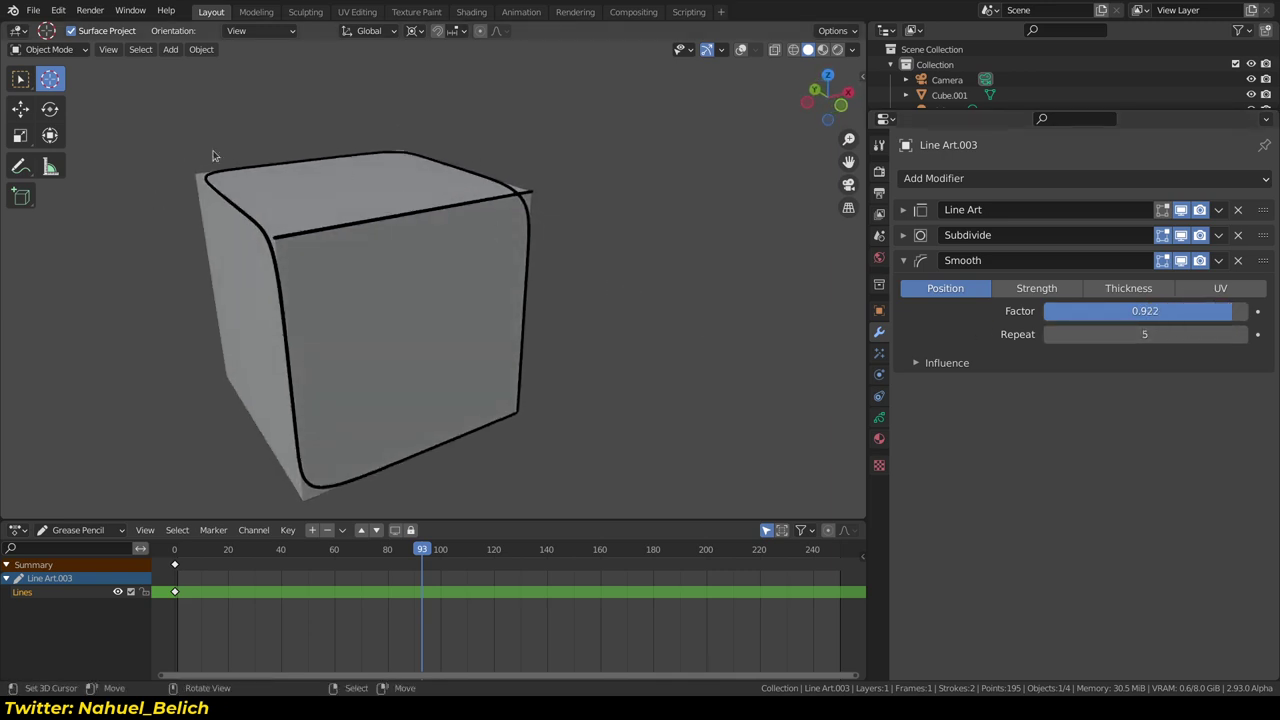
{"action": "middle_click_drag", "start_coordinate": [353, 215], "coordinate": [335, 276]}
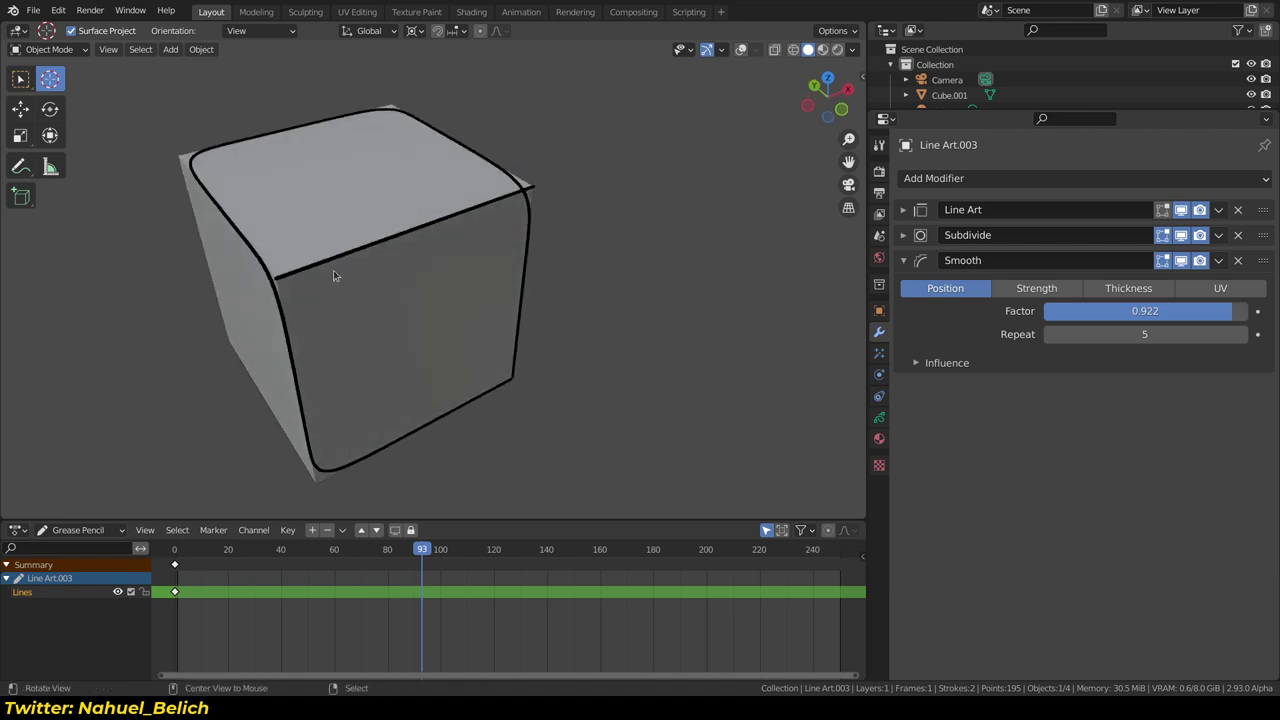
{"action": "mouse_move", "coordinate": [533, 183]}
{"action": "middle_mouse_down"}
{"action": "mouse_move", "coordinate": [423, 209]}
{"action": "mouse_move", "coordinate": [523, 195]}
{"action": "middle_mouse_up"}
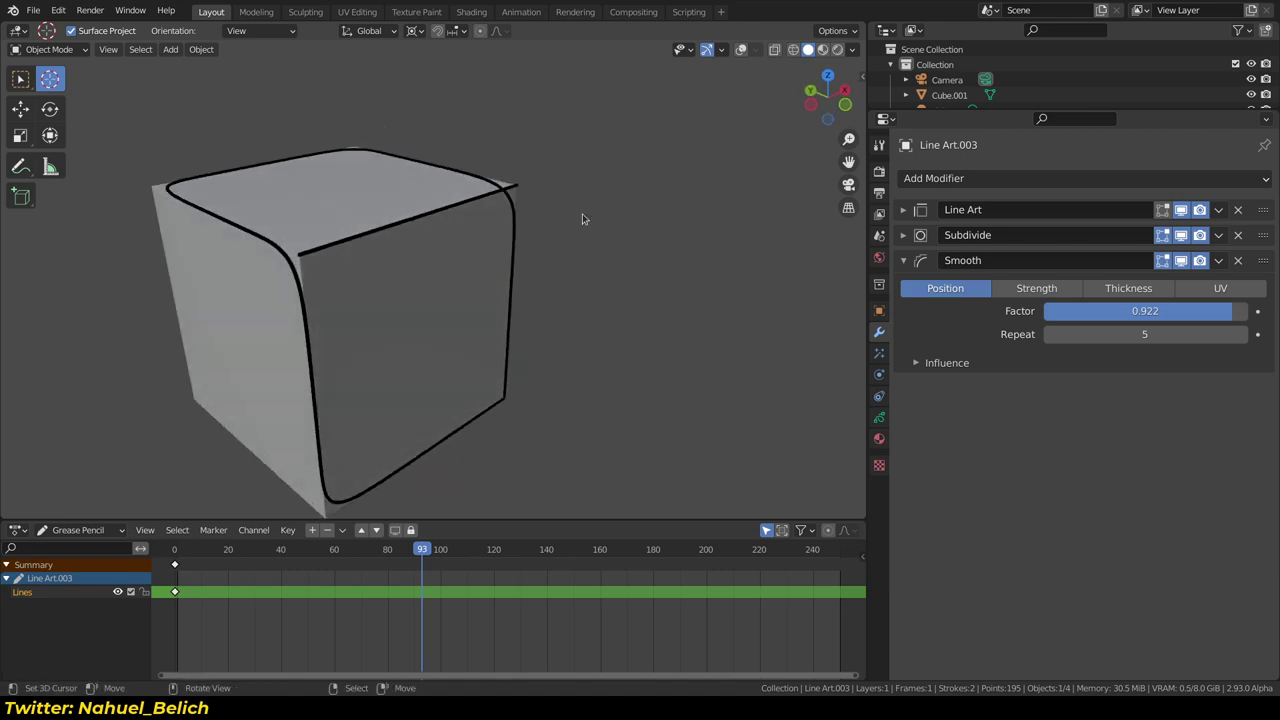
Lower Angle Splitting to 17°, collapse the panels, and show the Add Modifier list
{"action": "left_click", "coordinate": [903, 210]}
{"action": "scroll", "coordinate": [1181, 464], "scroll_direction": "down", "scroll_amount": 5}
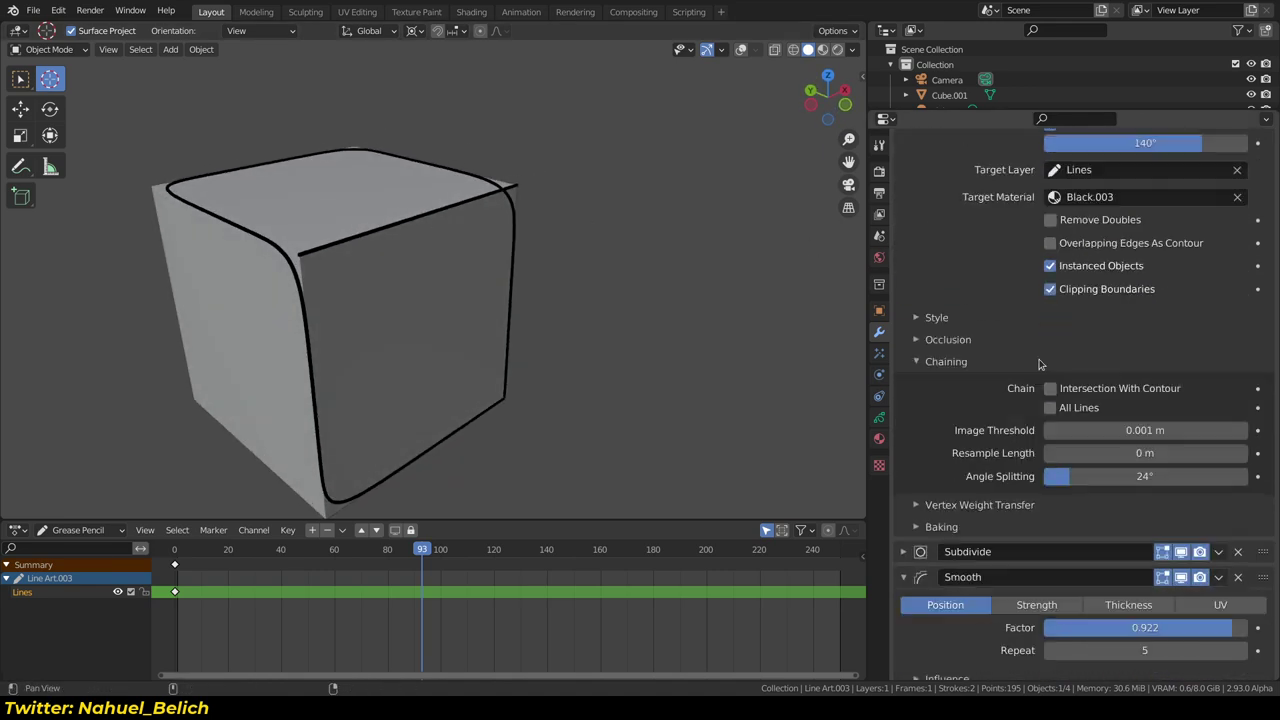
{"action": "mouse_move", "coordinate": [1094, 470]}
{"action": "left_mouse_down"}
{"action": "mouse_move", "coordinate": [1245, 467]}
{"action": "mouse_move", "coordinate": [1063, 467]}
{"action": "left_mouse_up"}
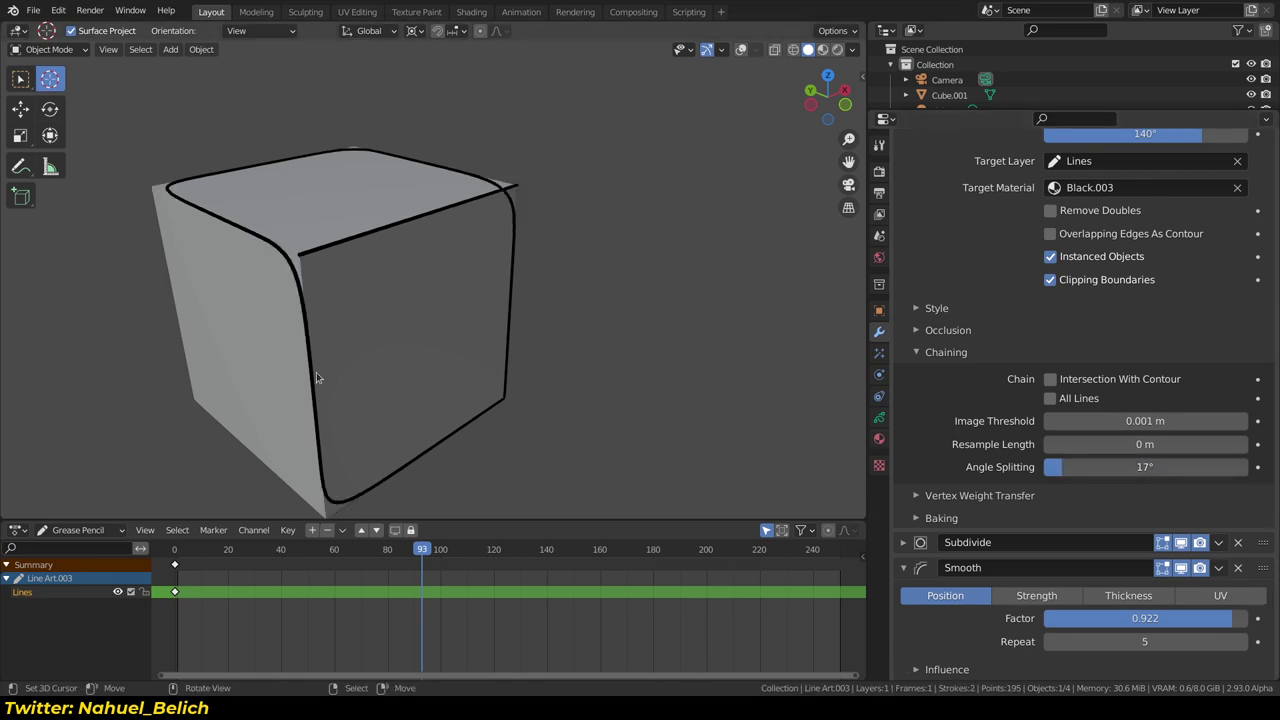
{"action": "middle_click_drag", "start_coordinate": [684, 340], "coordinate": [710, 350]}
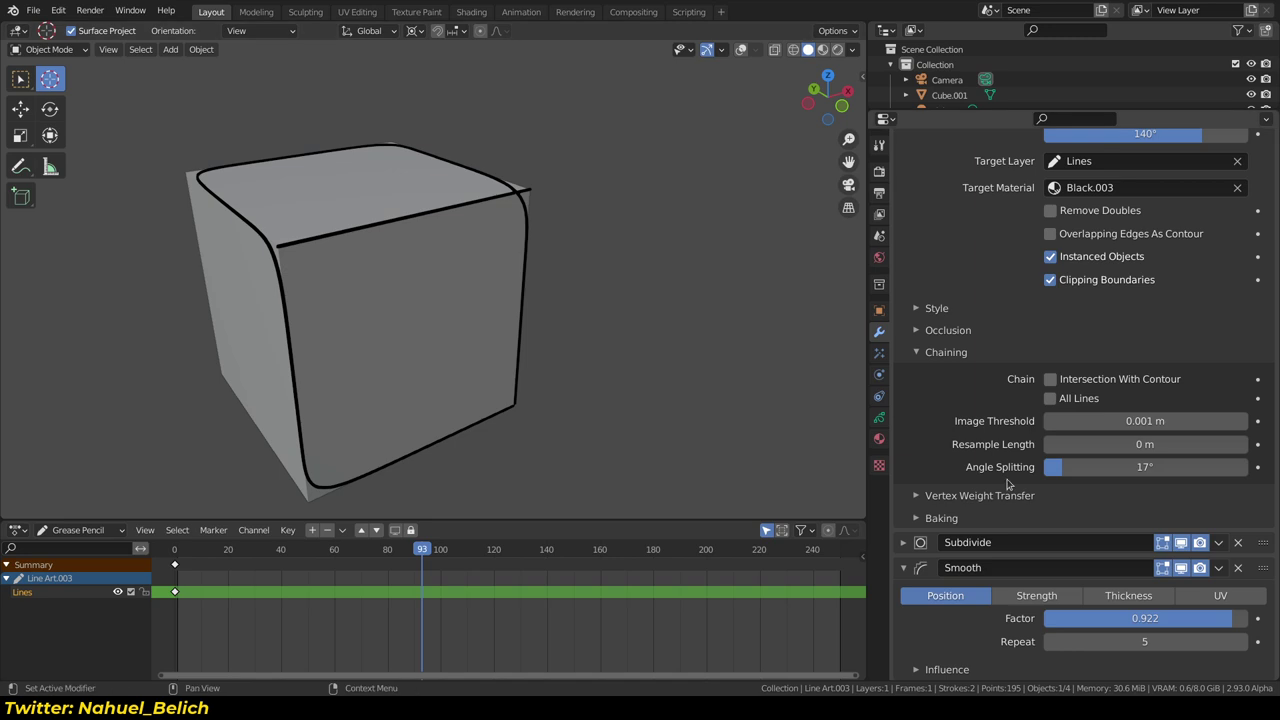
{"action": "left_click", "coordinate": [912, 346]}
{"action": "scroll", "coordinate": [929, 229], "scroll_direction": "up", "scroll_amount": 5}
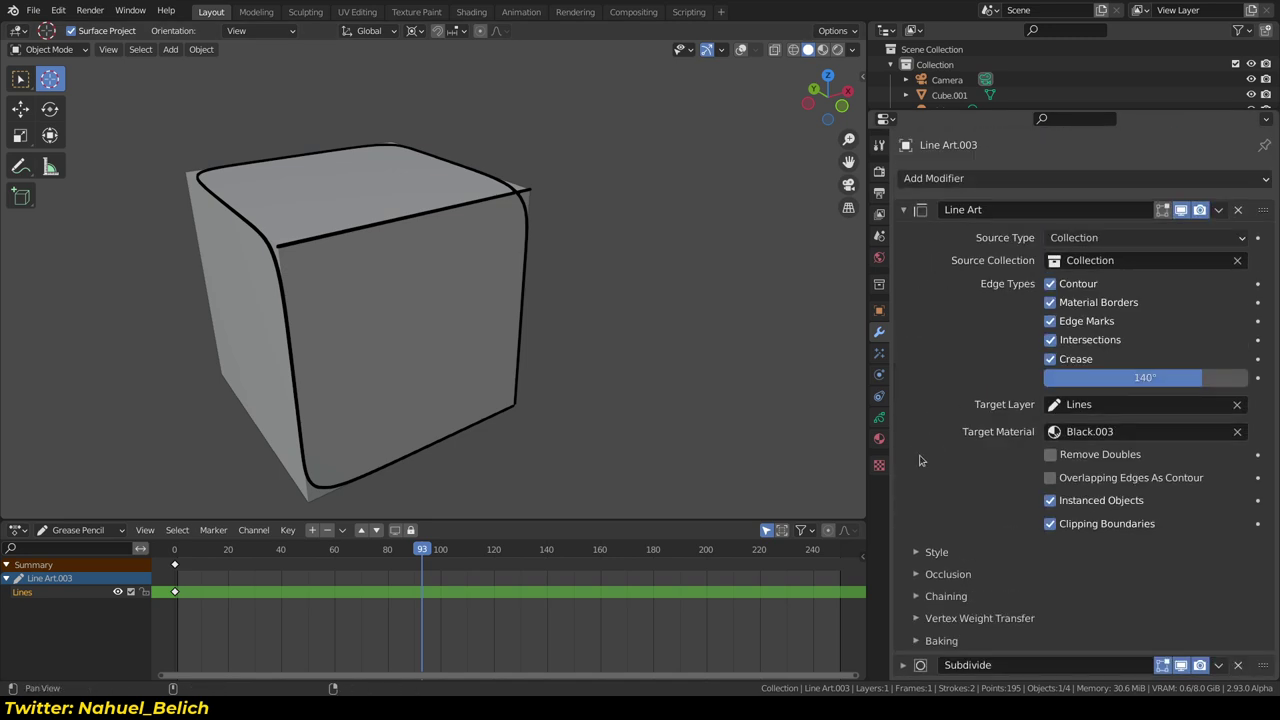
{"action": "left_click", "coordinate": [903, 209]}
{"action": "left_click", "coordinate": [903, 363]}
{"action": "left_click", "coordinate": [960, 178]}
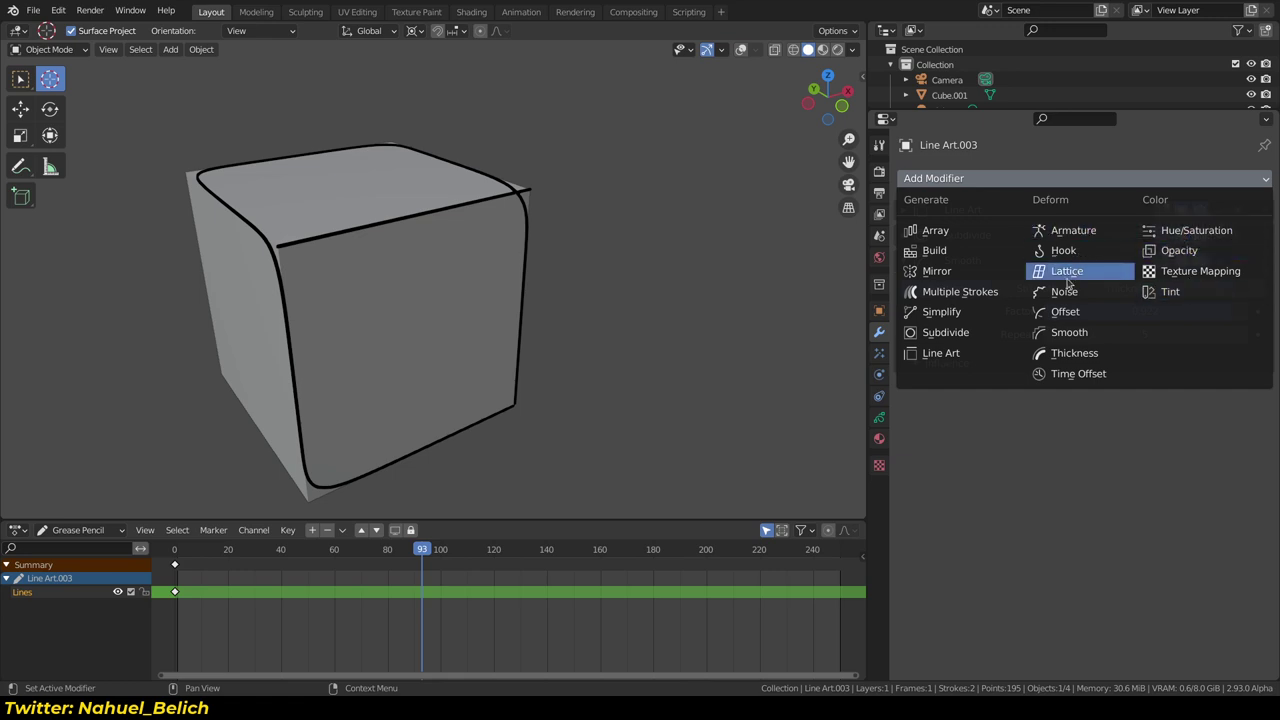
Add a Simplify modifier with 4 iterations and tint the Black.003 stroke colour magenta-pink
{"action": "left_click", "coordinate": [975, 316]}
{"action": "left_click_drag", "start_coordinate": [1133, 438], "coordinate": [1110, 440]}
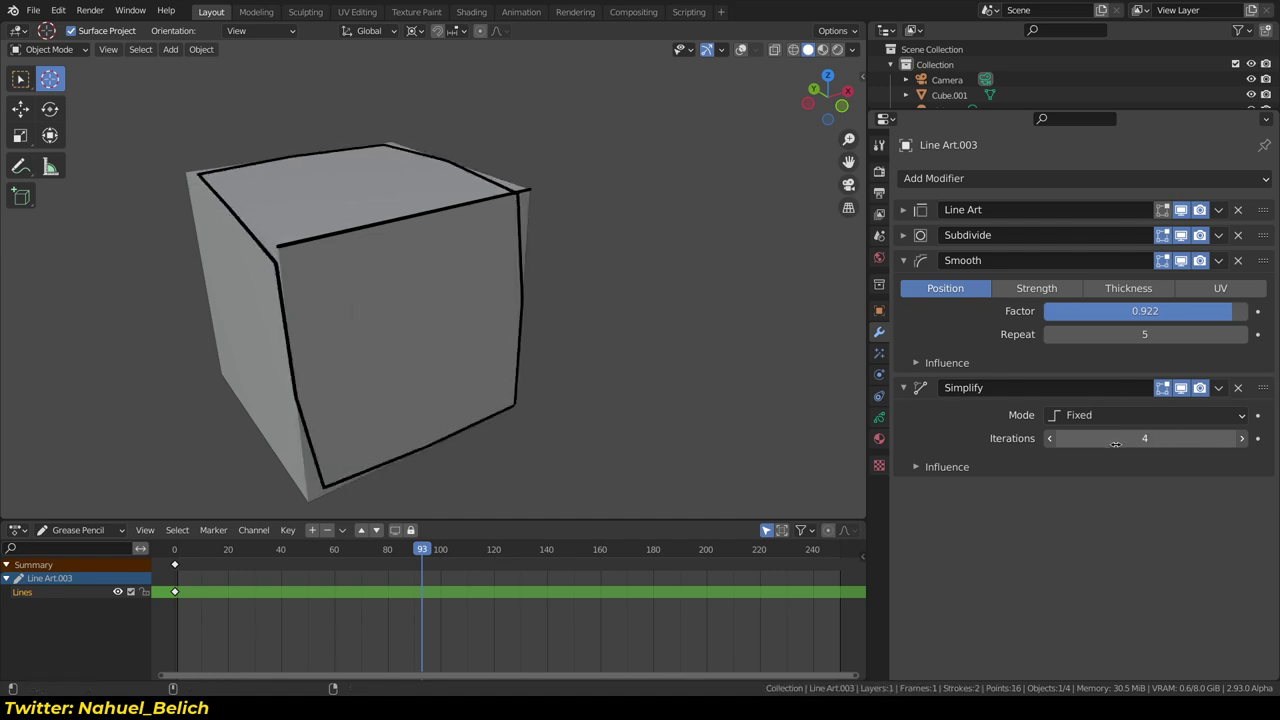
{"action": "left_click", "coordinate": [880, 440]}
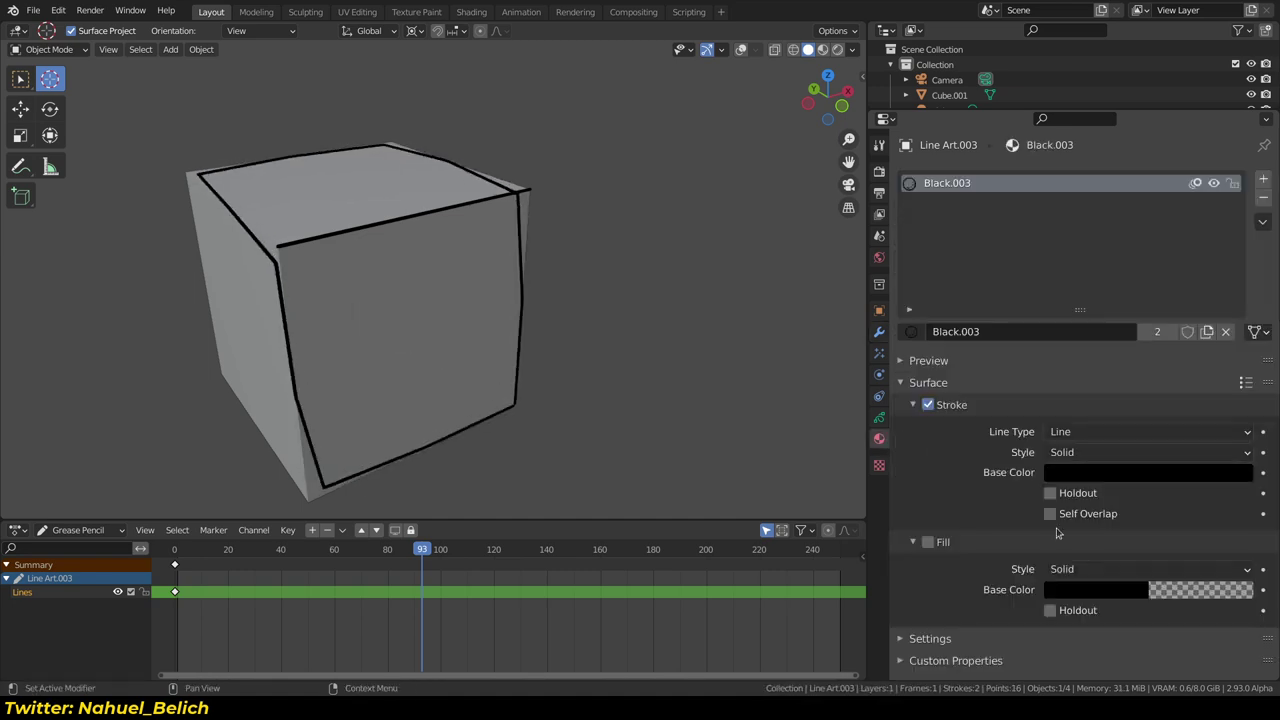
{"action": "left_click", "coordinate": [1111, 473]}
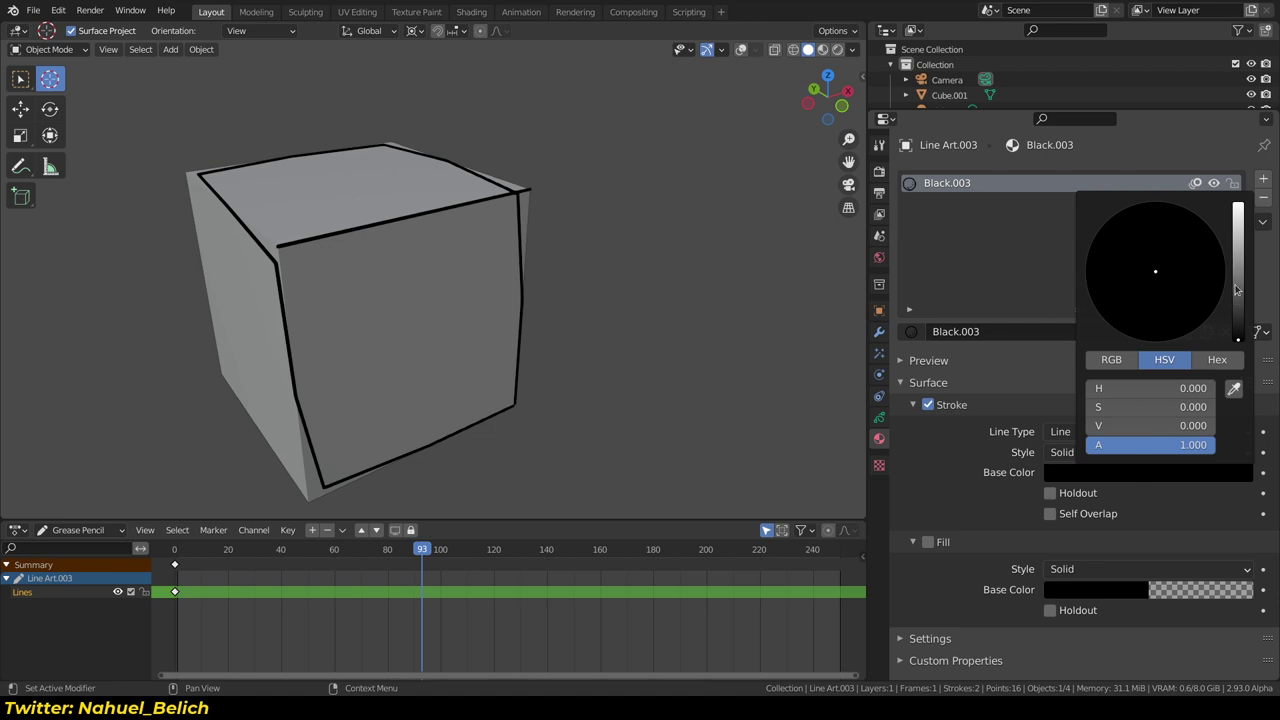
{"action": "left_click_drag", "start_coordinate": [1236, 290], "coordinate": [1238, 268]}
{"action": "left_click_drag", "start_coordinate": [1120, 290], "coordinate": [1170, 280]}
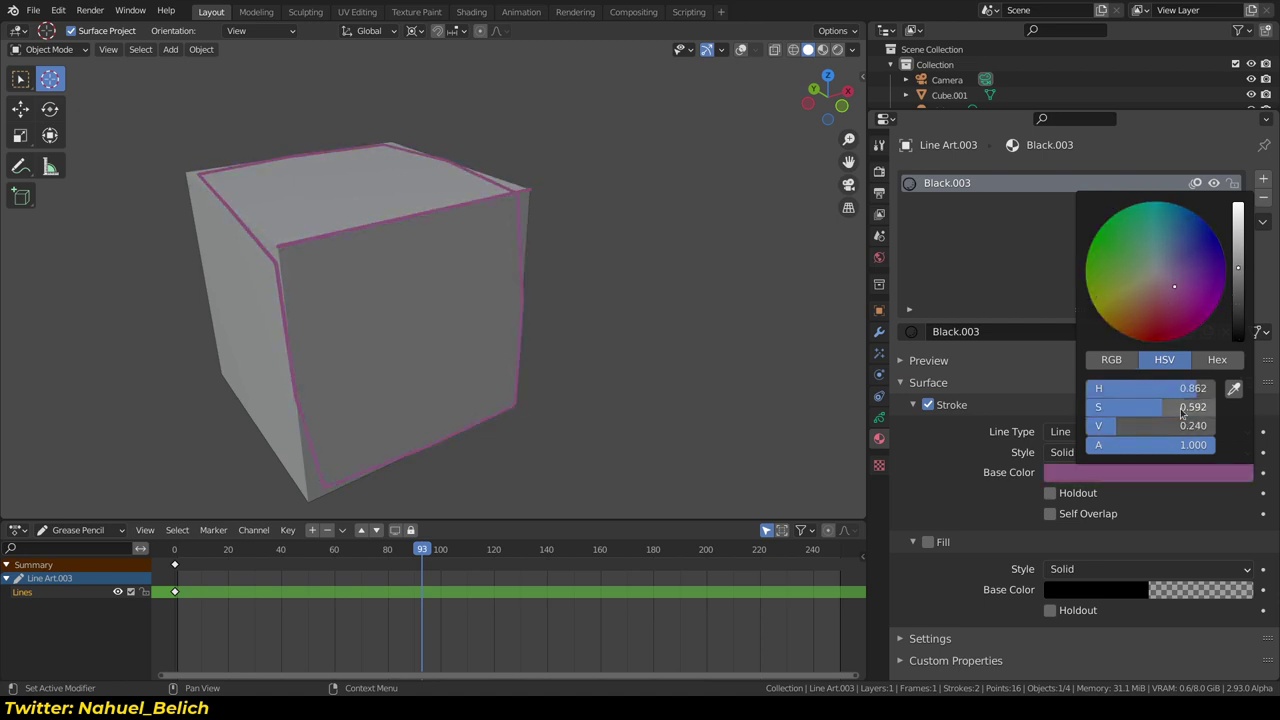
{"action": "left_click_drag", "start_coordinate": [1183, 425], "coordinate": [1154, 428]}
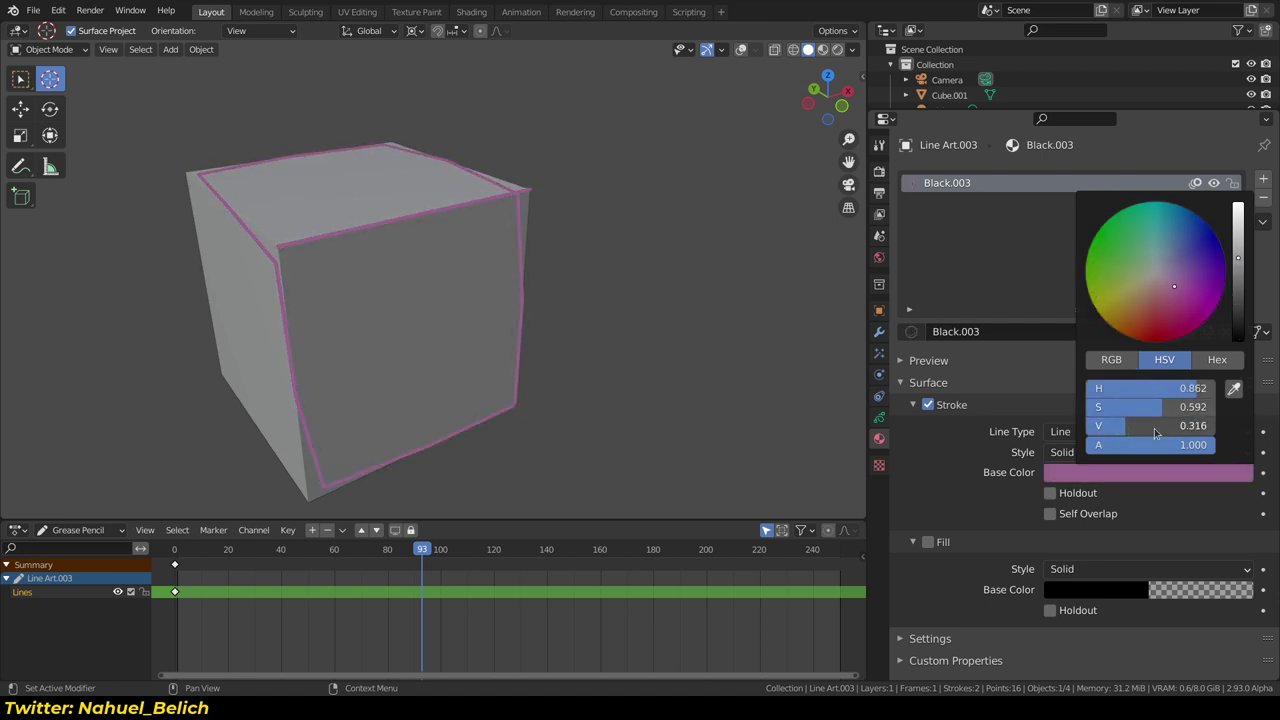
Open Lineart1.blend without saving the current file, landing on its compositing nodes
{"action": "left_click", "coordinate": [33, 10]}
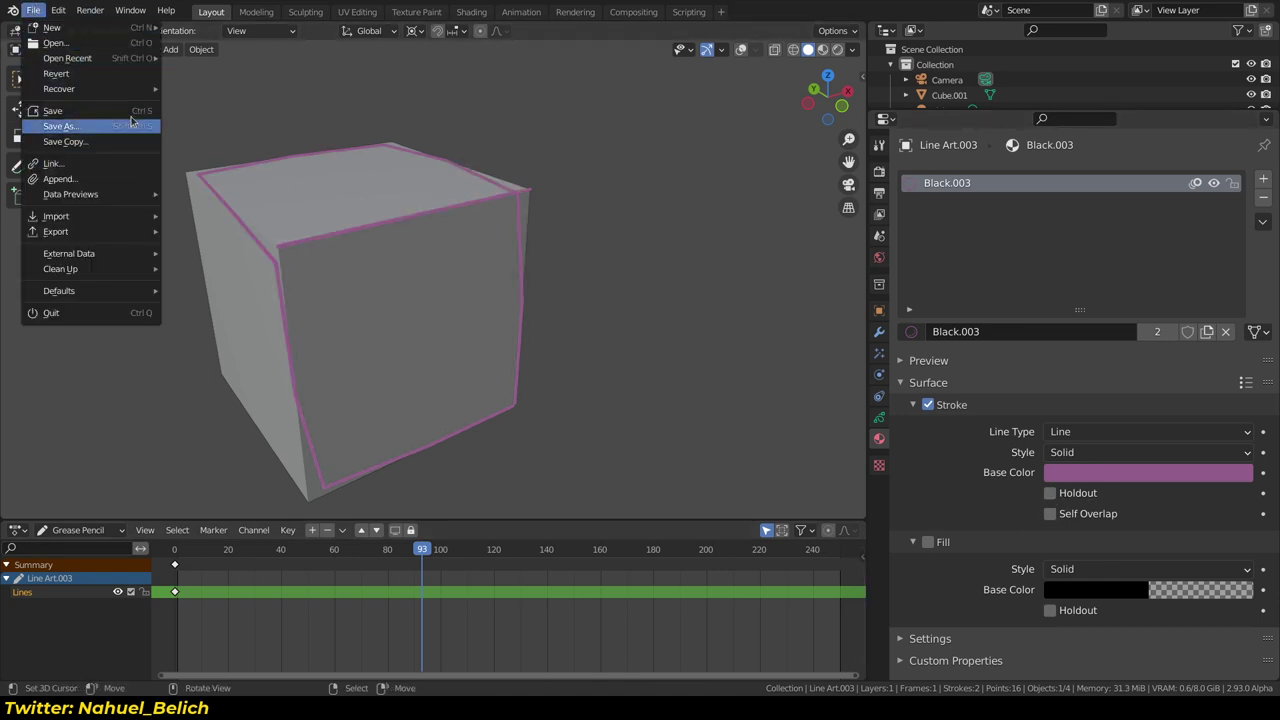
{"action": "mouse_move", "coordinate": [90, 89]}
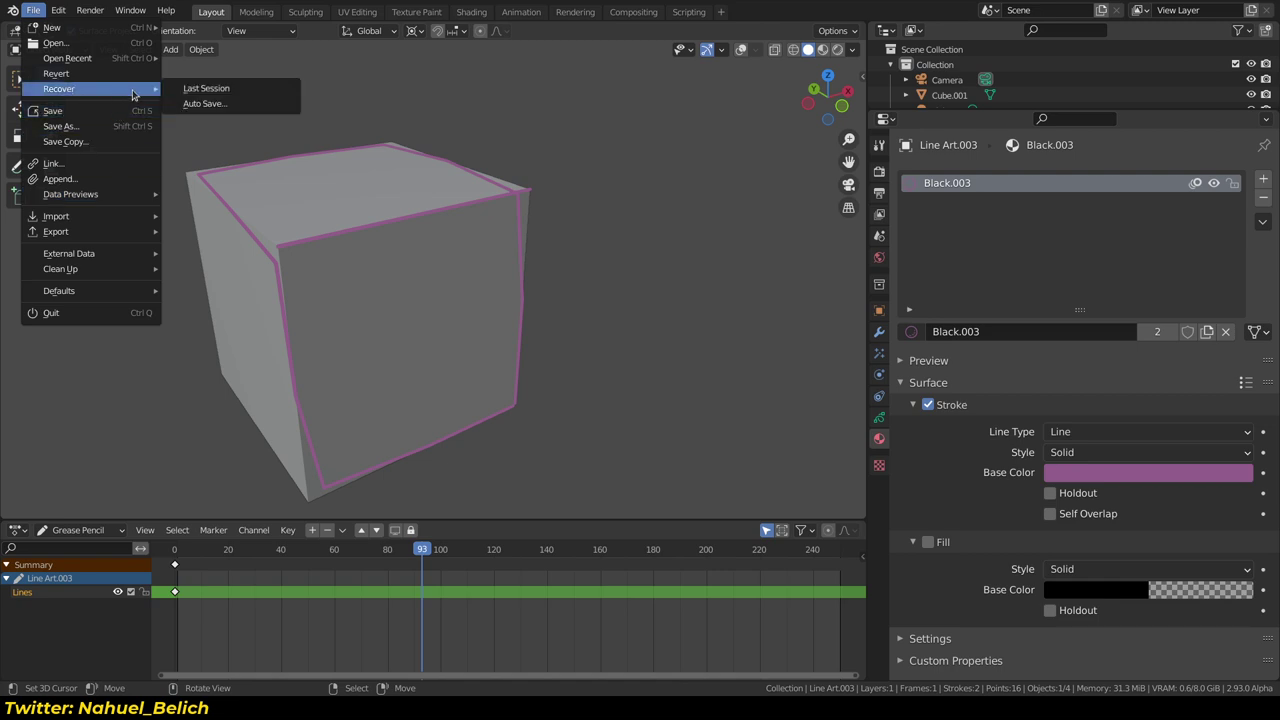
{"action": "mouse_move", "coordinate": [67, 58]}
{"action": "left_click", "coordinate": [178, 58]}
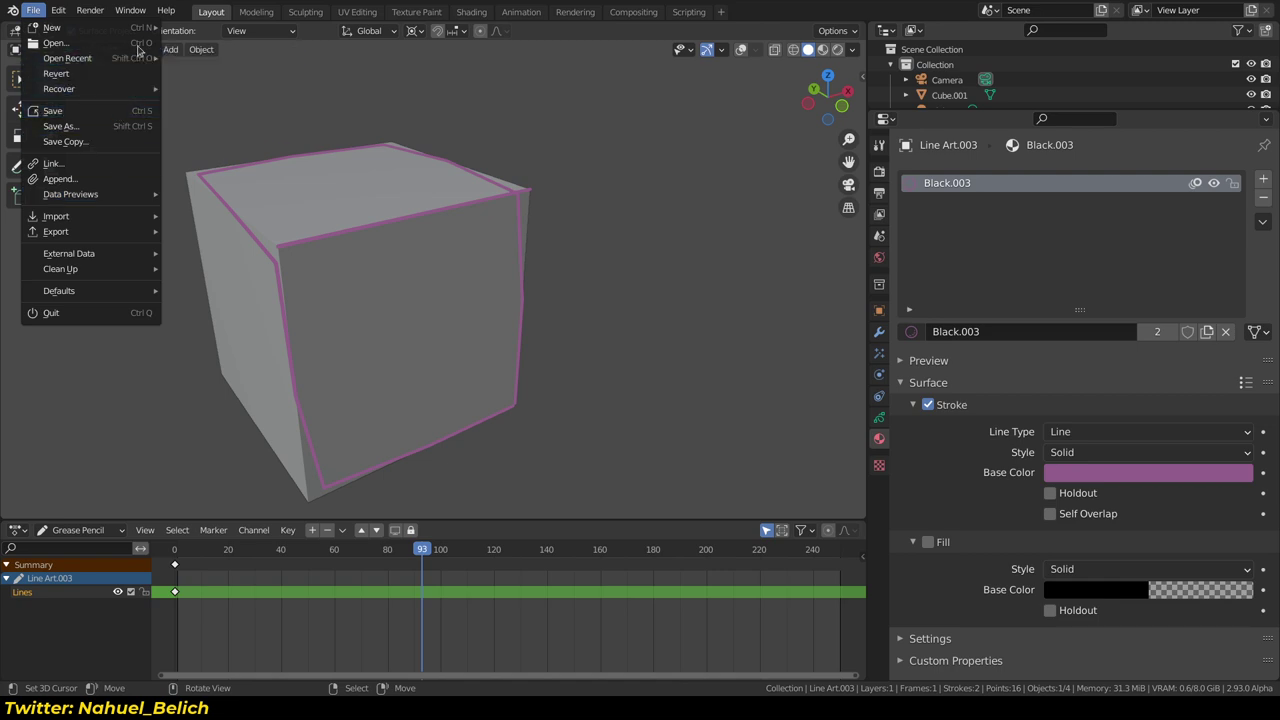
{"action": "key", "text": "ctrl+o"}
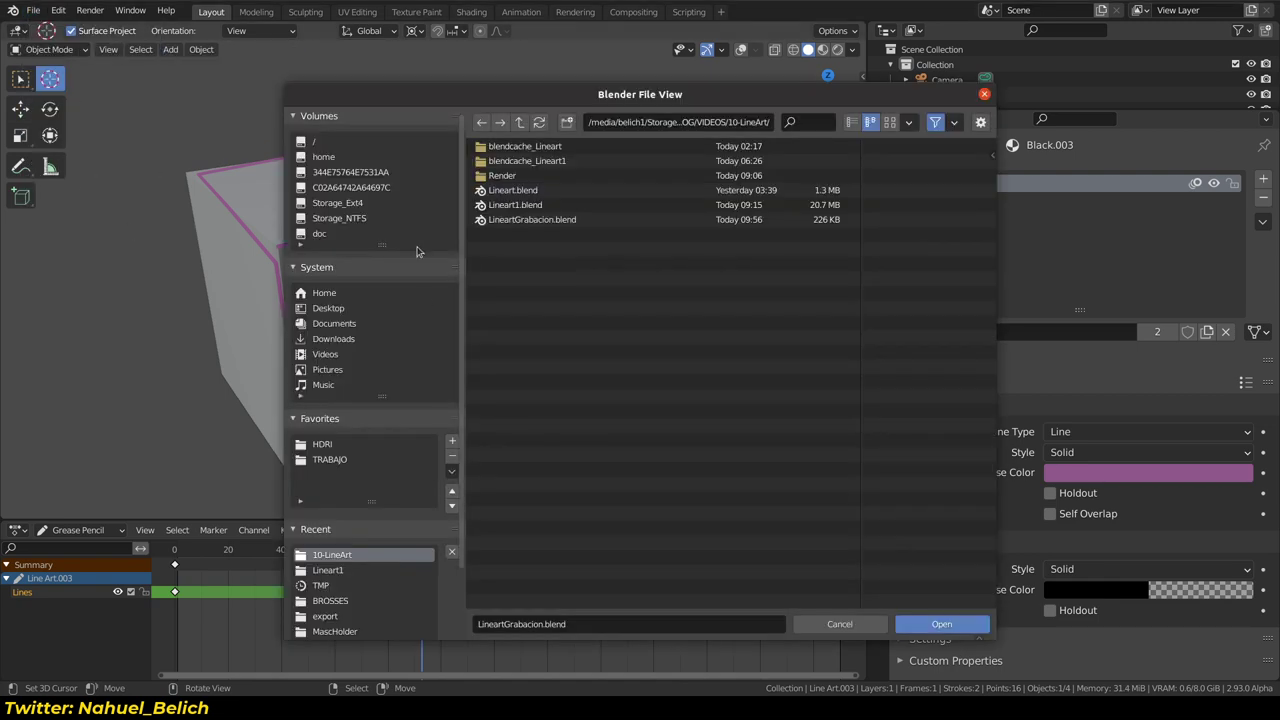
{"action": "left_click", "coordinate": [543, 205]}
{"action": "left_click", "coordinate": [941, 624]}
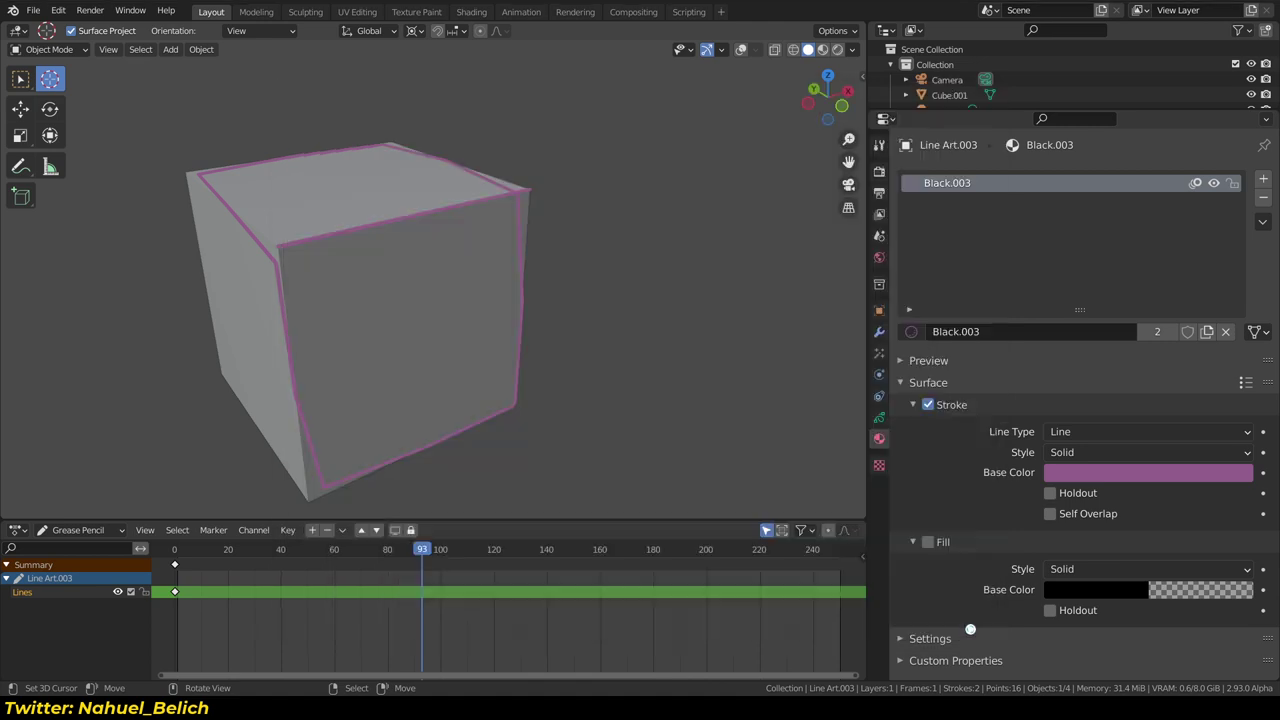
{"action": "middle_click_drag", "start_coordinate": [606, 421], "coordinate": [642, 447]}
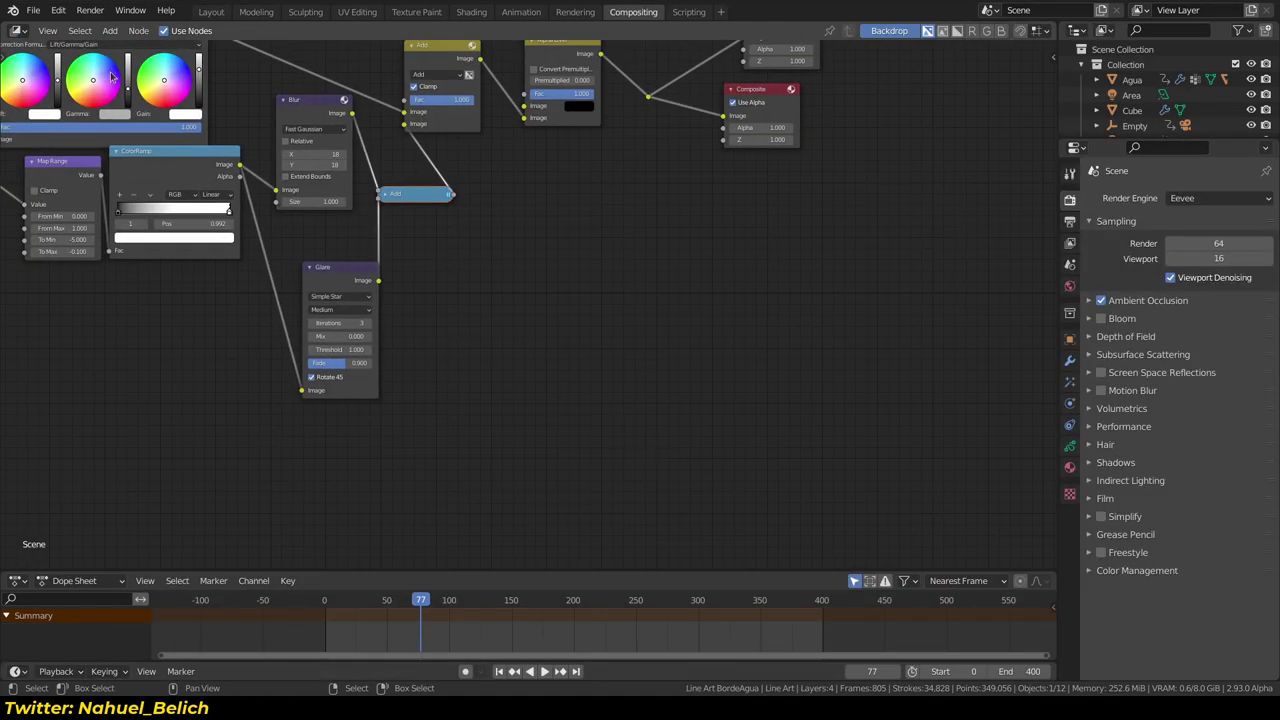
Show the pond in the Layout workspace with Material Preview, scrubbed to frame 123
{"action": "left_click", "coordinate": [213, 12]}
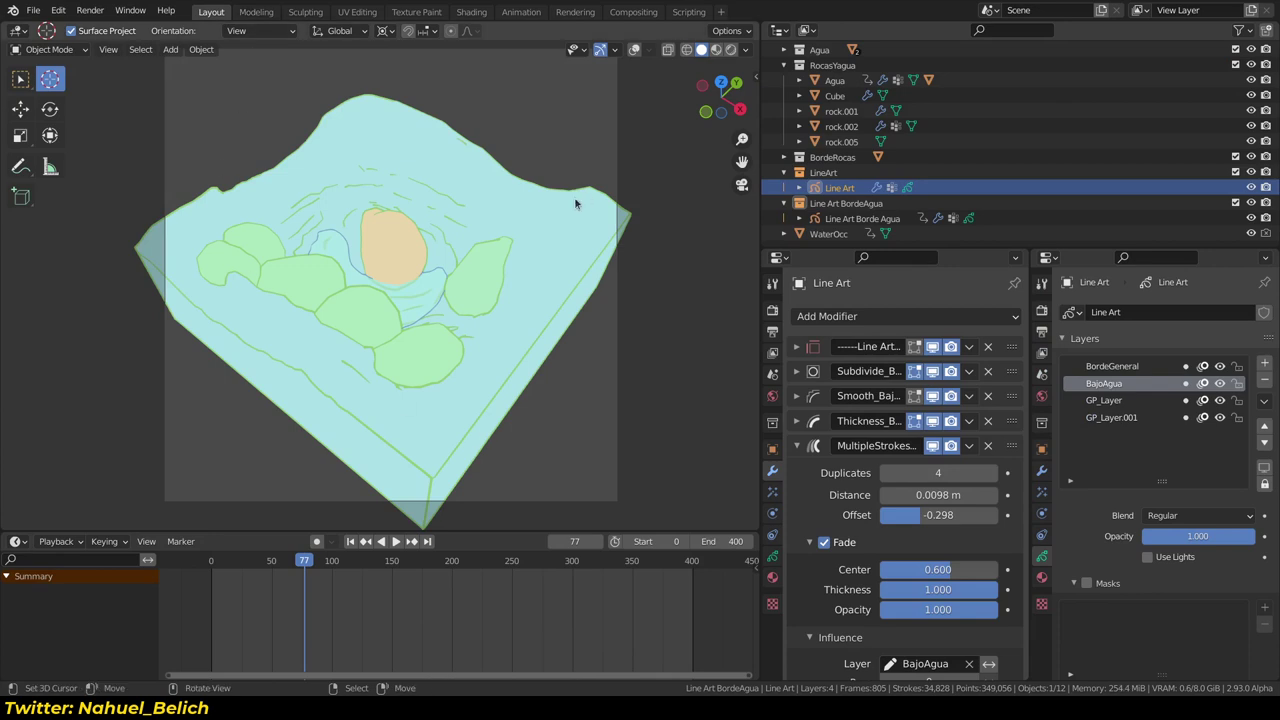
{"action": "left_click", "coordinate": [715, 49]}
{"action": "mouse_move", "coordinate": [558, 388]}
{"action": "middle_mouse_down"}
{"action": "mouse_move", "coordinate": [500, 317]}
{"action": "mouse_move", "coordinate": [502, 397]}
{"action": "middle_mouse_up"}
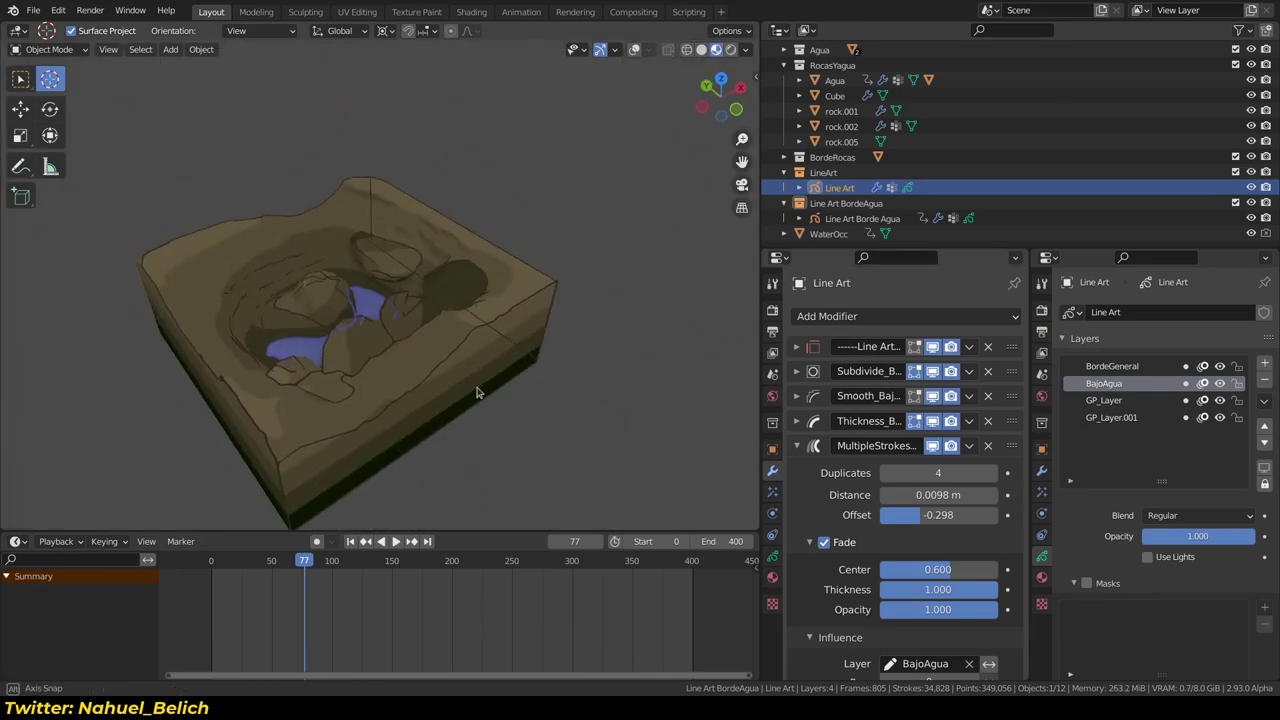
{"action": "left_click_drag", "start_coordinate": [321, 585], "coordinate": [360, 585]}
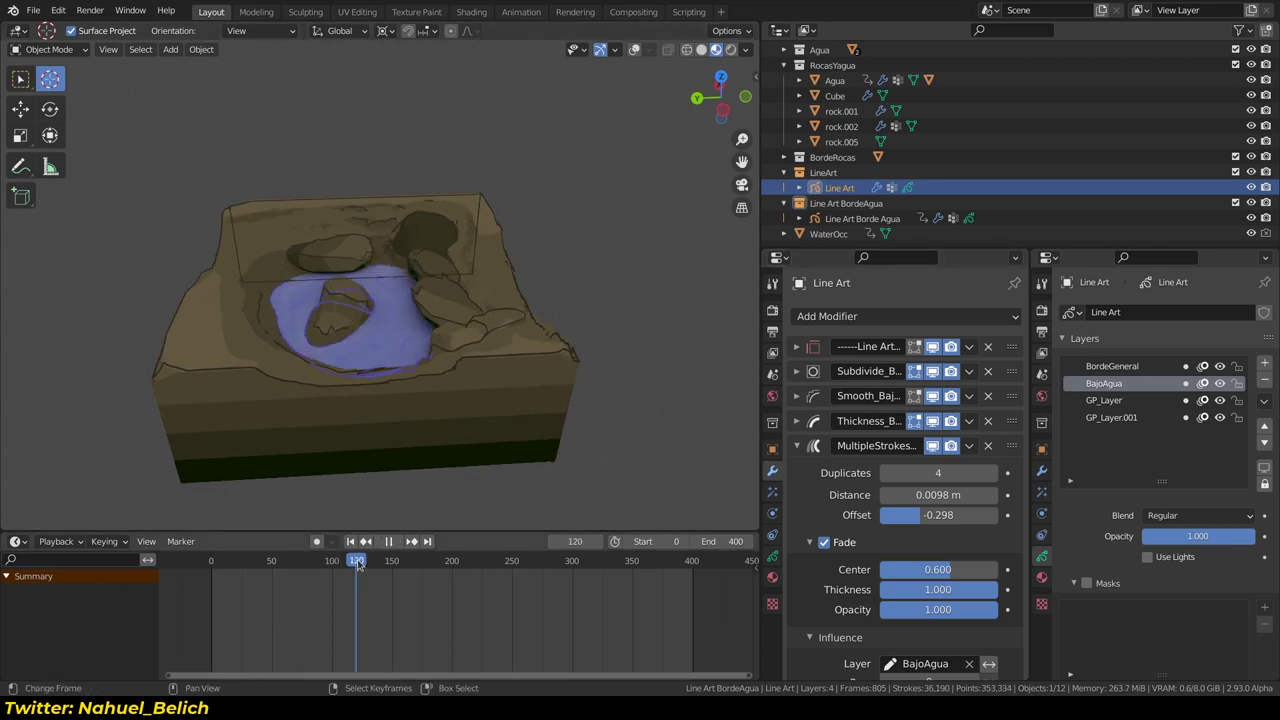
{"action": "key", "text": "shift+alt+z"}
{"action": "mouse_move", "coordinate": [471, 406]}
{"action": "middle_mouse_down"}
{"action": "mouse_move", "coordinate": [567, 300]}
{"action": "mouse_move", "coordinate": [600, 150]}
{"action": "middle_mouse_up"}
{"action": "scroll", "coordinate": [600, 150], "scroll_direction": "down", "scroll_amount": 3}
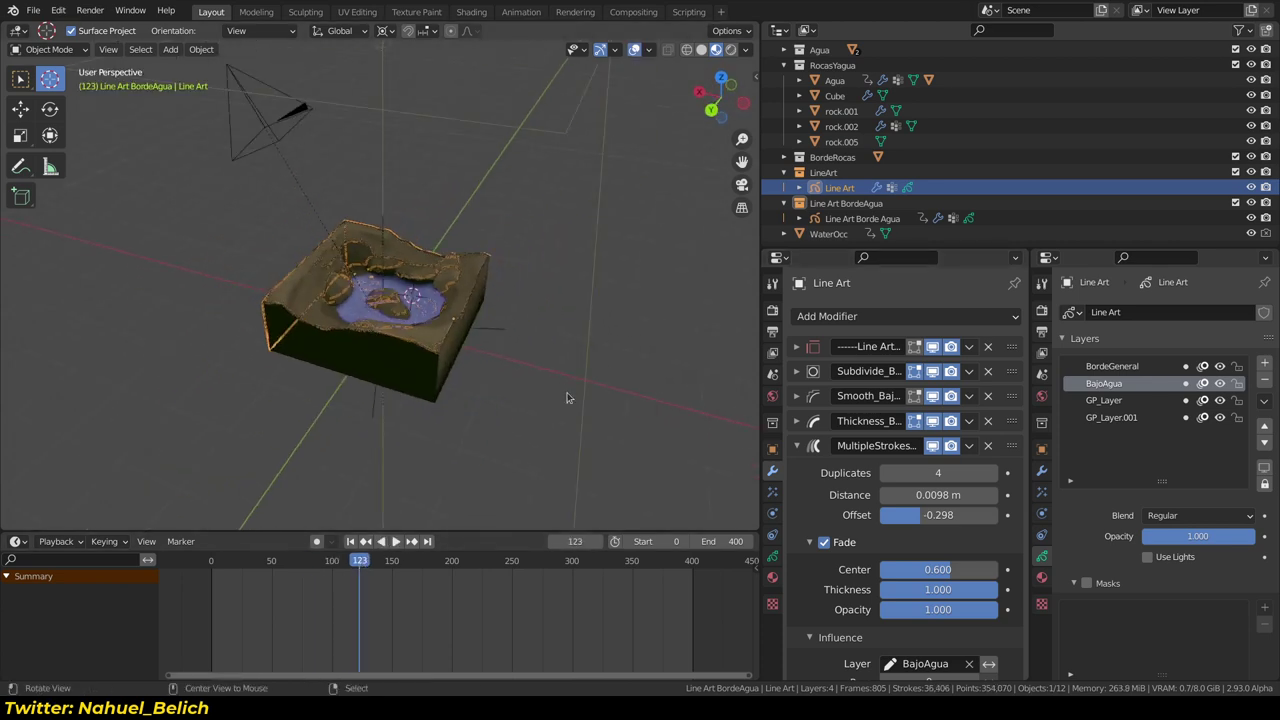
Turn off wireframe lines in the viewport overlays
{"action": "left_click", "coordinate": [634, 50]}
{"action": "left_click", "coordinate": [634, 50]}
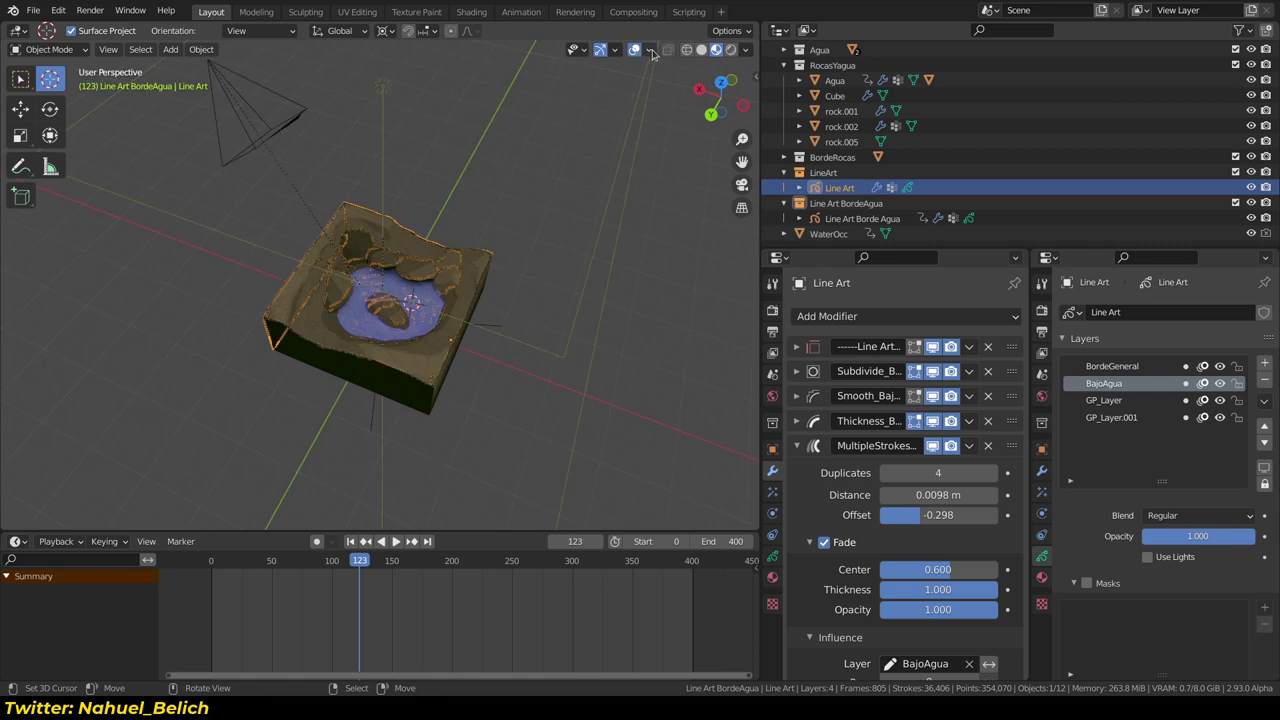
{"action": "left_click", "coordinate": [649, 50]}
{"action": "left_click", "coordinate": [559, 319]}
{"action": "mouse_move", "coordinate": [466, 409]}
{"action": "middle_mouse_down"}
{"action": "mouse_move", "coordinate": [380, 273]}
{"action": "mouse_move", "coordinate": [414, 277]}
{"action": "middle_mouse_up"}
{"action": "scroll", "coordinate": [380, 273], "scroll_direction": "up", "scroll_amount": 3}
Play the water animation and scrub it back and forth
{"action": "key", "text": "space"}
{"action": "left_click", "coordinate": [337, 563]}
{"action": "left_click_drag", "start_coordinate": [337, 563], "coordinate": [330, 535]}
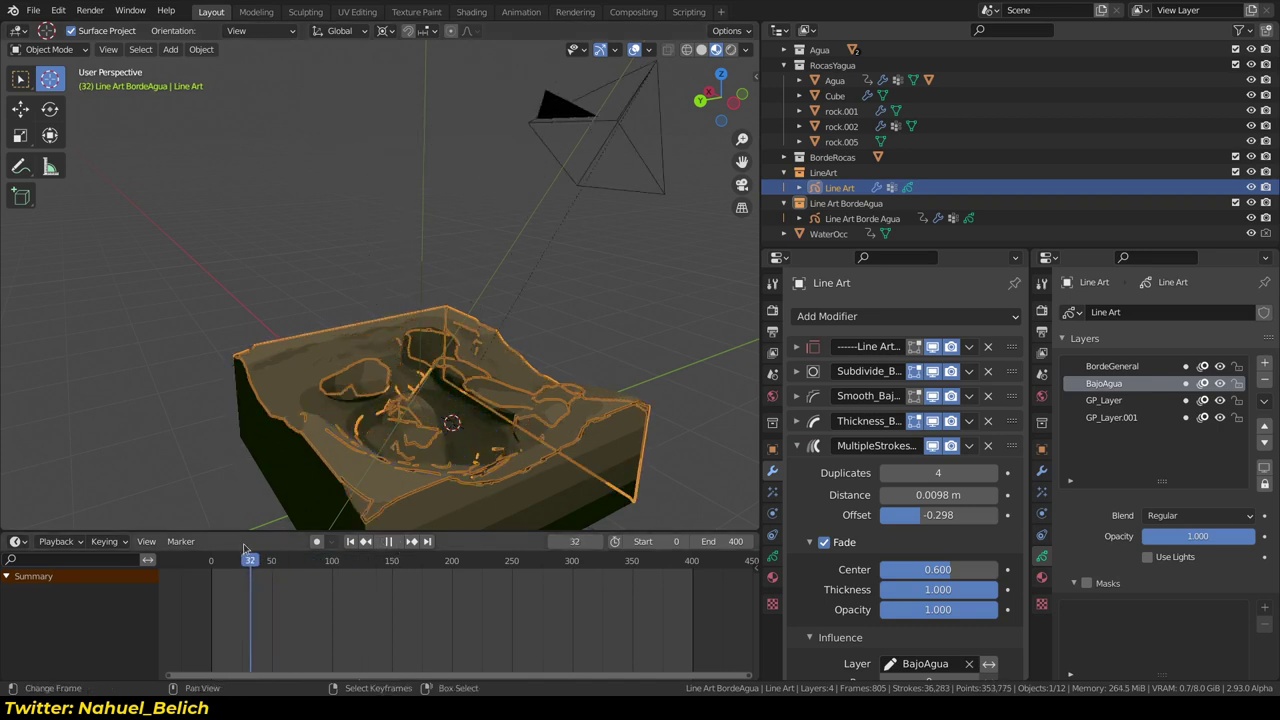
{"action": "key", "text": "space"}
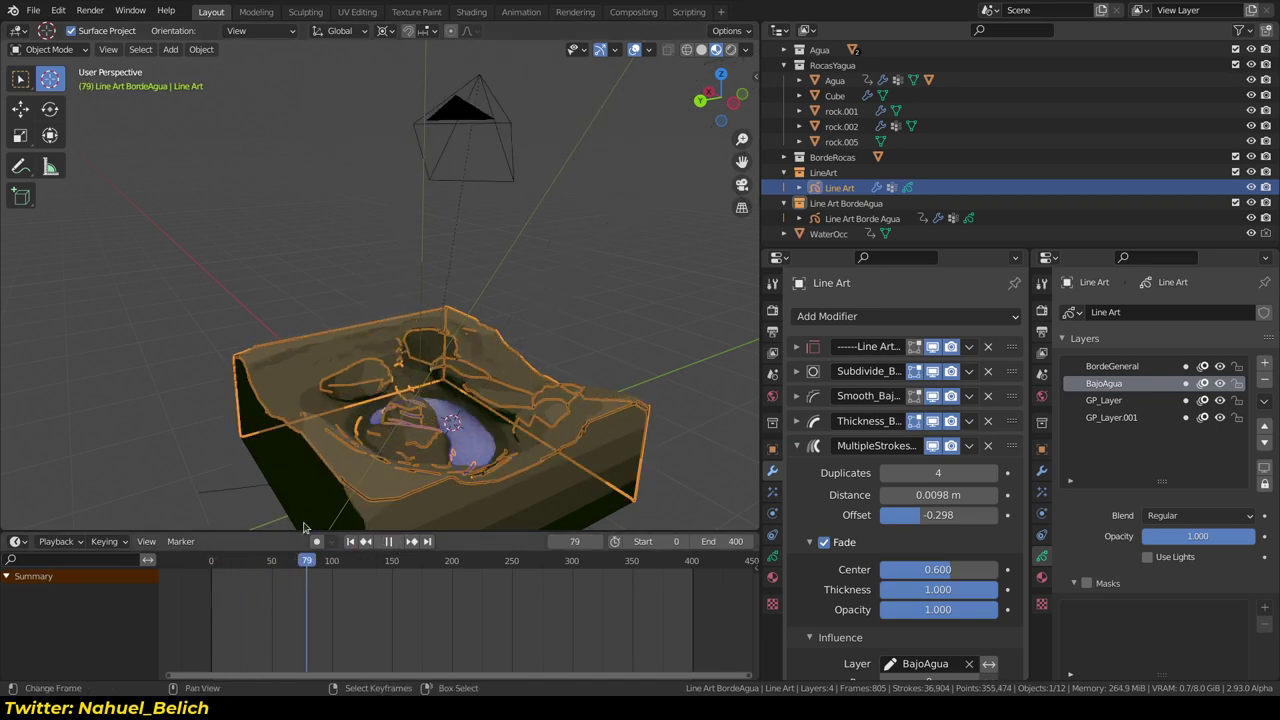
Hide the overlays and replay the water animation from a closer angle
{"action": "middle_click_drag", "start_coordinate": [592, 363], "coordinate": [386, 366]}
{"action": "key", "text": "shift+alt+z"}
{"action": "key", "text": "shift+alt+z"}
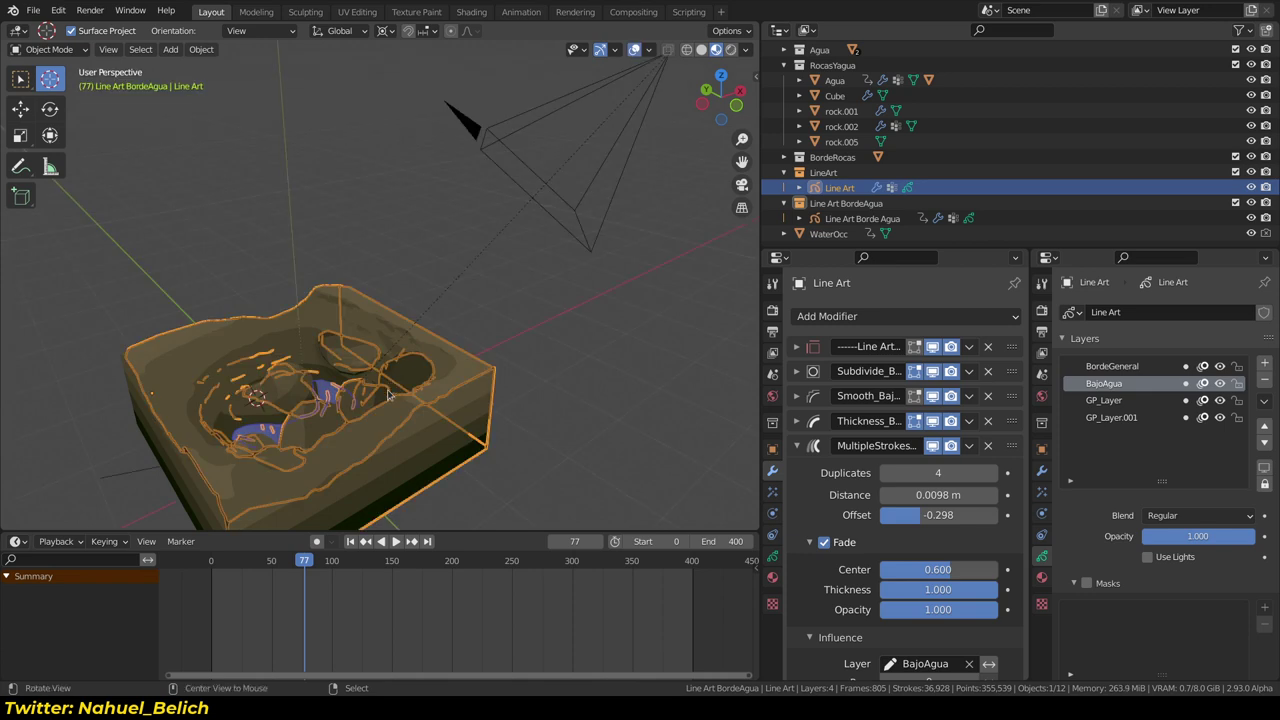
{"action": "scroll", "coordinate": [400, 362], "scroll_direction": "up", "scroll_amount": 2}
{"action": "scroll", "coordinate": [450, 355], "scroll_direction": "up", "scroll_amount": 3}
{"action": "scroll", "coordinate": [487, 348], "scroll_direction": "up", "scroll_amount": 2}
{"action": "mouse_move", "coordinate": [487, 348]}
{"action": "middle_mouse_down"}
{"action": "mouse_move", "coordinate": [406, 317]}
{"action": "mouse_move", "coordinate": [541, 349]}
{"action": "middle_mouse_up"}
{"action": "key", "text": "space"}
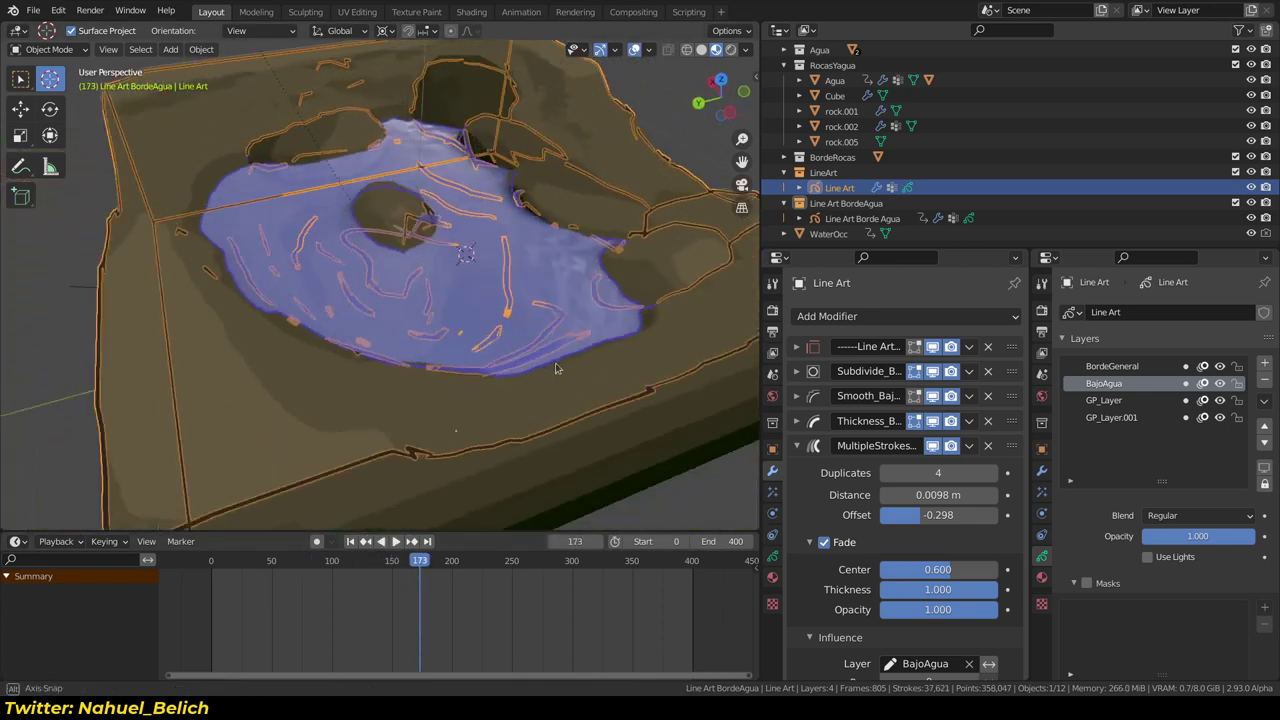
Hide the Line Art object and select the Agua water plane, leaving it unmoved
{"action": "key", "text": "h"}
{"action": "left_click", "coordinate": [489, 310]}
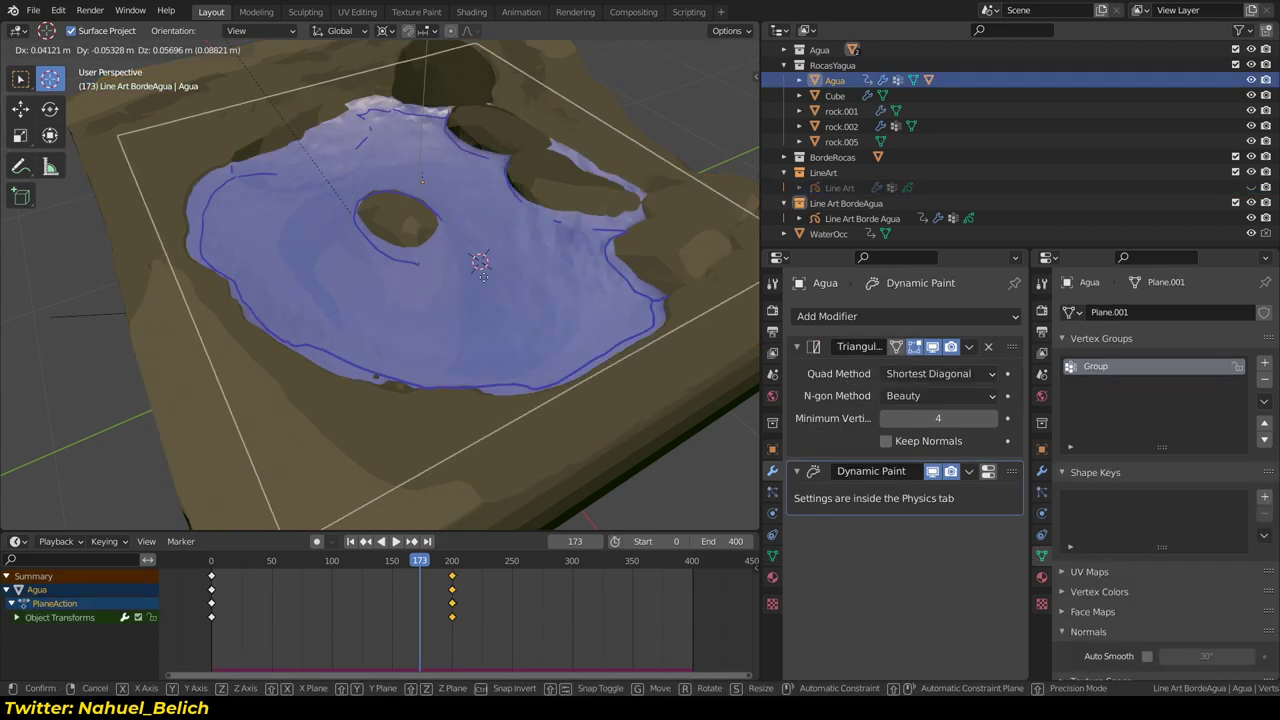
{"action": "key", "text": "g"}
{"action": "right_click", "coordinate": [480, 260]}
{"action": "mouse_move", "coordinate": [417, 349]}
{"action": "middle_mouse_down"}
{"action": "mouse_move", "coordinate": [569, 329]}
{"action": "mouse_move", "coordinate": [571, 357]}
{"action": "middle_mouse_up"}
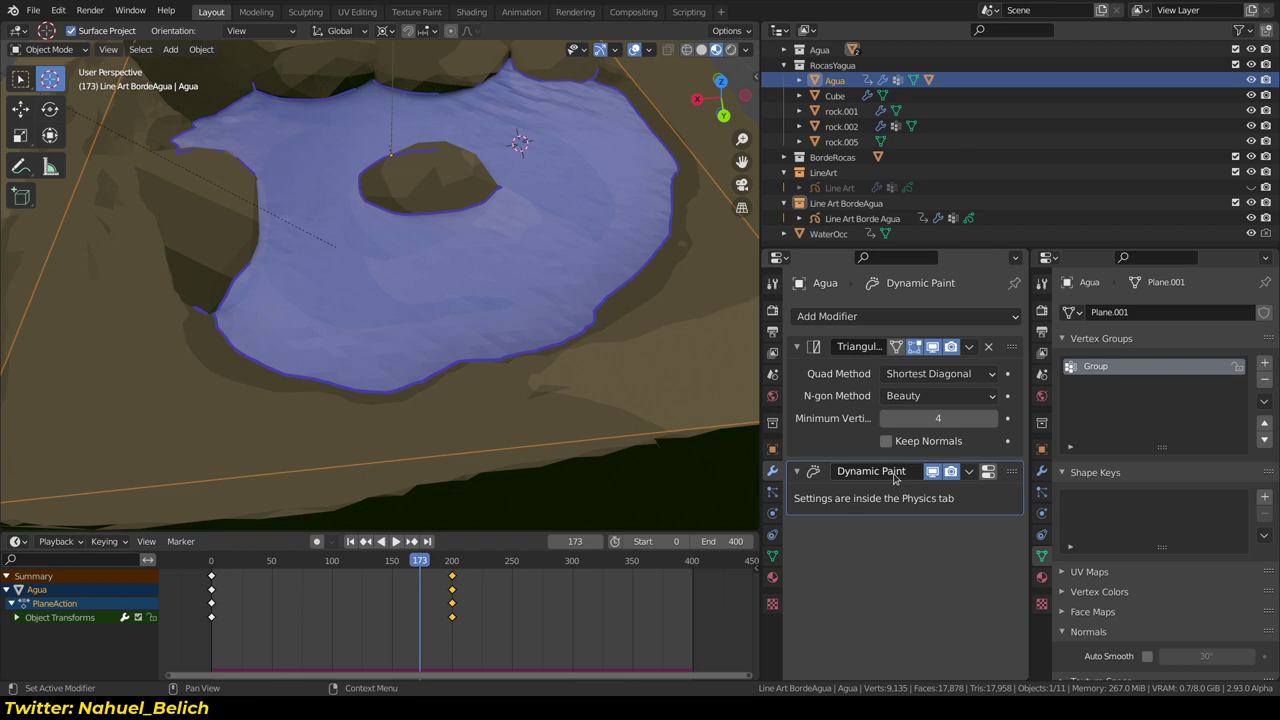
Play the water, scrub back to frame 129, and select WaterOcc to view its modifiers
{"action": "key", "text": "space"}
{"action": "mouse_move", "coordinate": [503, 194]}
{"action": "middle_mouse_down"}
{"action": "mouse_move", "coordinate": [558, 160]}
{"action": "mouse_move", "coordinate": [506, 300]}
{"action": "middle_mouse_up"}
{"action": "key", "text": "space"}
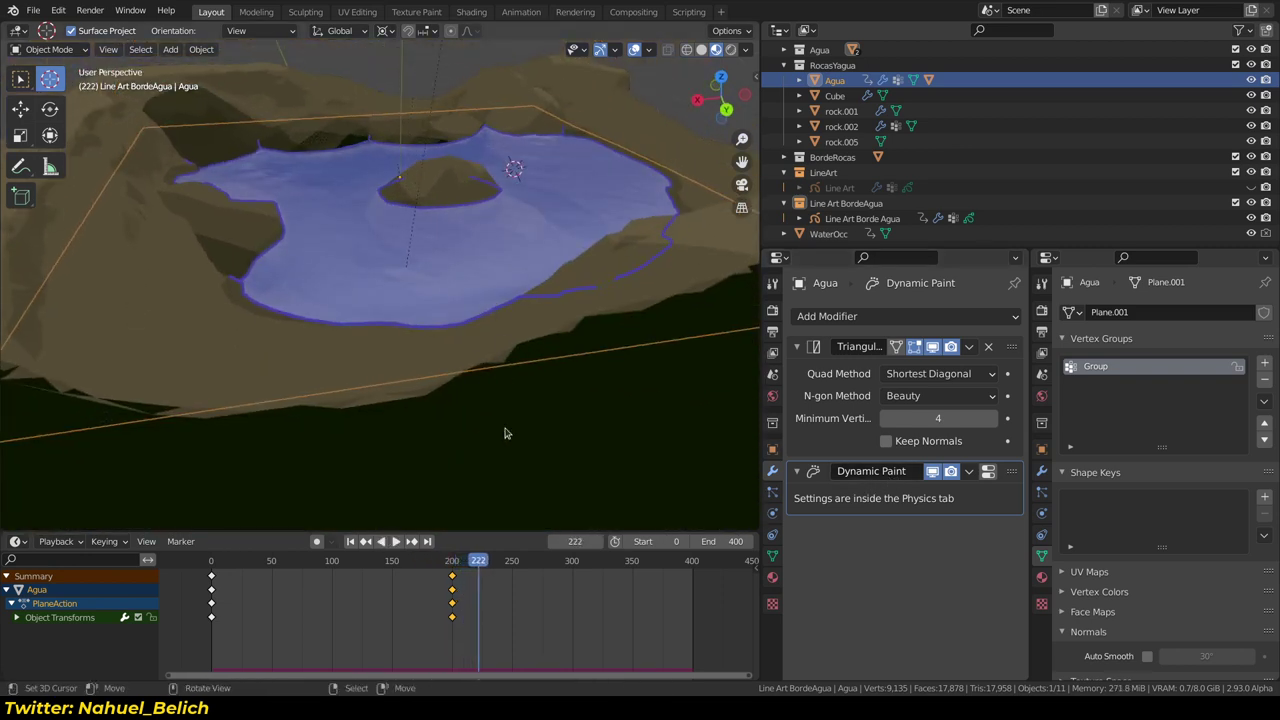
{"action": "left_click_drag", "start_coordinate": [481, 563], "coordinate": [367, 563]}
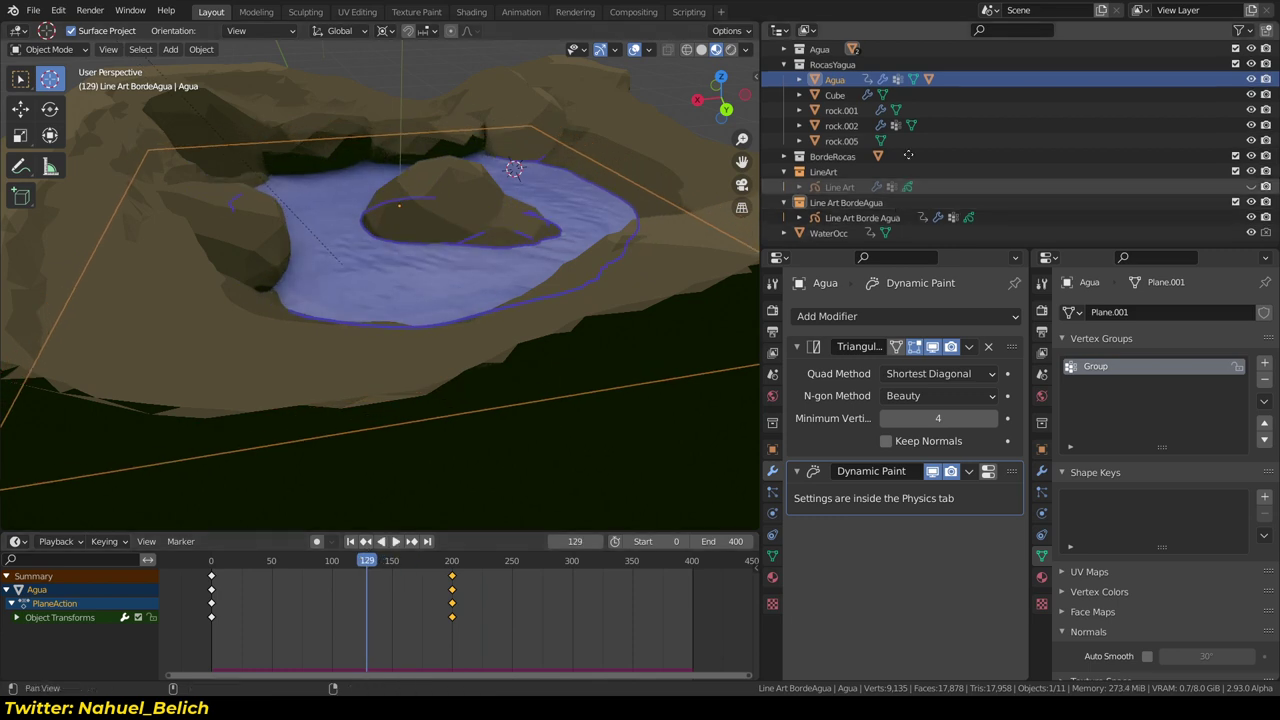
{"action": "left_click", "coordinate": [1216, 231]}
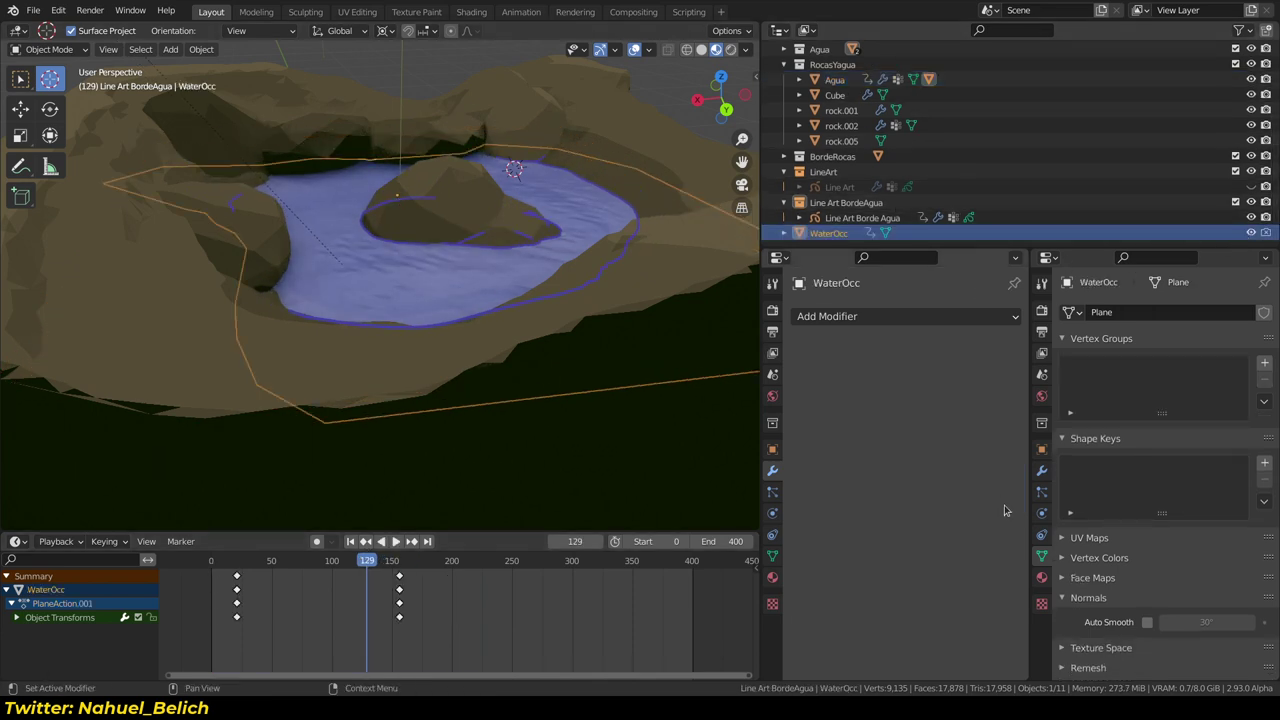
Change WaterOcc's viewport Display As to Bounds, then to Solid
{"action": "left_click", "coordinate": [773, 449]}
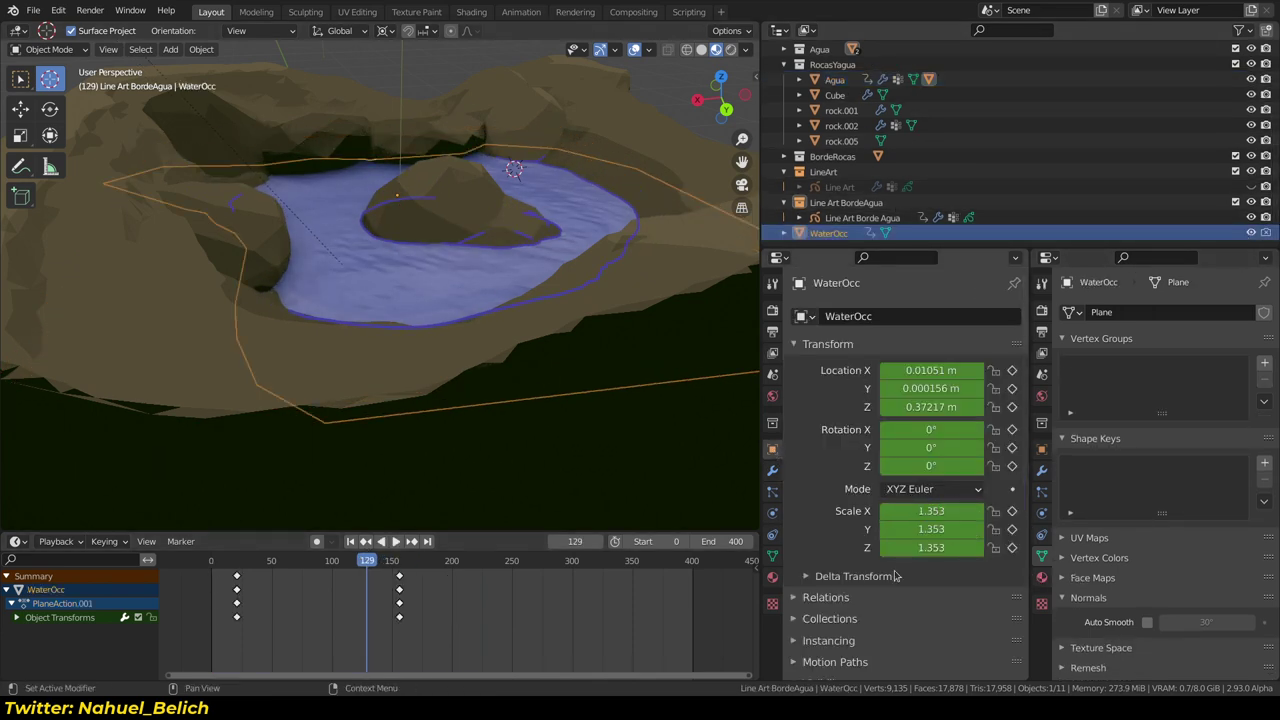
{"action": "scroll", "coordinate": [896, 576], "scroll_direction": "down", "scroll_amount": 4}
{"action": "scroll", "coordinate": [896, 590], "scroll_direction": "down", "scroll_amount": 1}
{"action": "scroll", "coordinate": [890, 610], "scroll_direction": "down", "scroll_amount": 2}
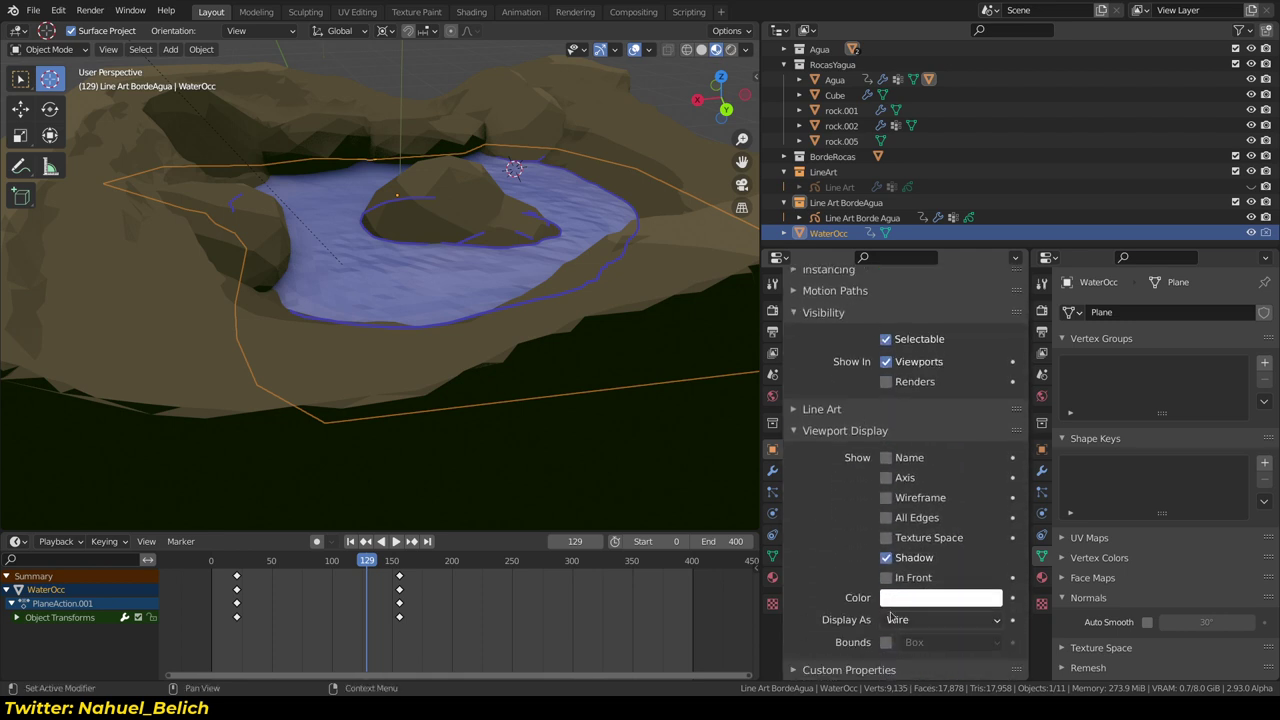
{"action": "left_click", "coordinate": [892, 619]}
{"action": "left_click", "coordinate": [914, 603]}
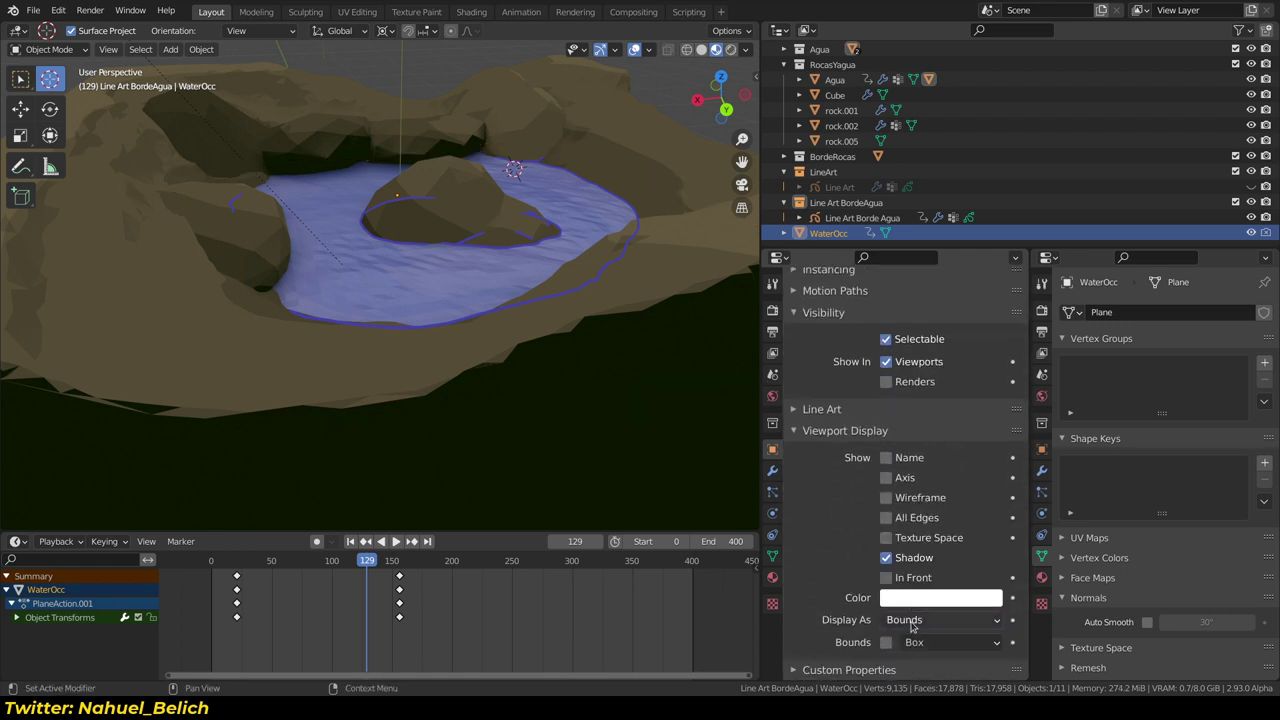
{"action": "left_click", "coordinate": [911, 622]}
{"action": "left_click", "coordinate": [920, 562]}
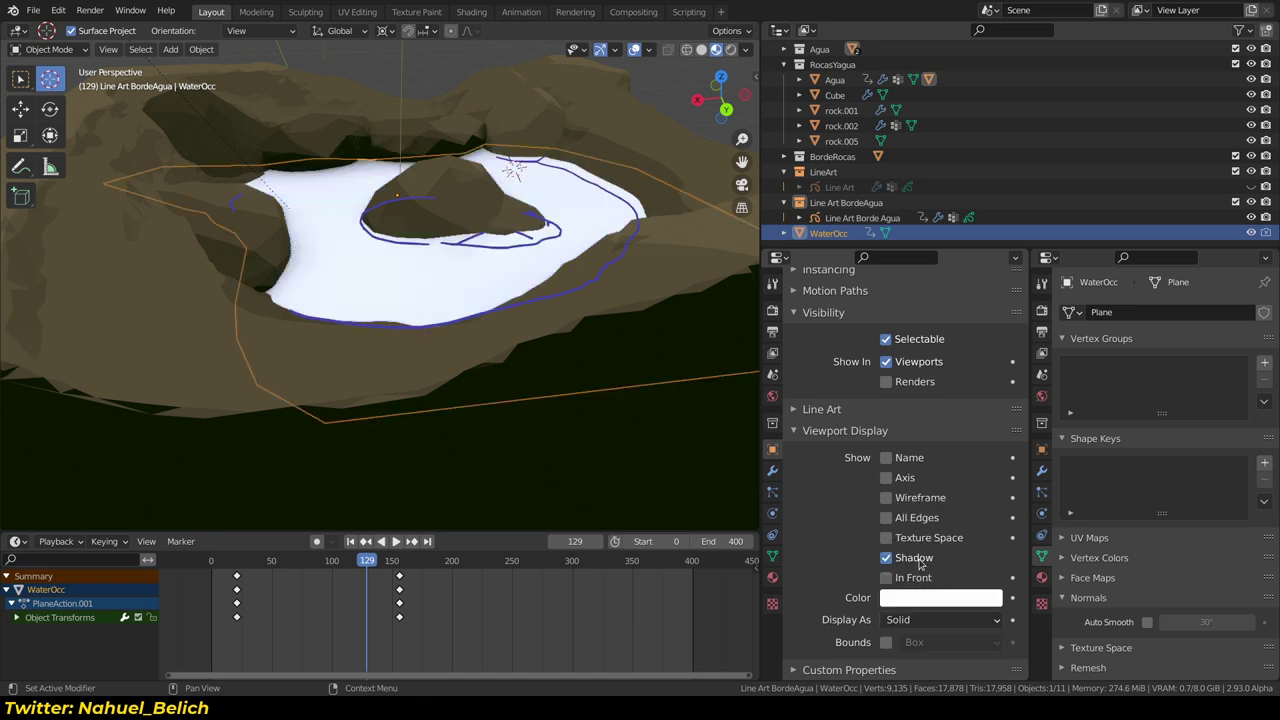
Inspect the water from a side orthographic view and add the Cube to the selection
{"action": "middle_click_drag", "start_coordinate": [600, 428], "coordinate": [533, 350]}
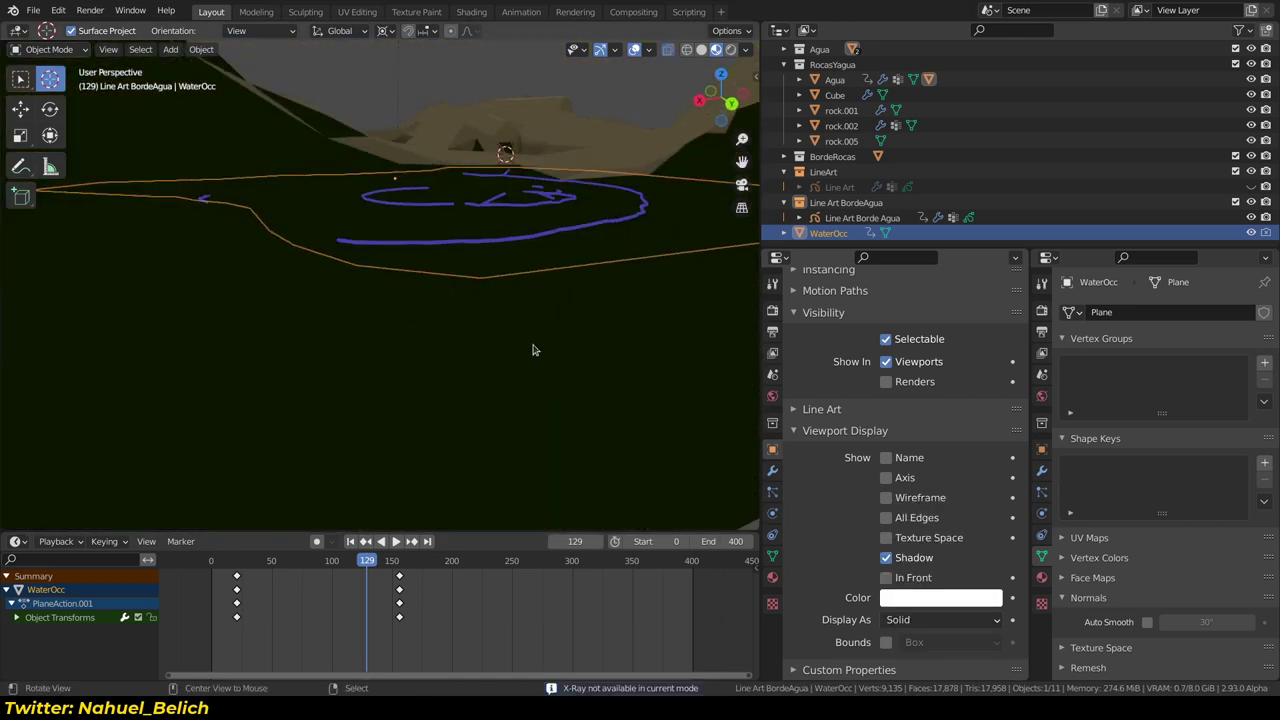
{"action": "key", "text": "KP_3"}
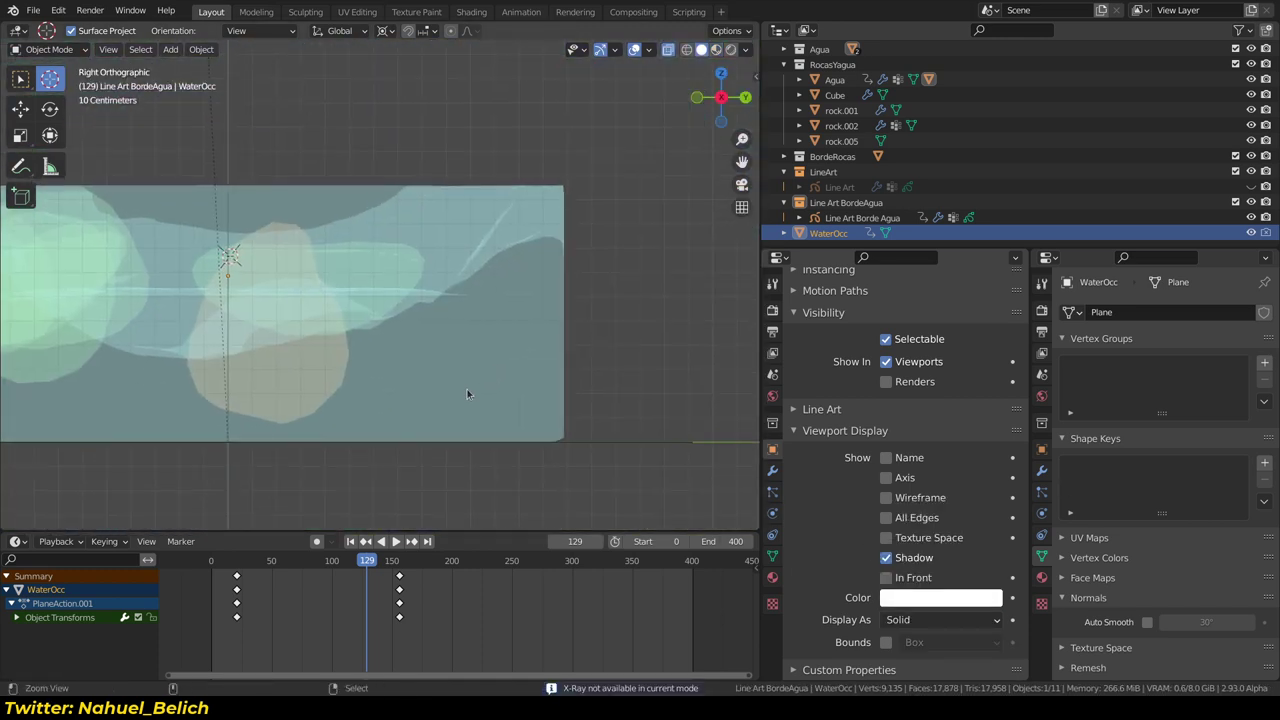
{"action": "mouse_move", "coordinate": [467, 393]}
{"action": "middle_mouse_down"}
{"action": "mouse_move", "coordinate": [519, 331]}
{"action": "mouse_move", "coordinate": [593, 374]}
{"action": "mouse_move", "coordinate": [535, 378]}
{"action": "middle_mouse_up"}
{"action": "left_click", "coordinate": [593, 374], "text": "shift"}
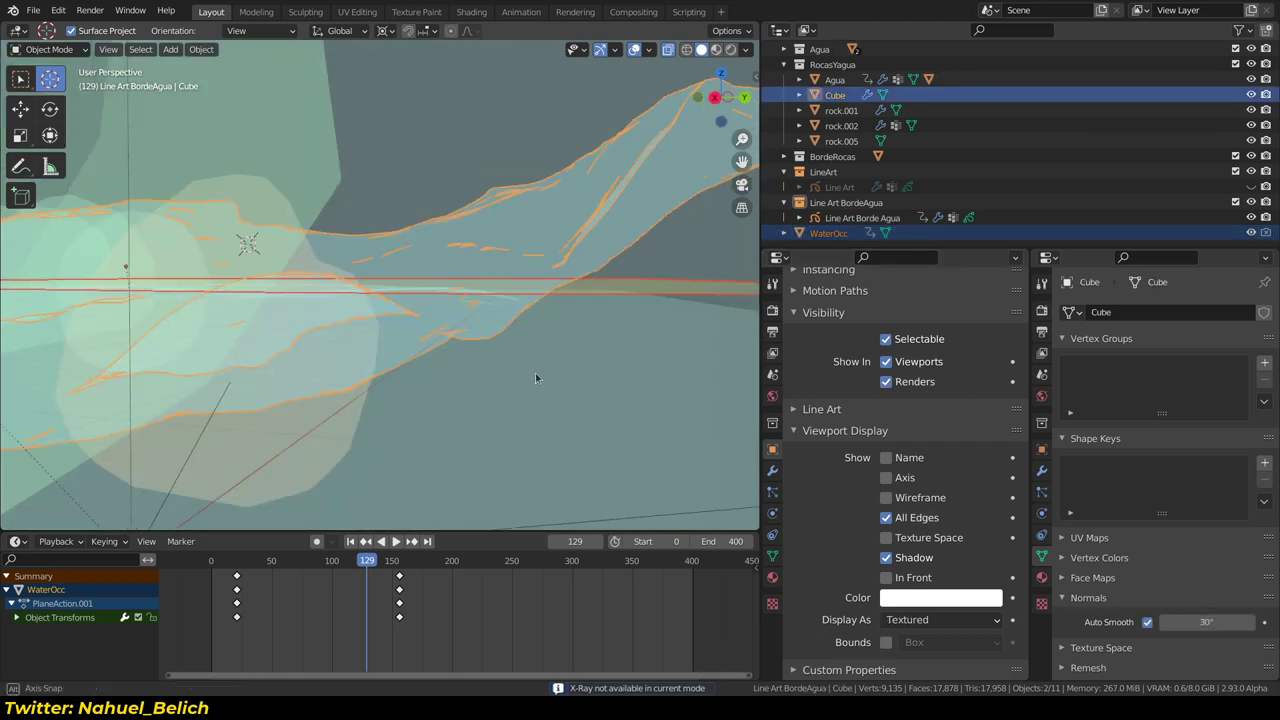
Restore the selection to WaterOcc, then select and hide the Cube
{"action": "key", "text": "ctrl+z"}
{"action": "key", "text": "ctrl+shift+z"}
{"action": "key", "text": "ctrl+z"}
{"action": "mouse_move", "coordinate": [600, 323]}
{"action": "middle_mouse_down"}
{"action": "mouse_move", "coordinate": [549, 369]}
{"action": "mouse_move", "coordinate": [566, 354]}
{"action": "mouse_move", "coordinate": [563, 380]}
{"action": "mouse_move", "coordinate": [580, 320]}
{"action": "mouse_move", "coordinate": [576, 405]}
{"action": "mouse_move", "coordinate": [588, 413]}
{"action": "middle_mouse_up"}
{"action": "left_click", "coordinate": [588, 413]}
{"action": "key", "text": "h"}
Isolate WaterOcc and Agua in local view with WaterOcc active
{"action": "left_click", "coordinate": [543, 351]}
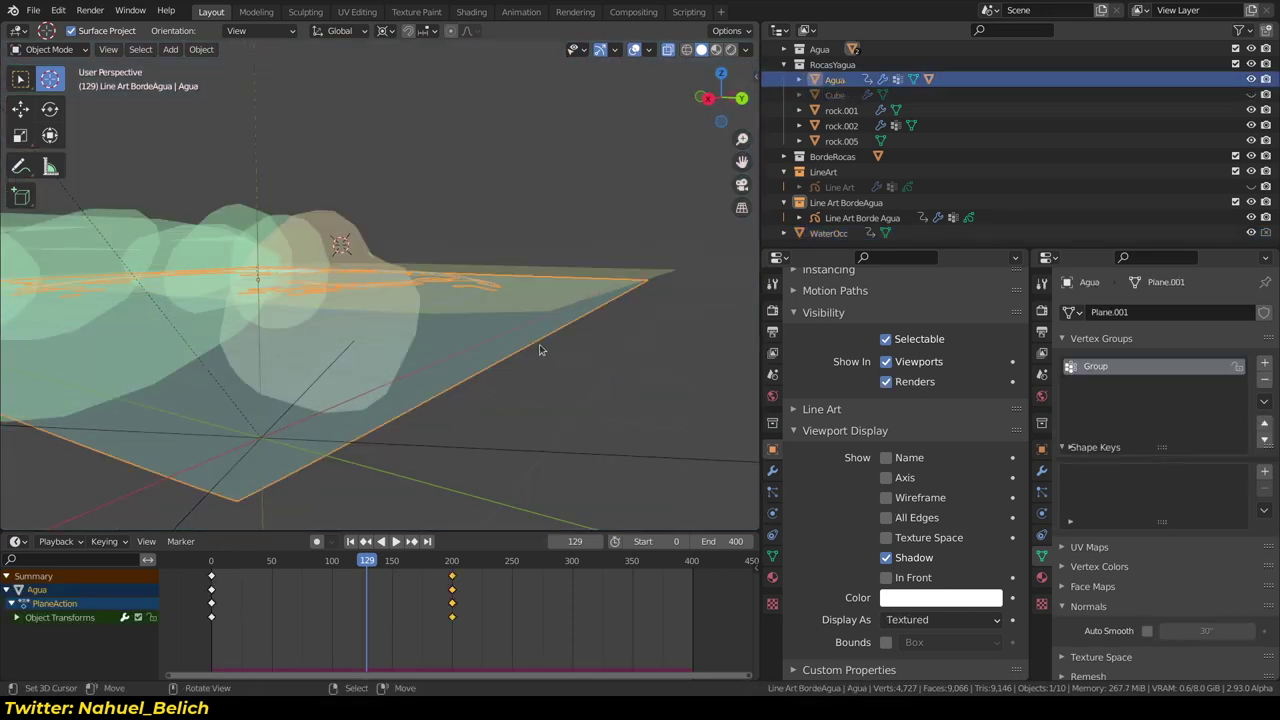
{"action": "left_click", "coordinate": [518, 357], "text": "shift"}
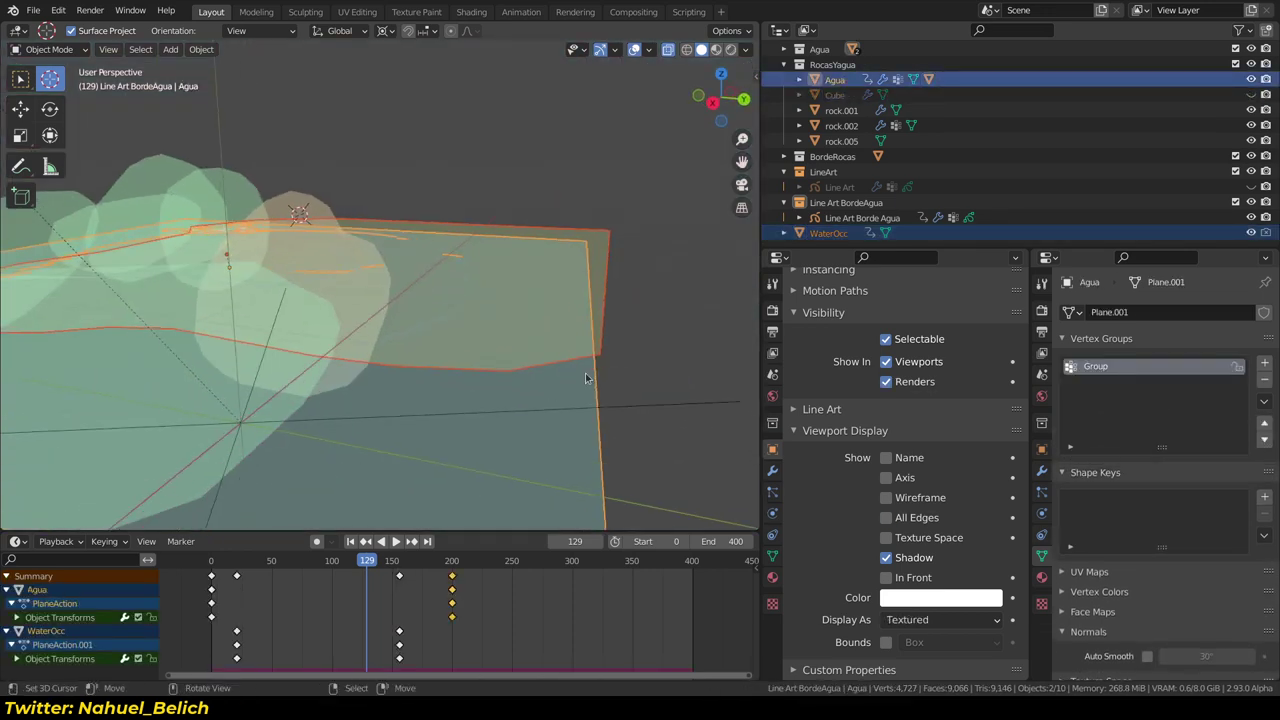
{"action": "key", "text": "KP_Divide"}
{"action": "mouse_move", "coordinate": [575, 394]}
{"action": "middle_mouse_down"}
{"action": "mouse_move", "coordinate": [449, 349]}
{"action": "mouse_move", "coordinate": [611, 360]}
{"action": "mouse_move", "coordinate": [520, 429]}
{"action": "mouse_move", "coordinate": [536, 396]}
{"action": "middle_mouse_up"}
{"action": "middle_click_drag", "start_coordinate": [433, 358], "coordinate": [422, 283]}
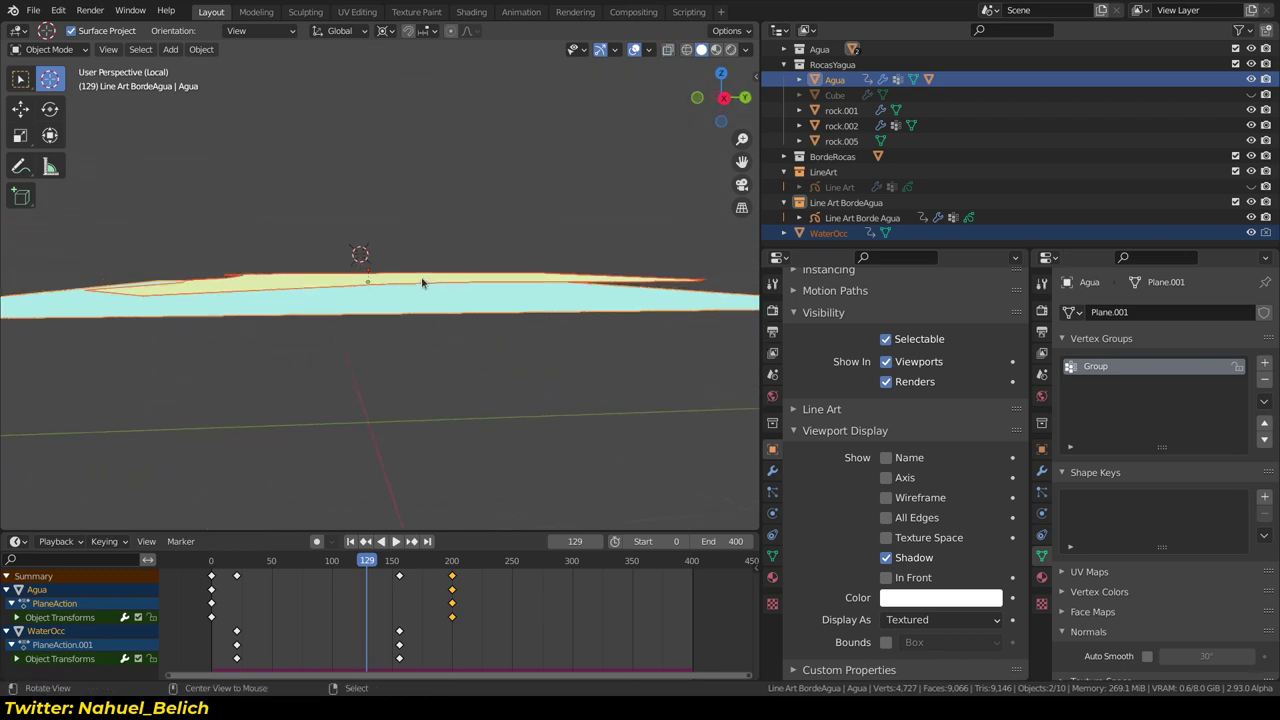
{"action": "left_click", "coordinate": [430, 274]}
Play the animation while viewing the water planes and island from above
{"action": "key", "text": "space"}
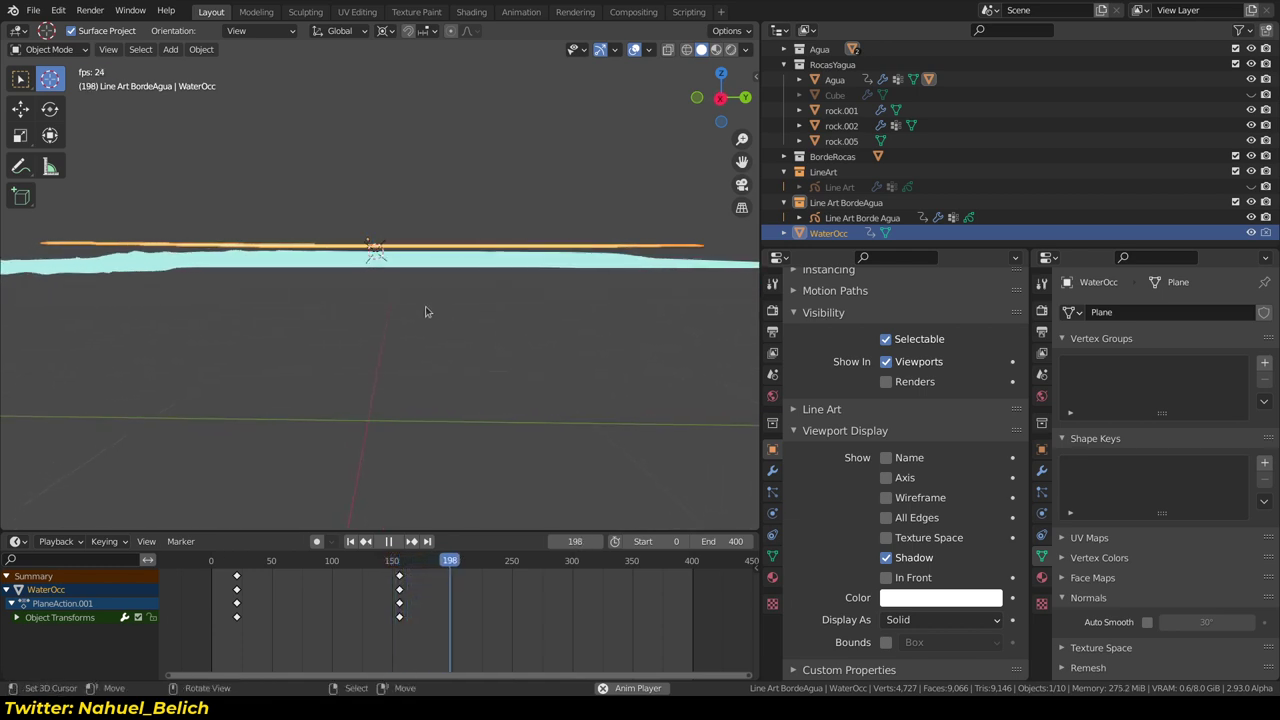
{"action": "middle_click_drag", "start_coordinate": [418, 298], "coordinate": [388, 341]}
{"action": "scroll", "coordinate": [398, 342], "scroll_direction": "up", "scroll_amount": 3}
{"action": "scroll", "coordinate": [460, 313], "scroll_direction": "up", "scroll_amount": 3}
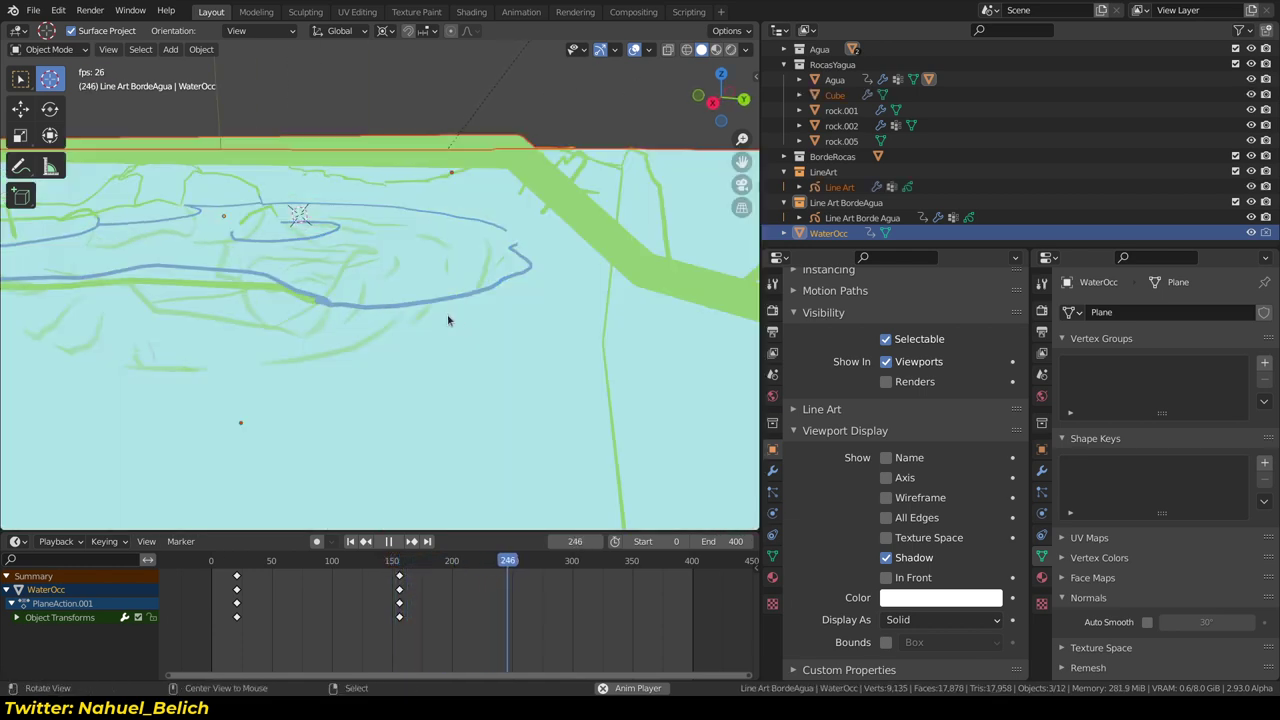
{"action": "middle_click_drag", "start_coordinate": [488, 318], "coordinate": [411, 364]}
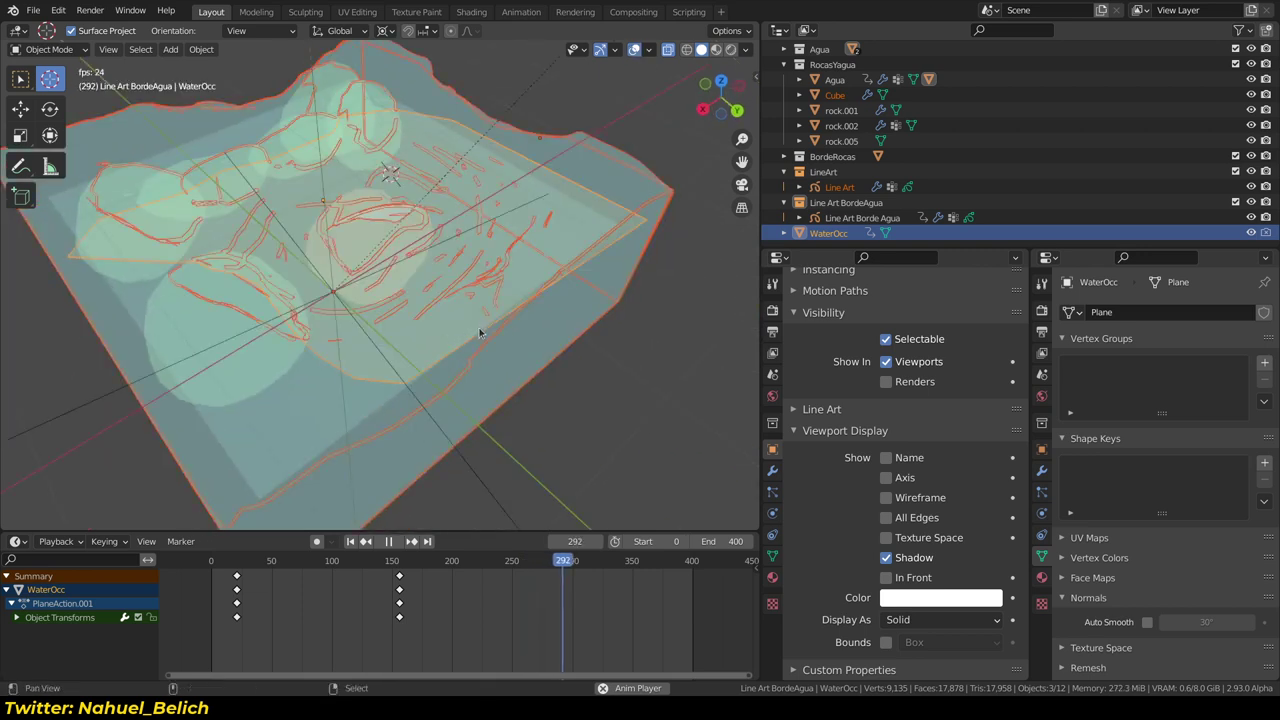
{"action": "mouse_move", "coordinate": [474, 337]}
{"action": "middle_mouse_down"}
{"action": "mouse_move", "coordinate": [349, 357]}
{"action": "mouse_move", "coordinate": [395, 347]}
{"action": "middle_mouse_up"}
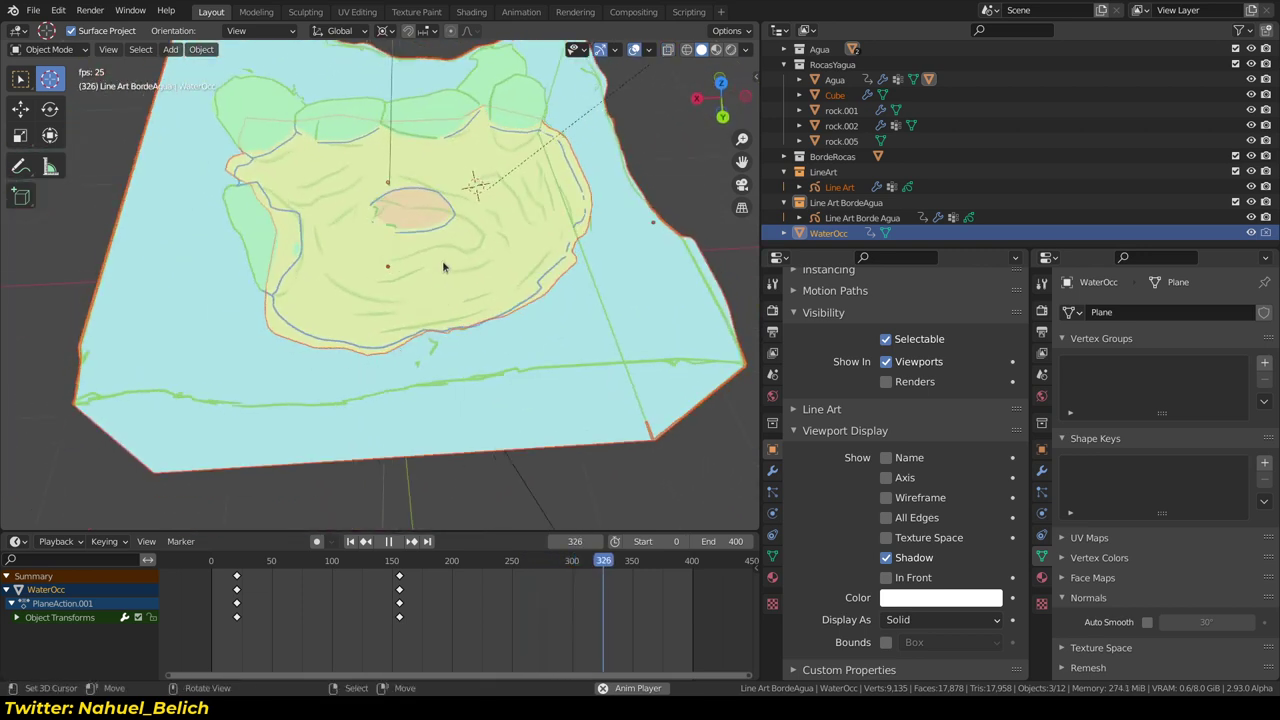
View the island through the scene camera as playback reaches frame 365
{"action": "key", "text": "KP_0"}
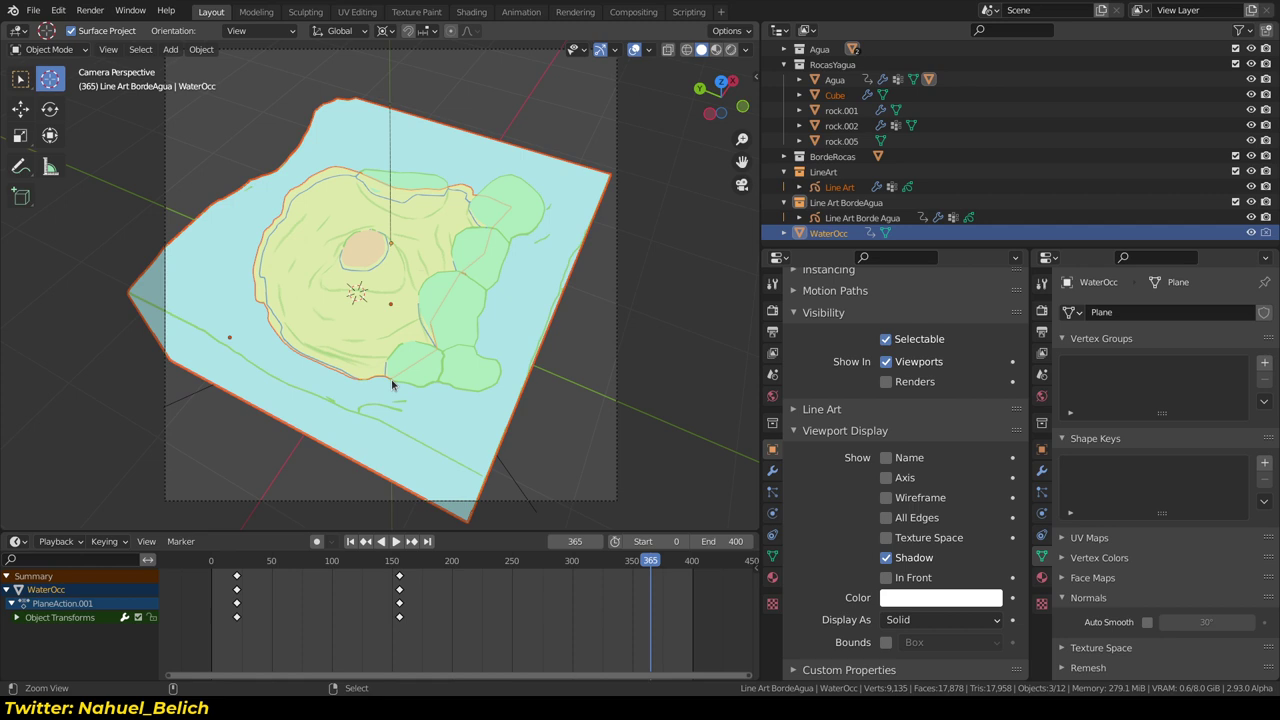
{"action": "scroll", "coordinate": [392, 384], "scroll_direction": "up", "scroll_amount": 3}
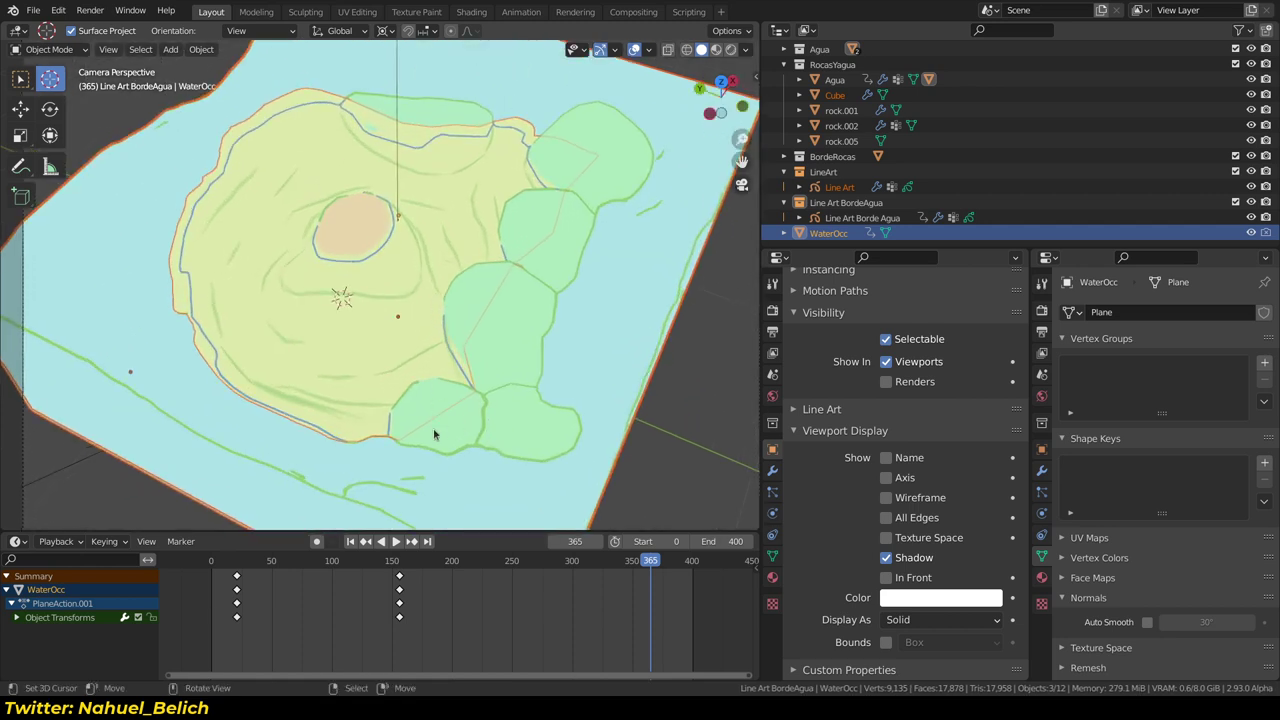
{"action": "scroll", "coordinate": [420, 430], "scroll_direction": "up", "scroll_amount": 2}
{"action": "scroll", "coordinate": [448, 412], "scroll_direction": "up", "scroll_amount": 1}
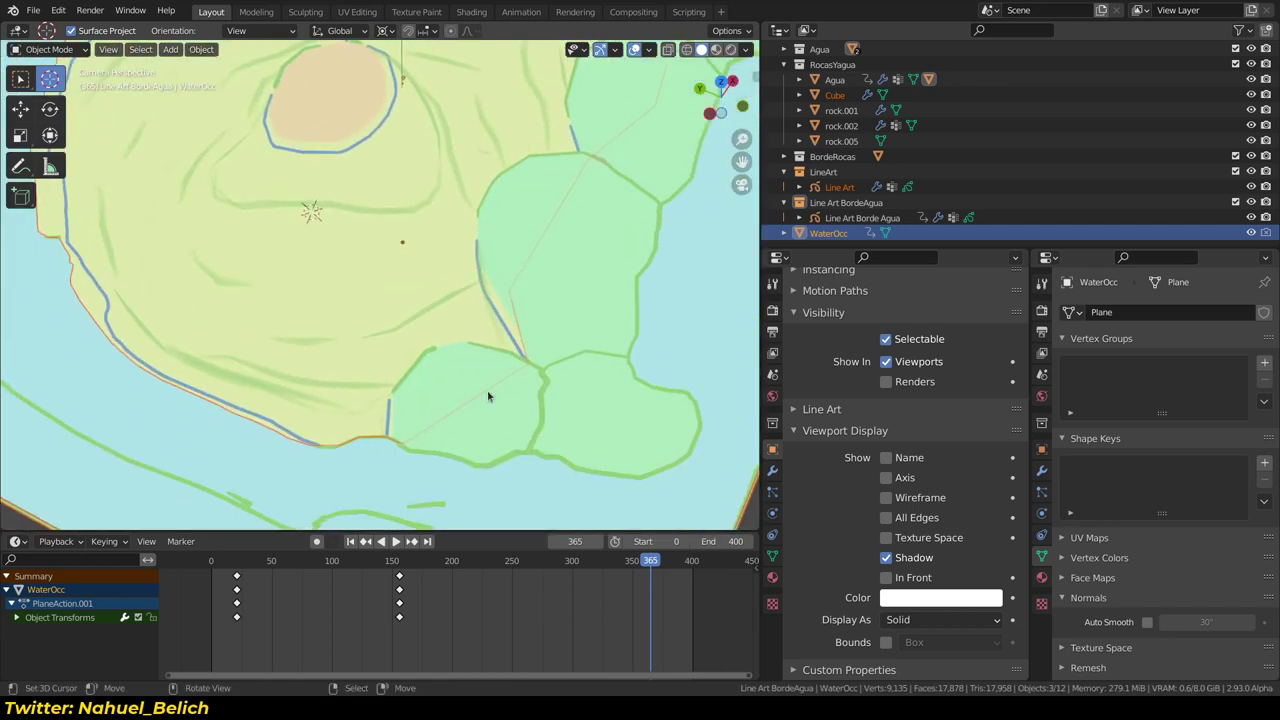
{"action": "middle_click_drag", "start_coordinate": [622, 129], "coordinate": [495, 258]}
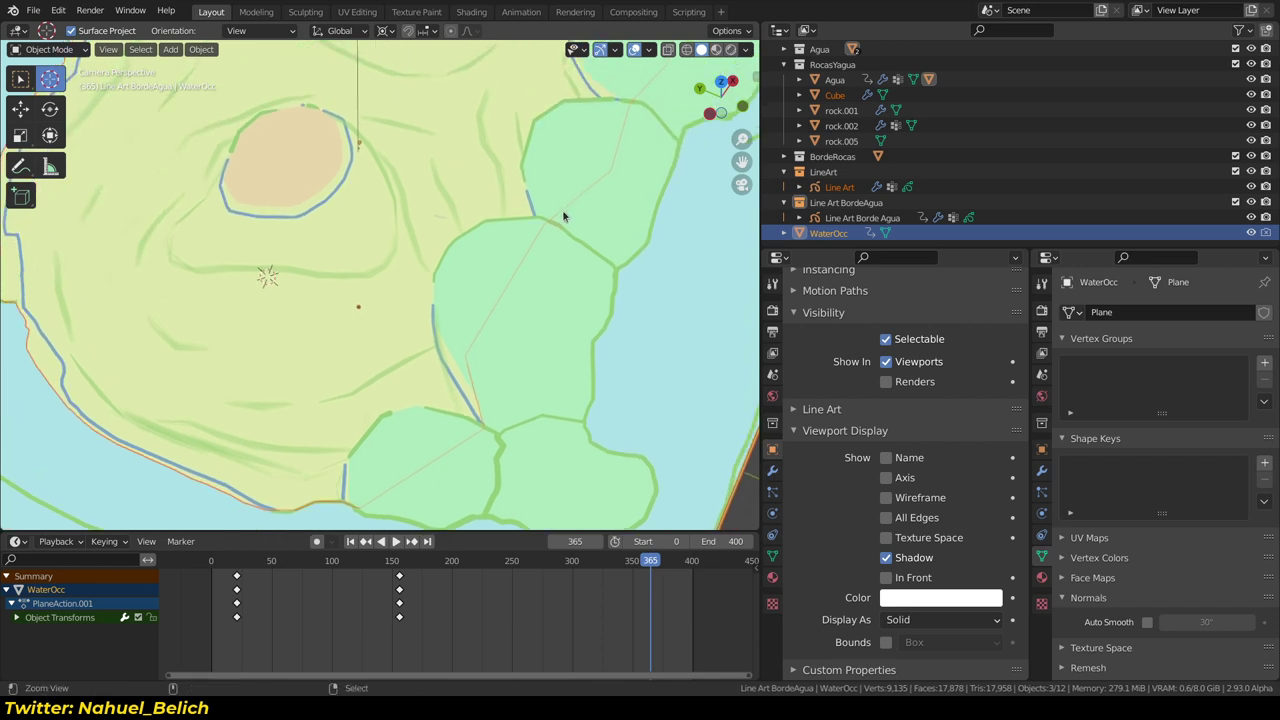
{"action": "key", "text": "KP_0"}
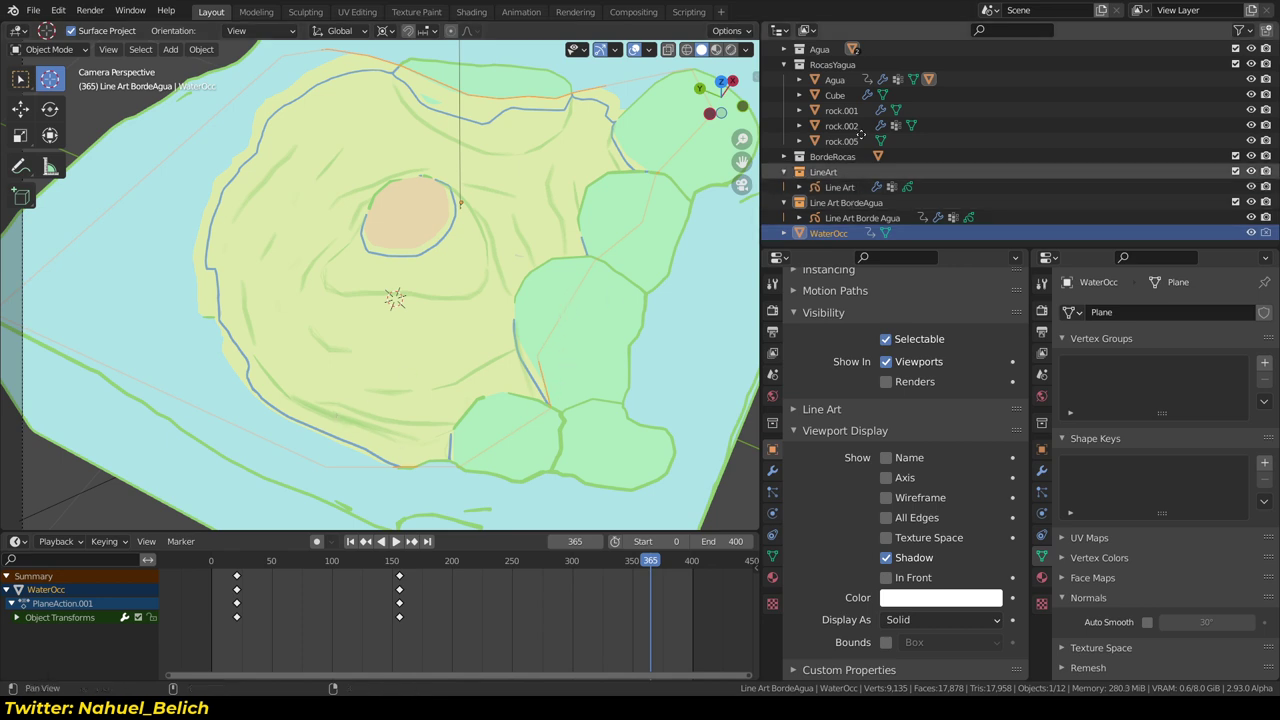
Select Line Art Borde Agua and scroll its modifier to Occlusion transparency mask 5
{"action": "left_click", "coordinate": [830, 219]}
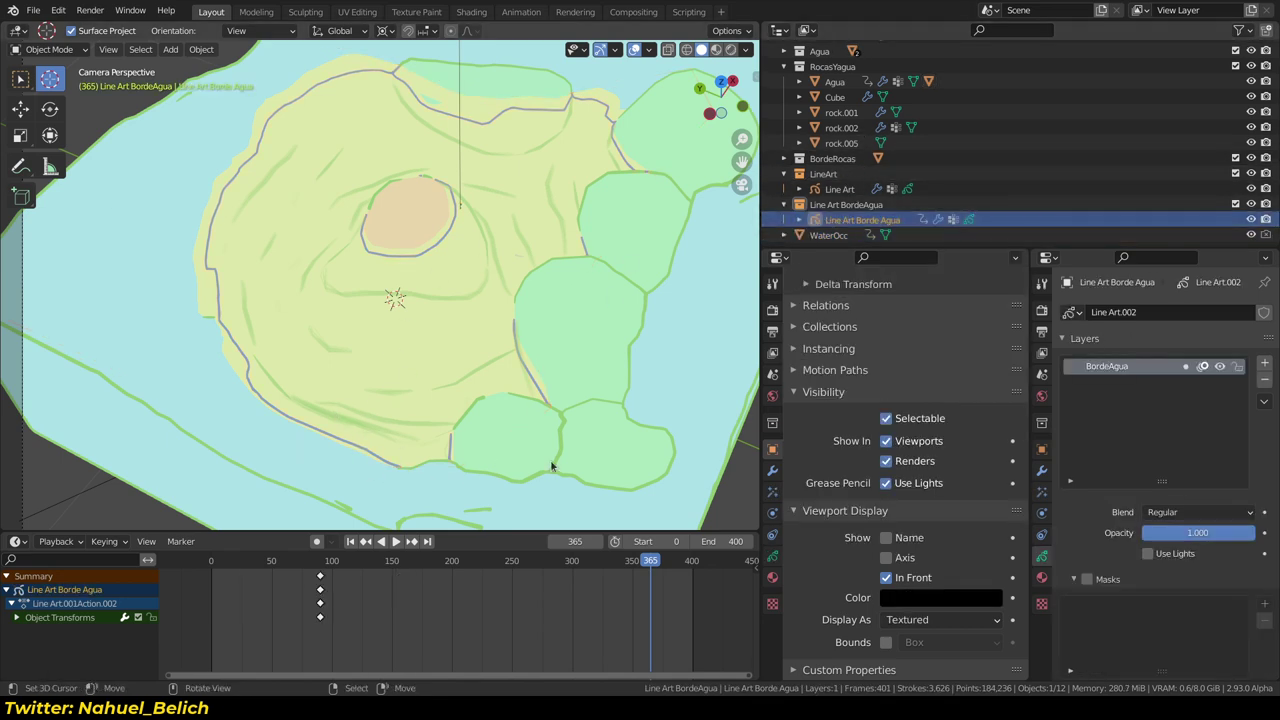
{"action": "left_click", "coordinate": [772, 470]}
{"action": "left_click", "coordinate": [772, 491]}
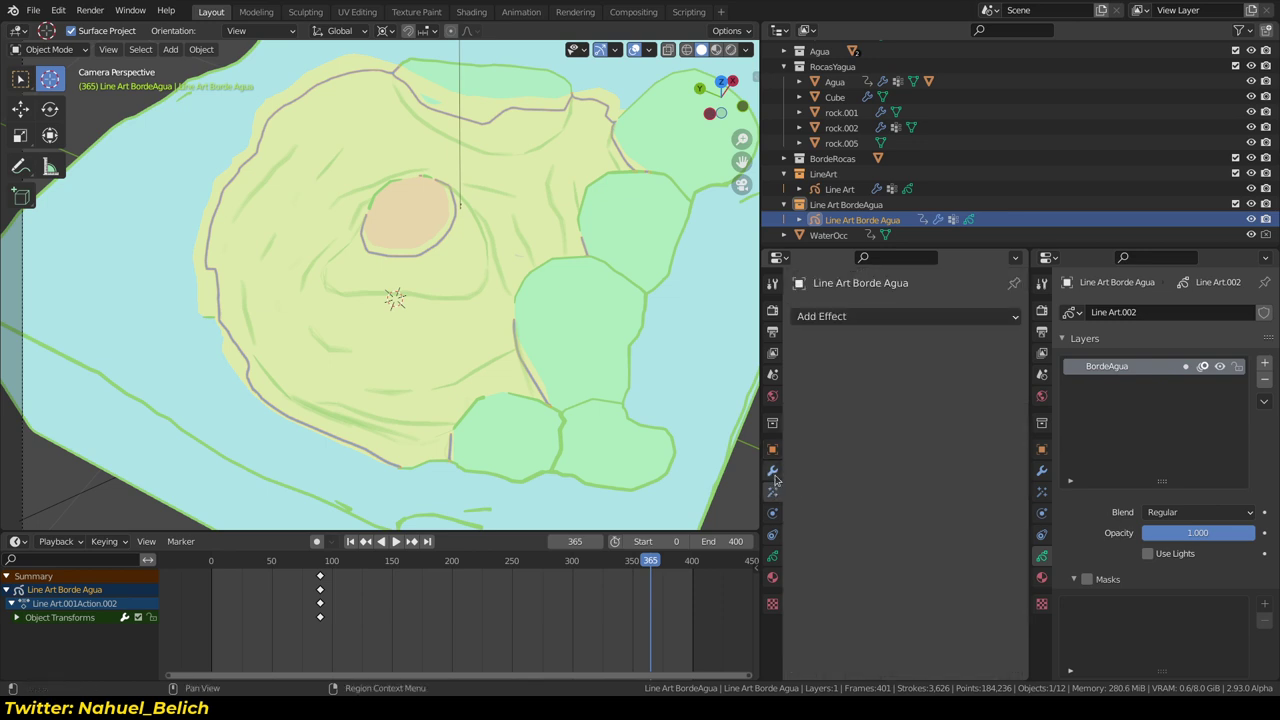
{"action": "left_click", "coordinate": [772, 470]}
{"action": "scroll", "coordinate": [813, 305], "scroll_direction": "down", "scroll_amount": 5}
{"action": "scroll", "coordinate": [813, 305], "scroll_direction": "down", "scroll_amount": 3}
{"action": "scroll", "coordinate": [850, 340], "scroll_direction": "down", "scroll_amount": 1}
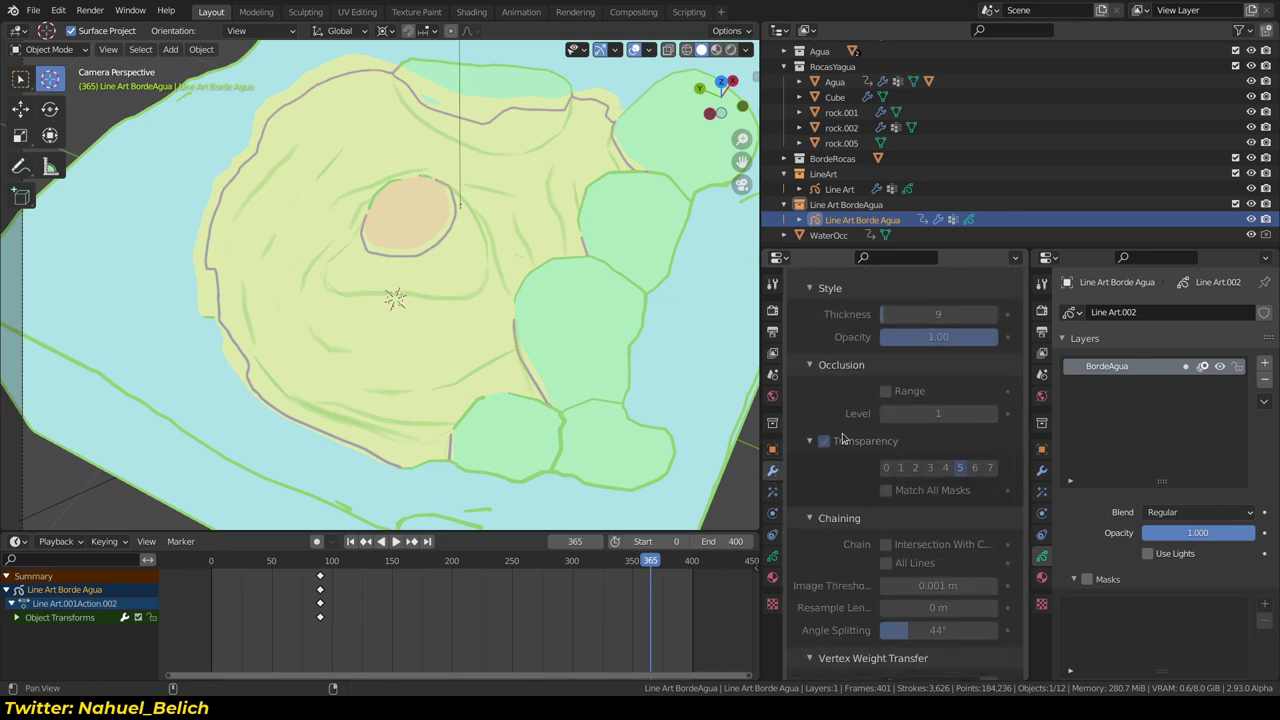
{"action": "scroll", "coordinate": [880, 370], "scroll_direction": "down", "scroll_amount": 1}
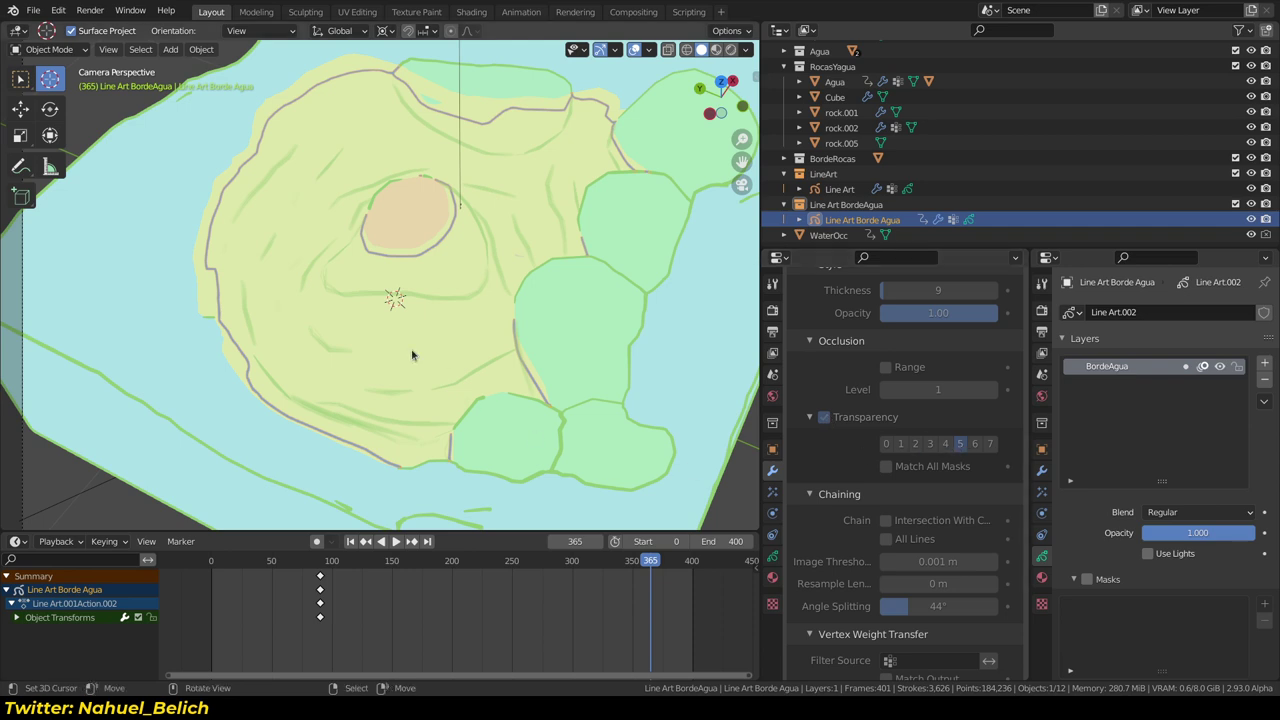
{"action": "middle_click_drag", "start_coordinate": [414, 354], "coordinate": [500, 343]}
{"action": "scroll", "coordinate": [423, 294], "scroll_direction": "up", "scroll_amount": 4}
{"action": "scroll", "coordinate": [495, 293], "scroll_direction": "down", "scroll_amount": 3}
Select WaterOcc and confirm Material.003 uses line art transparency mask 5
{"action": "left_click", "coordinate": [495, 293]}
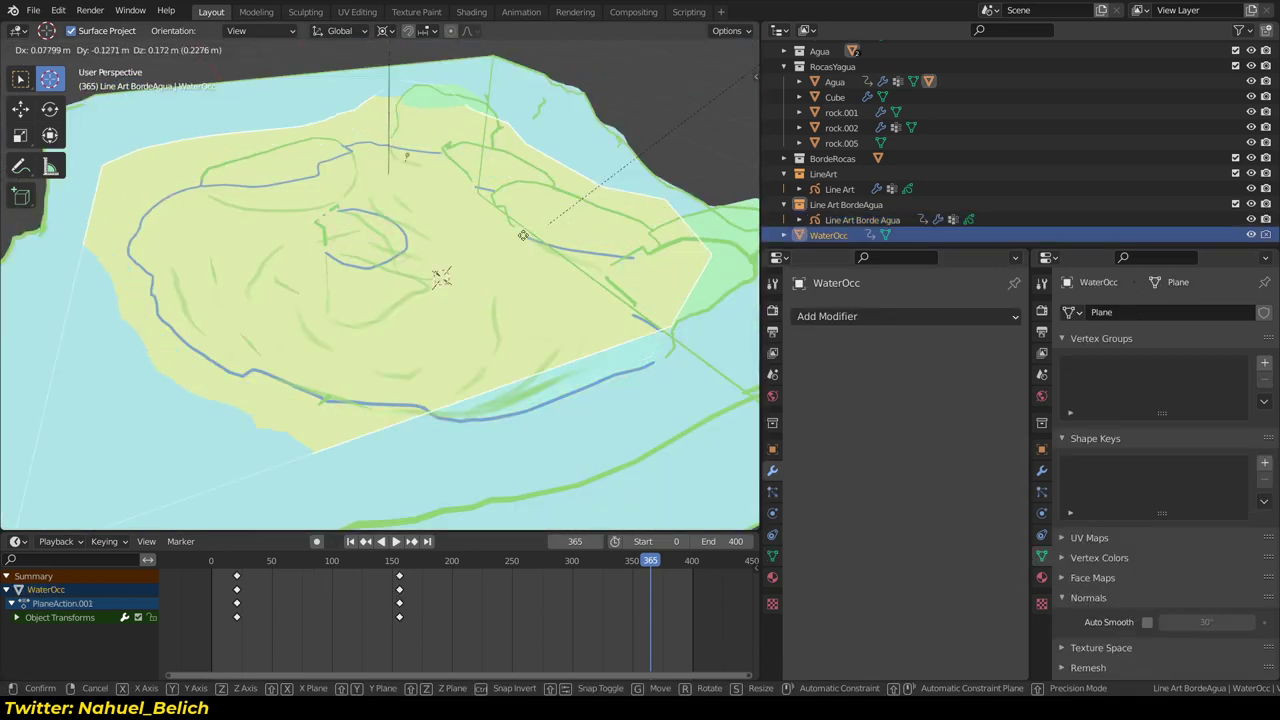
{"action": "left_click", "coordinate": [771, 577]}
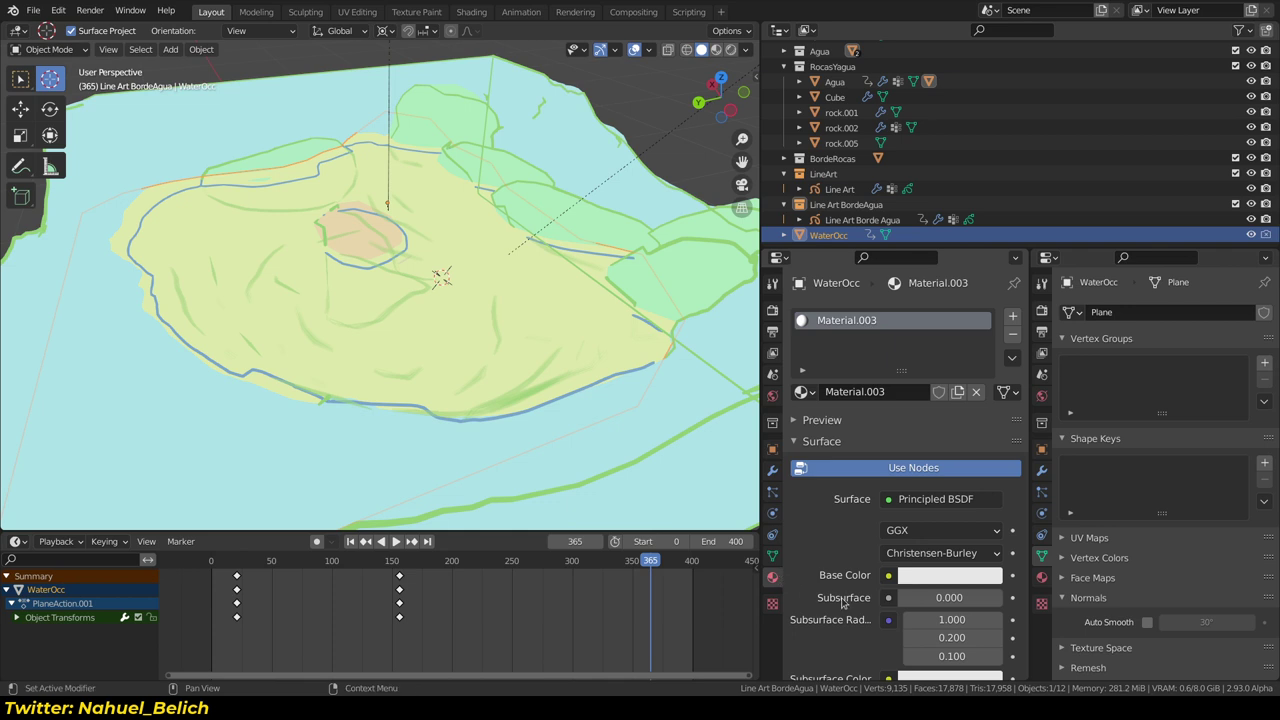
{"action": "scroll", "coordinate": [880, 420], "scroll_direction": "down", "scroll_amount": 5}
{"action": "scroll", "coordinate": [860, 420], "scroll_direction": "down", "scroll_amount": 5}
{"action": "scroll", "coordinate": [827, 425], "scroll_direction": "down", "scroll_amount": 4}
{"action": "scroll", "coordinate": [827, 425], "scroll_direction": "down", "scroll_amount": 5}
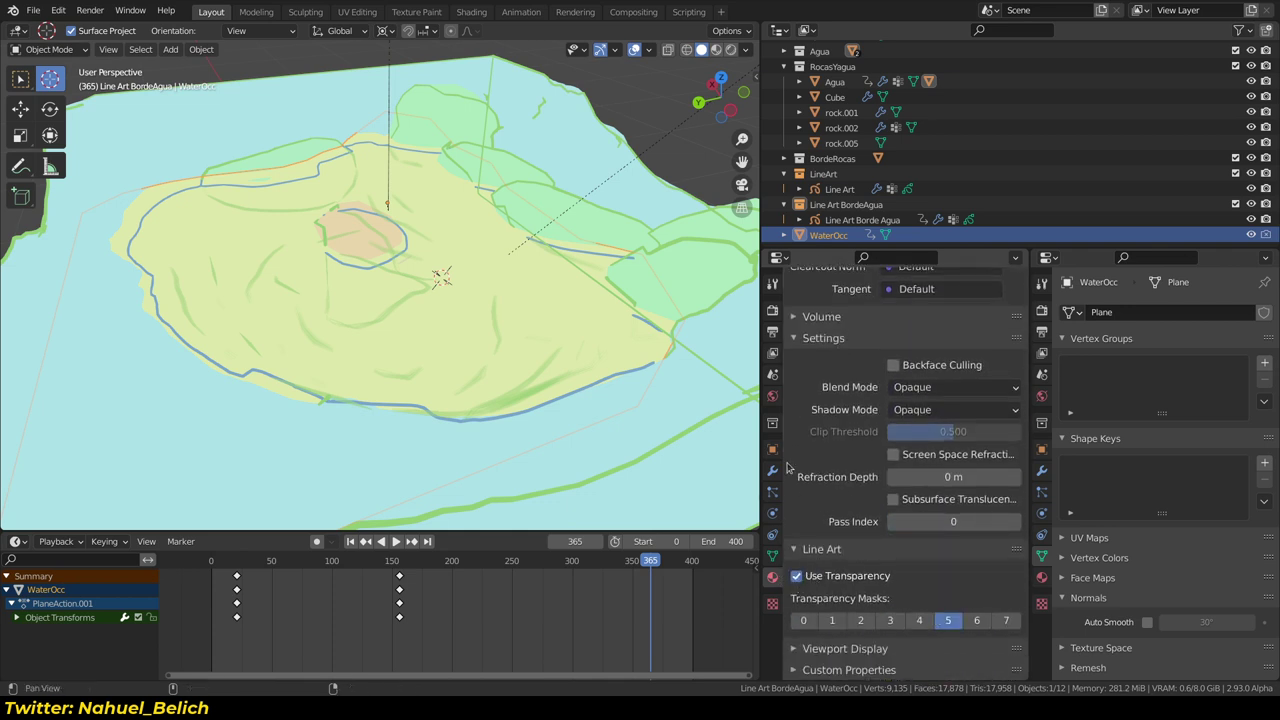
{"action": "scroll", "coordinate": [788, 467], "scroll_direction": "up", "scroll_amount": 5}
Select the Cube and show its modifier stack, ending in Dynamic Paint
{"action": "left_click", "coordinate": [772, 470]}
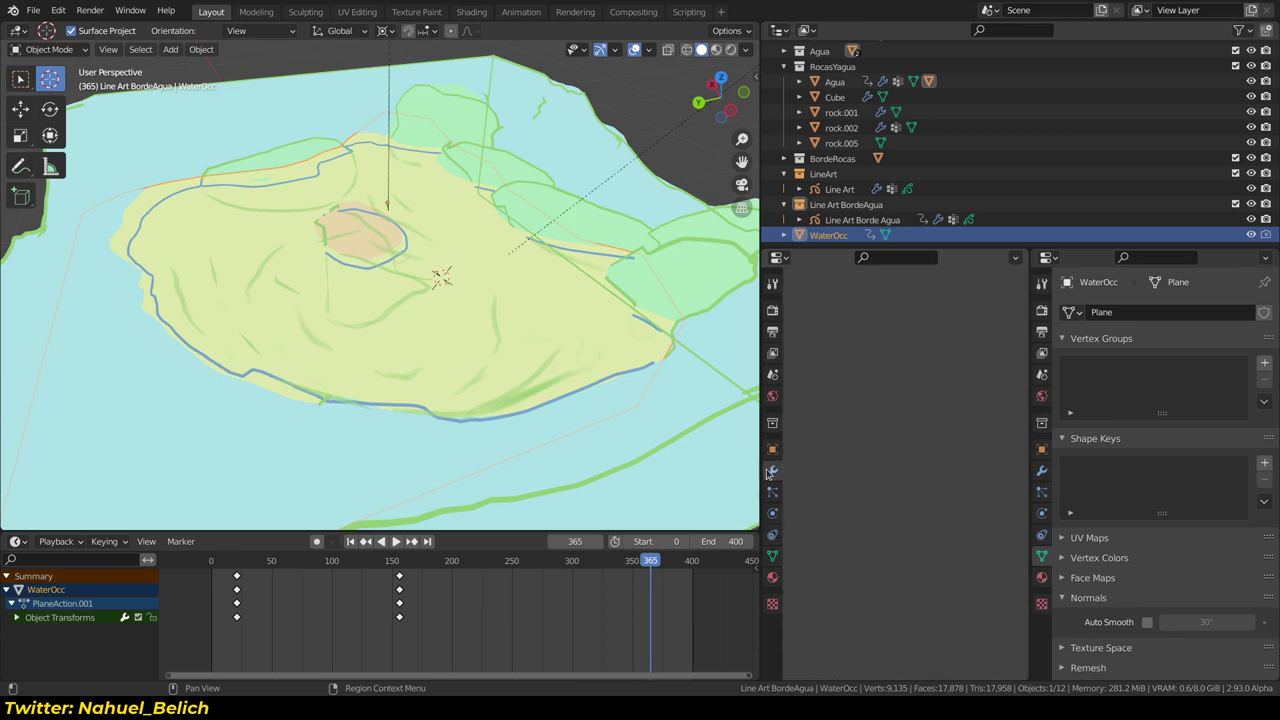
{"action": "left_click", "coordinate": [653, 379]}
{"action": "mouse_move", "coordinate": [700, 340]}
{"action": "middle_mouse_down"}
{"action": "mouse_move", "coordinate": [677, 408]}
{"action": "mouse_move", "coordinate": [628, 398]}
{"action": "middle_mouse_up"}
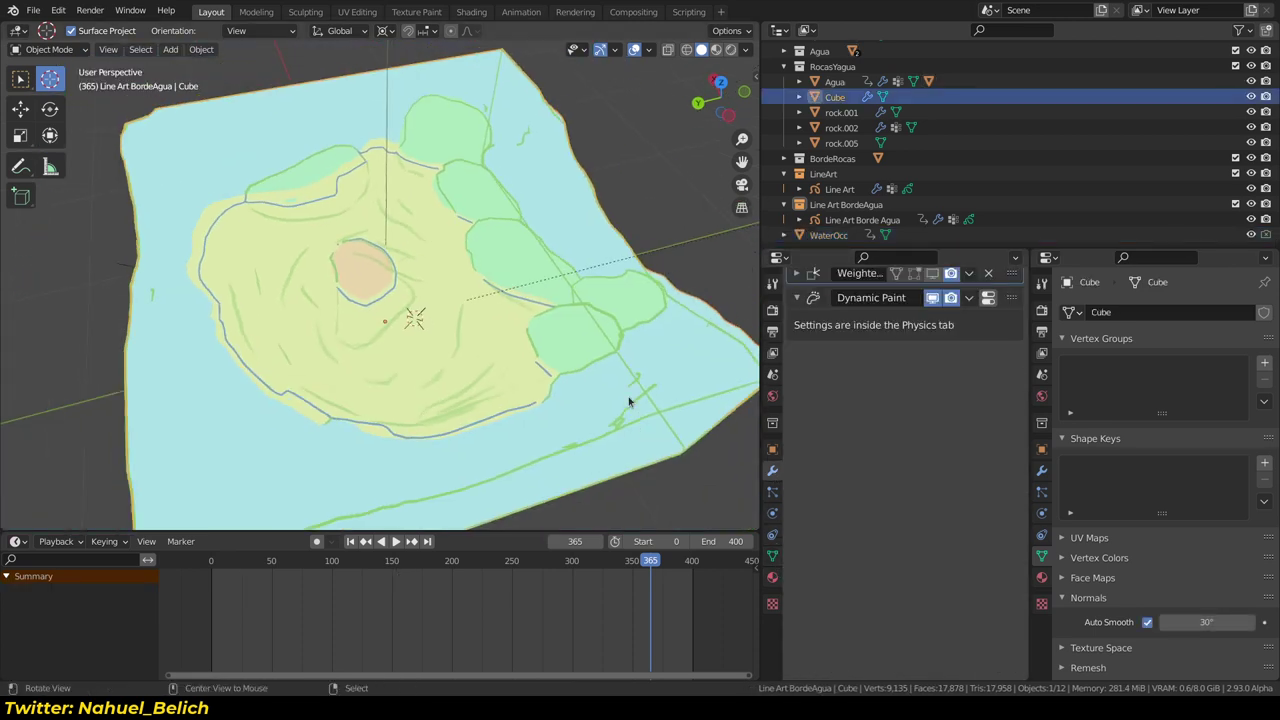
Select the Line Art object and clear the baked line art from all line art objects
{"action": "left_click", "coordinate": [655, 417]}
{"action": "scroll", "coordinate": [849, 443], "scroll_direction": "down", "scroll_amount": 3}
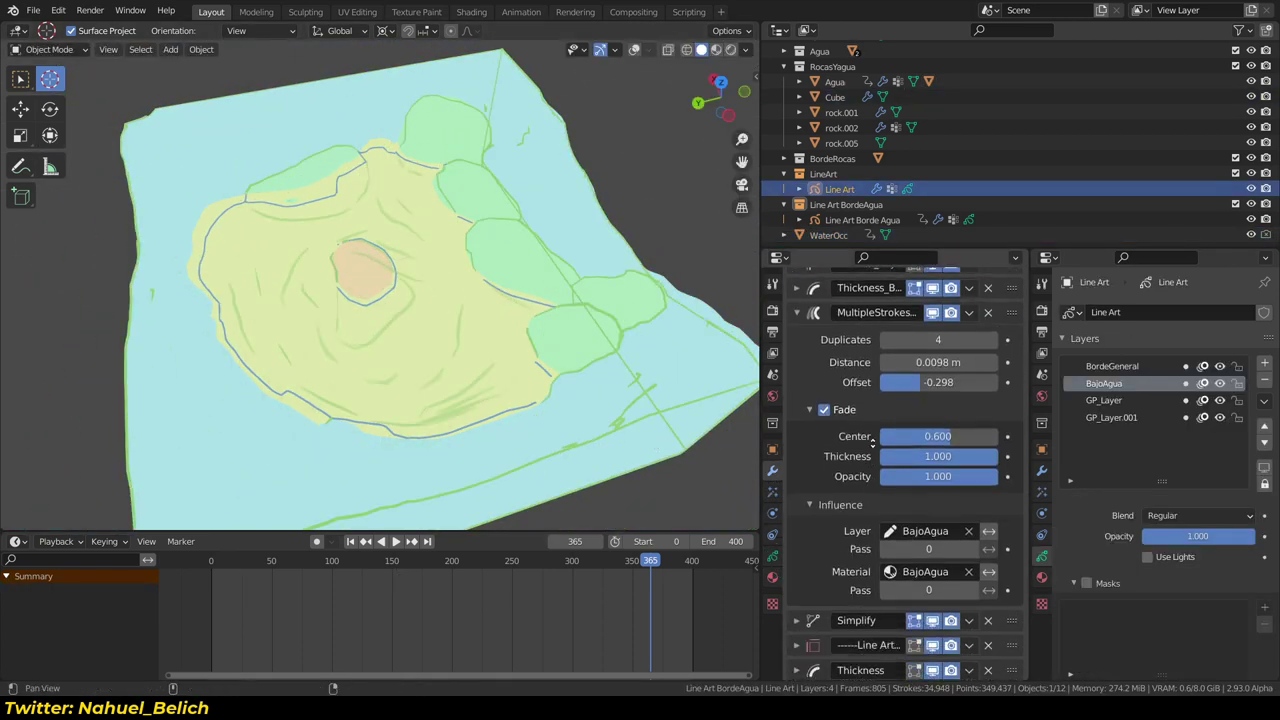
{"action": "scroll", "coordinate": [826, 421], "scroll_direction": "up", "scroll_amount": 5}
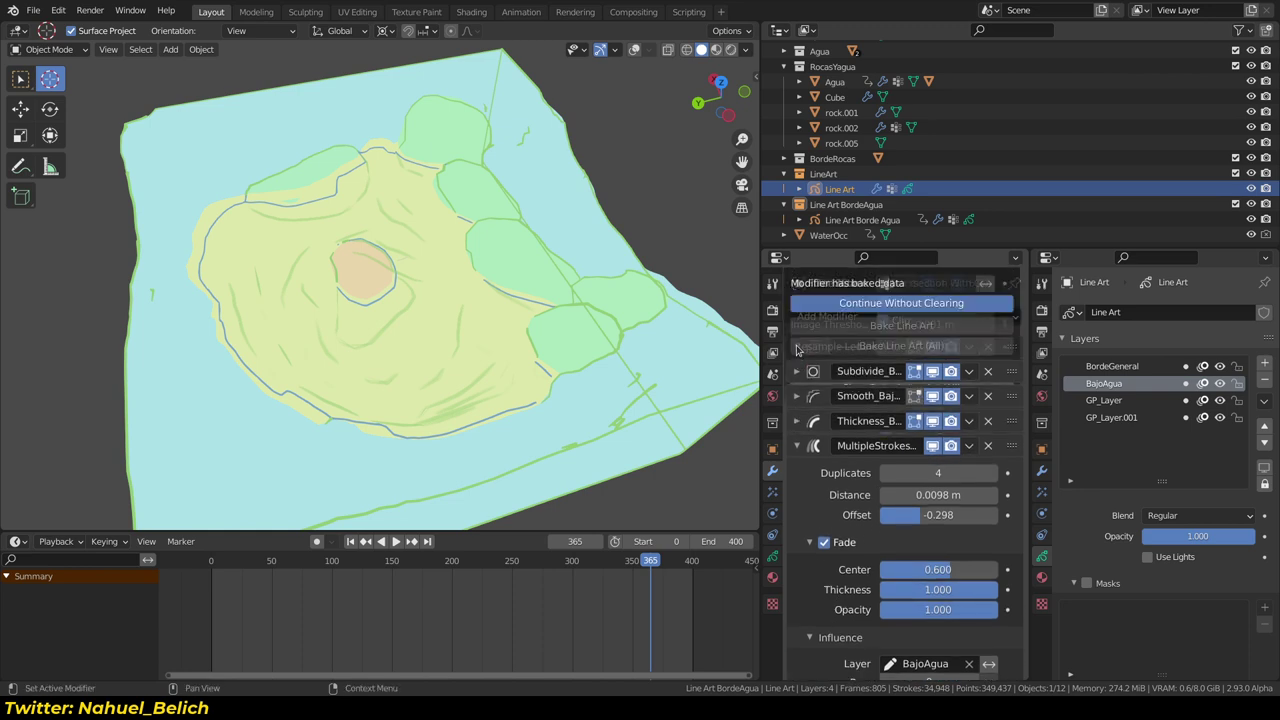
{"action": "scroll", "coordinate": [843, 347], "scroll_direction": "down", "scroll_amount": 8}
{"action": "scroll", "coordinate": [843, 347], "scroll_direction": "down", "scroll_amount": 5}
{"action": "scroll", "coordinate": [860, 430], "scroll_direction": "down", "scroll_amount": 6}
{"action": "scroll", "coordinate": [875, 450], "scroll_direction": "down", "scroll_amount": 2}
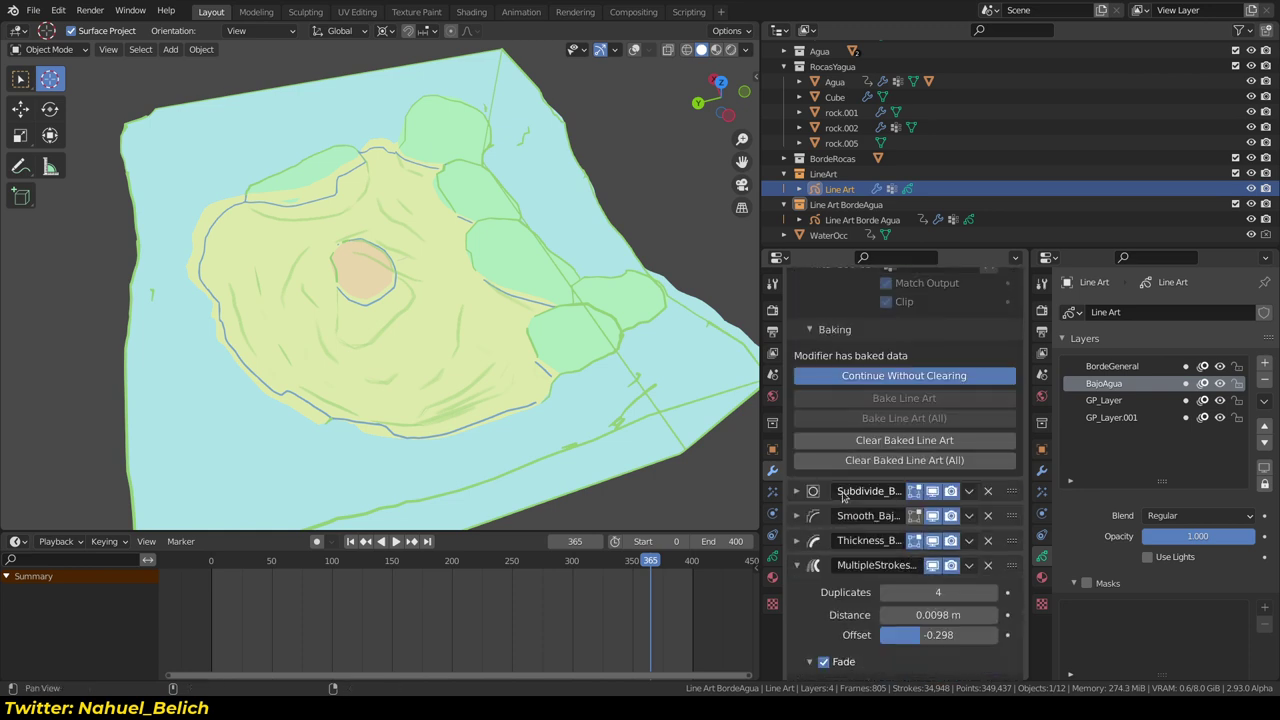
{"action": "left_click", "coordinate": [882, 458]}
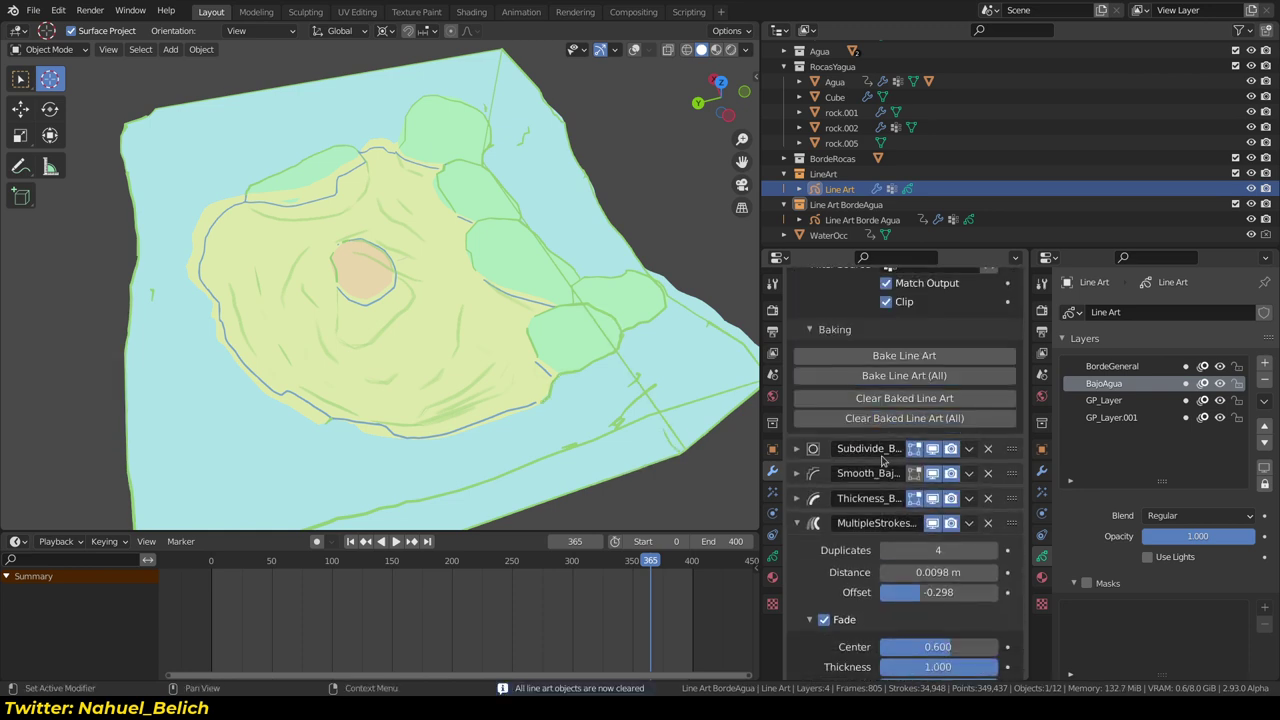
Inspect the Line Art Borde Agua modifier settings, then select the WaterOcc water plane
{"action": "left_click", "coordinate": [900, 400]}
{"action": "left_click", "coordinate": [860, 220]}
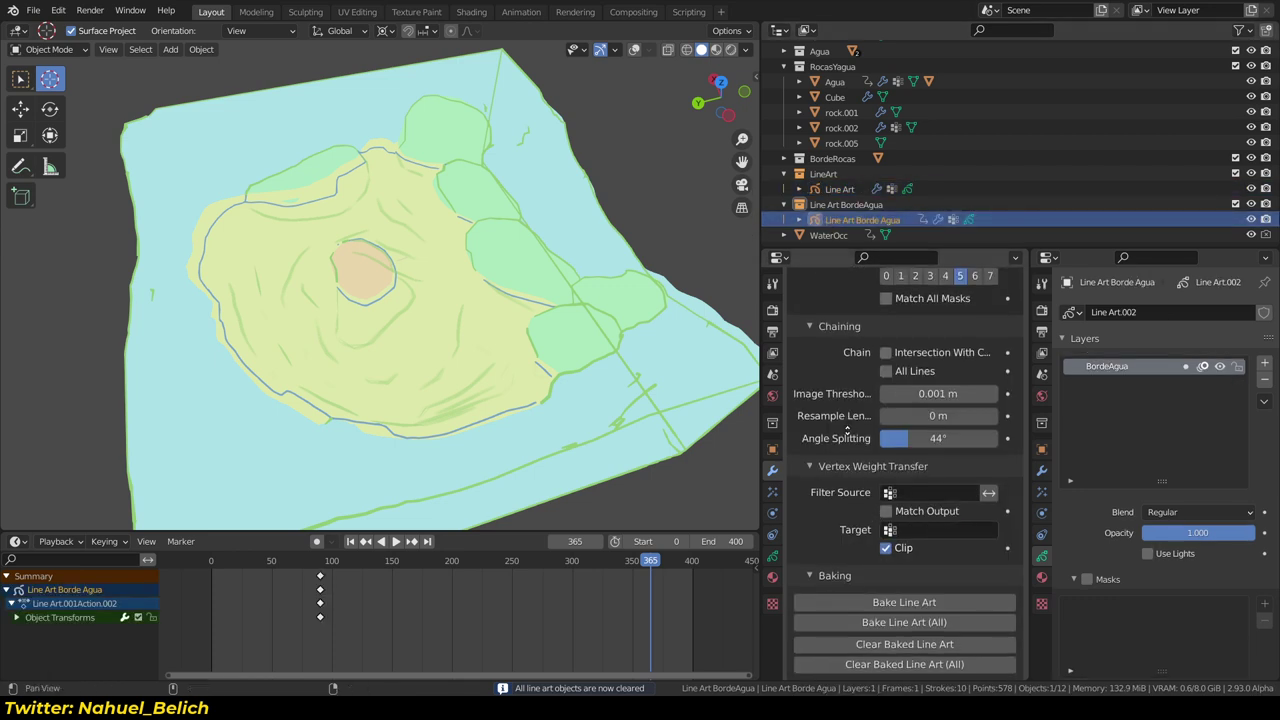
{"action": "scroll", "coordinate": [847, 430], "scroll_direction": "up", "scroll_amount": 4}
{"action": "scroll", "coordinate": [847, 430], "scroll_direction": "down", "scroll_amount": 2}
{"action": "scroll", "coordinate": [537, 386], "scroll_direction": "up", "scroll_amount": 3}
{"action": "middle_click_drag", "start_coordinate": [537, 386], "coordinate": [583, 343]}
{"action": "left_click", "coordinate": [586, 339]}
{"action": "scroll", "coordinate": [583, 343], "scroll_direction": "up", "scroll_amount": 2}
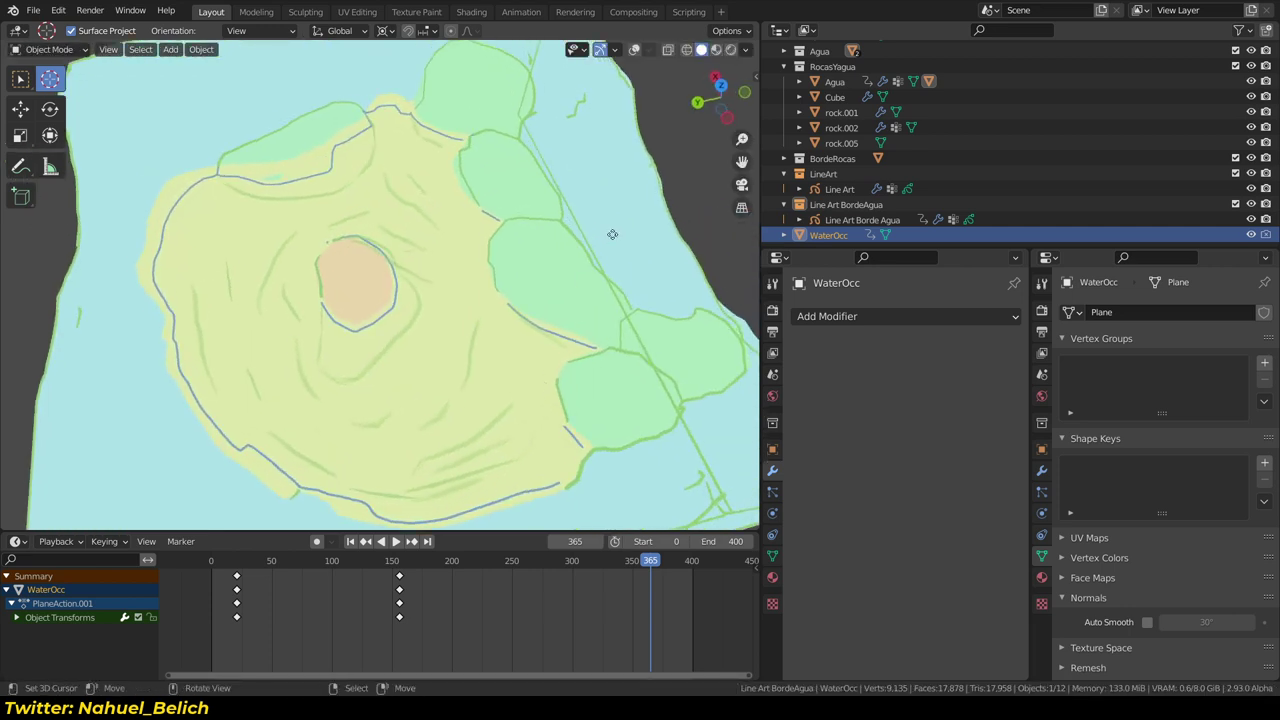
Move the WaterOcc plane around the island, constraining with Z and Shift+Z, to test its occlusion
{"action": "key", "text": "g"}
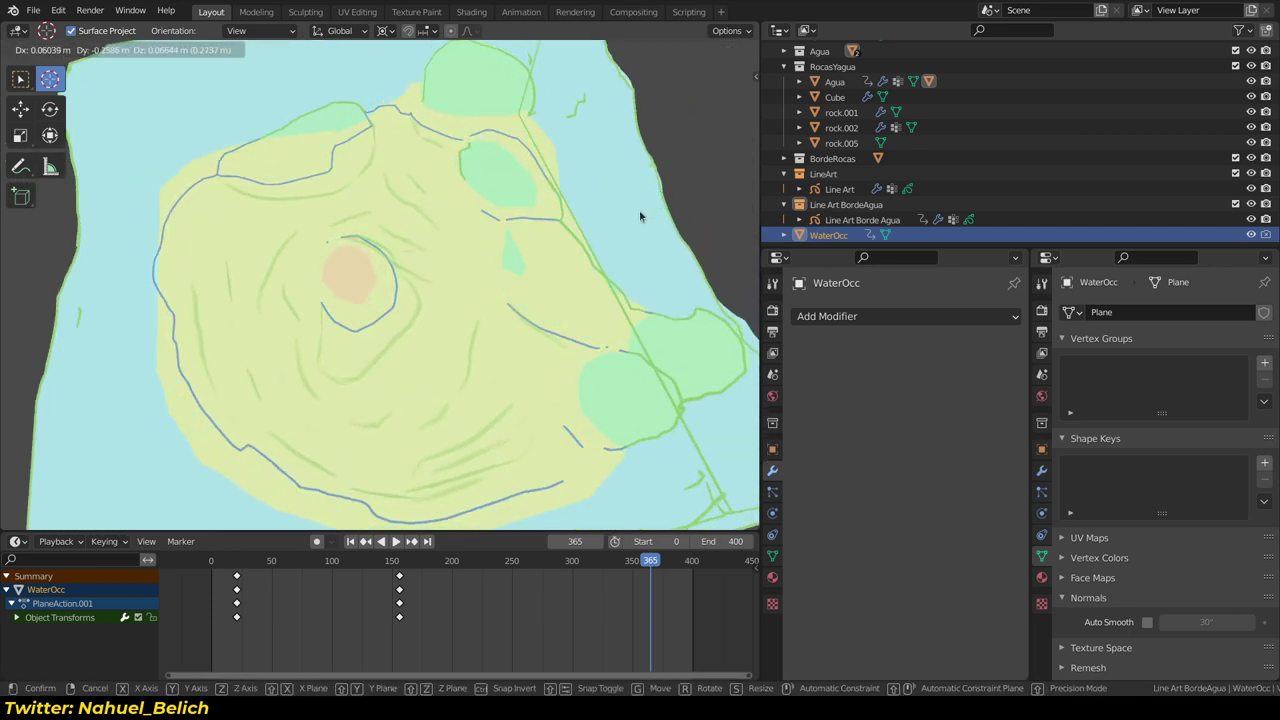
{"action": "right_click", "coordinate": [640, 215]}
{"action": "middle_click_drag", "start_coordinate": [640, 215], "coordinate": [587, 283]}
{"action": "middle_click_drag", "start_coordinate": [486, 343], "coordinate": [408, 289]}
{"action": "key", "text": "g"}
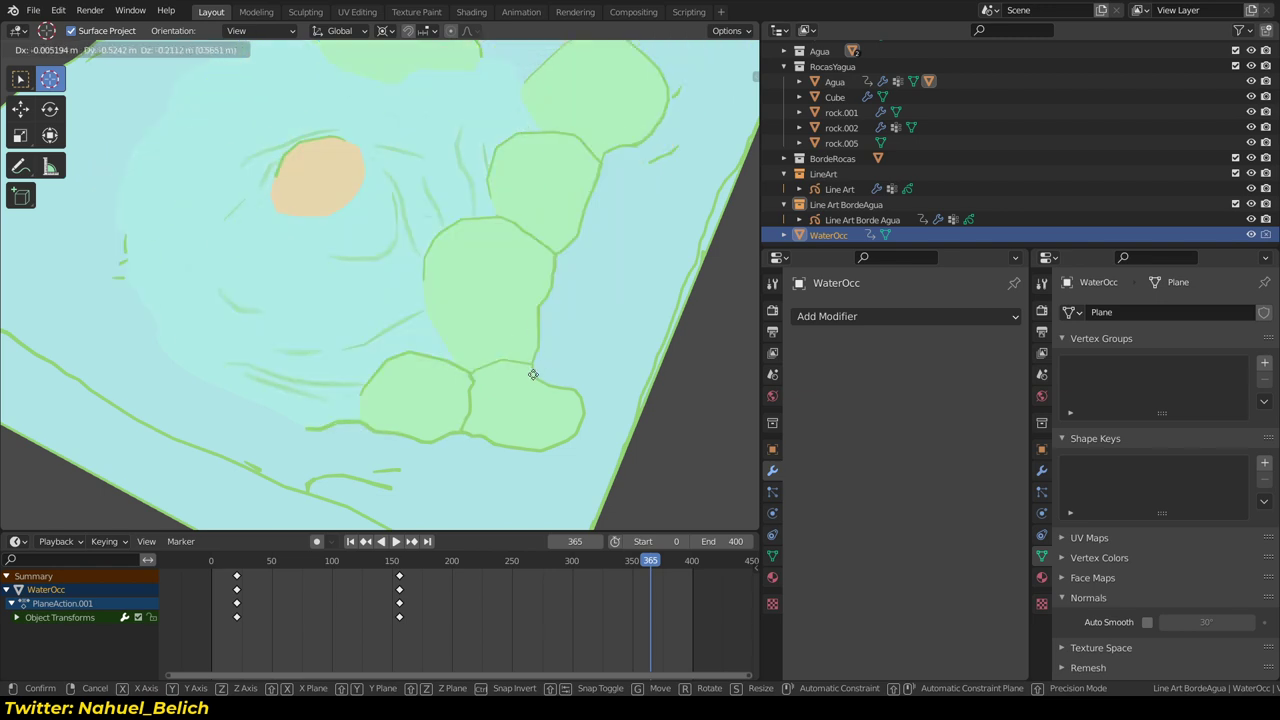
{"action": "middle_click_drag", "start_coordinate": [592, 258], "coordinate": [600, 234]}
{"action": "scroll", "coordinate": [451, 254], "scroll_direction": "down", "scroll_amount": 3}
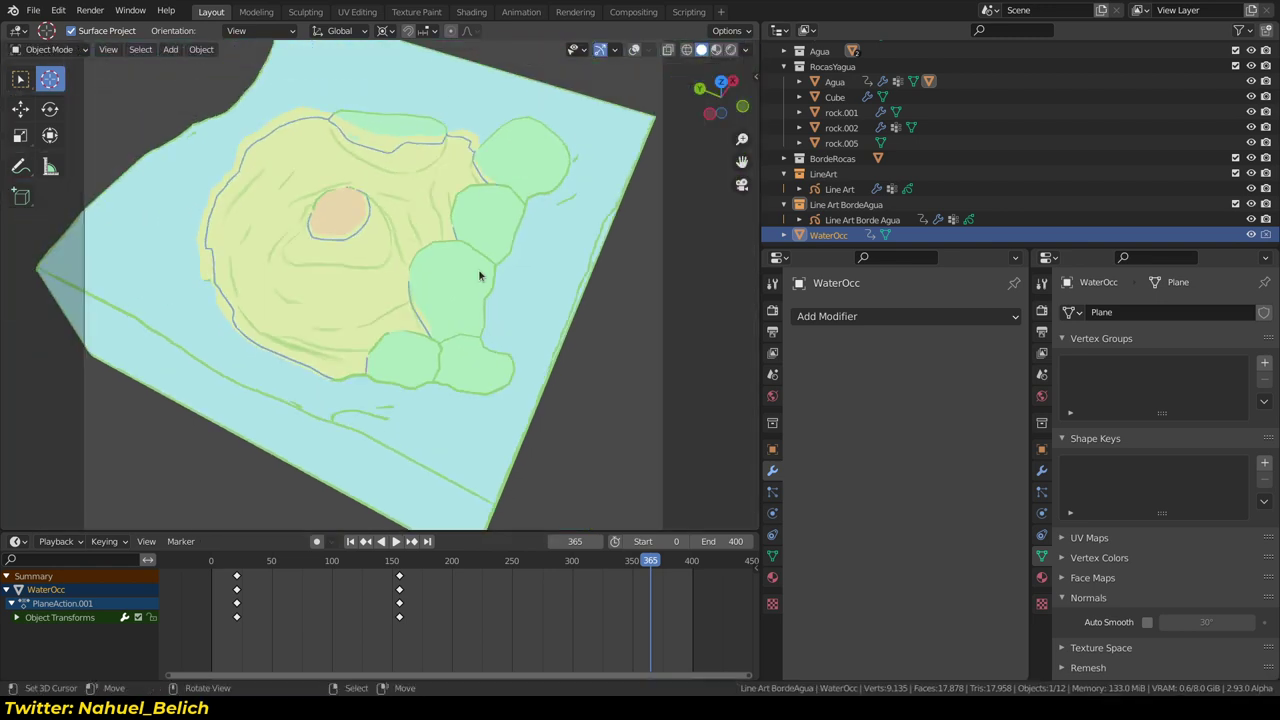
{"action": "key", "text": "z"}
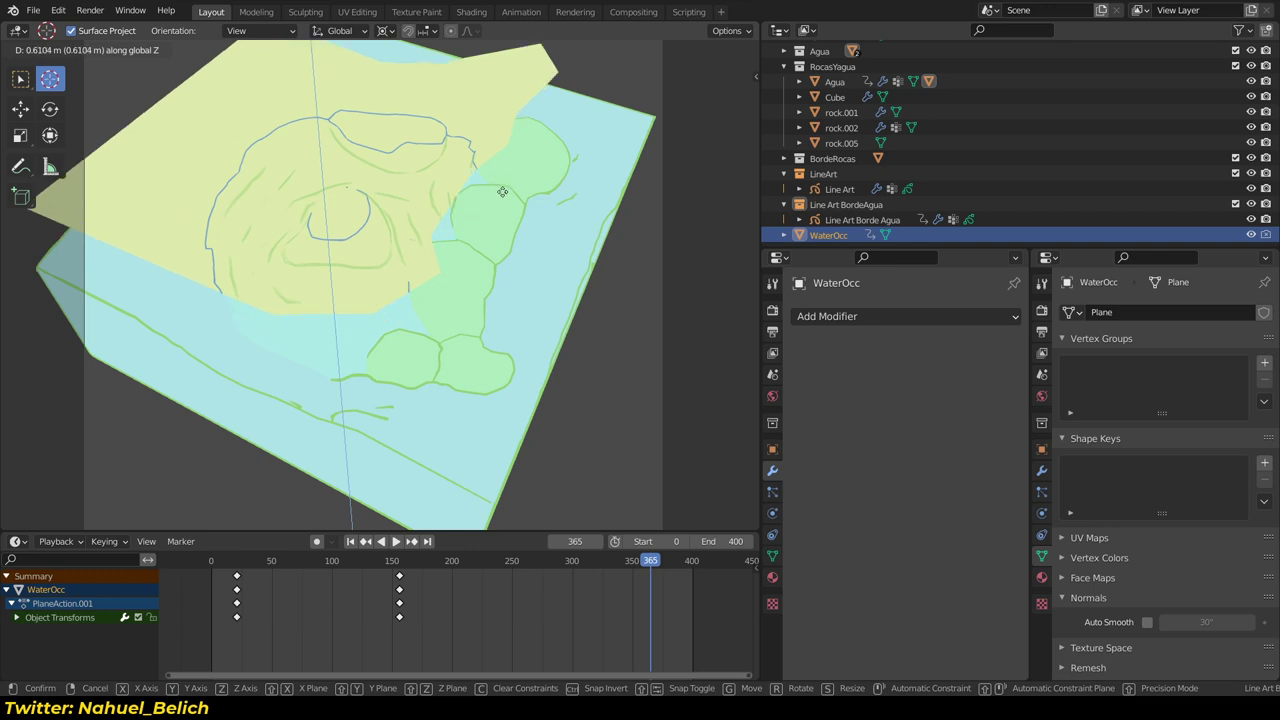
{"action": "key", "text": "shift+z"}
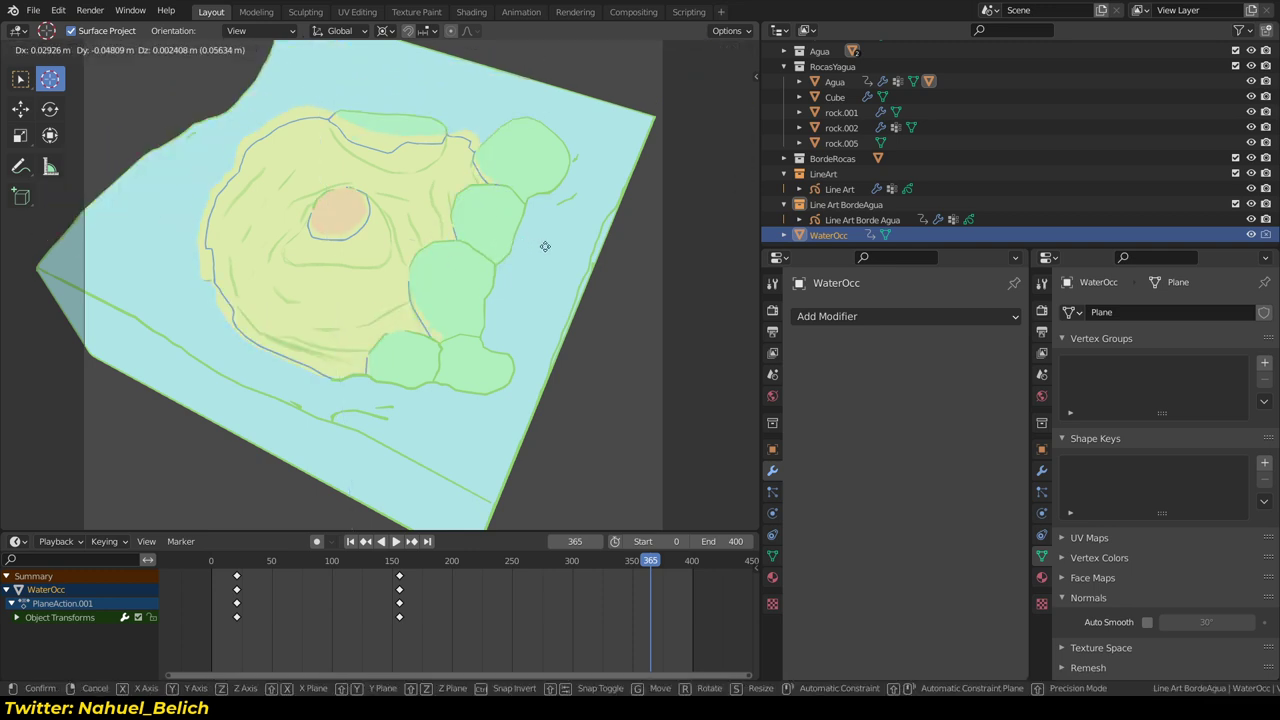
{"action": "left_click", "coordinate": [572, 263]}
{"action": "key", "text": "g"}
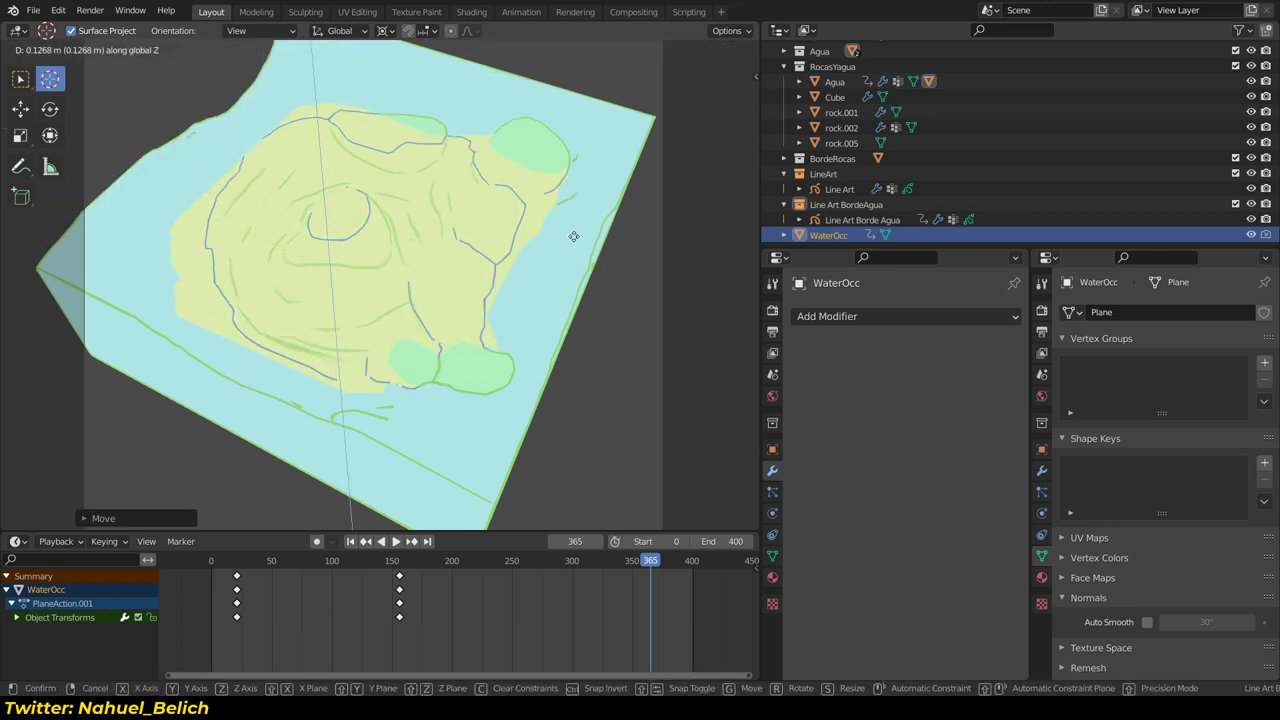
{"action": "left_click", "coordinate": [564, 223]}
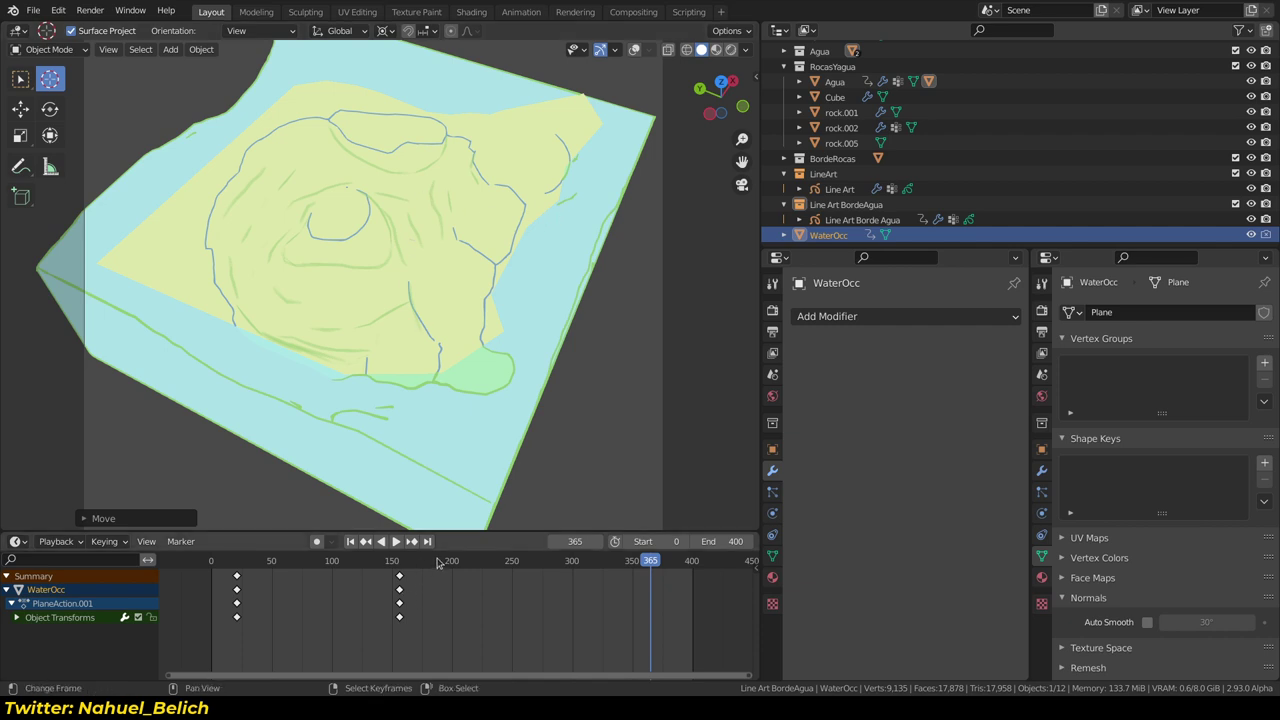
Play the animation to stop at frame 238, then view WaterOcc's mesh in Edit Mode with X-ray
{"action": "left_click", "coordinate": [441, 560]}
{"action": "key", "text": "space"}
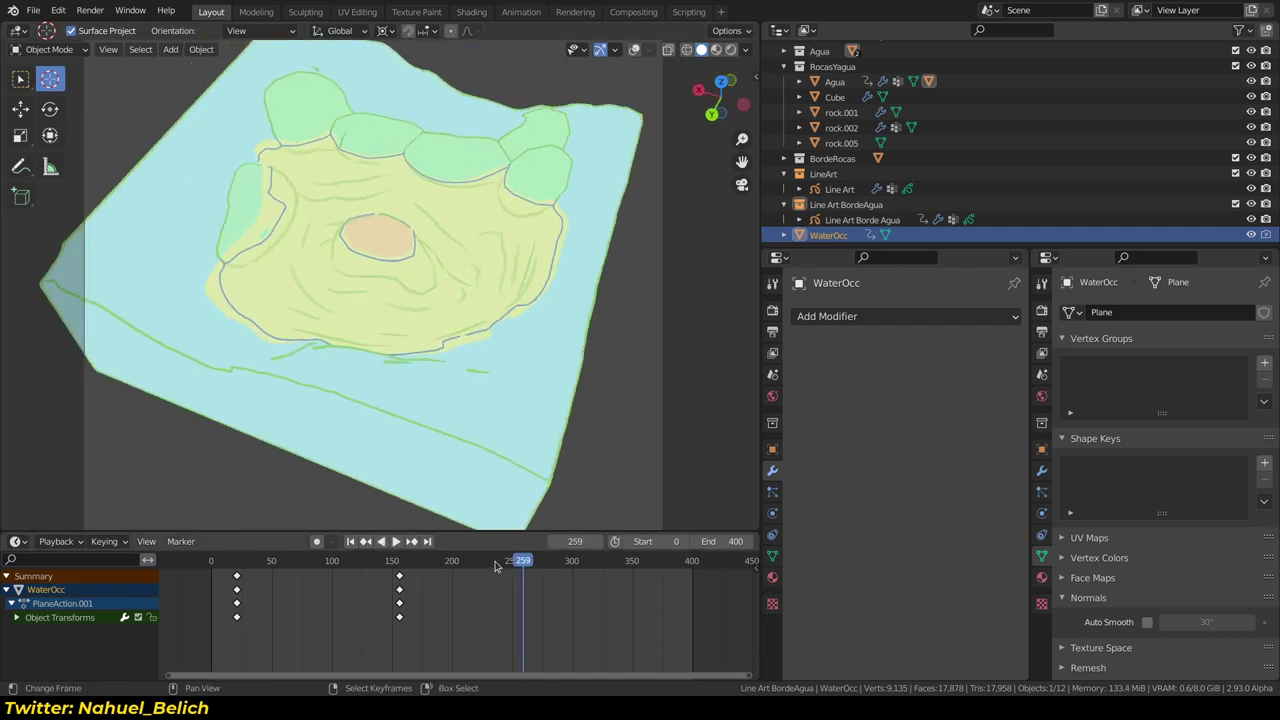
{"action": "left_click_drag", "start_coordinate": [521, 560], "coordinate": [480, 560]}
{"action": "key", "text": "space"}
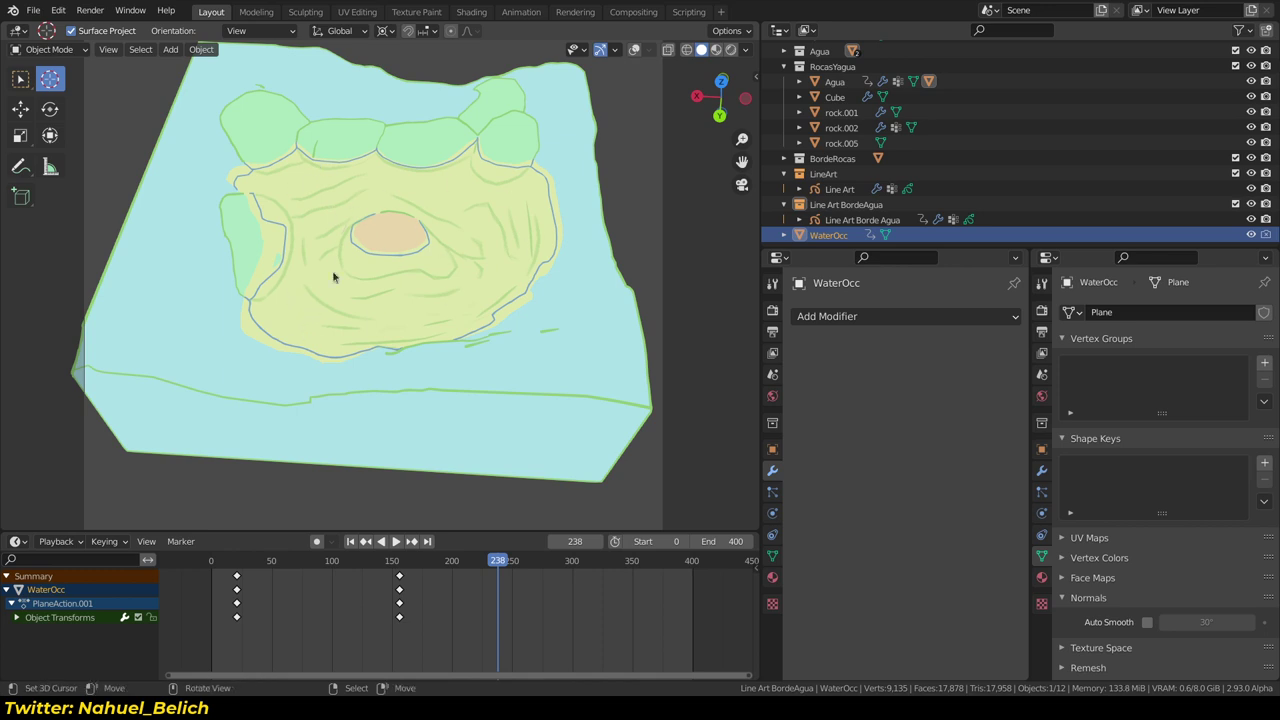
{"action": "key", "text": "Tab"}
{"action": "key", "text": "alt+z"}
{"action": "key", "text": "alt+z"}
{"action": "key", "text": "shift+alt+z"}
{"action": "key", "text": "alt+z"}
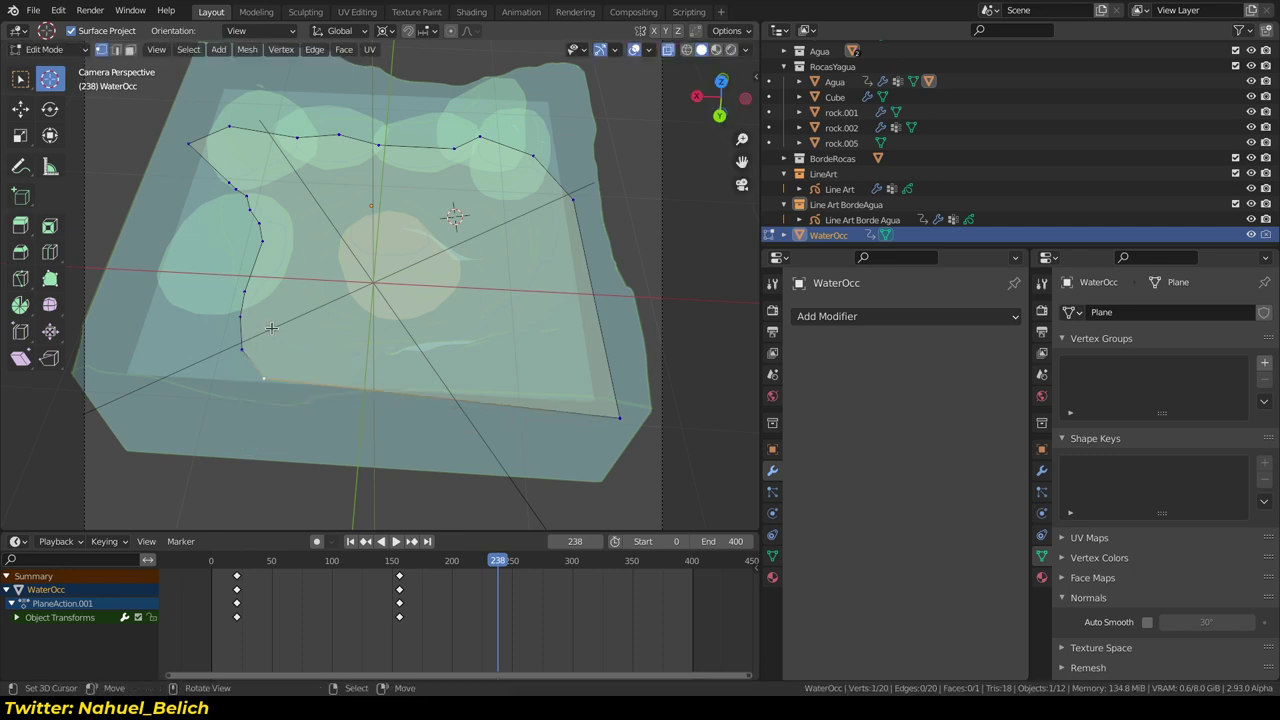
Turn off X-ray and return the WaterOcc plane to Object Mode
{"action": "key", "text": "alt+z"}
{"action": "key", "text": "ctrl+Tab"}
{"action": "left_click", "coordinate": [127, 349]}
{"action": "scroll", "coordinate": [331, 334], "scroll_direction": "up", "scroll_amount": 3}
{"action": "mouse_move", "coordinate": [331, 334]}
{"action": "middle_mouse_down"}
{"action": "mouse_move", "coordinate": [440, 323]}
{"action": "mouse_move", "coordinate": [432, 281]}
{"action": "middle_mouse_up"}
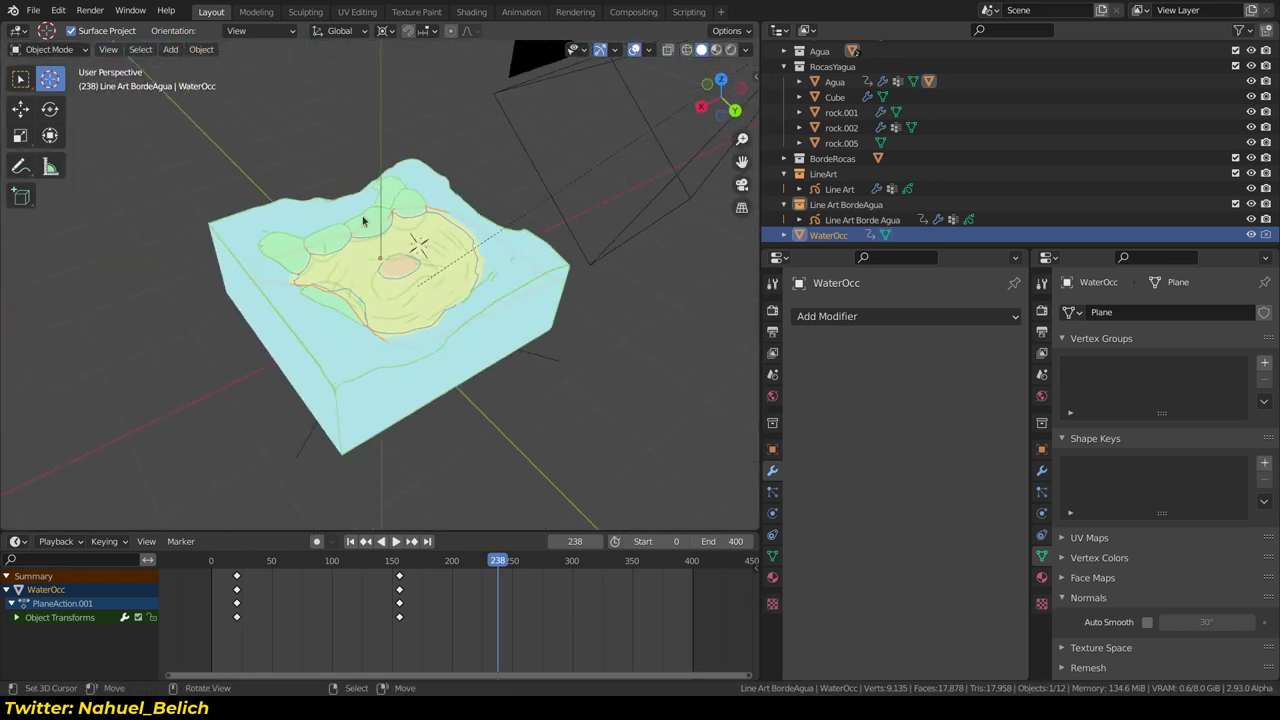
Hide WaterOcc to inspect the terrain beneath it with overlays toggled, then unhide it
{"action": "key", "text": "h"}
{"action": "middle_click_drag", "start_coordinate": [364, 221], "coordinate": [416, 348]}
{"action": "key", "text": "shift+alt+z"}
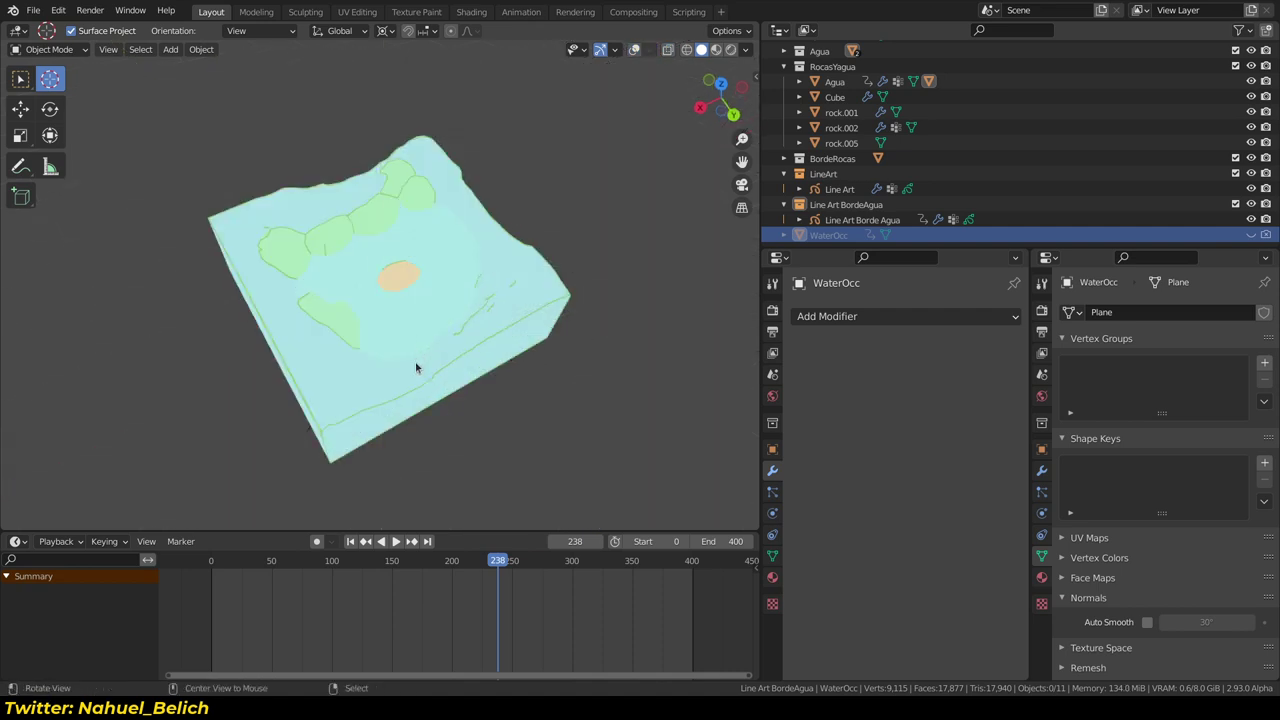
{"action": "scroll", "coordinate": [433, 285], "scroll_direction": "up", "scroll_amount": 5}
{"action": "key", "text": "shift+alt+z"}
{"action": "scroll", "coordinate": [436, 328], "scroll_direction": "down", "scroll_amount": 3}
{"action": "scroll", "coordinate": [399, 304], "scroll_direction": "up", "scroll_amount": 5}
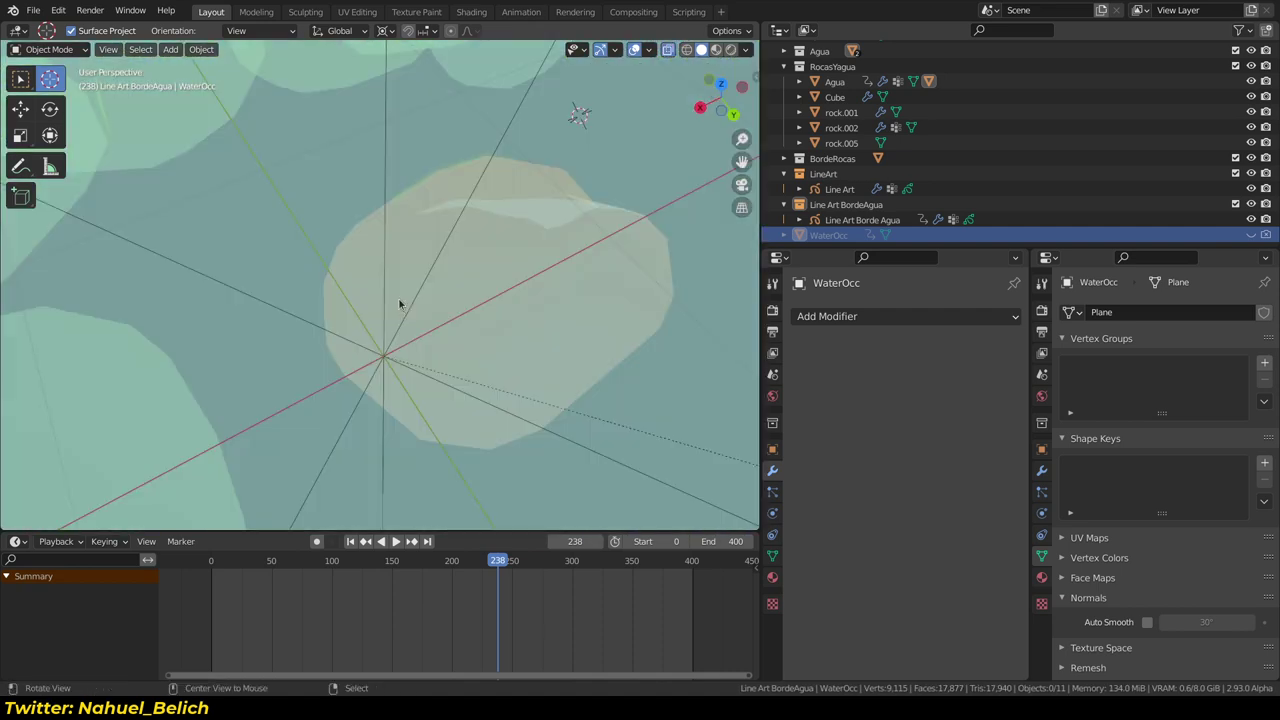
{"action": "key", "text": "shift+alt+z"}
{"action": "key", "text": "alt+h"}
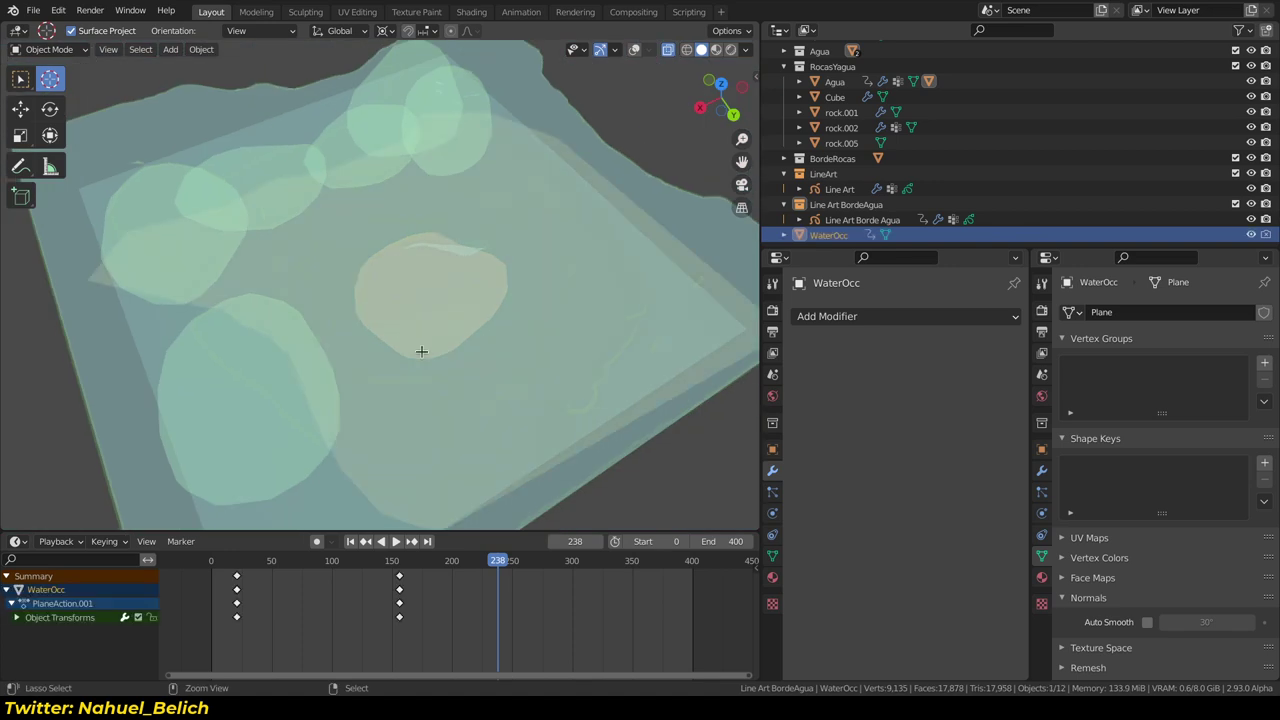
Toggle WaterOcc through Edit Mode, then select Line Art Borde Agua and the Line Art object
{"action": "key", "text": "Tab"}
{"action": "key", "text": "alt+z"}
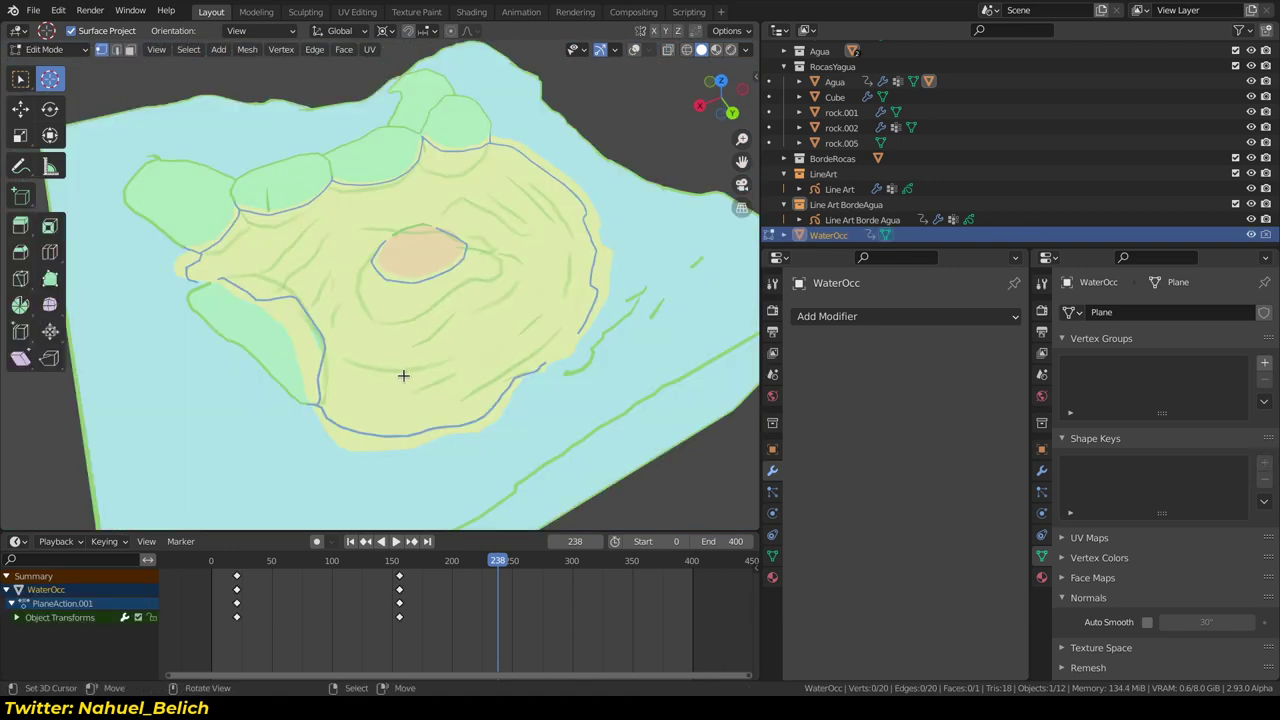
{"action": "key", "text": "Tab"}
{"action": "middle_click_drag", "start_coordinate": [420, 391], "coordinate": [394, 374]}
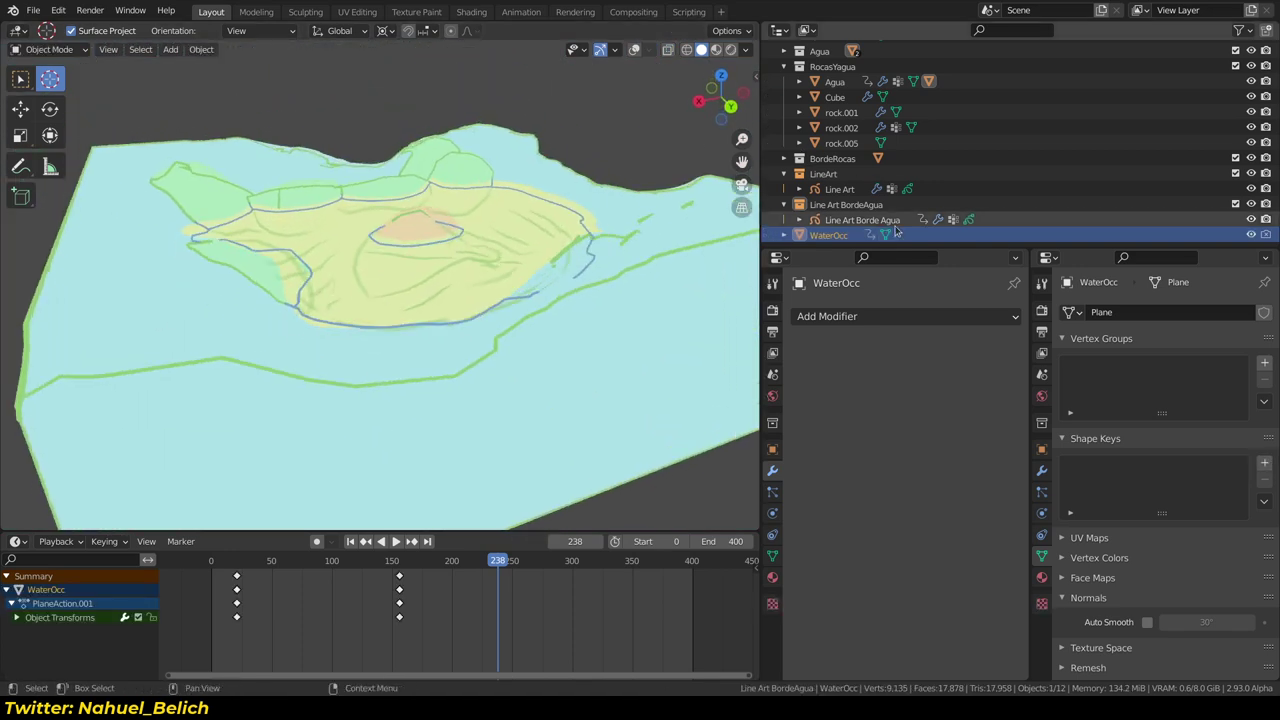
{"action": "middle_click_drag", "start_coordinate": [600, 250], "coordinate": [630, 268]}
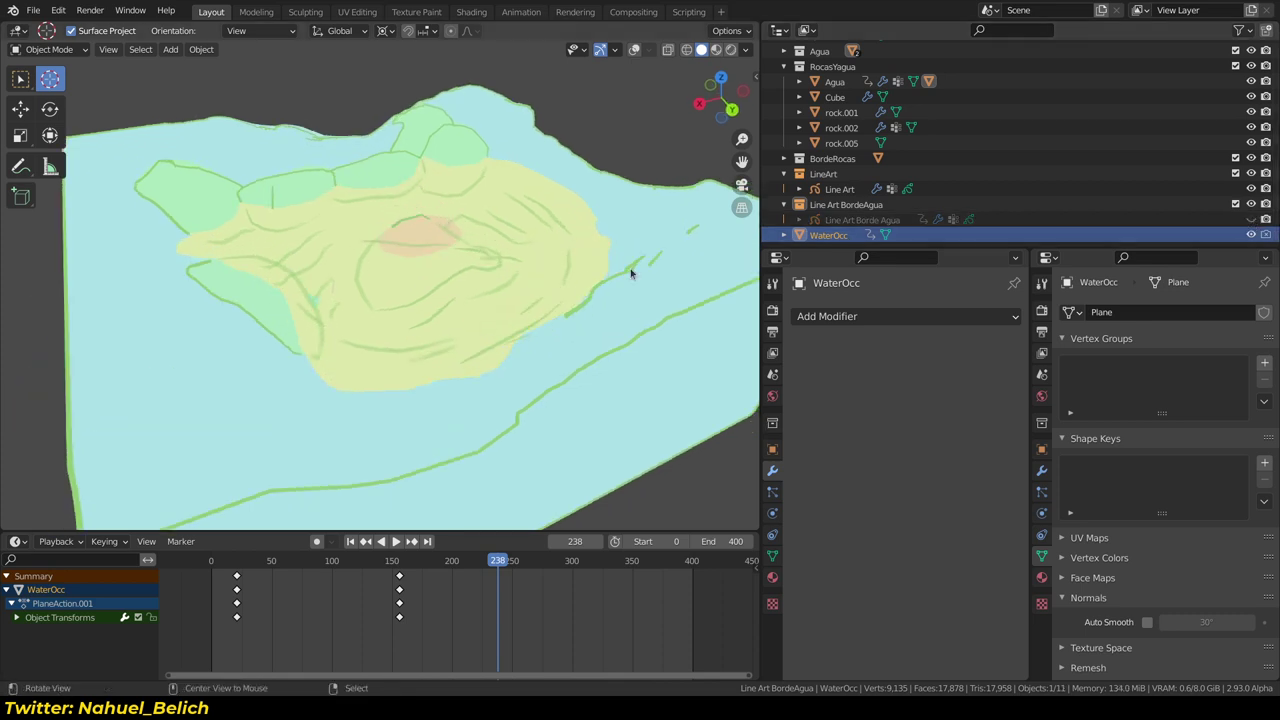
{"action": "left_click", "coordinate": [842, 203]}
{"action": "left_click", "coordinate": [840, 189]}
Switch the viewport to Rendered shading and orbit to a low, close angle on the pond
{"action": "mouse_move", "coordinate": [449, 260]}
{"action": "middle_mouse_down"}
{"action": "mouse_move", "coordinate": [466, 309]}
{"action": "mouse_move", "coordinate": [423, 317]}
{"action": "middle_mouse_up"}
{"action": "key", "text": "z"}
{"action": "left_click", "coordinate": [494, 266]}
{"action": "middle_click_drag", "start_coordinate": [494, 266], "coordinate": [783, 345]}
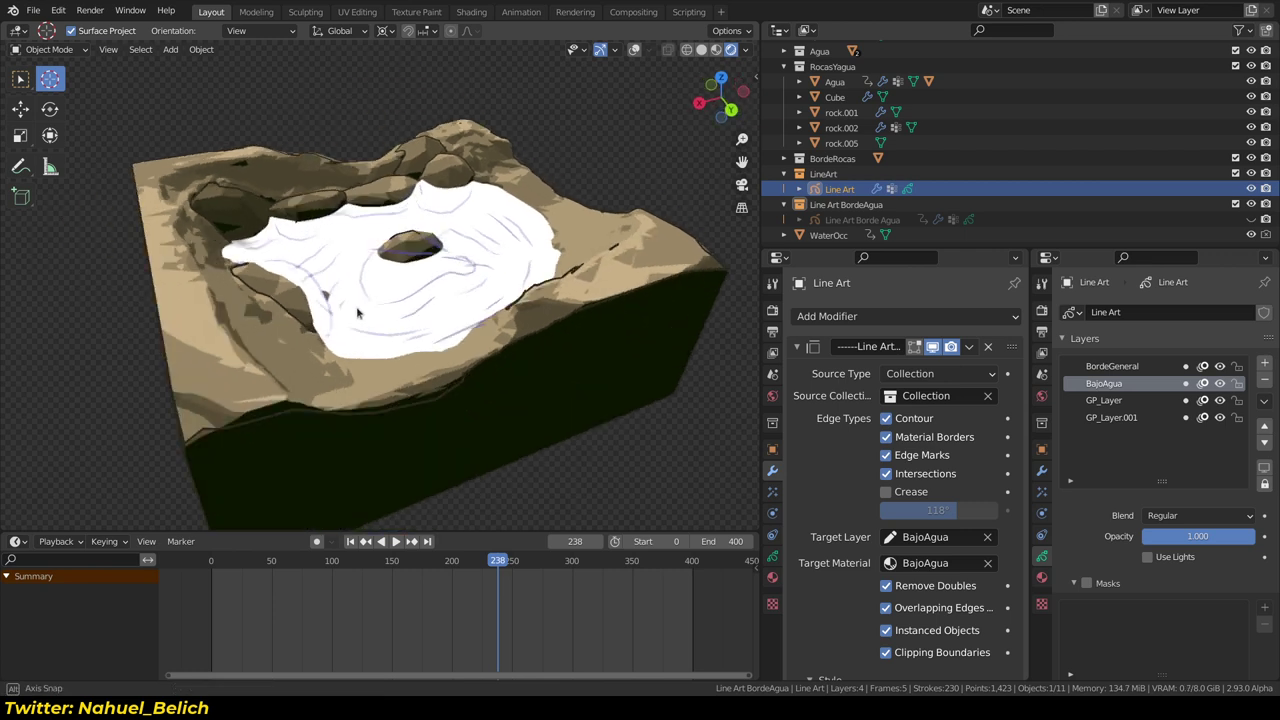
Collapse the Line Art and MultipleStrokes modifier panels, hide all line art layers, and select WaterOcc
{"action": "left_click", "coordinate": [797, 347]}
{"action": "left_click", "coordinate": [797, 446]}
{"action": "left_click", "coordinate": [797, 446]}
{"action": "left_click", "coordinate": [797, 446]}
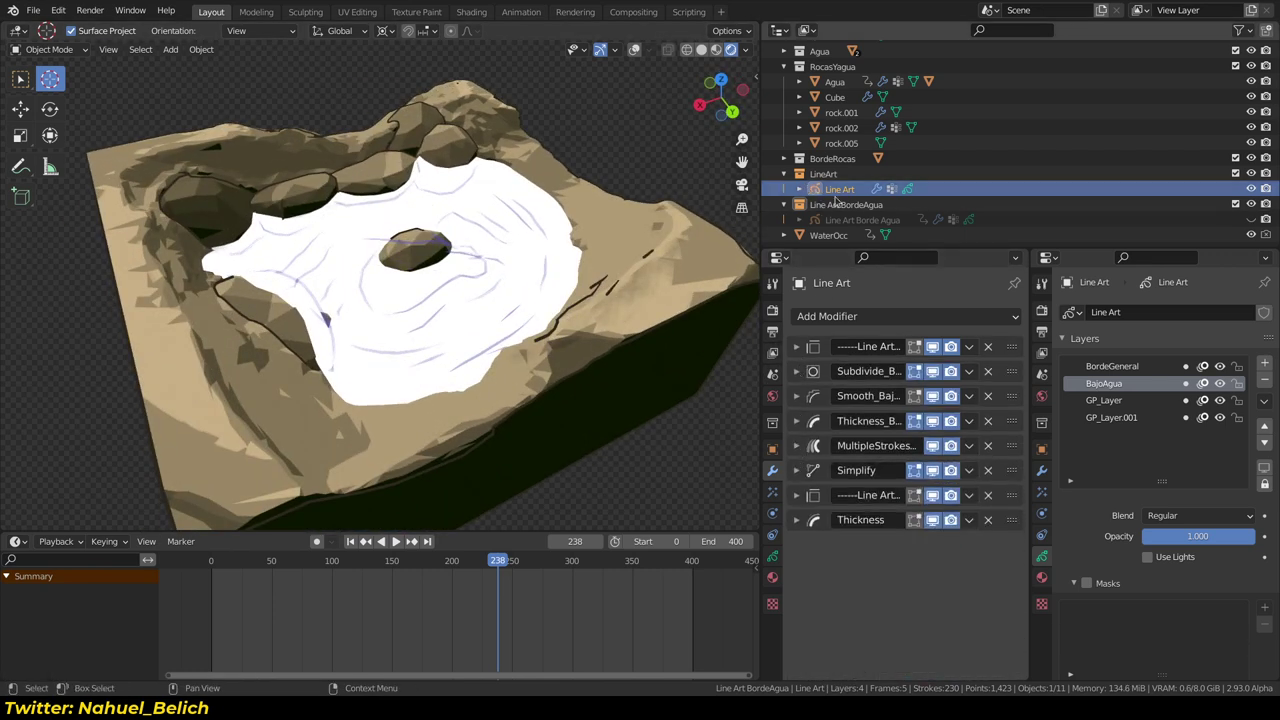
{"action": "middle_click_drag", "start_coordinate": [560, 300], "coordinate": [640, 330]}
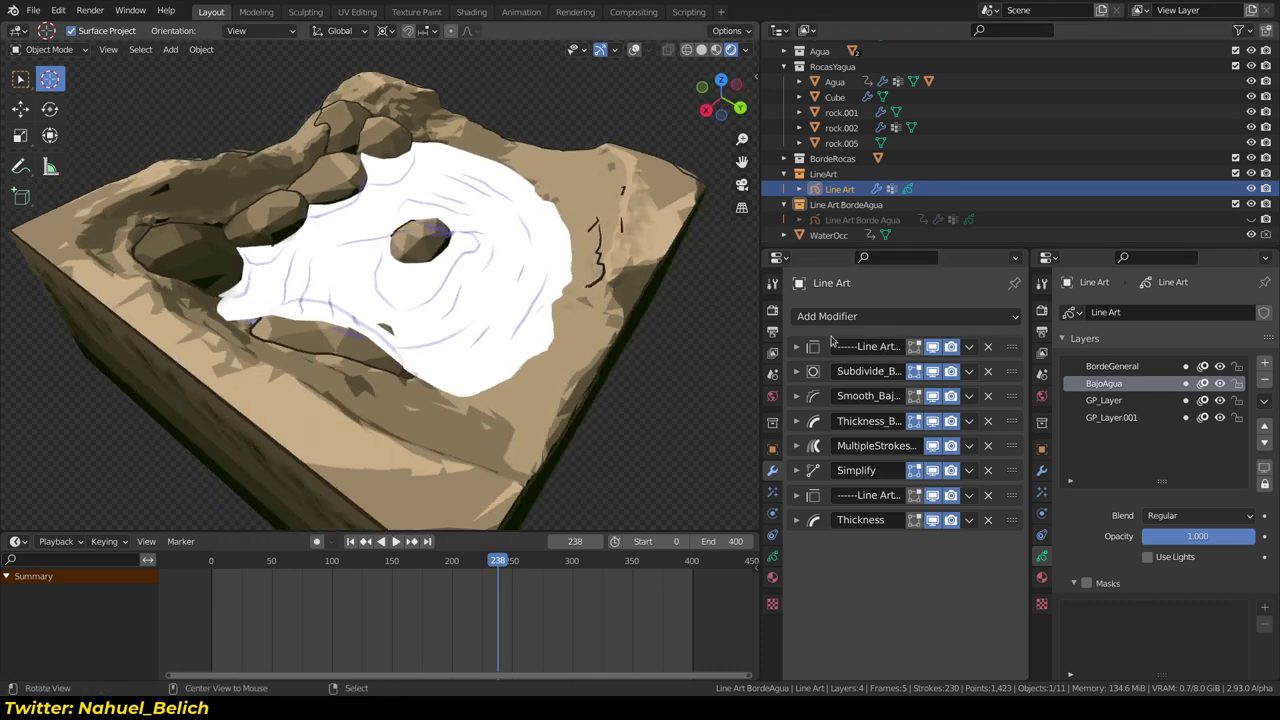
{"action": "left_click_drag", "start_coordinate": [1219, 366], "coordinate": [1221, 419]}
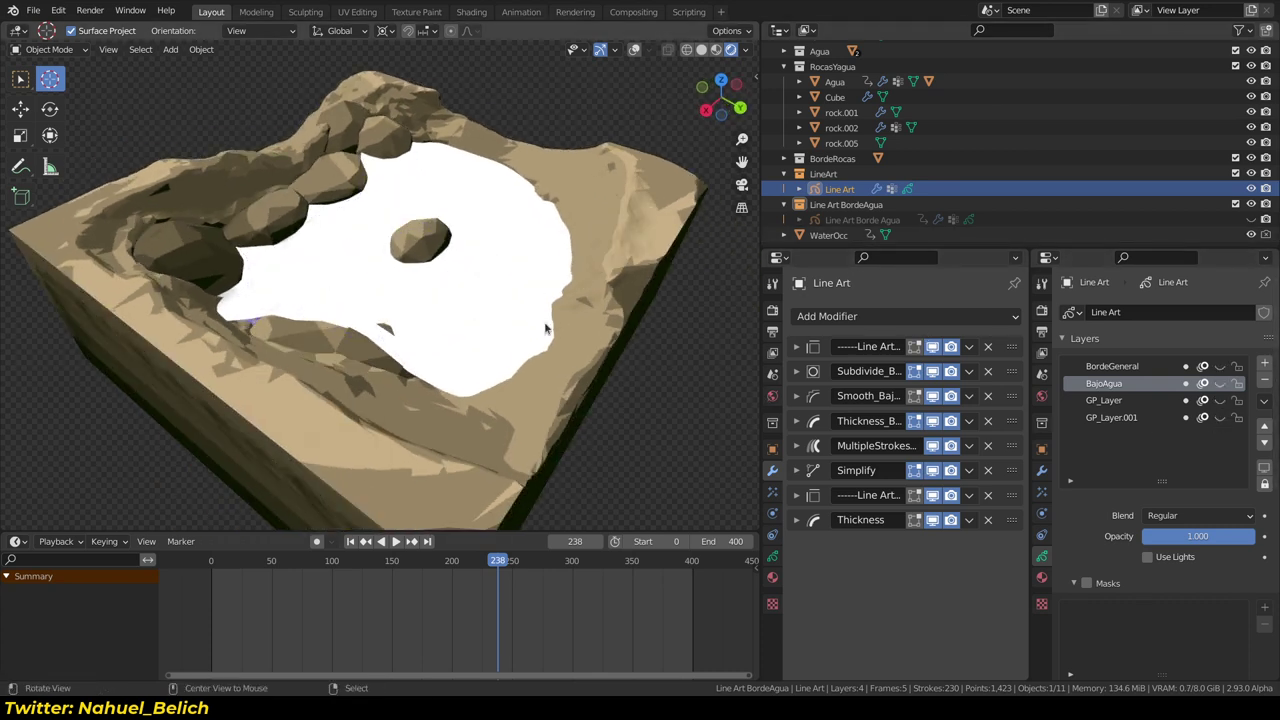
{"action": "middle_click_drag", "start_coordinate": [470, 320], "coordinate": [524, 331]}
{"action": "left_click", "coordinate": [524, 331]}
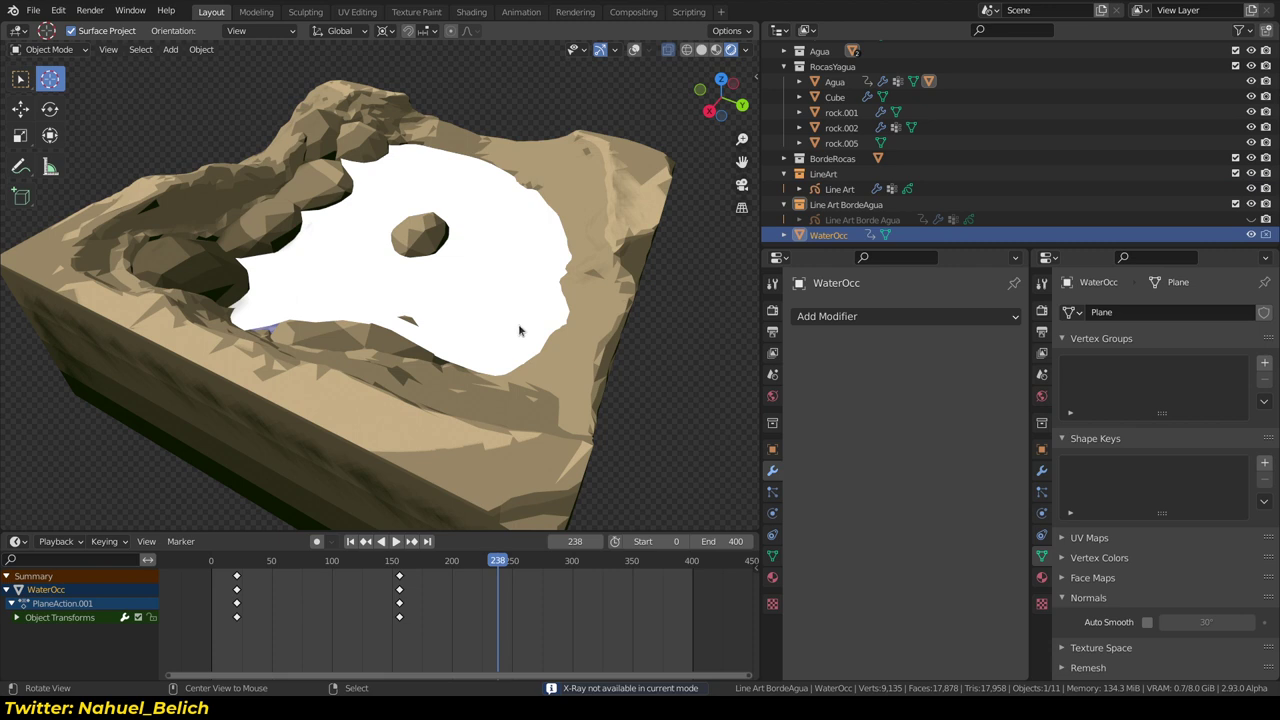
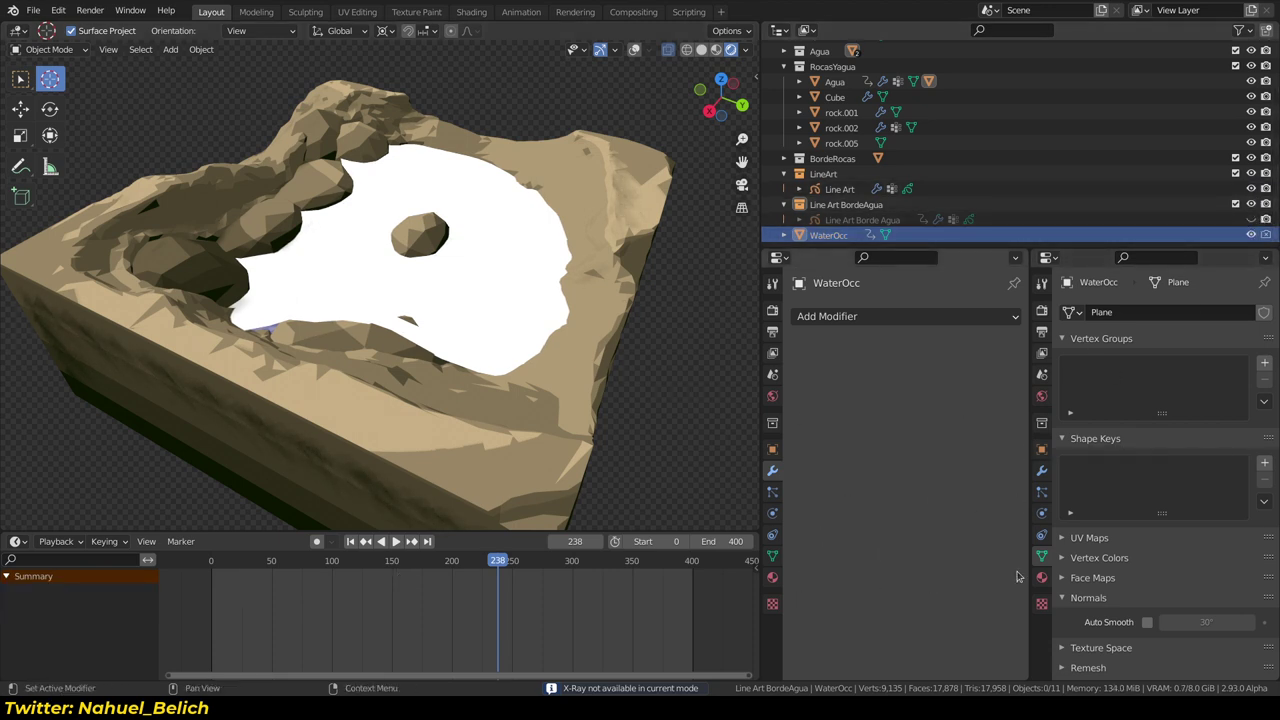
Set WaterOcc's viewport Display As to Wire in its Object properties
{"action": "left_click", "coordinate": [1041, 448]}
{"action": "scroll", "coordinate": [1113, 583], "scroll_direction": "down", "scroll_amount": 3}
{"action": "left_click", "coordinate": [1110, 586]}
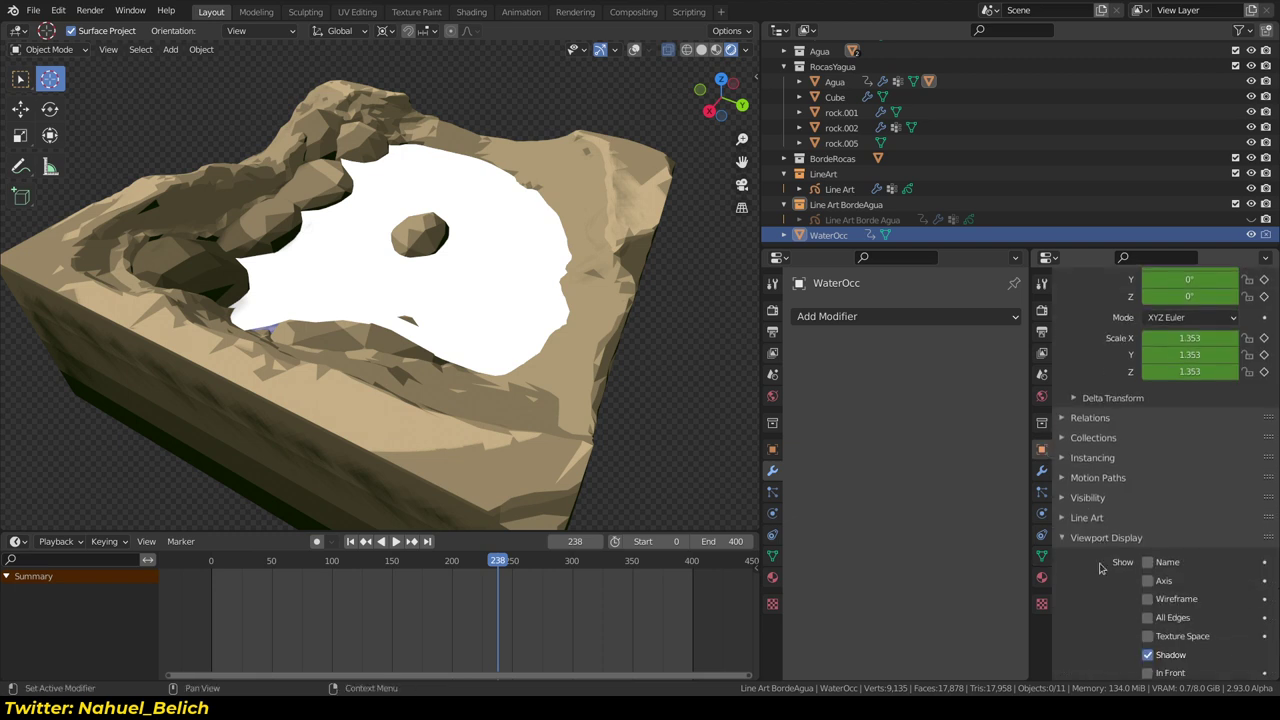
{"action": "scroll", "coordinate": [1130, 620], "scroll_direction": "down", "scroll_amount": 3}
{"action": "left_click", "coordinate": [1160, 625]}
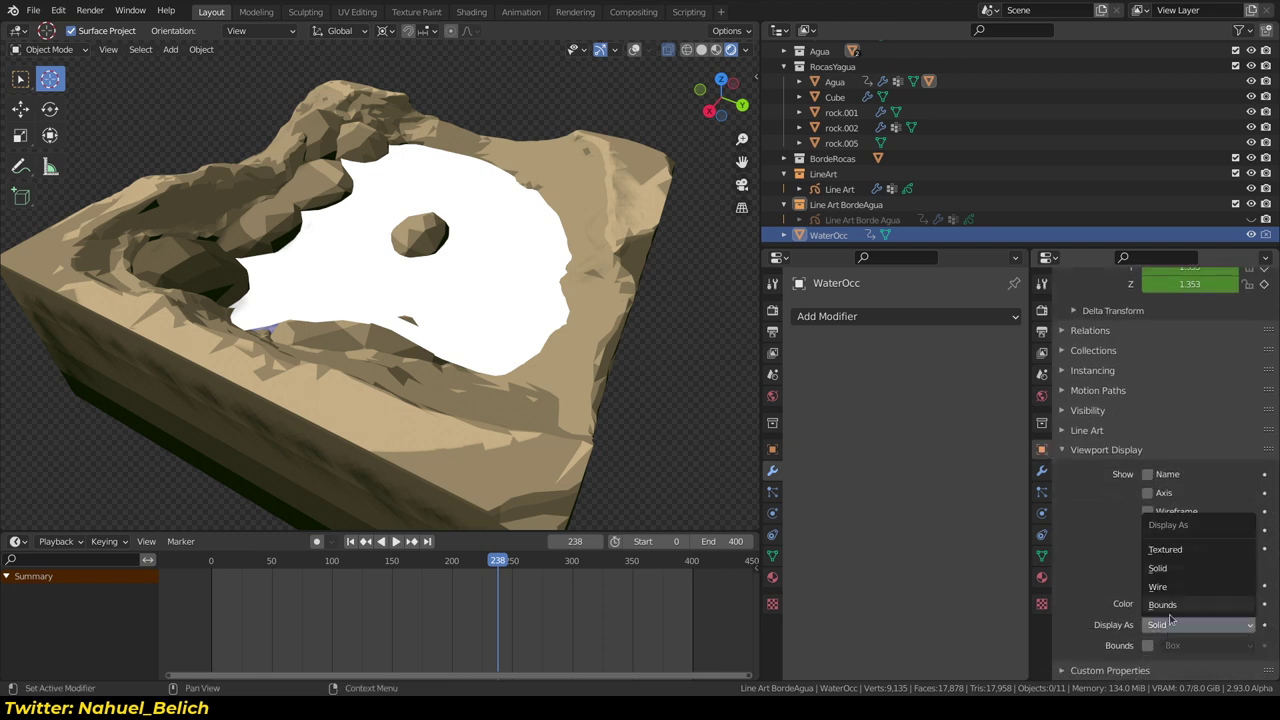
{"action": "left_click", "coordinate": [1160, 587]}
Orbit around the pond to view it from another side and select the Line Art Borde Agua object
{"action": "middle_click_drag", "start_coordinate": [613, 373], "coordinate": [519, 149]}
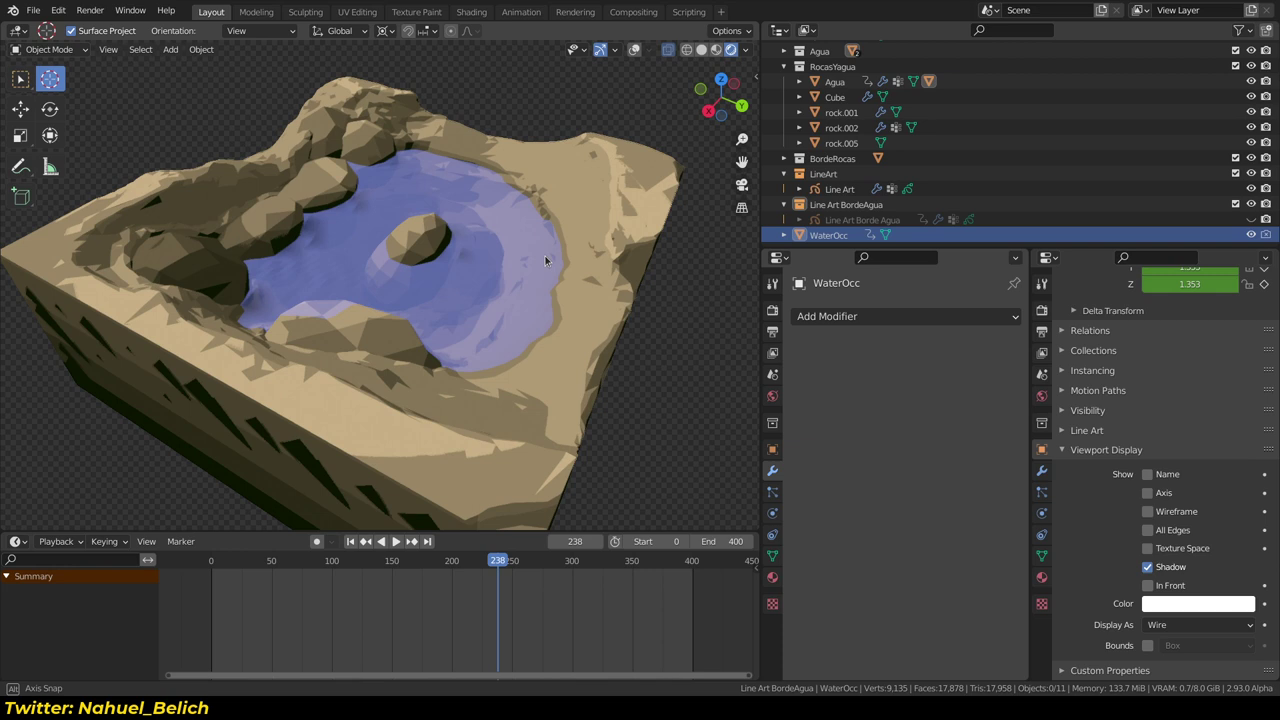
{"action": "mouse_move", "coordinate": [535, 315]}
{"action": "middle_mouse_down"}
{"action": "mouse_move", "coordinate": [464, 347]}
{"action": "mouse_move", "coordinate": [687, 329]}
{"action": "middle_mouse_up"}
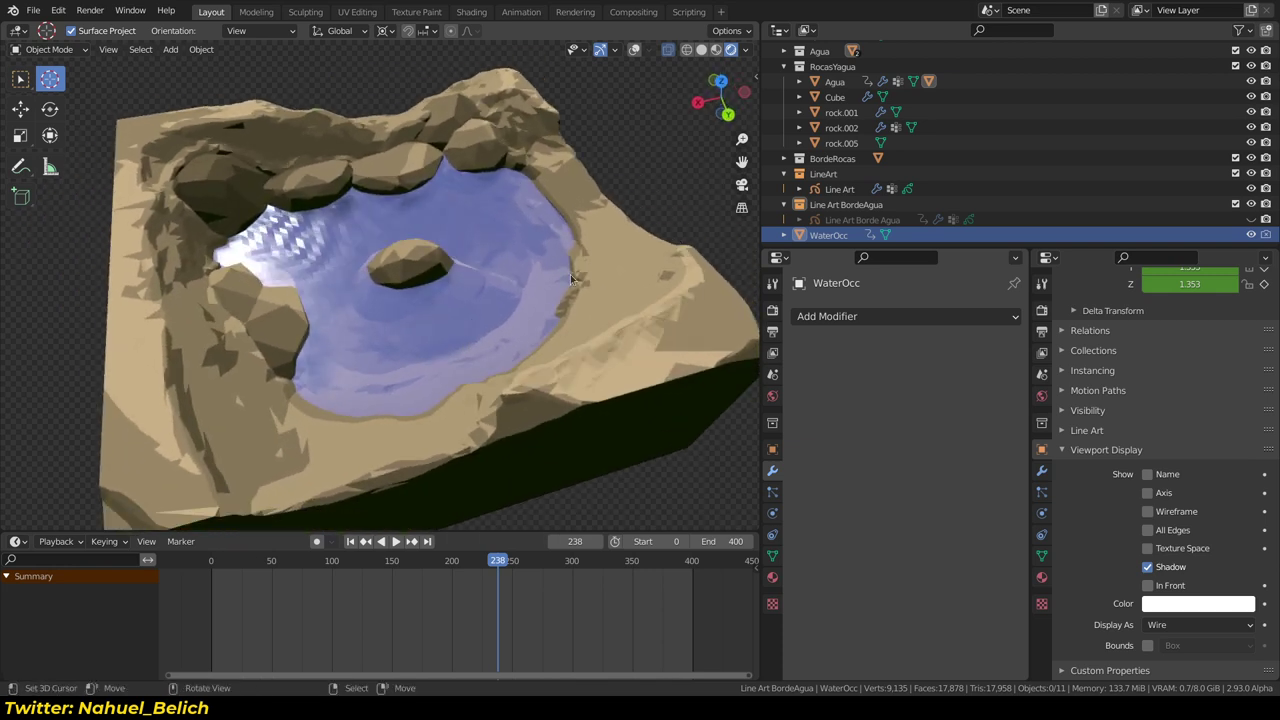
{"action": "left_click", "coordinate": [845, 220]}
Select the Line Art object, make its GP_Layer visible and active, and widen the properties area
{"action": "left_click", "coordinate": [840, 189]}
{"action": "scroll", "coordinate": [1116, 616], "scroll_direction": "up", "scroll_amount": 5}
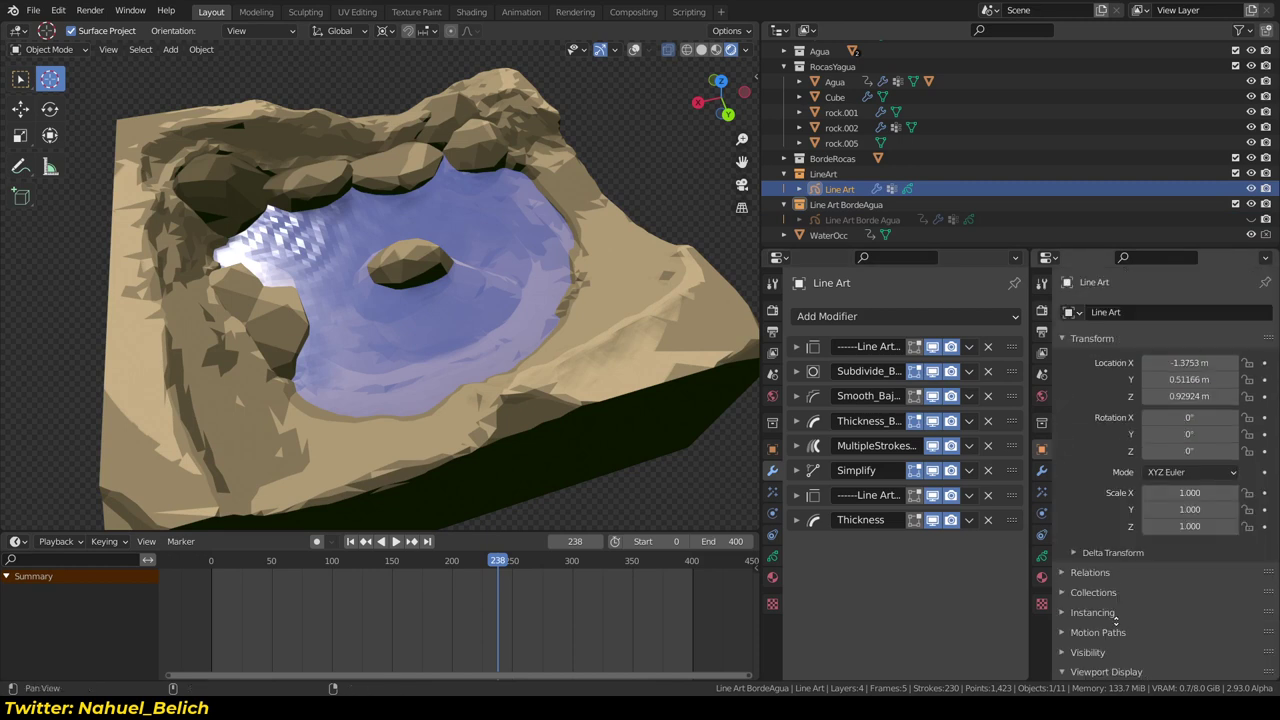
{"action": "left_click", "coordinate": [1041, 553]}
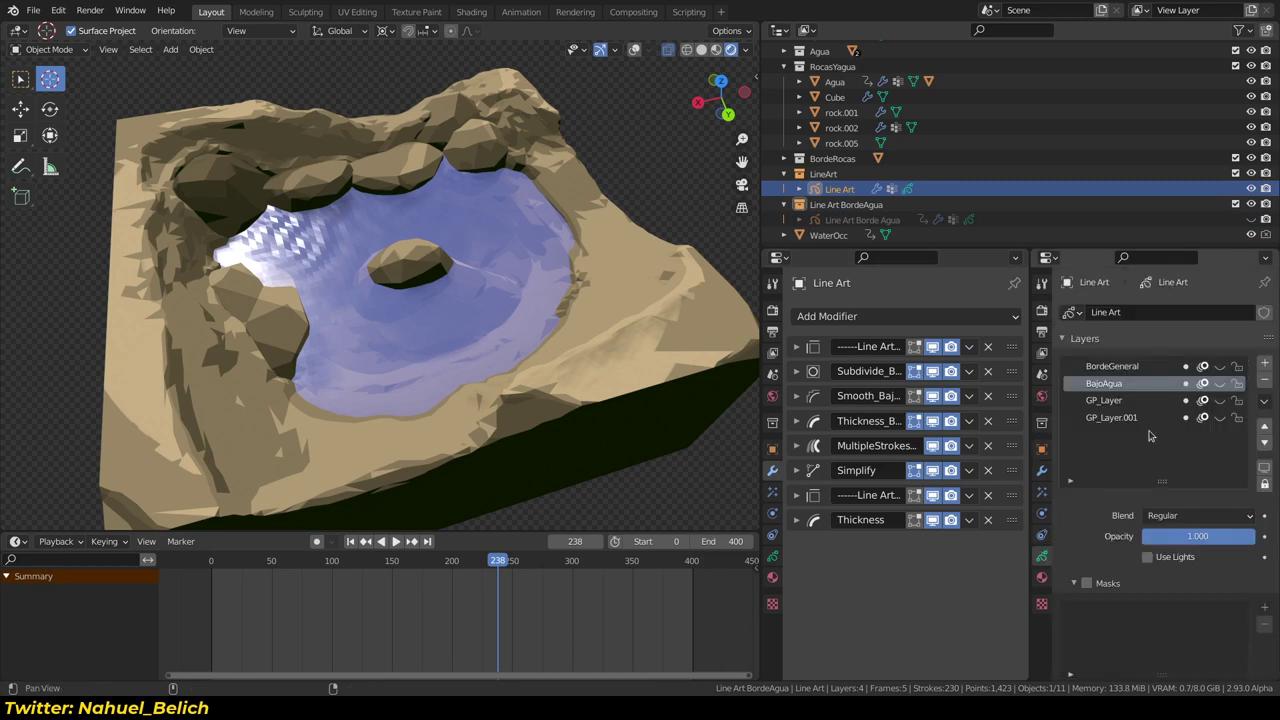
{"action": "left_click", "coordinate": [1219, 401]}
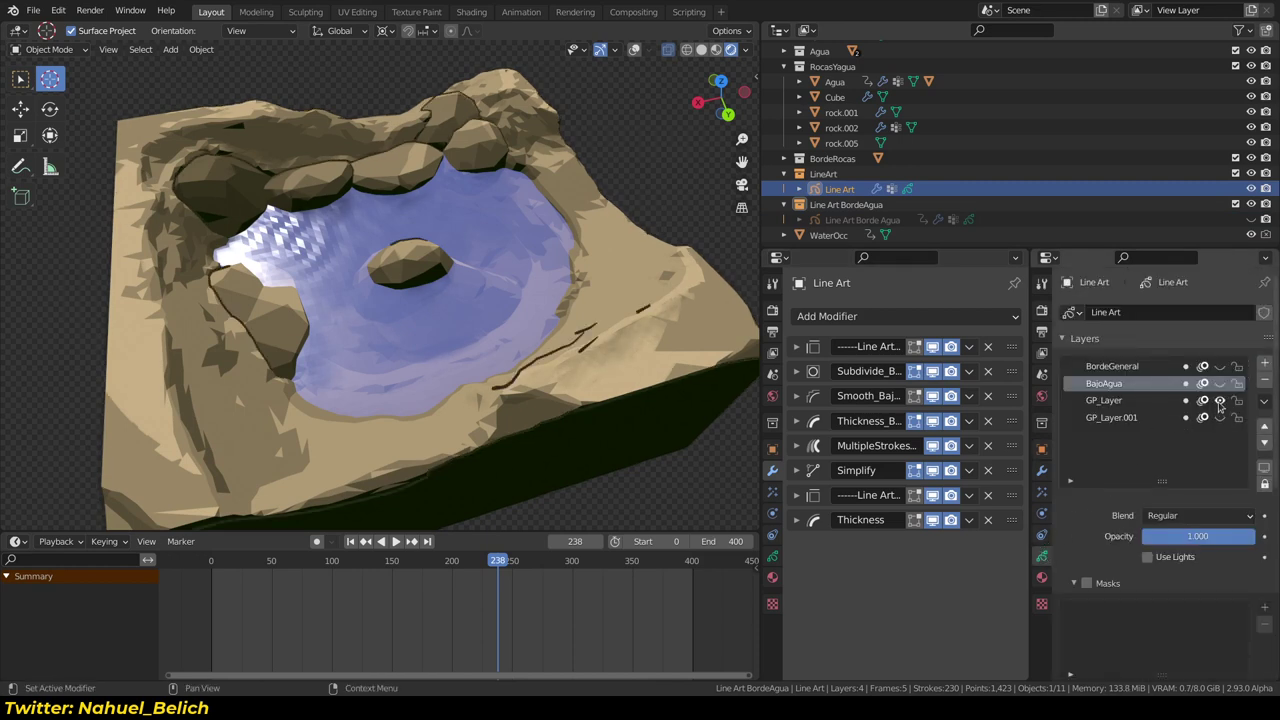
{"action": "middle_click_drag", "start_coordinate": [600, 300], "coordinate": [585, 305]}
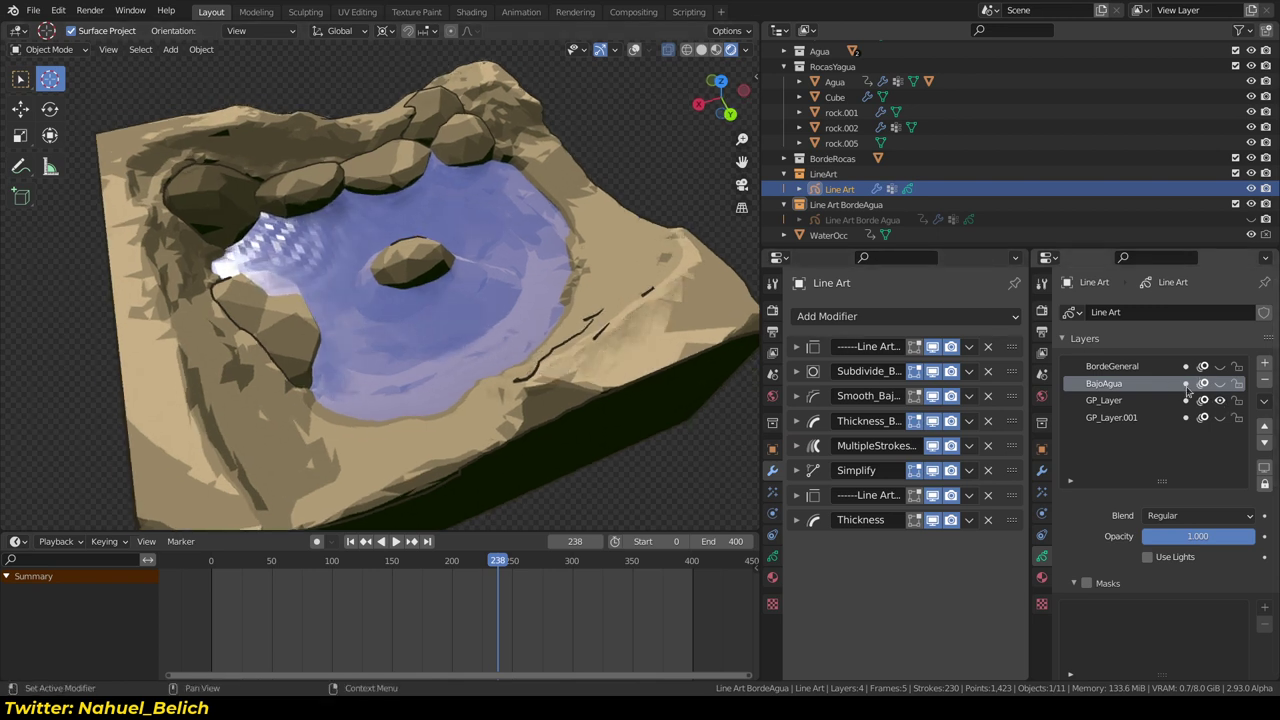
{"action": "left_click", "coordinate": [1125, 403]}
{"action": "mouse_move", "coordinate": [429, 365]}
{"action": "middle_mouse_down"}
{"action": "mouse_move", "coordinate": [552, 309]}
{"action": "mouse_move", "coordinate": [714, 286]}
{"action": "middle_mouse_up"}
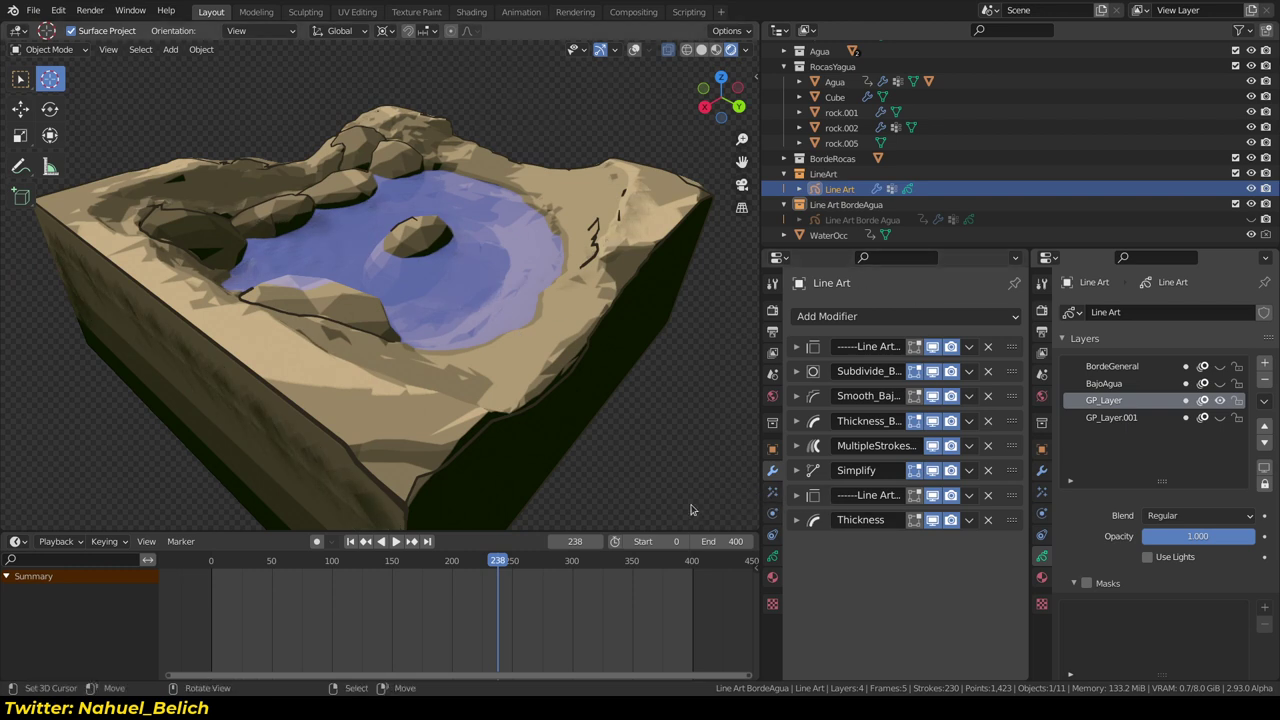
{"action": "left_click_drag", "start_coordinate": [757, 500], "coordinate": [668, 502]}
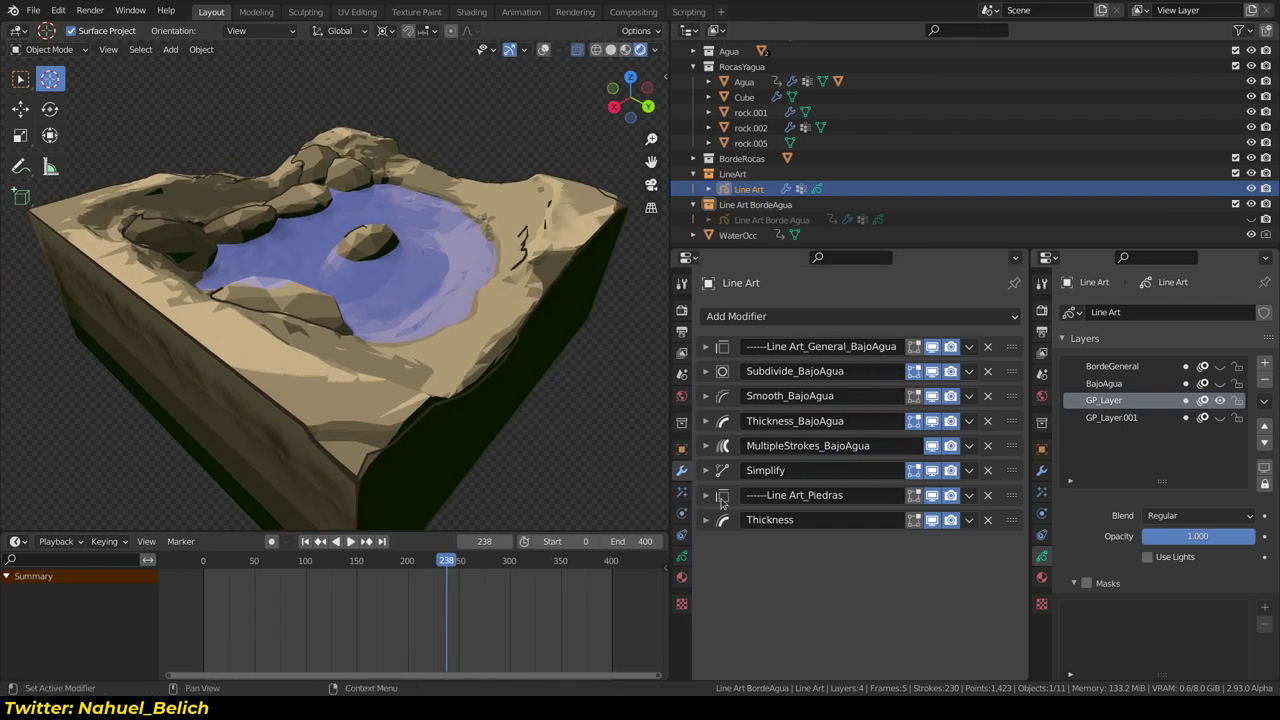
Toggle the Line Art_Piedras viewport display off and on, then switch to X-ray solid shading
{"action": "left_click", "coordinate": [930, 500]}
{"action": "left_click", "coordinate": [930, 500]}
{"action": "mouse_move", "coordinate": [560, 340]}
{"action": "middle_mouse_down"}
{"action": "mouse_move", "coordinate": [503, 338]}
{"action": "mouse_move", "coordinate": [560, 403]}
{"action": "mouse_move", "coordinate": [533, 359]}
{"action": "mouse_move", "coordinate": [594, 363]}
{"action": "mouse_move", "coordinate": [640, 400]}
{"action": "middle_mouse_up"}
{"action": "key", "text": "z"}
{"action": "left_click", "coordinate": [641, 404]}
{"action": "key", "text": "z"}
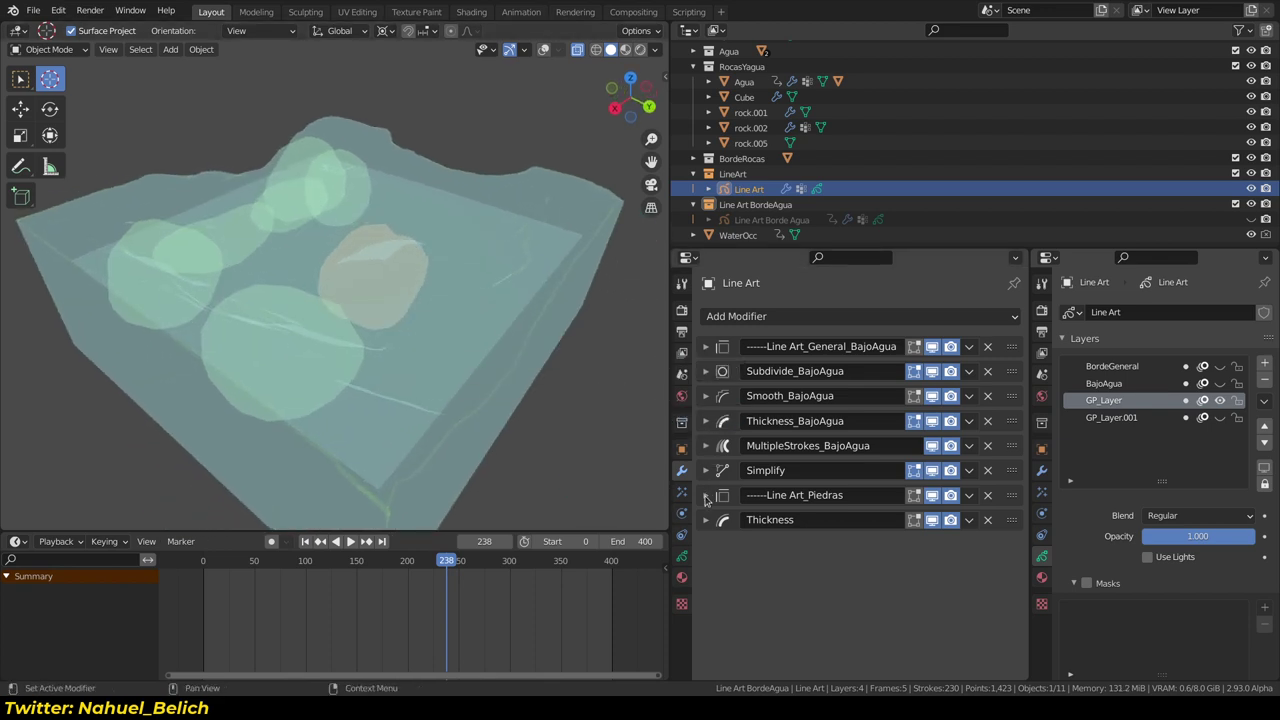
Expand and review the Line Art_Piedras and Thickness modifier settings
{"action": "left_click", "coordinate": [705, 495]}
{"action": "scroll", "coordinate": [823, 457], "scroll_direction": "down", "scroll_amount": 4}
{"action": "scroll", "coordinate": [779, 563], "scroll_direction": "down", "scroll_amount": 5}
{"action": "scroll", "coordinate": [760, 575], "scroll_direction": "down", "scroll_amount": 8}
{"action": "scroll", "coordinate": [730, 590], "scroll_direction": "down", "scroll_amount": 3}
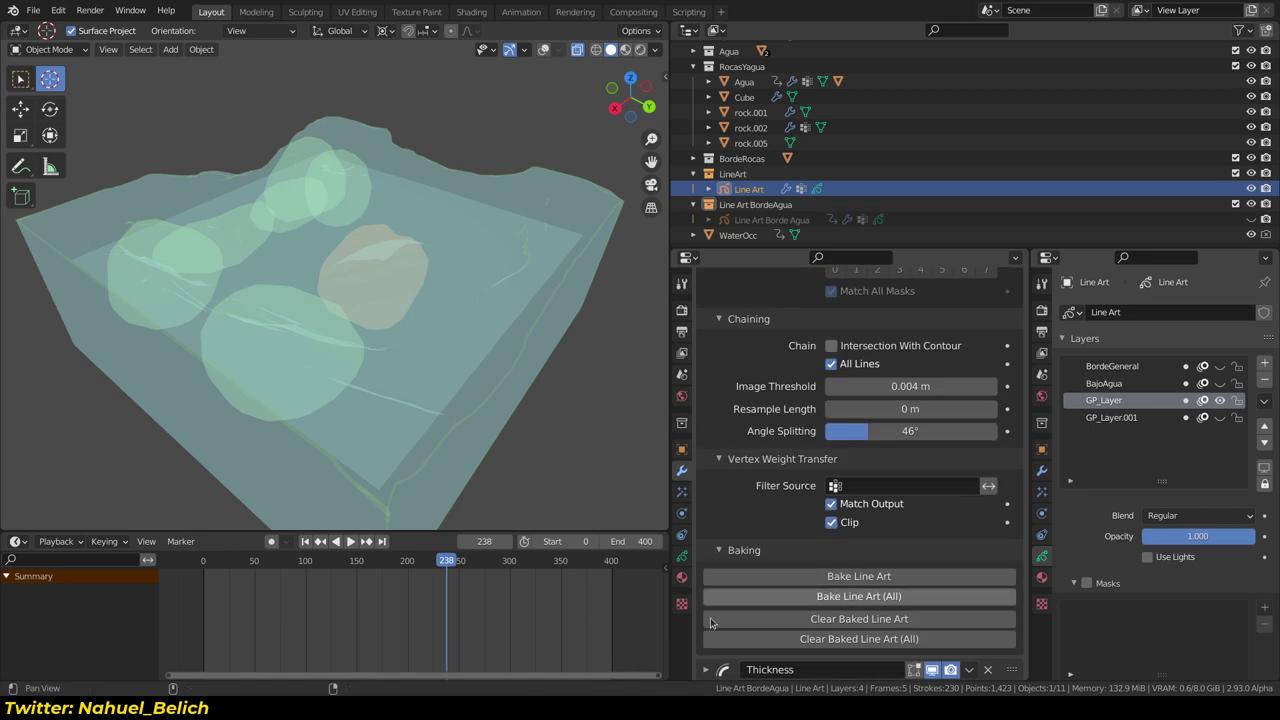
{"action": "left_click", "coordinate": [705, 669]}
{"action": "scroll", "coordinate": [755, 477], "scroll_direction": "down", "scroll_amount": 7}
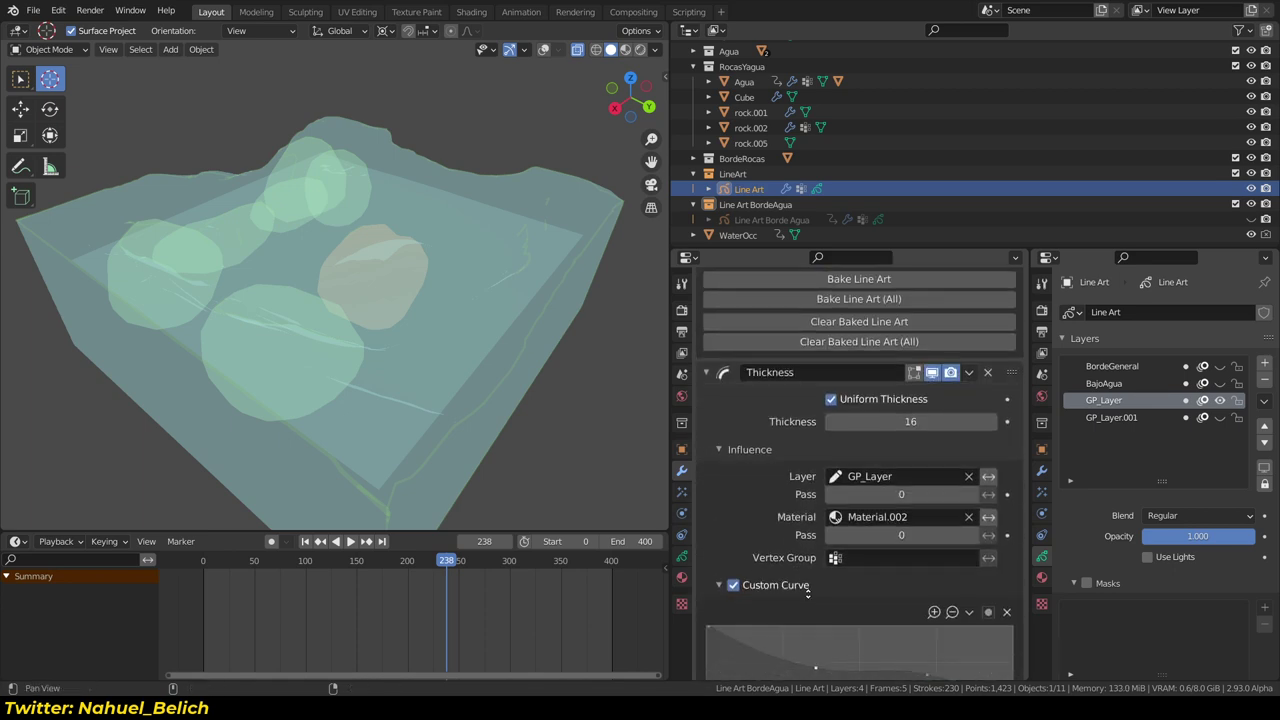
{"action": "scroll", "coordinate": [755, 477], "scroll_direction": "down", "scroll_amount": 3}
{"action": "middle_click_drag", "start_coordinate": [442, 415], "coordinate": [409, 397]}
Return to Rendered shading, collapse Line Art_Piedras, hide GP_Layer and make BajoAgua active
{"action": "key", "text": "z"}
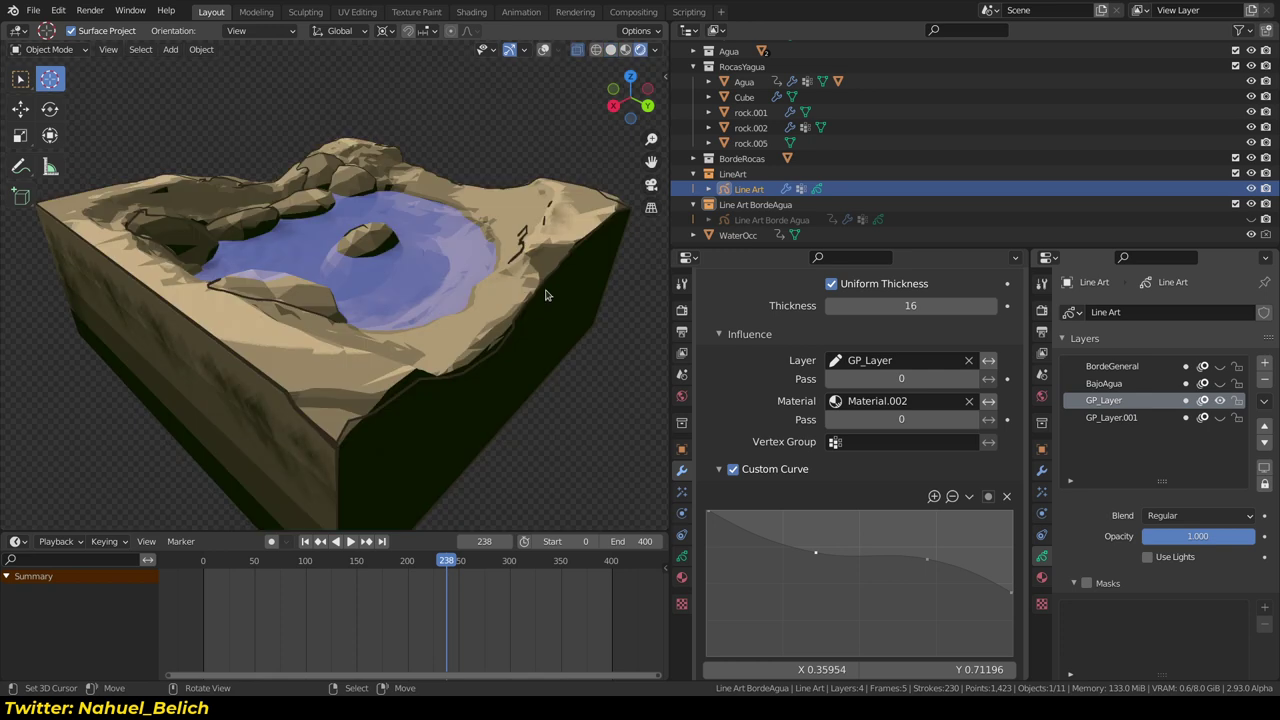
{"action": "middle_click_drag", "start_coordinate": [220, 303], "coordinate": [560, 330]}
{"action": "scroll", "coordinate": [782, 345], "scroll_direction": "up", "scroll_amount": 2}
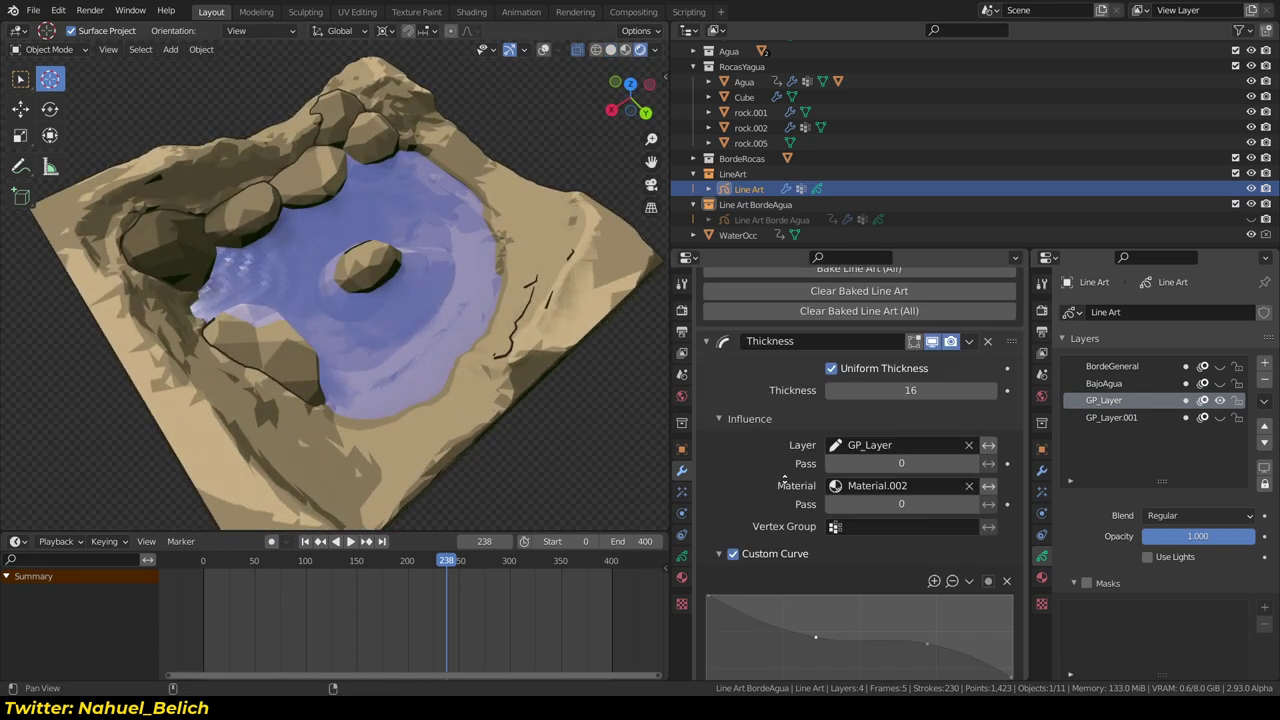
{"action": "scroll", "coordinate": [725, 468], "scroll_direction": "up", "scroll_amount": 6}
{"action": "scroll", "coordinate": [717, 368], "scroll_direction": "up", "scroll_amount": 5}
{"action": "scroll", "coordinate": [717, 390], "scroll_direction": "up", "scroll_amount": 4}
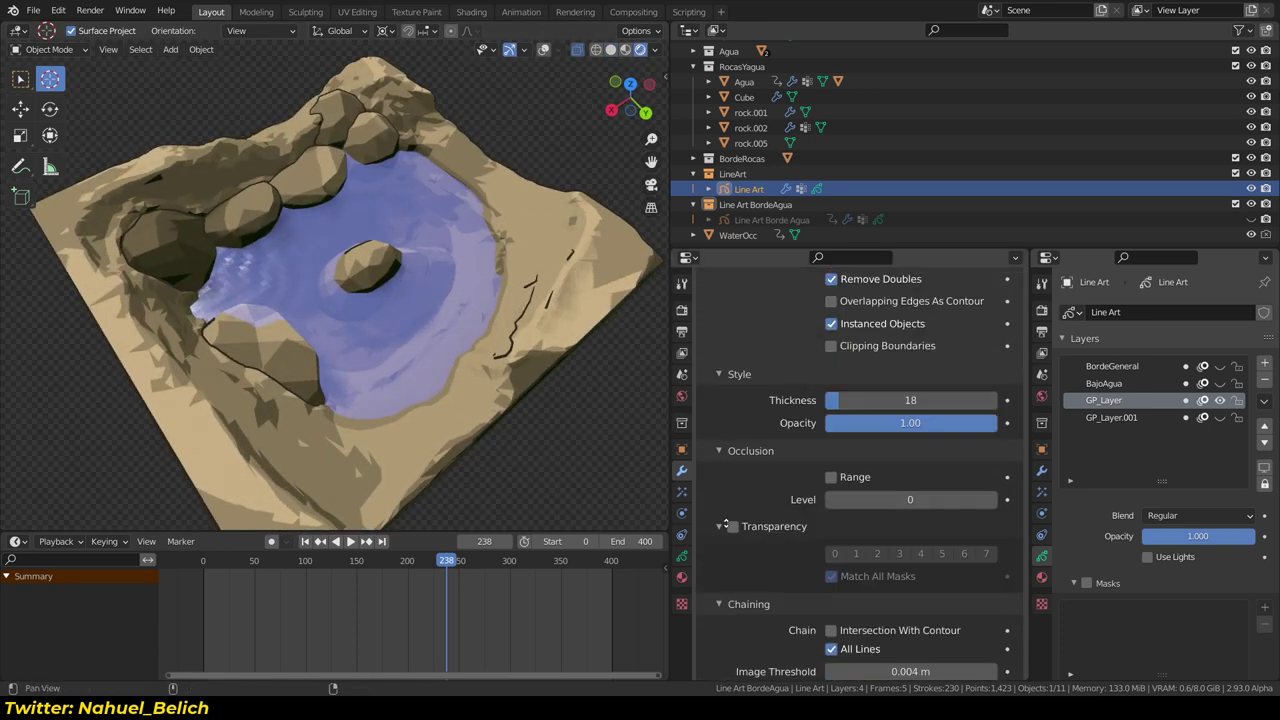
{"action": "scroll", "coordinate": [716, 405], "scroll_direction": "up", "scroll_amount": 4}
{"action": "scroll", "coordinate": [718, 444], "scroll_direction": "up", "scroll_amount": 5}
{"action": "scroll", "coordinate": [718, 443], "scroll_direction": "up", "scroll_amount": 1}
{"action": "left_click", "coordinate": [706, 341]}
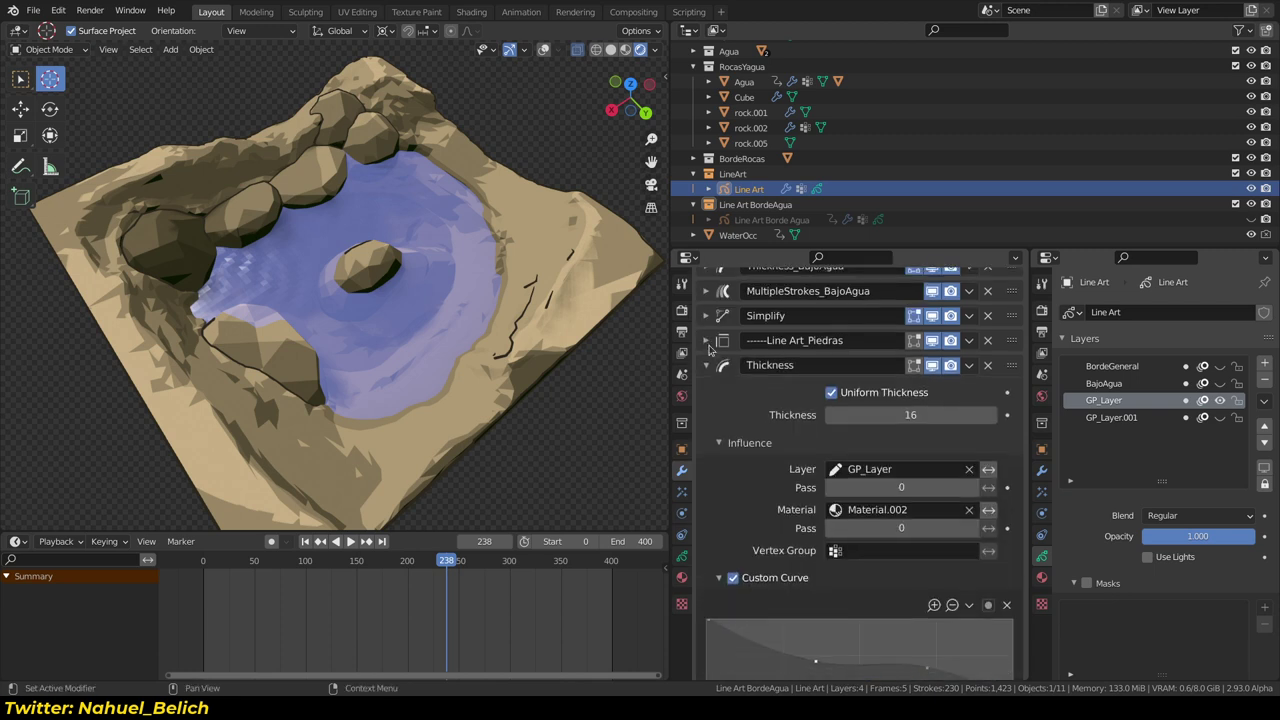
{"action": "left_click", "coordinate": [1219, 401]}
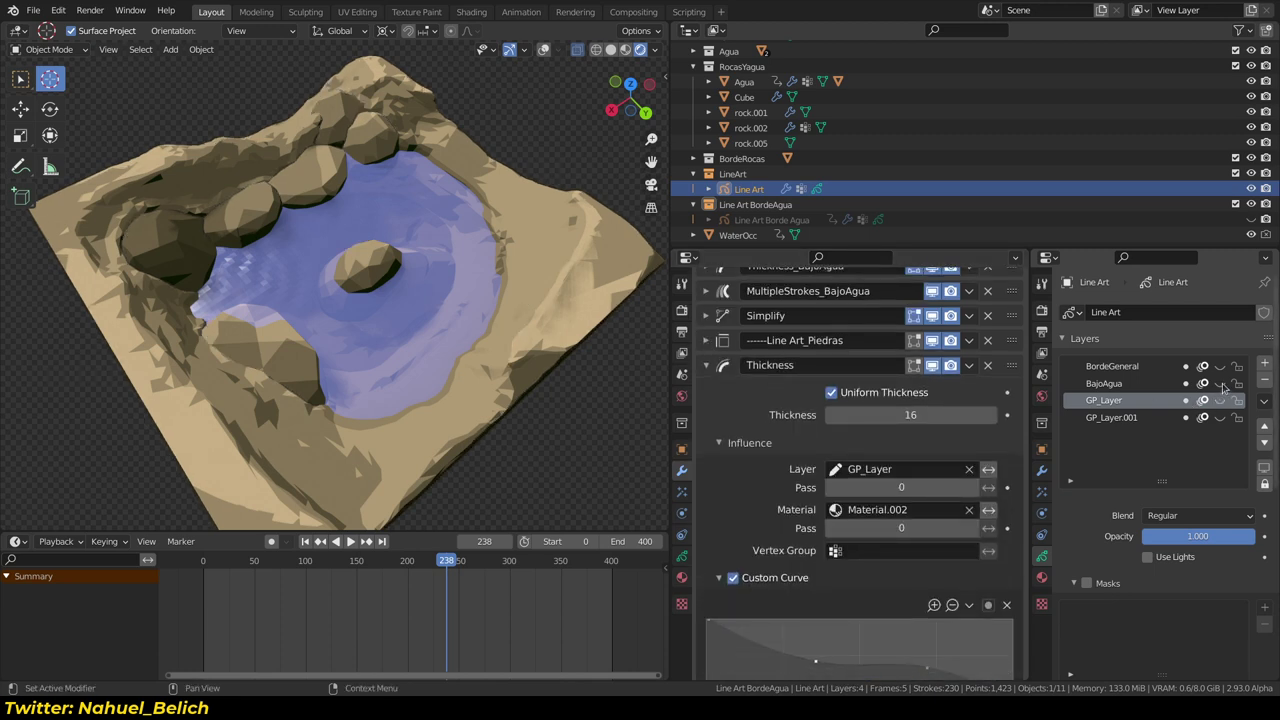
{"action": "left_click", "coordinate": [1158, 387]}
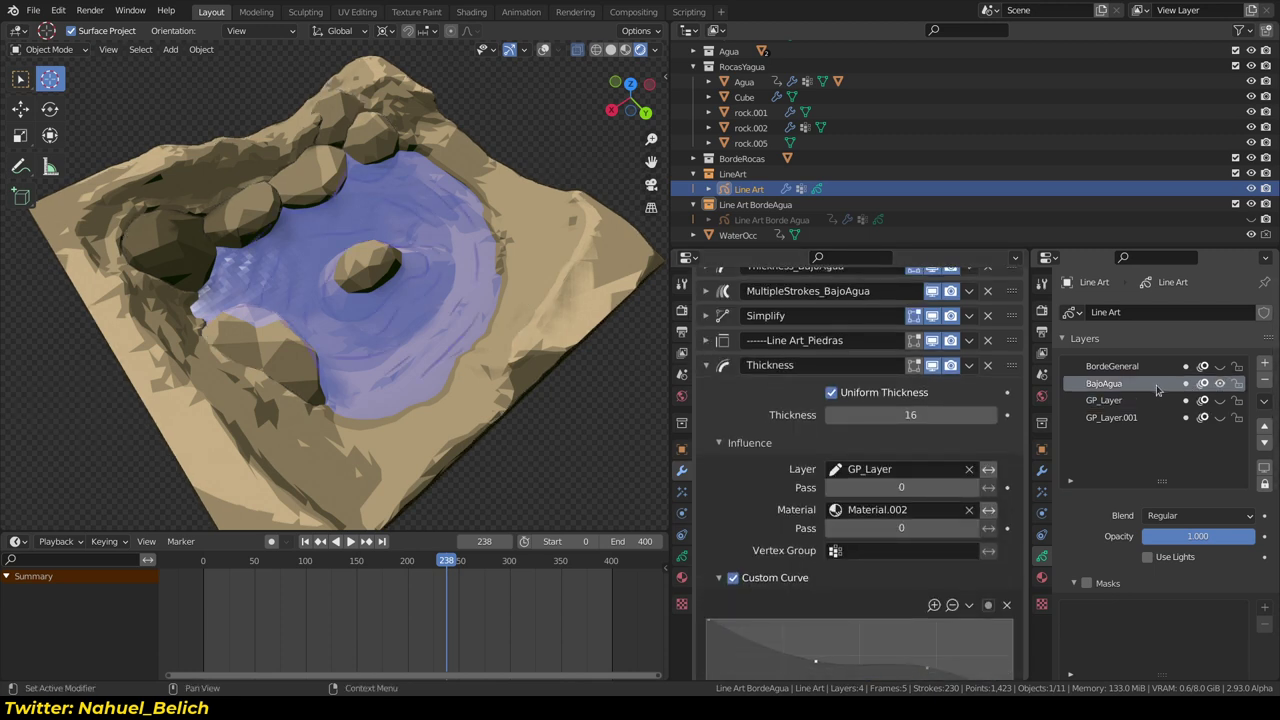
Collapse the Thickness modifier, zoom in close on the water's ripples, and widen the 3D view
{"action": "left_click", "coordinate": [705, 378]}
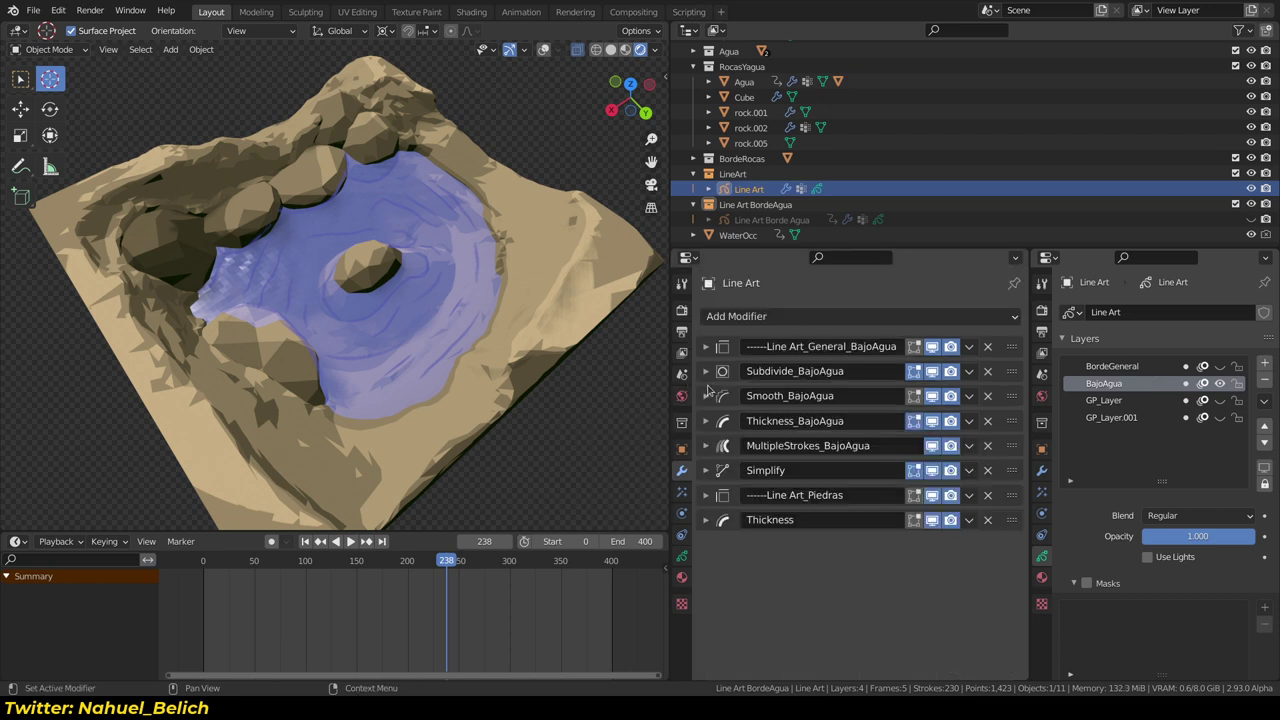
{"action": "mouse_move", "coordinate": [452, 395]}
{"action": "middle_mouse_down"}
{"action": "mouse_move", "coordinate": [456, 290]}
{"action": "mouse_move", "coordinate": [584, 352]}
{"action": "middle_mouse_up"}
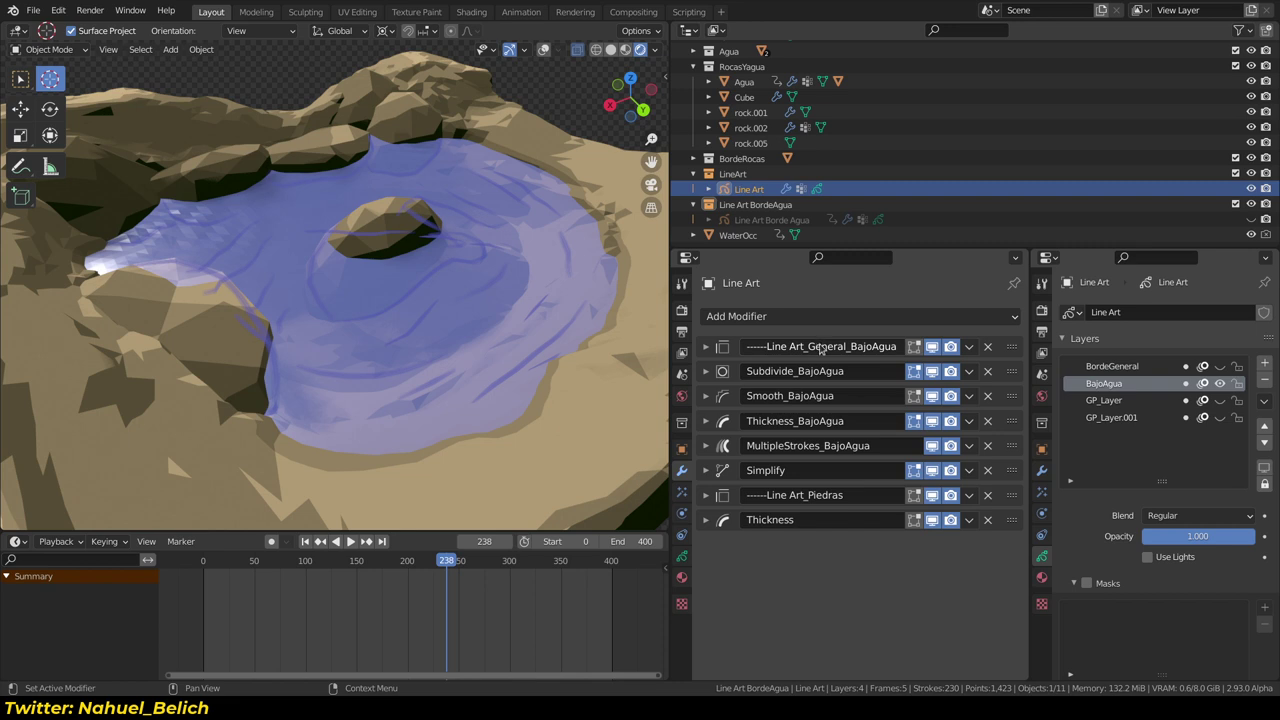
{"action": "mouse_move", "coordinate": [600, 340]}
{"action": "middle_mouse_down"}
{"action": "mouse_move", "coordinate": [579, 327]}
{"action": "mouse_move", "coordinate": [453, 331]}
{"action": "mouse_move", "coordinate": [513, 343]}
{"action": "middle_mouse_up"}
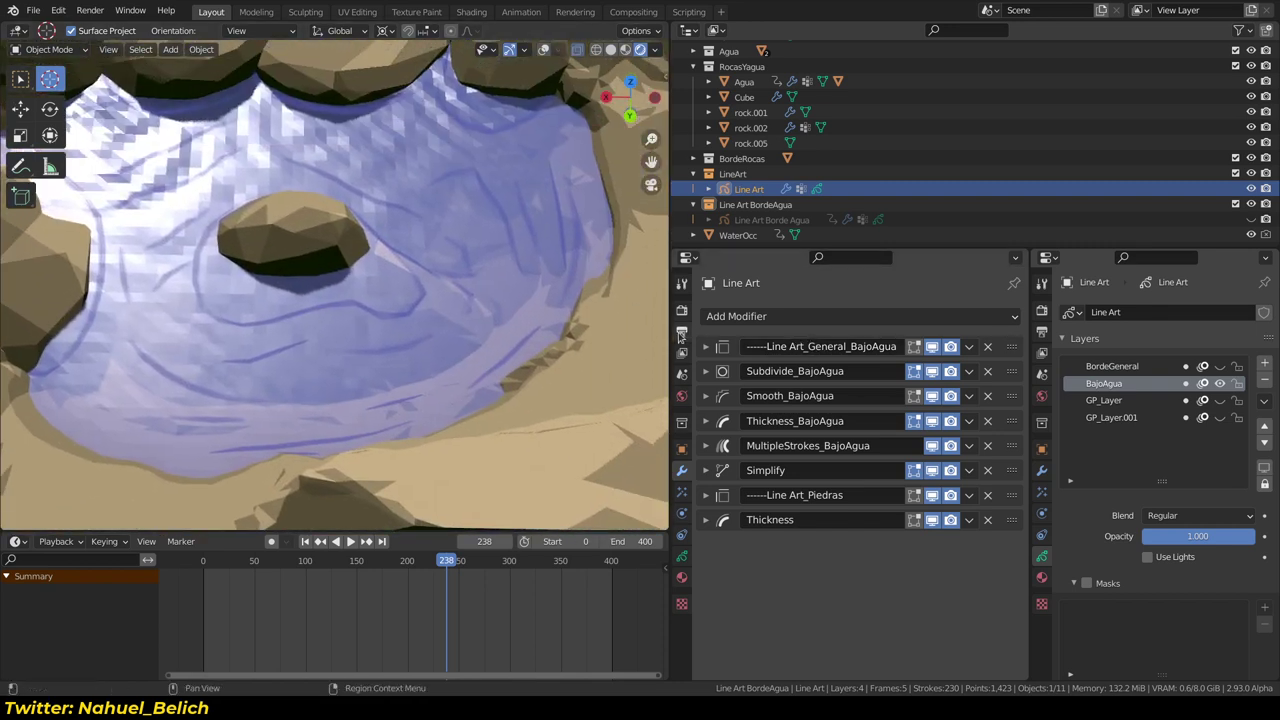
{"action": "left_click_drag", "start_coordinate": [670, 333], "coordinate": [958, 282]}
{"action": "left_click_drag", "start_coordinate": [1033, 270], "coordinate": [1182, 261]}
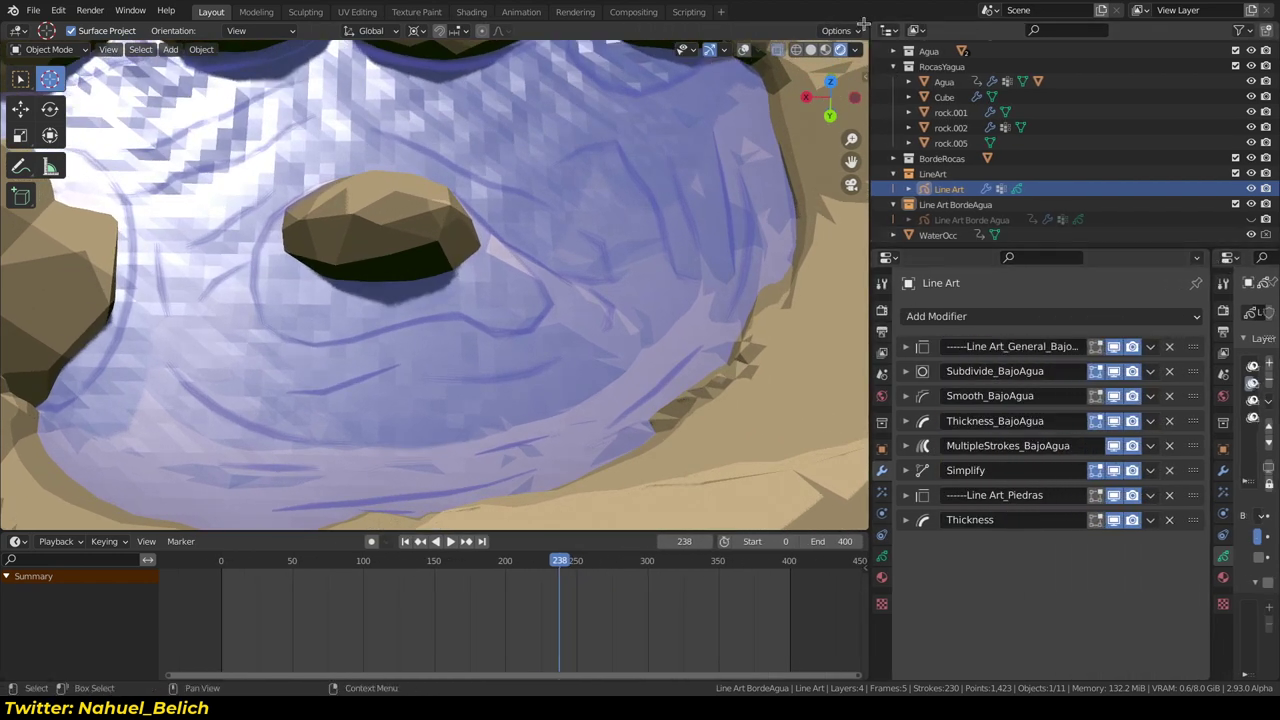
Split off a second 3D view and zoom it out to show the whole diorama
{"action": "left_click_drag", "start_coordinate": [864, 24], "coordinate": [508, 250]}
{"action": "scroll", "coordinate": [734, 285], "scroll_direction": "down", "scroll_amount": 3}
{"action": "middle_click_drag", "start_coordinate": [674, 247], "coordinate": [782, 236]}
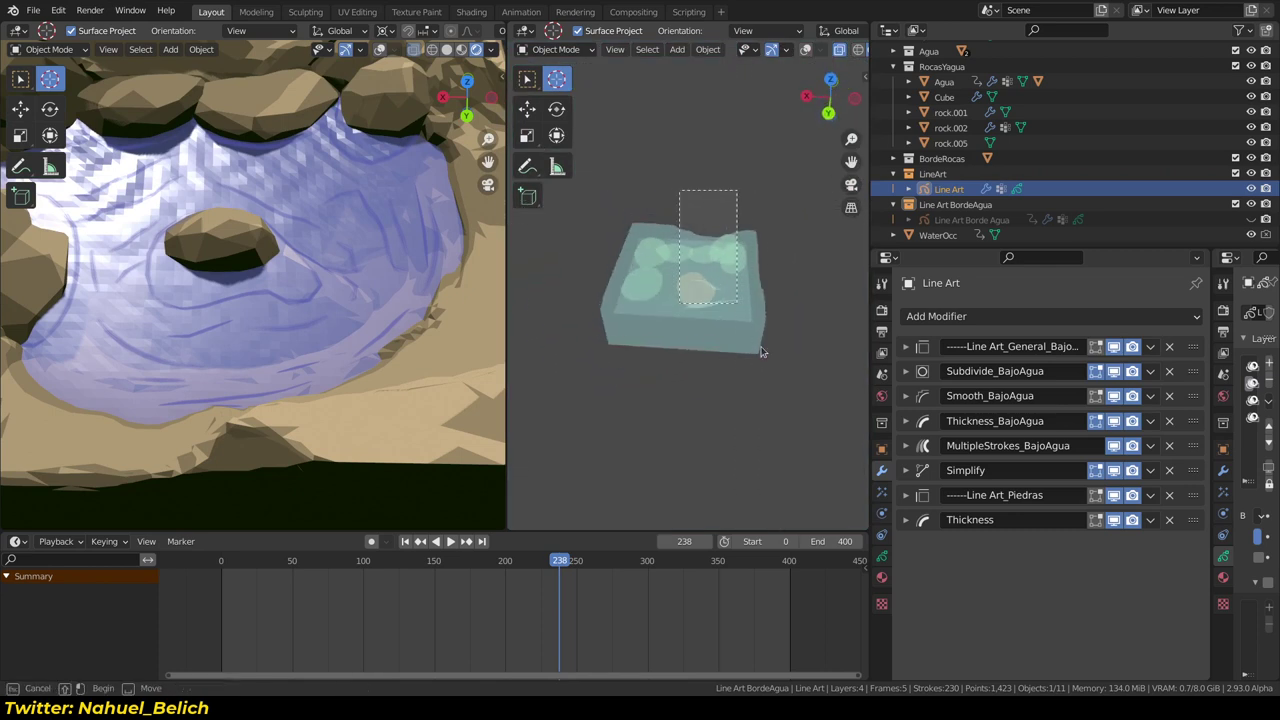
Restrict the right view to a boxed region and orbit to an oblique top view of the water
{"action": "left_click_drag", "start_coordinate": [760, 352], "coordinate": [762, 352]}
{"action": "key", "text": "z"}
{"action": "key", "text": "shift+alt+z"}
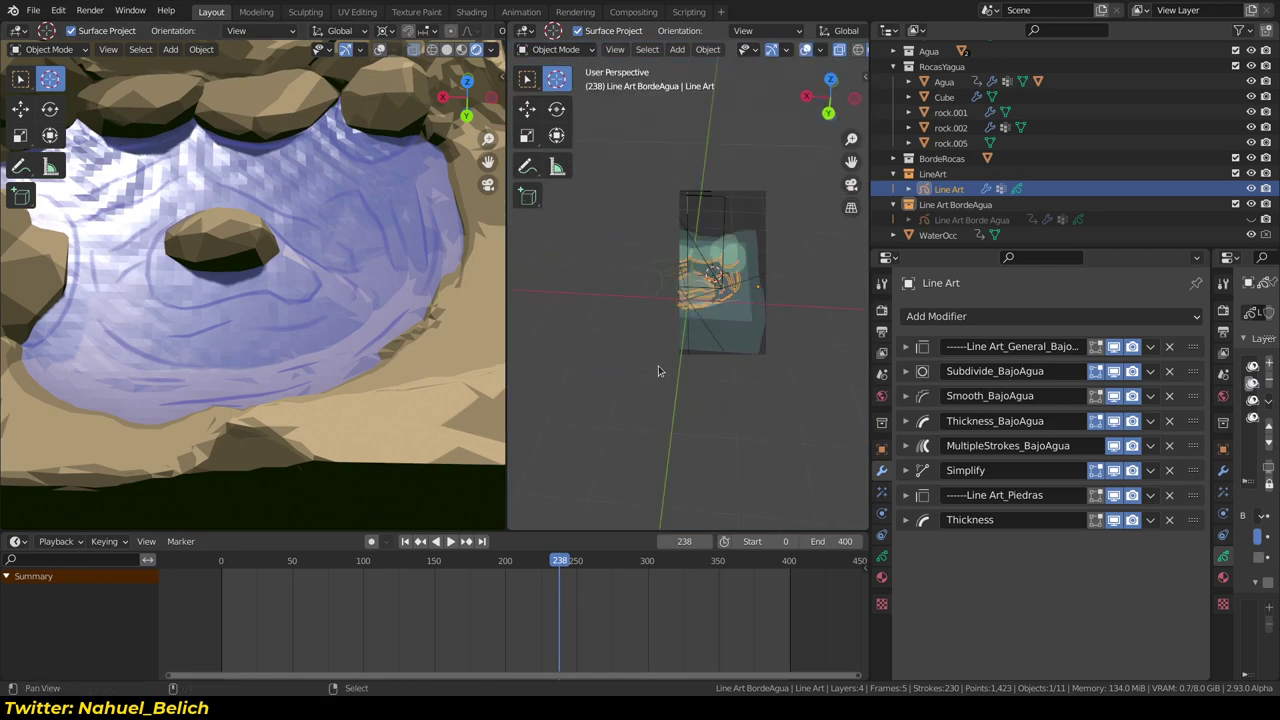
{"action": "mouse_move", "coordinate": [652, 364]}
{"action": "middle_mouse_down"}
{"action": "mouse_move", "coordinate": [895, 252]}
{"action": "mouse_move", "coordinate": [660, 73]}
{"action": "middle_mouse_up"}
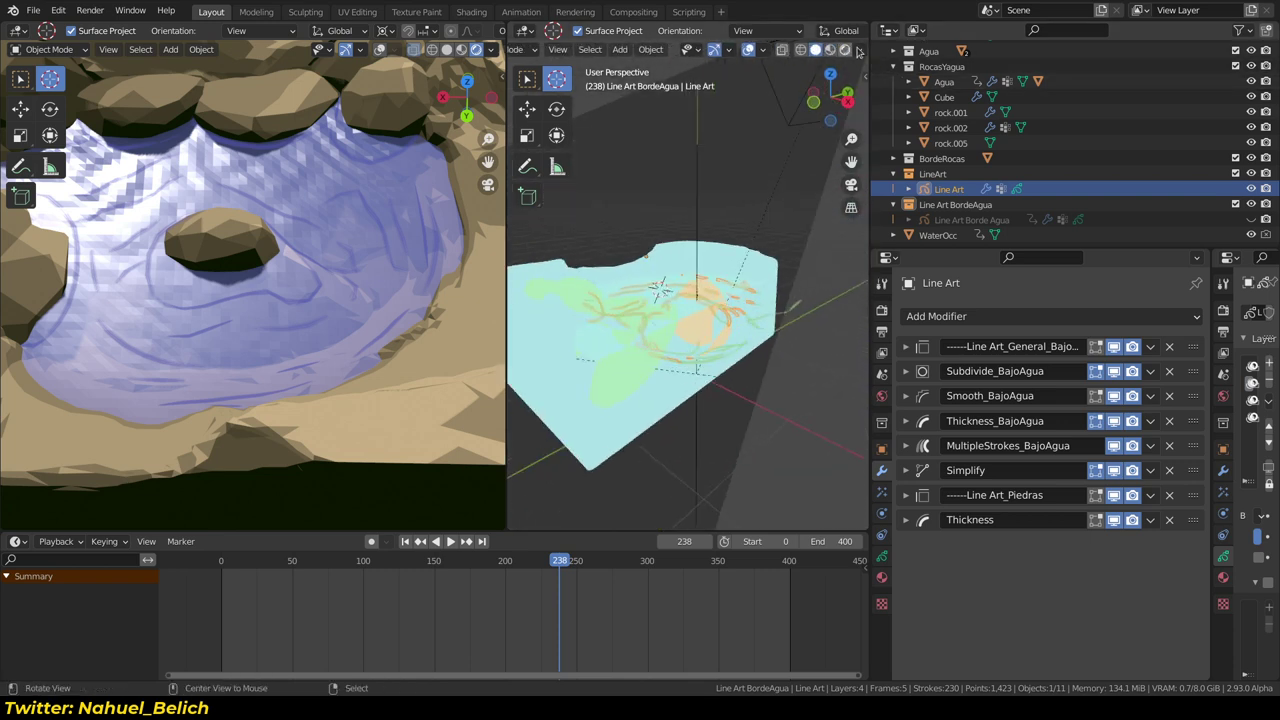
Switch viewport lighting to Studio and expand the Line Art modifier settings to review the ripples
{"action": "left_click", "coordinate": [857, 51]}
{"action": "left_click", "coordinate": [851, 120]}
{"action": "middle_click_drag", "start_coordinate": [760, 250], "coordinate": [655, 278]}
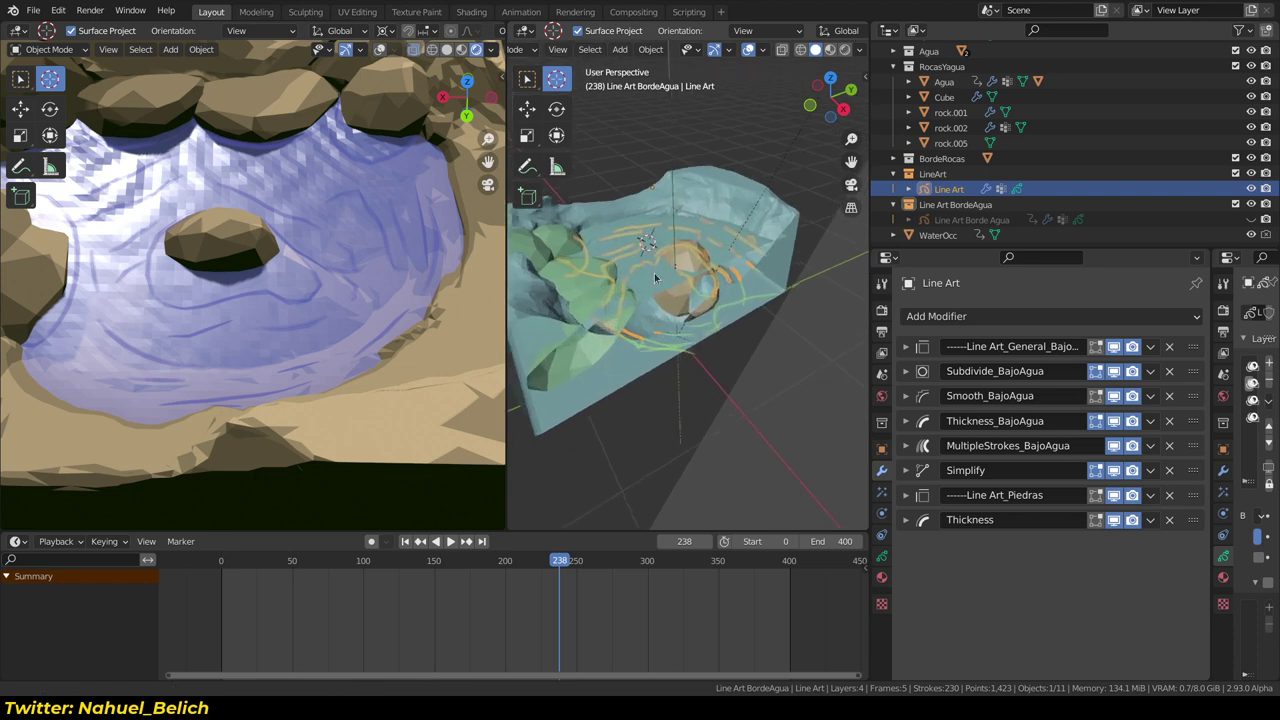
{"action": "scroll", "coordinate": [676, 270], "scroll_direction": "up", "scroll_amount": 3}
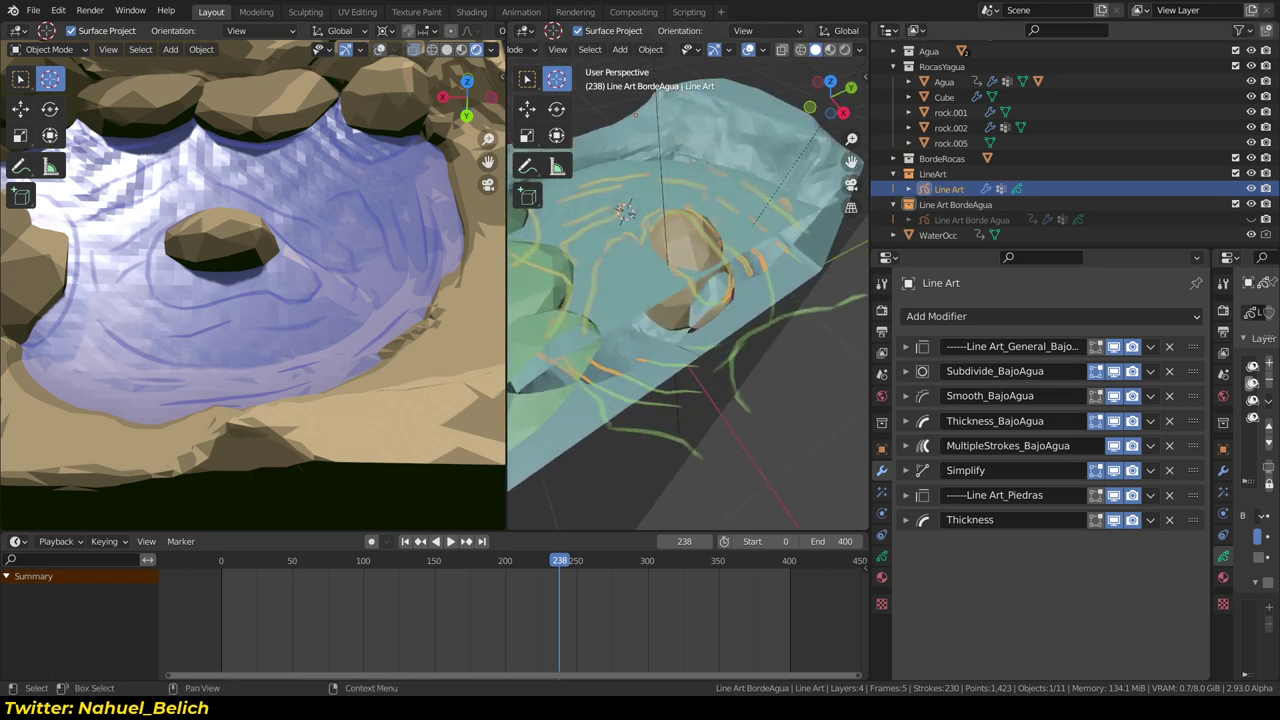
{"action": "mouse_move", "coordinate": [775, 387]}
{"action": "middle_mouse_down"}
{"action": "mouse_move", "coordinate": [672, 240]}
{"action": "mouse_move", "coordinate": [631, 377]}
{"action": "mouse_move", "coordinate": [688, 215]}
{"action": "middle_mouse_up"}
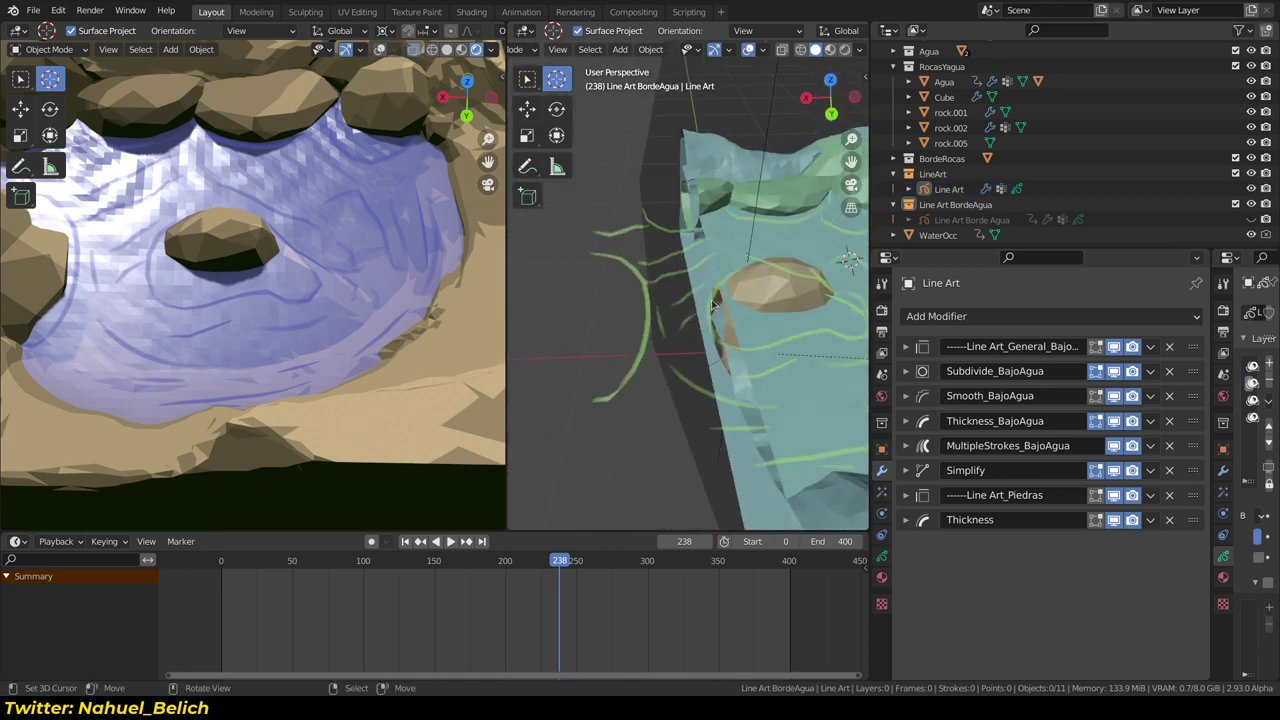
{"action": "left_click", "coordinate": [906, 346]}
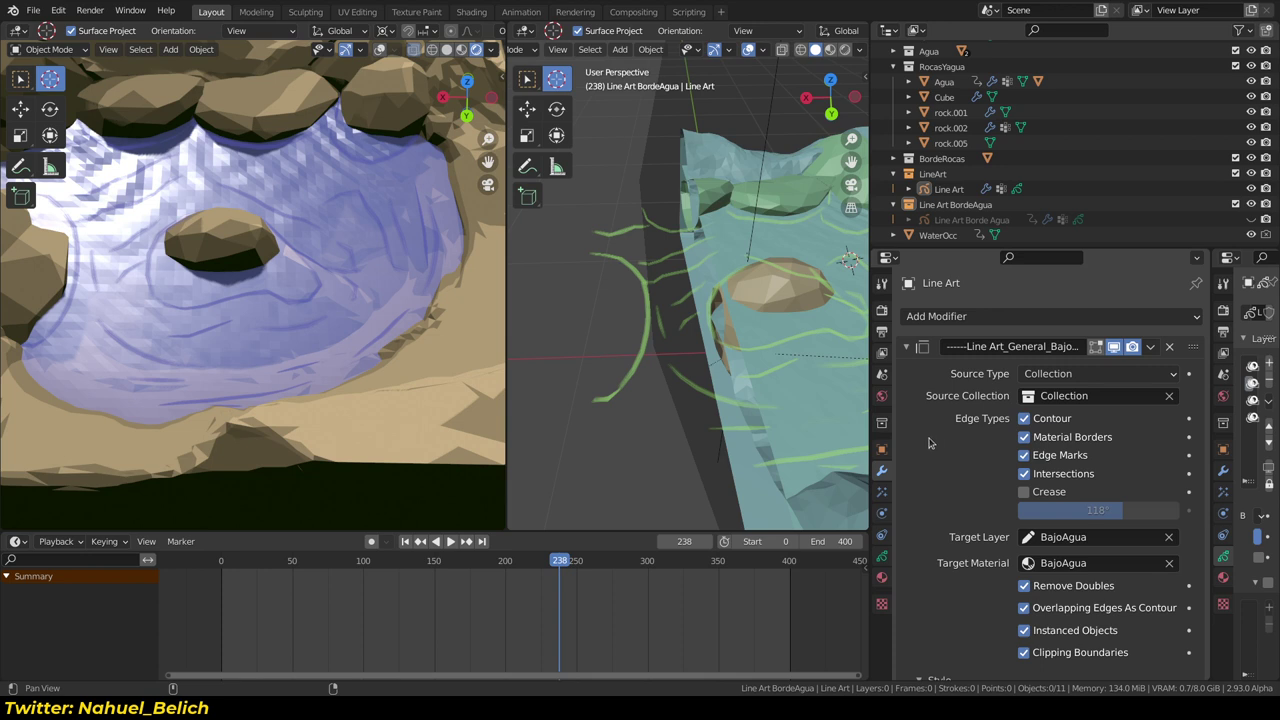
{"action": "scroll", "coordinate": [928, 443], "scroll_direction": "down", "scroll_amount": 2}
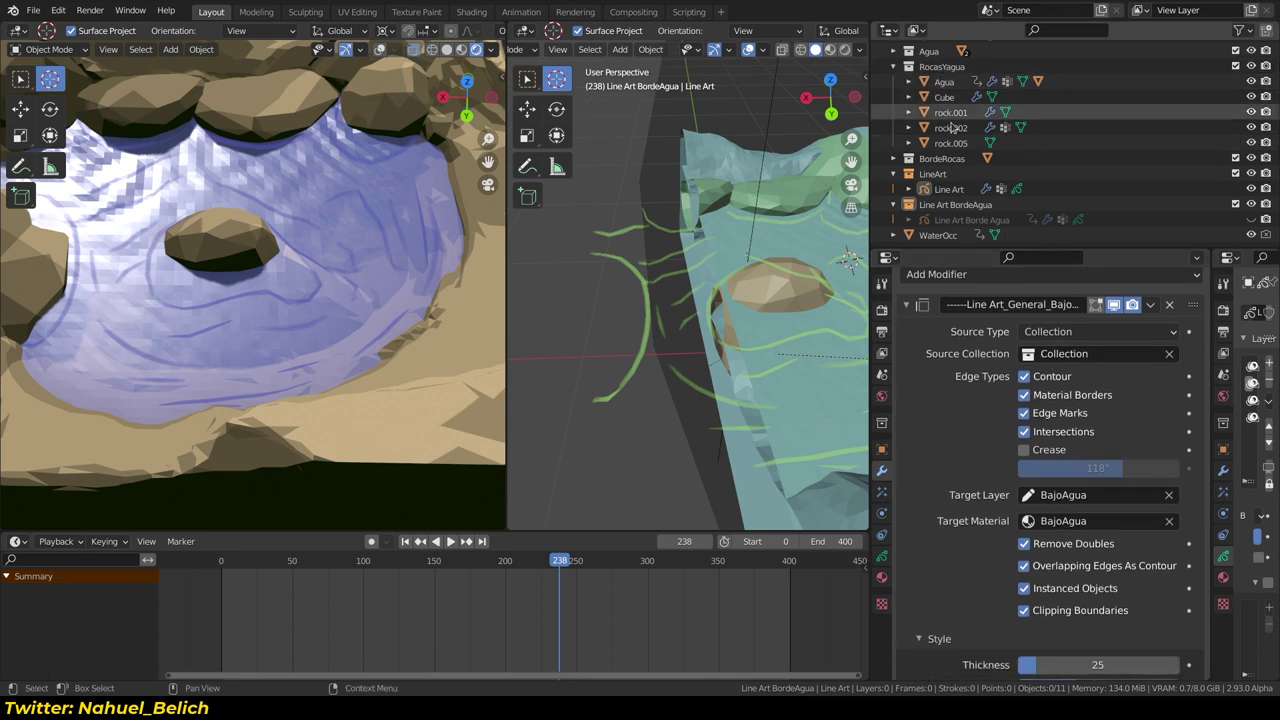
{"action": "middle_click_drag", "start_coordinate": [706, 305], "coordinate": [660, 270]}
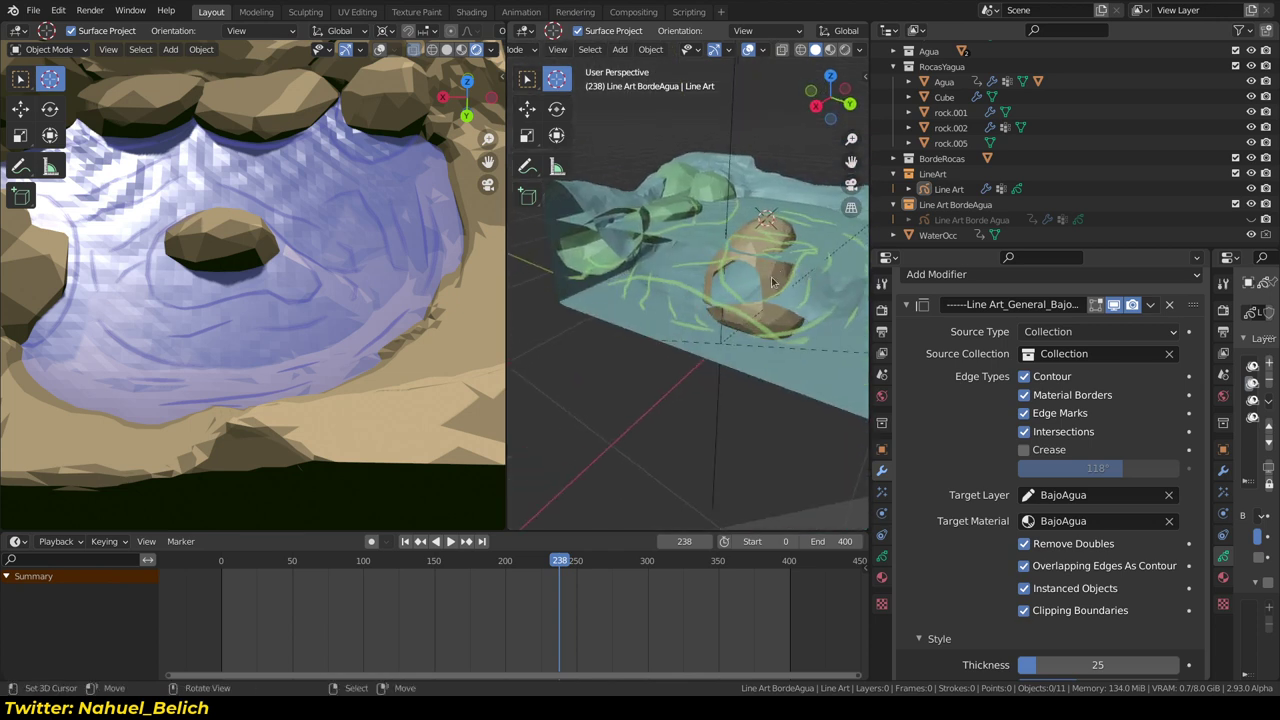
Select rock.002, Line Art, rock.001, Cube and Agua in turn to inspect each object
{"action": "left_click", "coordinate": [765, 280]}
{"action": "left_click", "coordinate": [592, 262]}
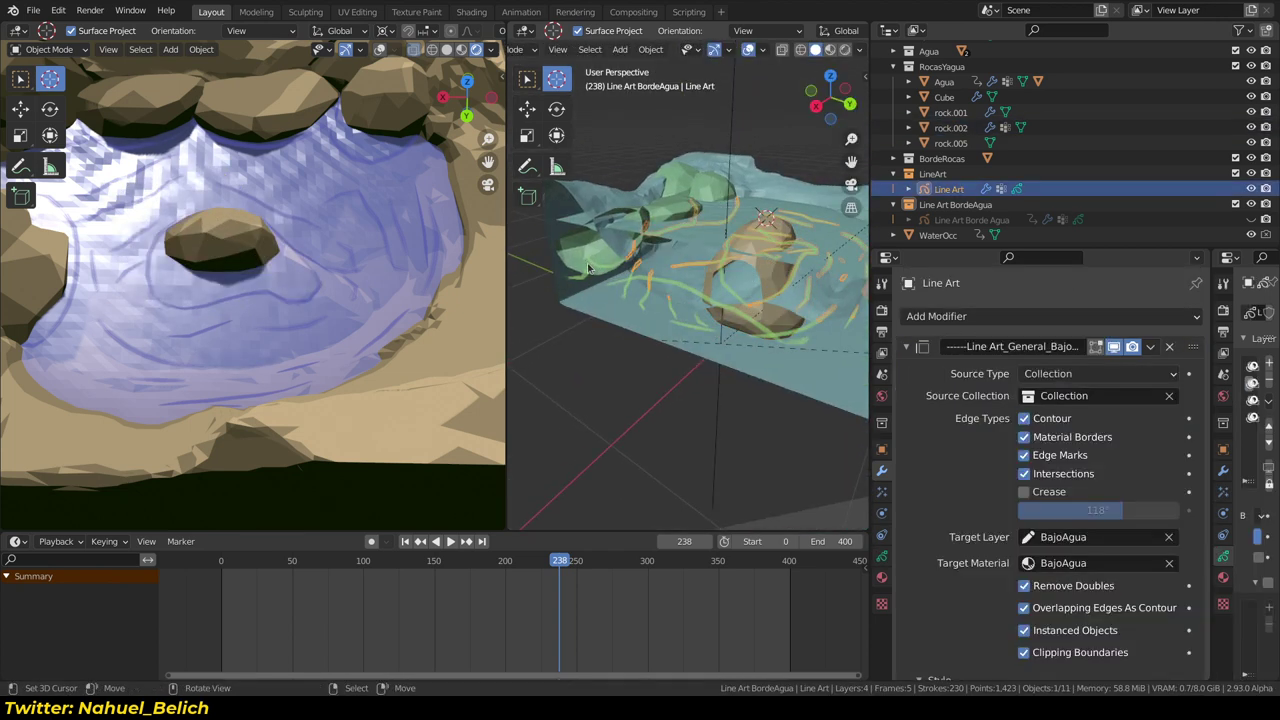
{"action": "left_click", "coordinate": [600, 209]}
{"action": "left_click", "coordinate": [607, 188]}
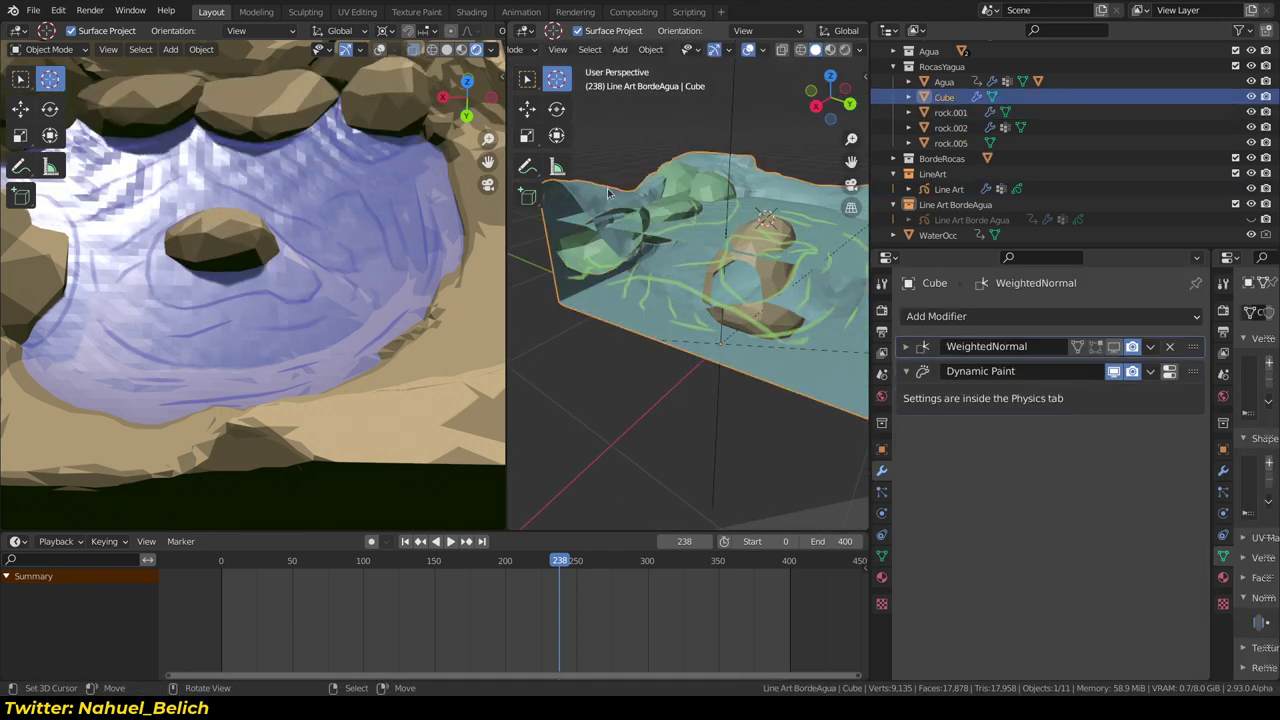
{"action": "mouse_move", "coordinate": [625, 206]}
{"action": "middle_mouse_down"}
{"action": "mouse_move", "coordinate": [793, 341]}
{"action": "mouse_move", "coordinate": [746, 364]}
{"action": "middle_mouse_up"}
{"action": "left_click", "coordinate": [781, 363]}
{"action": "left_click_drag", "start_coordinate": [533, 528], "coordinate": [533, 624]}
Shrink the timeline, play the water animation to frame 80, and select the Cube water surface
{"action": "middle_click_drag", "start_coordinate": [690, 420], "coordinate": [690, 470]}
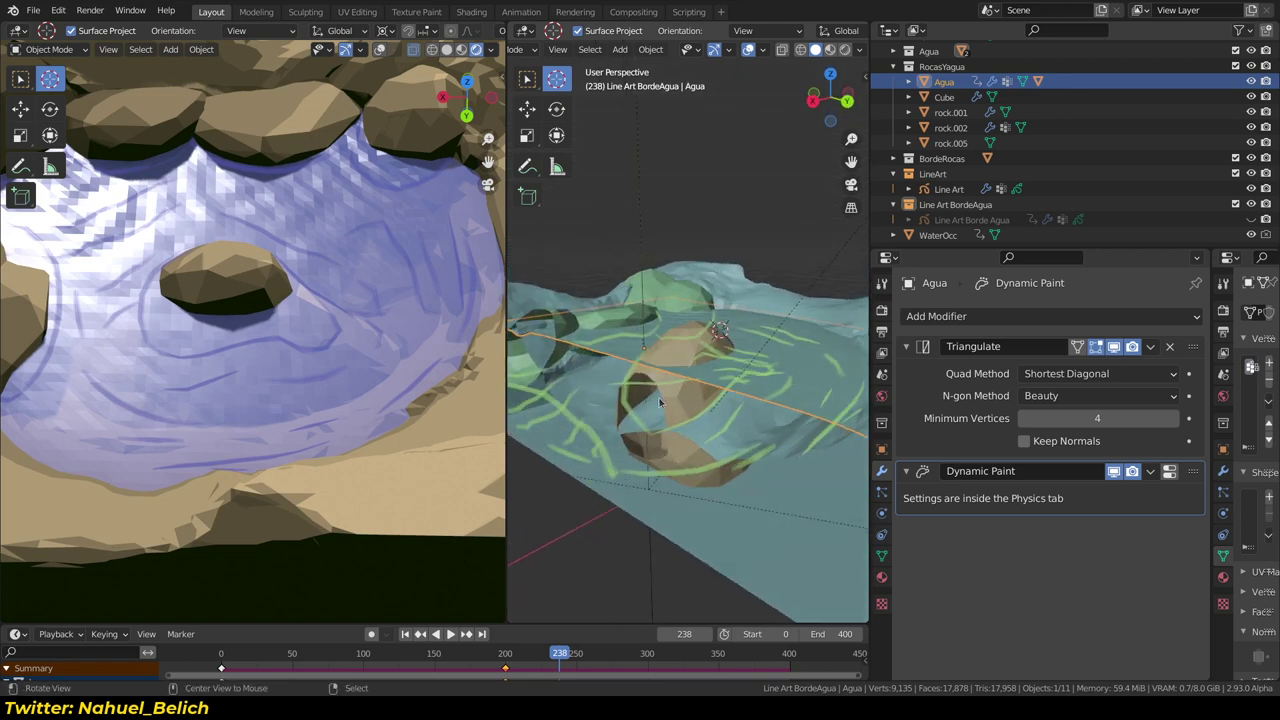
{"action": "key", "text": "shift+Left"}
{"action": "key", "text": "space"}
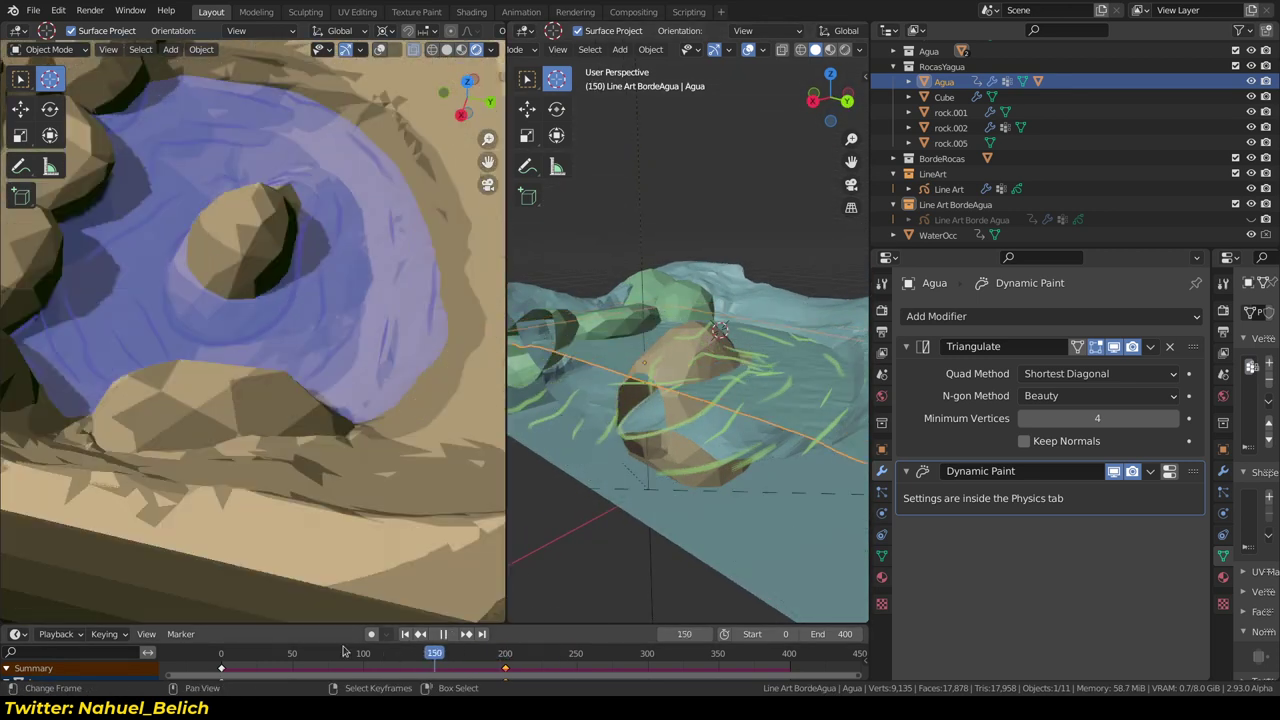
{"action": "key", "text": "space"}
{"action": "mouse_move", "coordinate": [683, 460]}
{"action": "middle_mouse_down"}
{"action": "mouse_move", "coordinate": [768, 490]}
{"action": "mouse_move", "coordinate": [633, 355]}
{"action": "middle_mouse_up"}
{"action": "left_click", "coordinate": [768, 490]}
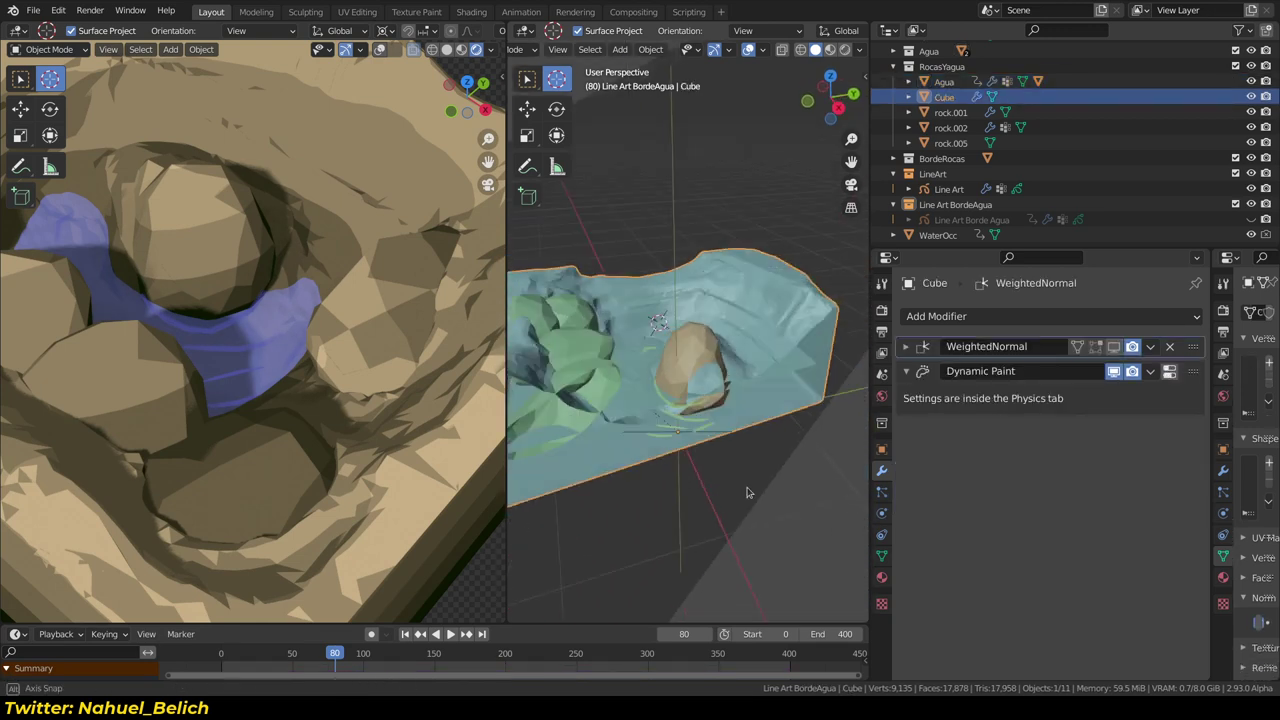
{"action": "key", "text": "ctrl+Tab"}
Put the Cube into Edit Mode, switch to edge select, and mark the edges as Freestyle edges
{"action": "left_click", "coordinate": [850, 309]}
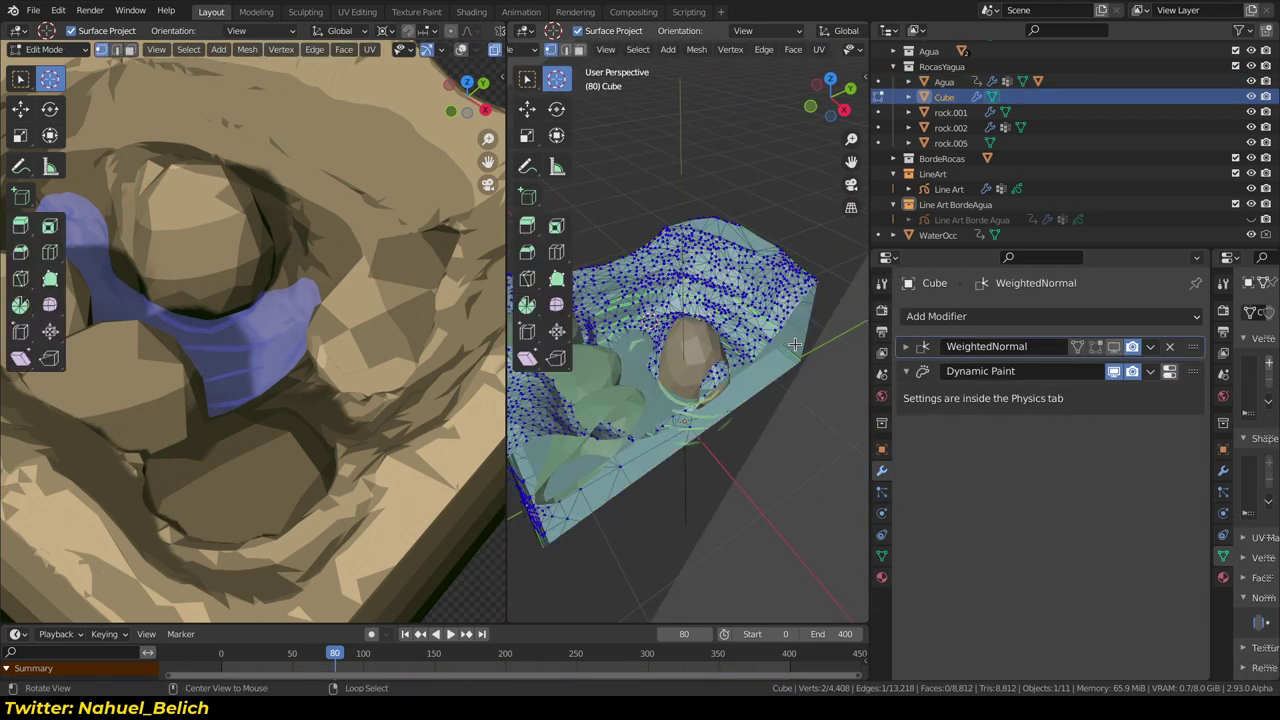
{"action": "scroll", "coordinate": [655, 333], "scroll_direction": "up", "scroll_amount": 5}
{"action": "mouse_move", "coordinate": [655, 333]}
{"action": "middle_mouse_down"}
{"action": "mouse_move", "coordinate": [699, 340]}
{"action": "mouse_move", "coordinate": [549, 415]}
{"action": "middle_mouse_up"}
{"action": "key", "text": "ctrl+alt+space"}
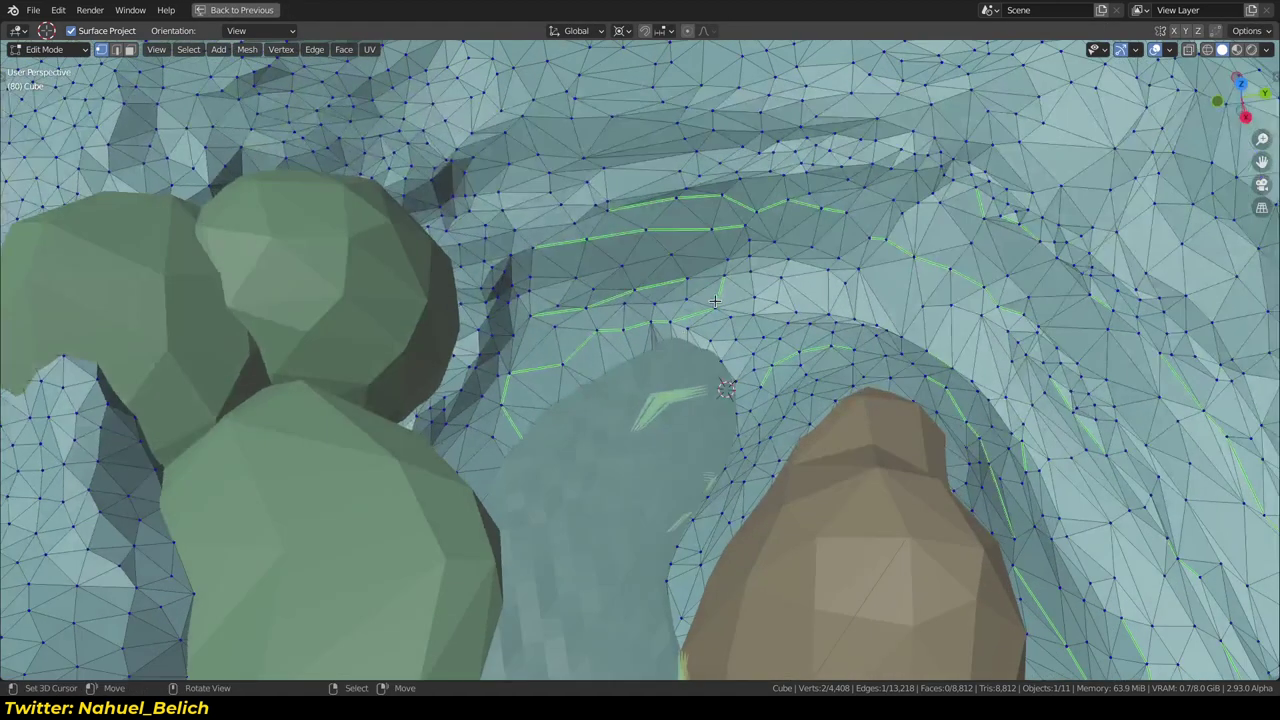
{"action": "key", "text": "2"}
{"action": "key", "text": "ctrl+e"}
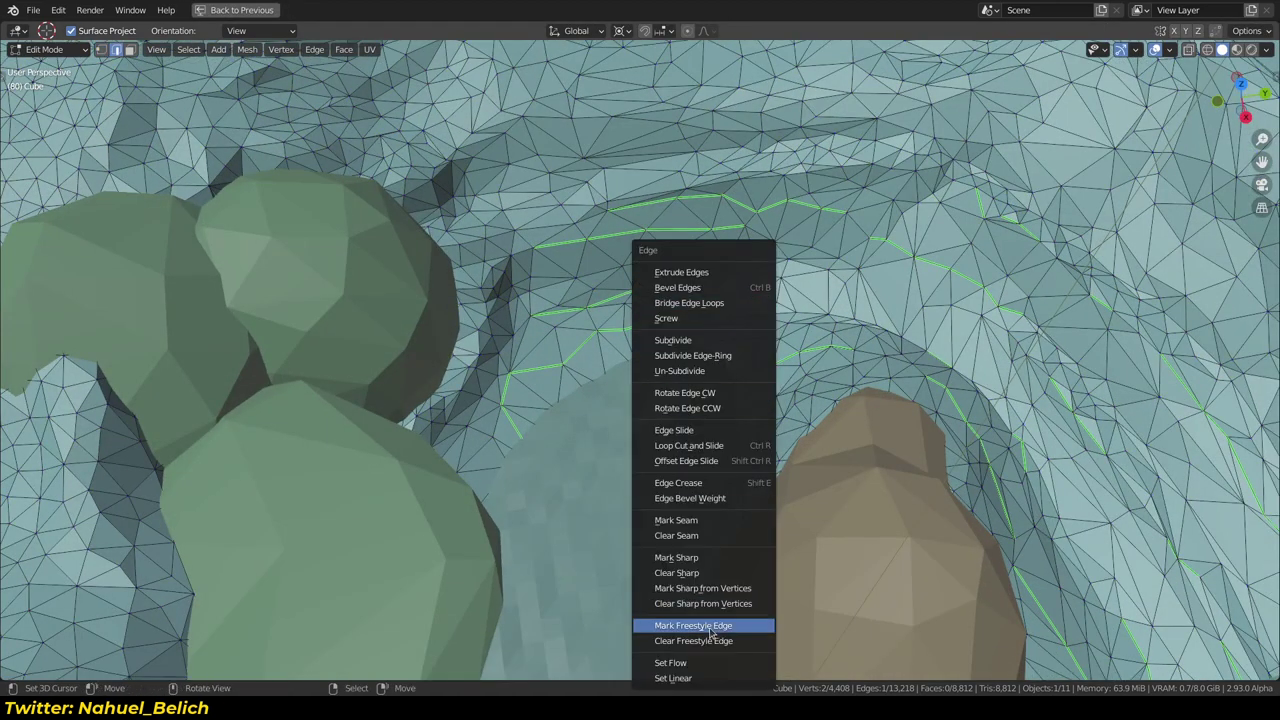
{"action": "left_click", "coordinate": [722, 624]}
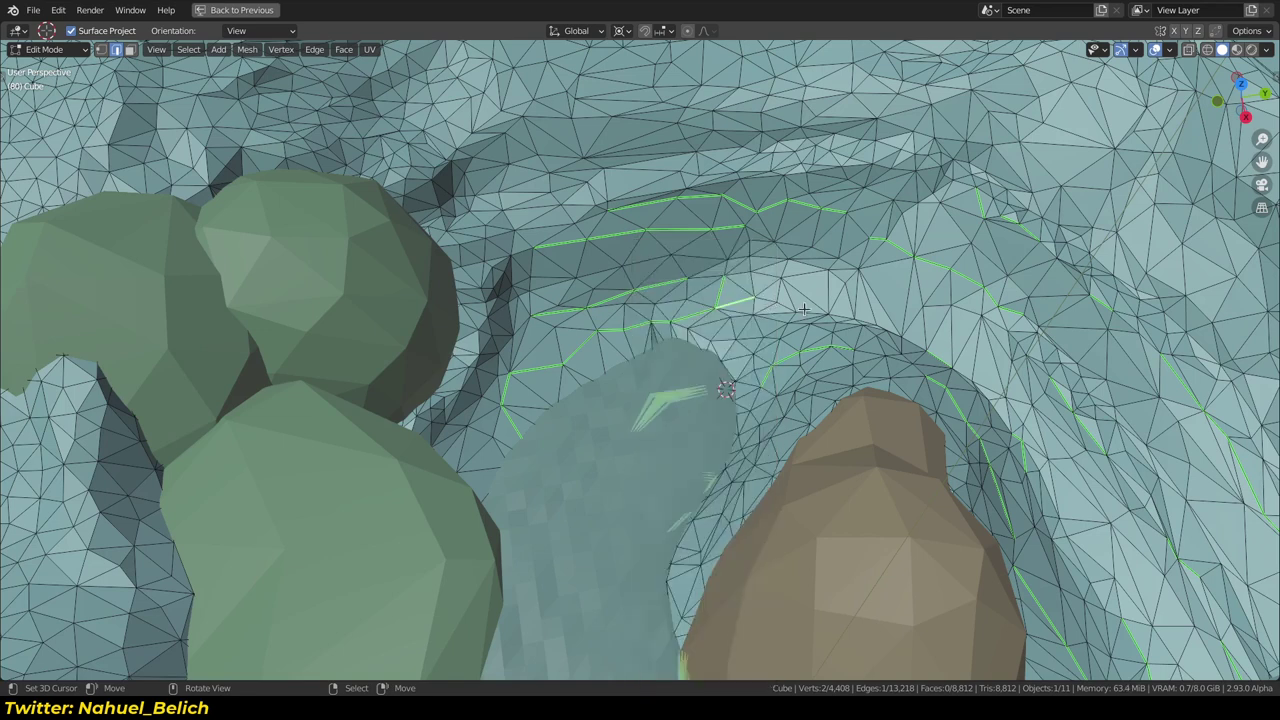
Return the Cube to Object Mode and restore the side-by-side view layout
{"action": "key", "text": "ctrl+Tab"}
{"action": "left_click", "coordinate": [658, 275]}
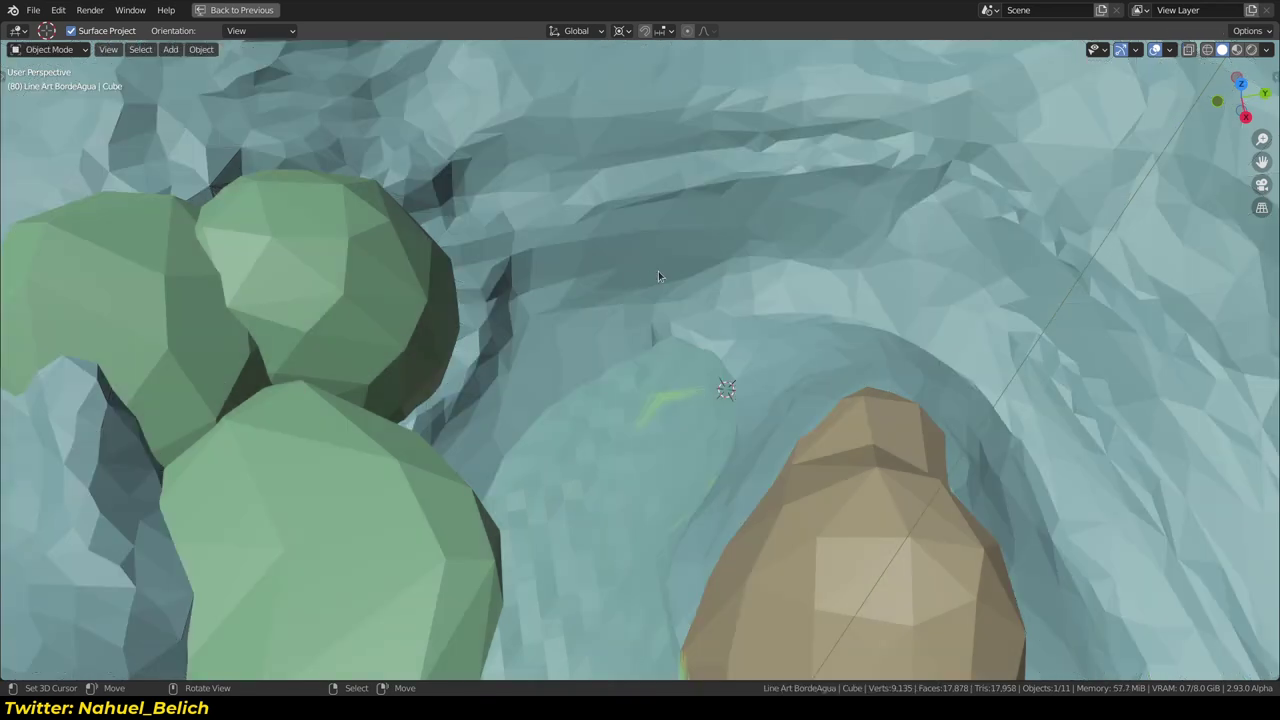
{"action": "key", "text": "ctrl+alt+space"}
{"action": "middle_click_drag", "start_coordinate": [688, 352], "coordinate": [586, 493]}
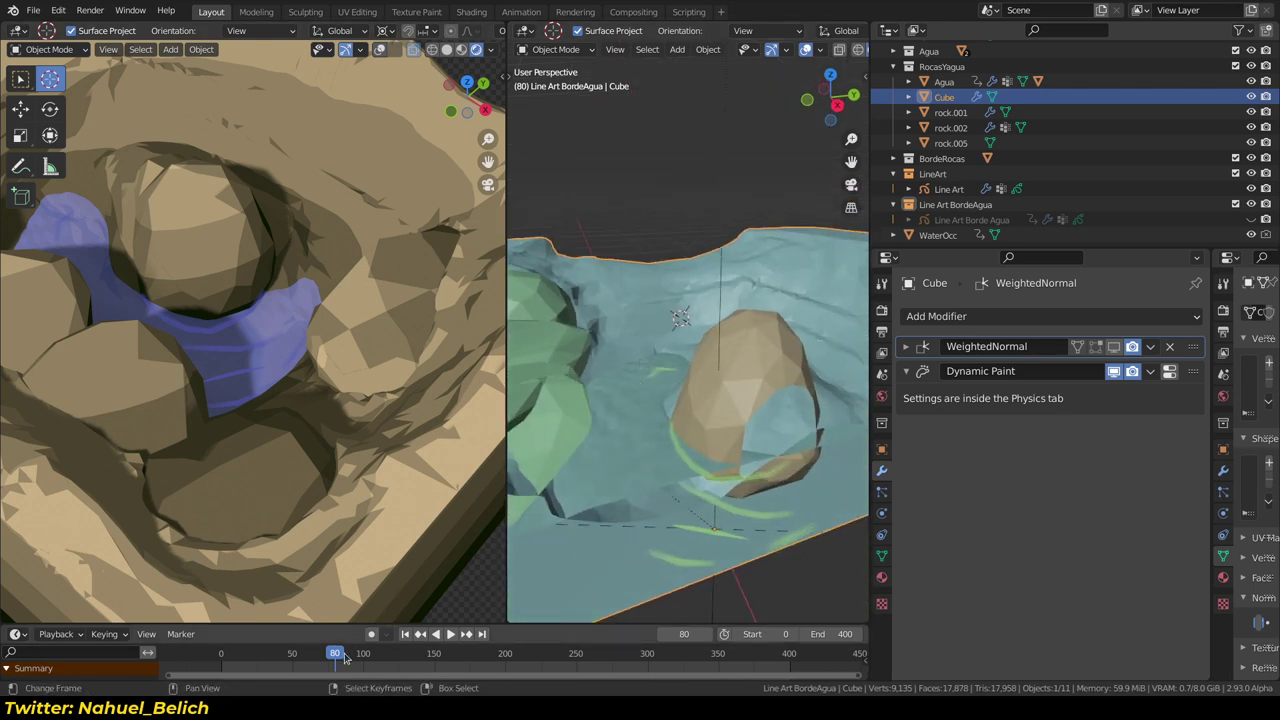
Scrub the timeline to frame 100 and scroll to the Line Art object's Style and Occlusion settings
{"action": "left_click_drag", "start_coordinate": [344, 657], "coordinate": [355, 657]}
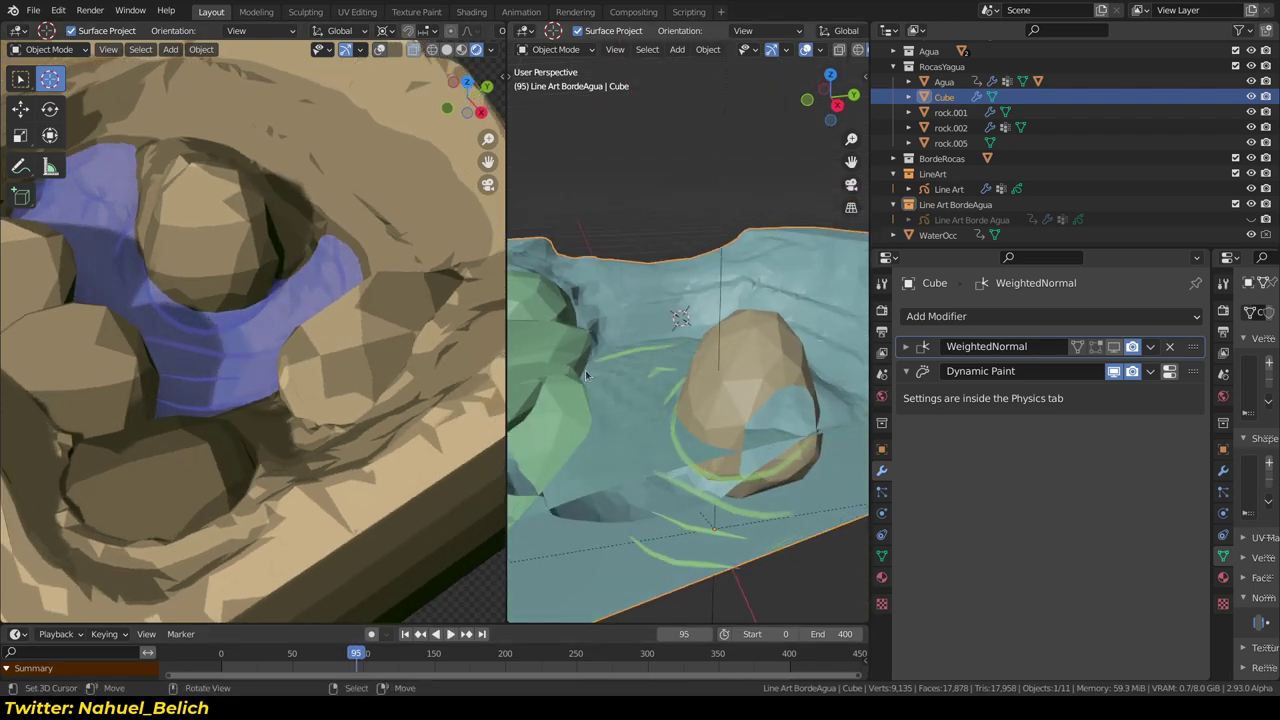
{"action": "left_click_drag", "start_coordinate": [366, 655], "coordinate": [355, 645]}
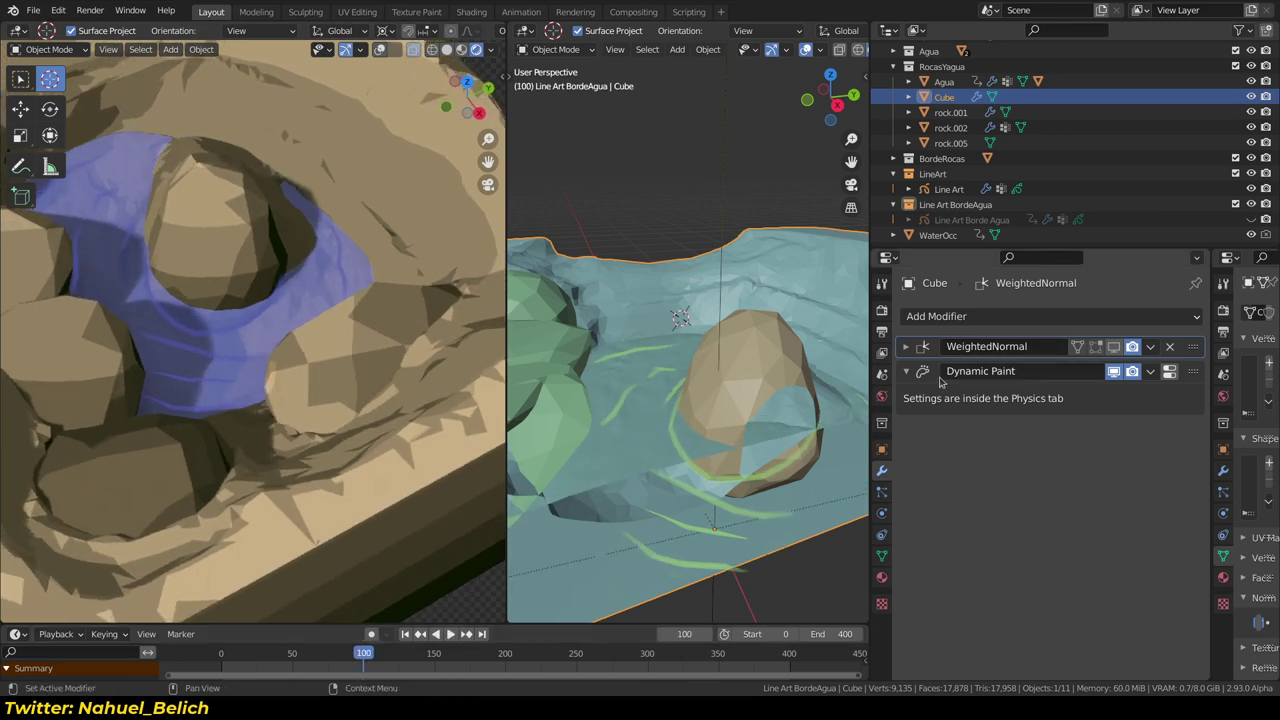
{"action": "left_click", "coordinate": [742, 580]}
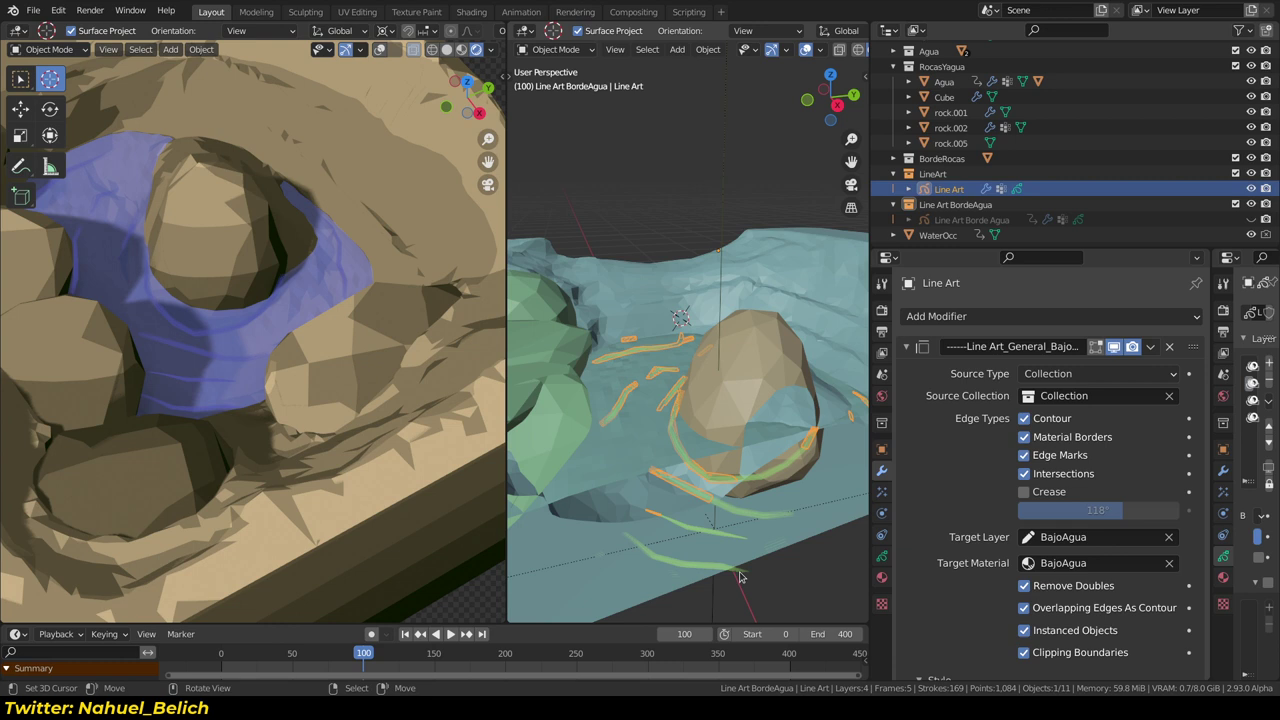
{"action": "scroll", "coordinate": [935, 500], "scroll_direction": "down", "scroll_amount": 5}
{"action": "scroll", "coordinate": [950, 485], "scroll_direction": "down", "scroll_amount": 1}
{"action": "scroll", "coordinate": [970, 470], "scroll_direction": "down", "scroll_amount": 3}
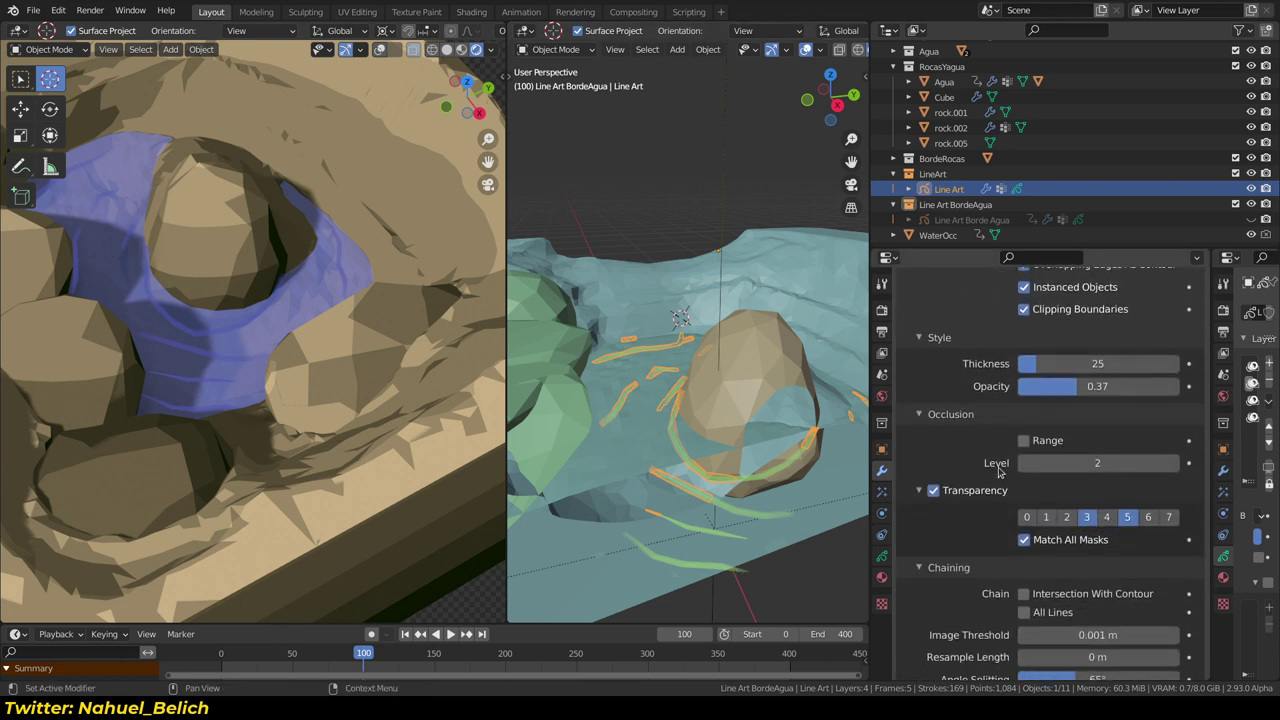
{"action": "mouse_move", "coordinate": [700, 420]}
{"action": "middle_mouse_down"}
{"action": "mouse_move", "coordinate": [727, 340]}
{"action": "mouse_move", "coordinate": [594, 378]}
{"action": "middle_mouse_up"}
{"action": "key", "text": "g"}
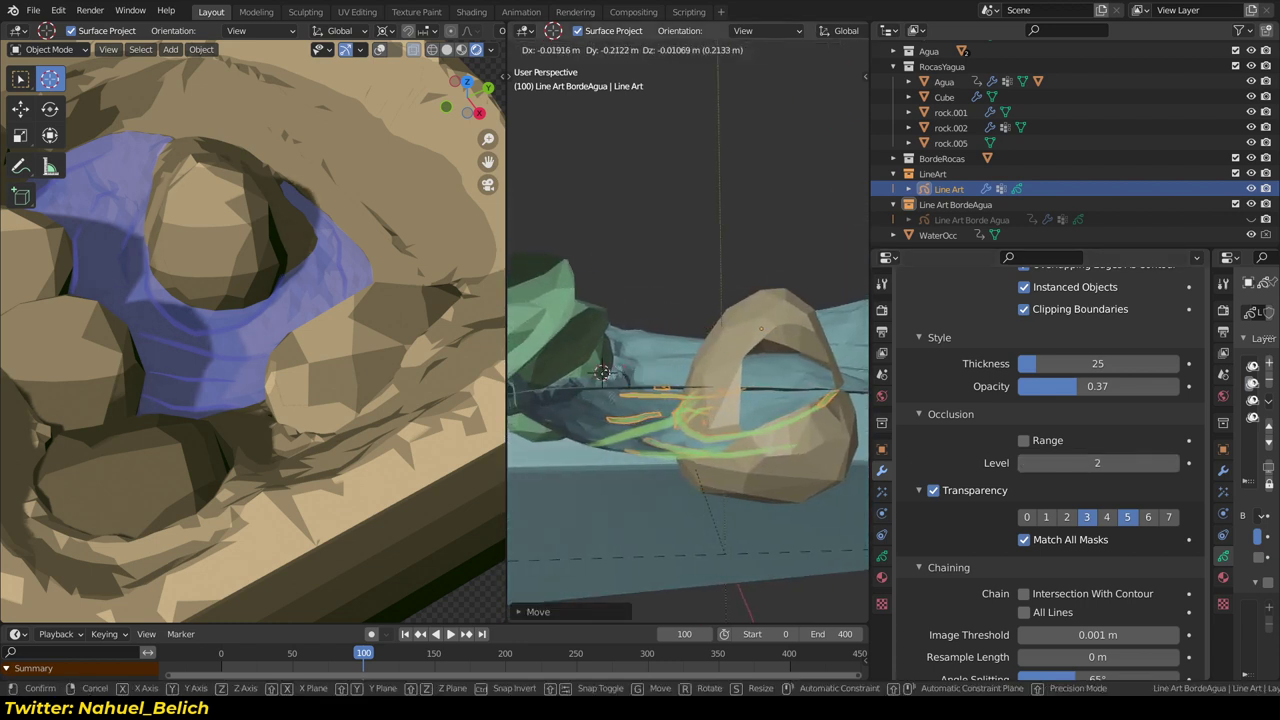
{"action": "key", "text": "Escape"}
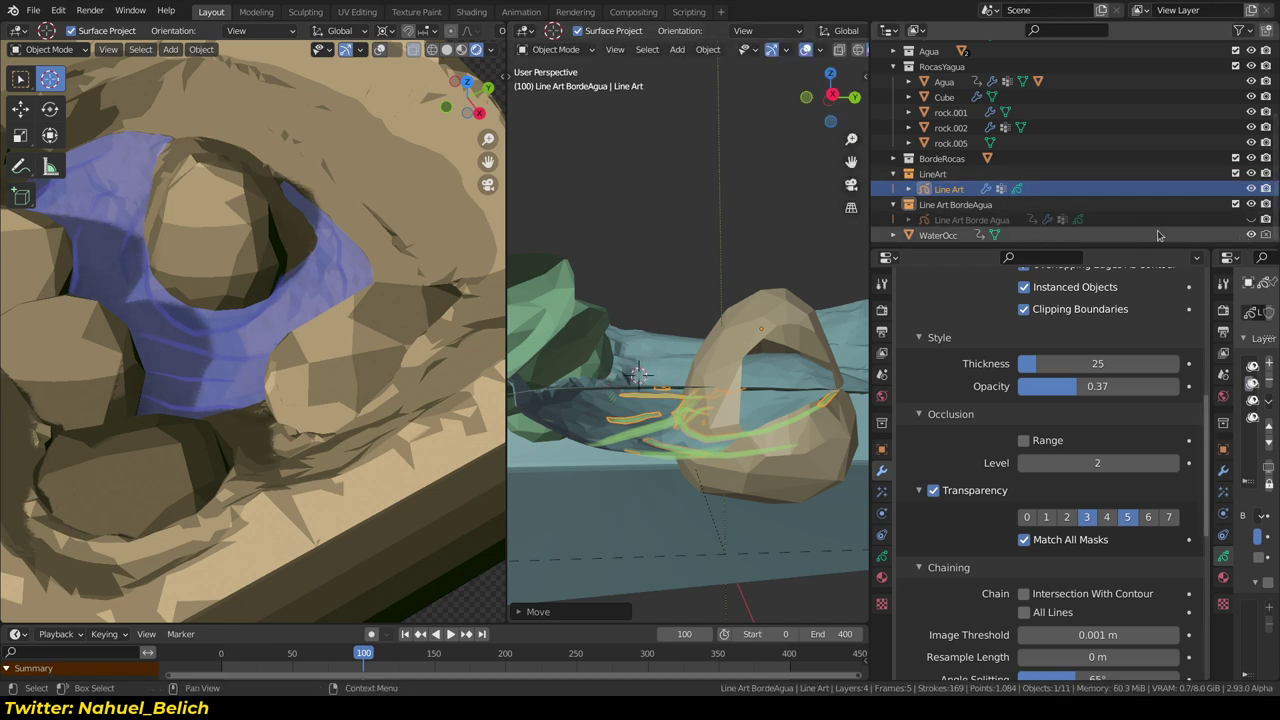
Select WaterOcc and open its Viewport Display settings in Object properties
{"action": "left_click", "coordinate": [937, 238]}
{"action": "left_click", "coordinate": [1223, 451]}
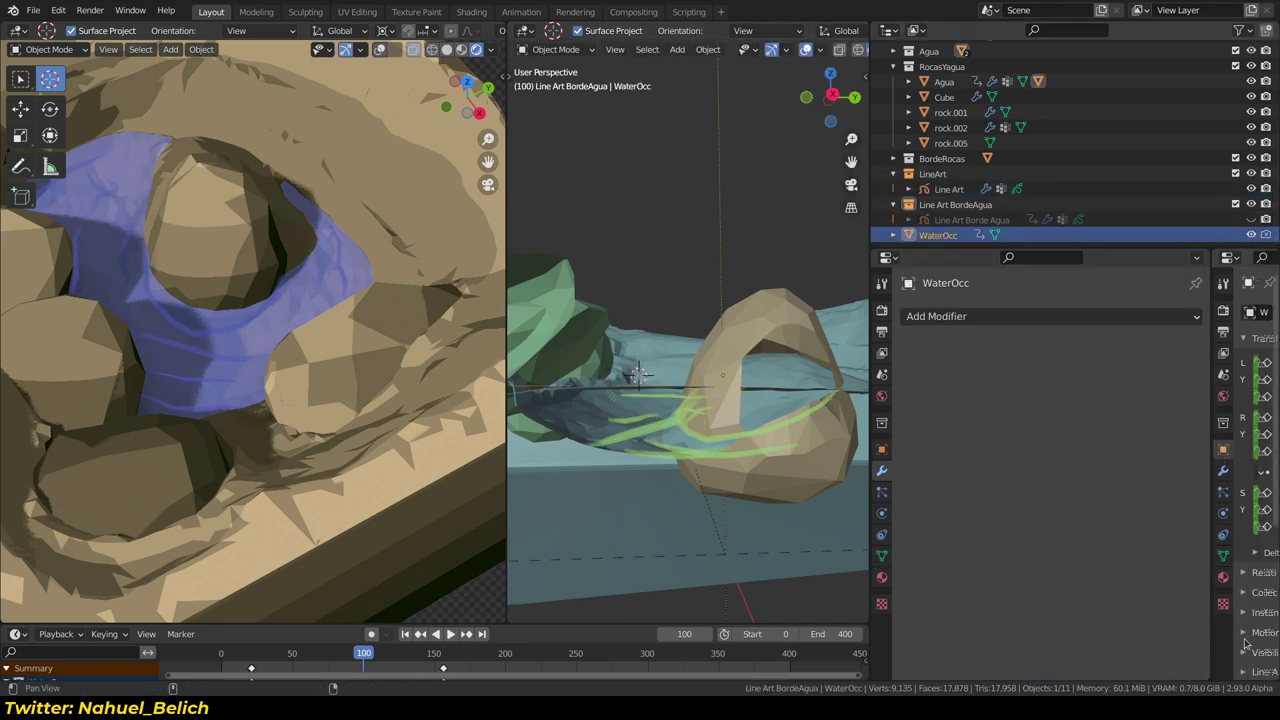
{"action": "left_click", "coordinate": [881, 449]}
{"action": "scroll", "coordinate": [979, 600], "scroll_direction": "down", "scroll_amount": 4}
{"action": "scroll", "coordinate": [979, 648], "scroll_direction": "down", "scroll_amount": 2}
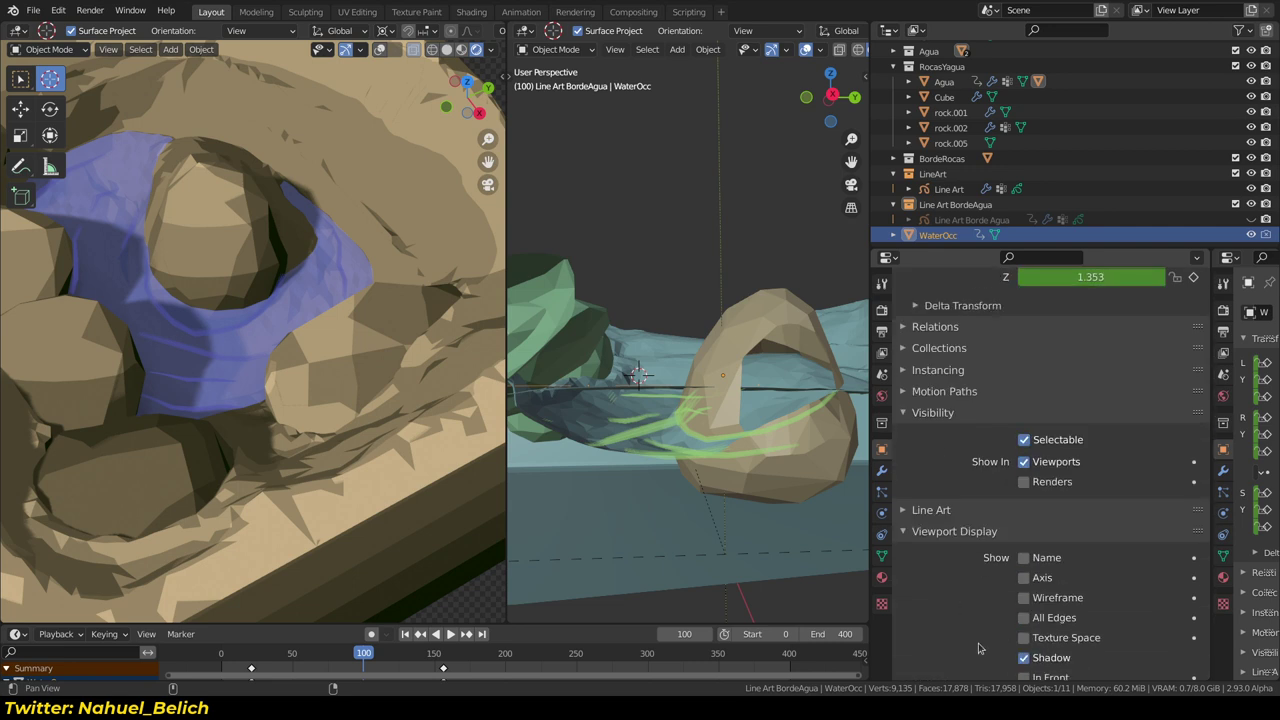
{"action": "scroll", "coordinate": [979, 648], "scroll_direction": "down", "scroll_amount": 2}
{"action": "left_click", "coordinate": [905, 330]}
Set WaterOcc's Display As to Bounds, then Solid, and select the Line Art object's modifiers
{"action": "left_click", "coordinate": [1040, 620]}
{"action": "left_click", "coordinate": [1060, 600]}
{"action": "left_click", "coordinate": [1052, 619]}
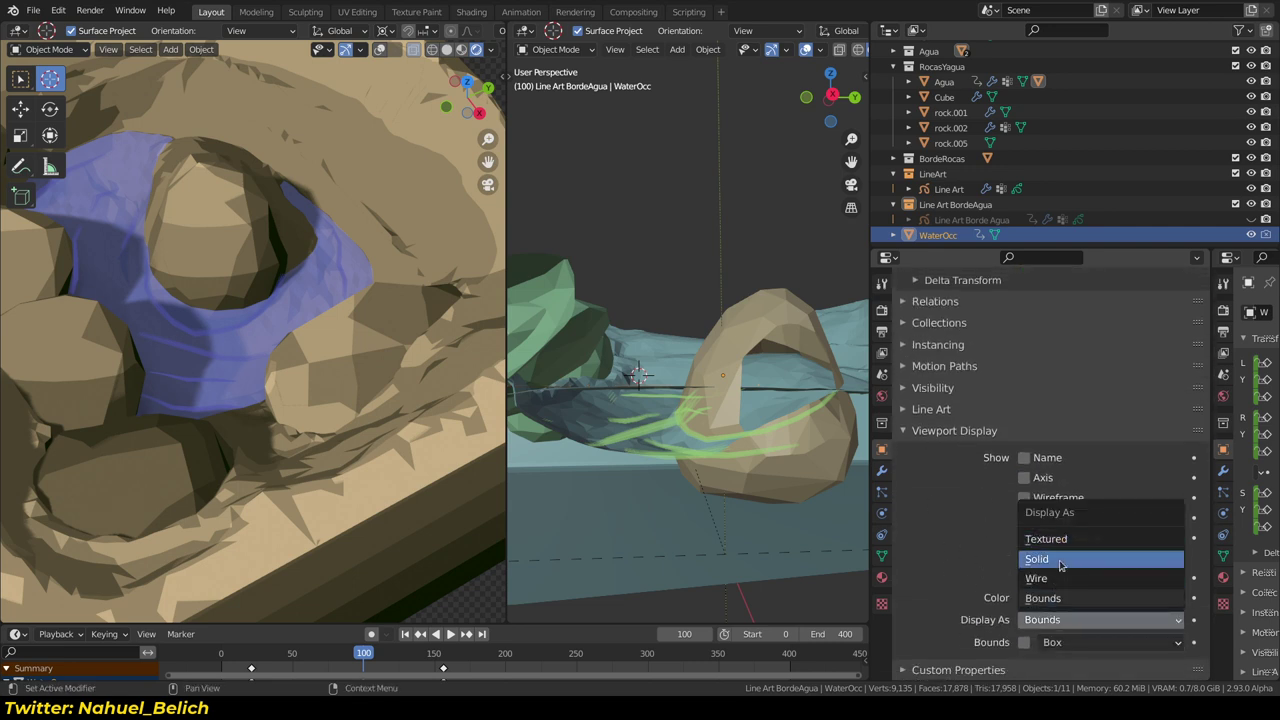
{"action": "left_click", "coordinate": [1045, 557]}
{"action": "left_click", "coordinate": [948, 189]}
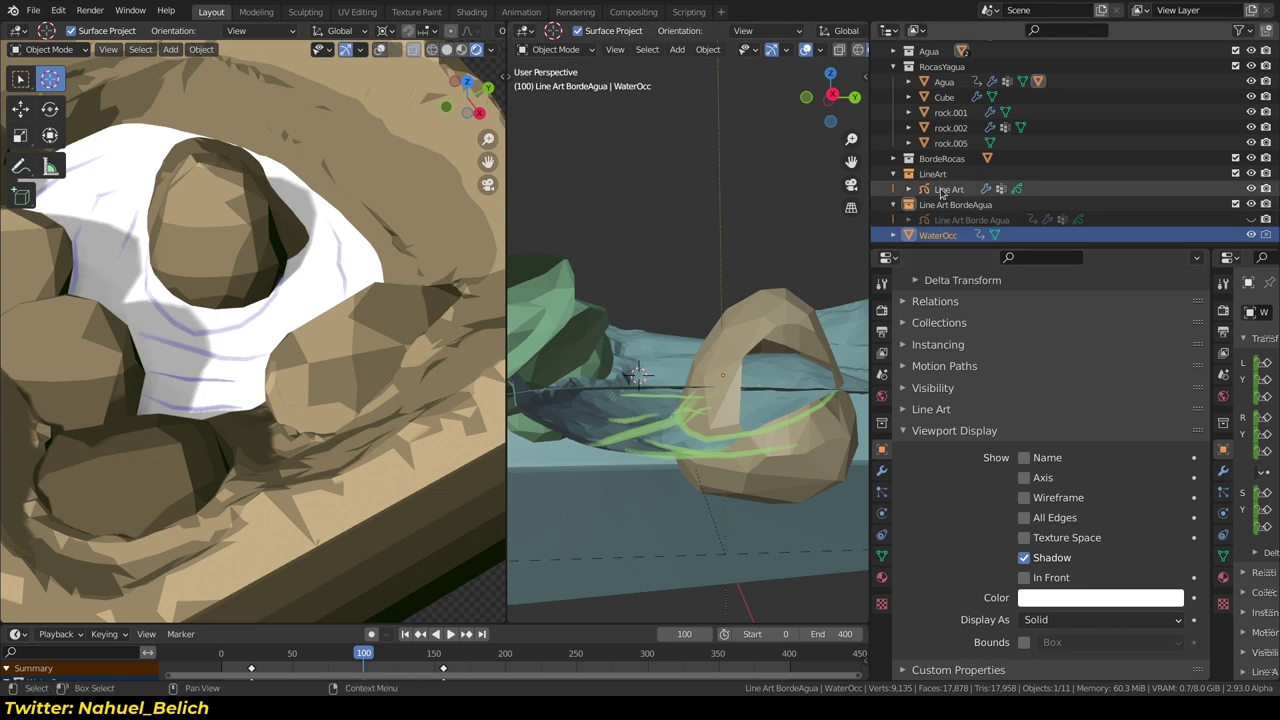
{"action": "left_click", "coordinate": [882, 470]}
{"action": "mouse_move", "coordinate": [650, 420]}
{"action": "middle_mouse_down"}
{"action": "mouse_move", "coordinate": [619, 405]}
{"action": "mouse_move", "coordinate": [662, 430]}
{"action": "middle_mouse_up"}
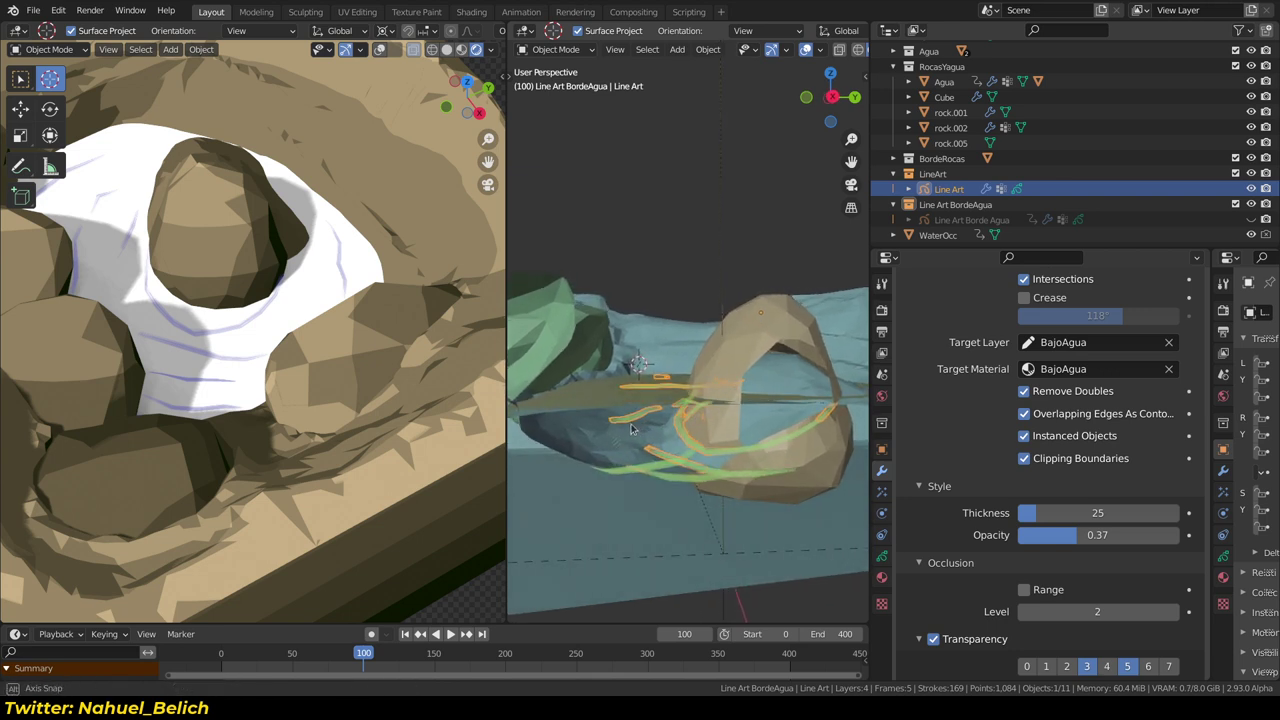
{"action": "left_click_drag", "start_coordinate": [1059, 611], "coordinate": [1030, 611]}
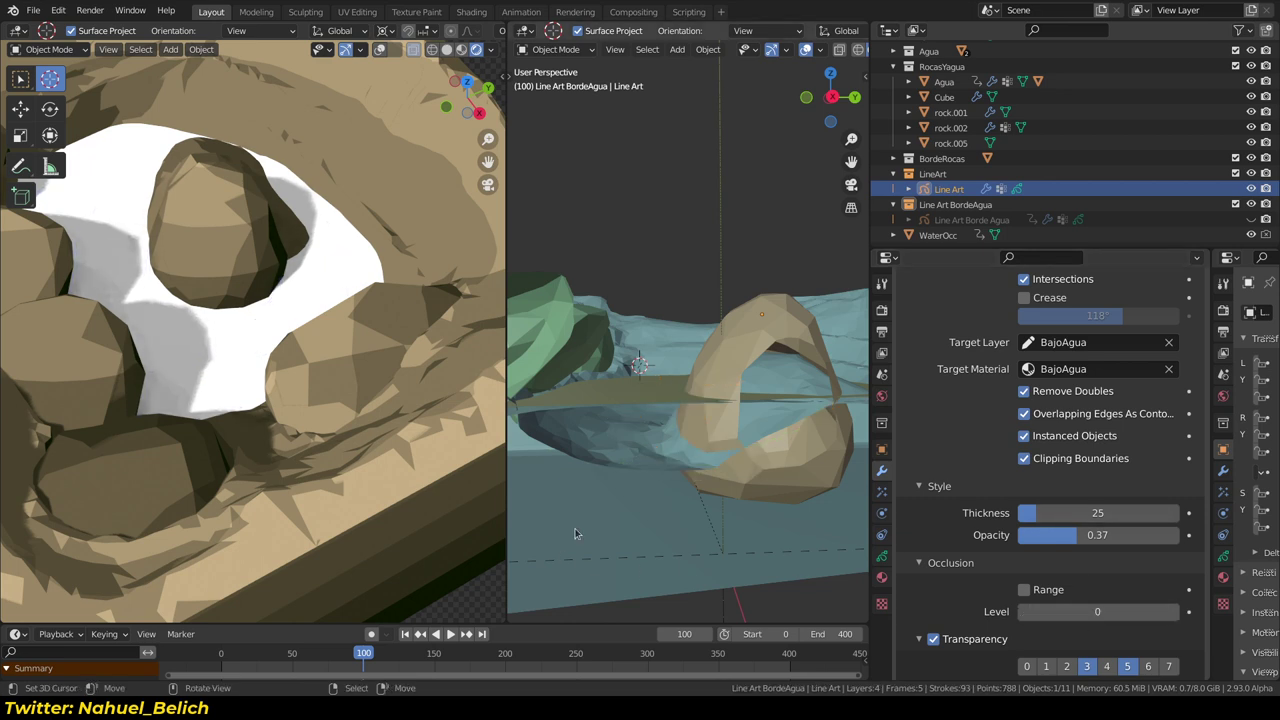
{"action": "middle_click_drag", "start_coordinate": [710, 465], "coordinate": [743, 479]}
{"action": "middle_click_drag", "start_coordinate": [677, 354], "coordinate": [705, 370]}
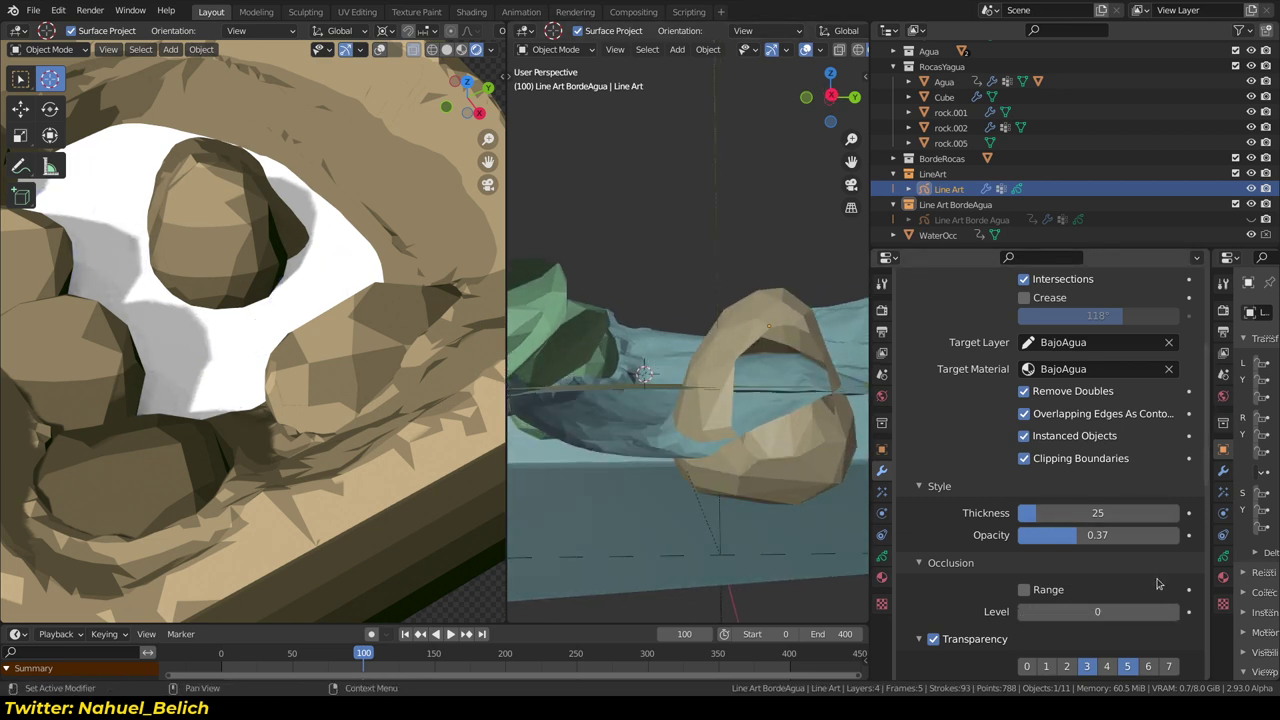
{"action": "mouse_move", "coordinate": [590, 400]}
{"action": "middle_mouse_down"}
{"action": "mouse_move", "coordinate": [617, 420]}
{"action": "mouse_move", "coordinate": [637, 409]}
{"action": "mouse_move", "coordinate": [913, 474]}
{"action": "middle_mouse_up"}
{"action": "scroll", "coordinate": [636, 416], "scroll_direction": "up", "scroll_amount": 2}
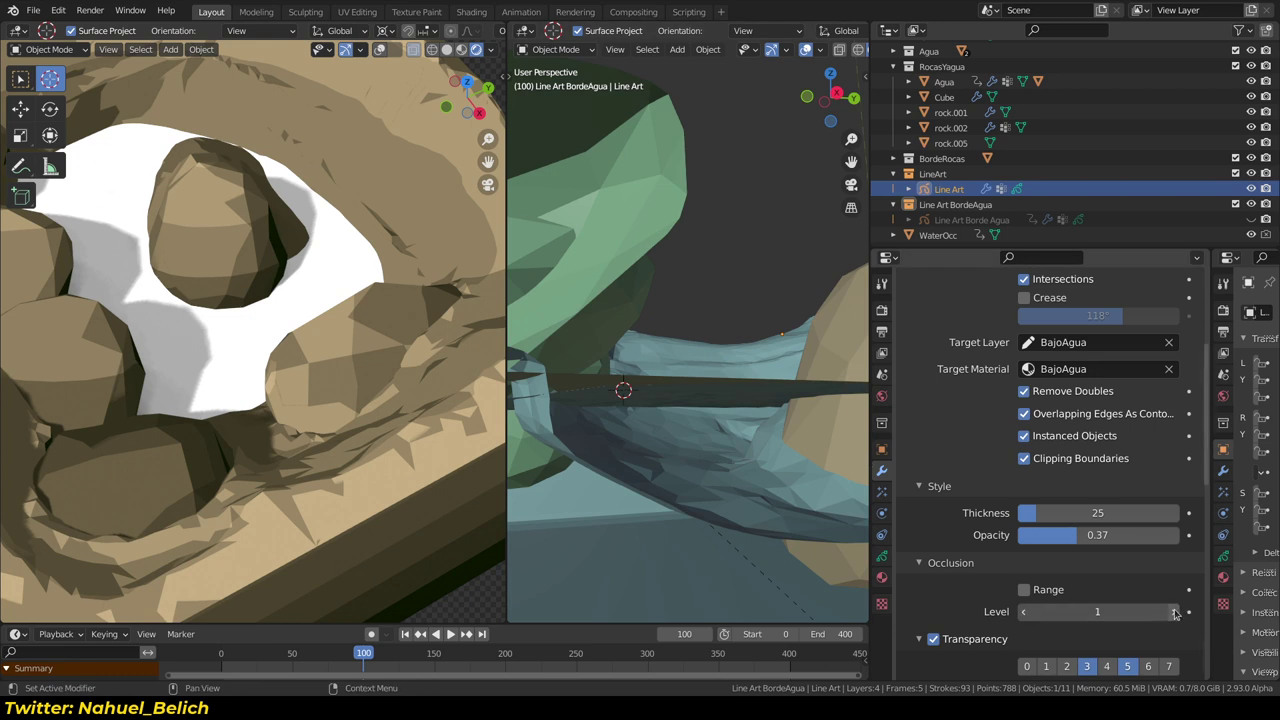
{"action": "left_click", "coordinate": [1175, 612]}
{"action": "mouse_move", "coordinate": [787, 490]}
{"action": "middle_mouse_down"}
{"action": "mouse_move", "coordinate": [707, 516]}
{"action": "mouse_move", "coordinate": [760, 506]}
{"action": "middle_mouse_up"}
{"action": "scroll", "coordinate": [979, 448], "scroll_direction": "down", "scroll_amount": 4}
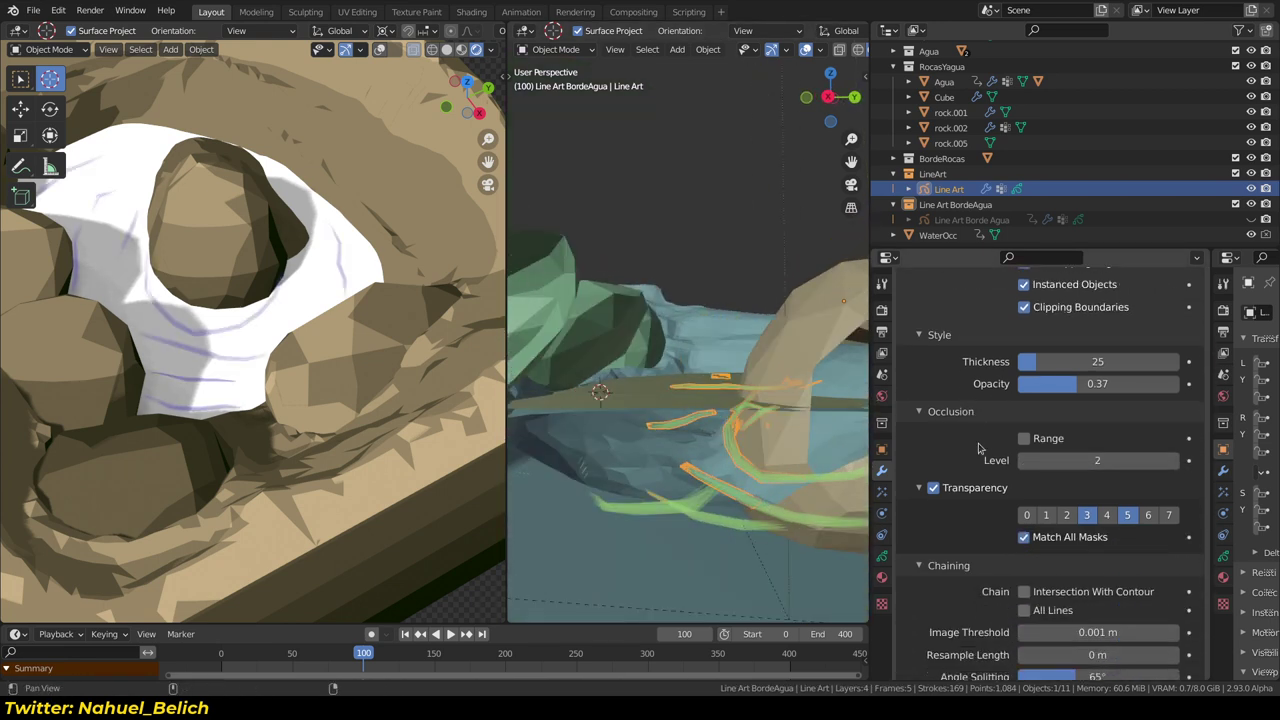
{"action": "left_click", "coordinate": [1088, 513]}
{"action": "left_click", "coordinate": [1088, 514]}
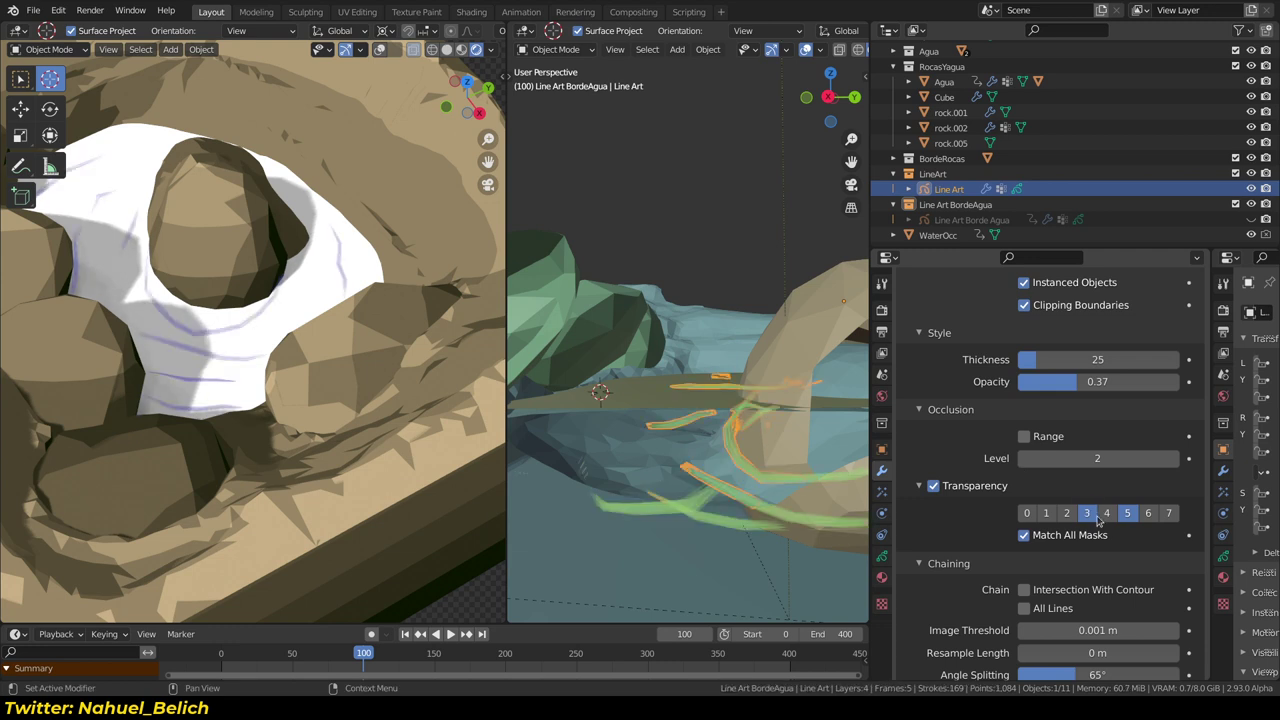
{"action": "mouse_move", "coordinate": [700, 440]}
{"action": "middle_mouse_down"}
{"action": "mouse_move", "coordinate": [717, 450]}
{"action": "mouse_move", "coordinate": [606, 425]}
{"action": "middle_mouse_up"}
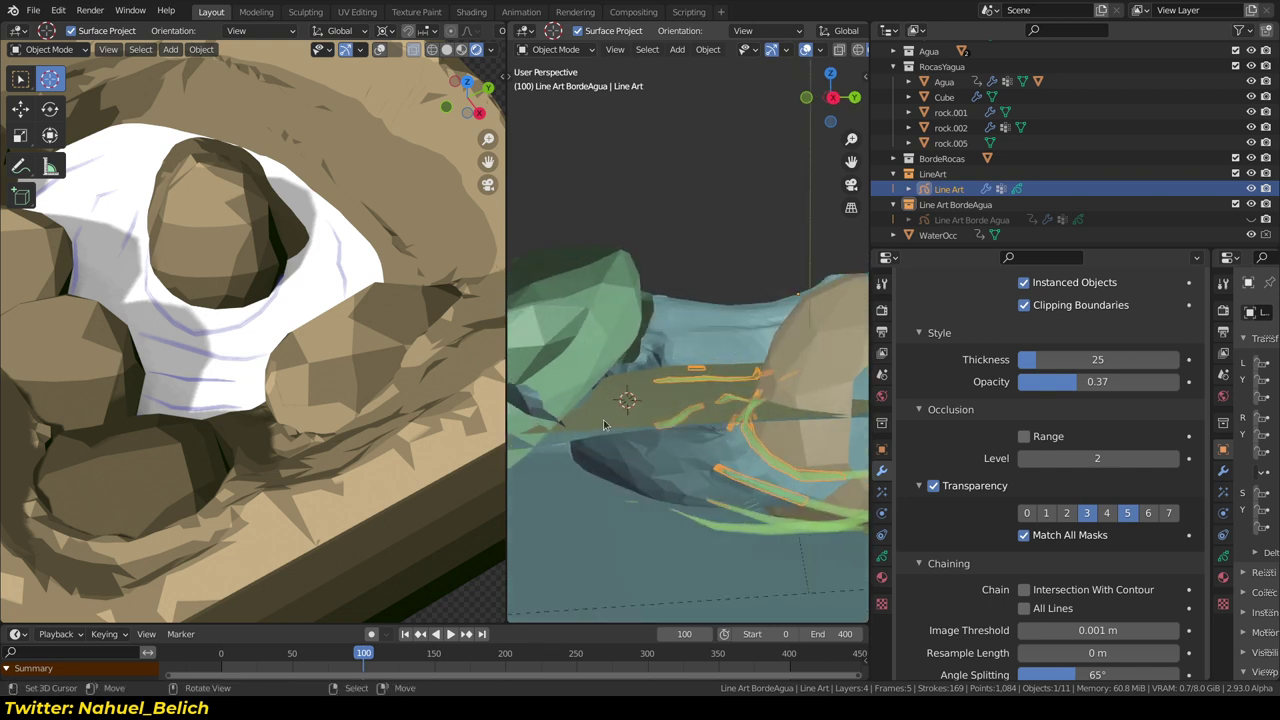
{"action": "left_click", "coordinate": [598, 434]}
{"action": "left_click", "coordinate": [597, 440]}
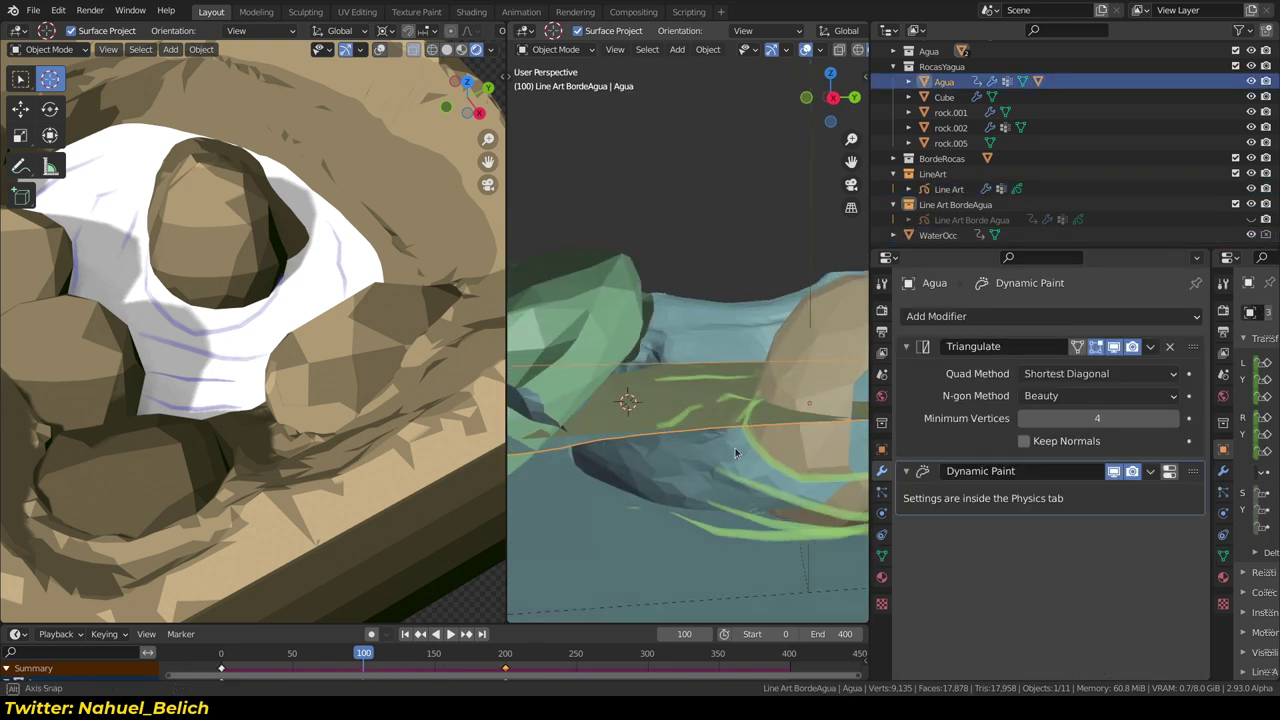
{"action": "middle_click_drag", "start_coordinate": [692, 433], "coordinate": [794, 291]}
{"action": "middle_click_drag", "start_coordinate": [708, 426], "coordinate": [733, 519]}
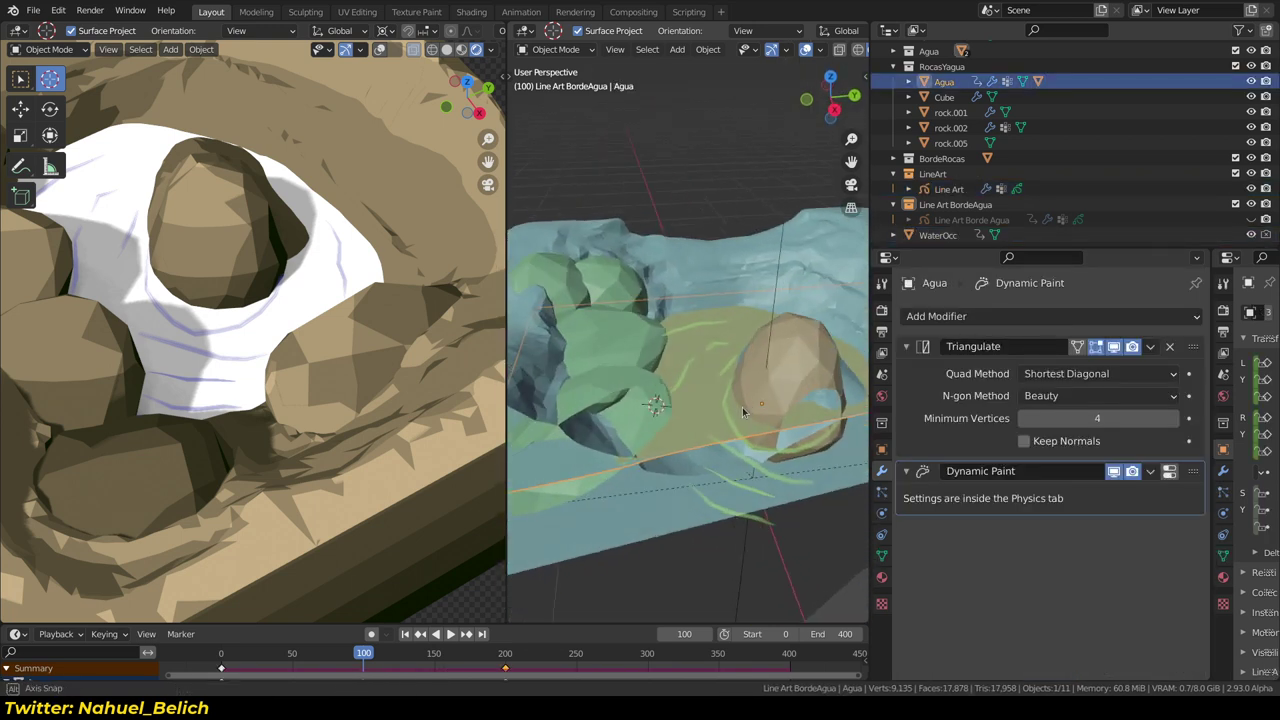
{"action": "left_click", "coordinate": [733, 520]}
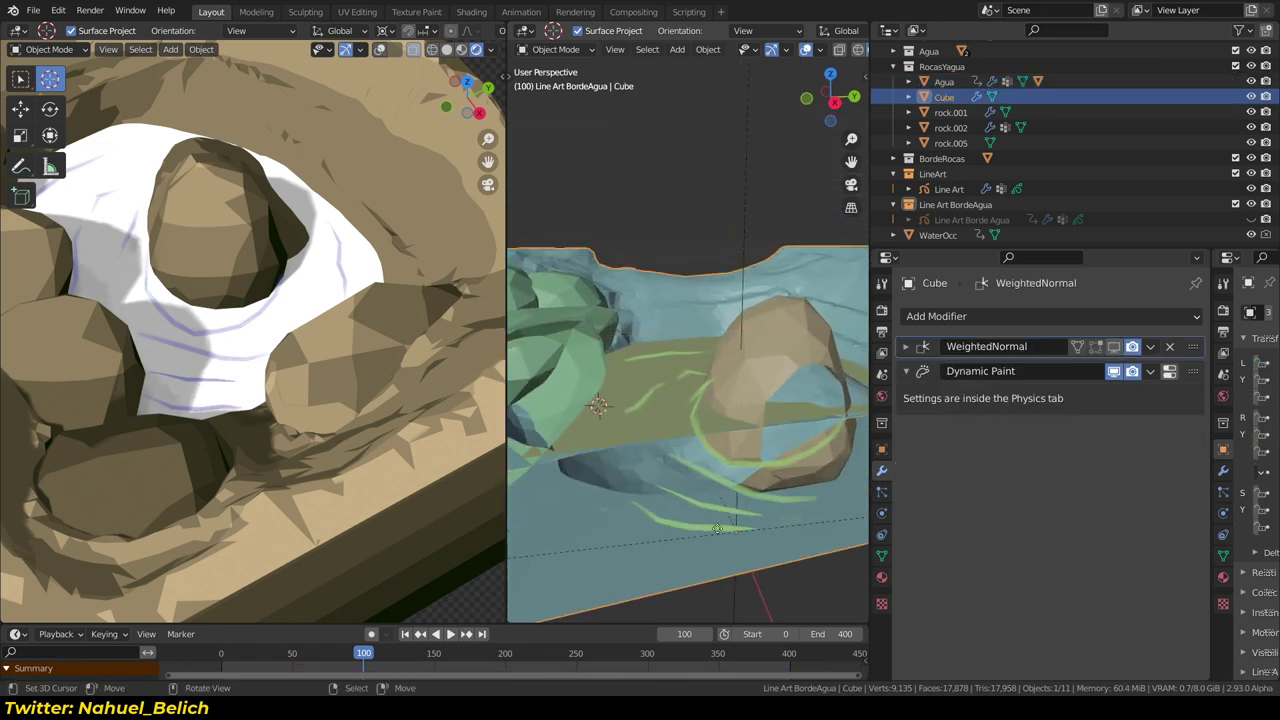
{"action": "left_click", "coordinate": [714, 530]}
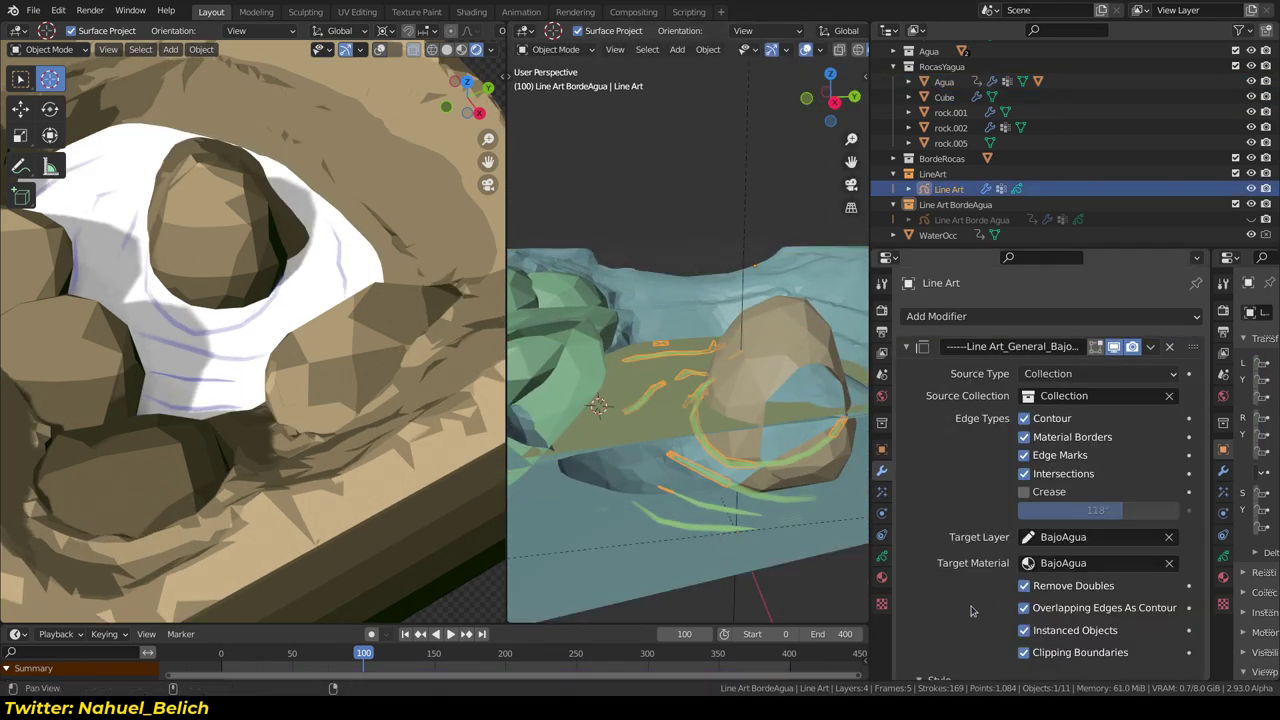
{"action": "scroll", "coordinate": [1117, 497], "scroll_direction": "down", "scroll_amount": 6}
{"action": "scroll", "coordinate": [1117, 497], "scroll_direction": "down", "scroll_amount": 2}
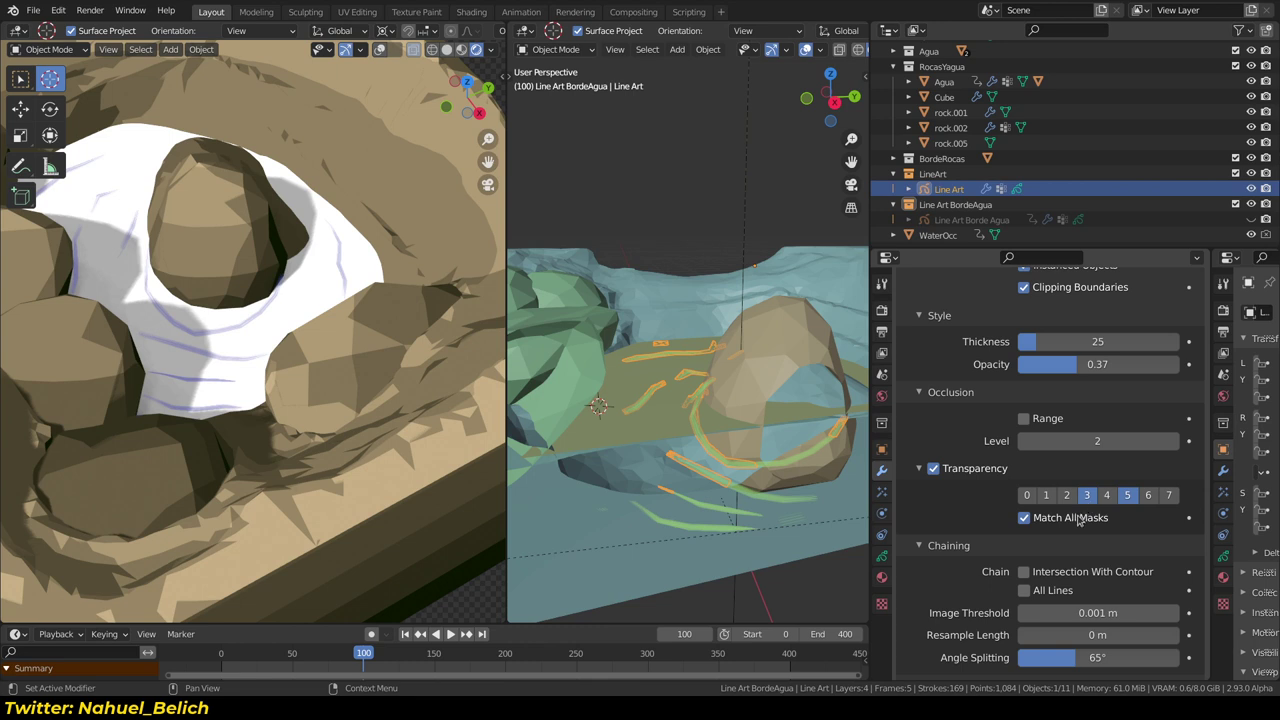
{"action": "left_click", "coordinate": [1080, 520]}
{"action": "mouse_move", "coordinate": [752, 440]}
{"action": "middle_mouse_down"}
{"action": "mouse_move", "coordinate": [757, 423]}
{"action": "mouse_move", "coordinate": [767, 449]}
{"action": "mouse_move", "coordinate": [740, 430]}
{"action": "middle_mouse_up"}
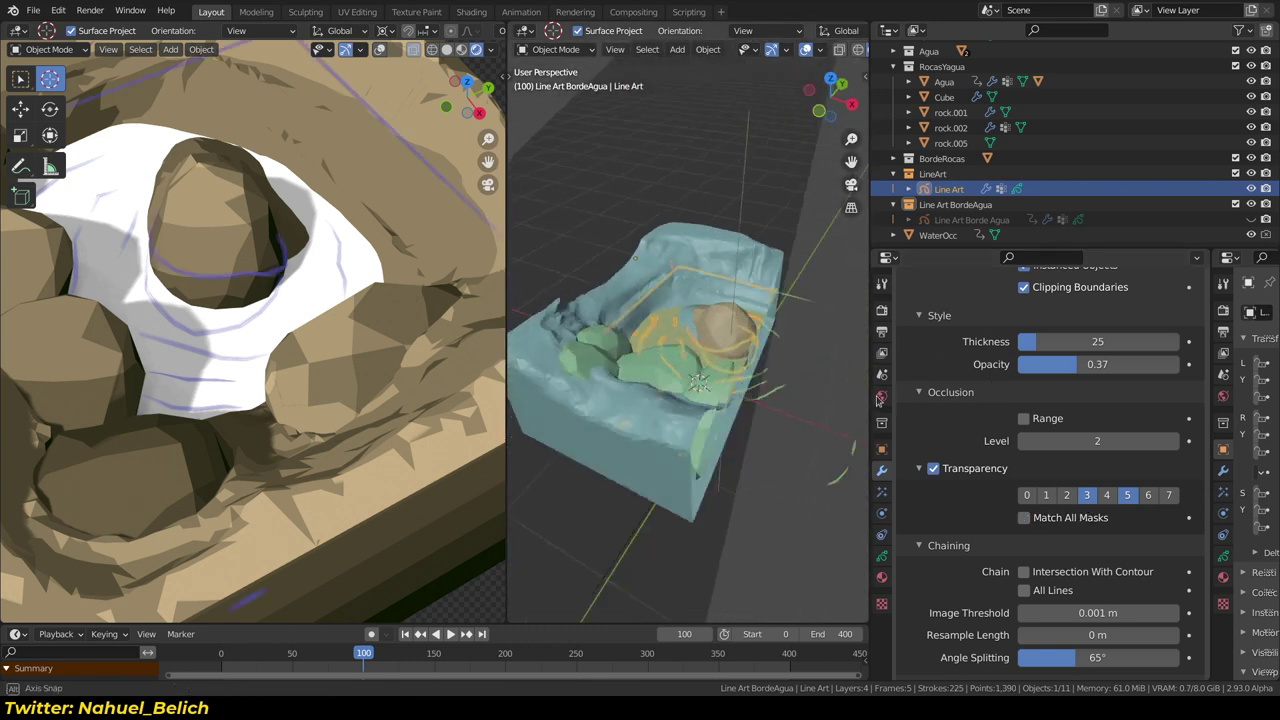
{"action": "left_click", "coordinate": [1024, 518]}
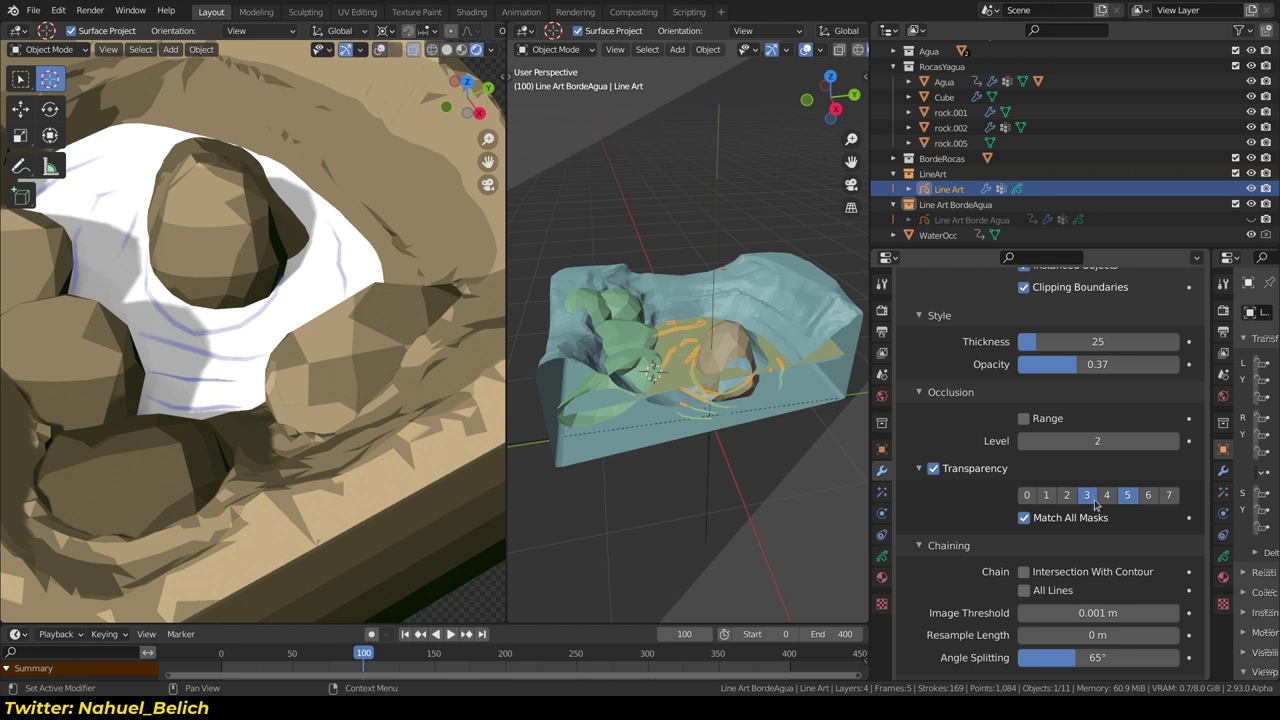
{"action": "left_click", "coordinate": [1128, 496]}
{"action": "scroll", "coordinate": [680, 420], "scroll_direction": "up", "scroll_amount": 5}
{"action": "mouse_move", "coordinate": [680, 491]}
{"action": "middle_mouse_down"}
{"action": "mouse_move", "coordinate": [755, 386]}
{"action": "mouse_move", "coordinate": [766, 420]}
{"action": "mouse_move", "coordinate": [664, 441]}
{"action": "mouse_move", "coordinate": [630, 395]}
{"action": "mouse_move", "coordinate": [607, 407]}
{"action": "middle_mouse_up"}
Set WaterOcc's Display As back to Wire, then select Agua and the Line Art object
{"action": "left_click", "coordinate": [608, 407]}
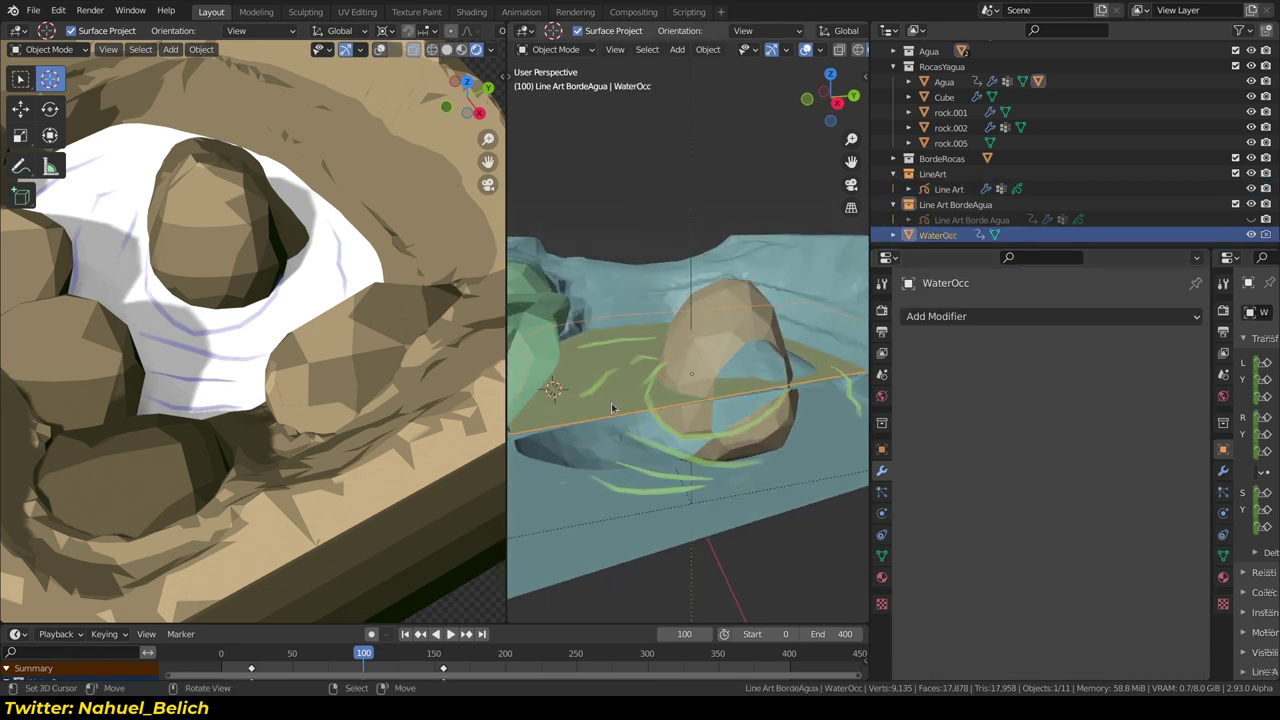
{"action": "left_click", "coordinate": [882, 449]}
{"action": "scroll", "coordinate": [1060, 500], "scroll_direction": "down", "scroll_amount": 5}
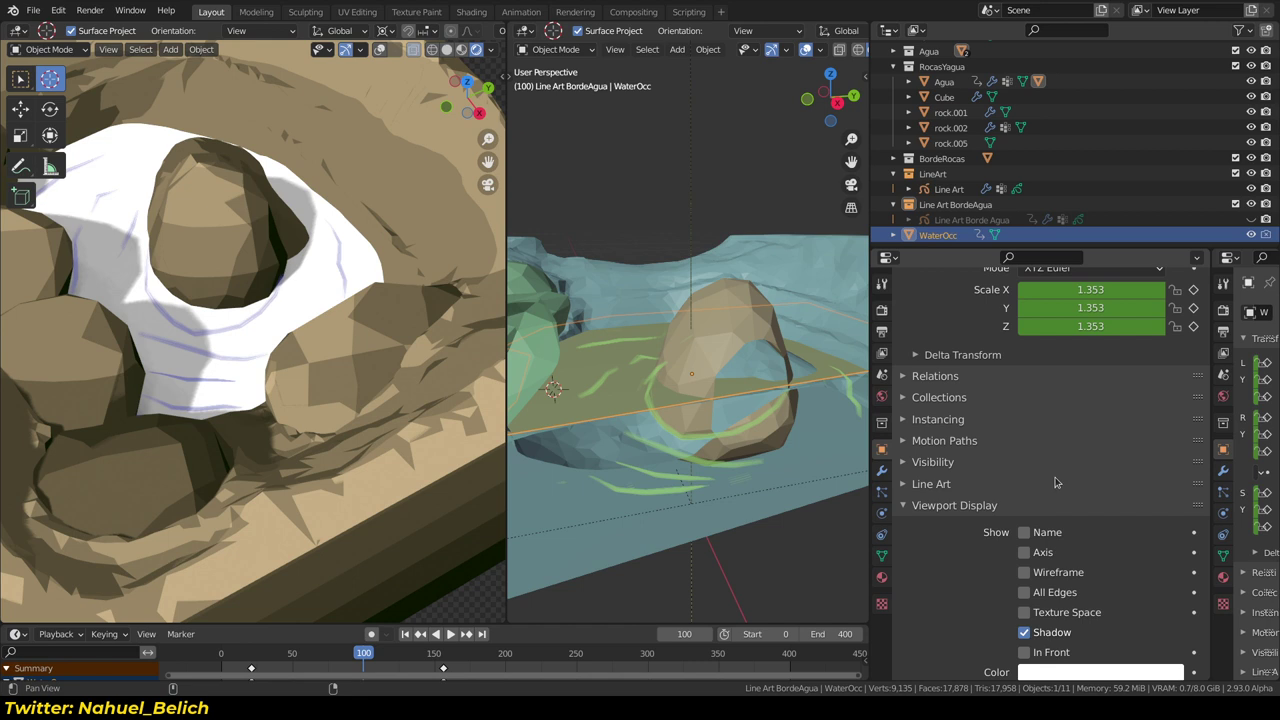
{"action": "scroll", "coordinate": [1078, 503], "scroll_direction": "down", "scroll_amount": 2}
{"action": "left_click", "coordinate": [1062, 620]}
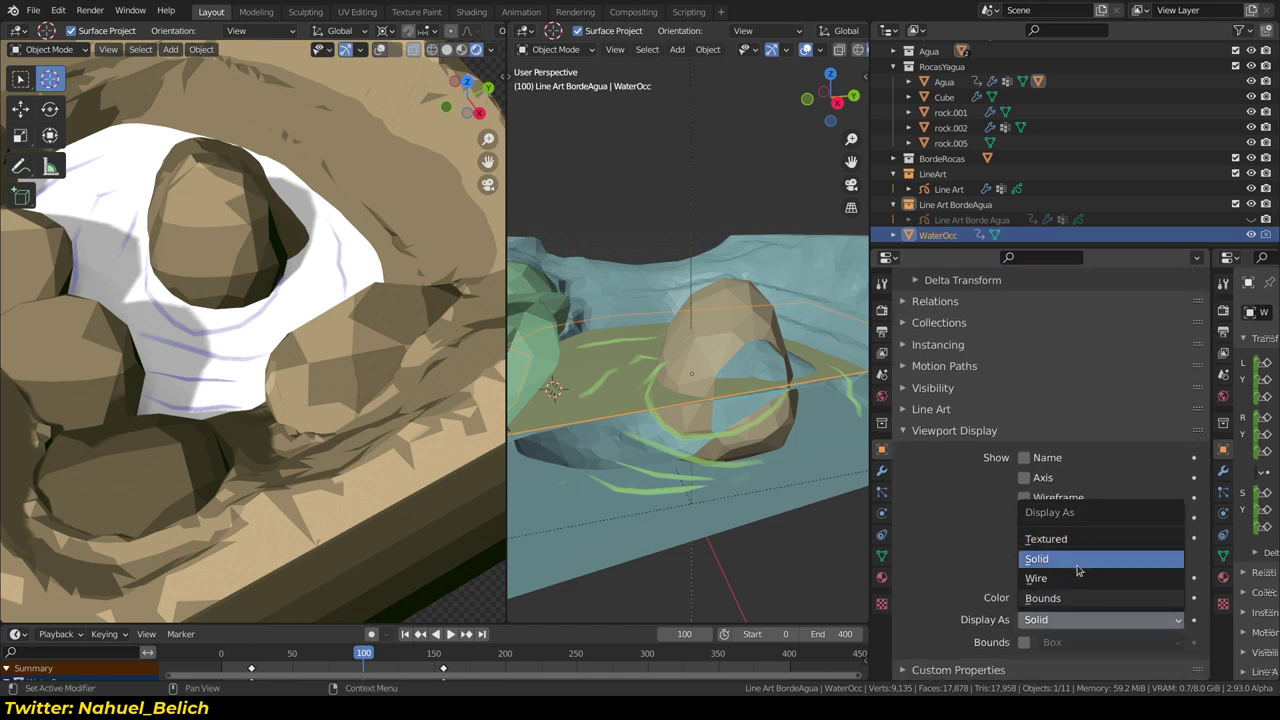
{"action": "left_click", "coordinate": [1060, 578]}
{"action": "middle_click_drag", "start_coordinate": [800, 440], "coordinate": [761, 416]}
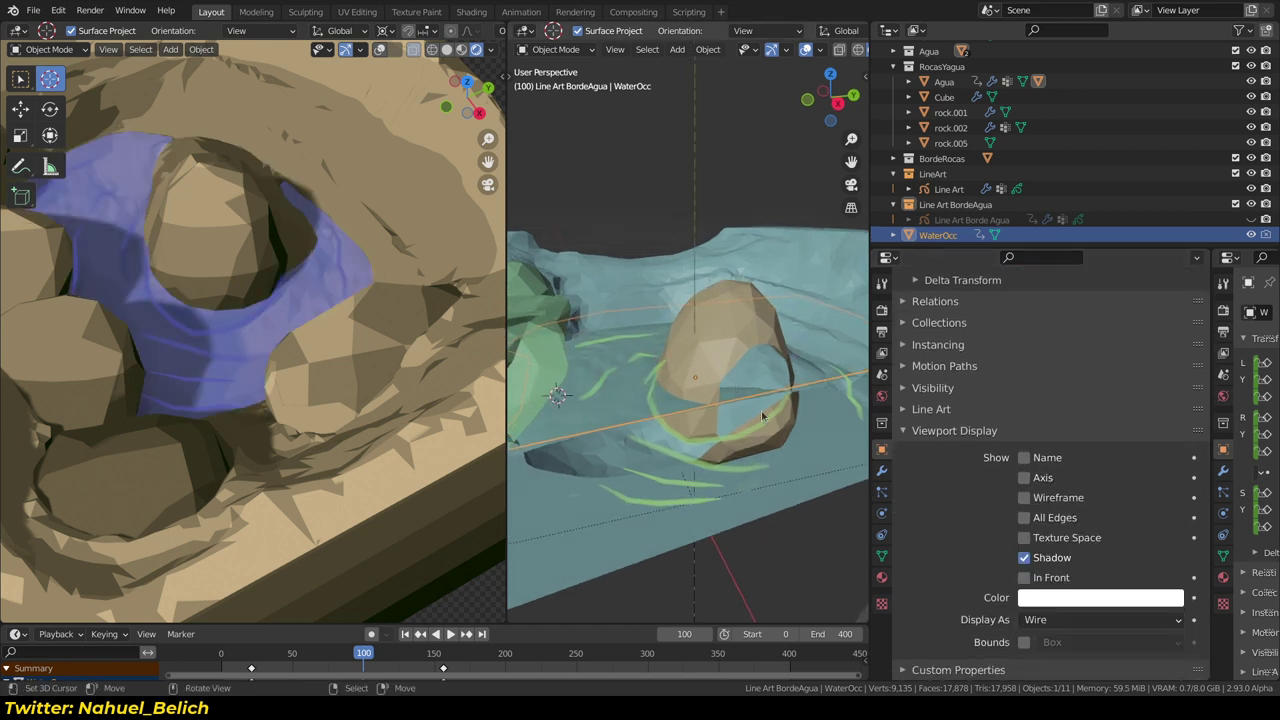
{"action": "left_click", "coordinate": [597, 421]}
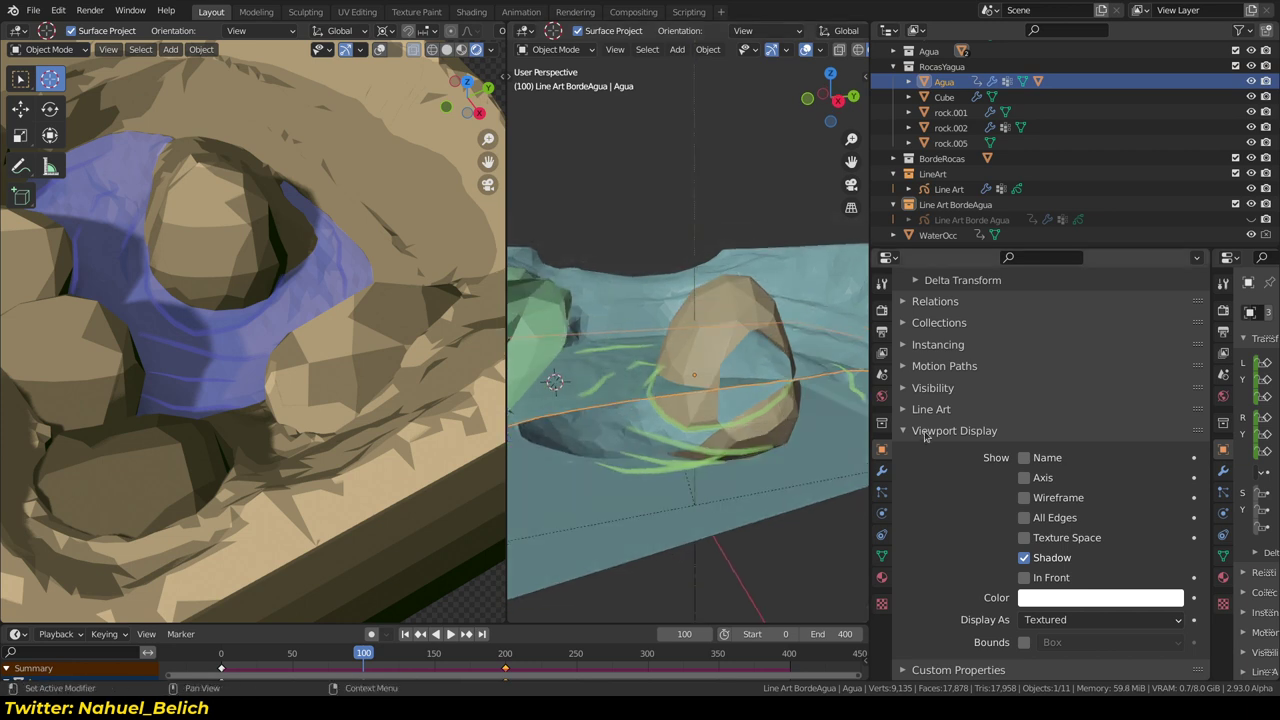
{"action": "left_click", "coordinate": [949, 189]}
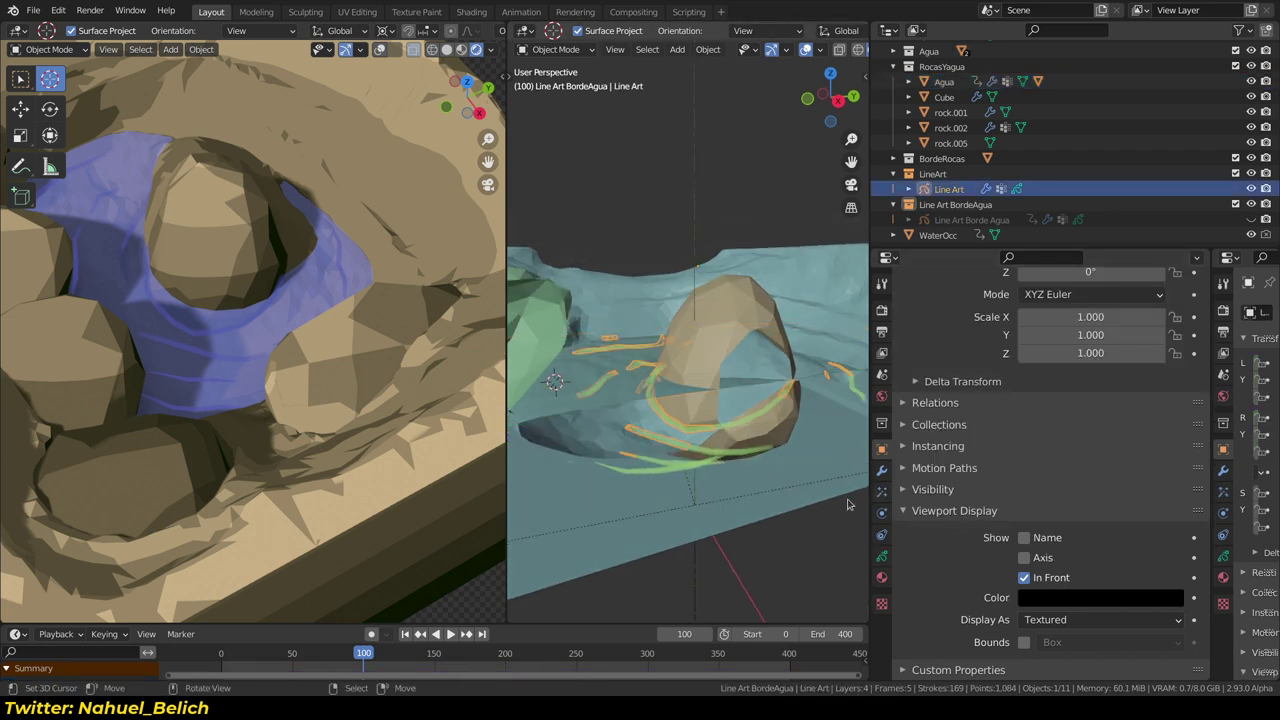
Scroll through the Line Art modifier panel and collapse the generator to reveal the BajoAgua stroke modifiers
{"action": "key", "text": "ctrl+Tab"}
{"action": "scroll", "coordinate": [971, 411], "scroll_direction": "up", "scroll_amount": 1}
{"action": "scroll", "coordinate": [971, 411], "scroll_direction": "down", "scroll_amount": 1}
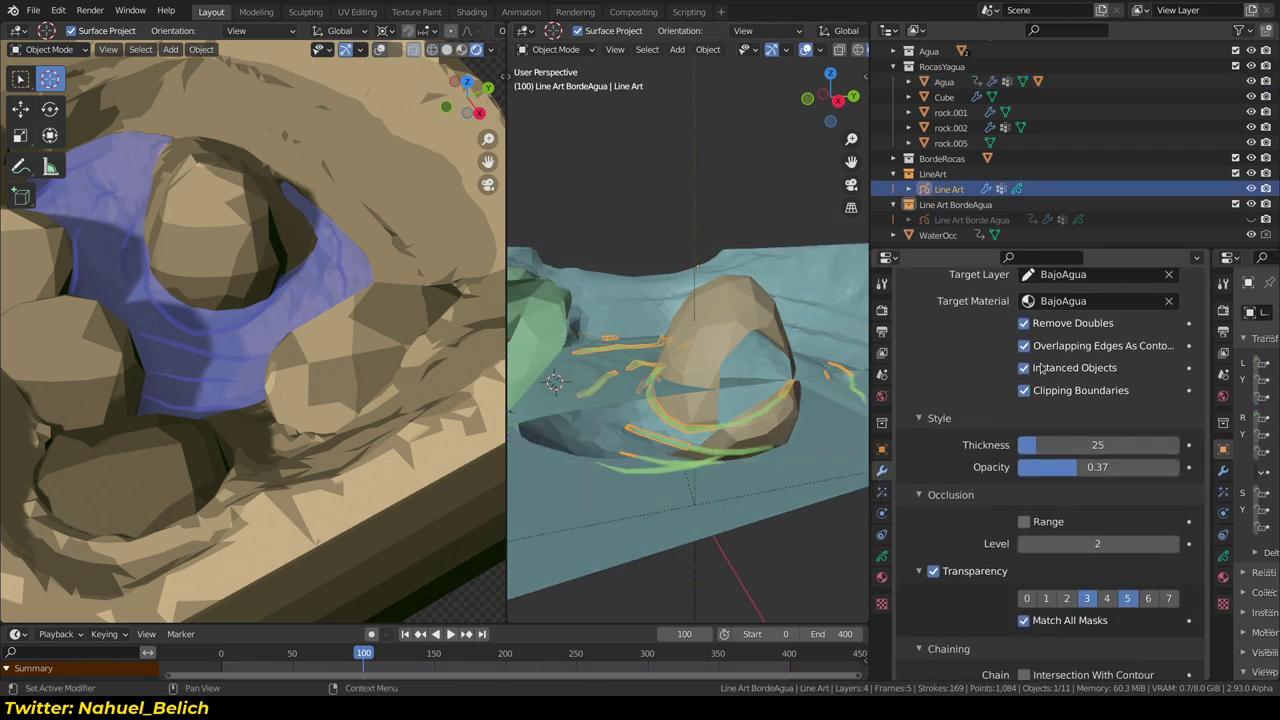
{"action": "scroll", "coordinate": [981, 508], "scroll_direction": "down", "scroll_amount": 5}
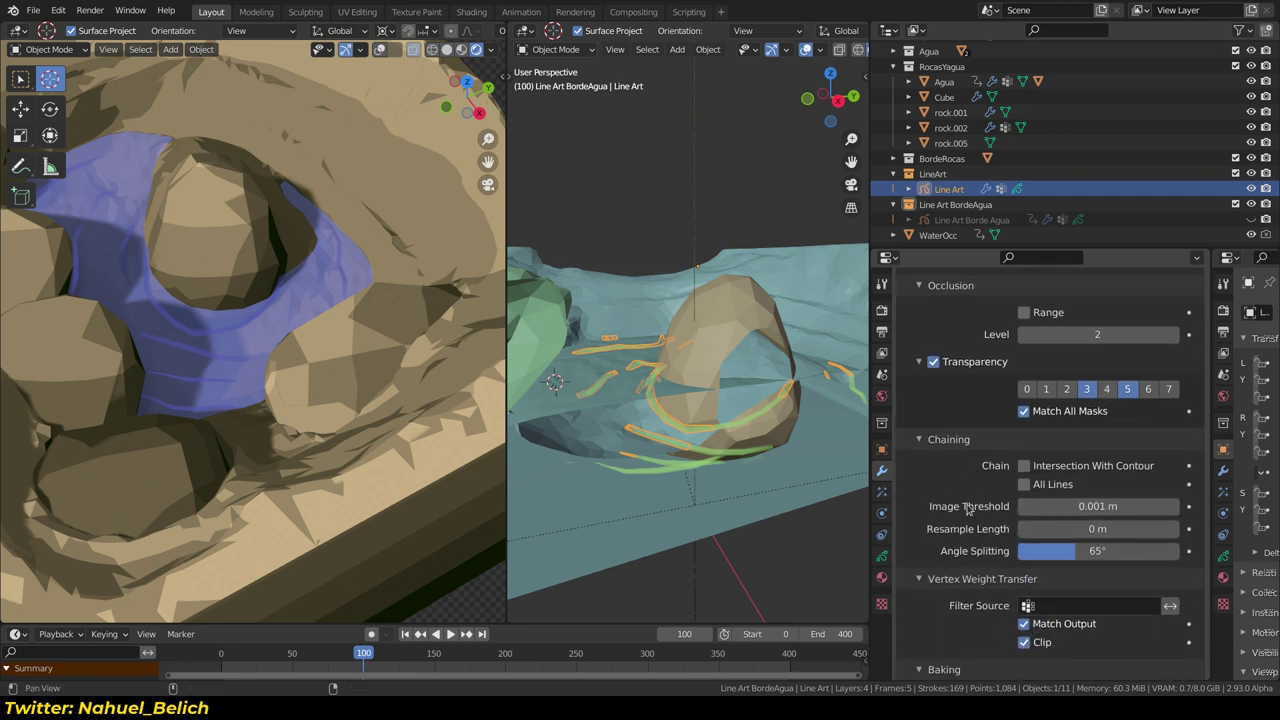
{"action": "scroll", "coordinate": [993, 415], "scroll_direction": "down", "scroll_amount": 4}
{"action": "middle_click_drag", "start_coordinate": [1058, 446], "coordinate": [985, 311]}
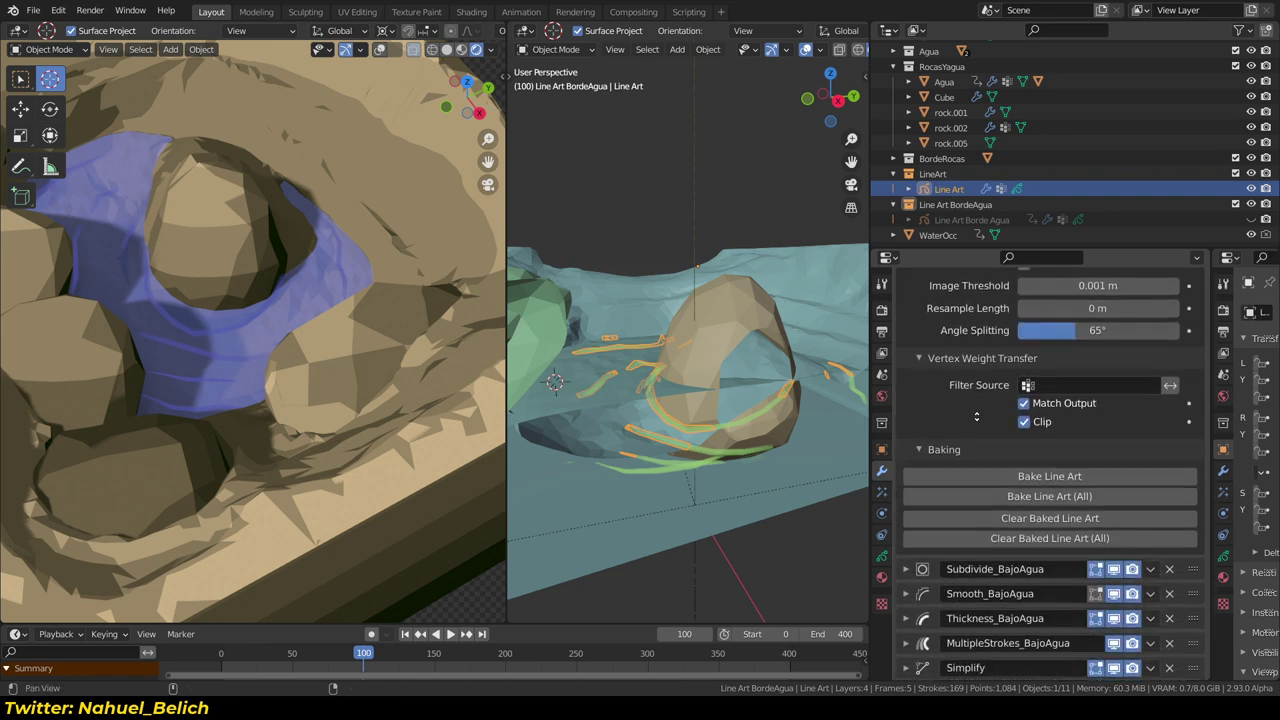
{"action": "scroll", "coordinate": [945, 462], "scroll_direction": "up", "scroll_amount": 8}
{"action": "scroll", "coordinate": [945, 462], "scroll_direction": "up", "scroll_amount": 8}
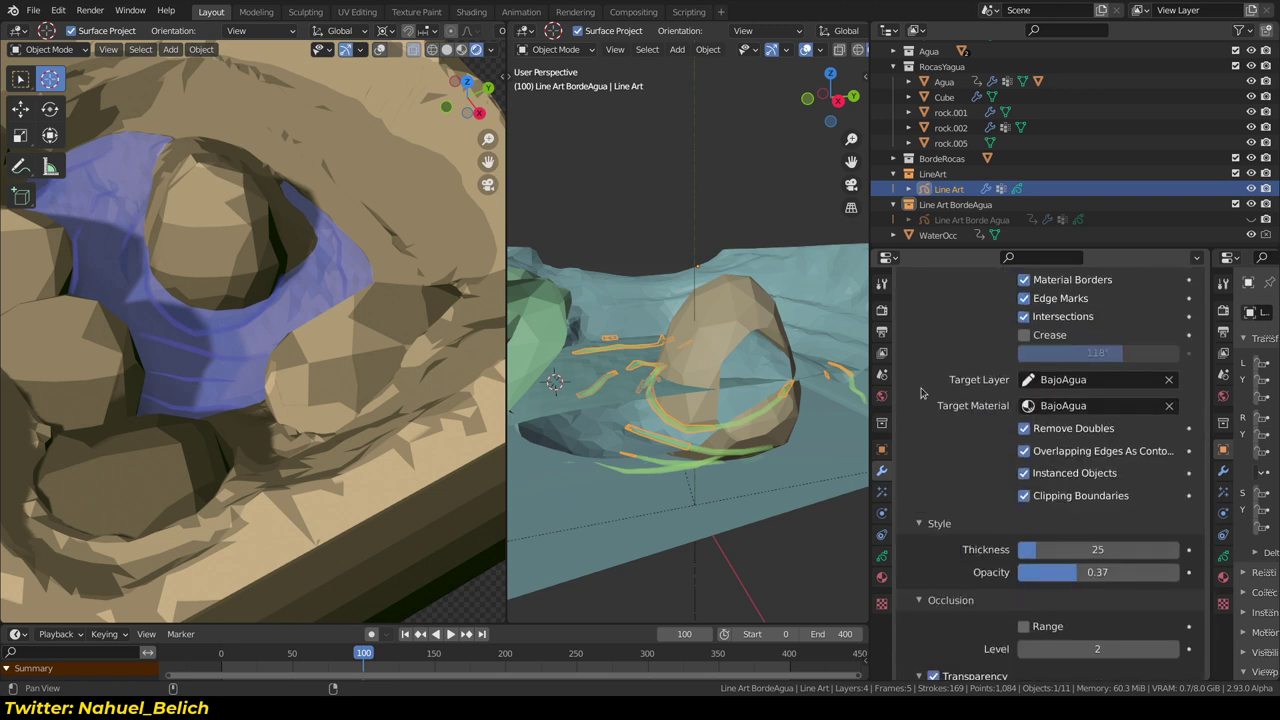
{"action": "scroll", "coordinate": [945, 462], "scroll_direction": "up", "scroll_amount": 4}
{"action": "left_click", "coordinate": [906, 347]}
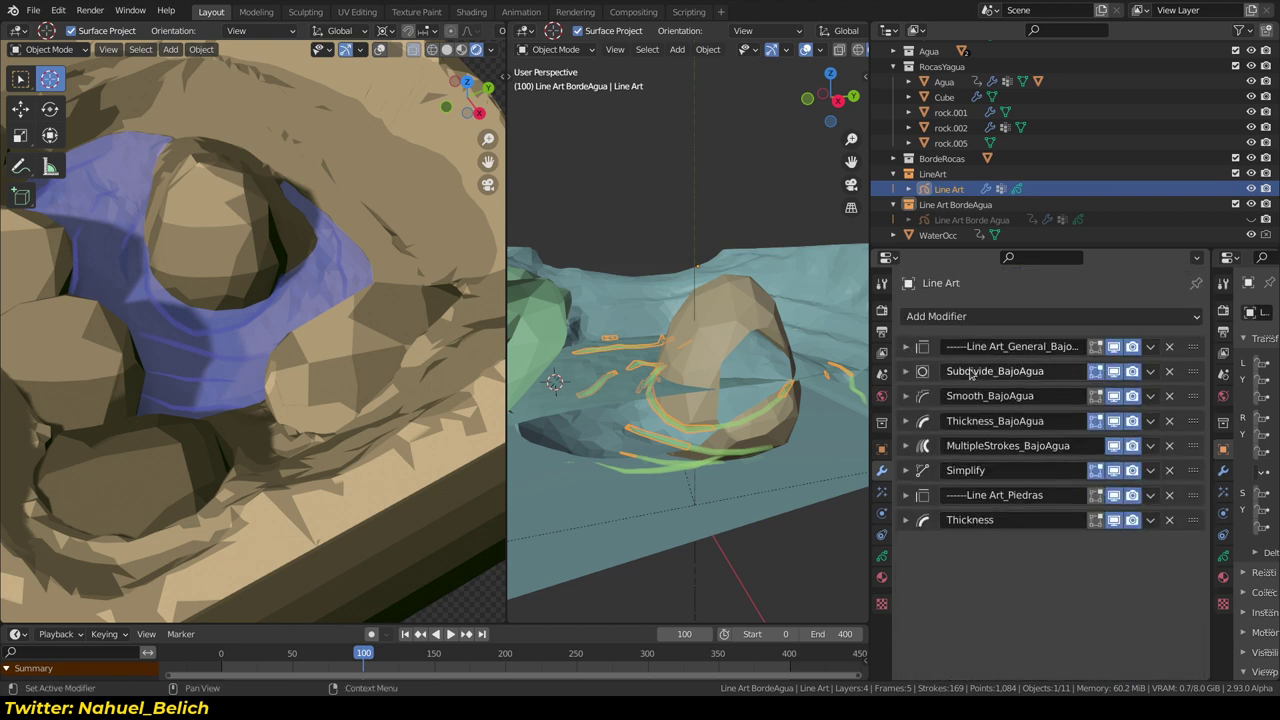
Check the Subdivide_BajoAgua settings, expand Smooth_BajoAgua, and hide the viewport overlays
{"action": "left_click", "coordinate": [906, 371]}
{"action": "mouse_move", "coordinate": [799, 439]}
{"action": "middle_mouse_down"}
{"action": "mouse_move", "coordinate": [744, 450]}
{"action": "mouse_move", "coordinate": [760, 430]}
{"action": "middle_mouse_up"}
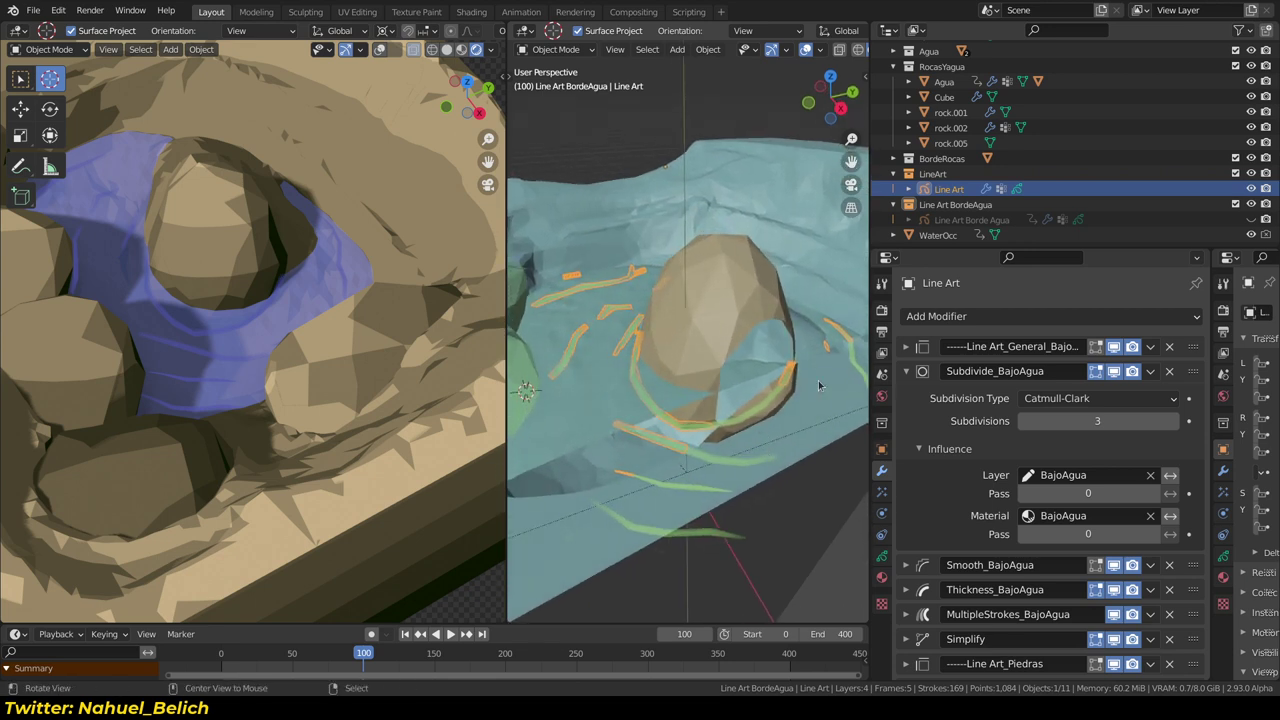
{"action": "left_click", "coordinate": [907, 371]}
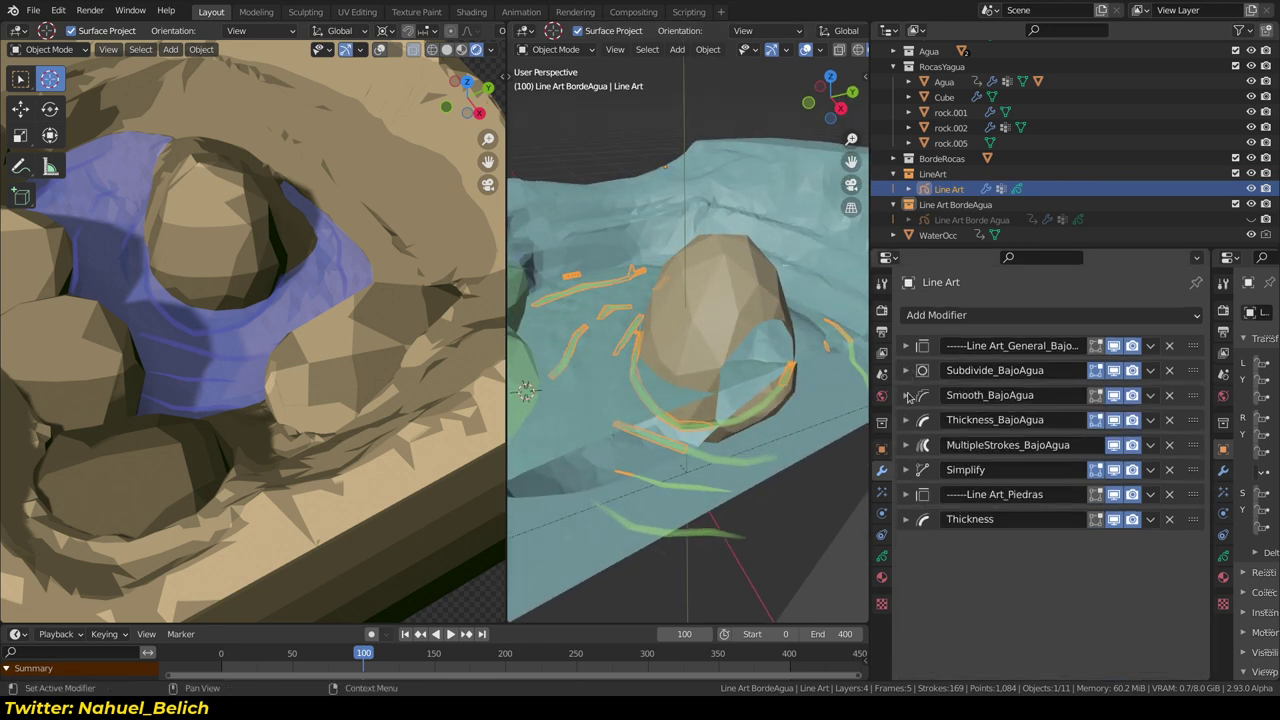
{"action": "left_click", "coordinate": [906, 396]}
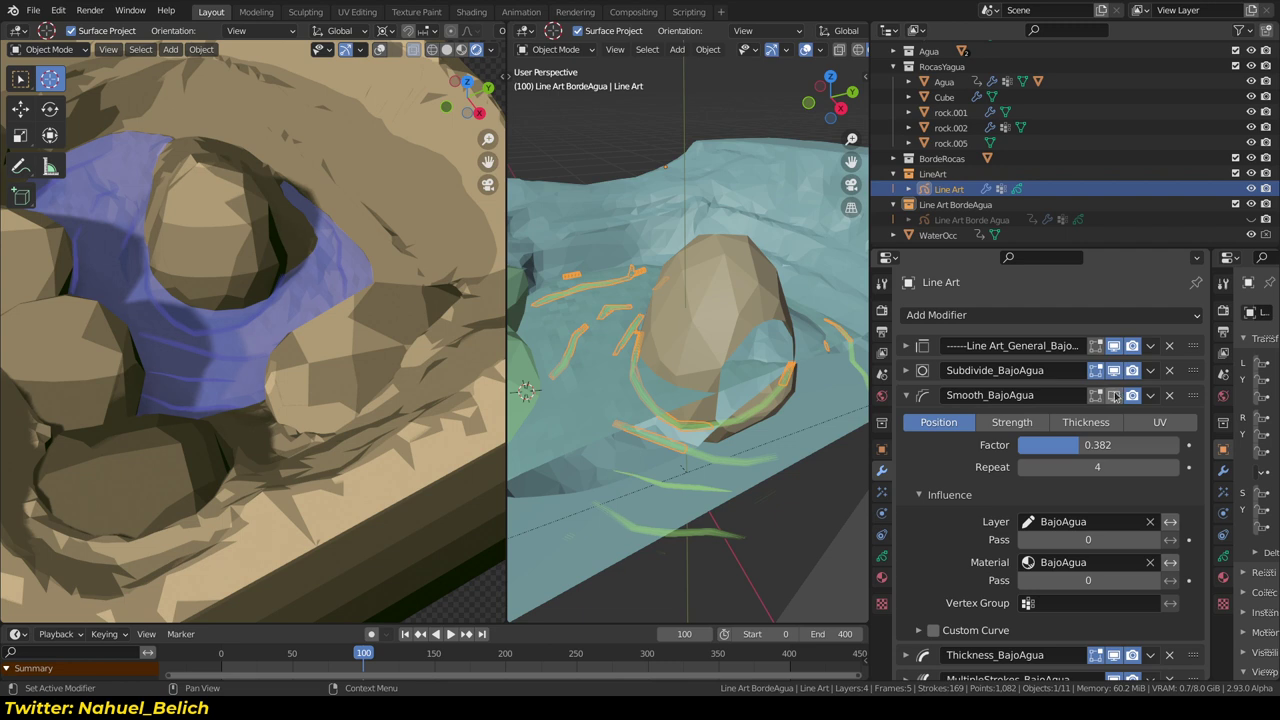
{"action": "key", "text": "shift+alt+z"}
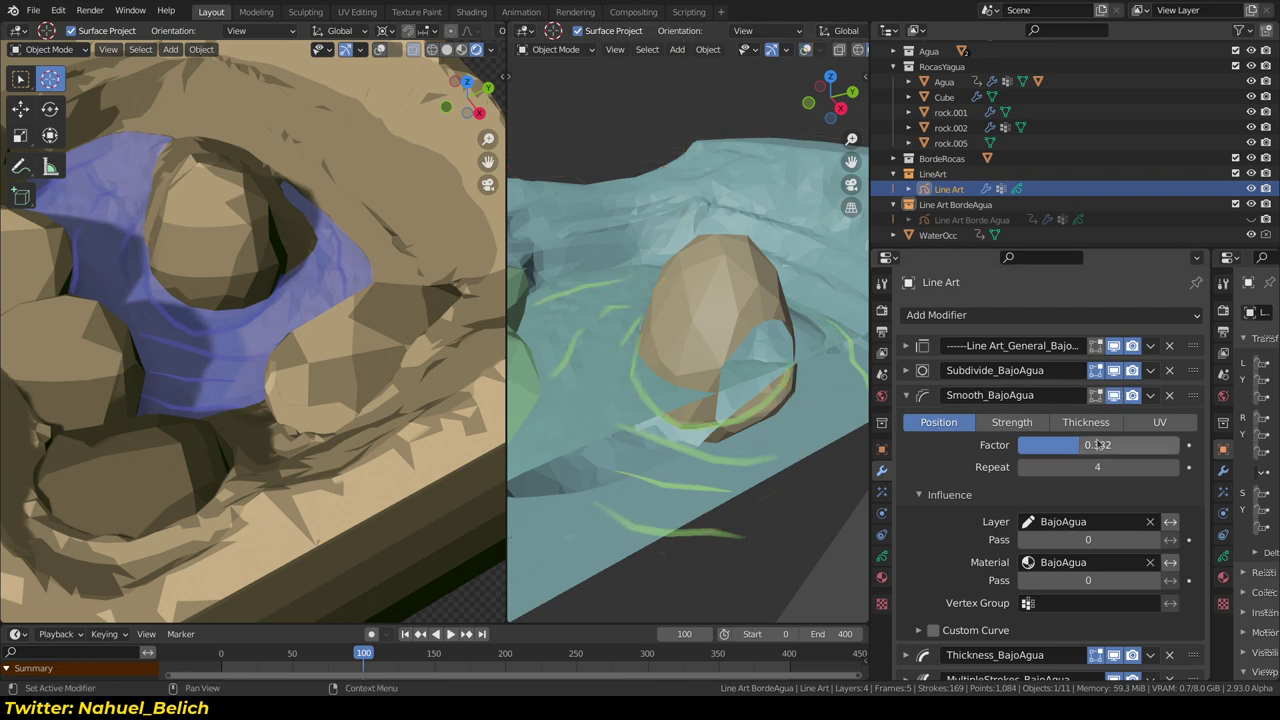
Set the Smooth_BajoAgua Factor to 0.466, then toggle Thickness_BajoAgua's viewport display to compare
{"action": "left_click_drag", "start_coordinate": [1160, 450], "coordinate": [1086, 446]}
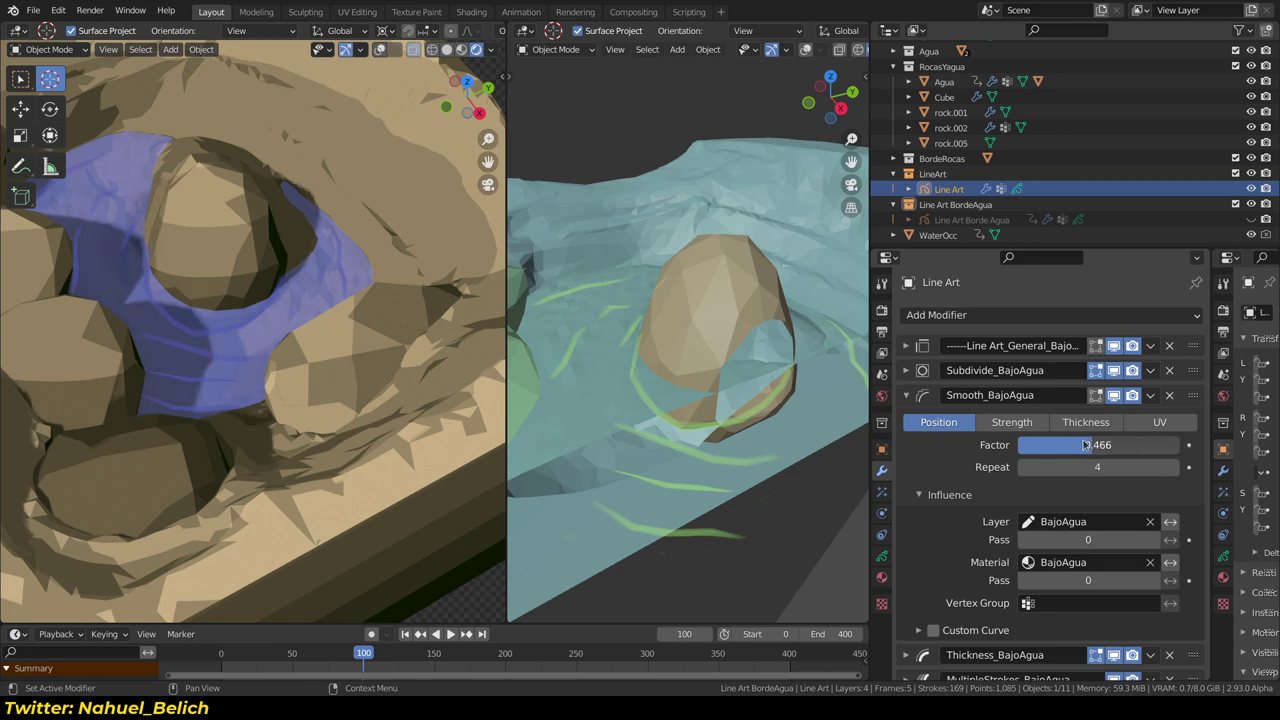
{"action": "scroll", "coordinate": [1047, 521], "scroll_direction": "down", "scroll_amount": 3}
{"action": "left_click", "coordinate": [1000, 294]}
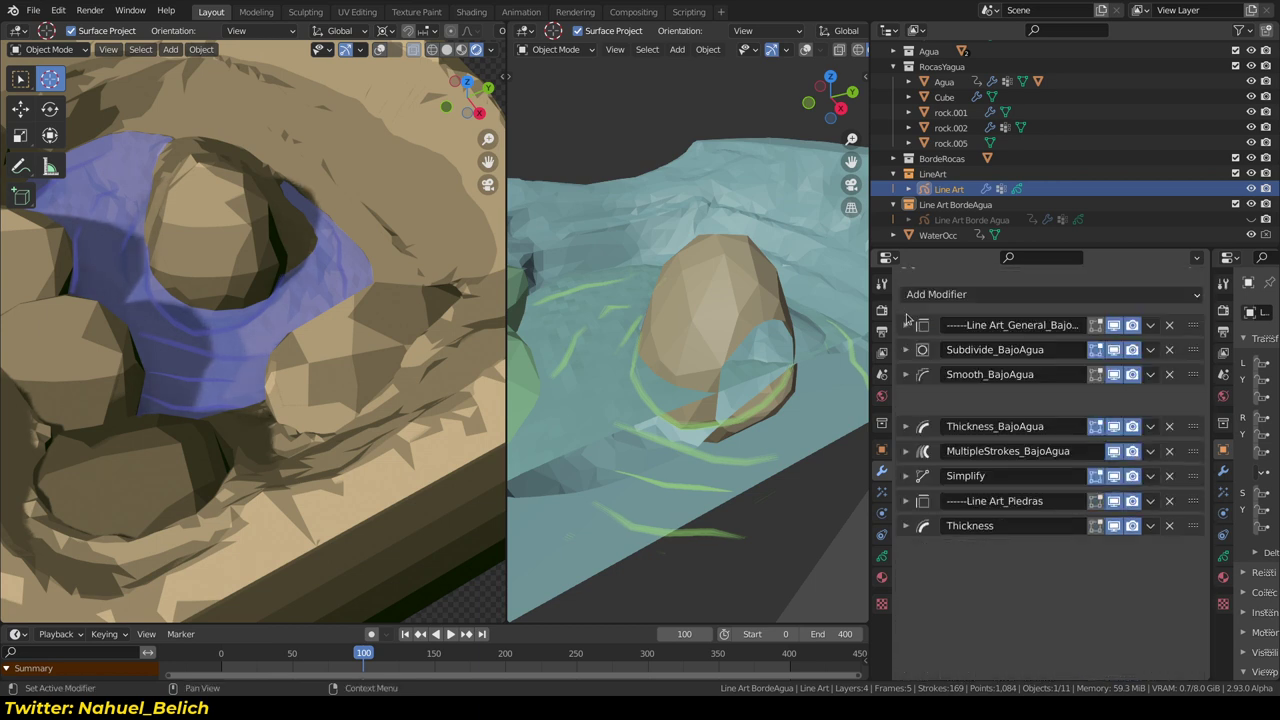
{"action": "left_click", "coordinate": [1116, 400]}
{"action": "left_click", "coordinate": [1115, 401]}
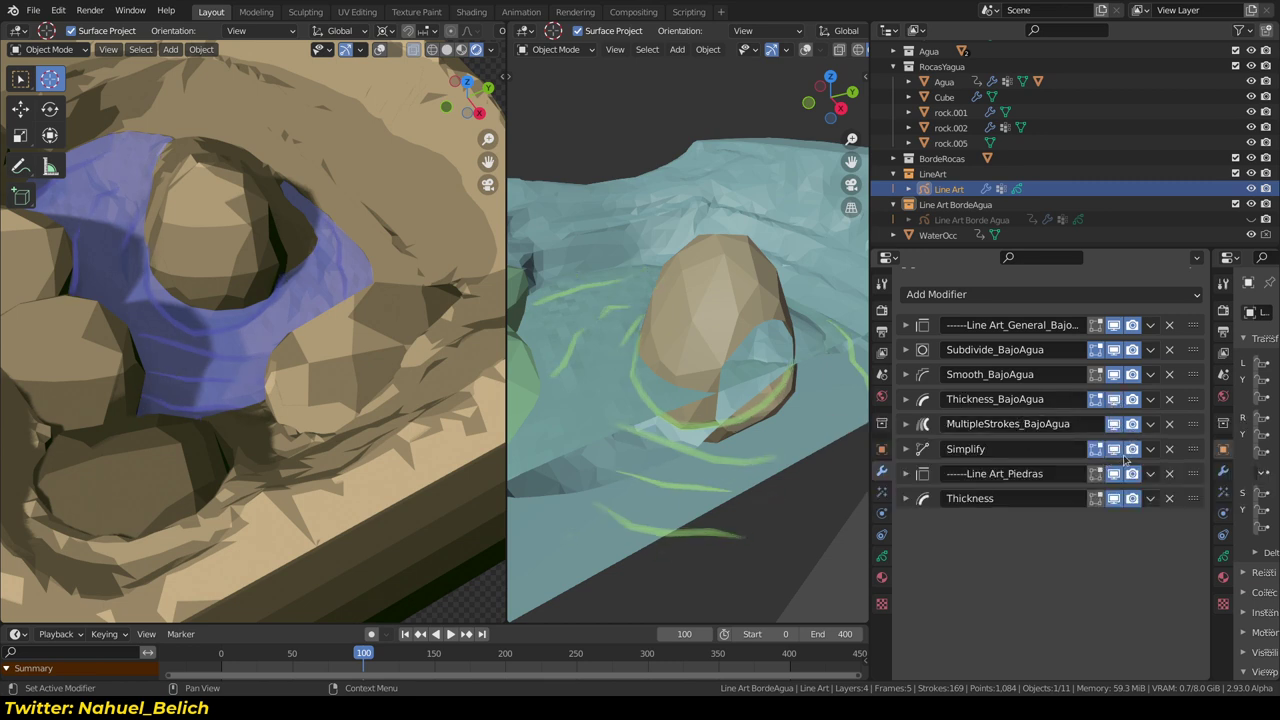
Toggle MultipleStrokes_BajoAgua's viewport display off and on to compare, and review its settings
{"action": "left_click", "coordinate": [1115, 425]}
{"action": "left_click", "coordinate": [1114, 425]}
{"action": "left_click", "coordinate": [1113, 426]}
{"action": "left_click", "coordinate": [1112, 427]}
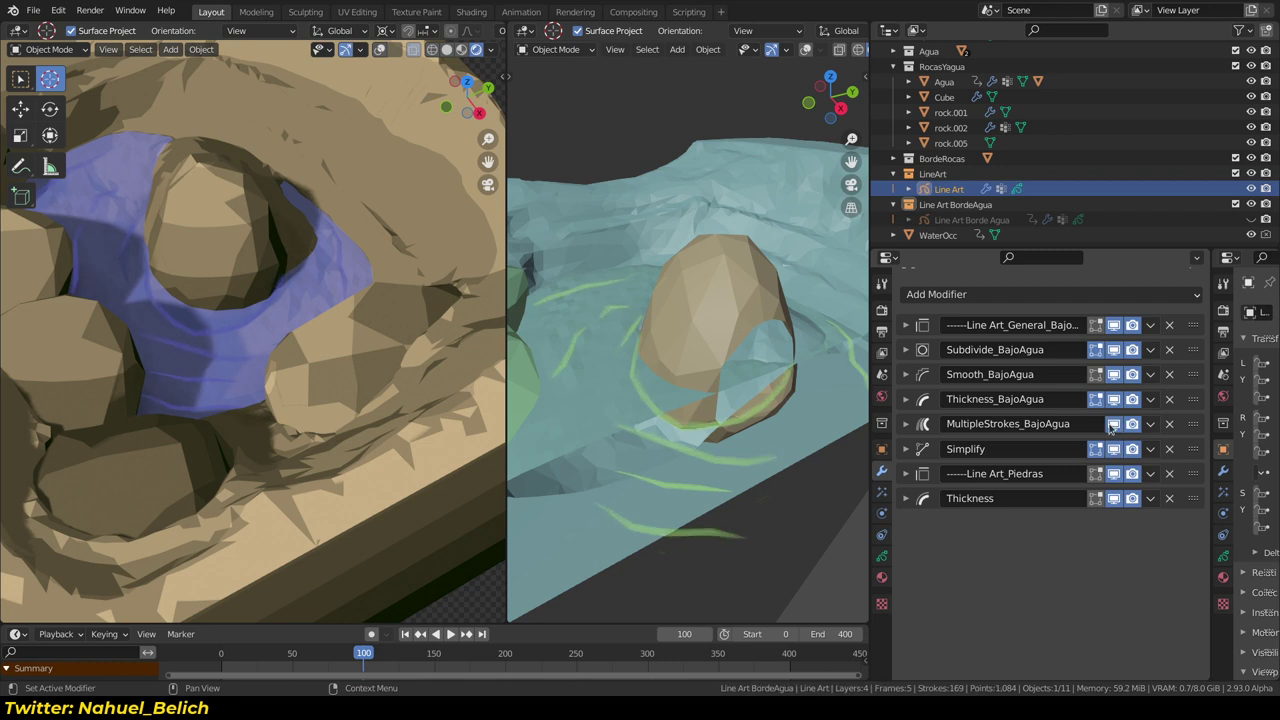
{"action": "left_click", "coordinate": [922, 428]}
{"action": "scroll", "coordinate": [1037, 345], "scroll_direction": "down", "scroll_amount": 3}
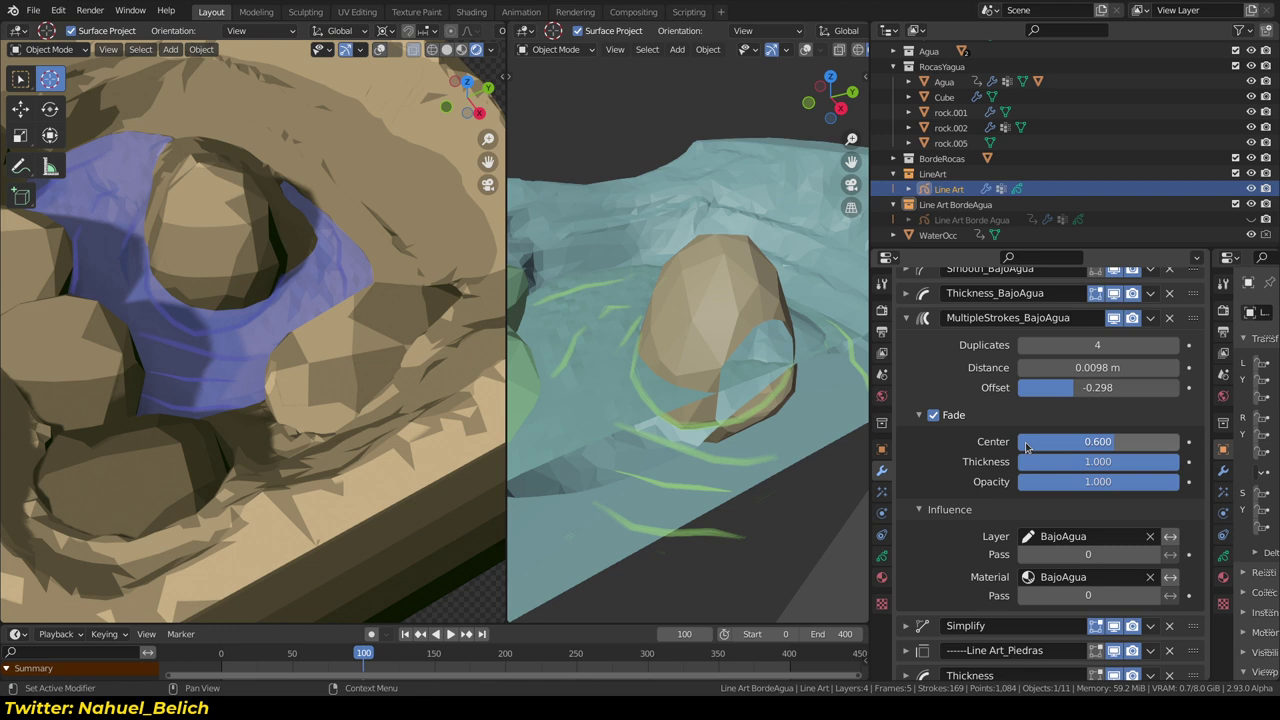
{"action": "left_click", "coordinate": [907, 318]}
{"action": "scroll", "coordinate": [680, 424], "scroll_direction": "up", "scroll_amount": 3}
Orbit around the rock for a higher view and glance at the Simplify settings
{"action": "middle_click_drag", "start_coordinate": [680, 424], "coordinate": [683, 487]}
{"action": "mouse_move", "coordinate": [589, 463]}
{"action": "middle_mouse_down"}
{"action": "mouse_move", "coordinate": [756, 386]}
{"action": "mouse_move", "coordinate": [714, 384]}
{"action": "middle_mouse_up"}
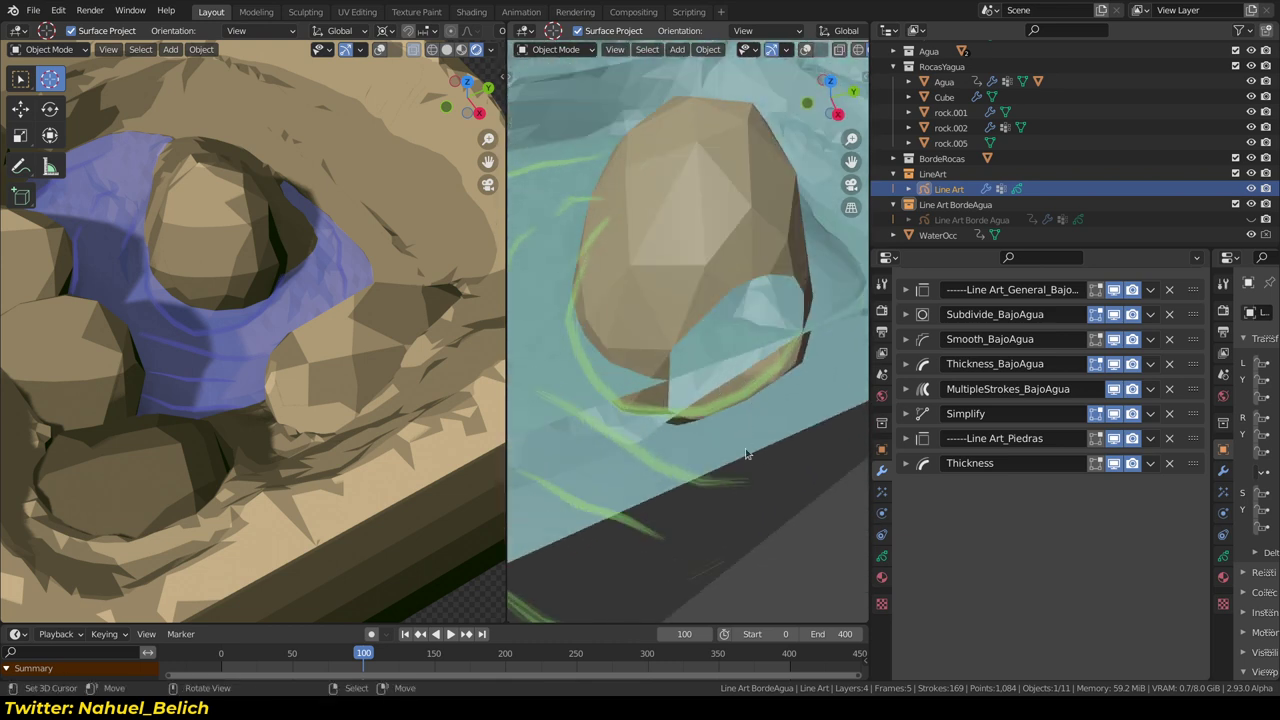
{"action": "middle_click_drag", "start_coordinate": [747, 419], "coordinate": [758, 472]}
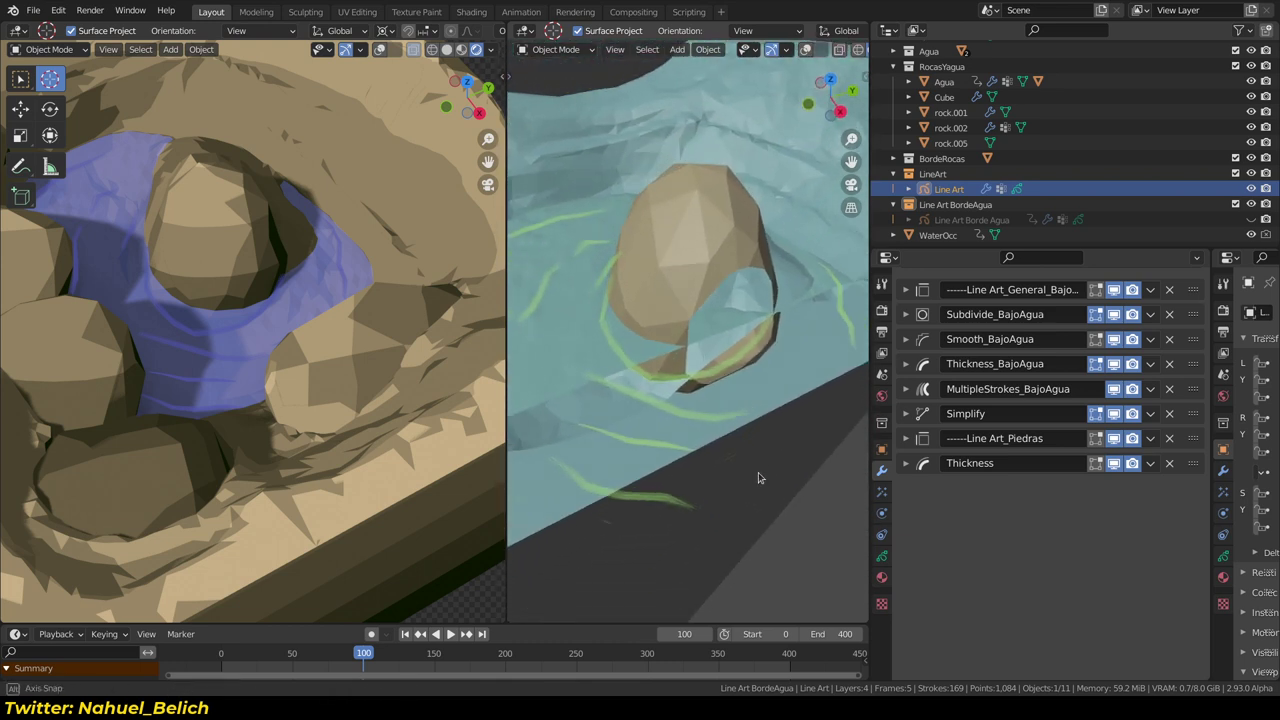
{"action": "left_click", "coordinate": [908, 414]}
{"action": "left_click", "coordinate": [907, 416]}
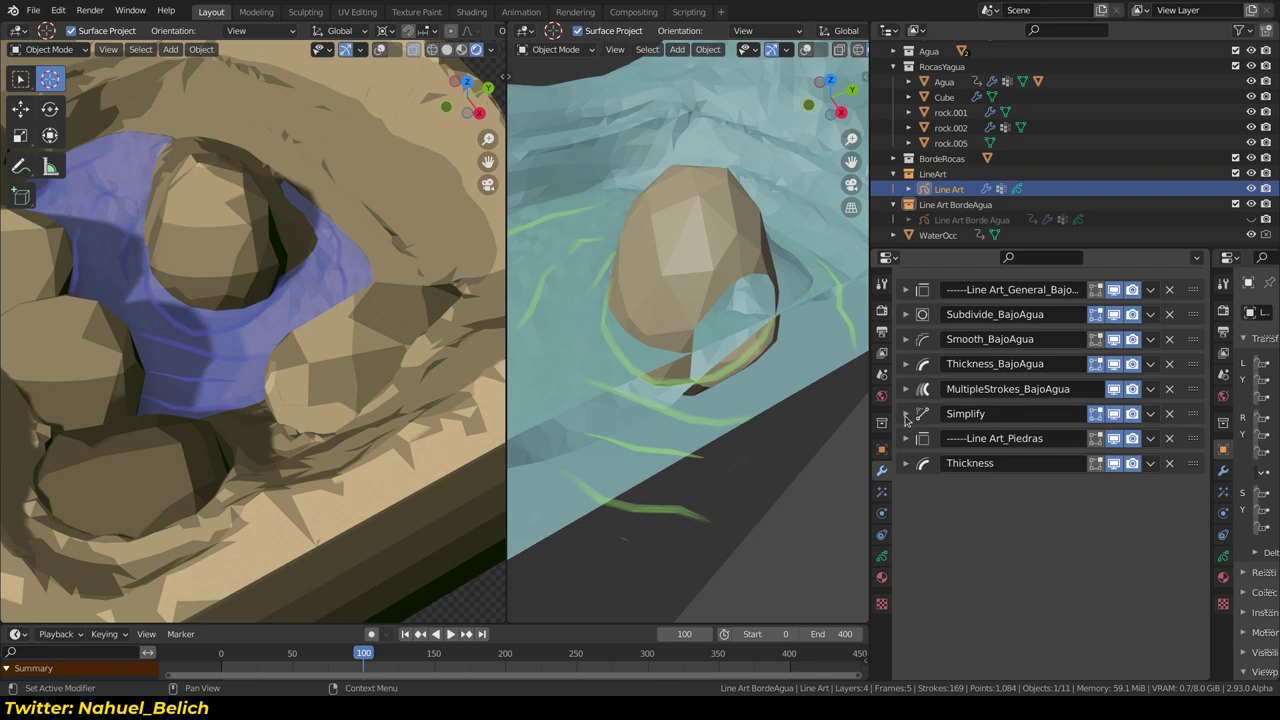
Collapse the MultipleStrokes_BajoAgua and Simplify panels and orbit out over the whole water terrain
{"action": "left_click_drag", "start_coordinate": [907, 421], "coordinate": [907, 389]}
{"action": "scroll", "coordinate": [1045, 390], "scroll_direction": "down", "scroll_amount": 2}
{"action": "scroll", "coordinate": [1045, 390], "scroll_direction": "down", "scroll_amount": 3}
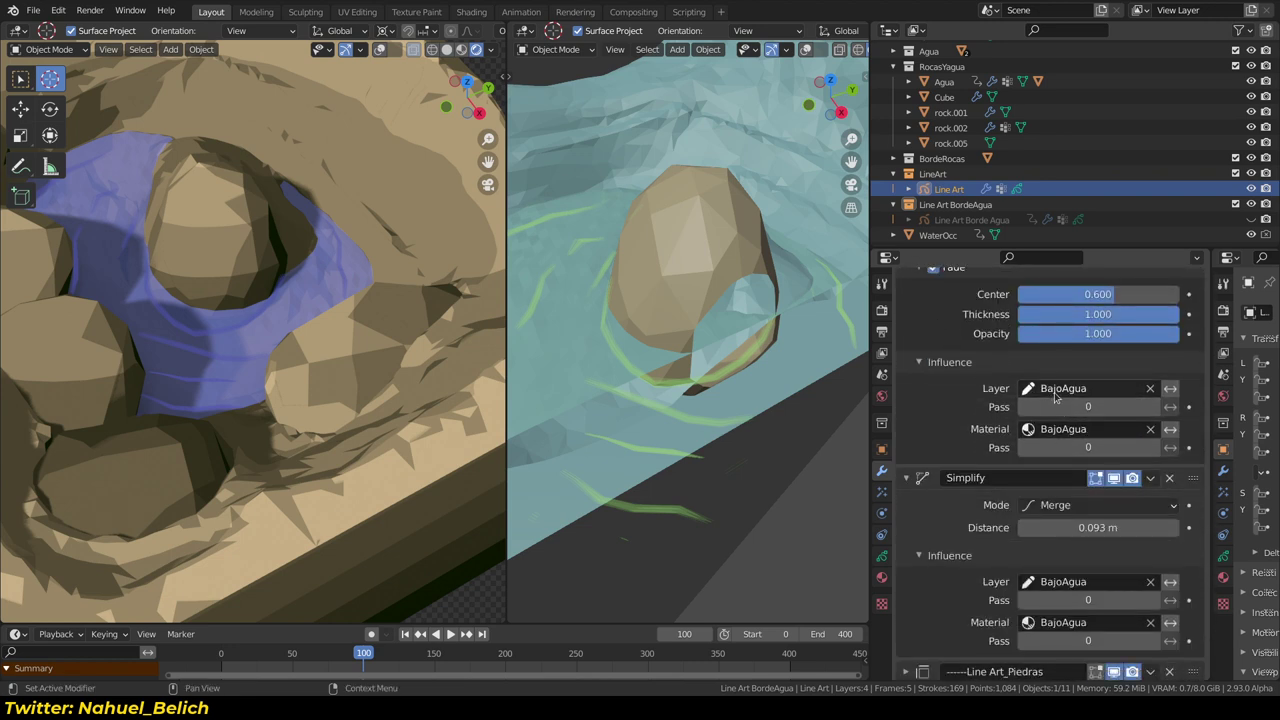
{"action": "scroll", "coordinate": [923, 328], "scroll_direction": "up", "scroll_amount": 2}
{"action": "left_click", "coordinate": [918, 423]}
{"action": "left_click", "coordinate": [920, 445]}
{"action": "left_click", "coordinate": [907, 308]}
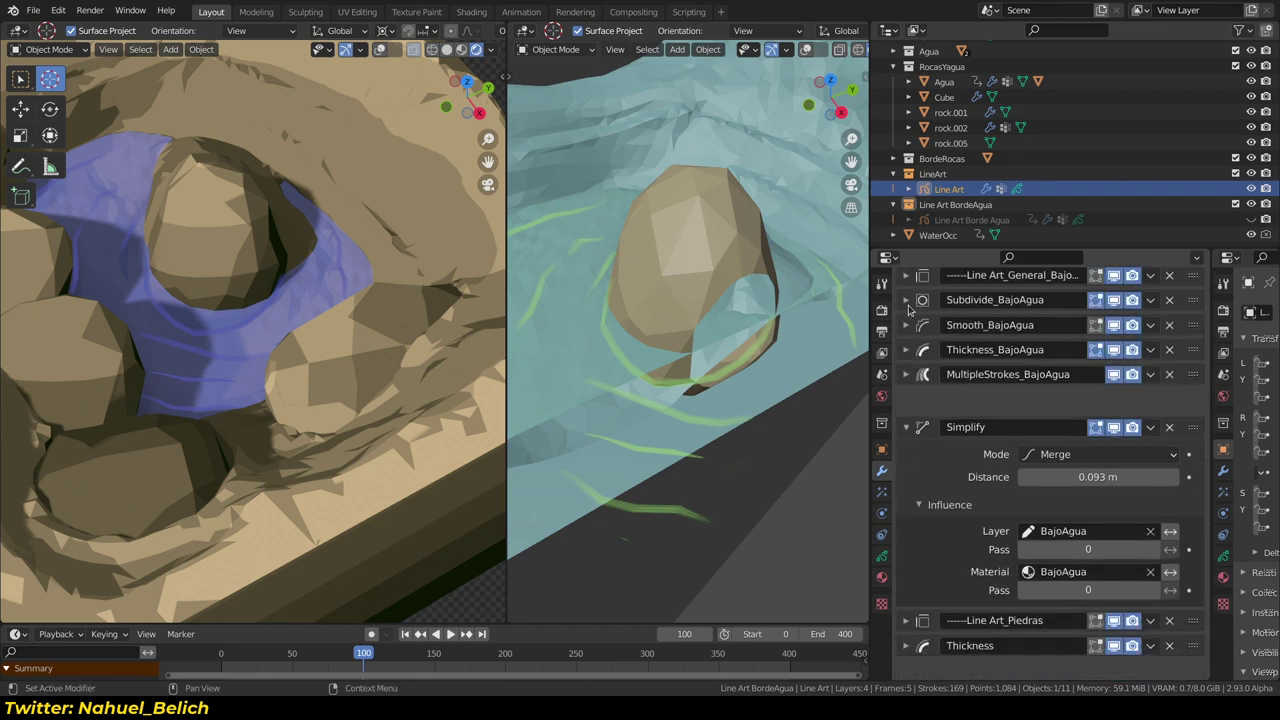
{"action": "left_click", "coordinate": [907, 402]}
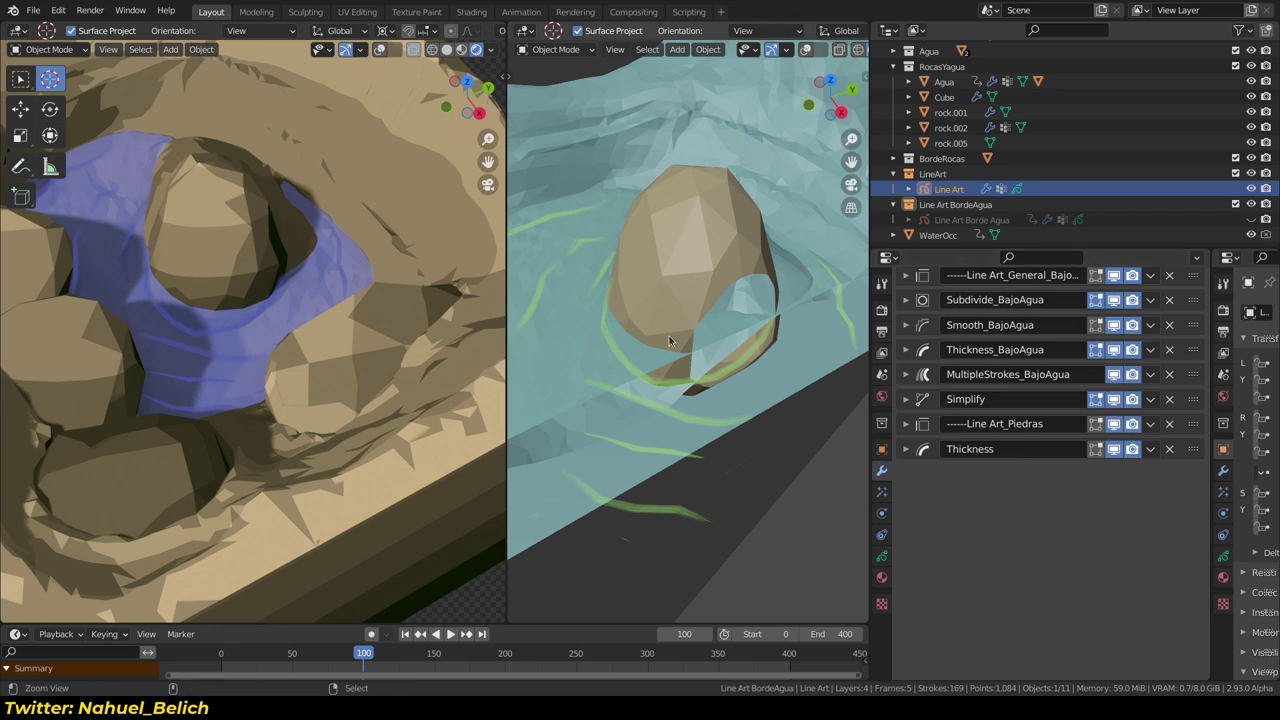
{"action": "scroll", "coordinate": [670, 341], "scroll_direction": "down", "scroll_amount": 5}
{"action": "middle_click_drag", "start_coordinate": [670, 341], "coordinate": [594, 380]}
{"action": "scroll", "coordinate": [594, 380], "scroll_direction": "down", "scroll_amount": 3}
Select the Line Art Borde Agua object and orbit the water terrain to a new angle
{"action": "left_click", "coordinate": [950, 220]}
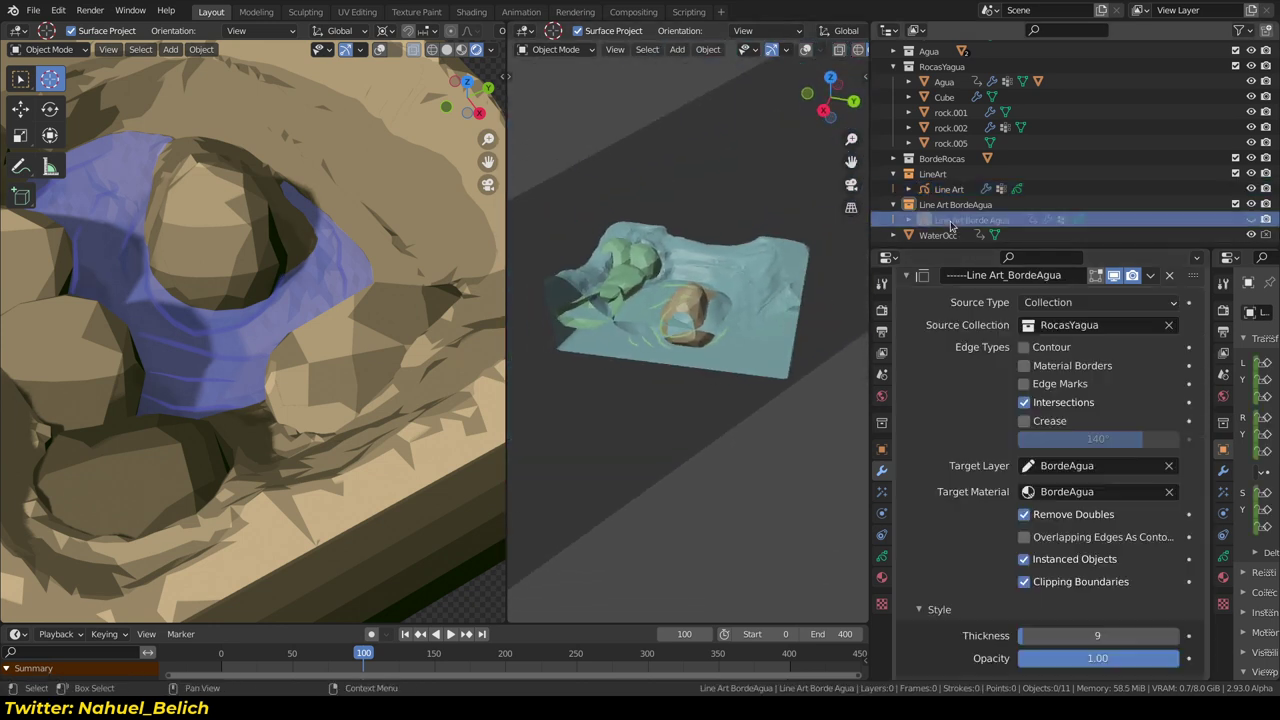
{"action": "middle_click_drag", "start_coordinate": [820, 332], "coordinate": [761, 335]}
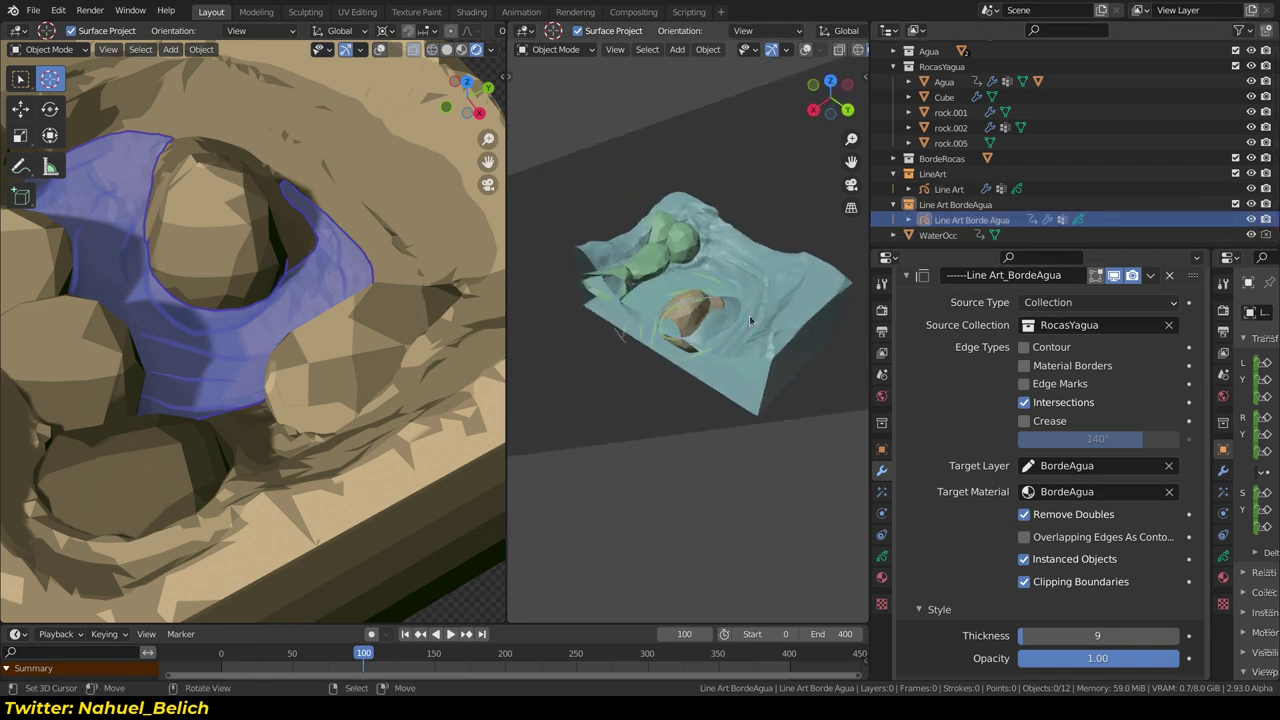
{"action": "middle_click_drag", "start_coordinate": [734, 292], "coordinate": [700, 320]}
Maximize the shaded pond viewport with Ctrl+Space and orbit to view the pond
{"action": "key", "text": "ctrl+space"}
{"action": "scroll", "coordinate": [737, 420], "scroll_direction": "down", "scroll_amount": 5}
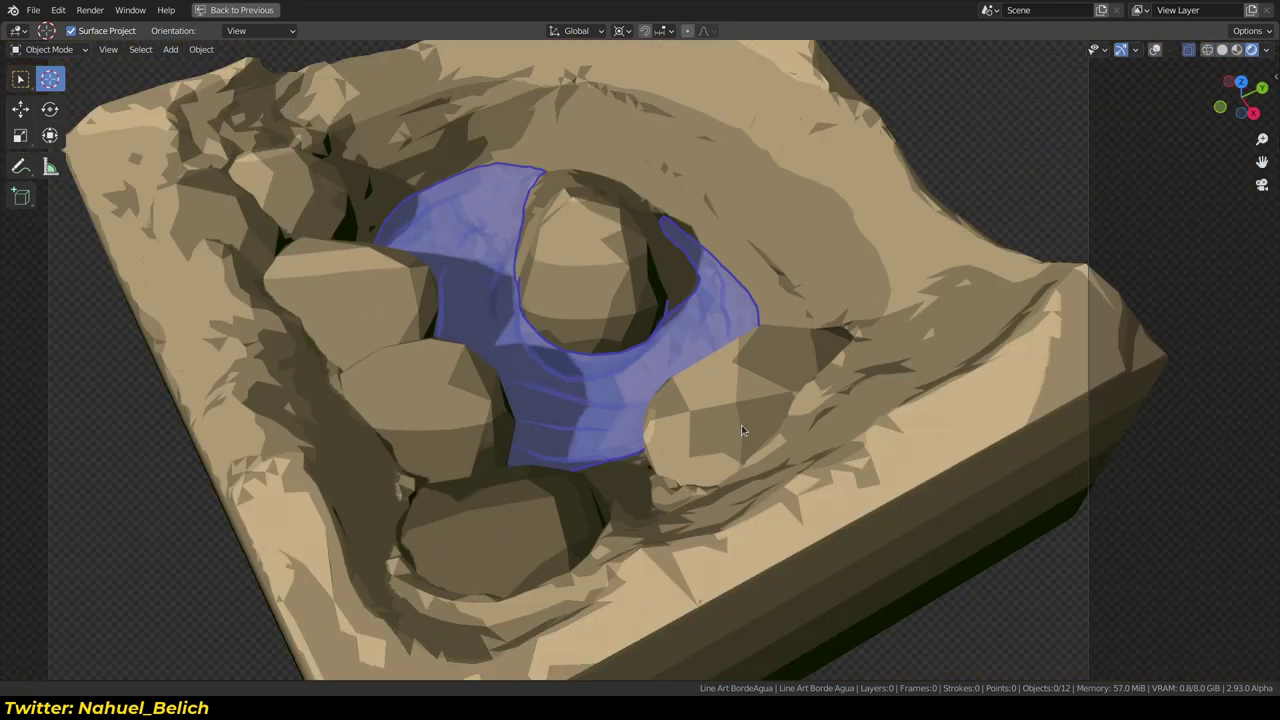
{"action": "scroll", "coordinate": [737, 426], "scroll_direction": "up", "scroll_amount": 3}
{"action": "mouse_move", "coordinate": [716, 251]}
{"action": "middle_mouse_down"}
{"action": "mouse_move", "coordinate": [720, 298]}
{"action": "mouse_move", "coordinate": [692, 311]}
{"action": "mouse_move", "coordinate": [691, 351]}
{"action": "mouse_move", "coordinate": [758, 193]}
{"action": "mouse_move", "coordinate": [706, 220]}
{"action": "mouse_move", "coordinate": [730, 305]}
{"action": "mouse_move", "coordinate": [695, 282]}
{"action": "mouse_move", "coordinate": [752, 380]}
{"action": "mouse_move", "coordinate": [720, 300]}
{"action": "mouse_move", "coordinate": [644, 313]}
{"action": "mouse_move", "coordinate": [692, 311]}
{"action": "mouse_move", "coordinate": [695, 359]}
{"action": "mouse_move", "coordinate": [683, 357]}
{"action": "middle_mouse_up"}
{"action": "key", "text": "ctrl+space"}
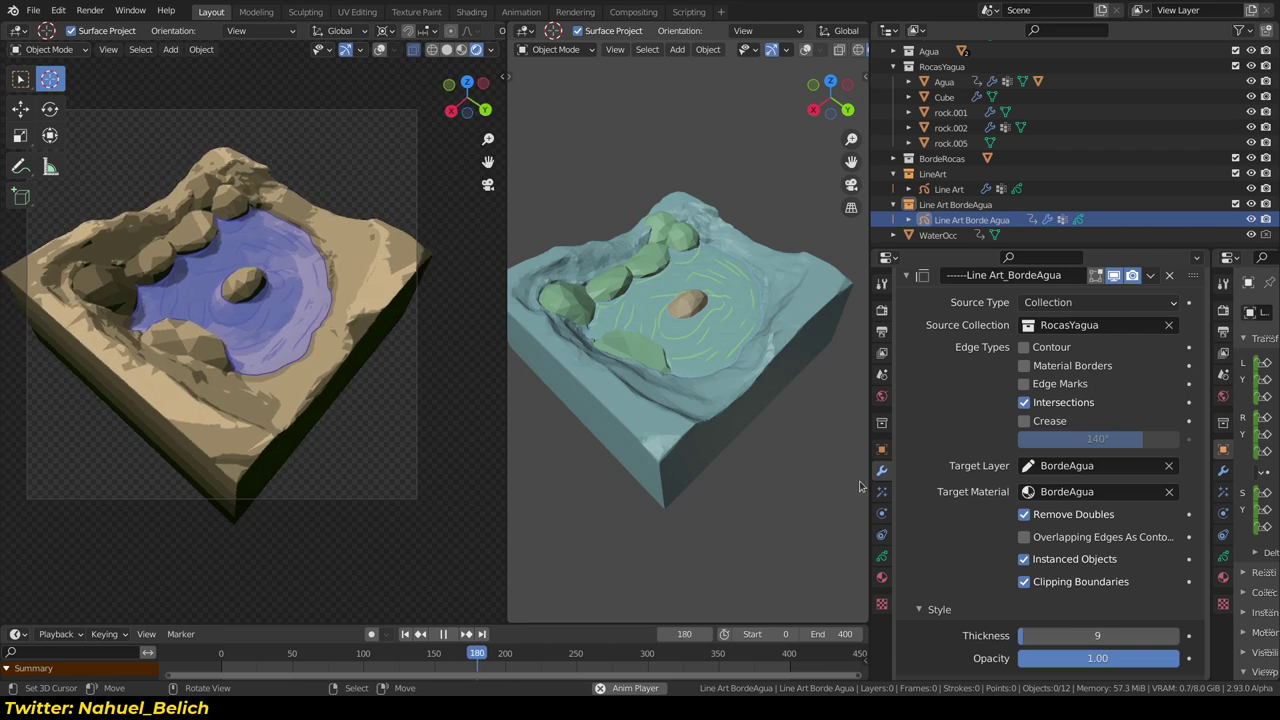
{"action": "scroll", "coordinate": [946, 422], "scroll_direction": "down", "scroll_amount": 6}
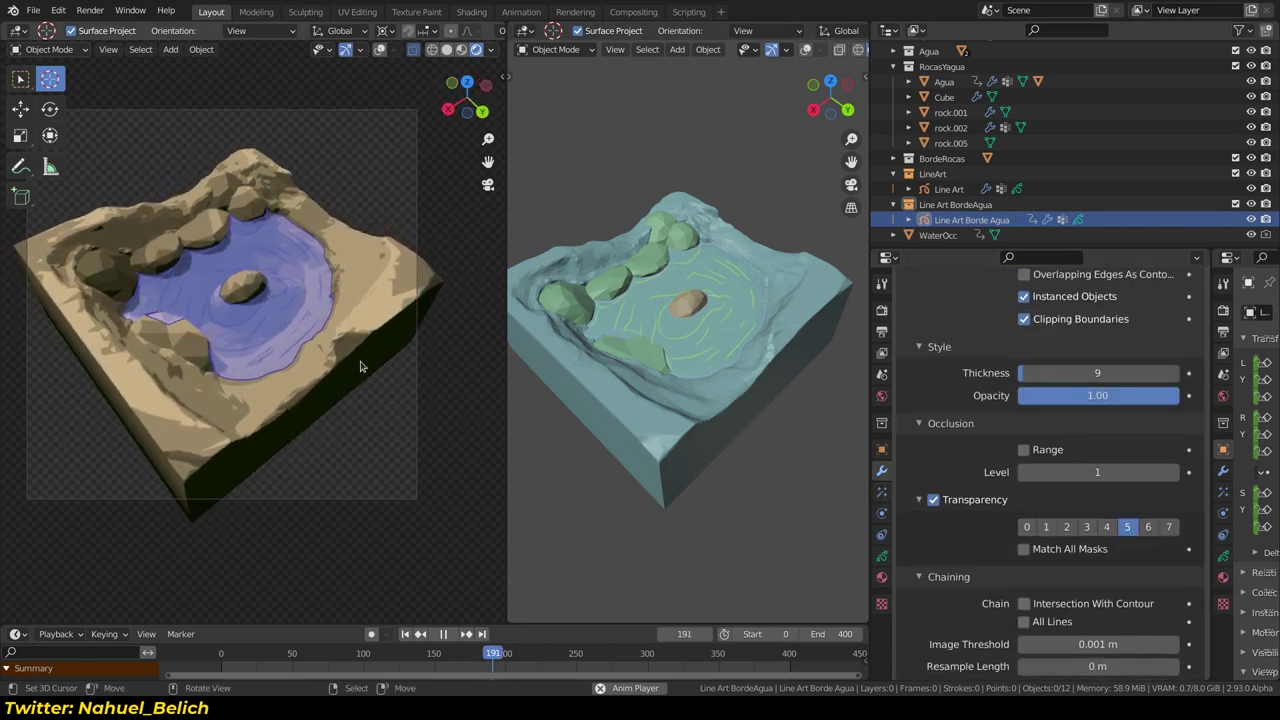
{"action": "key", "text": "ctrl+space"}
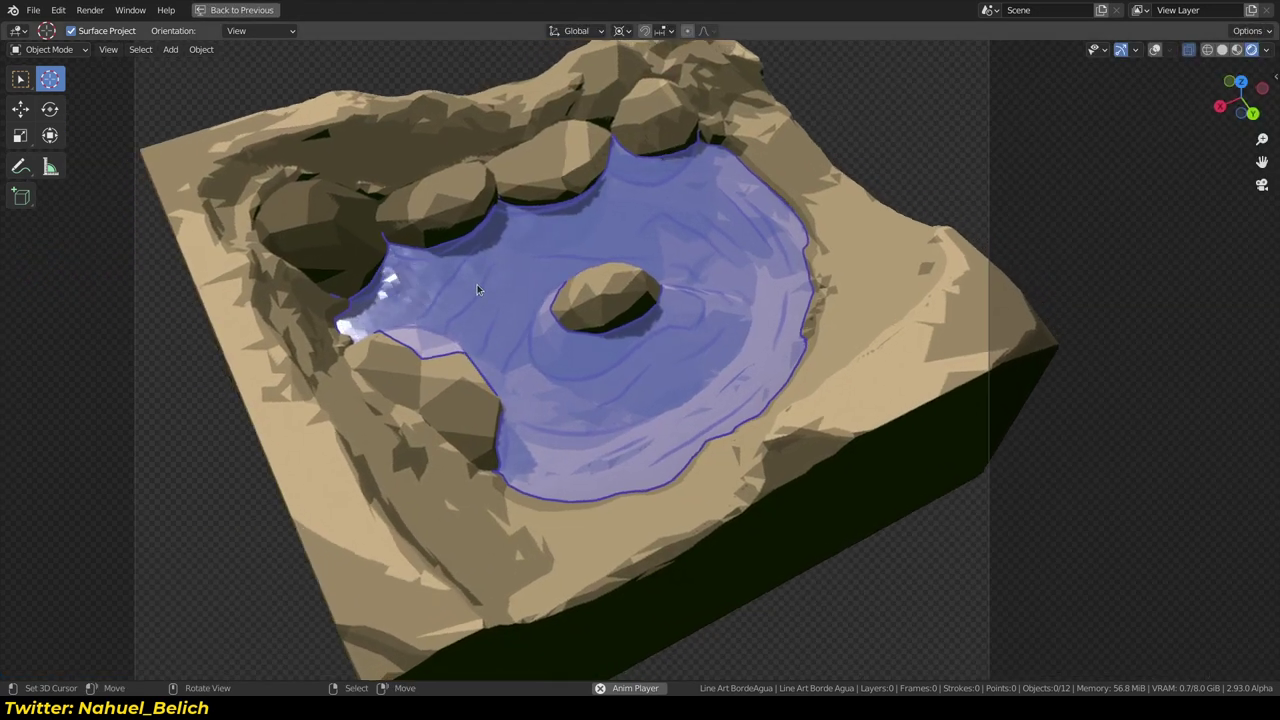
{"action": "middle_click_drag", "start_coordinate": [477, 290], "coordinate": [903, 167]}
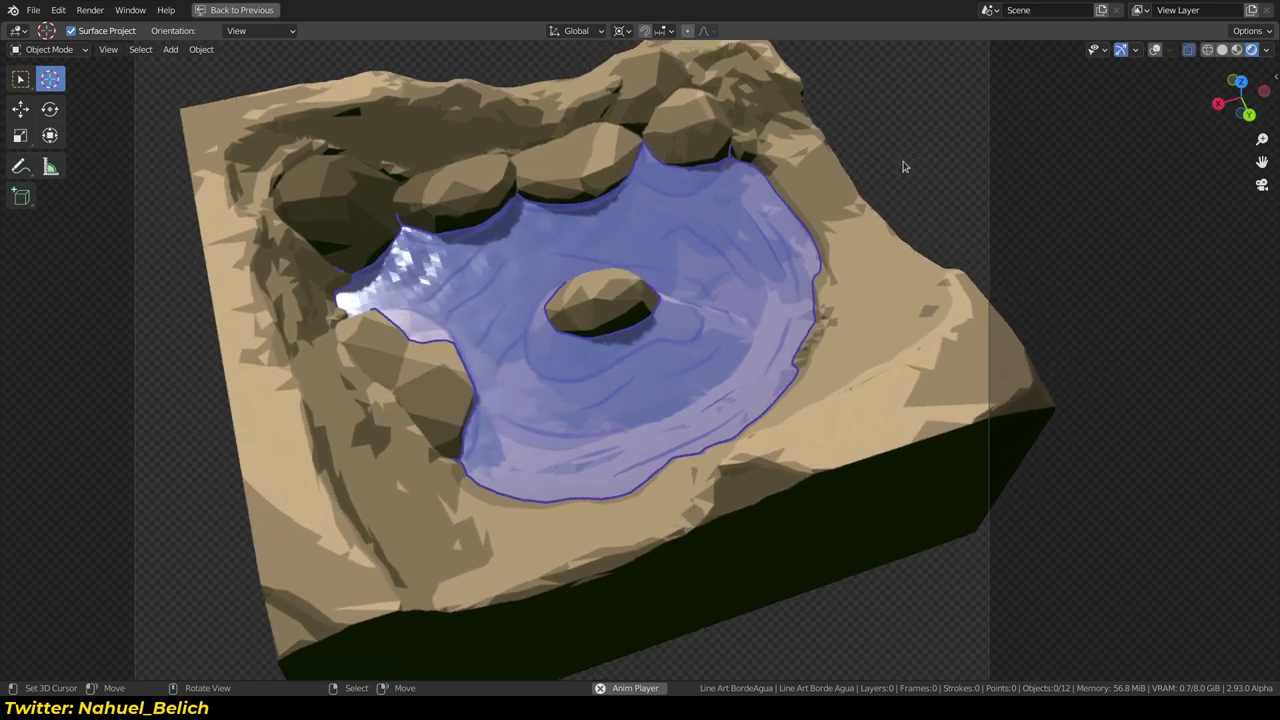